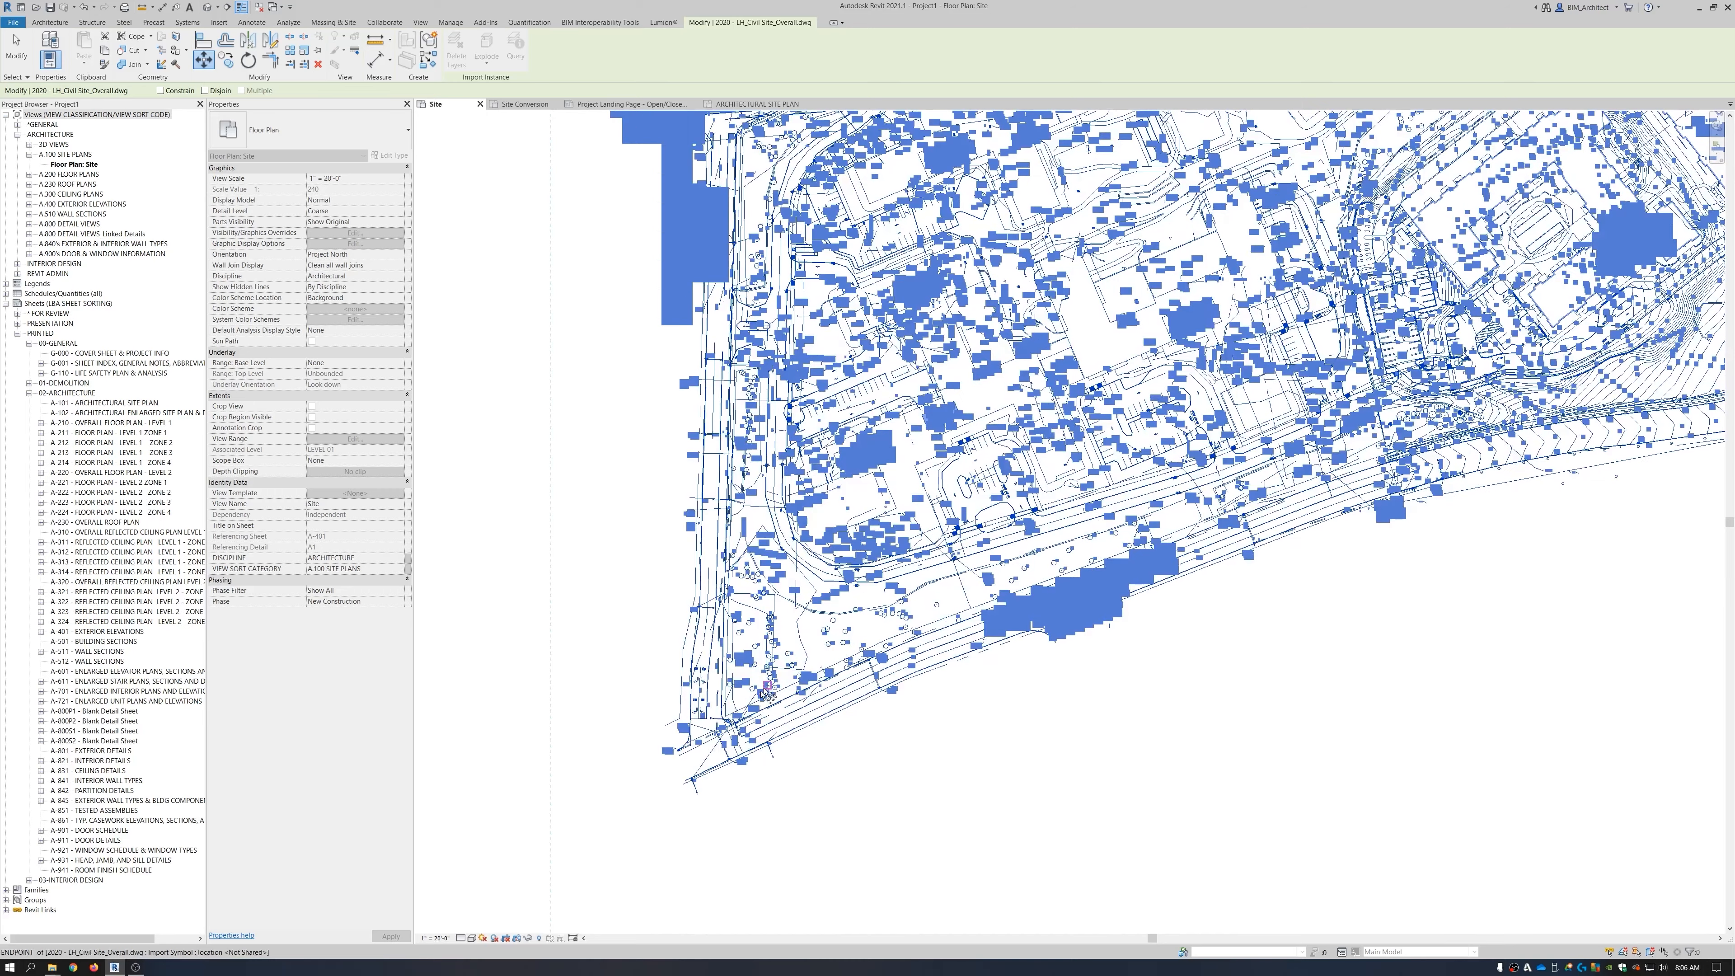
{"action": "scroll", "coordinate": [683, 771], "scroll_direction": "up", "scroll_amount": 5}
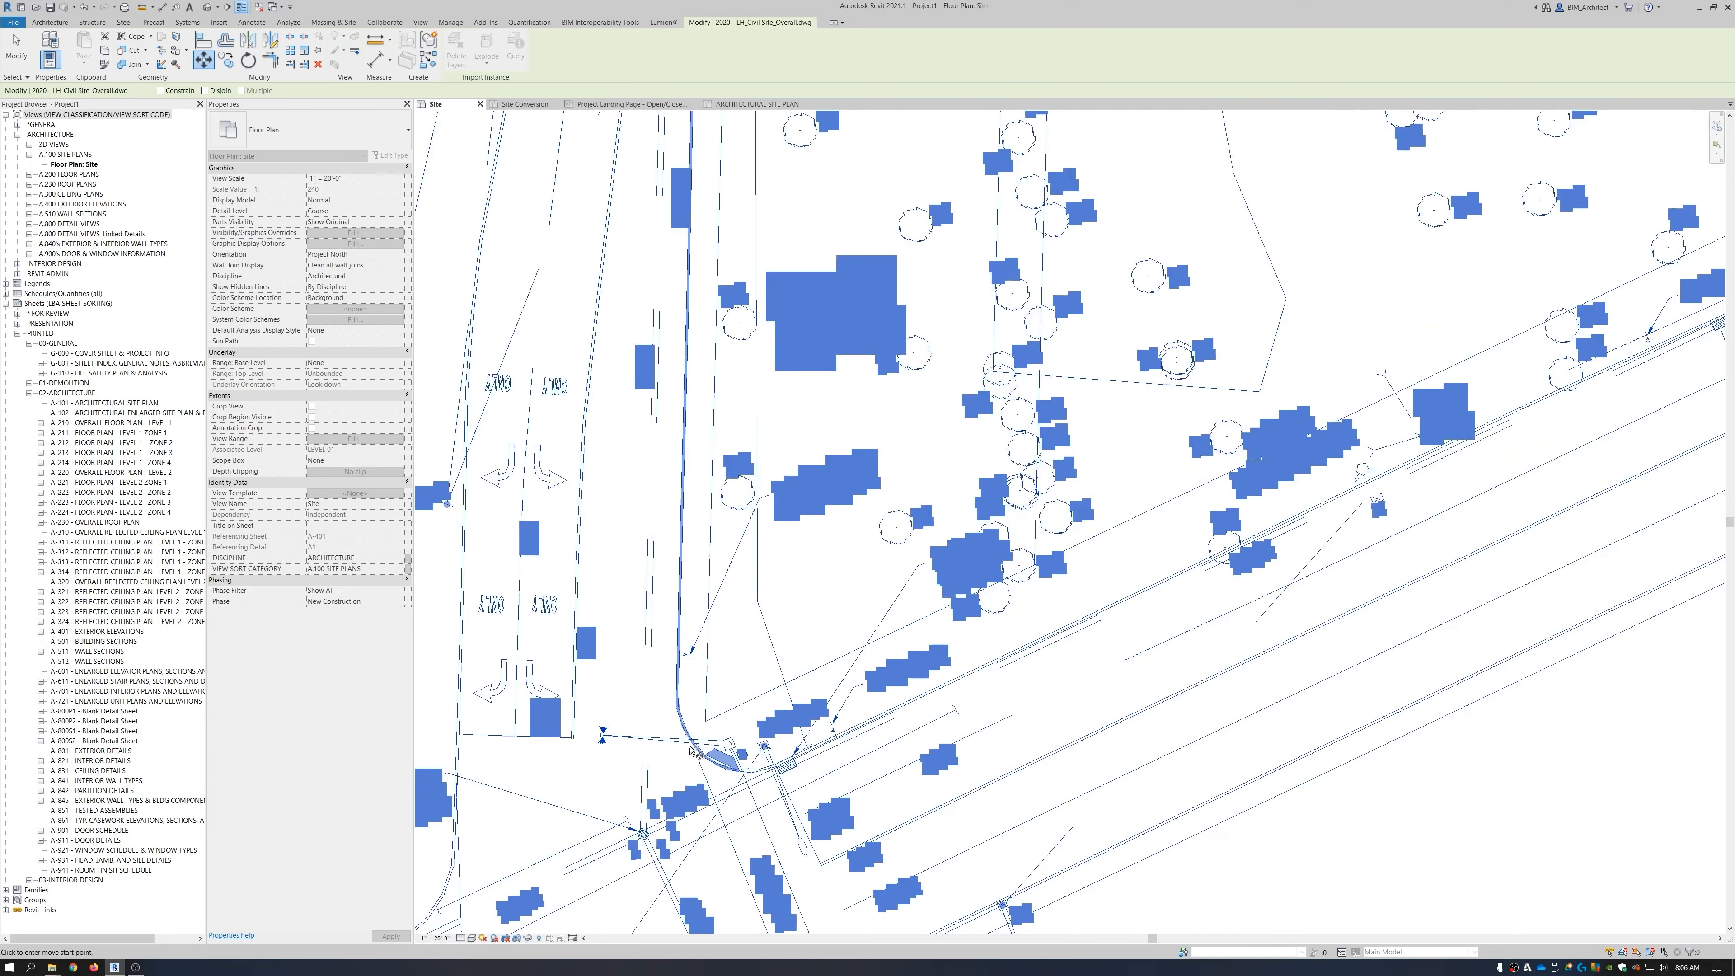
Move the civil site DWG from its picked reference point onto the Internal Origin, then deselect it.
{"action": "left_click", "coordinate": [715, 706]}
{"action": "scroll", "coordinate": [901, 553], "scroll_direction": "down", "scroll_amount": 6}
{"action": "scroll", "coordinate": [710, 734], "scroll_direction": "down", "scroll_amount": 8}
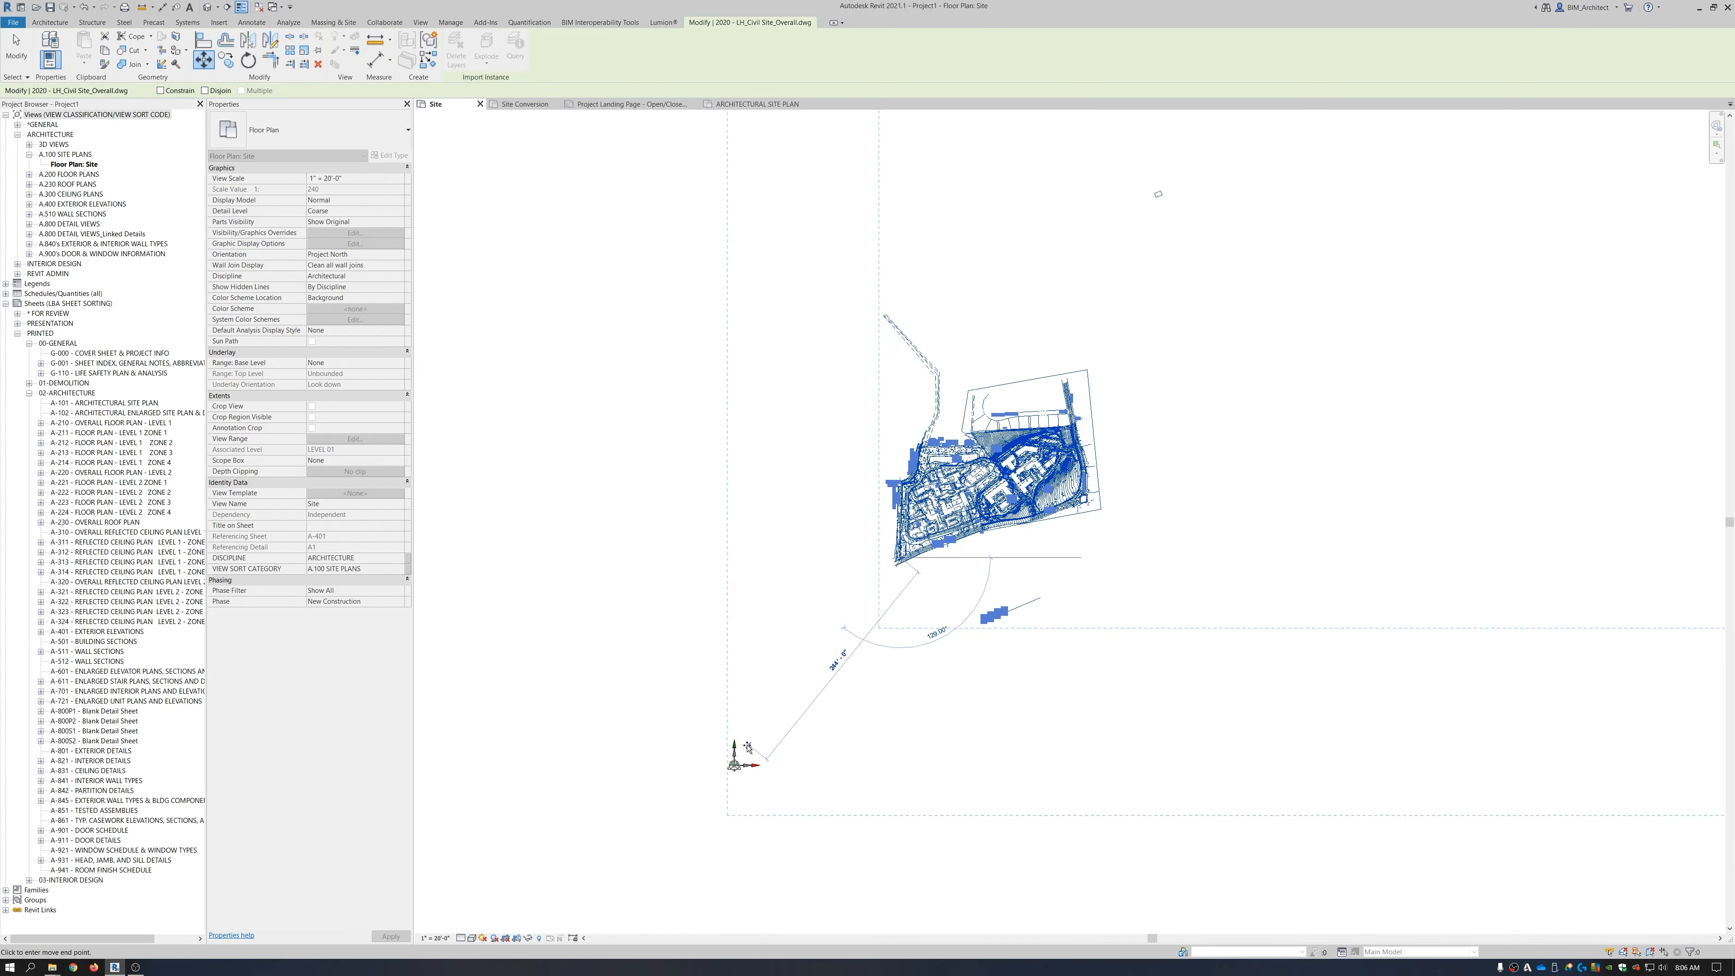
{"action": "scroll", "coordinate": [714, 741], "scroll_direction": "up", "scroll_amount": 4}
{"action": "scroll", "coordinate": [722, 786], "scroll_direction": "up", "scroll_amount": 8}
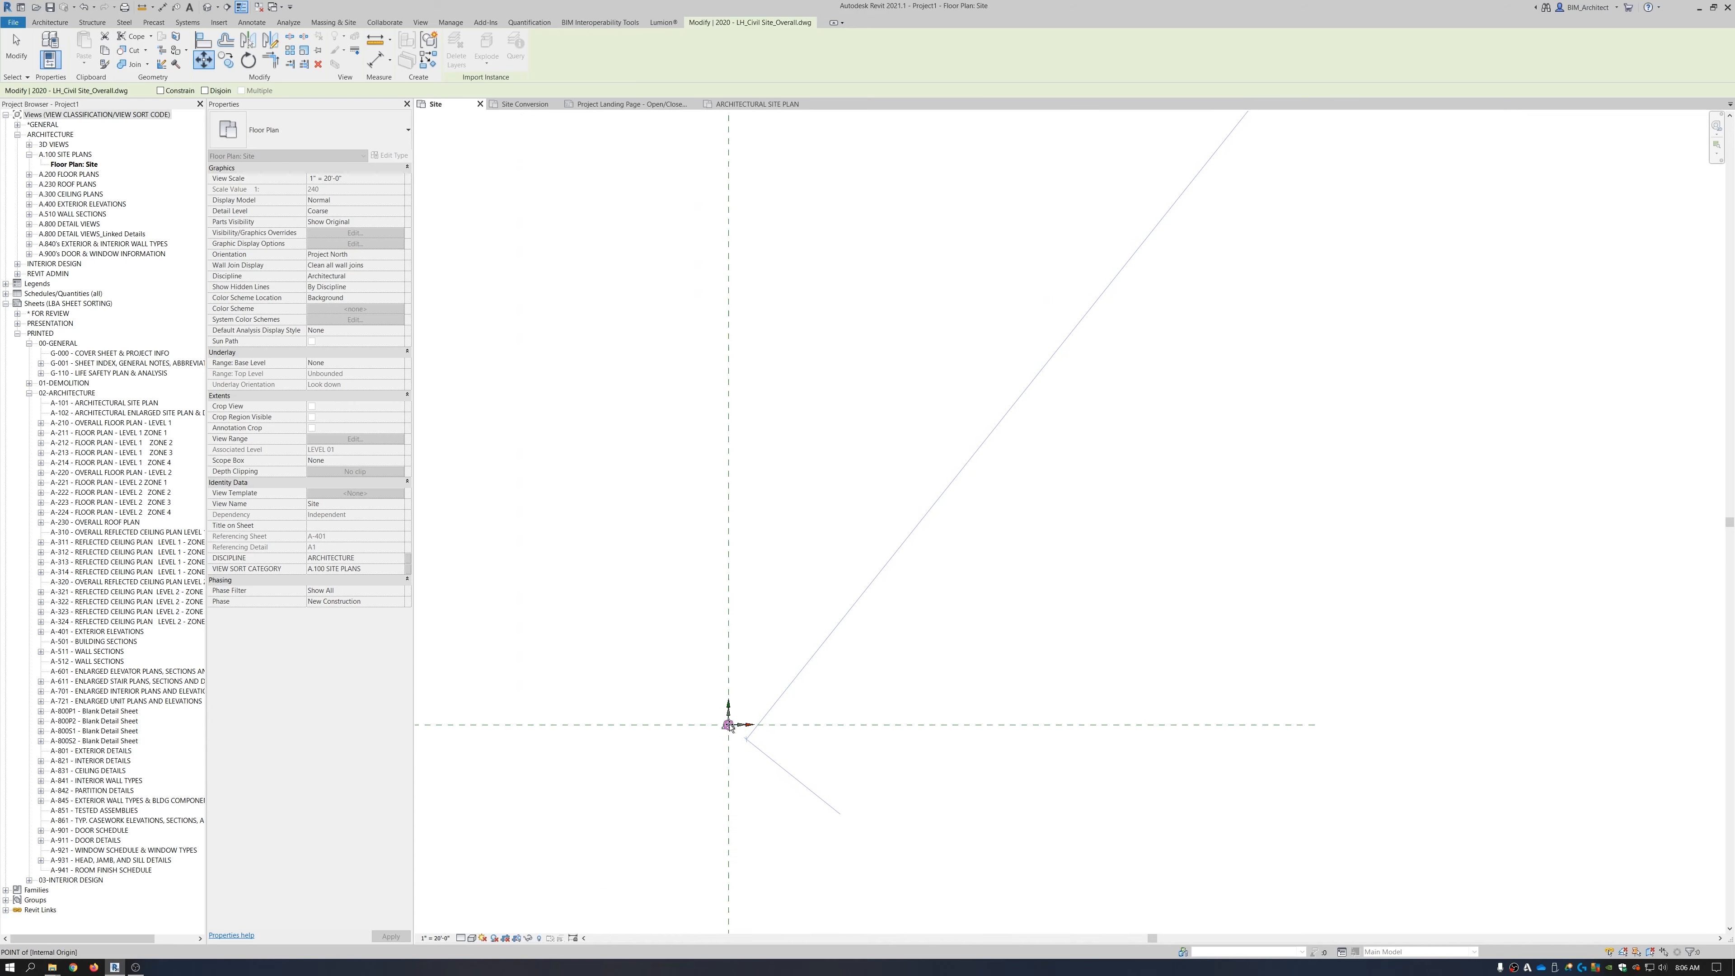
{"action": "left_click", "coordinate": [729, 724]}
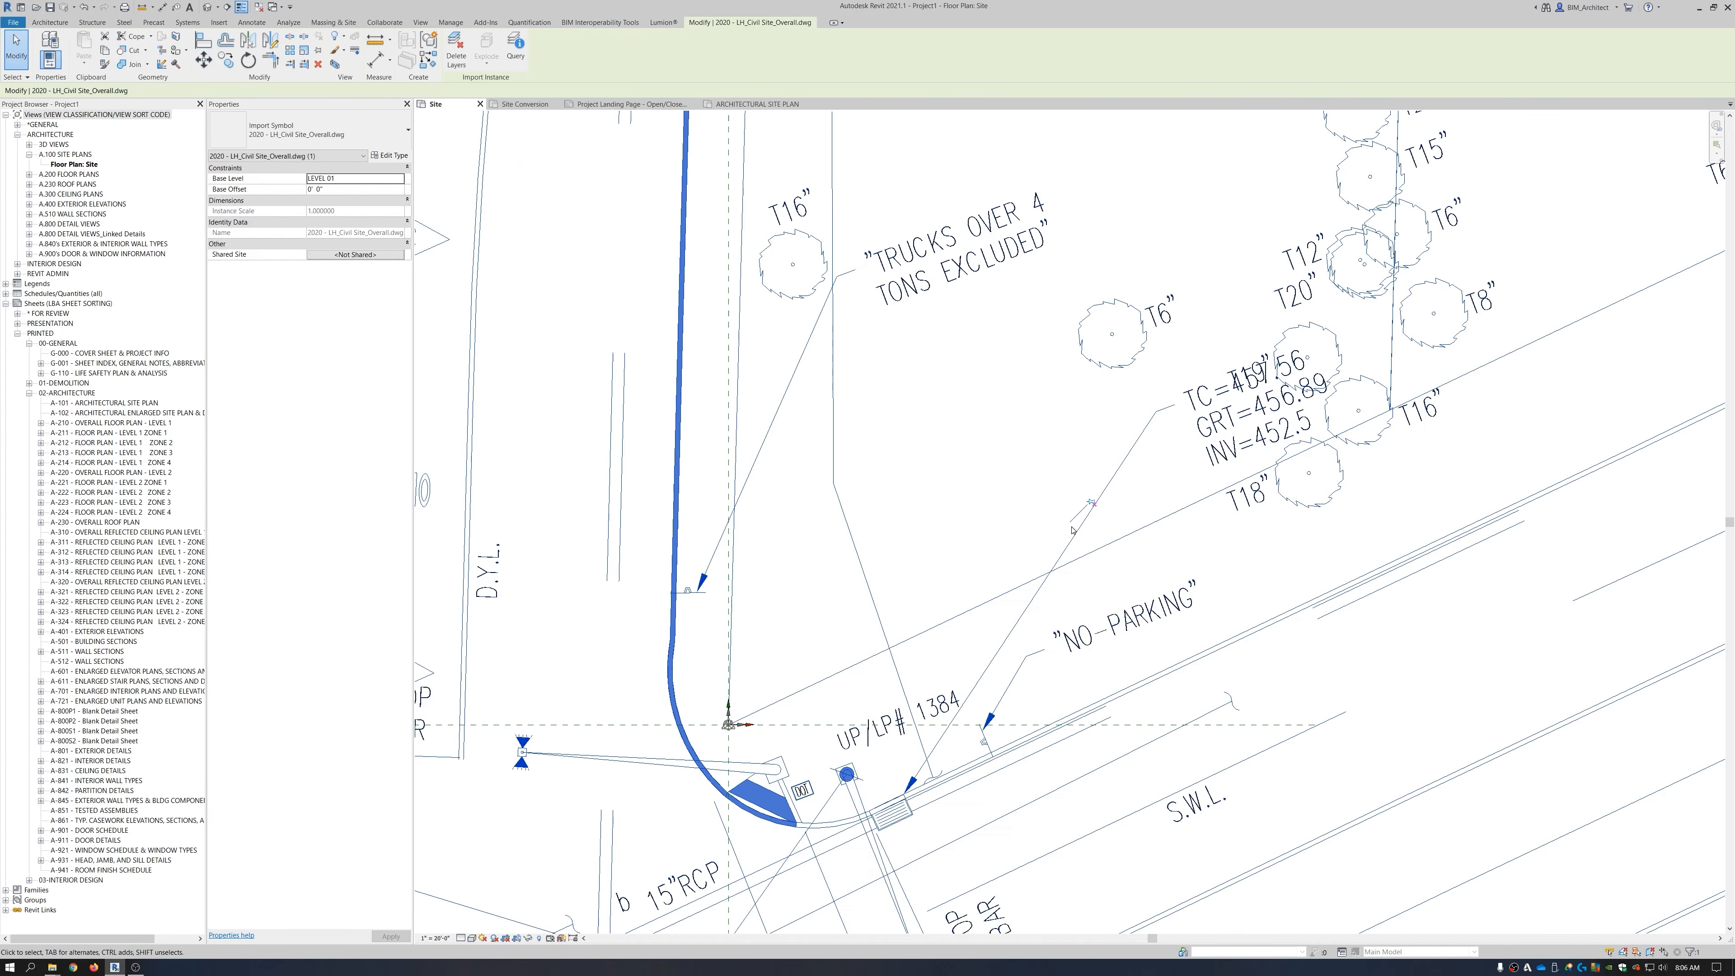
{"action": "scroll", "coordinate": [1059, 555], "scroll_direction": "down", "scroll_amount": 8}
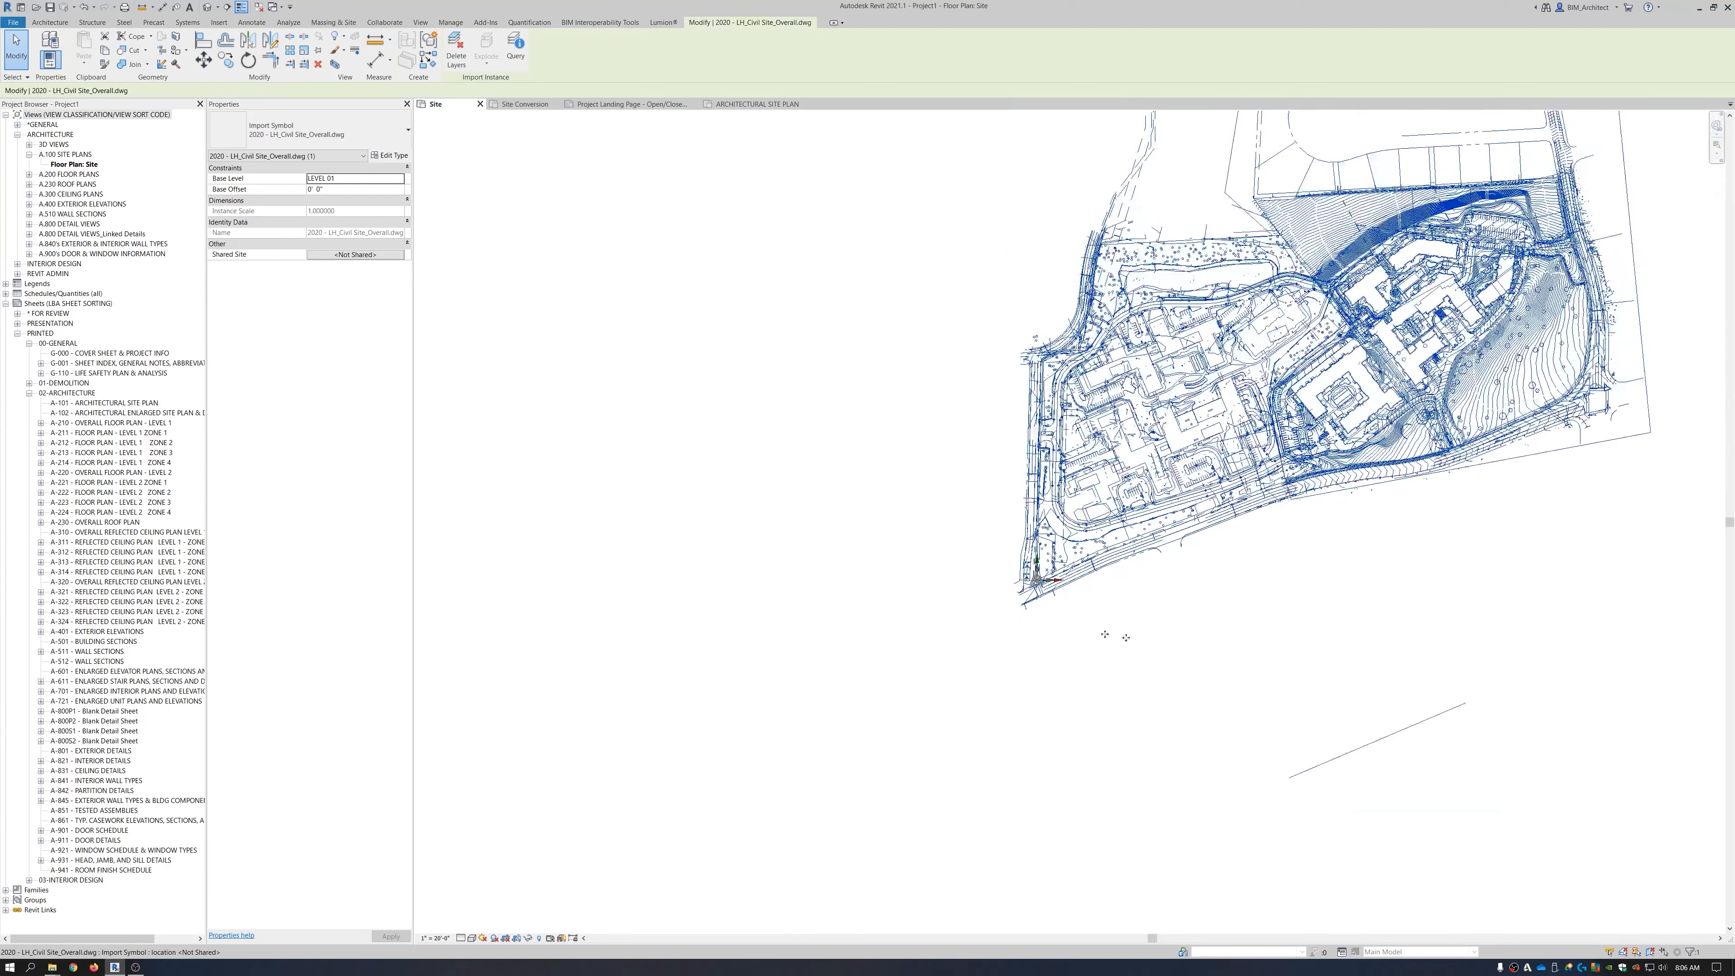
{"action": "middle_click_drag", "start_coordinate": [1035, 692], "coordinate": [682, 772]}
{"action": "left_click", "coordinate": [1011, 794]}
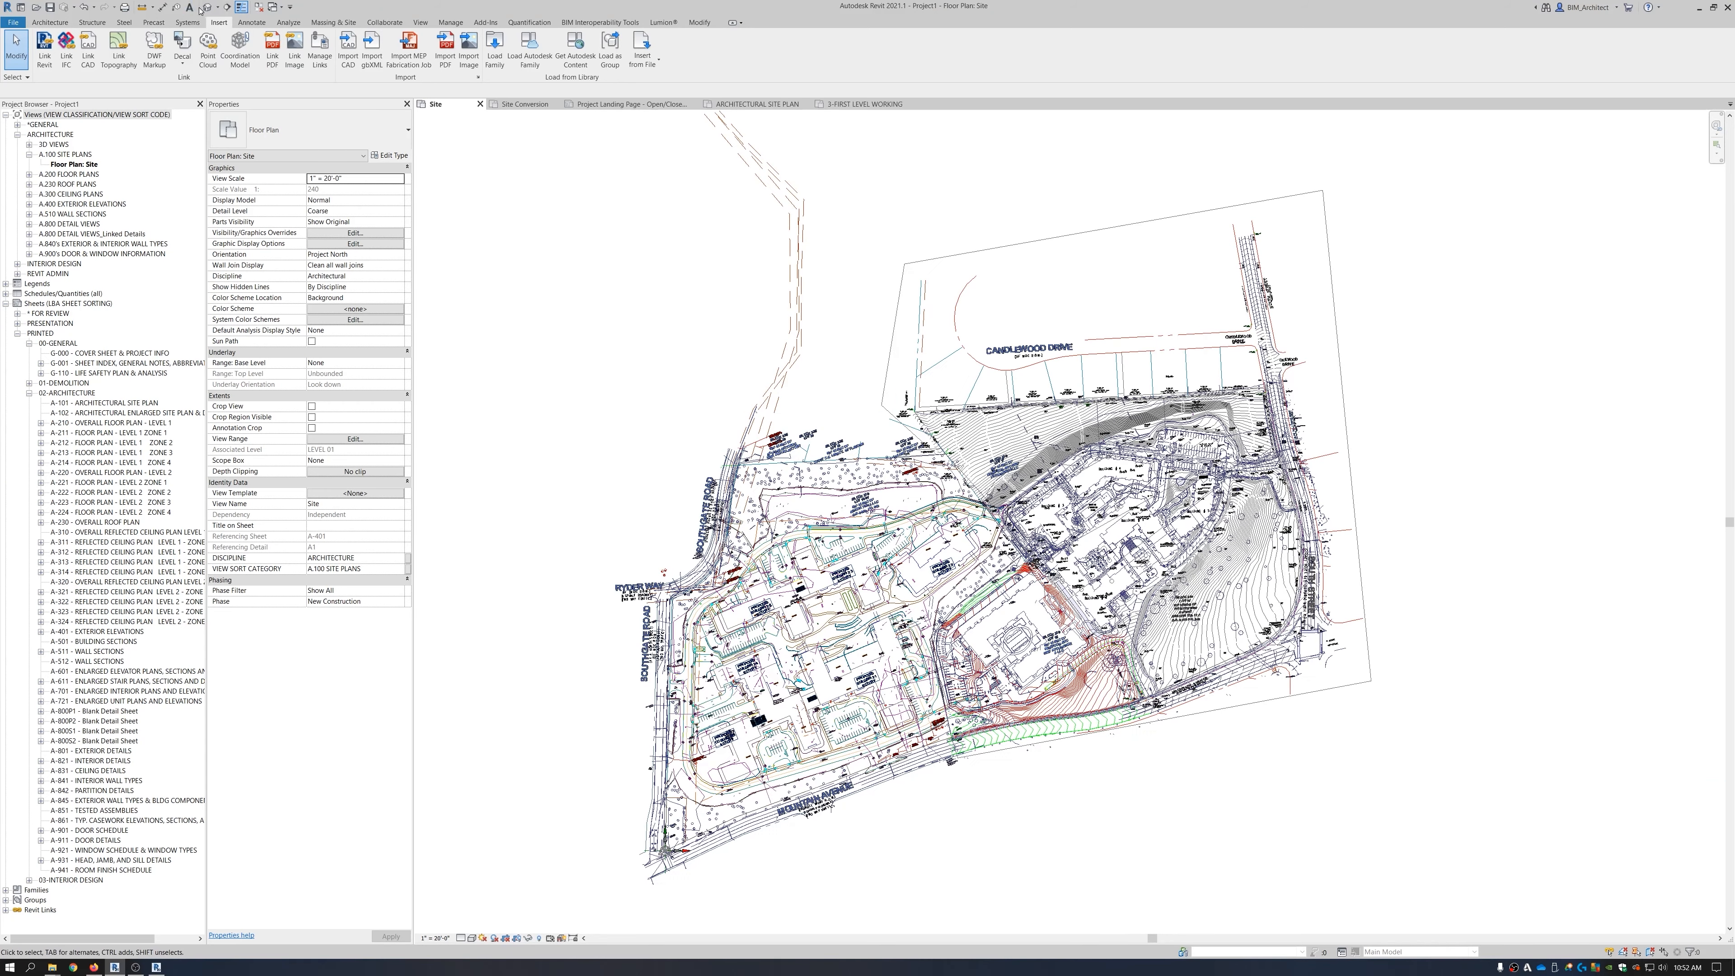
{"action": "left_click", "coordinate": [208, 9]}
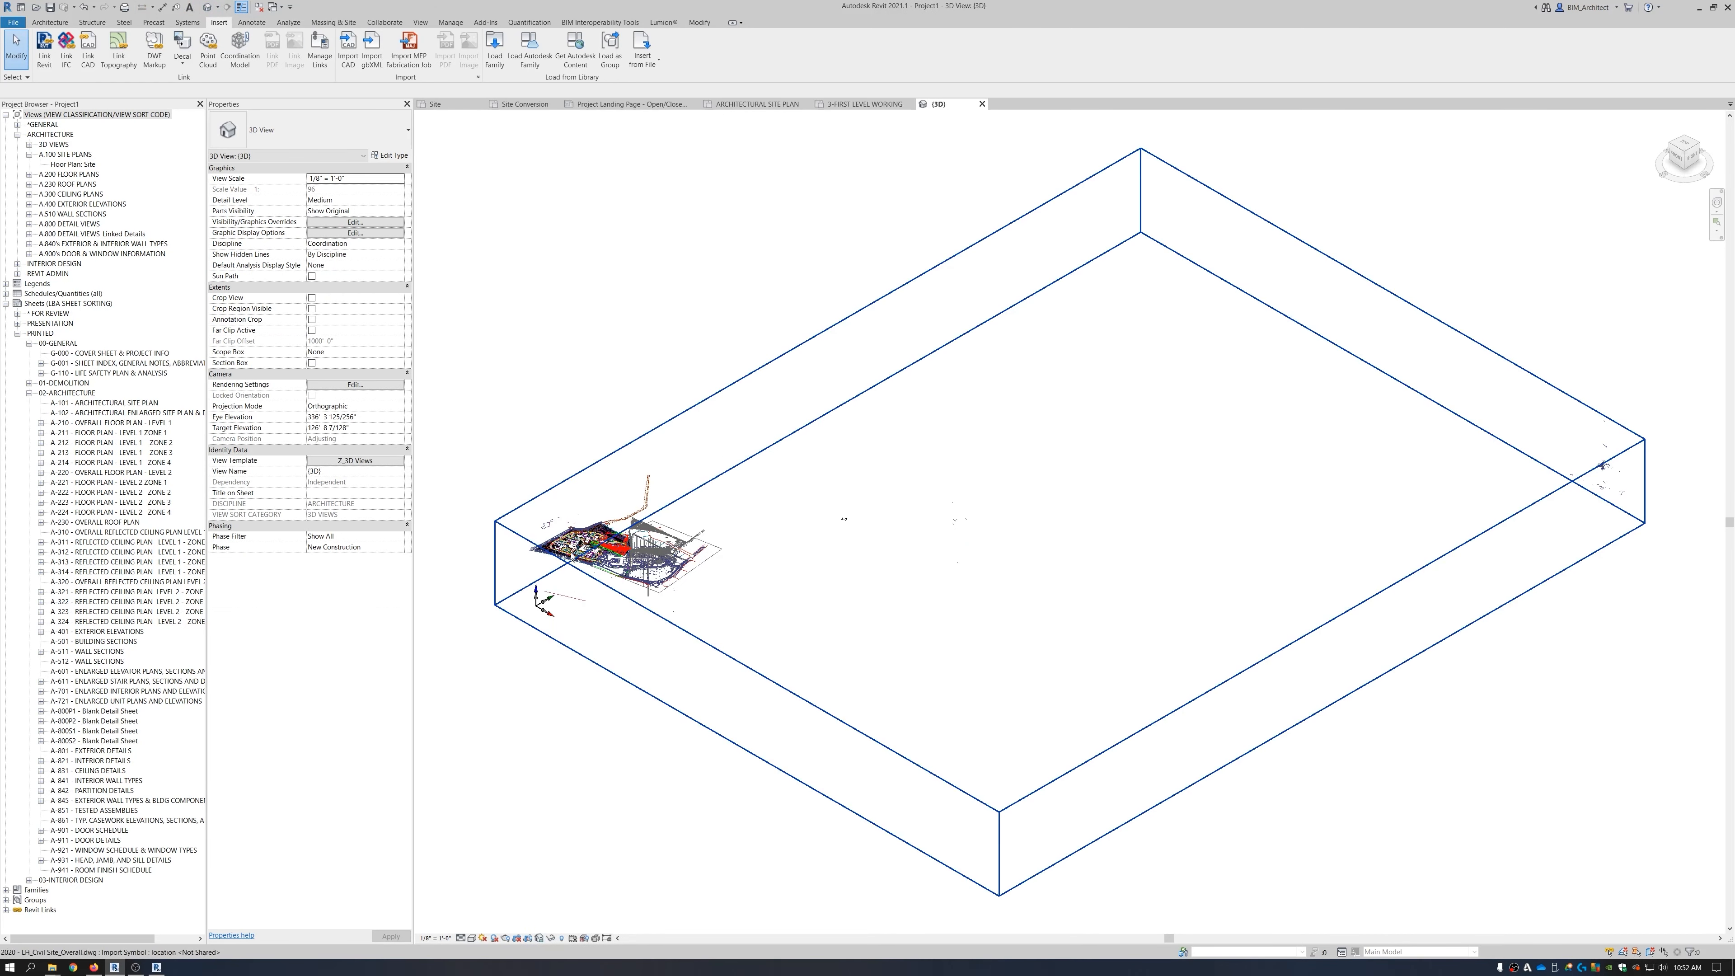
{"action": "scroll", "coordinate": [610, 544], "scroll_direction": "up", "scroll_amount": 3}
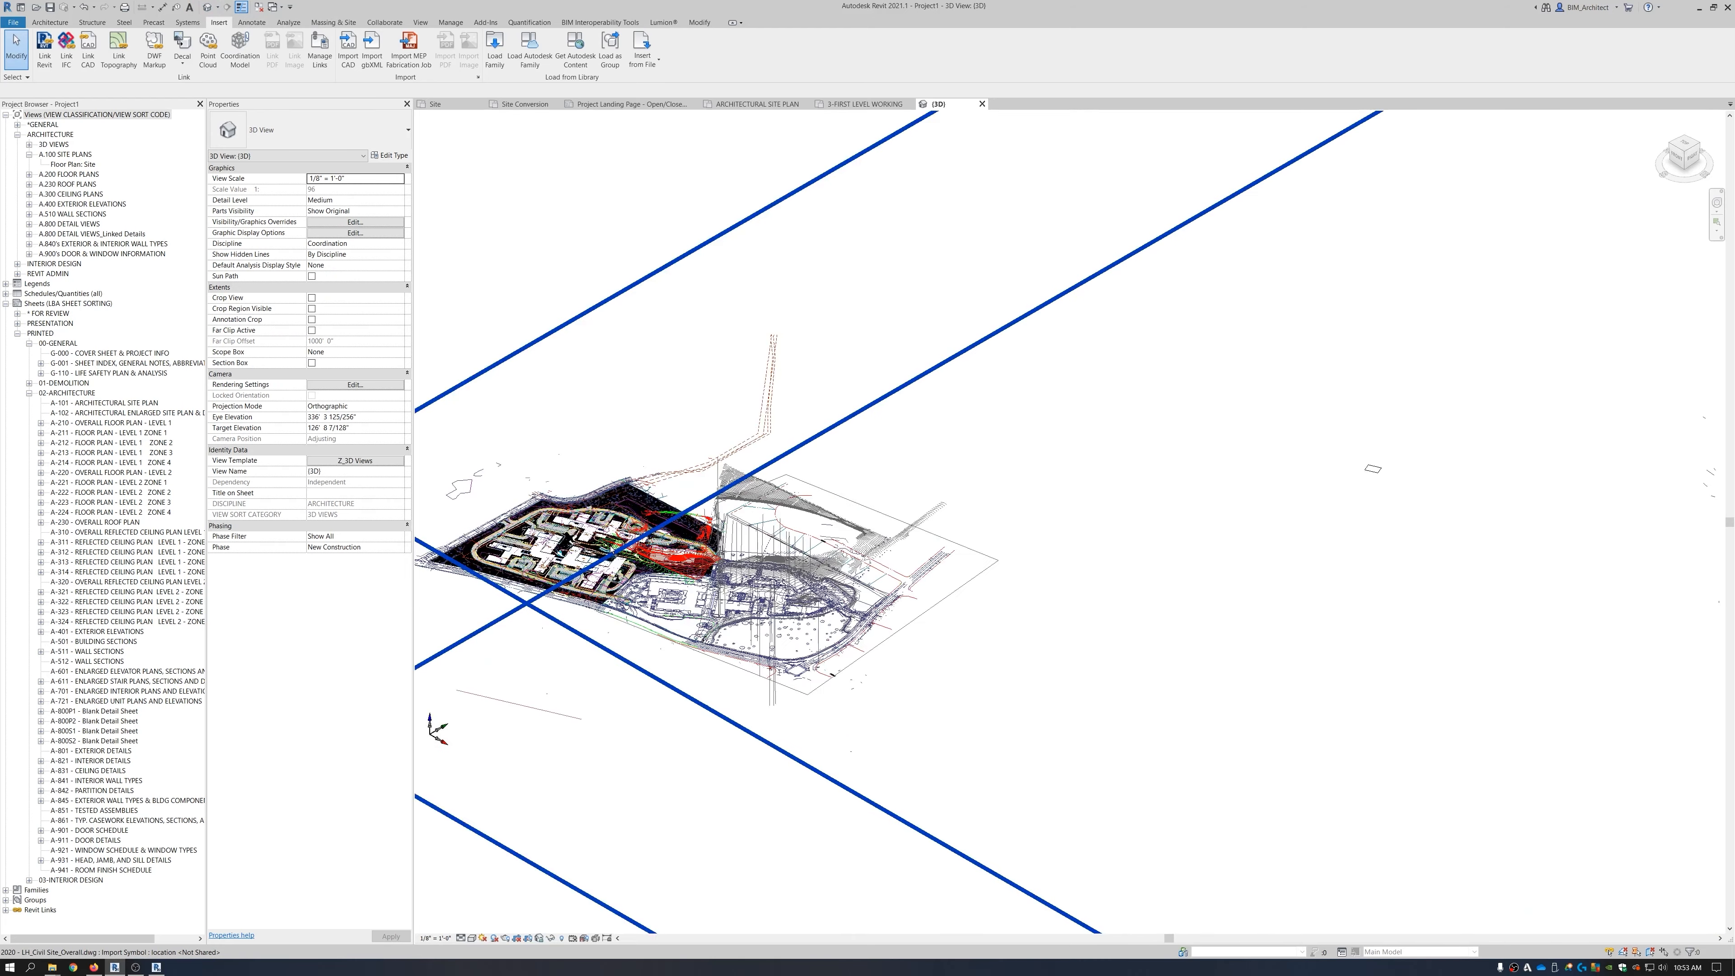
{"action": "left_click", "coordinate": [781, 561]}
{"action": "middle_click_drag", "start_coordinate": [833, 627], "coordinate": [998, 472], "text": "shift"}
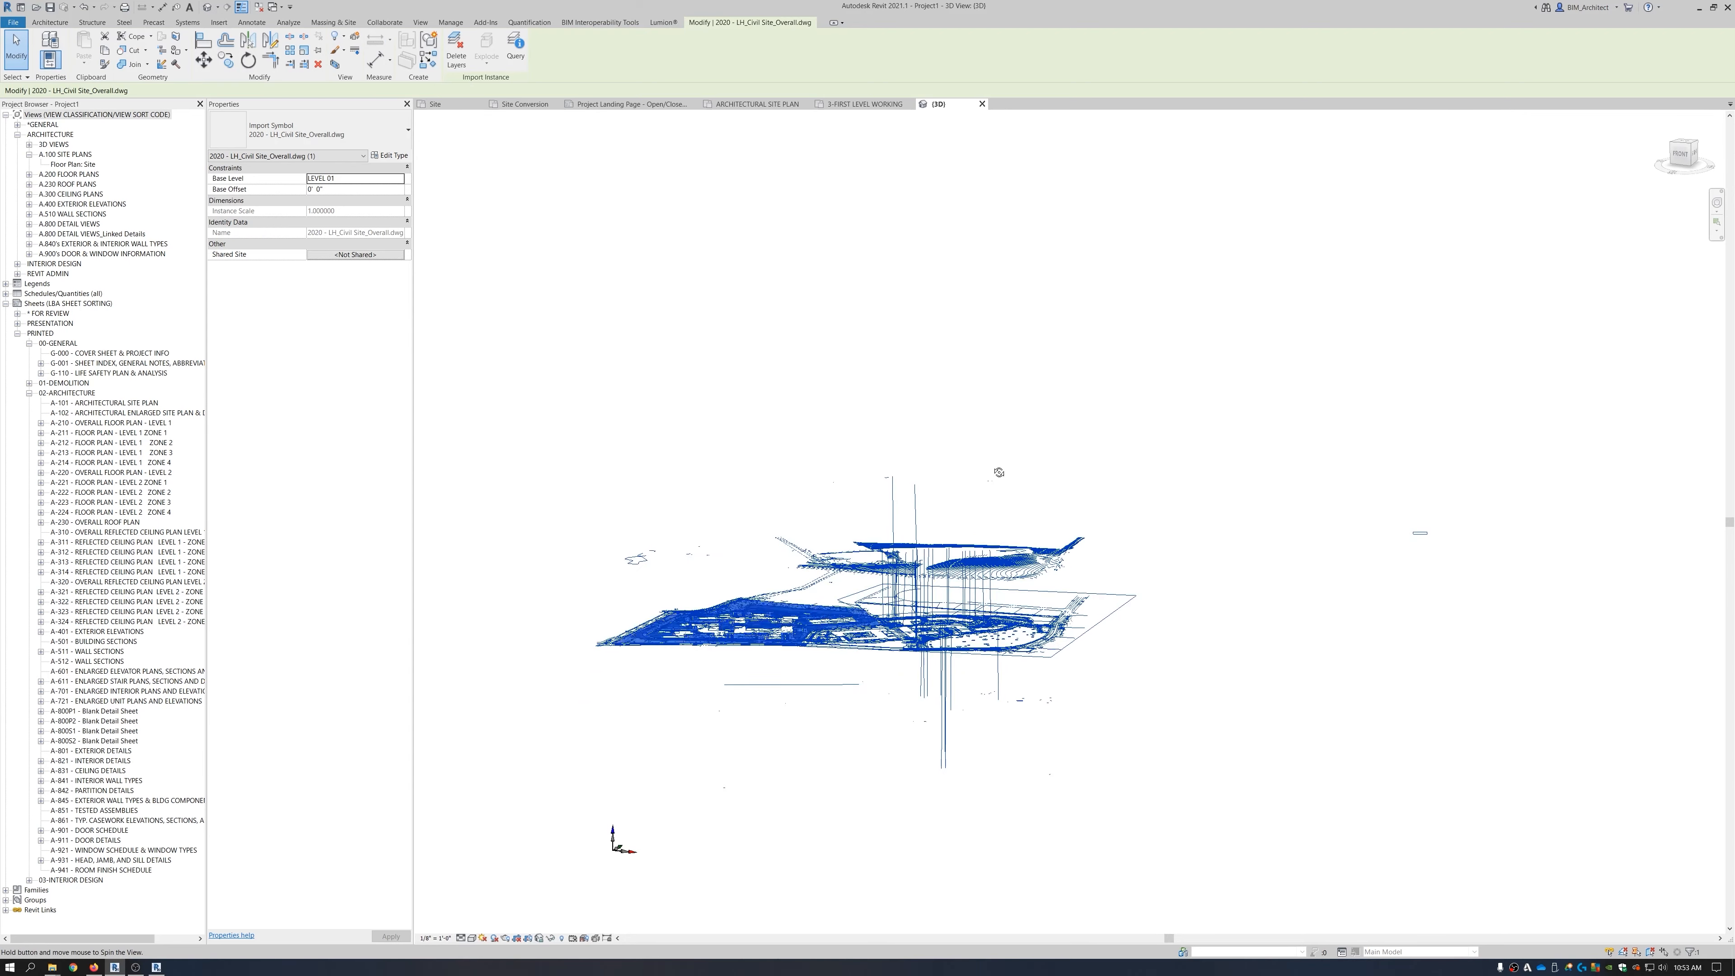
{"action": "left_click", "coordinate": [987, 422]}
{"action": "middle_click_drag", "start_coordinate": [940, 750], "coordinate": [902, 764], "text": "shift"}
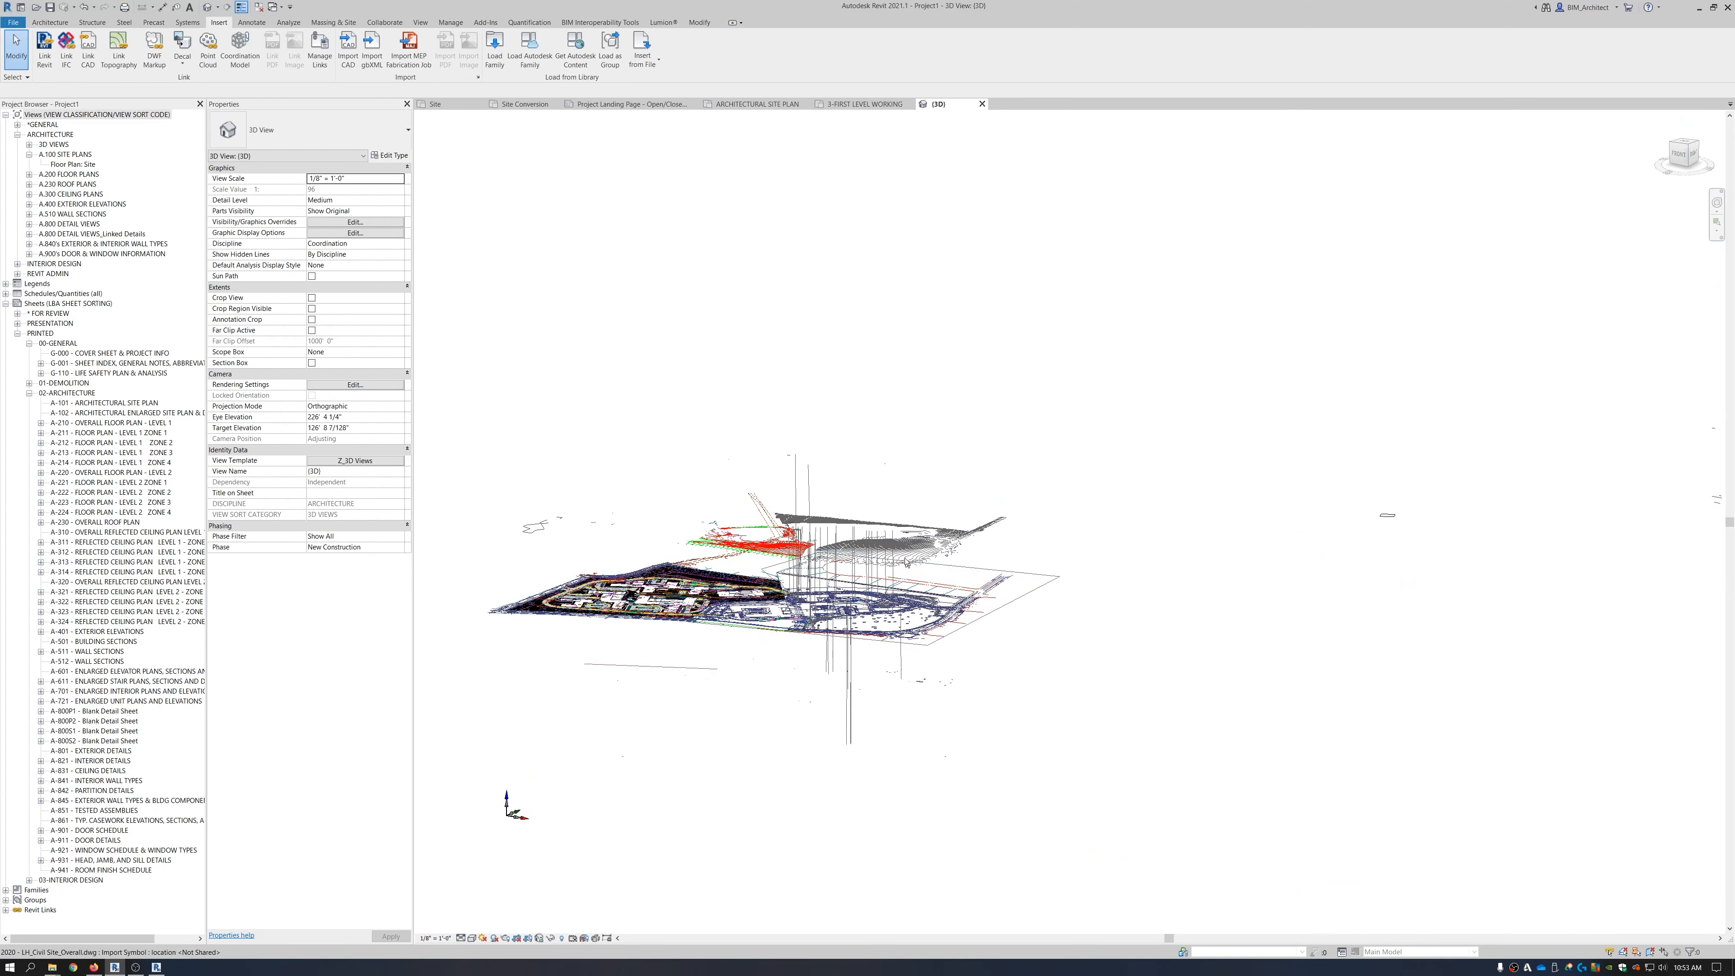
{"action": "scroll", "coordinate": [938, 546], "scroll_direction": "down", "scroll_amount": 3}
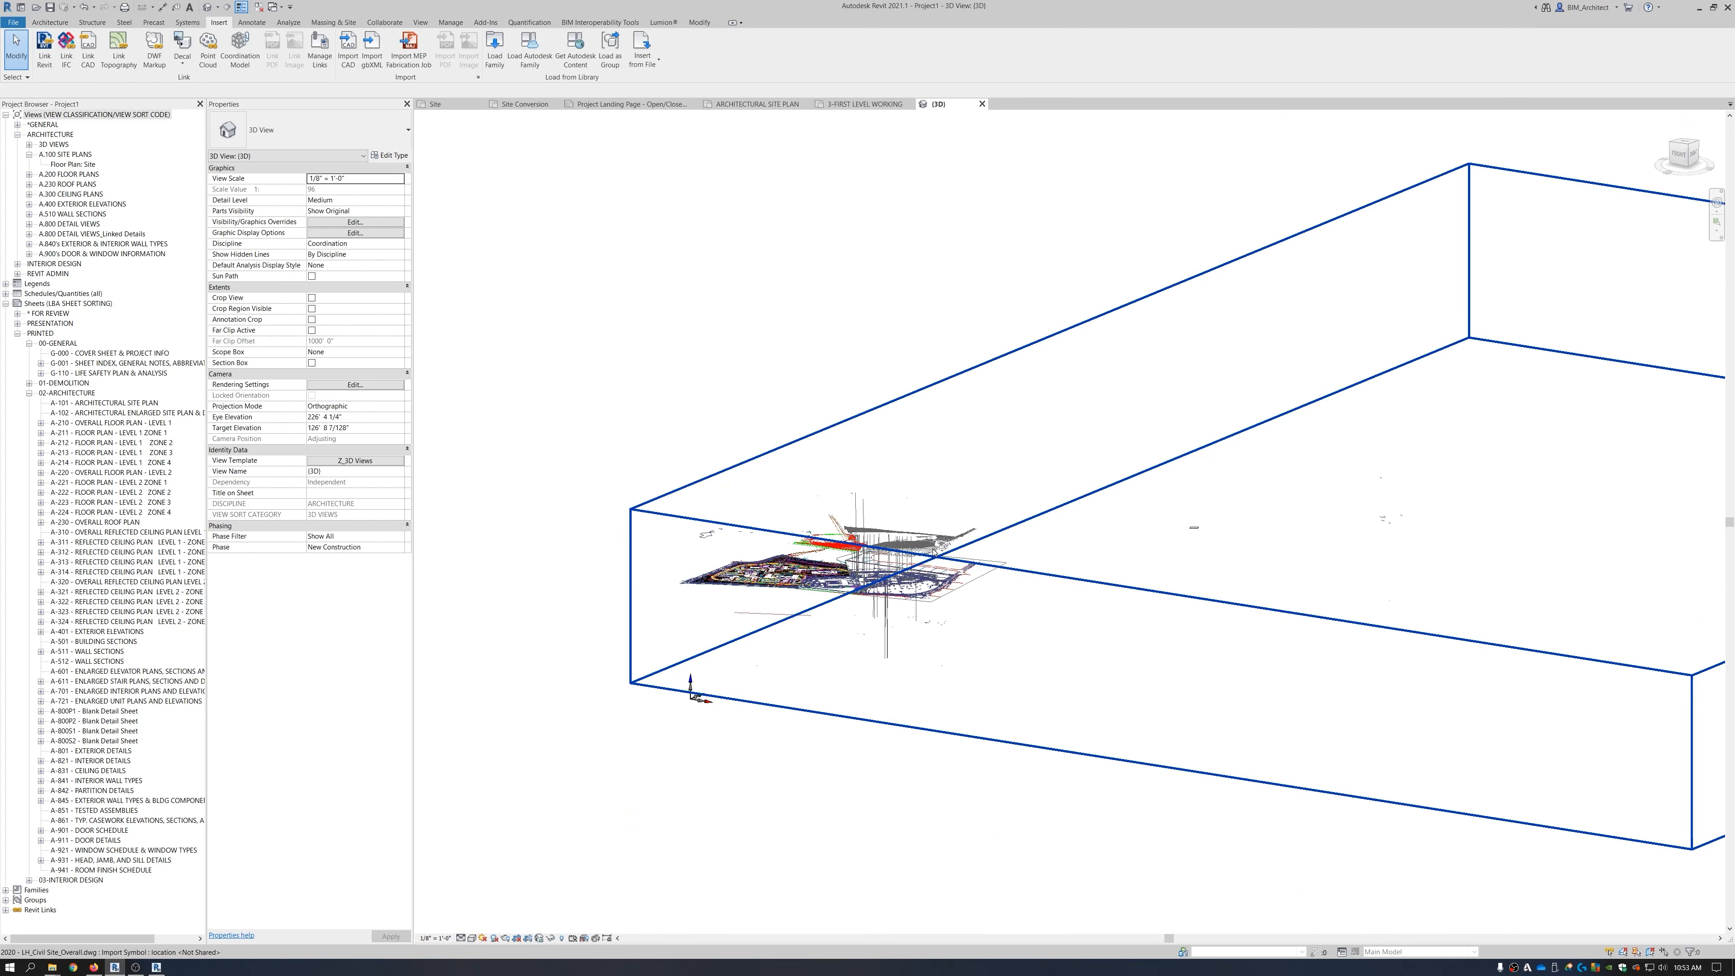
{"action": "left_click", "coordinate": [444, 104]}
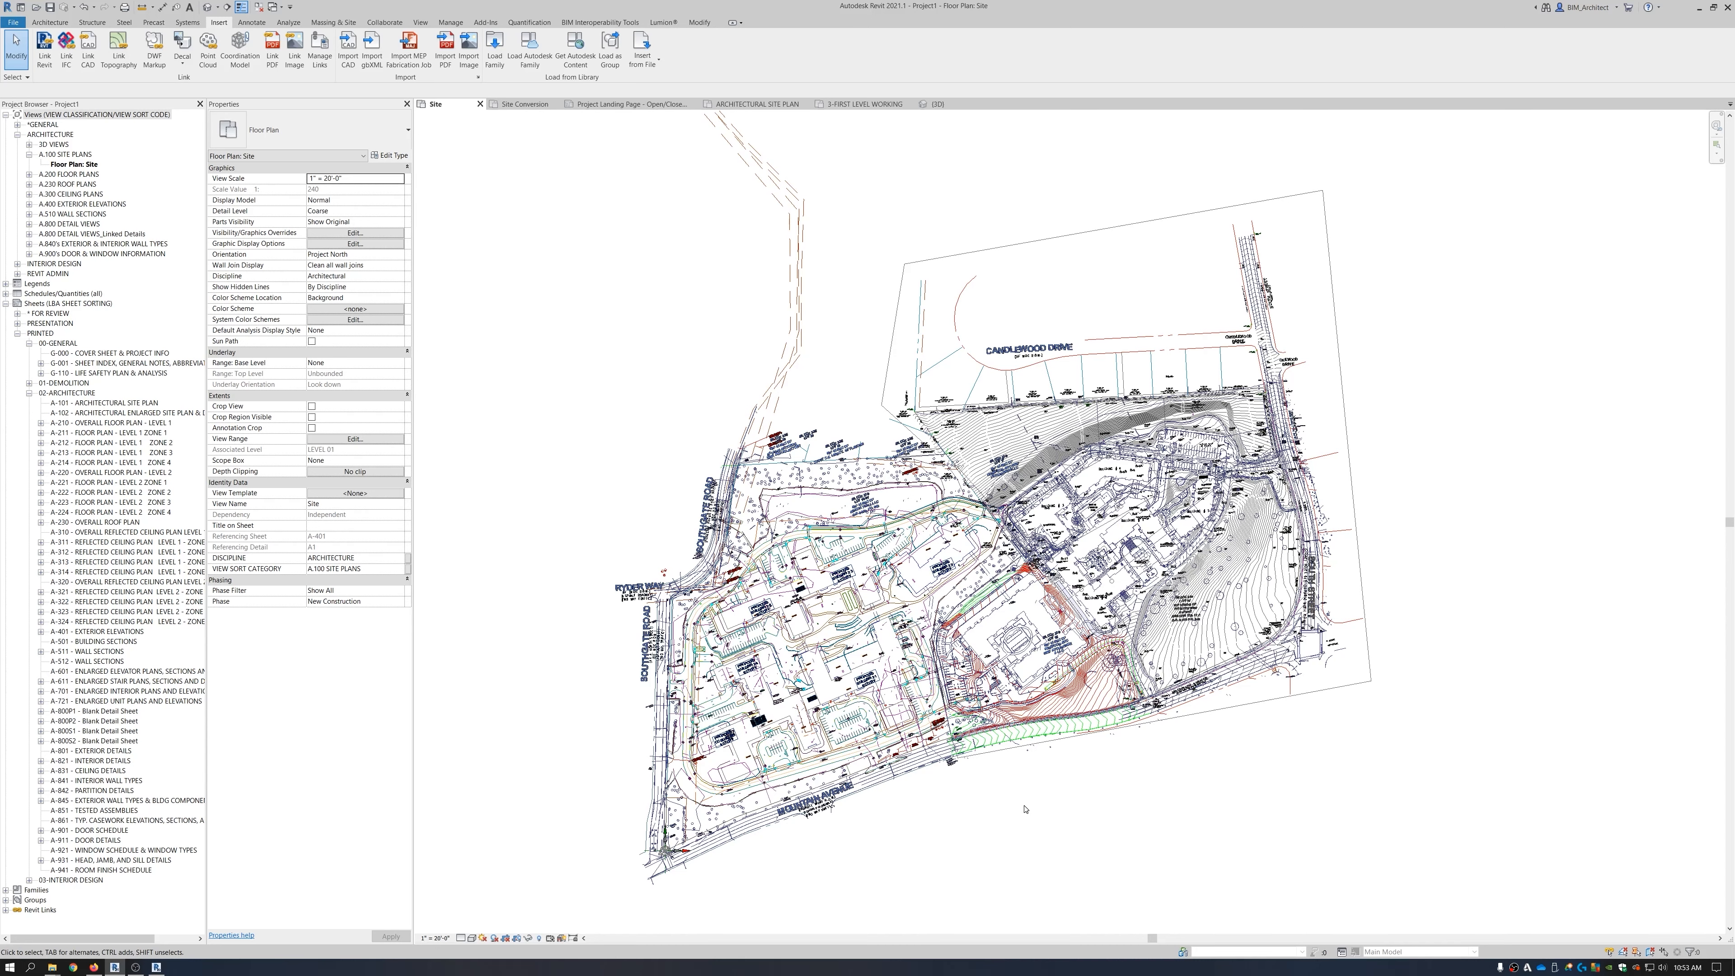
{"action": "left_click", "coordinate": [937, 104]}
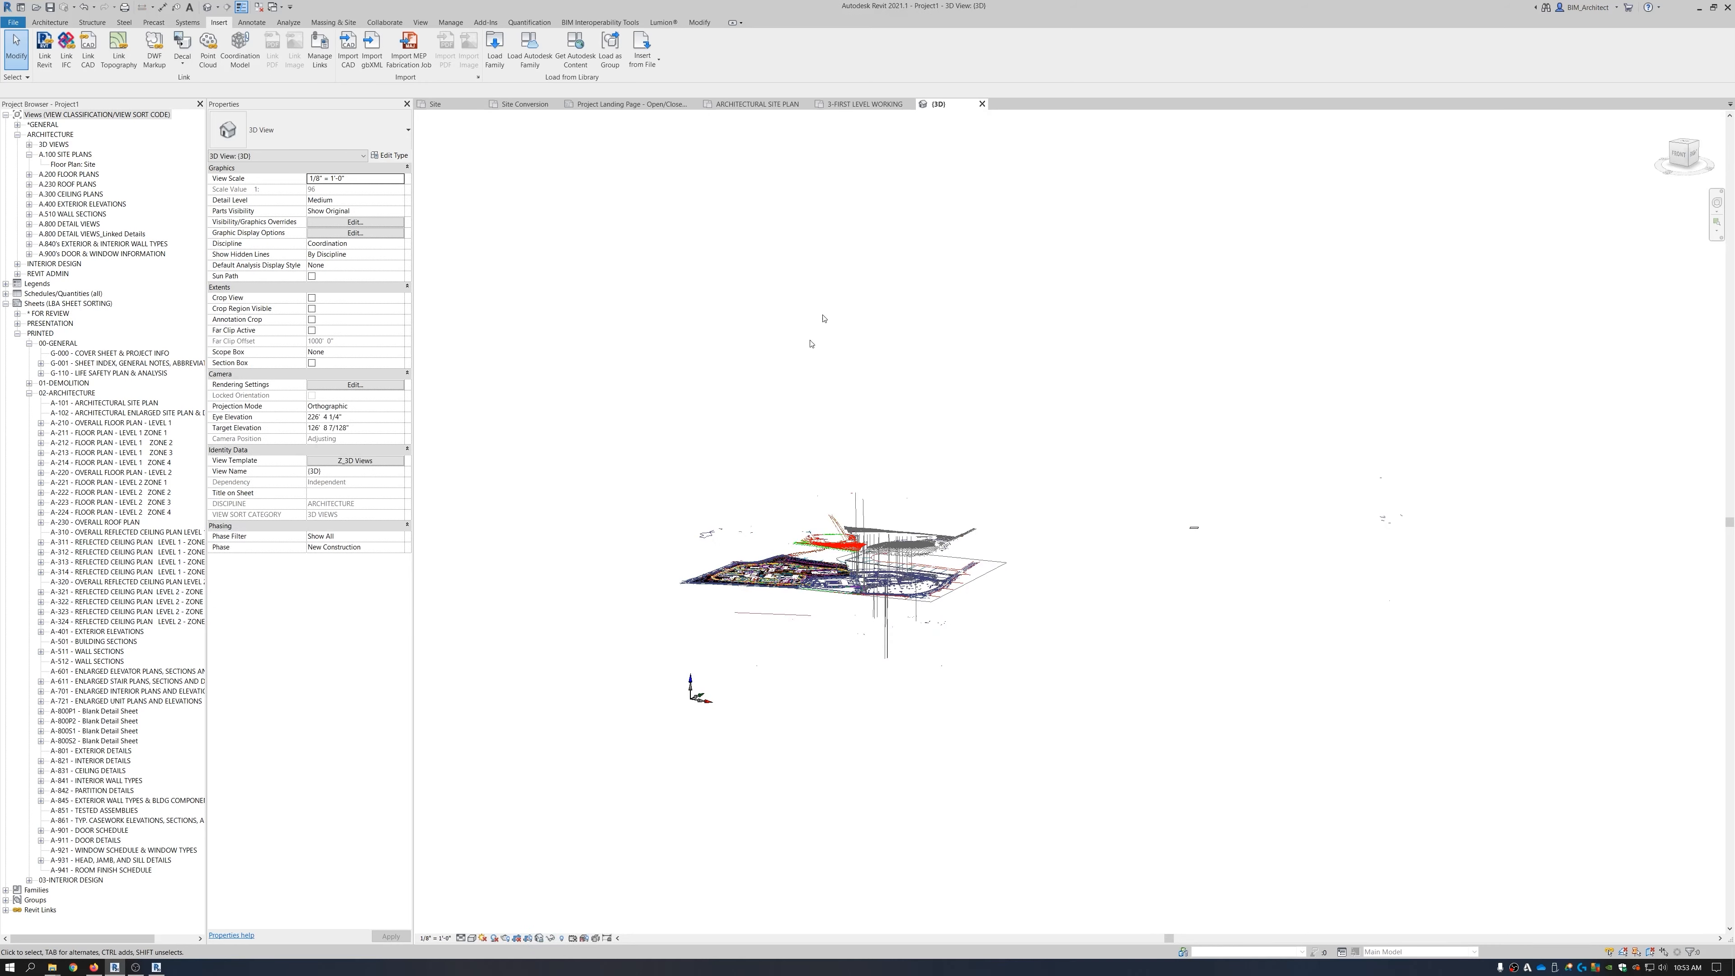
{"action": "scroll", "coordinate": [887, 544], "scroll_direction": "up", "scroll_amount": 3}
{"action": "middle_click_drag", "start_coordinate": [891, 581], "coordinate": [631, 427]}
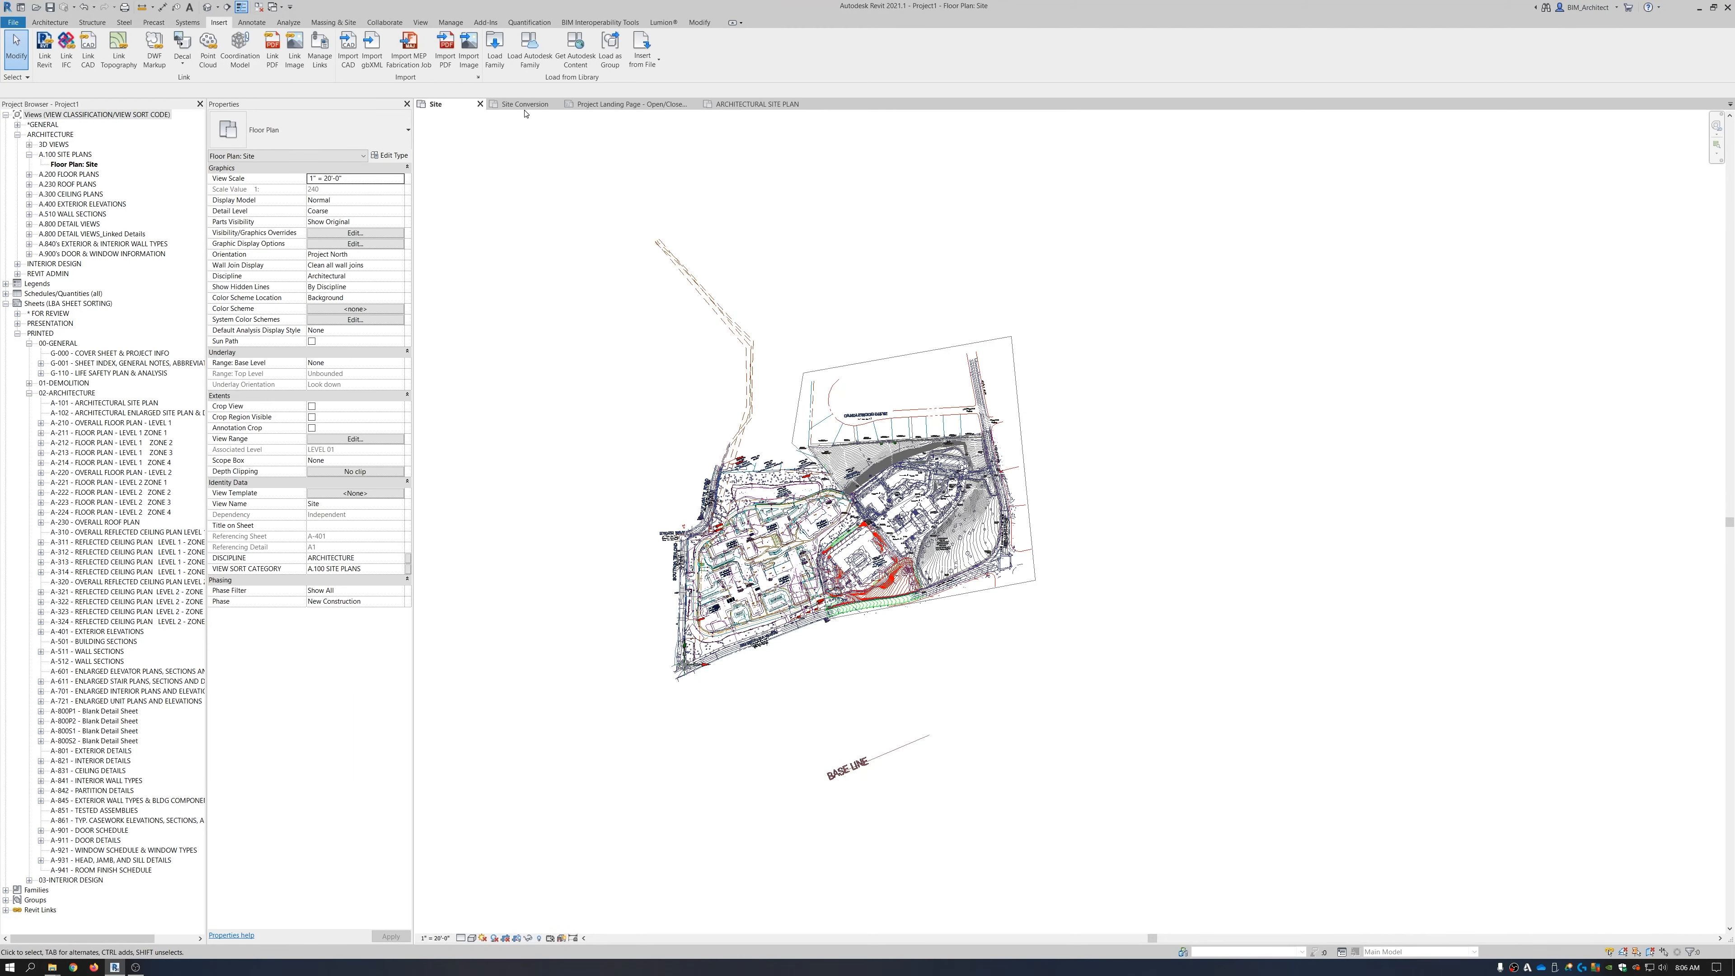
Switch to the Site Conversion plan, pan the site drawing, and open Visibility/Graphic Overrides with VG.
{"action": "left_click", "coordinate": [524, 104]}
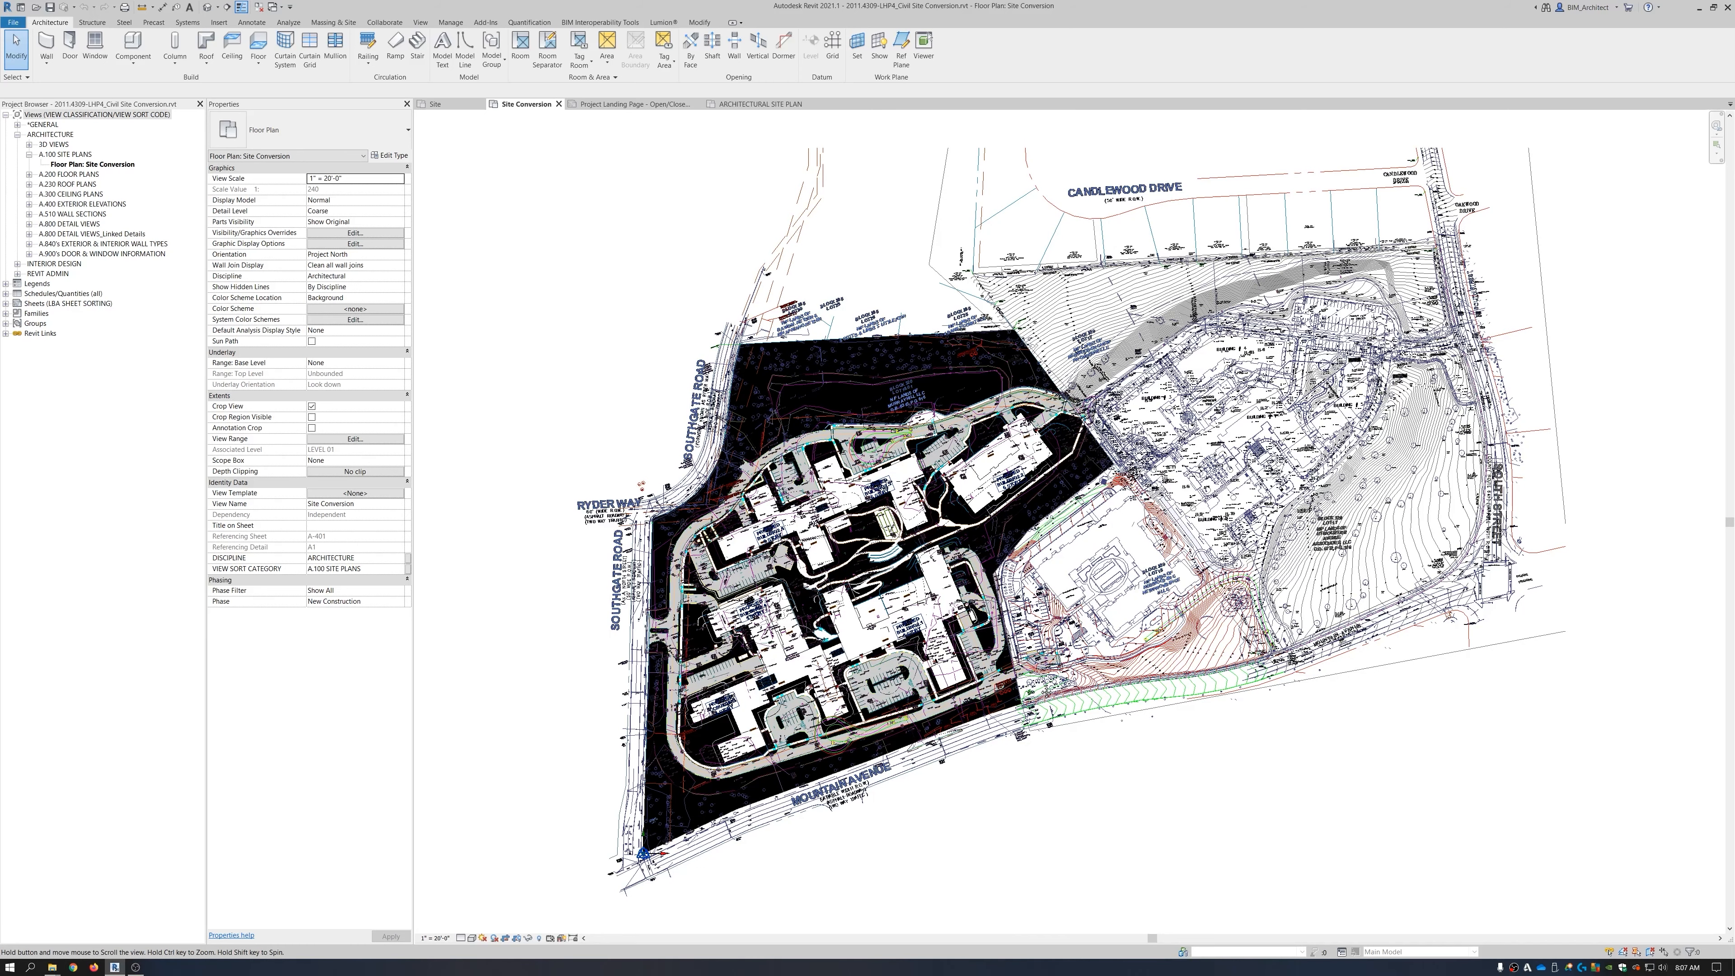
{"action": "middle_click_drag", "start_coordinate": [1238, 659], "coordinate": [1038, 685]}
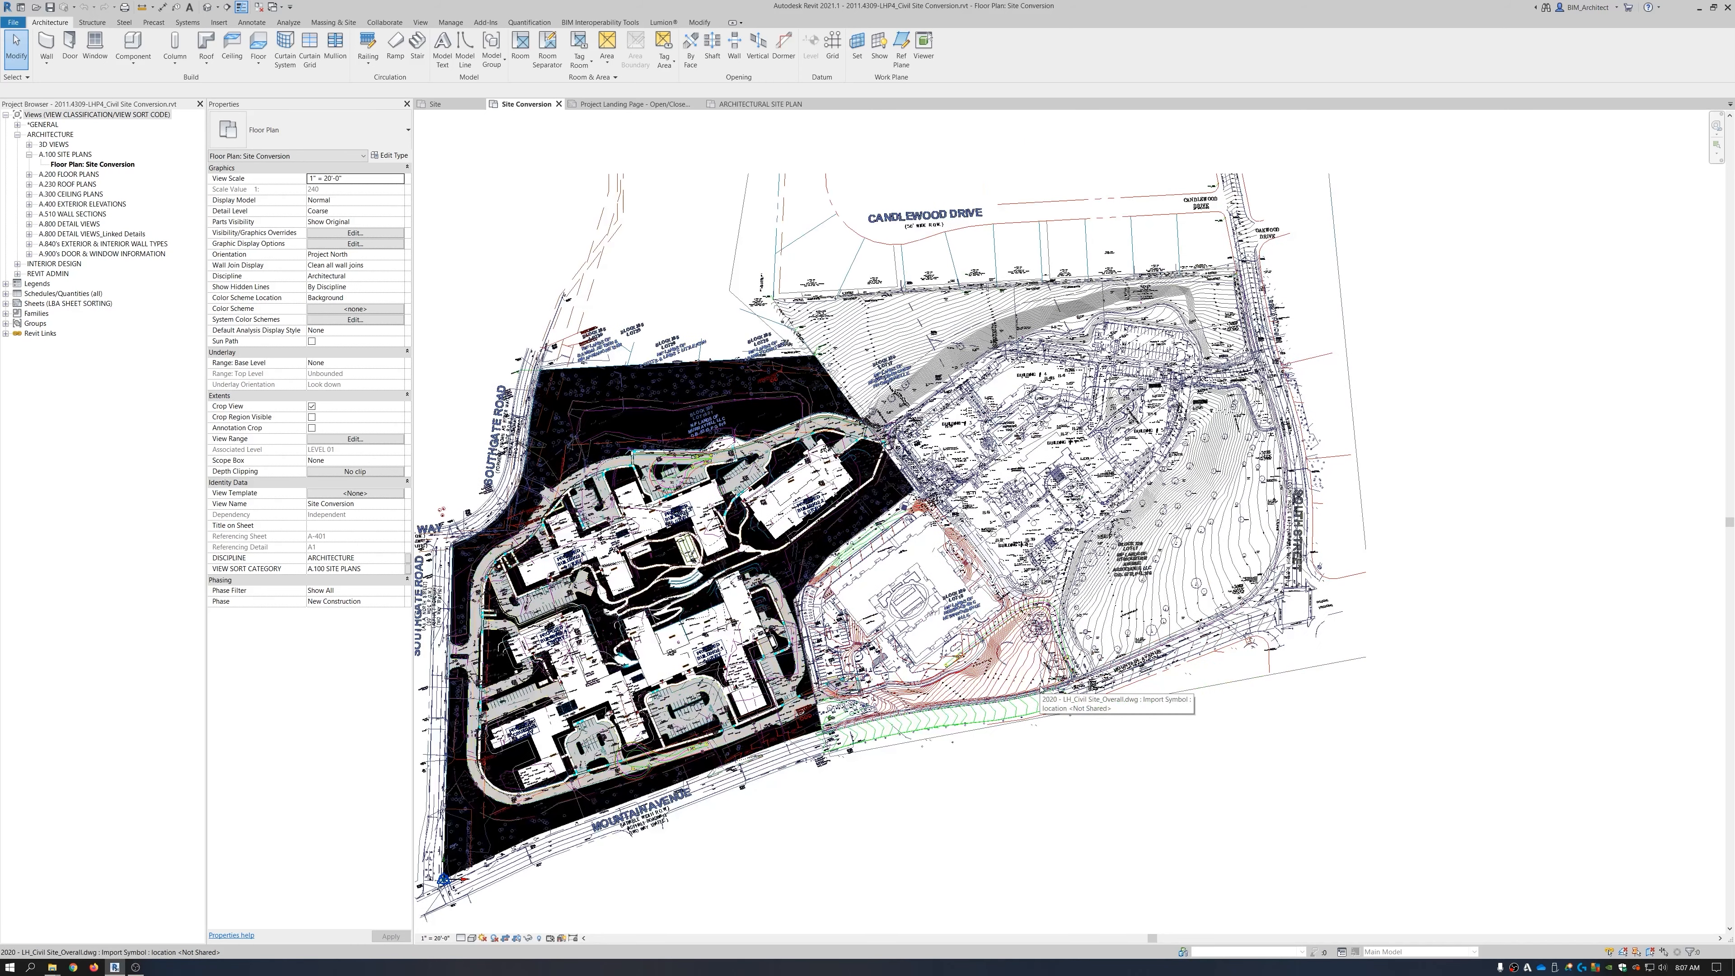
{"action": "middle_click_drag", "start_coordinate": [1168, 610], "coordinate": [1203, 604]}
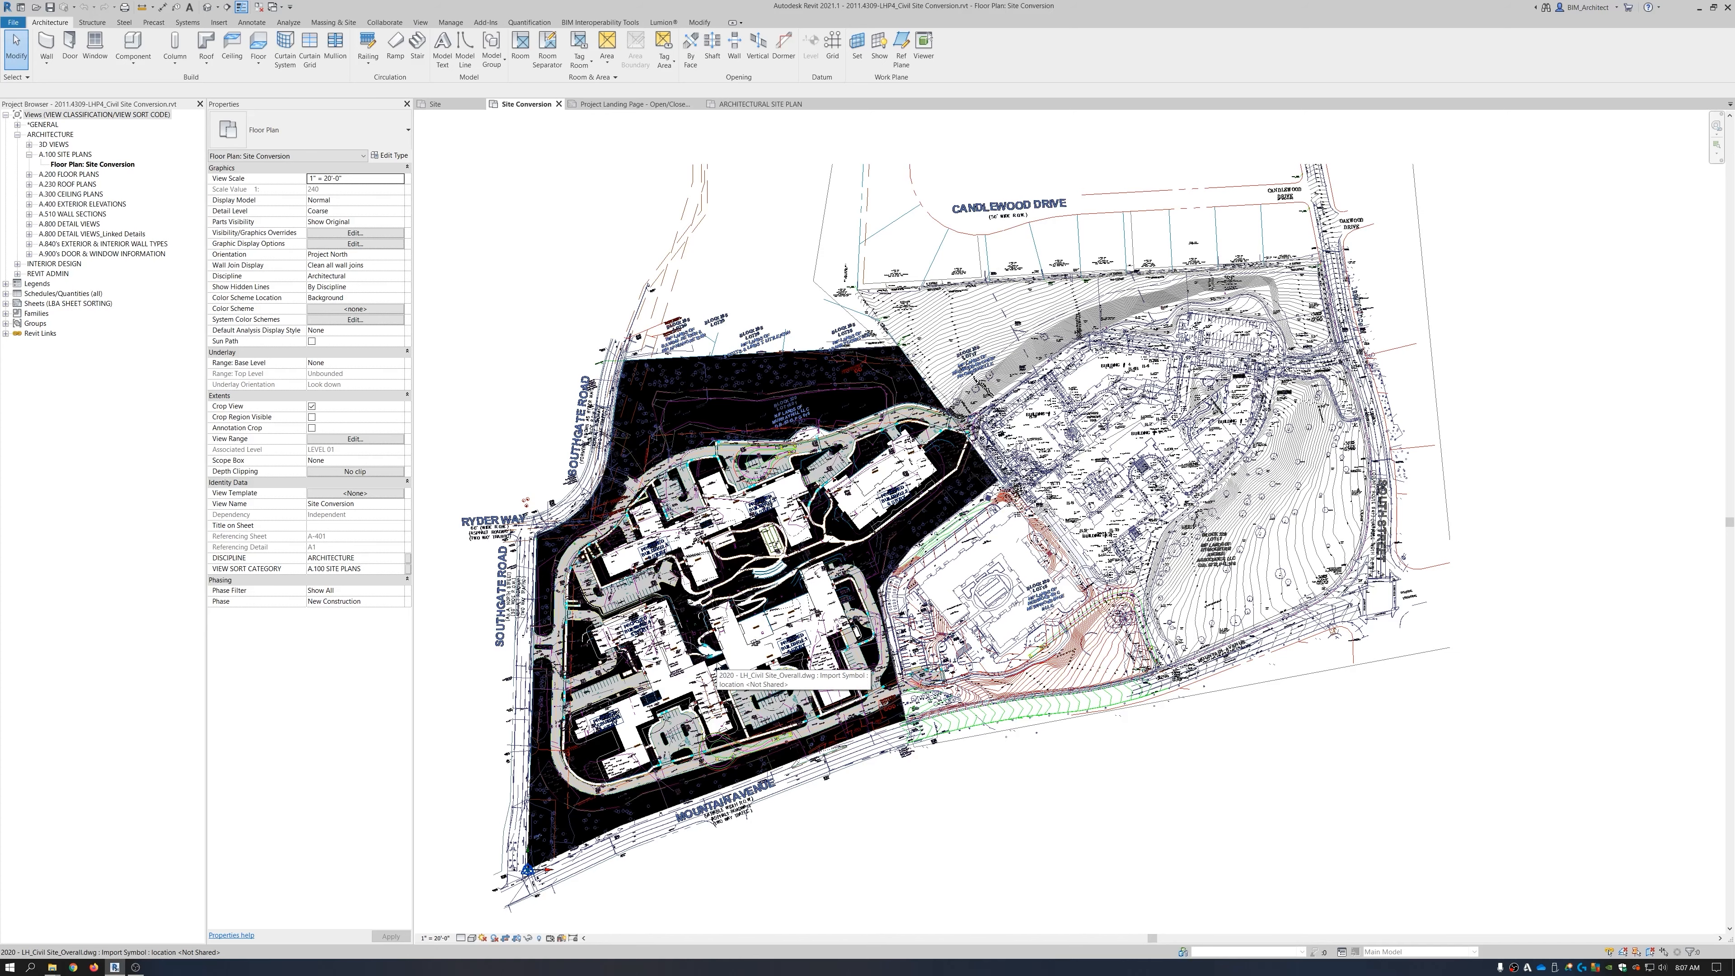
{"action": "key", "text": "v"}
{"action": "key", "text": "g"}
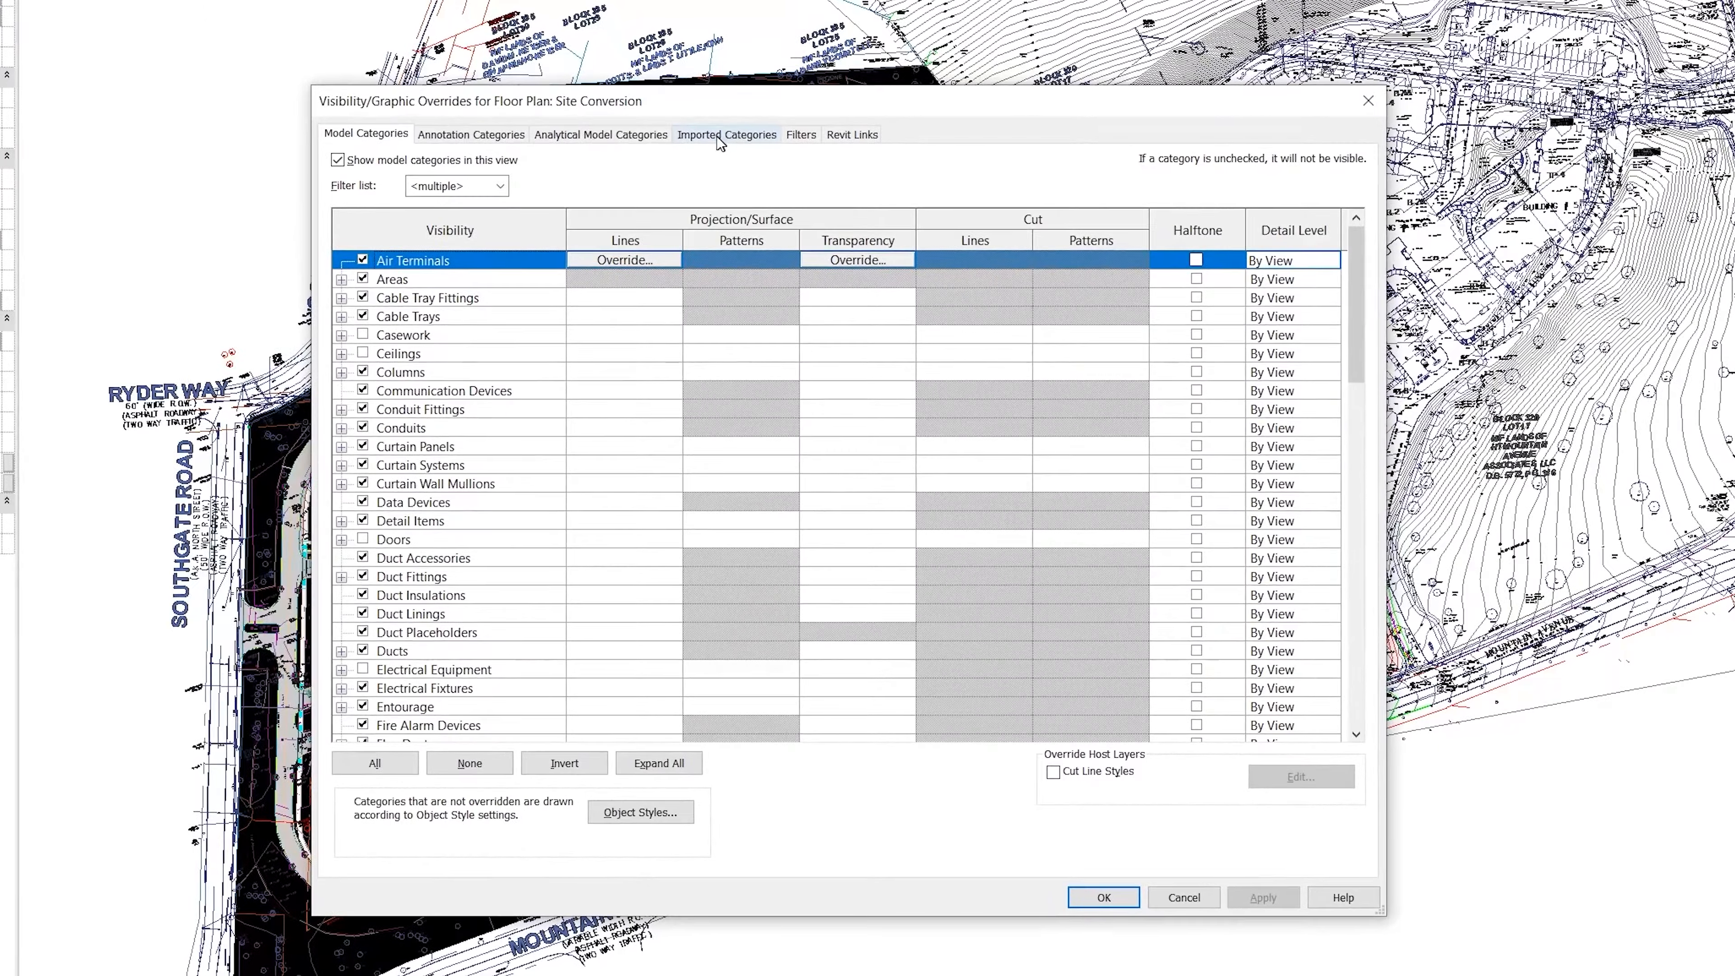
Review the layers of 2020 - LH_Civil Site_Overall.dwg under Imported Categories, then close the dialog.
{"action": "left_click", "coordinate": [737, 173]}
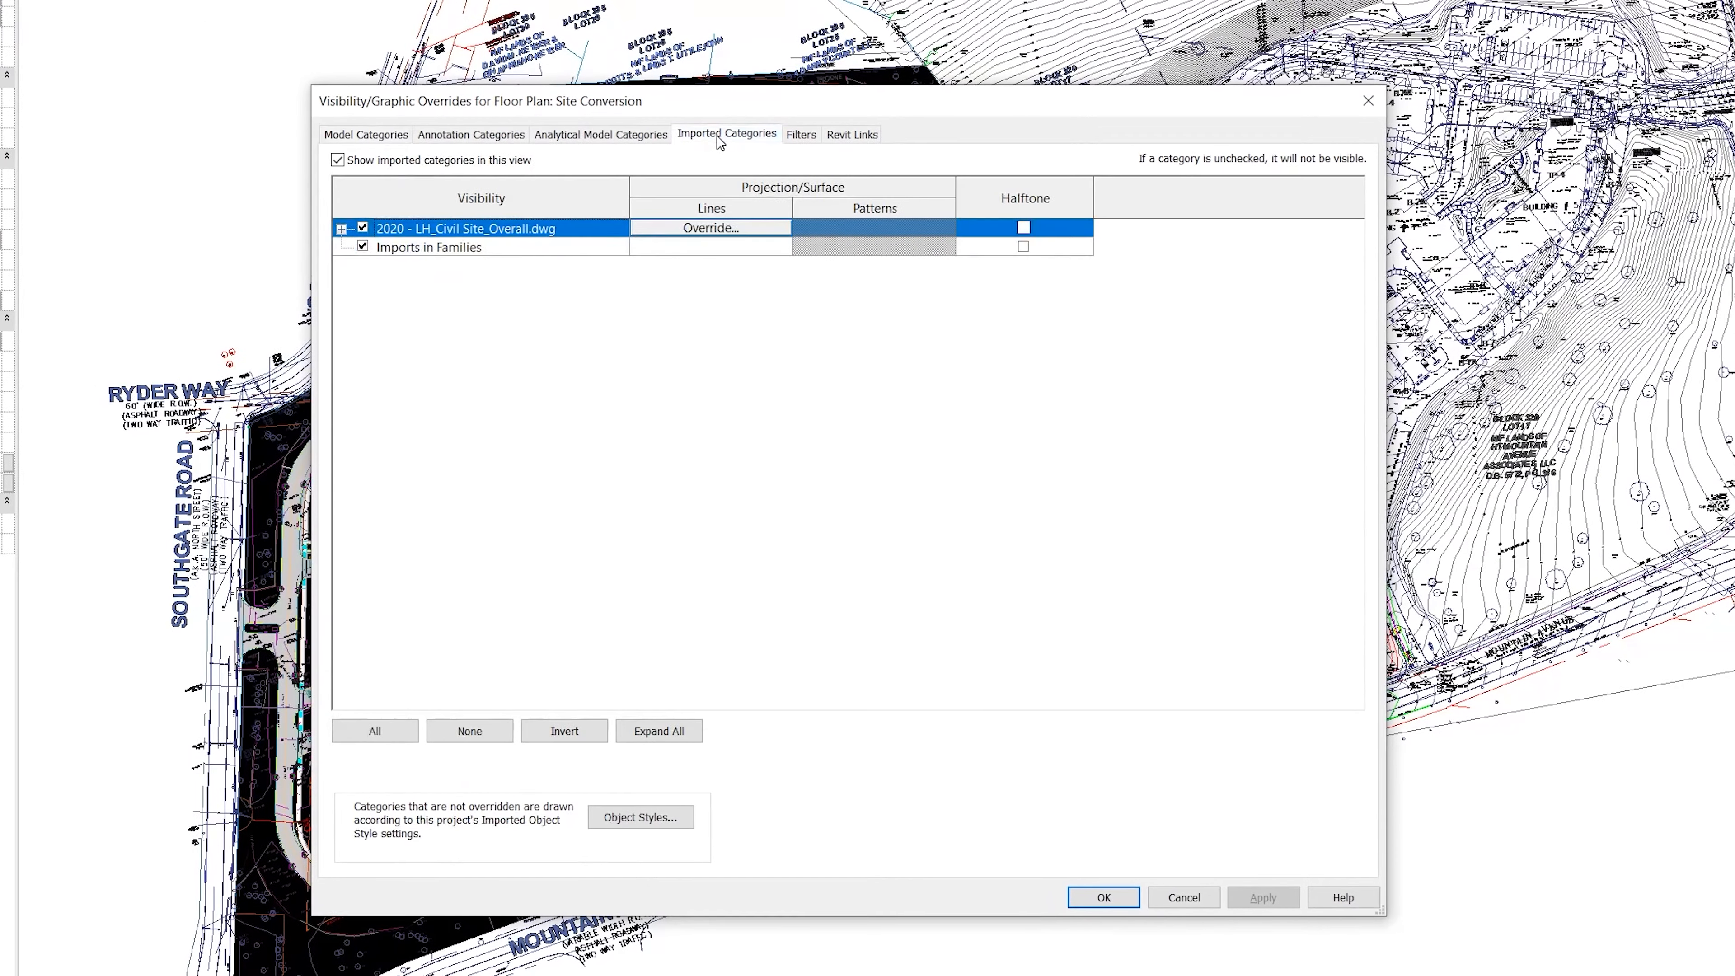
{"action": "left_click", "coordinate": [341, 228]}
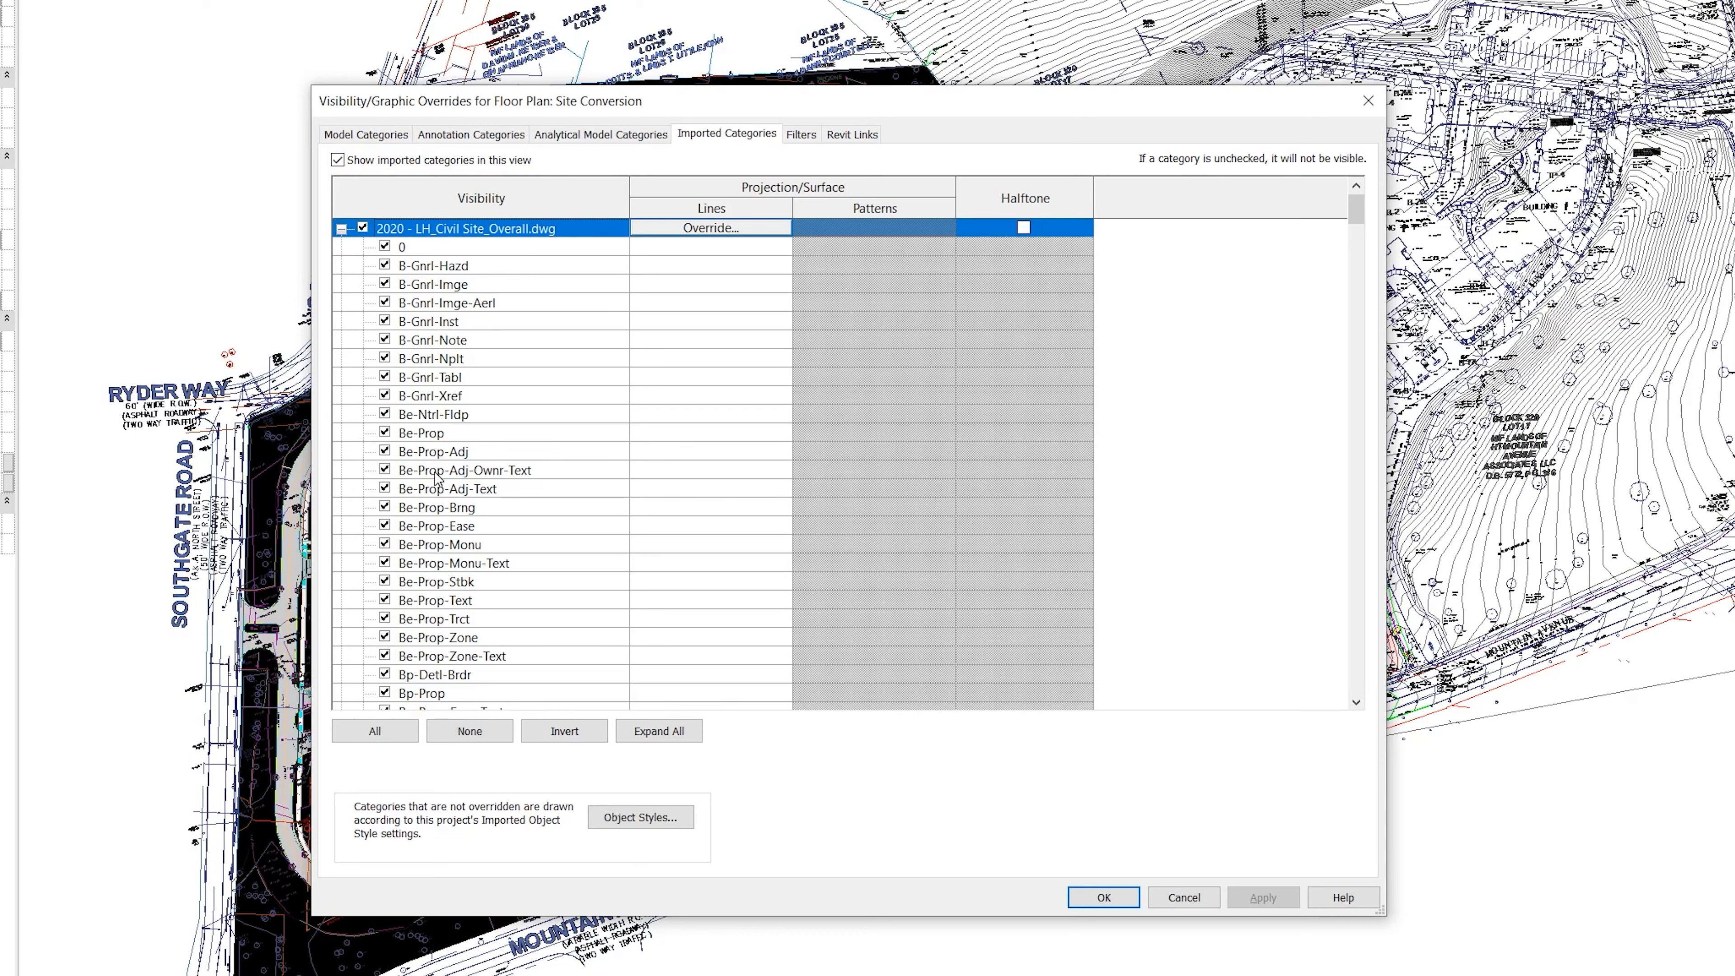
{"action": "scroll", "coordinate": [417, 489], "scroll_direction": "down", "scroll_amount": 3}
{"action": "scroll", "coordinate": [458, 489], "scroll_direction": "down", "scroll_amount": 7}
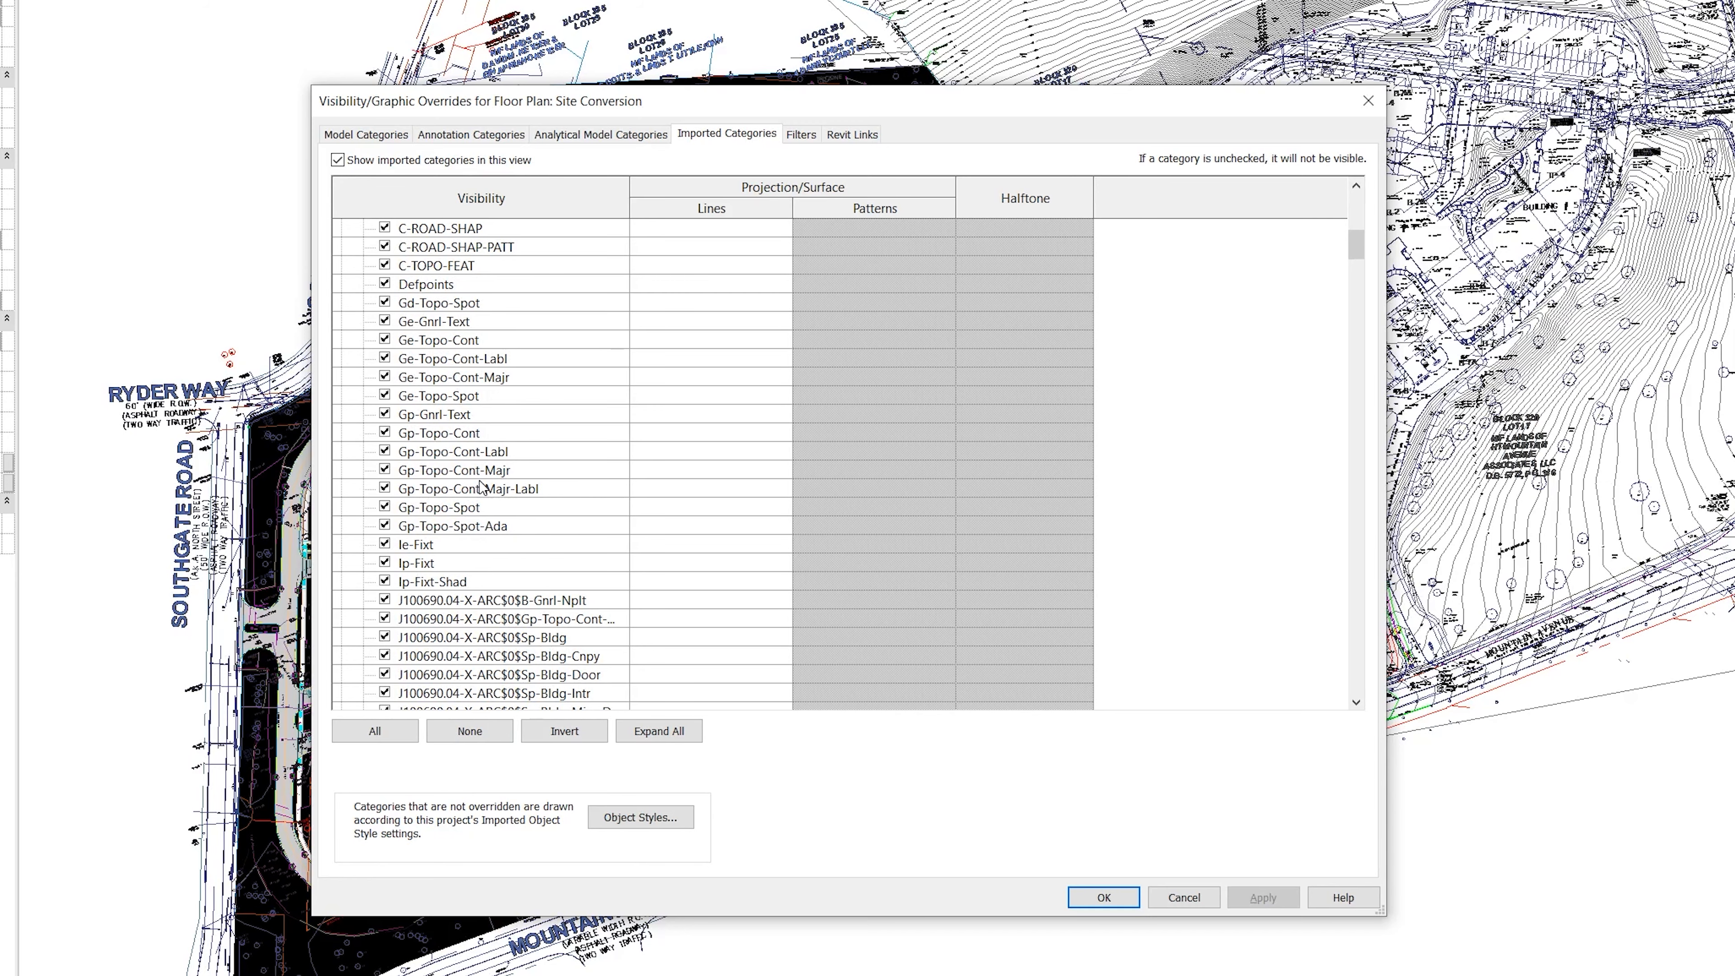
{"action": "scroll", "coordinate": [485, 488], "scroll_direction": "up", "scroll_amount": 5}
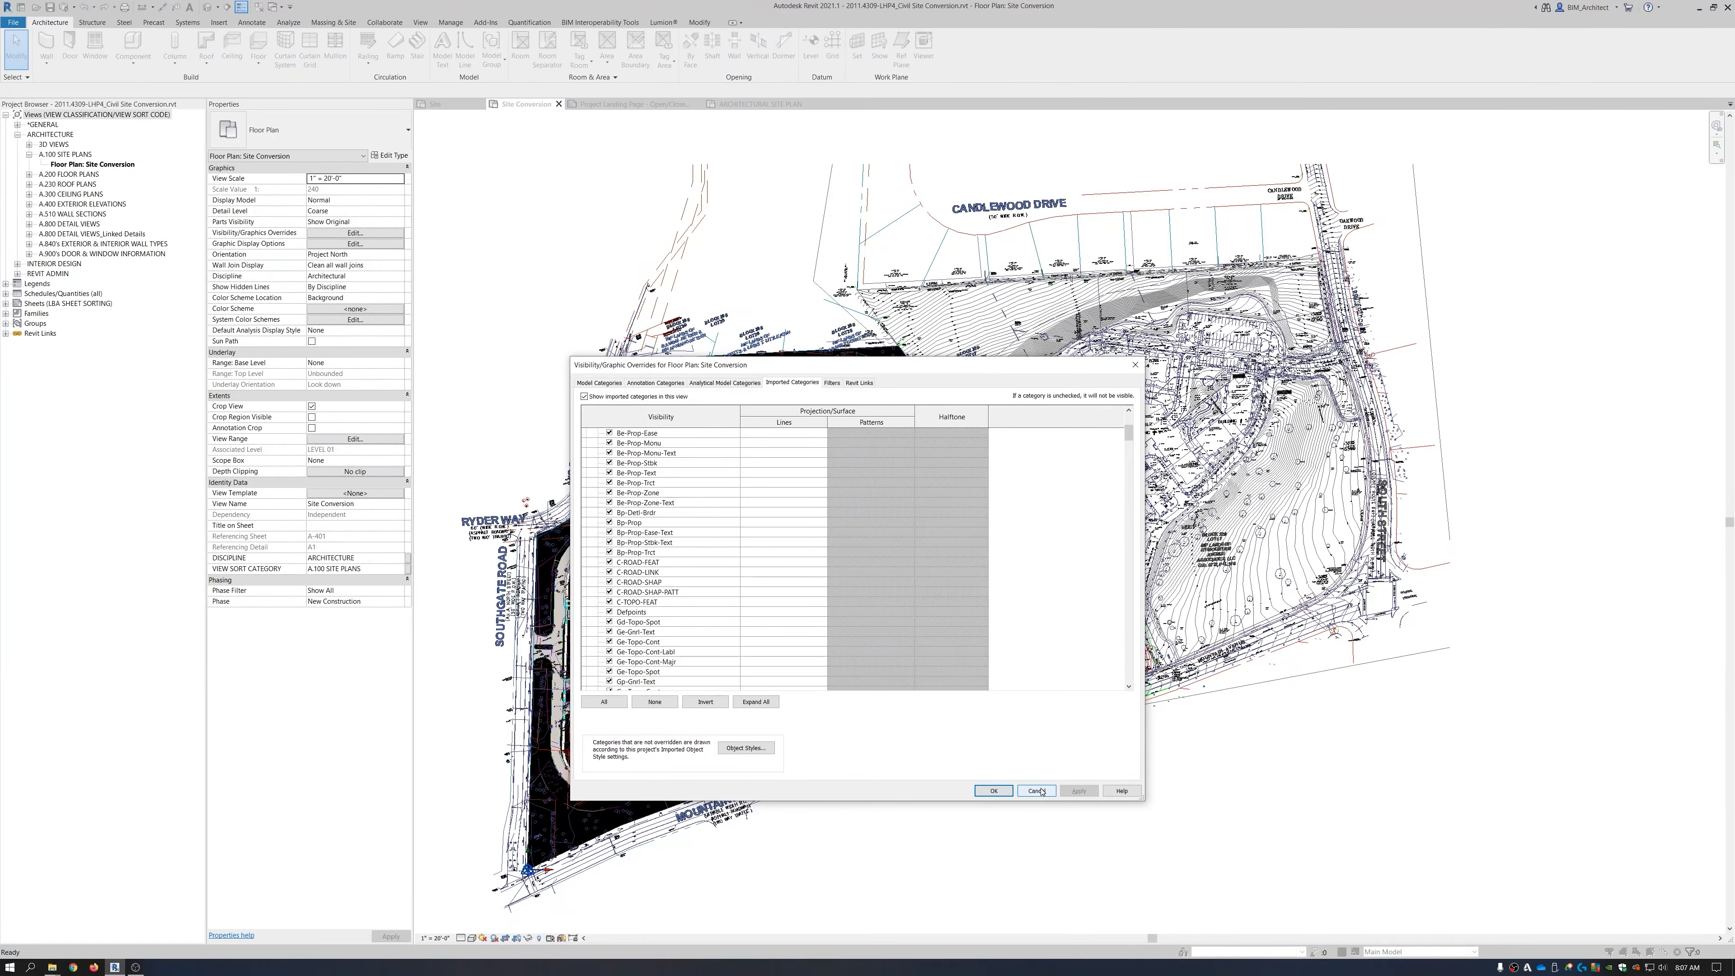
{"action": "left_click", "coordinate": [1006, 803]}
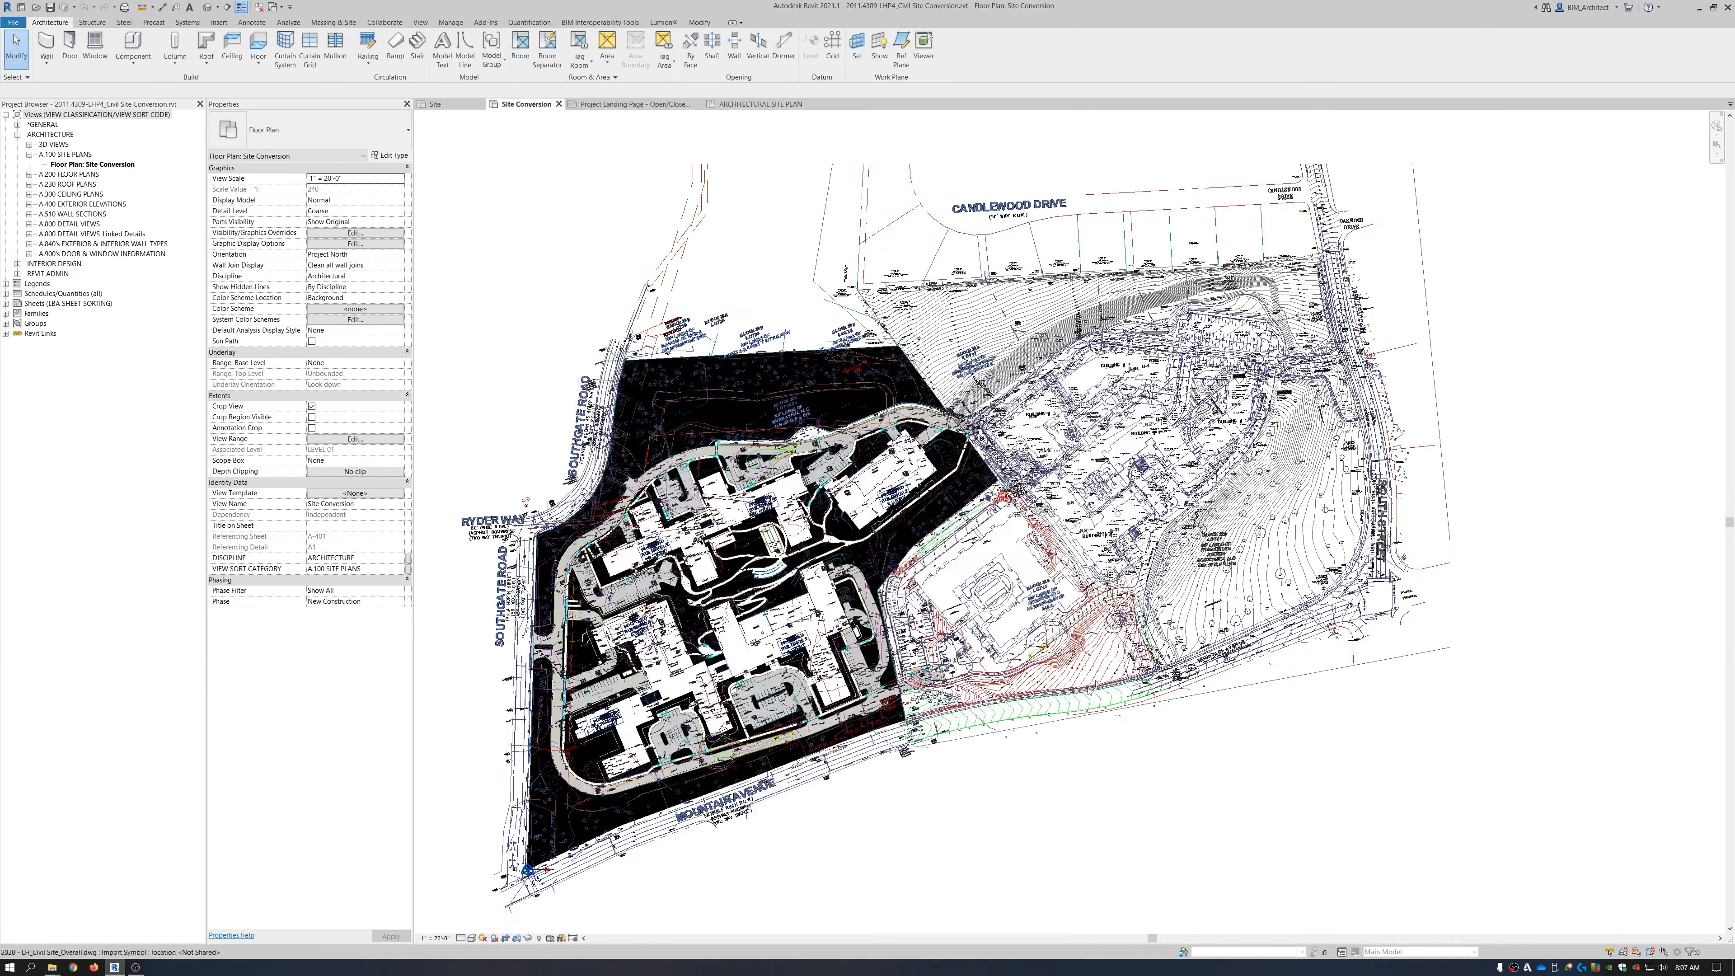
{"action": "left_click", "coordinate": [1147, 582]}
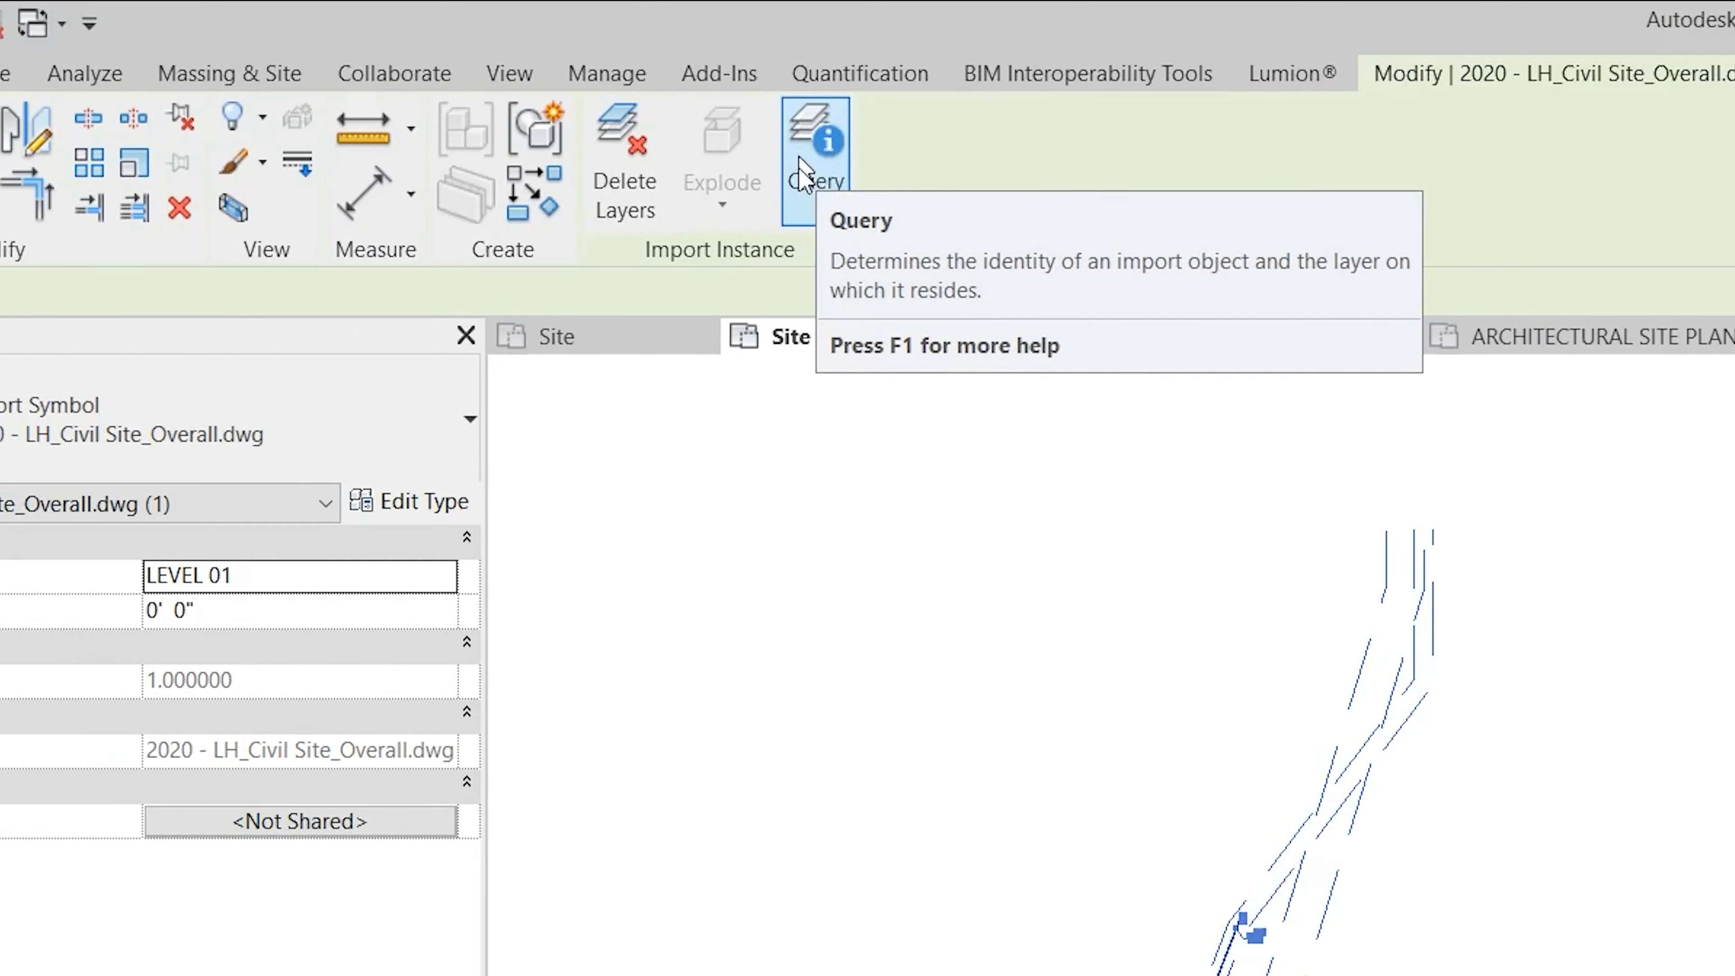
{"action": "left_click", "coordinate": [803, 171]}
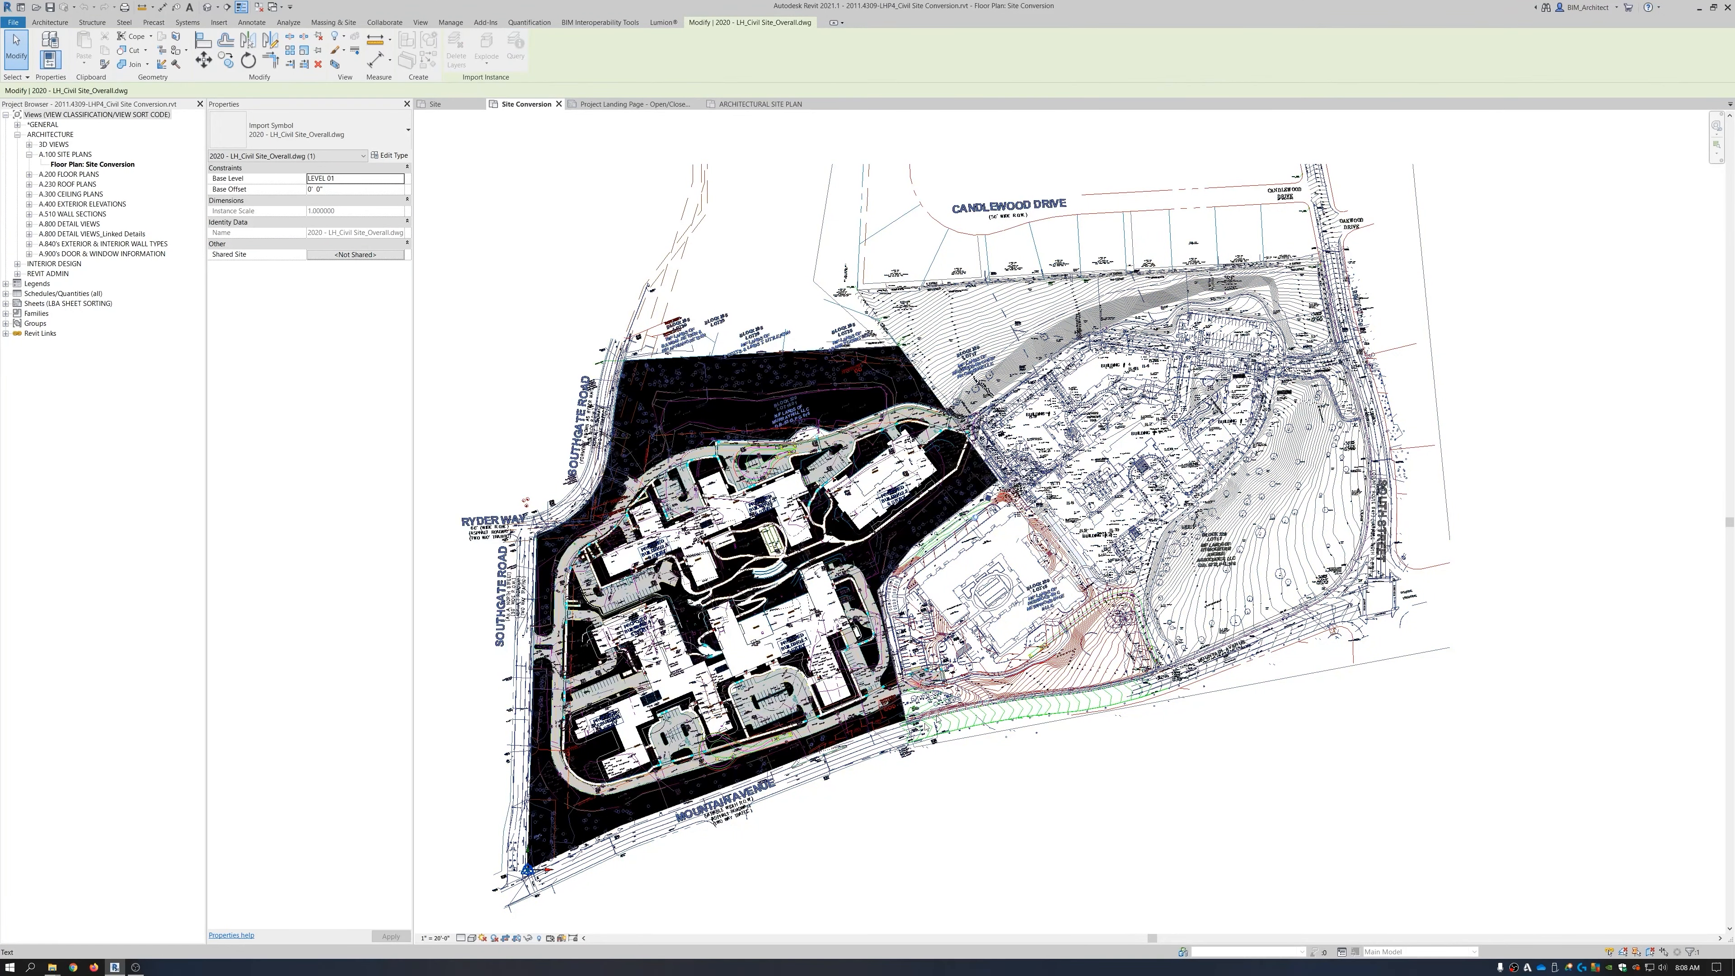
{"action": "left_click", "coordinate": [1064, 686]}
{"action": "scroll", "coordinate": [1062, 682], "scroll_direction": "up", "scroll_amount": 5}
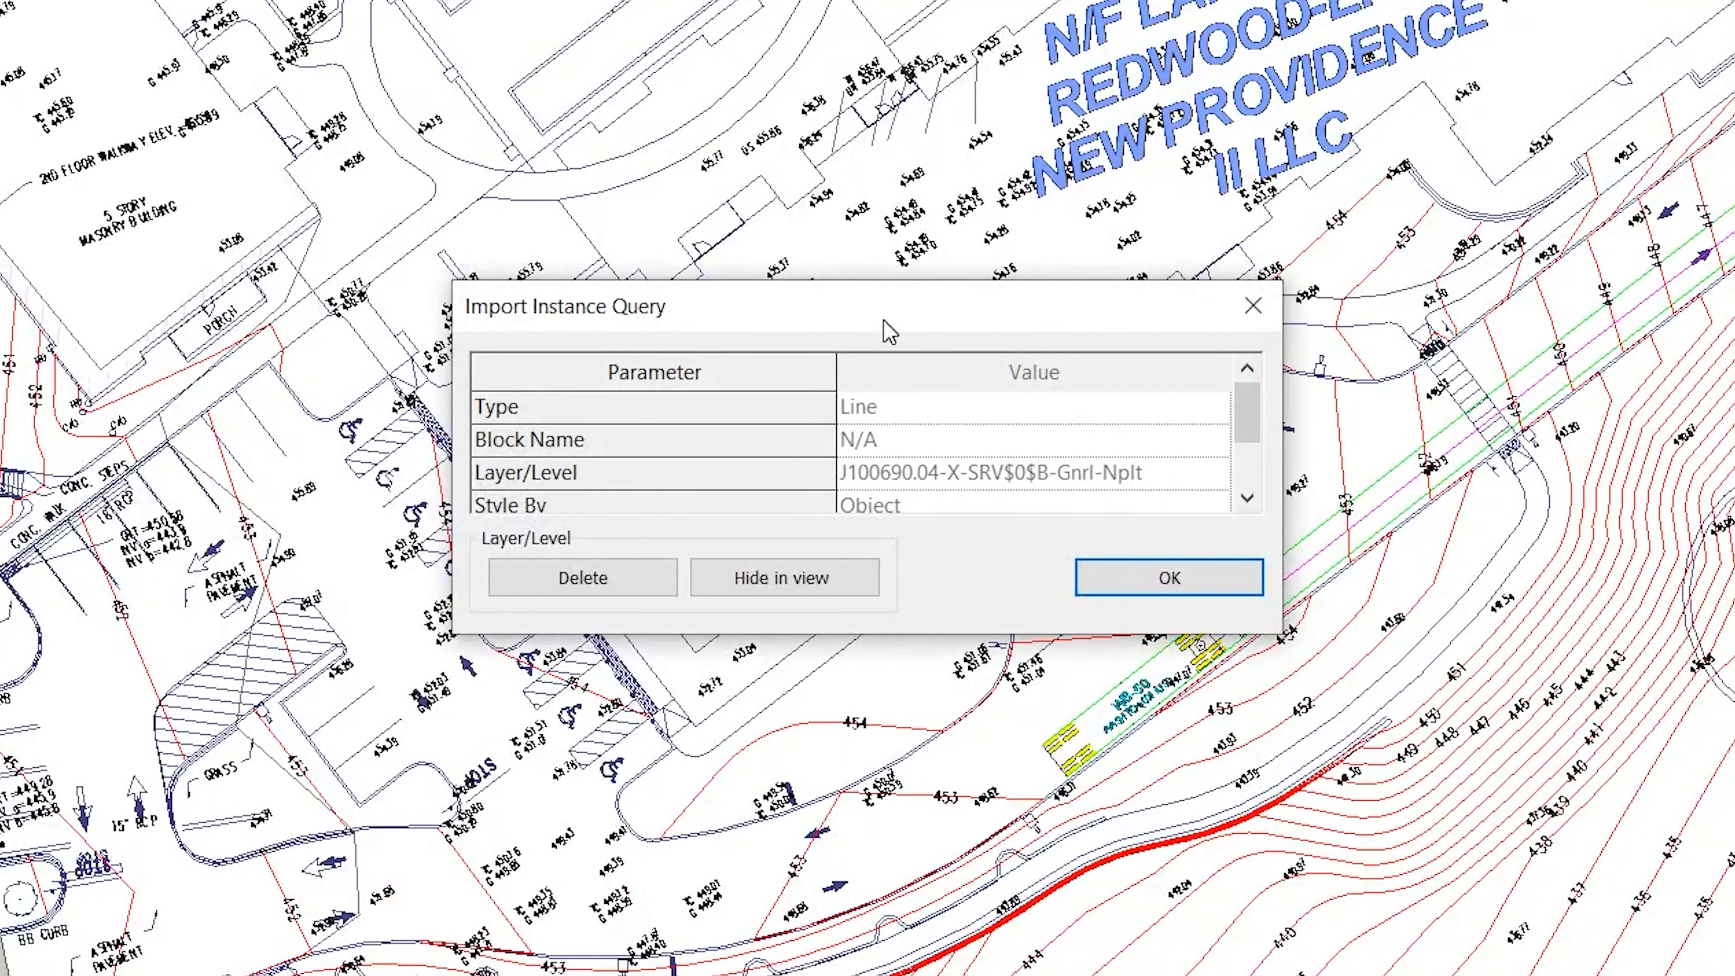
{"action": "left_click_drag", "start_coordinate": [888, 333], "coordinate": [941, 376]}
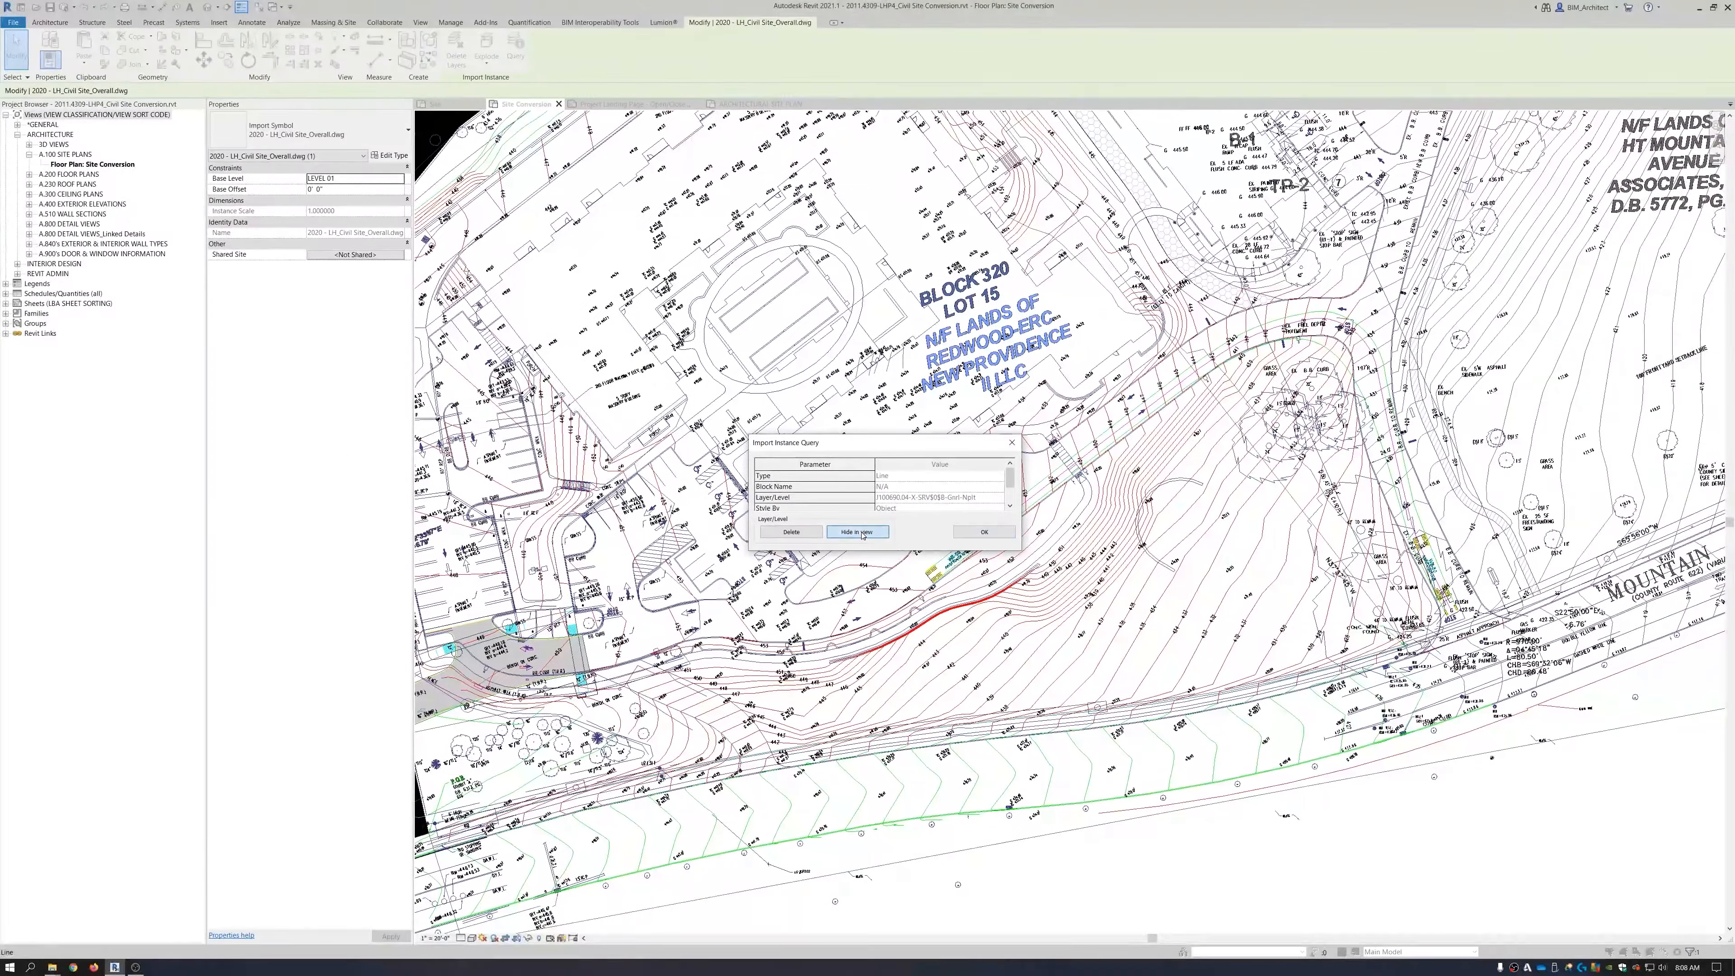
{"action": "left_click", "coordinate": [858, 532]}
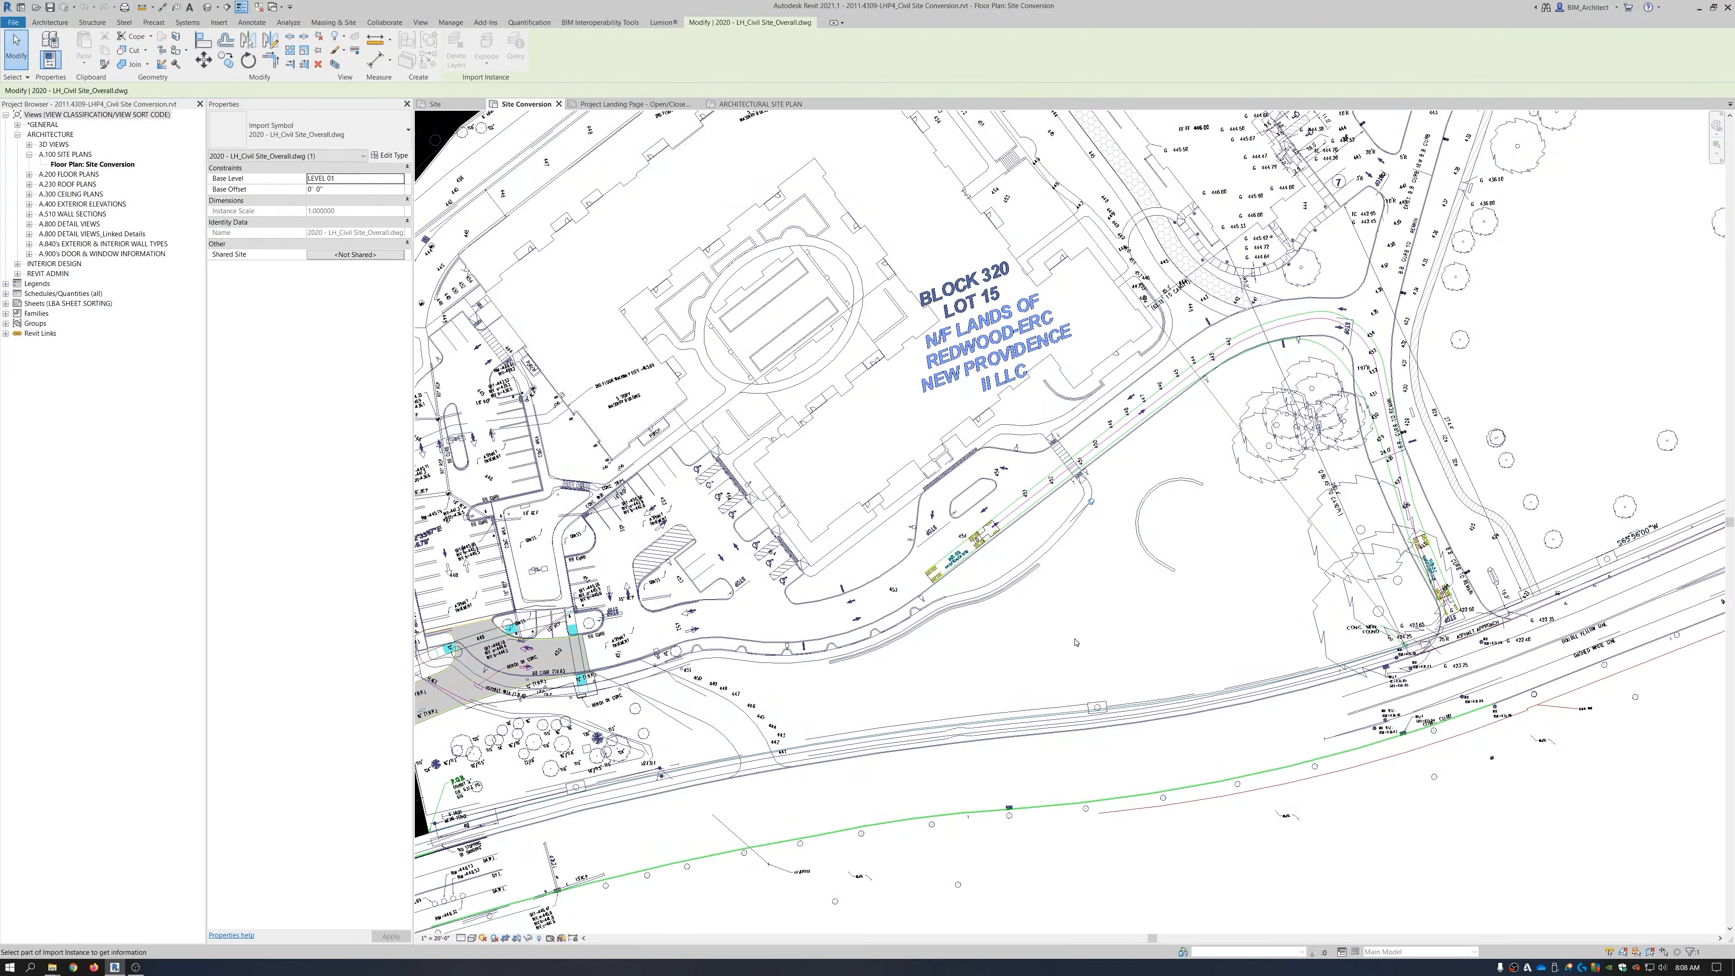
{"action": "scroll", "coordinate": [1075, 642], "scroll_direction": "down", "scroll_amount": 3}
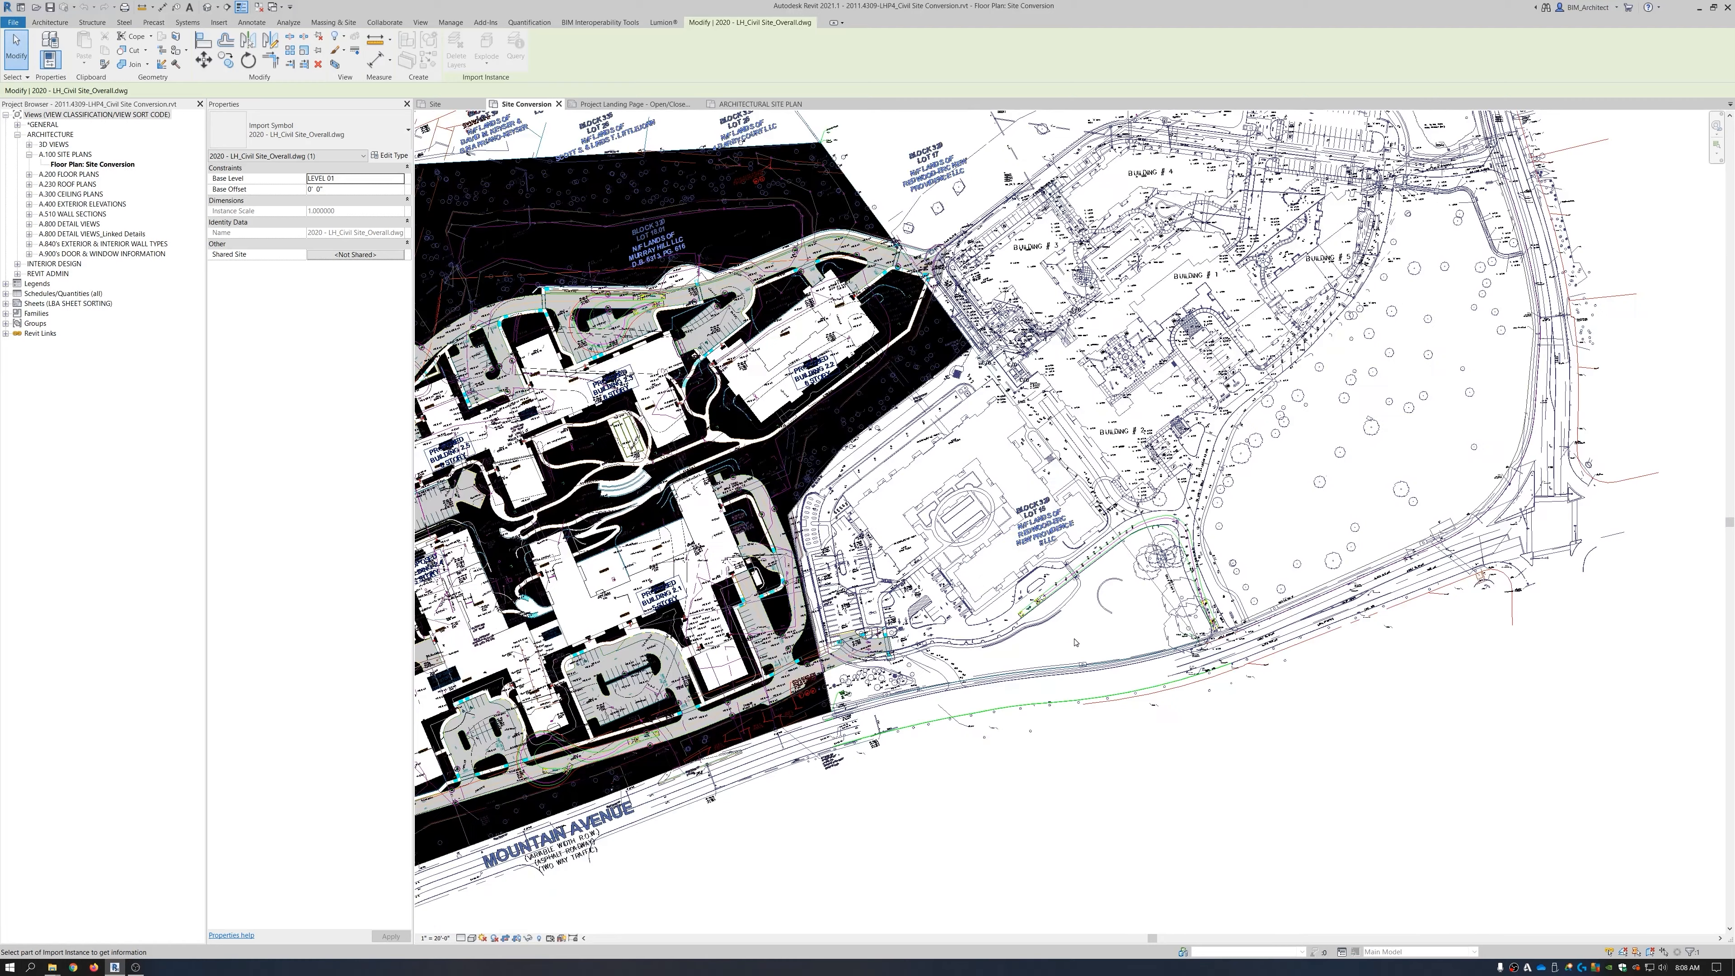
{"action": "scroll", "coordinate": [1074, 642], "scroll_direction": "down", "scroll_amount": 2}
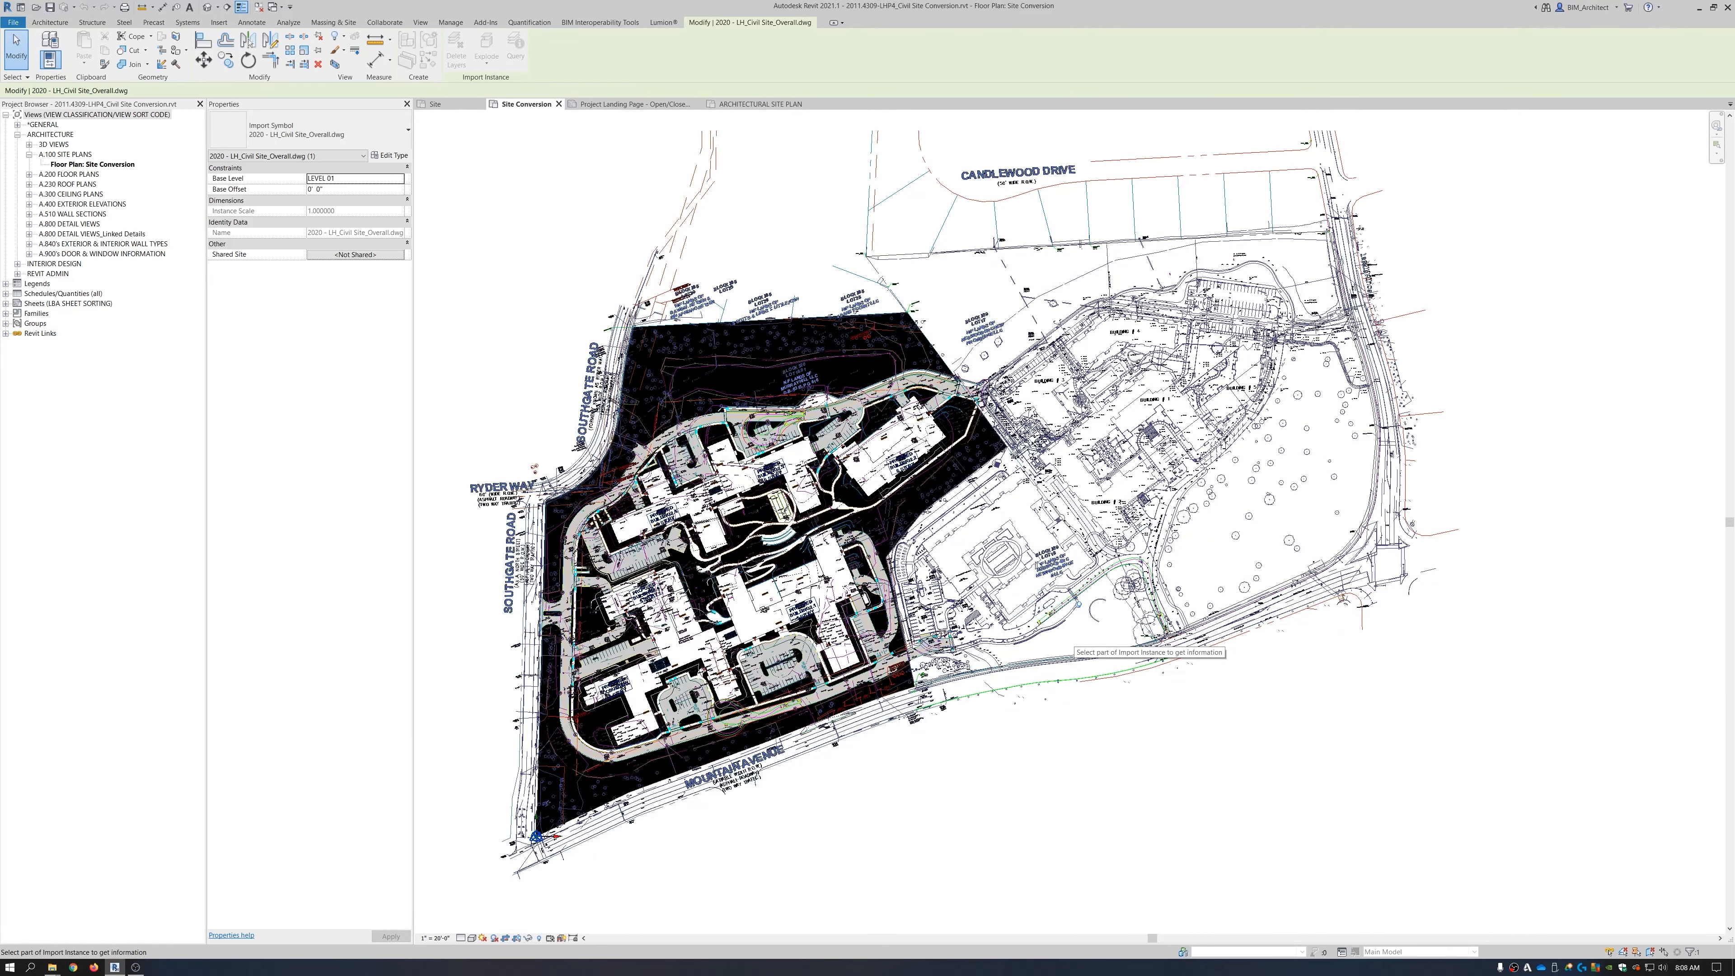
{"action": "left_click", "coordinate": [1038, 545]}
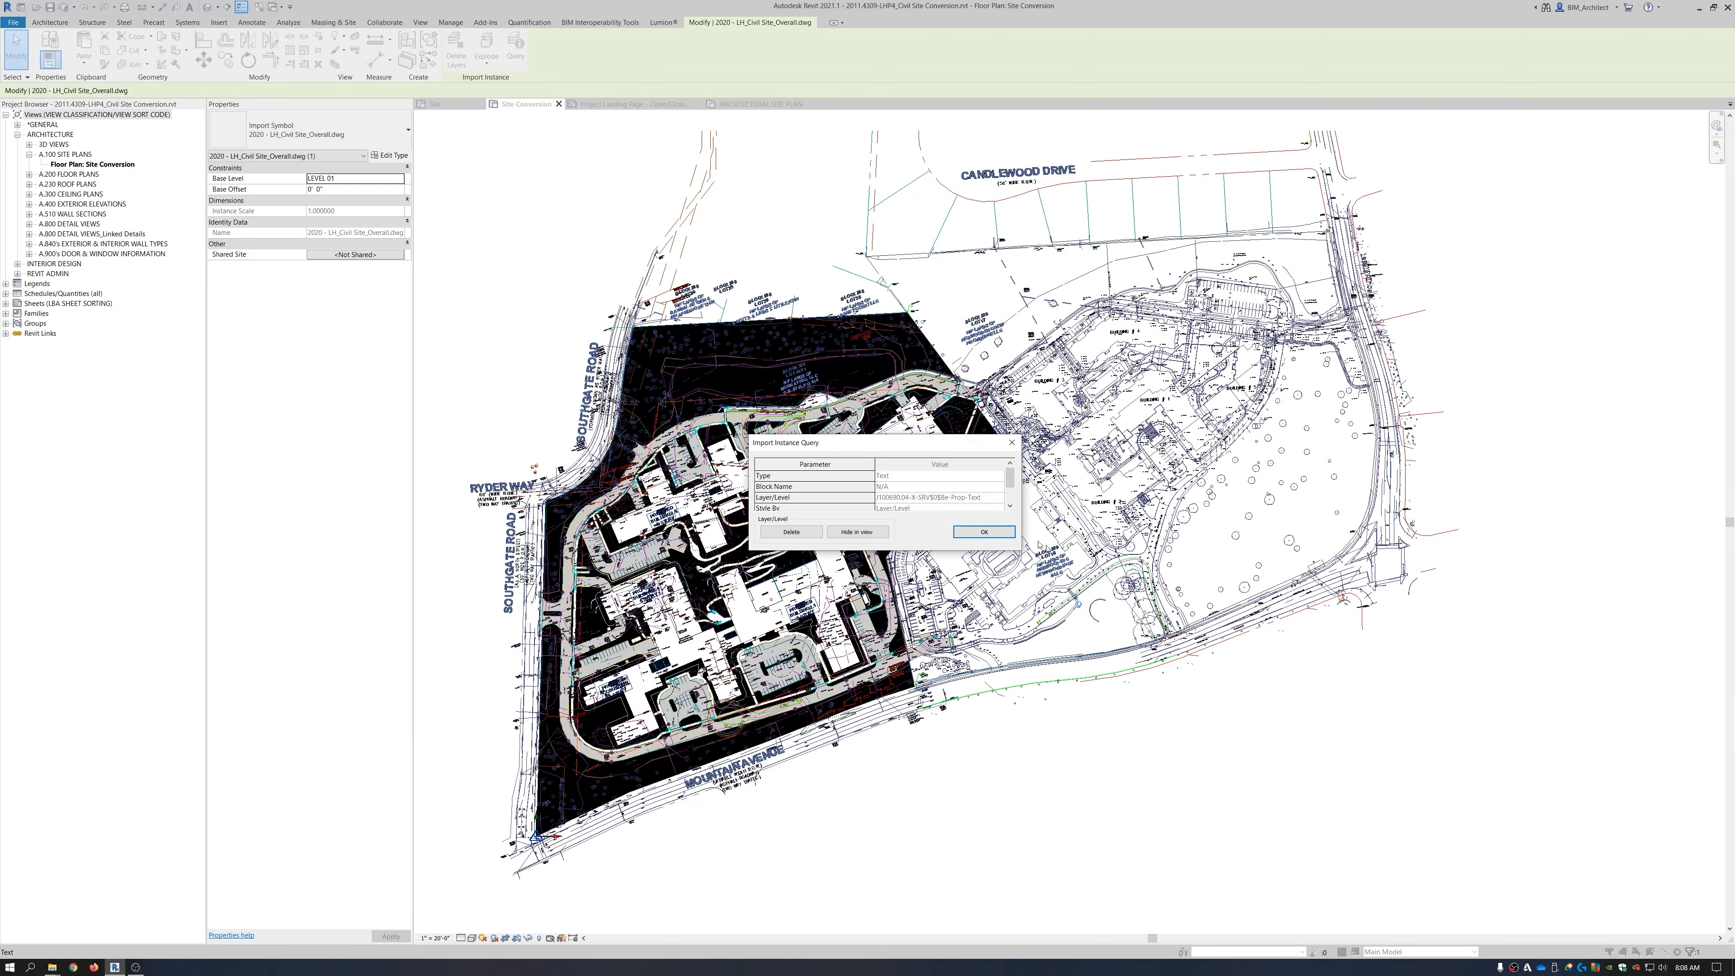
{"action": "left_click", "coordinate": [857, 531]}
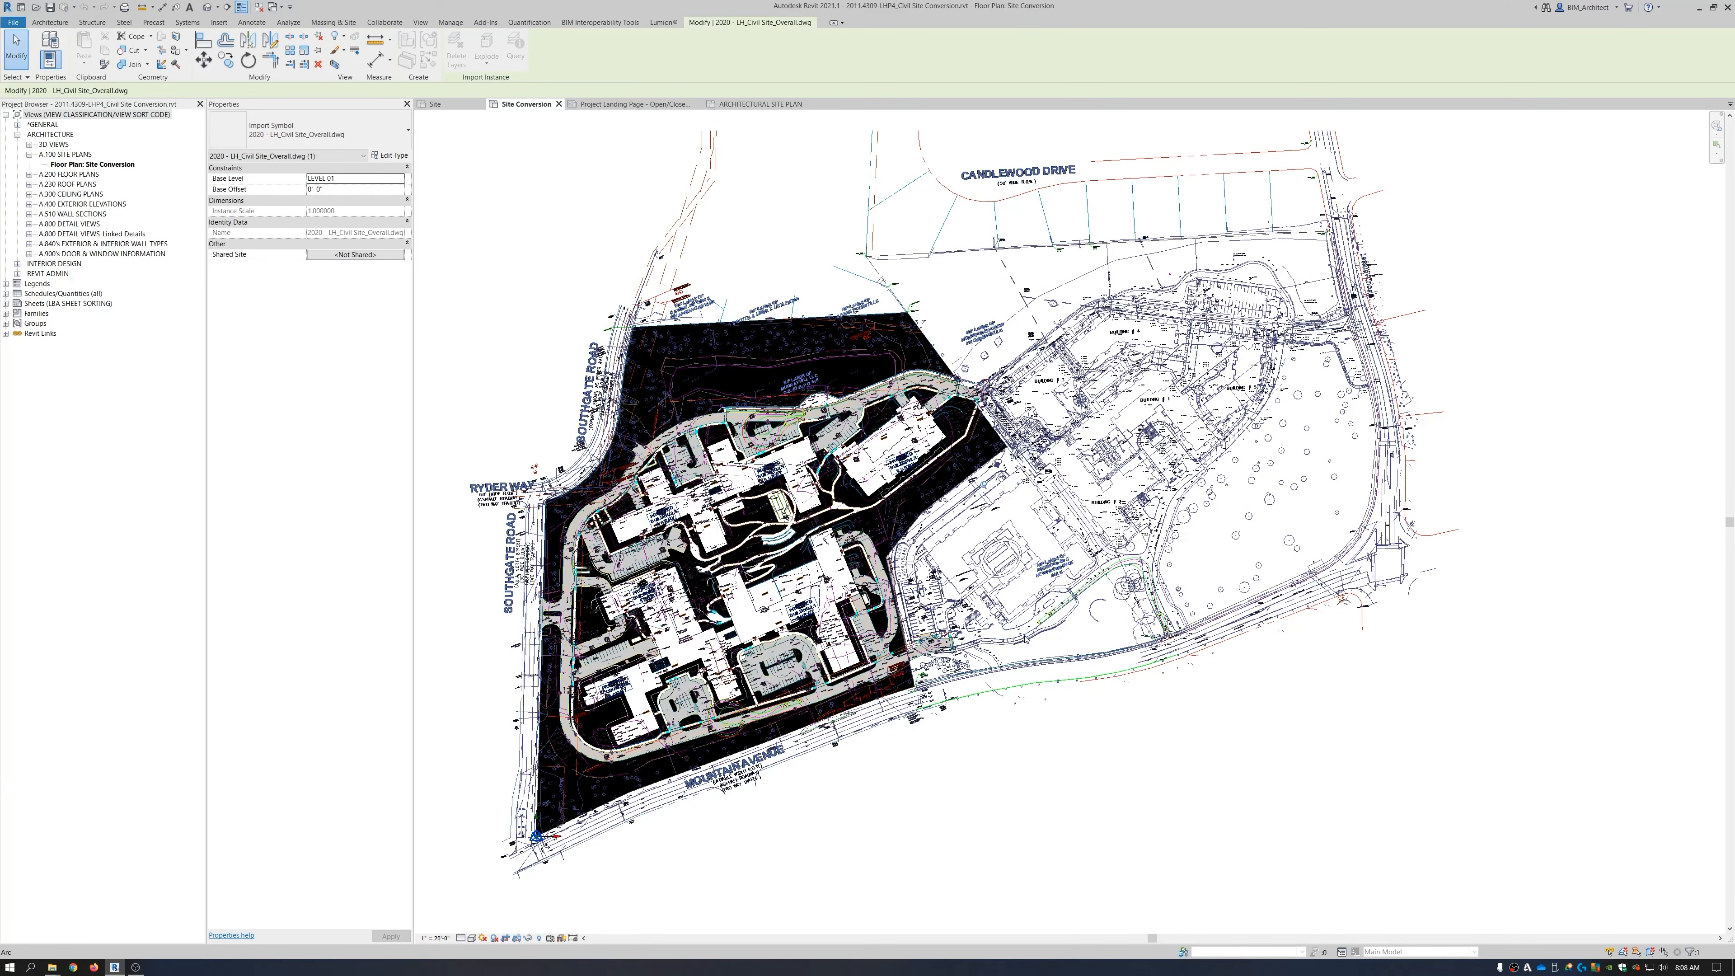
{"action": "scroll", "coordinate": [1038, 615], "scroll_direction": "up", "scroll_amount": 5}
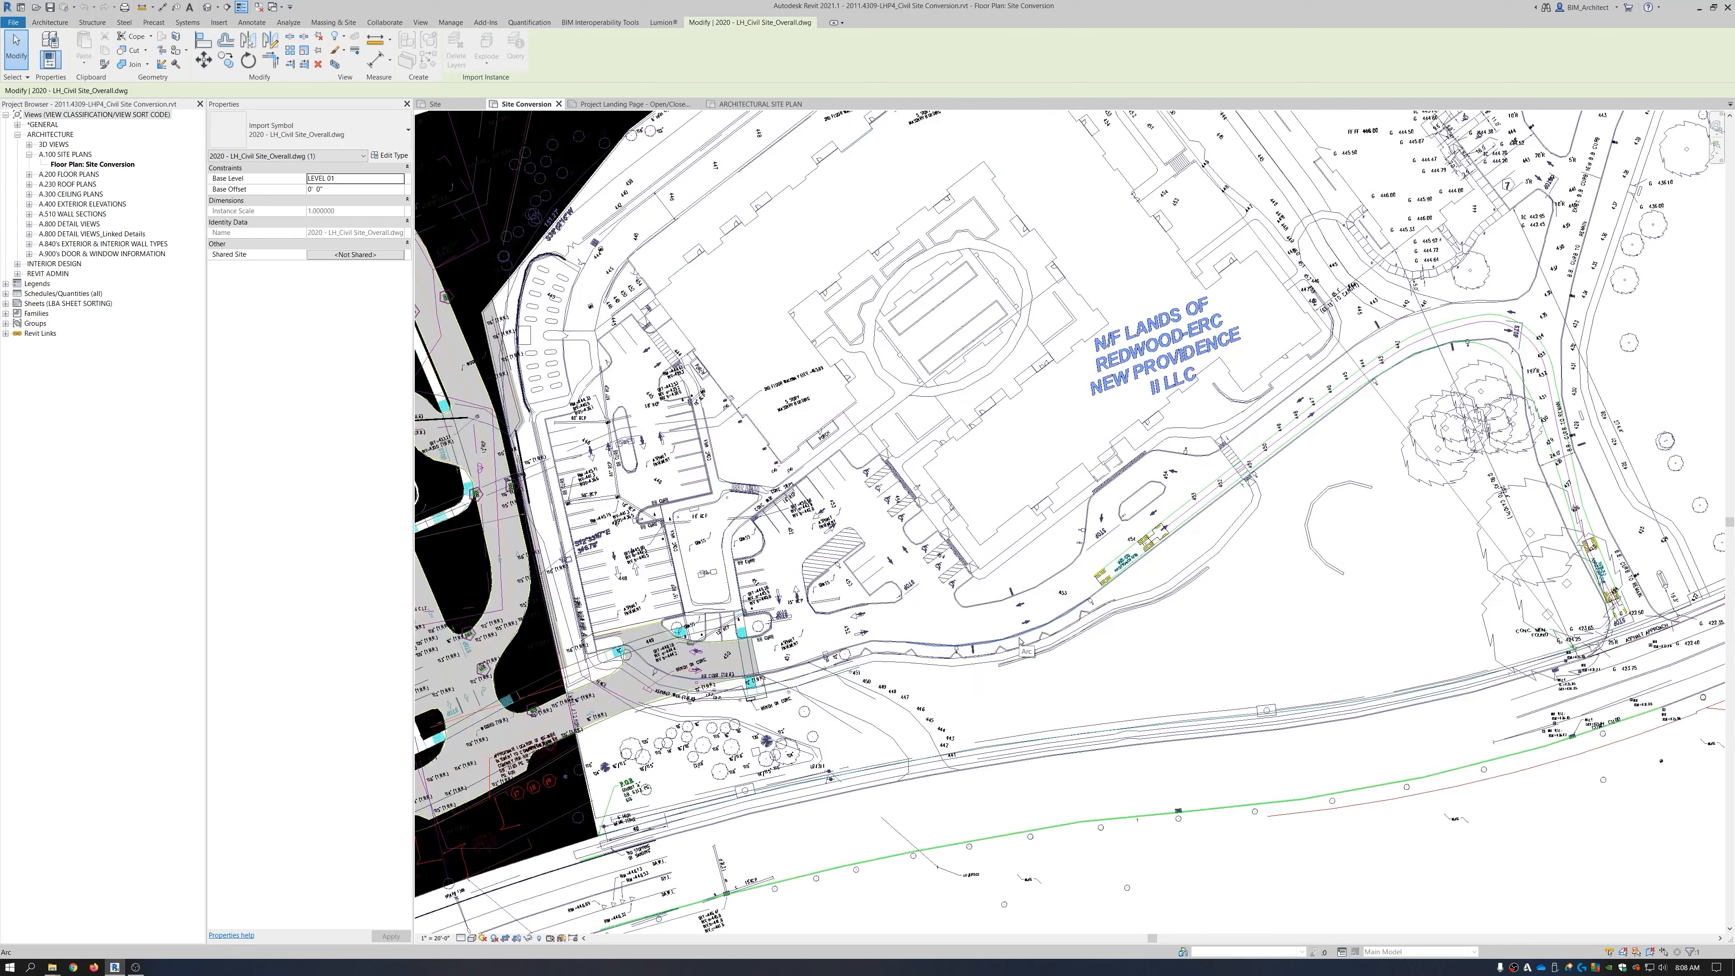
{"action": "left_click", "coordinate": [1063, 598]}
{"action": "left_click", "coordinate": [984, 532]}
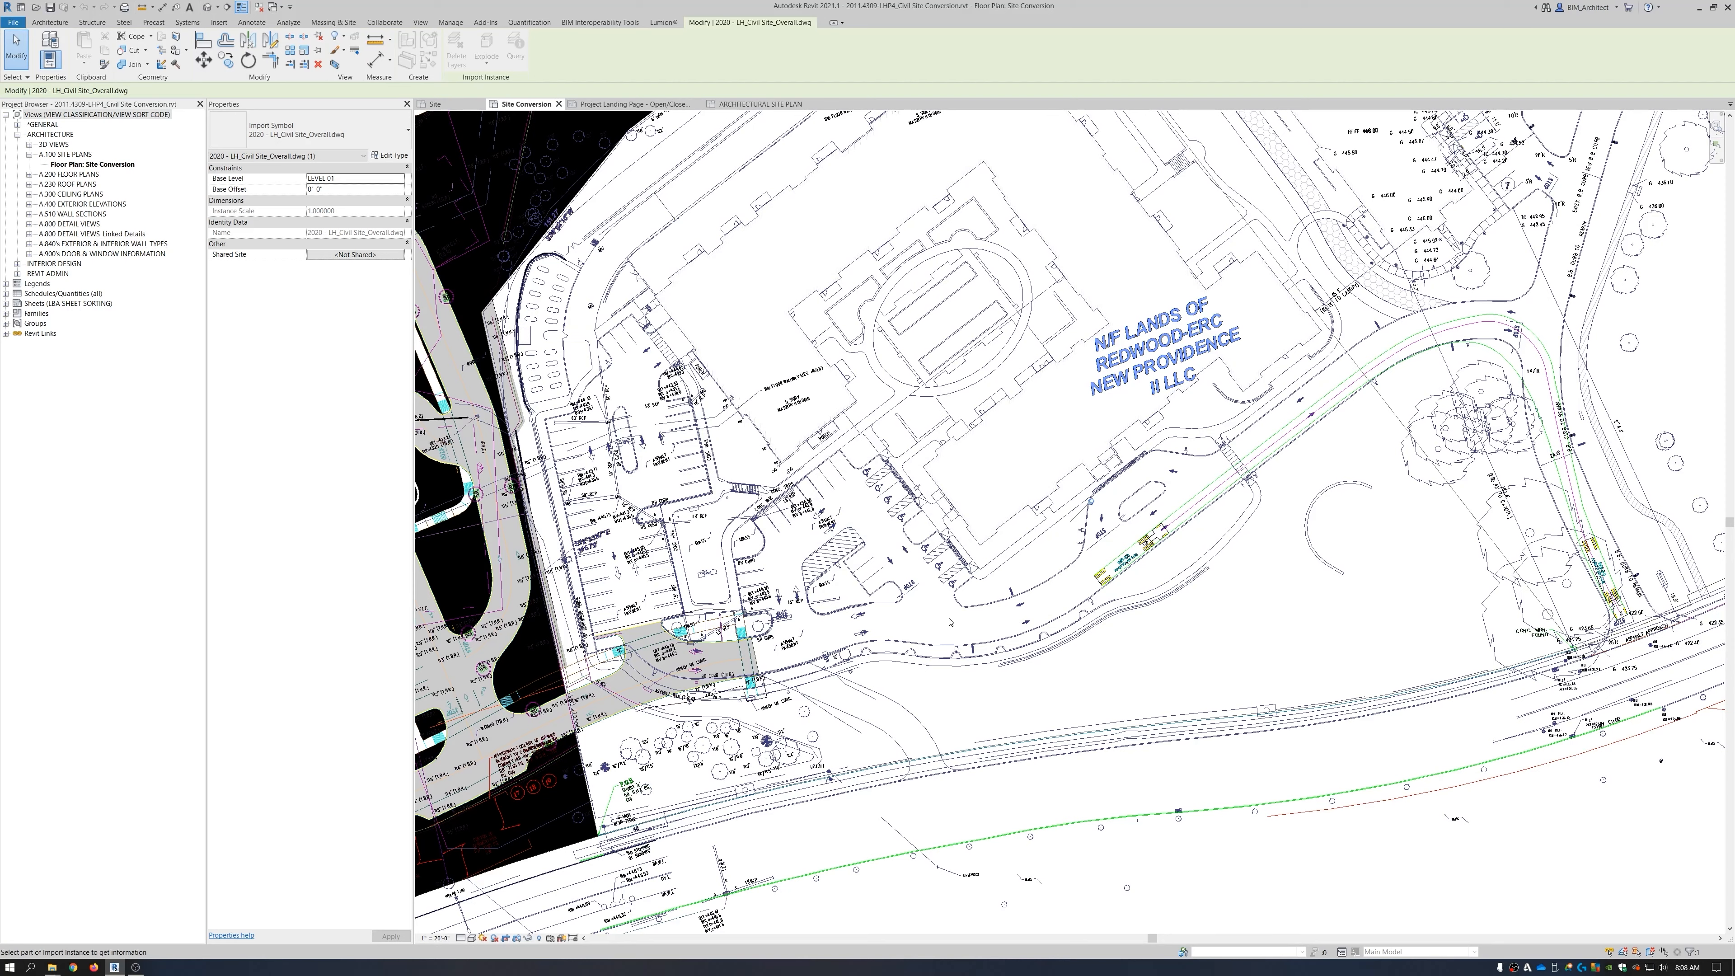
{"action": "scroll", "coordinate": [970, 639], "scroll_direction": "down", "scroll_amount": 4}
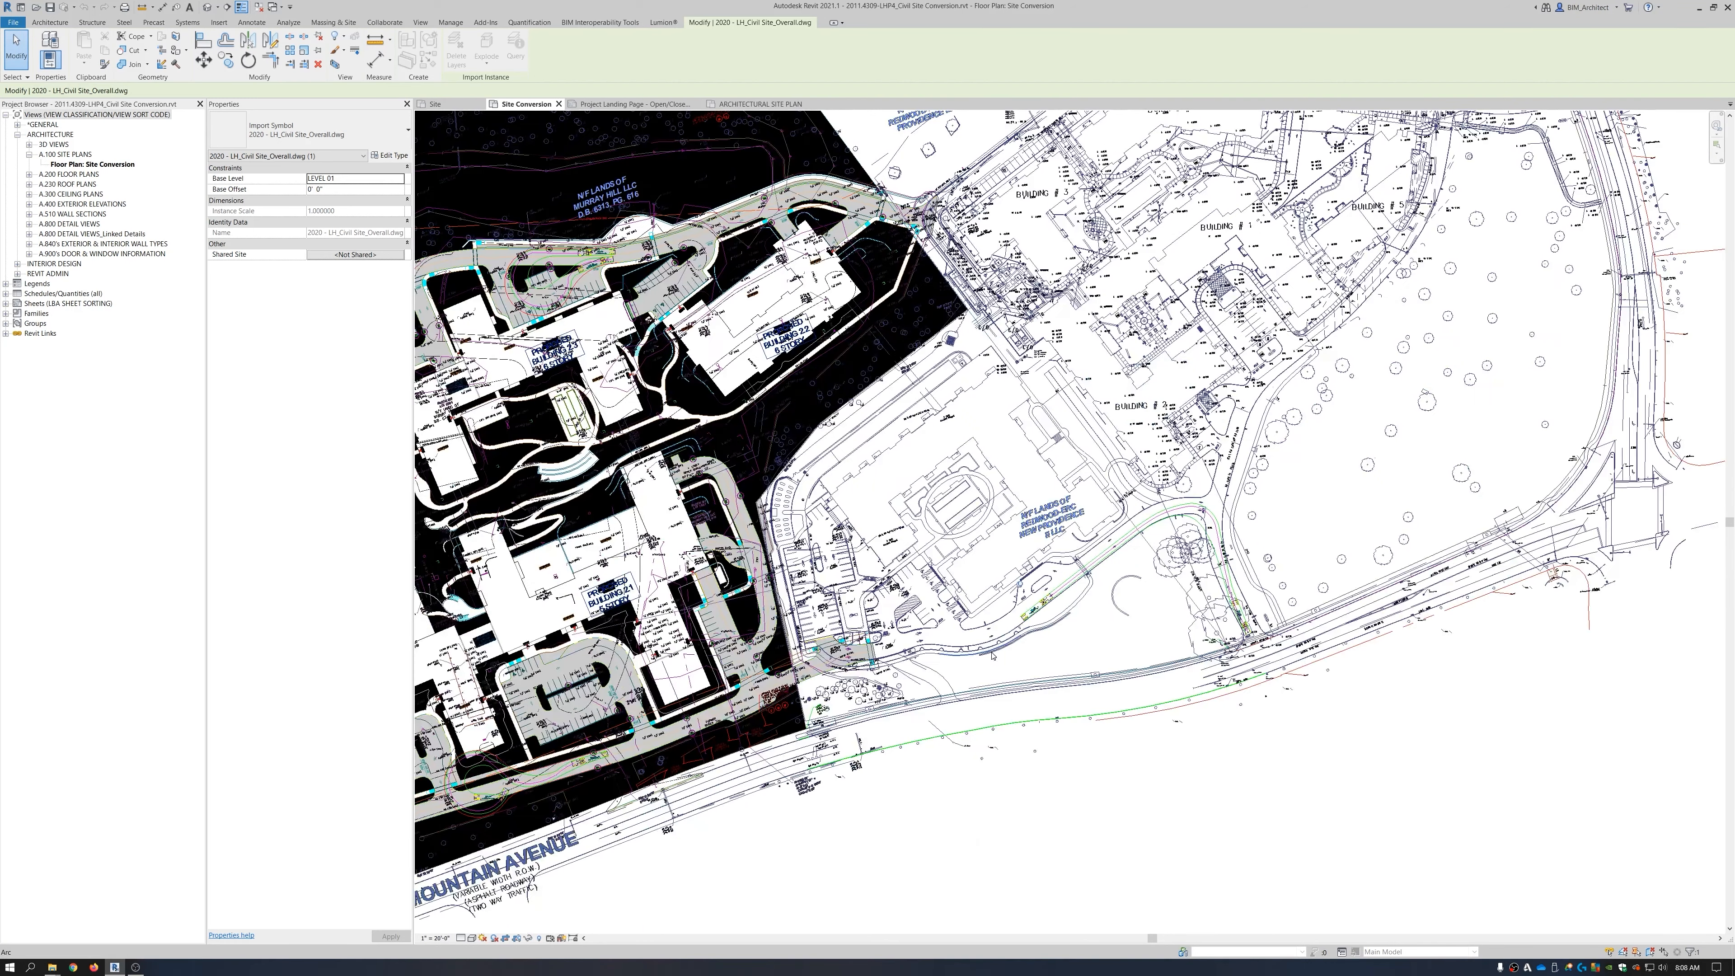
{"action": "scroll", "coordinate": [992, 655], "scroll_direction": "down", "scroll_amount": 3}
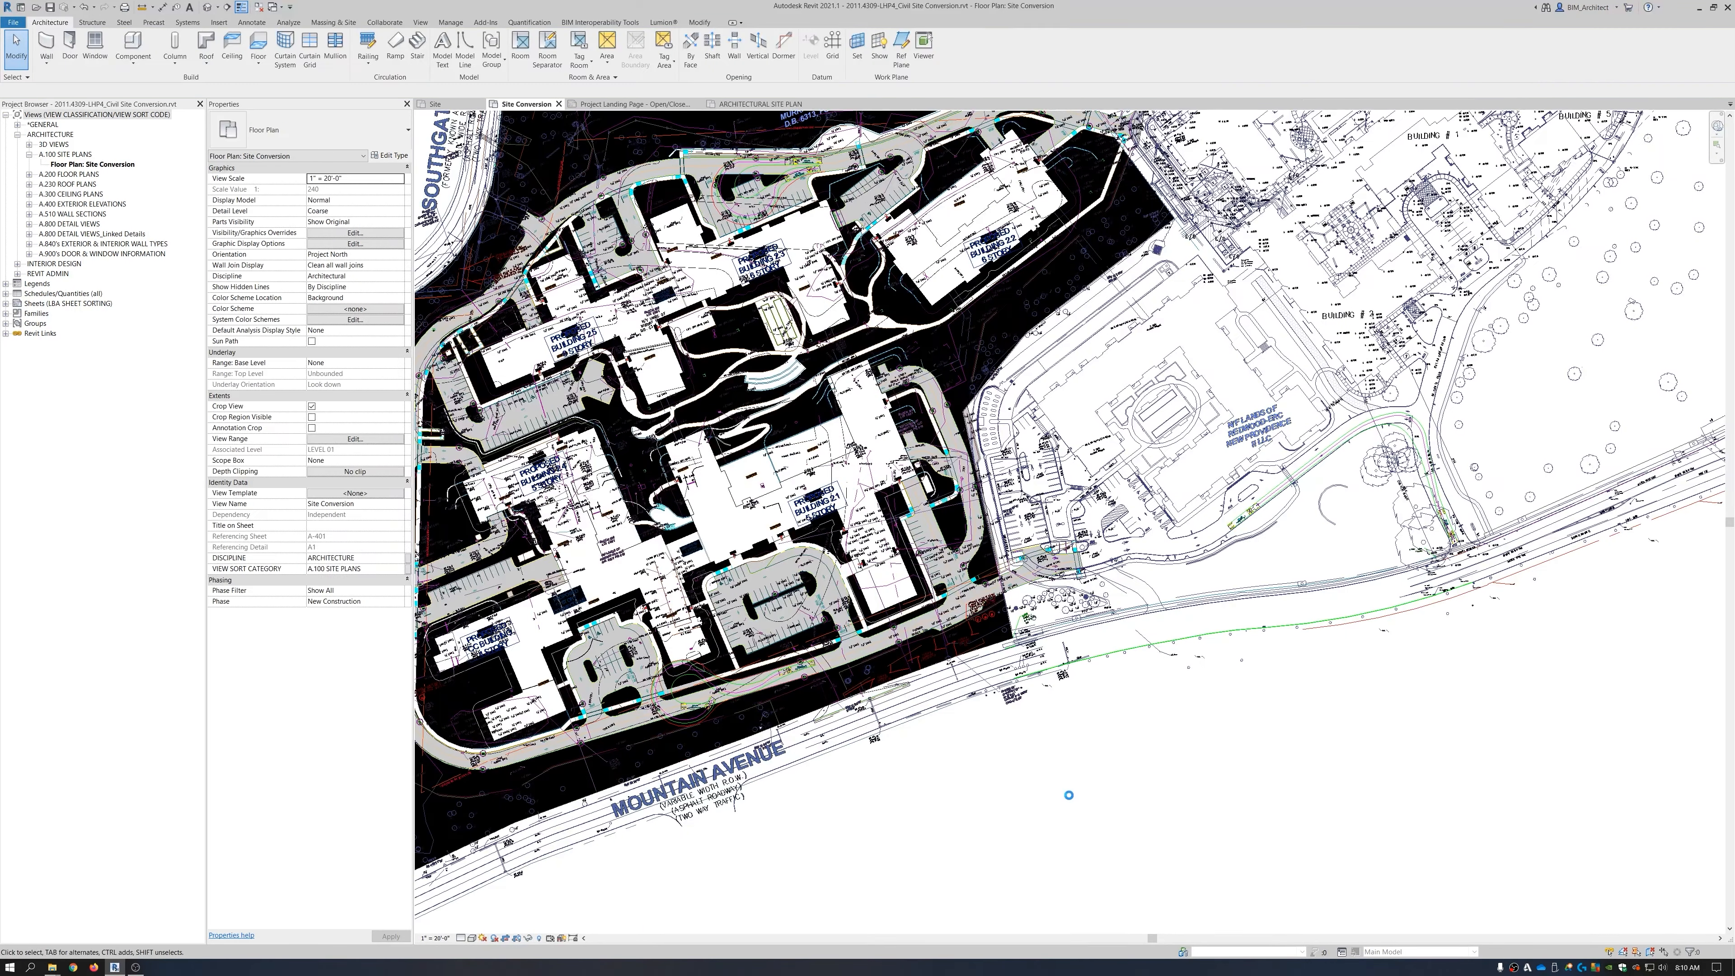
{"action": "scroll", "coordinate": [1069, 794], "scroll_direction": "down", "scroll_amount": 3}
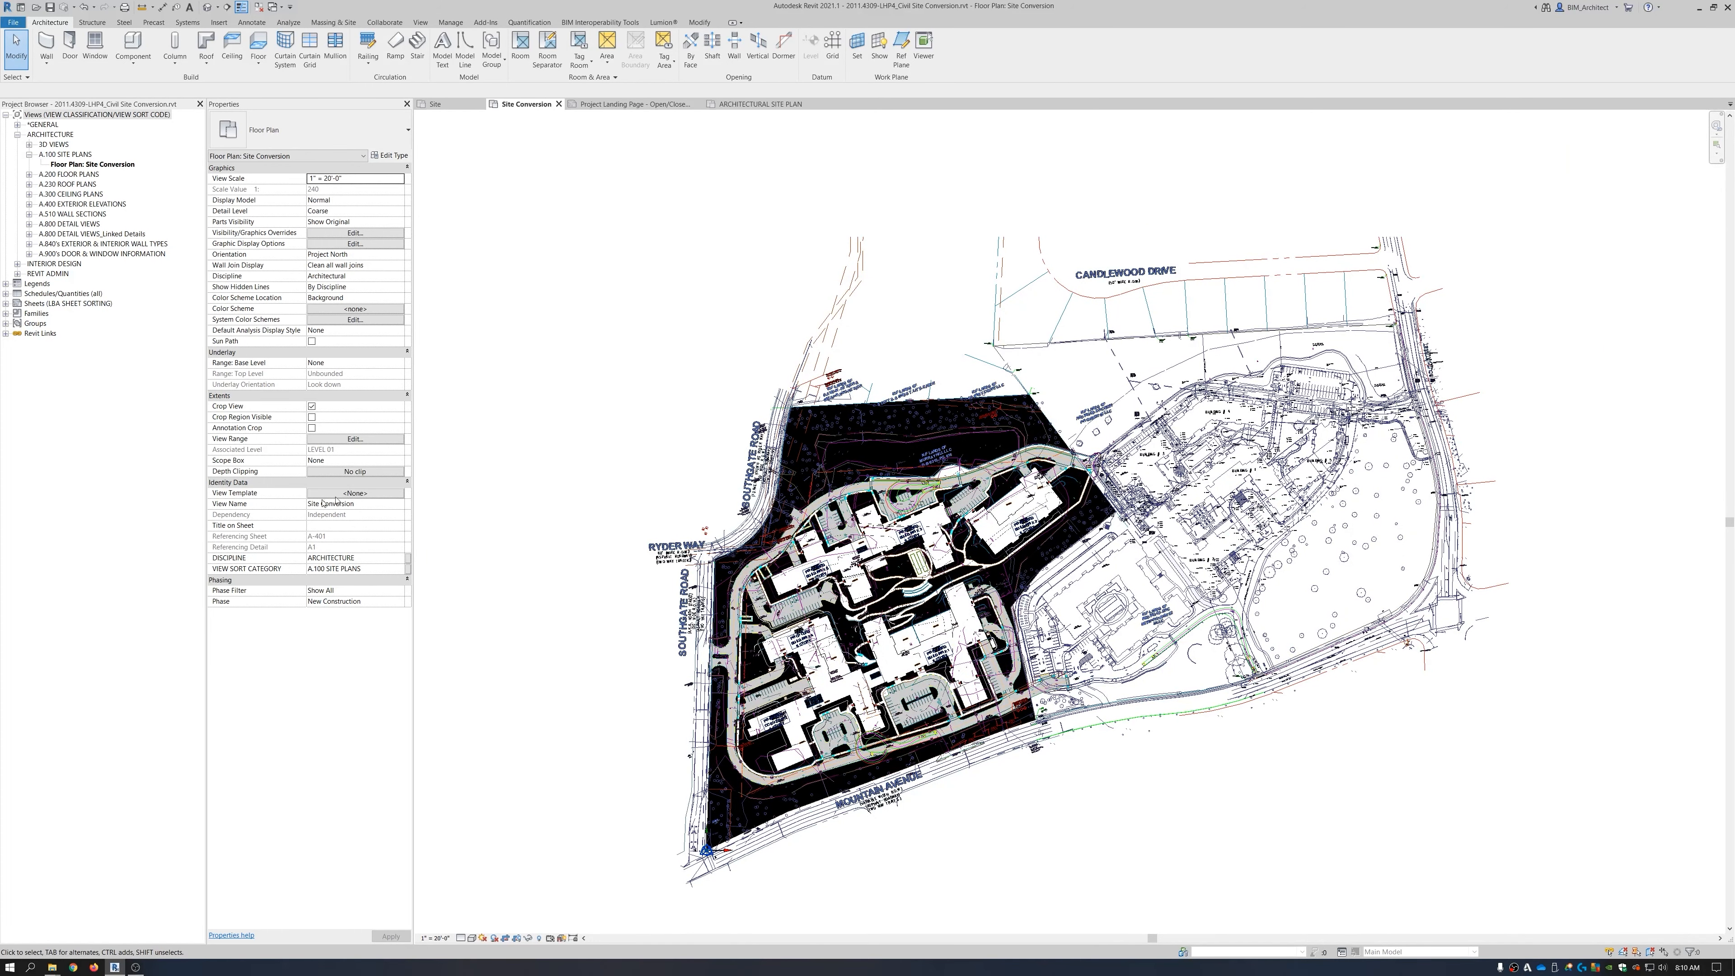
{"action": "left_click", "coordinate": [385, 495]}
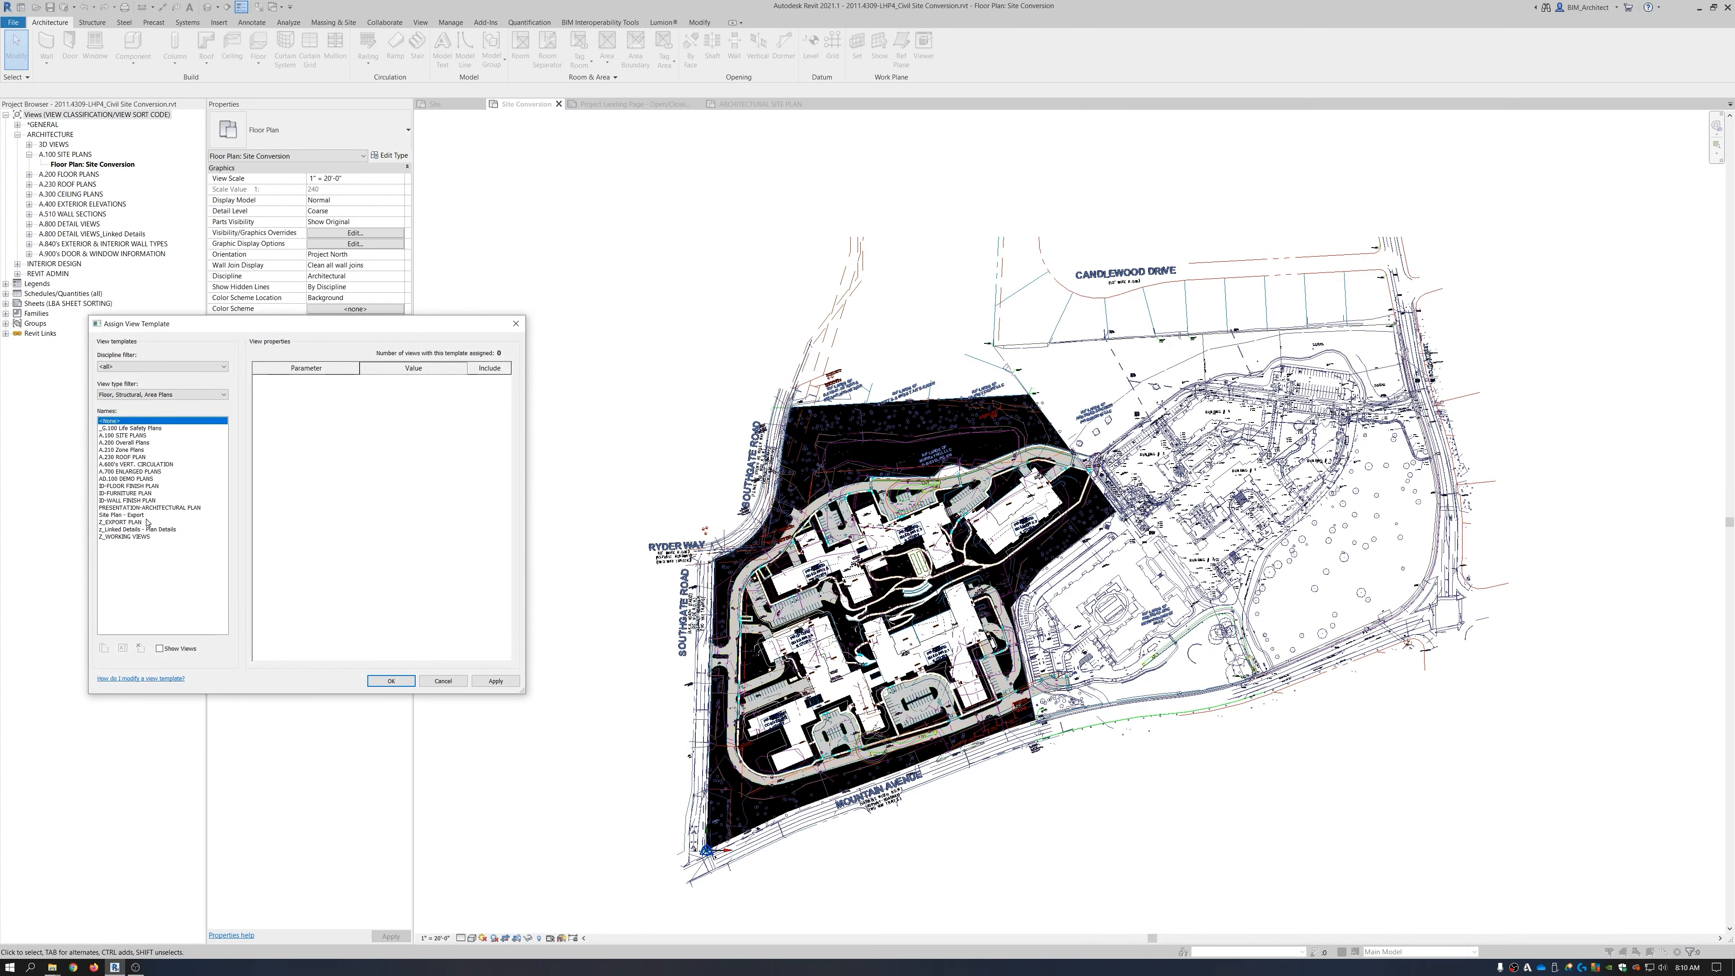
Assign the Site Plan - Export view template to the Site Conversion view.
{"action": "left_click", "coordinate": [127, 516]}
{"action": "left_click", "coordinate": [490, 681]}
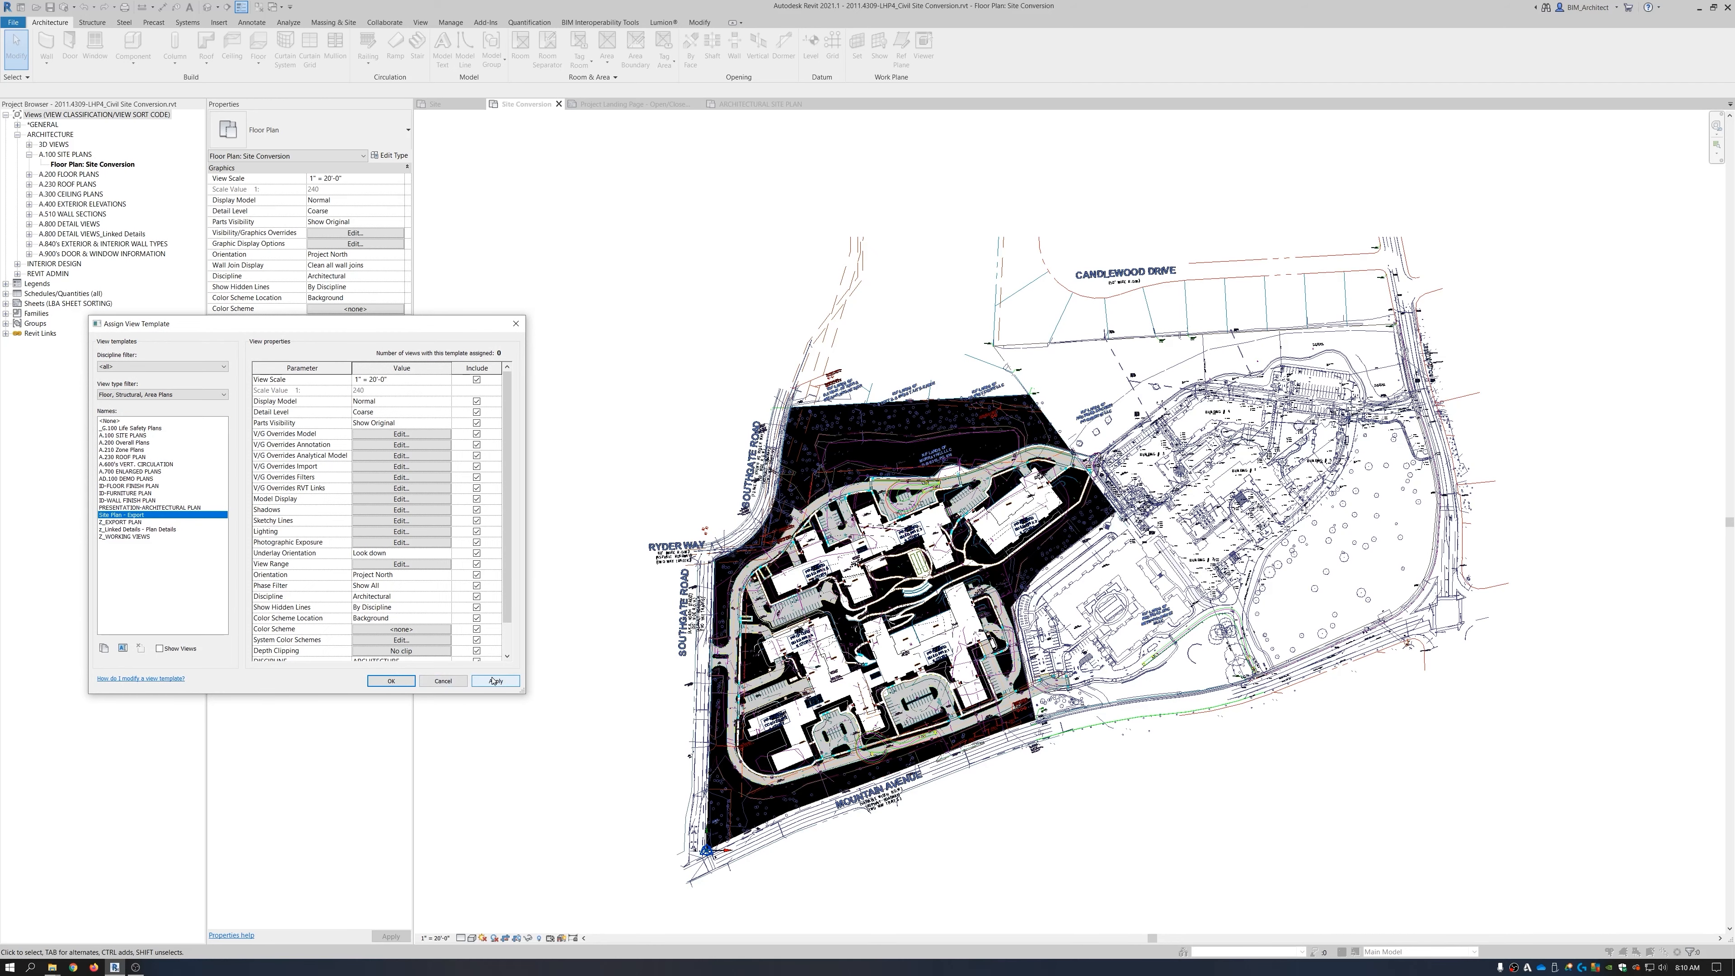
{"action": "left_click", "coordinate": [391, 680]}
{"action": "scroll", "coordinate": [745, 796], "scroll_direction": "up", "scroll_amount": 5}
{"action": "scroll", "coordinate": [740, 801], "scroll_direction": "up", "scroll_amount": 6}
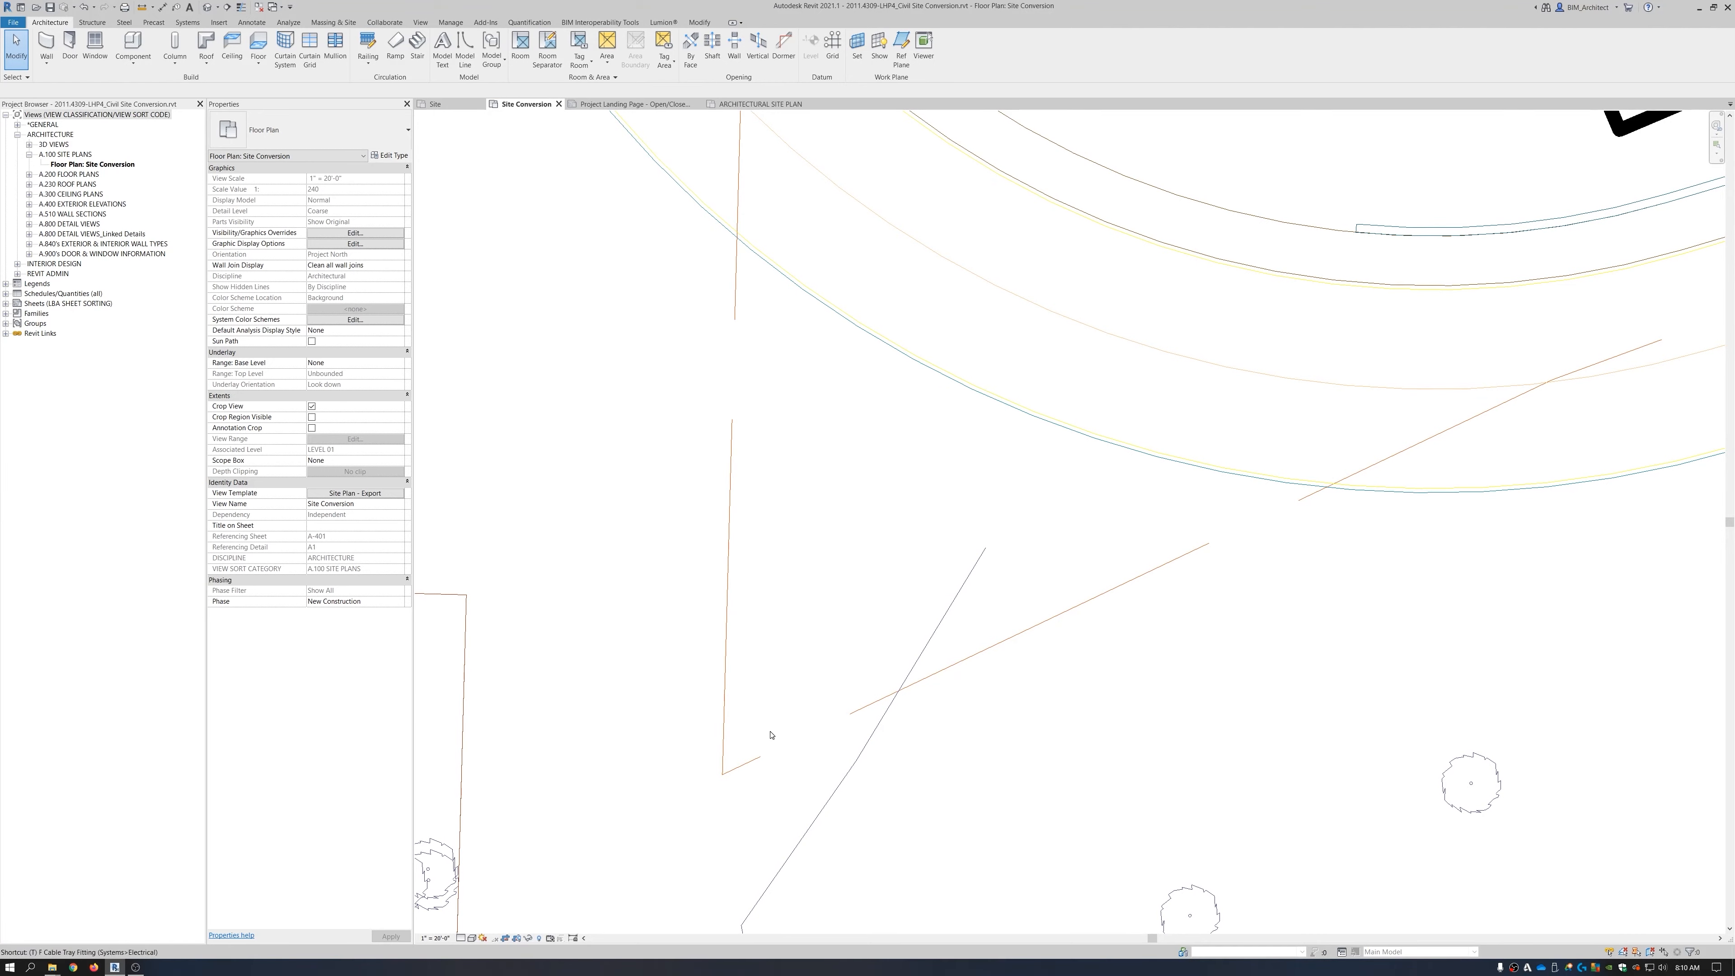
{"action": "scroll", "coordinate": [770, 734], "scroll_direction": "down", "scroll_amount": 3}
{"action": "scroll", "coordinate": [779, 727], "scroll_direction": "down", "scroll_amount": 2}
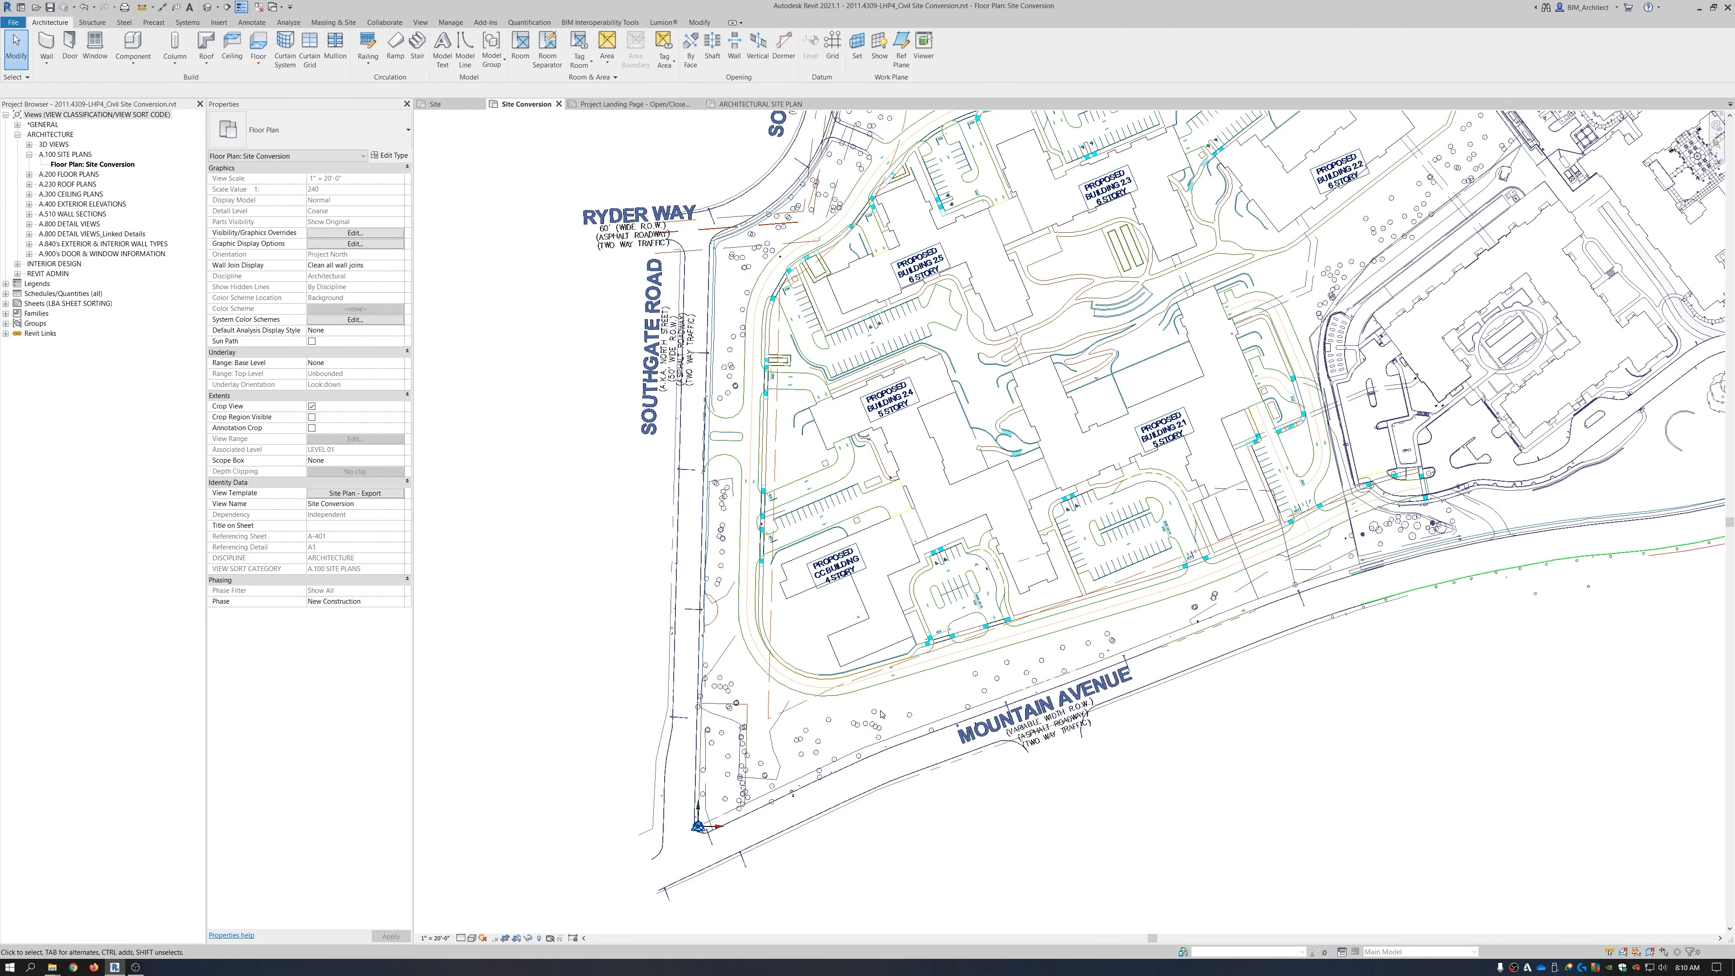
{"action": "scroll", "coordinate": [879, 714], "scroll_direction": "down", "scroll_amount": 5}
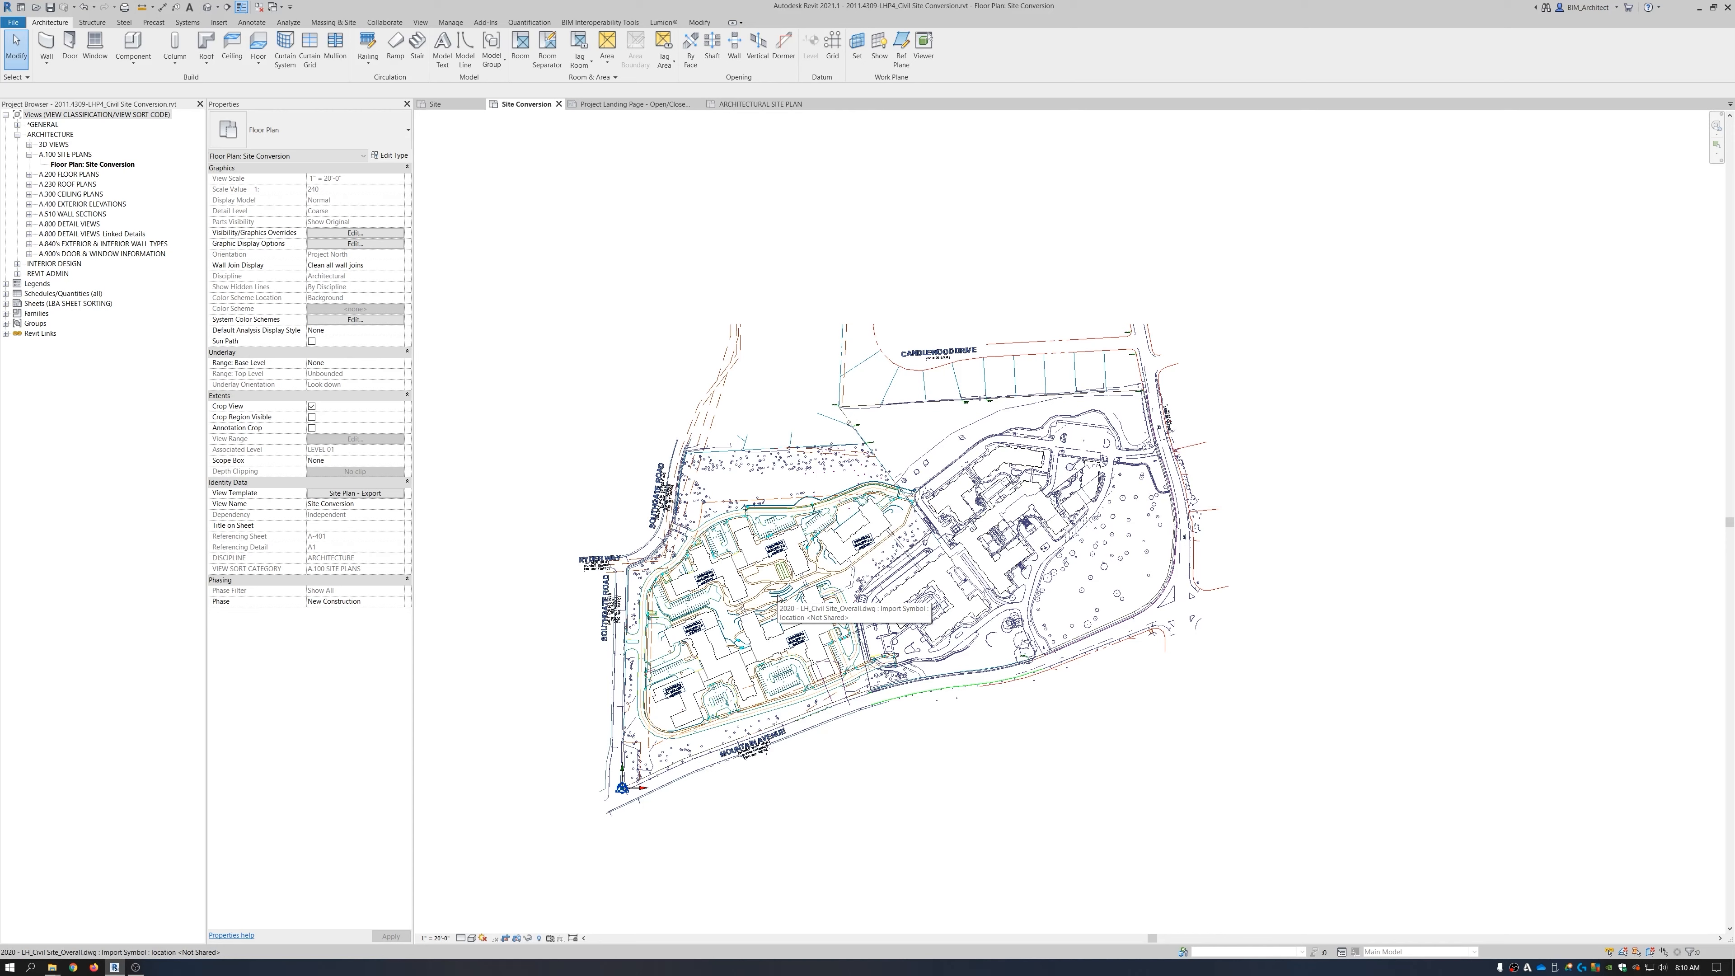
{"action": "scroll", "coordinate": [806, 579], "scroll_direction": "down", "scroll_amount": 3}
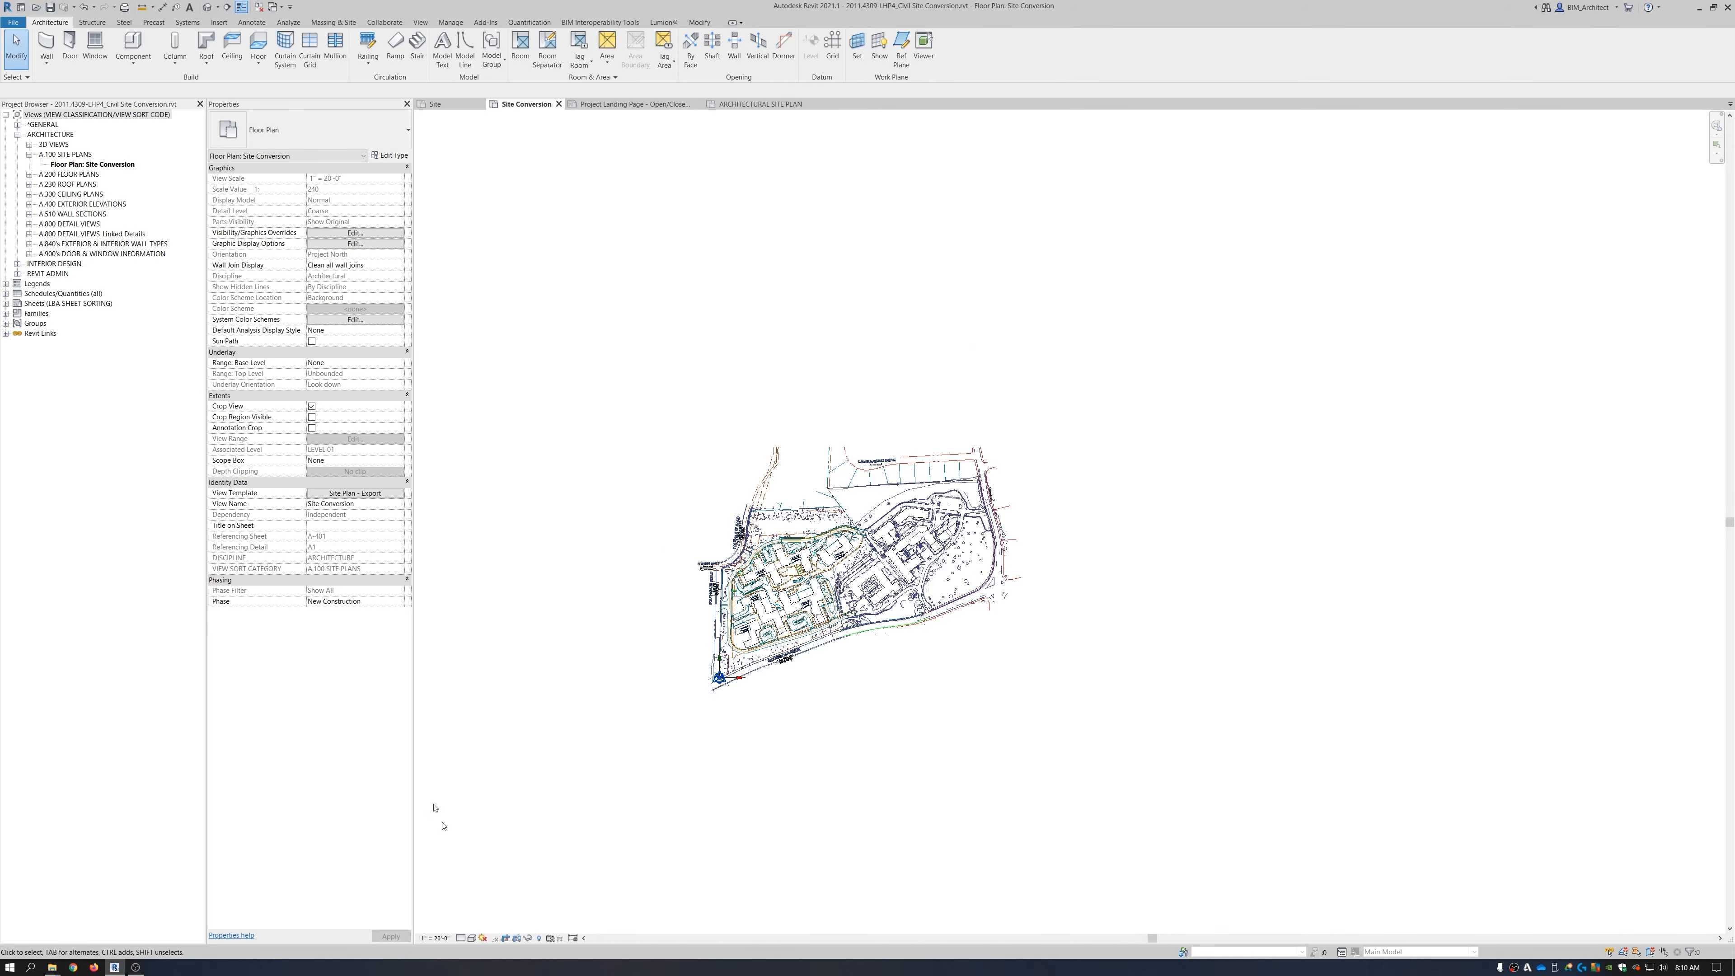
{"action": "left_click", "coordinate": [517, 938]}
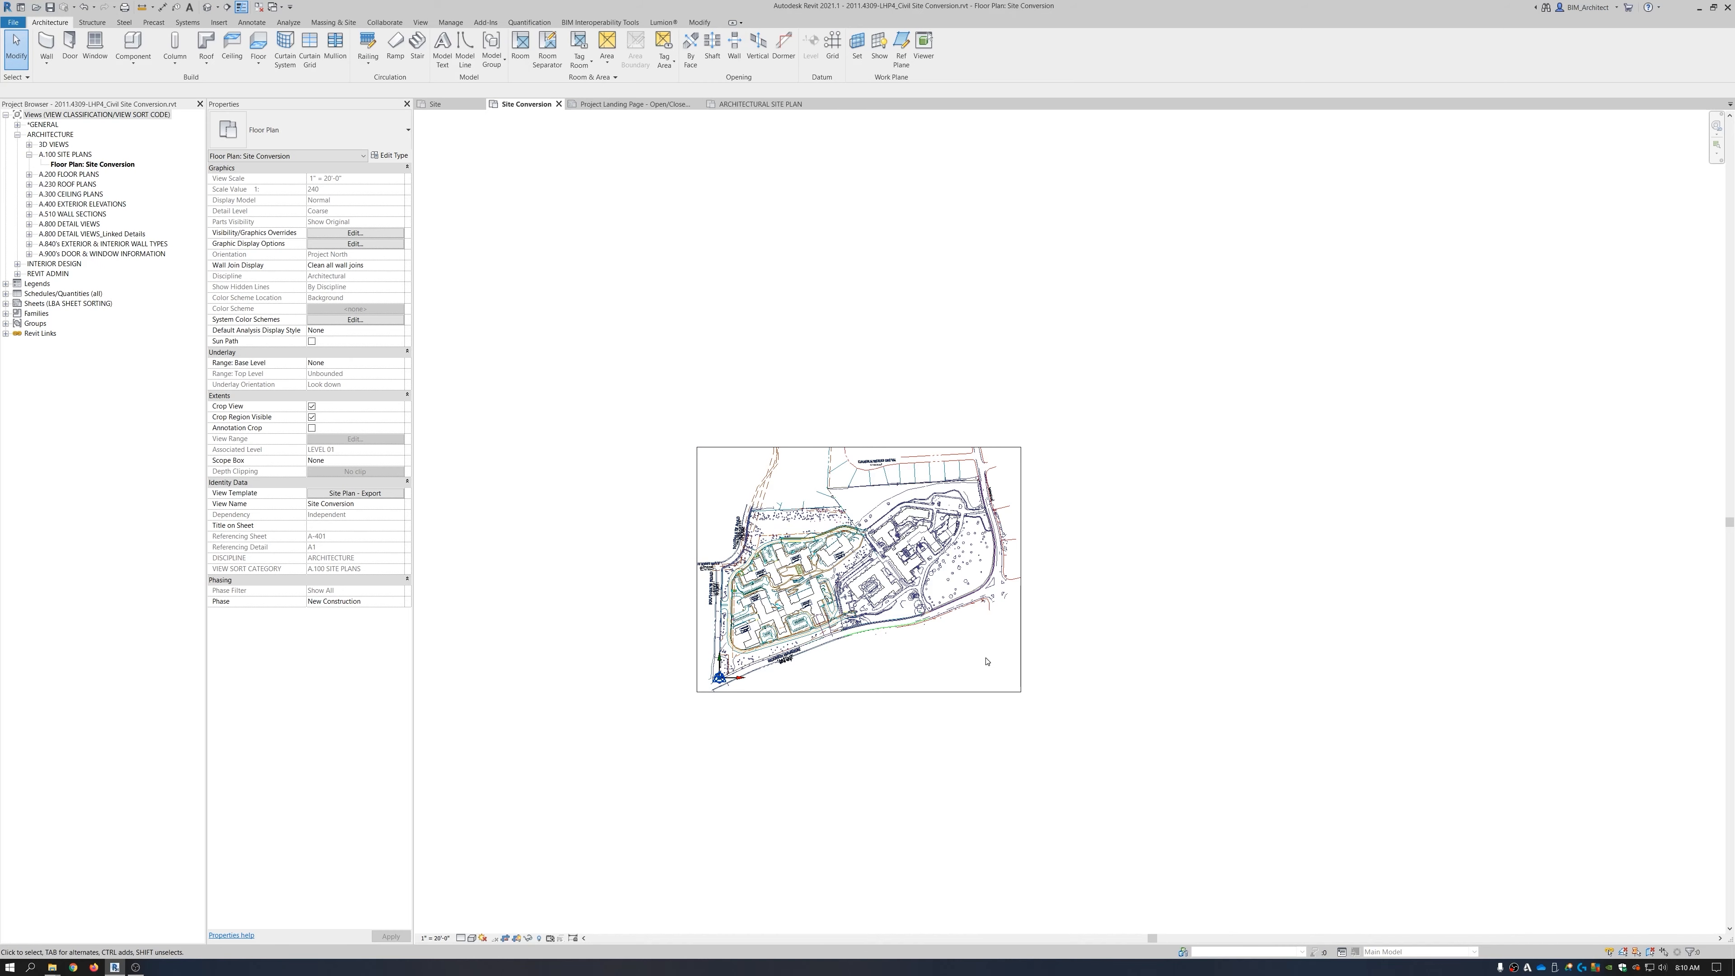
{"action": "scroll", "coordinate": [837, 639], "scroll_direction": "up", "scroll_amount": 3}
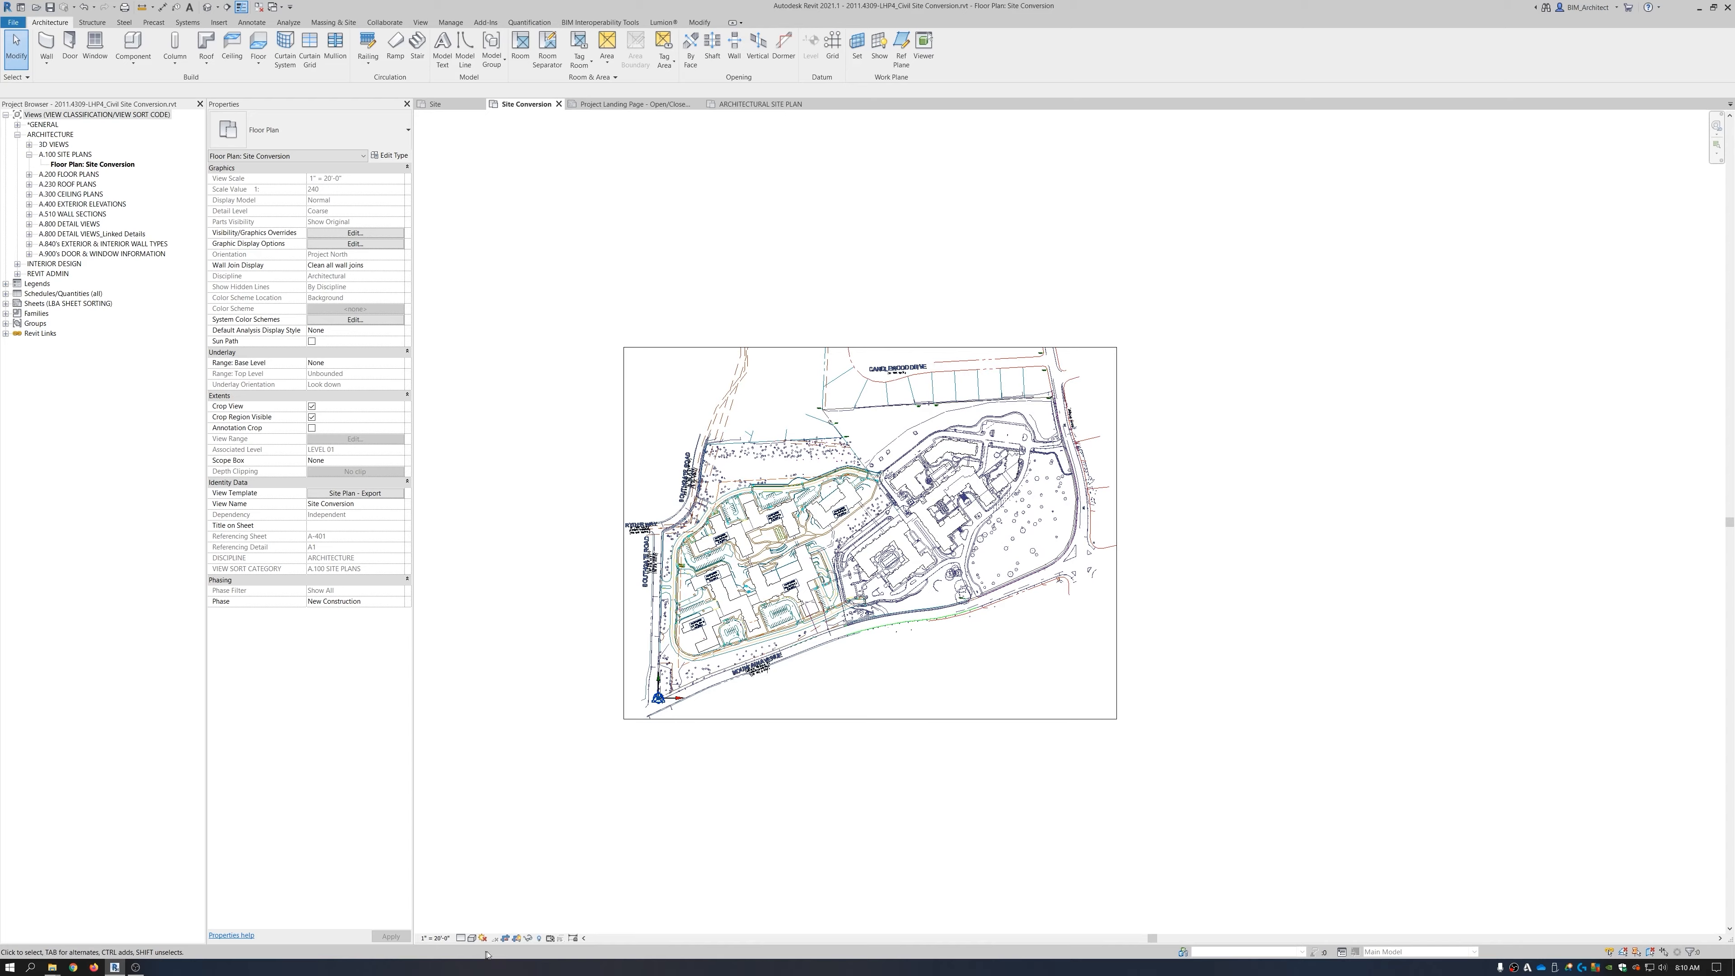
{"action": "left_click", "coordinate": [516, 938]}
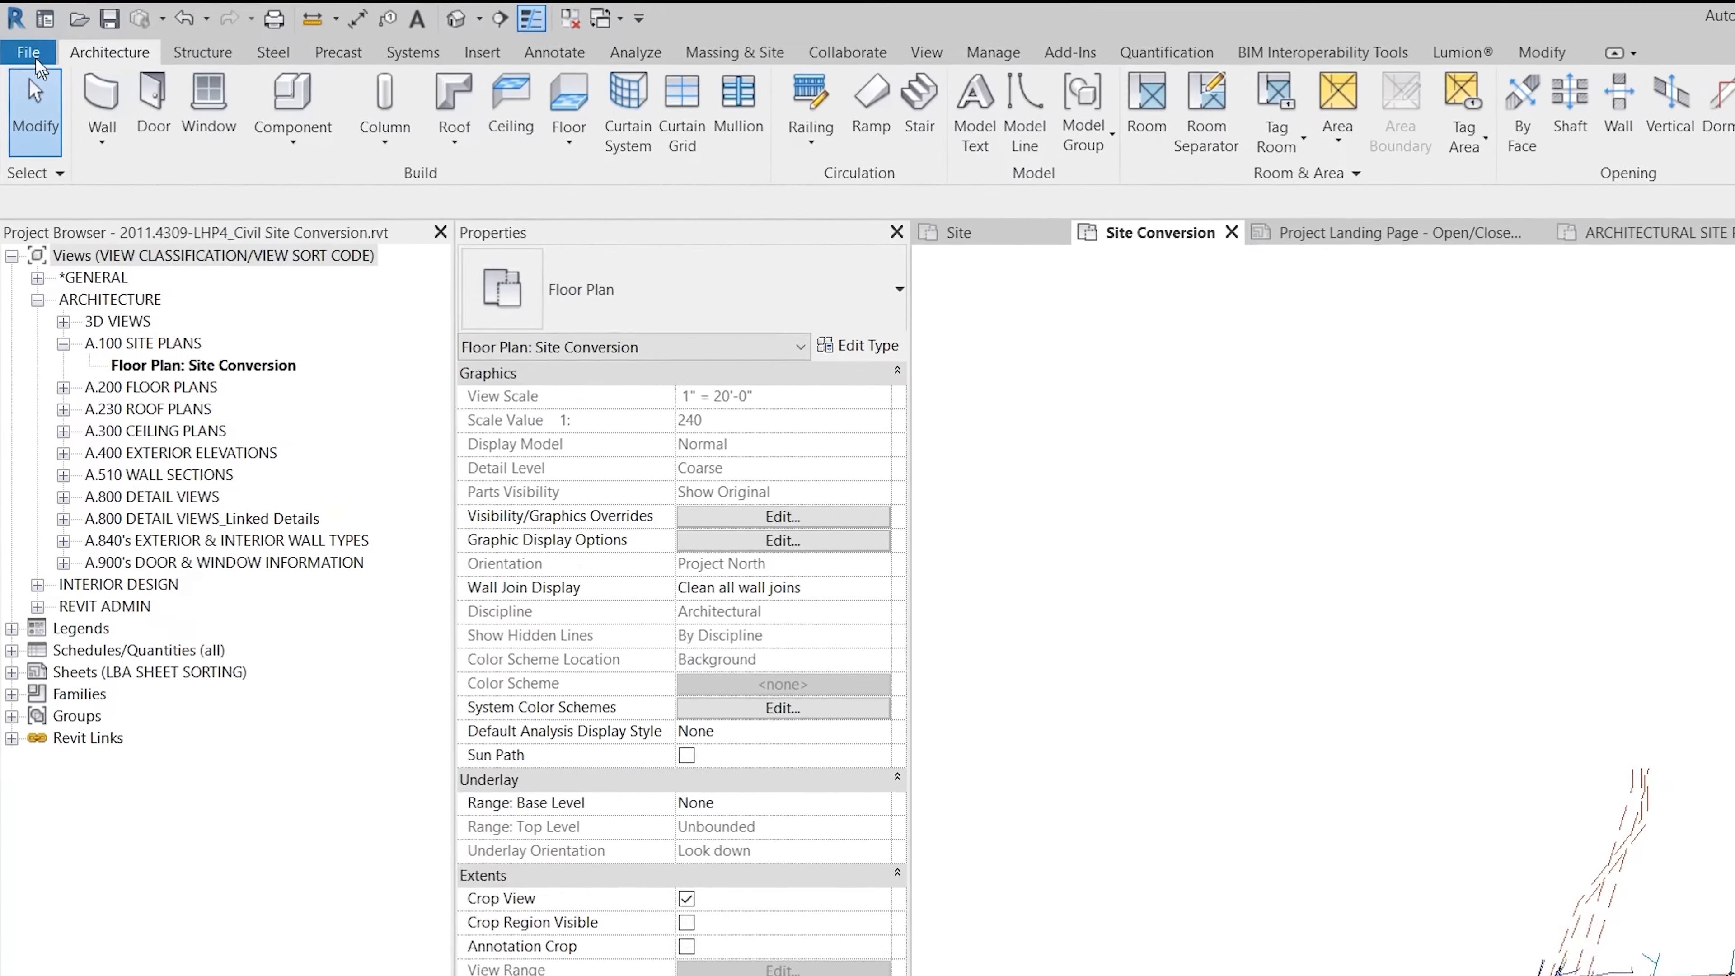
{"action": "left_click", "coordinate": [34, 57]}
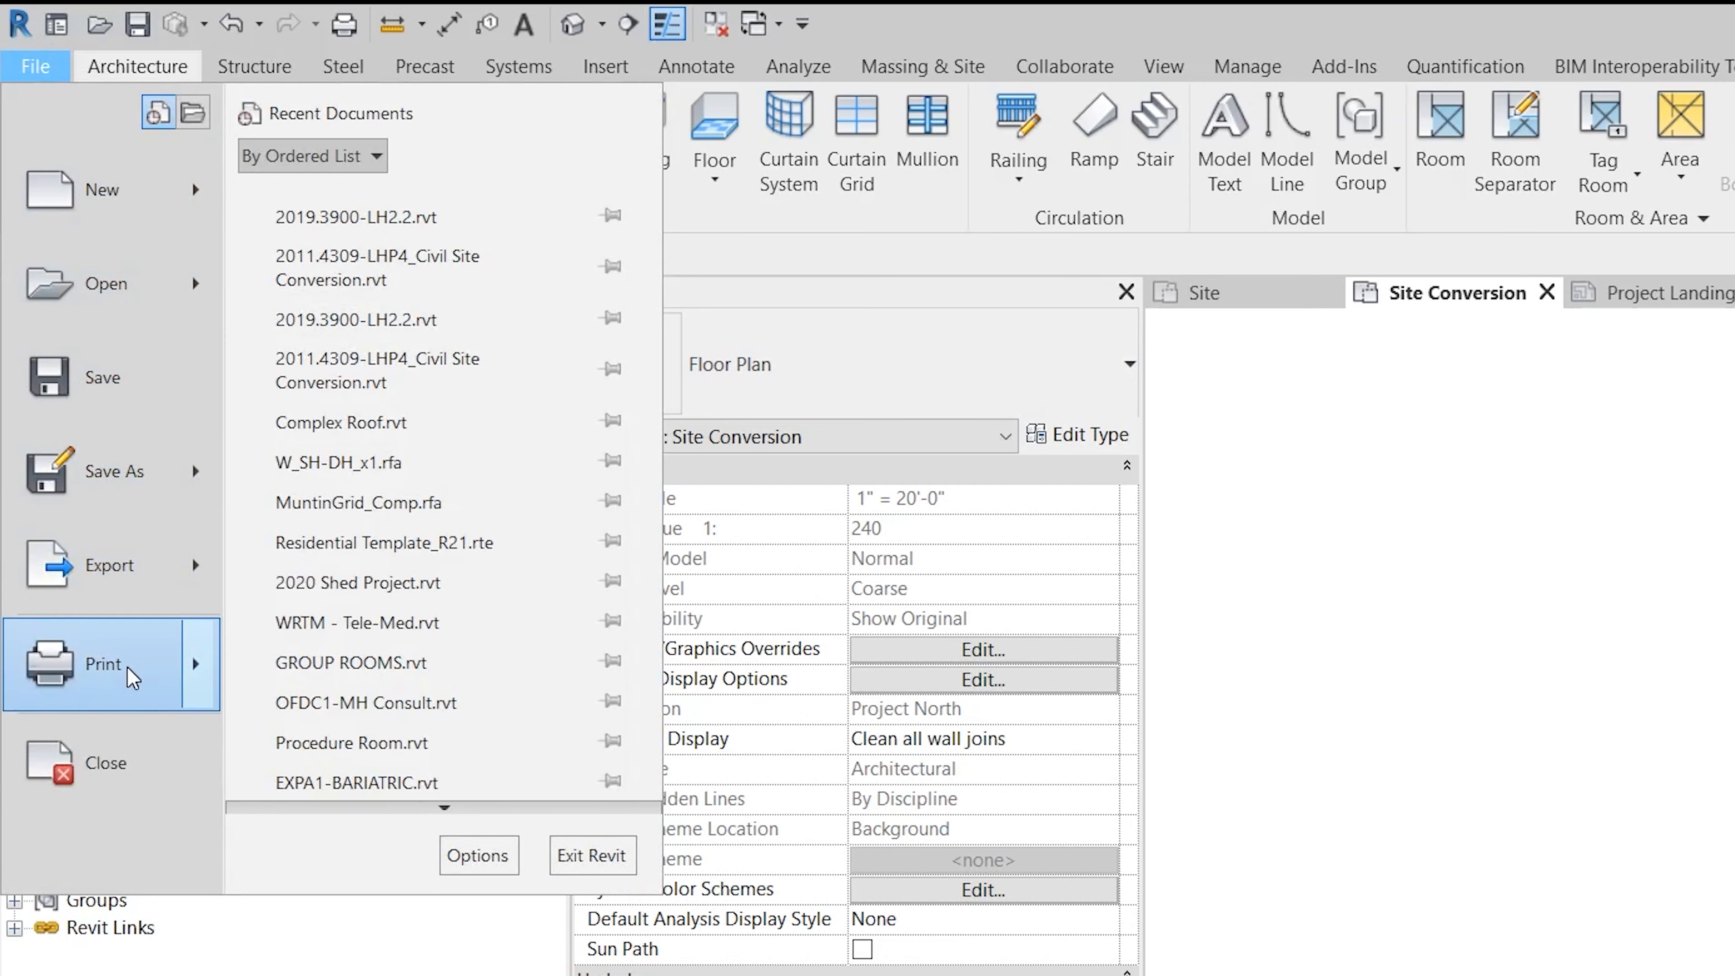
{"action": "mouse_move", "coordinate": [109, 564]}
{"action": "mouse_move", "coordinate": [348, 231]}
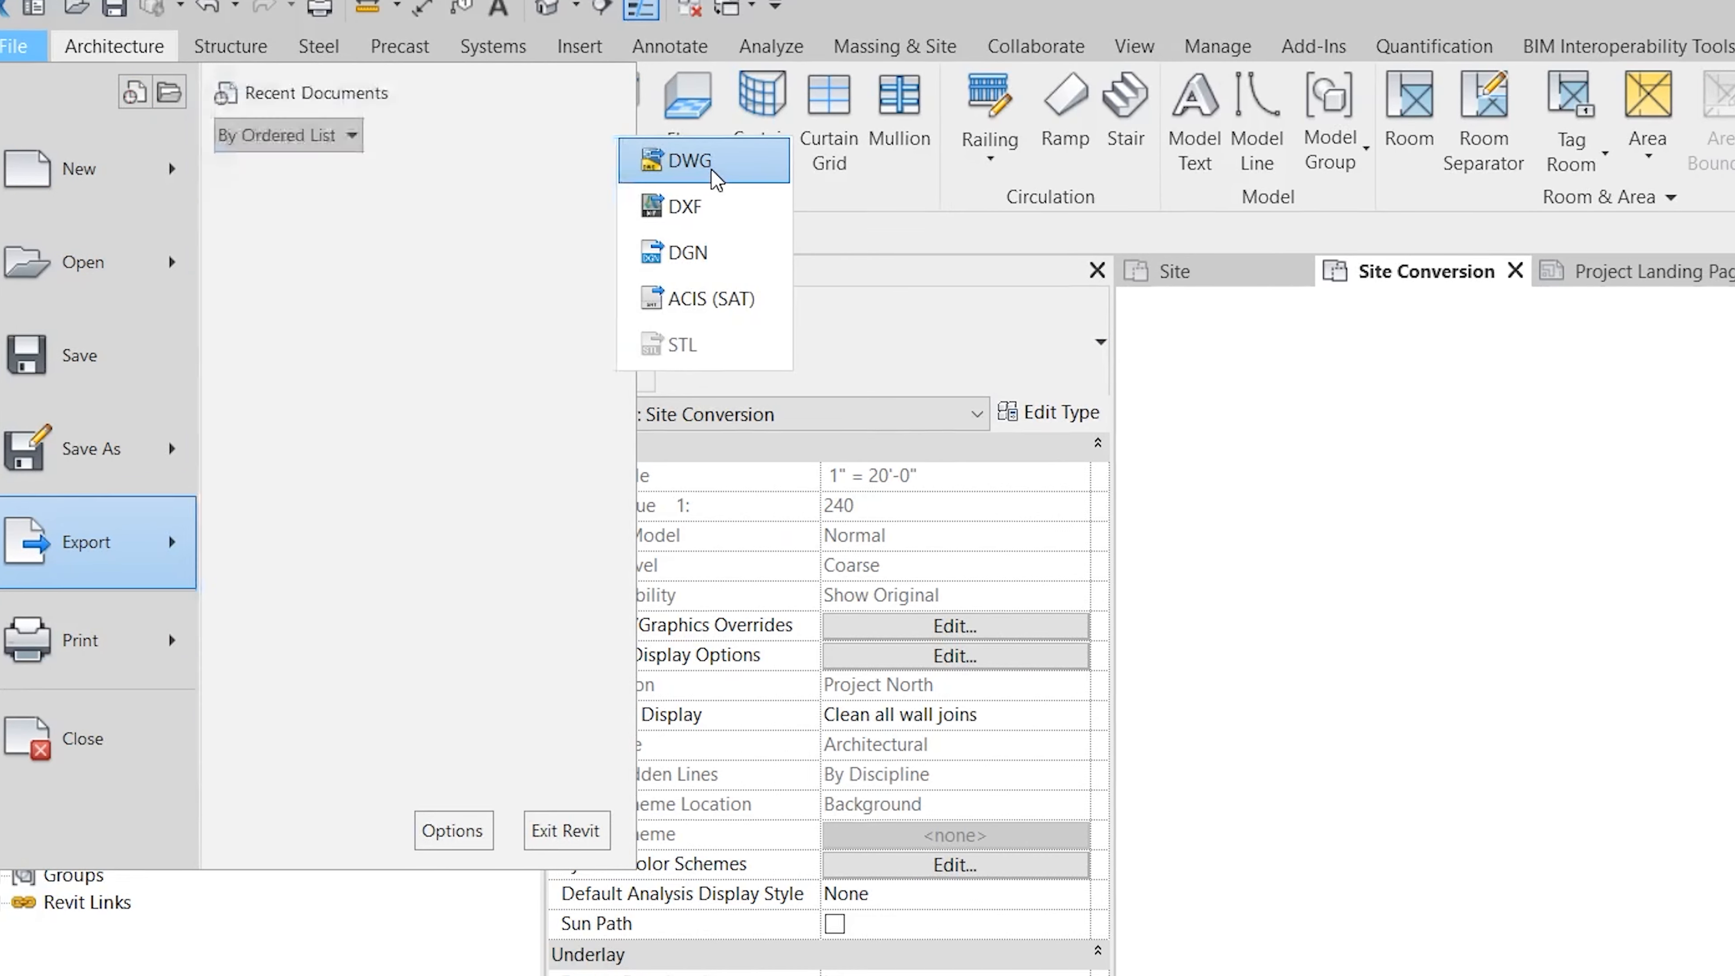
{"action": "left_click", "coordinate": [716, 181]}
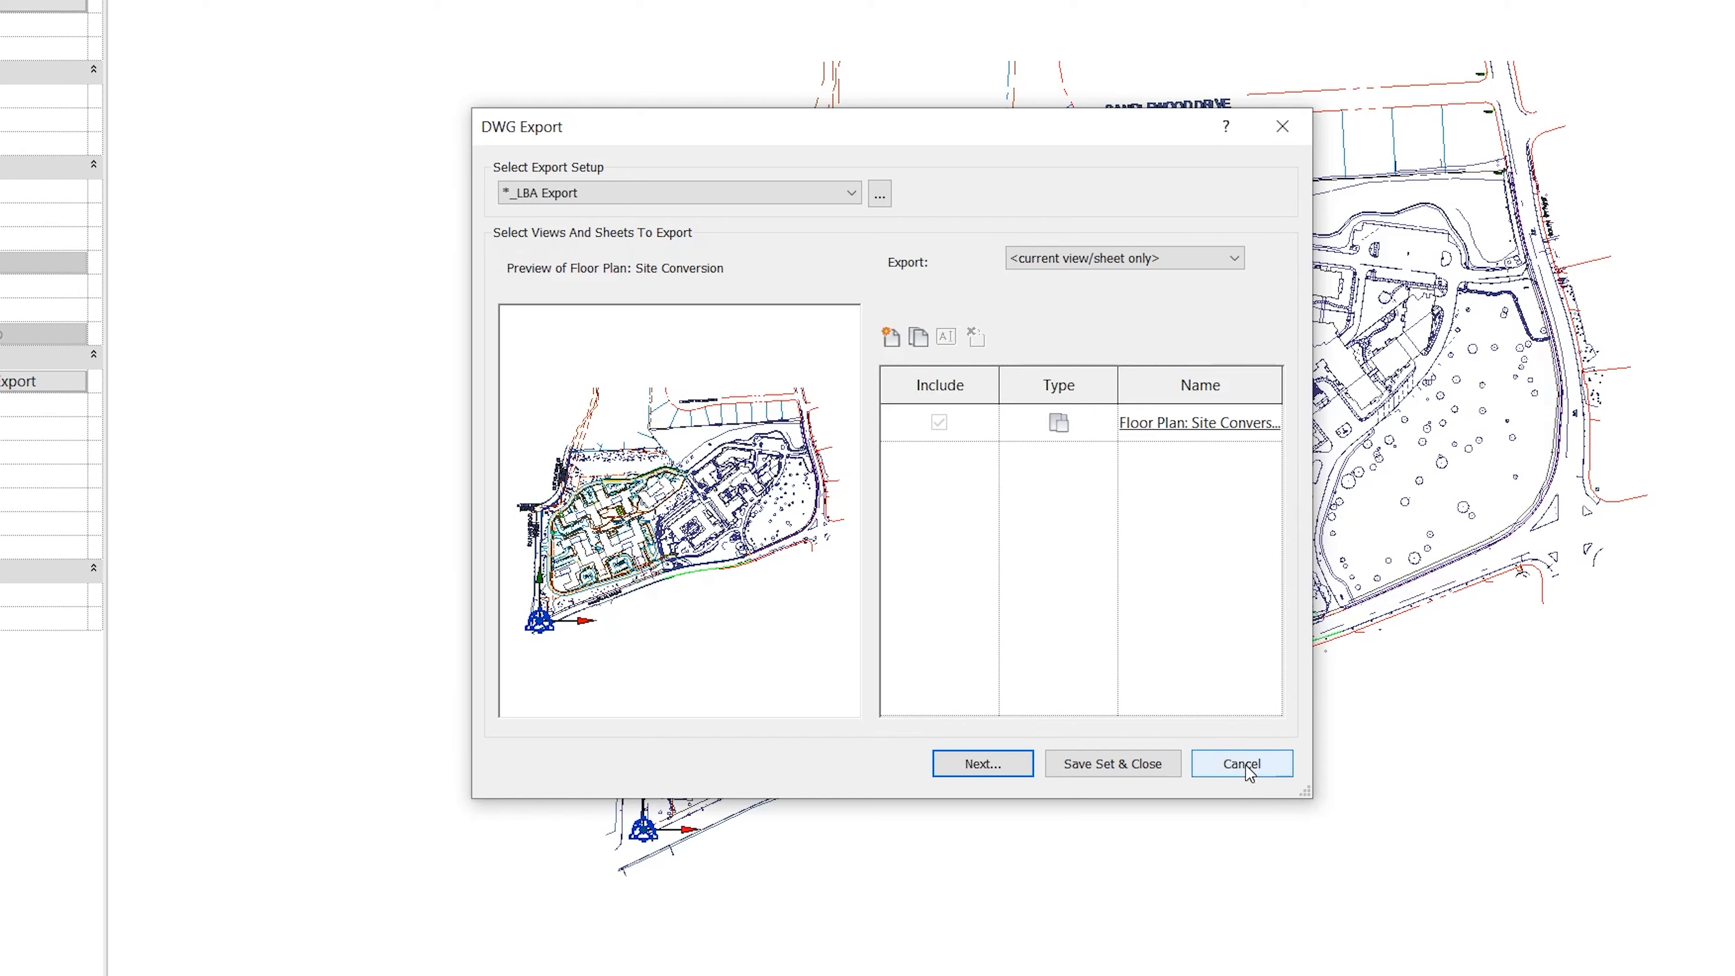
{"action": "left_click", "coordinate": [1245, 769]}
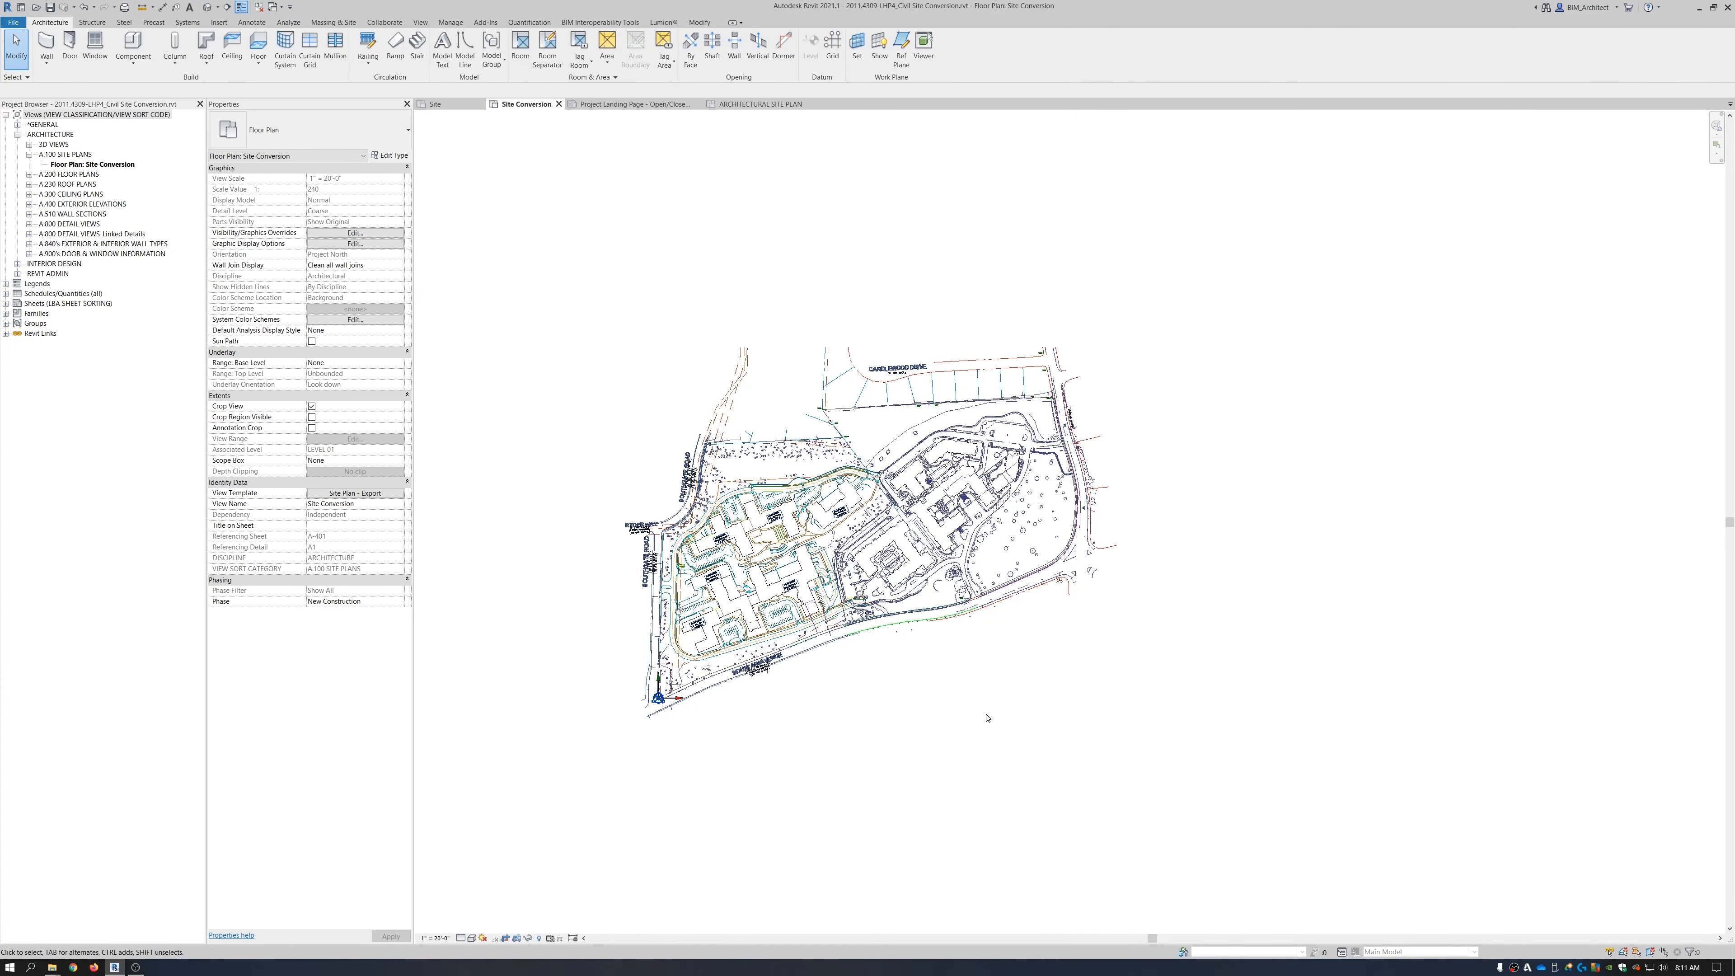
Switch to the ARCHITECTURAL SITE PLAN view, frame the building footprint, and go to Insert.
{"action": "left_click", "coordinate": [759, 104]}
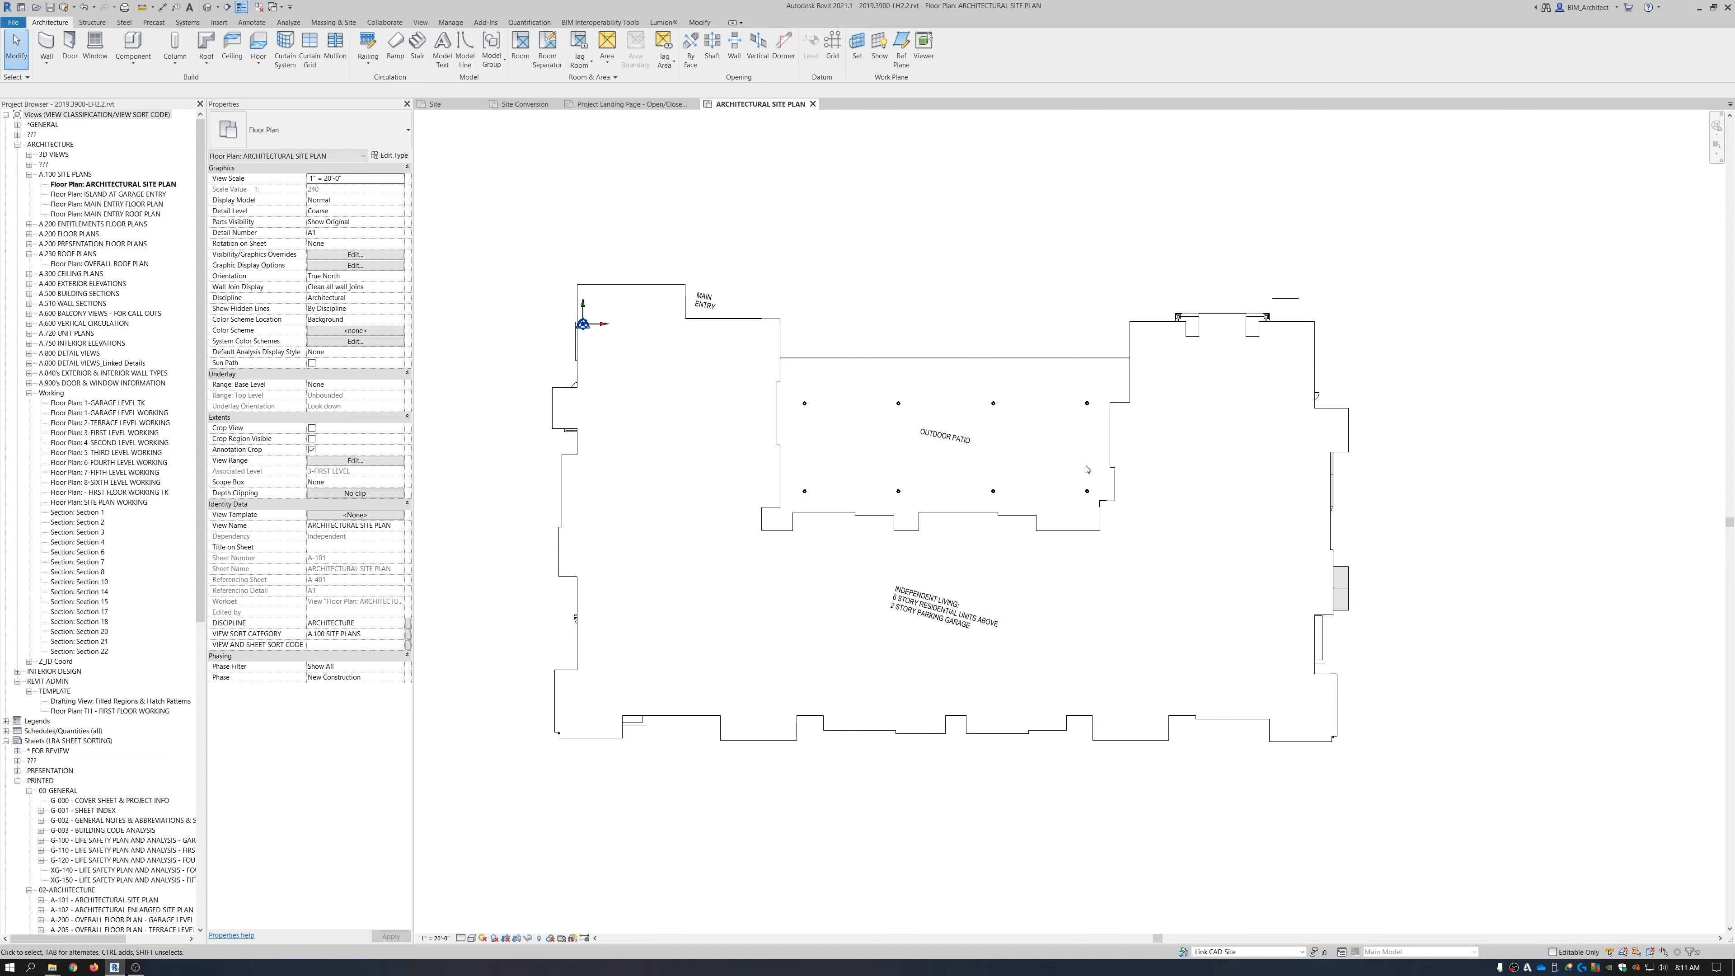
{"action": "scroll", "coordinate": [1086, 469], "scroll_direction": "down", "scroll_amount": 4}
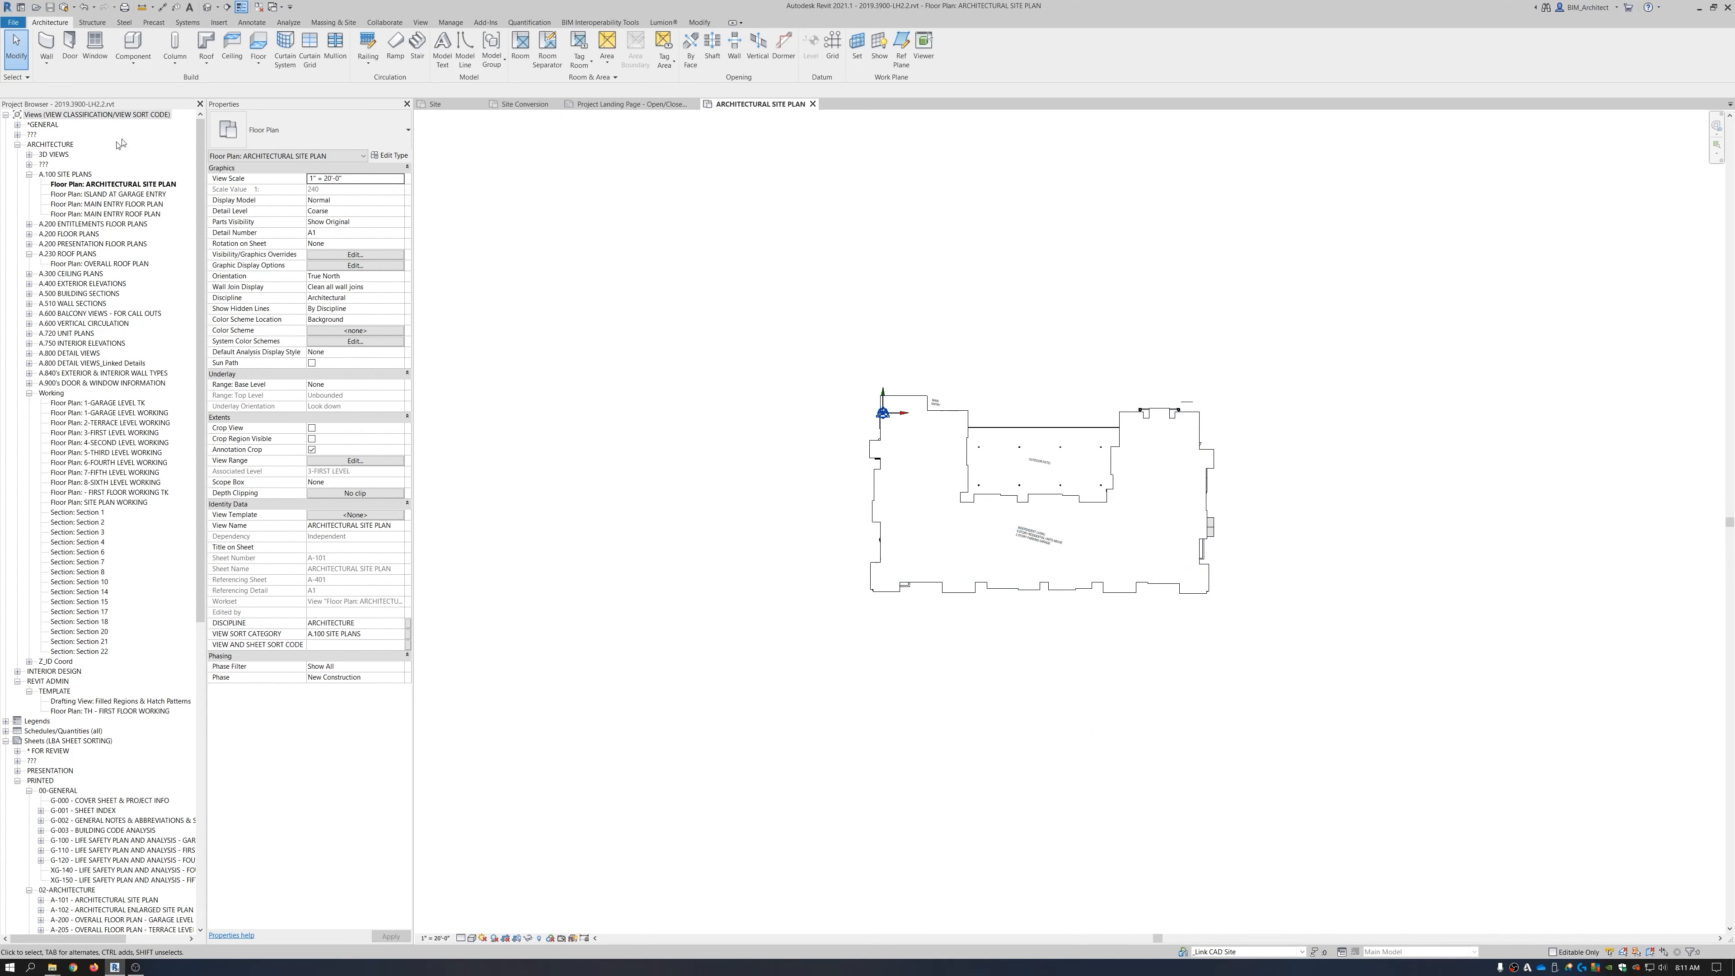
{"action": "scroll", "coordinate": [1111, 604], "scroll_direction": "down", "scroll_amount": 4}
{"action": "scroll", "coordinate": [1053, 740], "scroll_direction": "down", "scroll_amount": 1}
{"action": "middle_click_drag", "start_coordinate": [1083, 803], "coordinate": [1069, 743]}
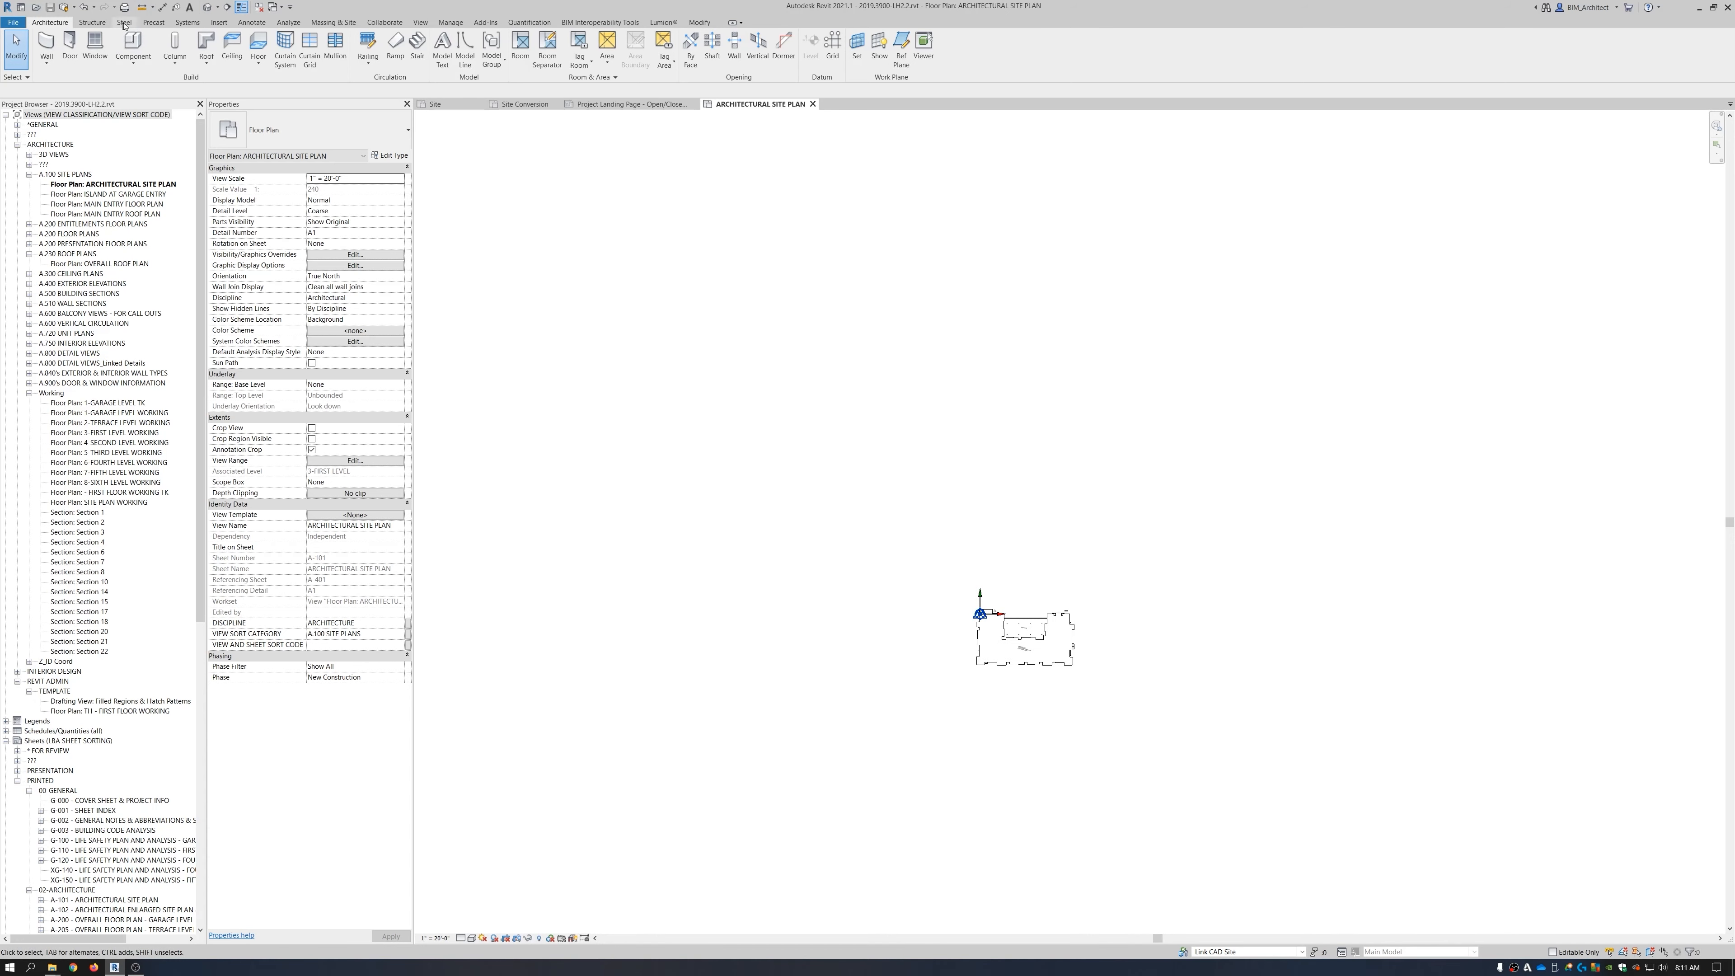
{"action": "left_click", "coordinate": [219, 22]}
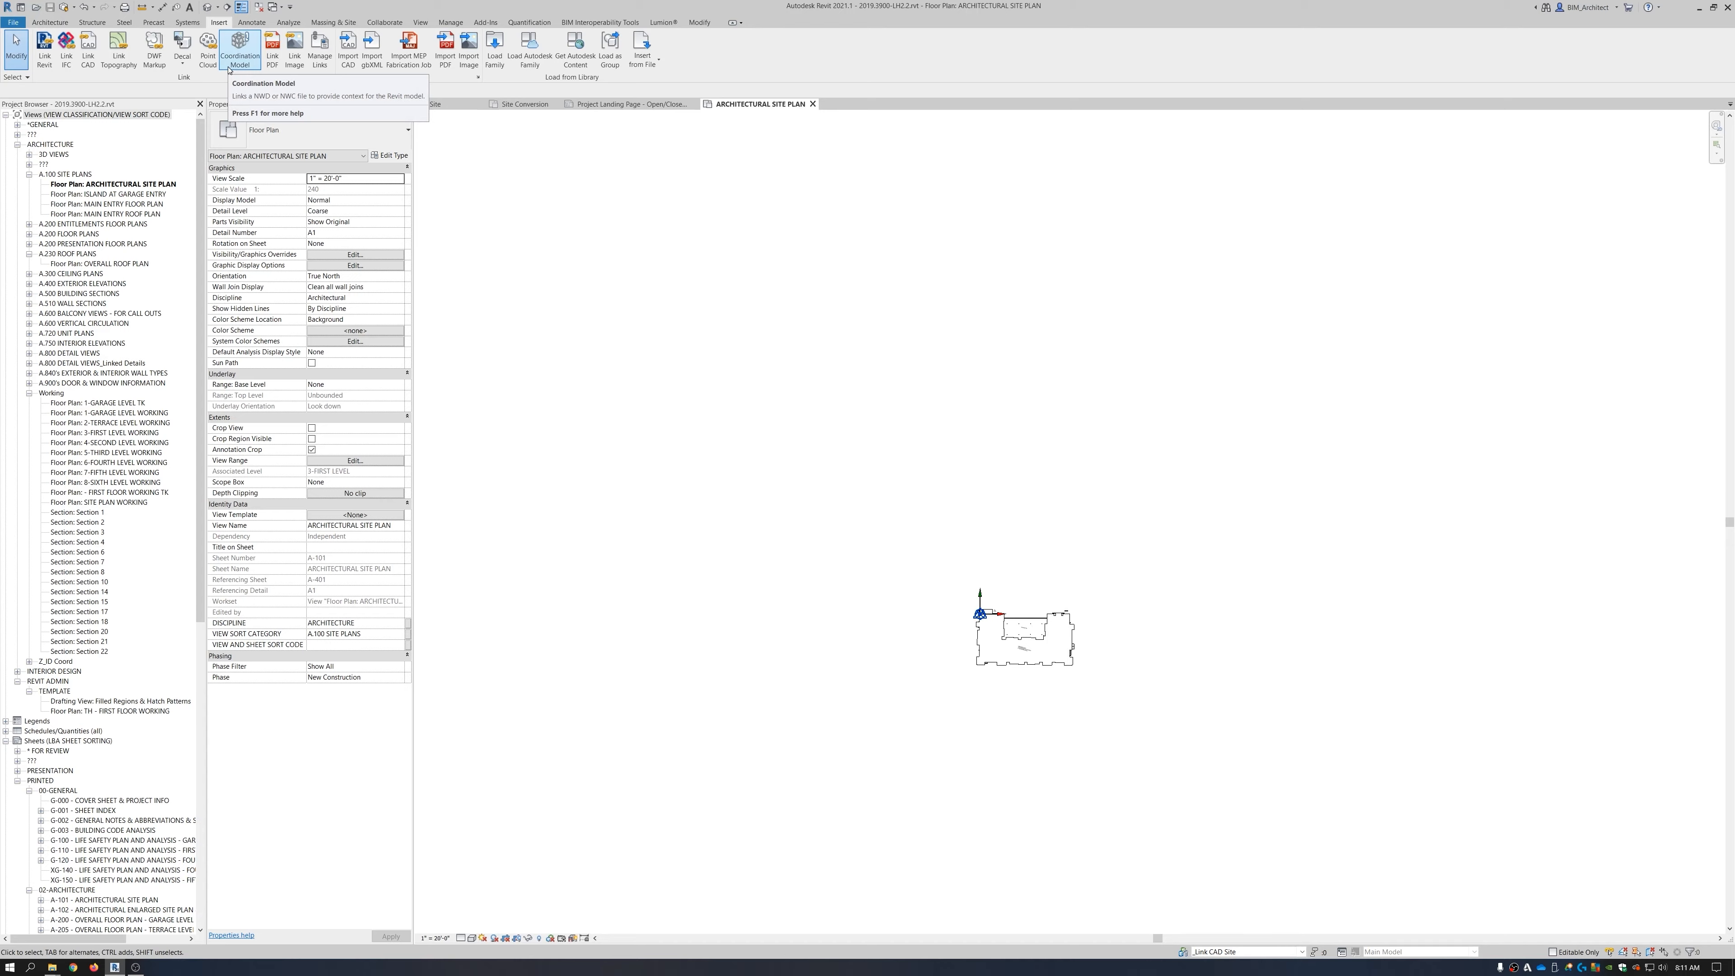
Link LH Site Plan_Link.dwg in Black and White at 1-GARAGE LEVEL, Auto - Origin to Internal Origin.
{"action": "left_click", "coordinate": [88, 51]}
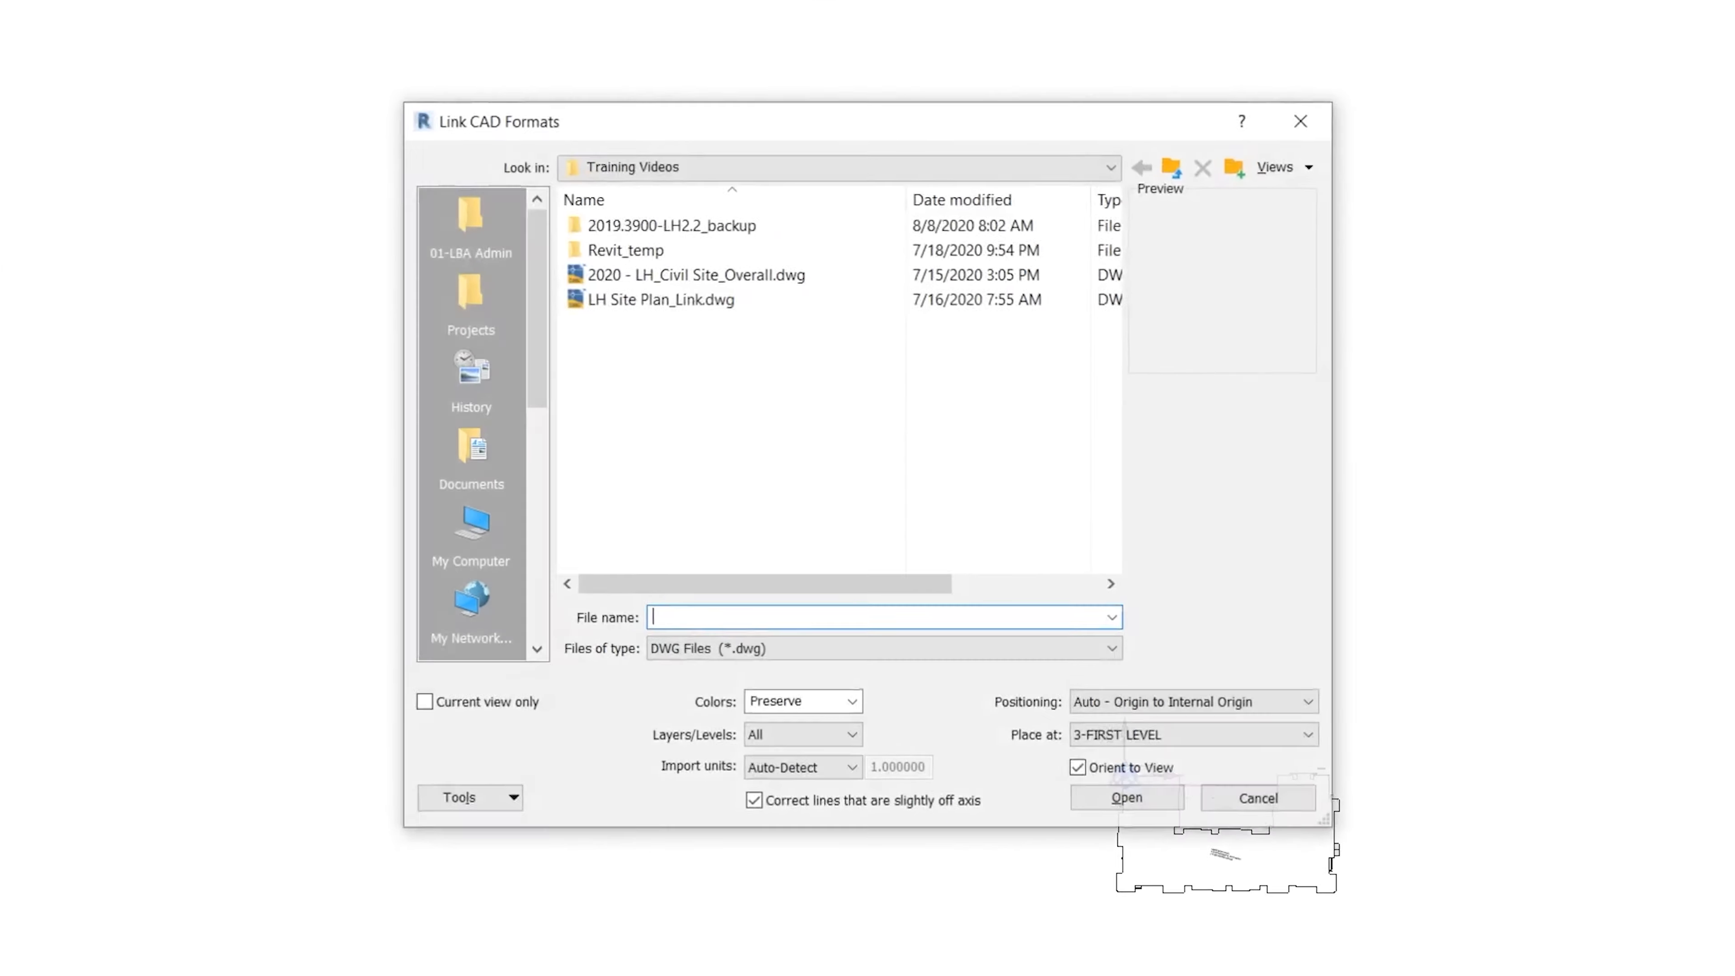
{"action": "left_click", "coordinate": [650, 300]}
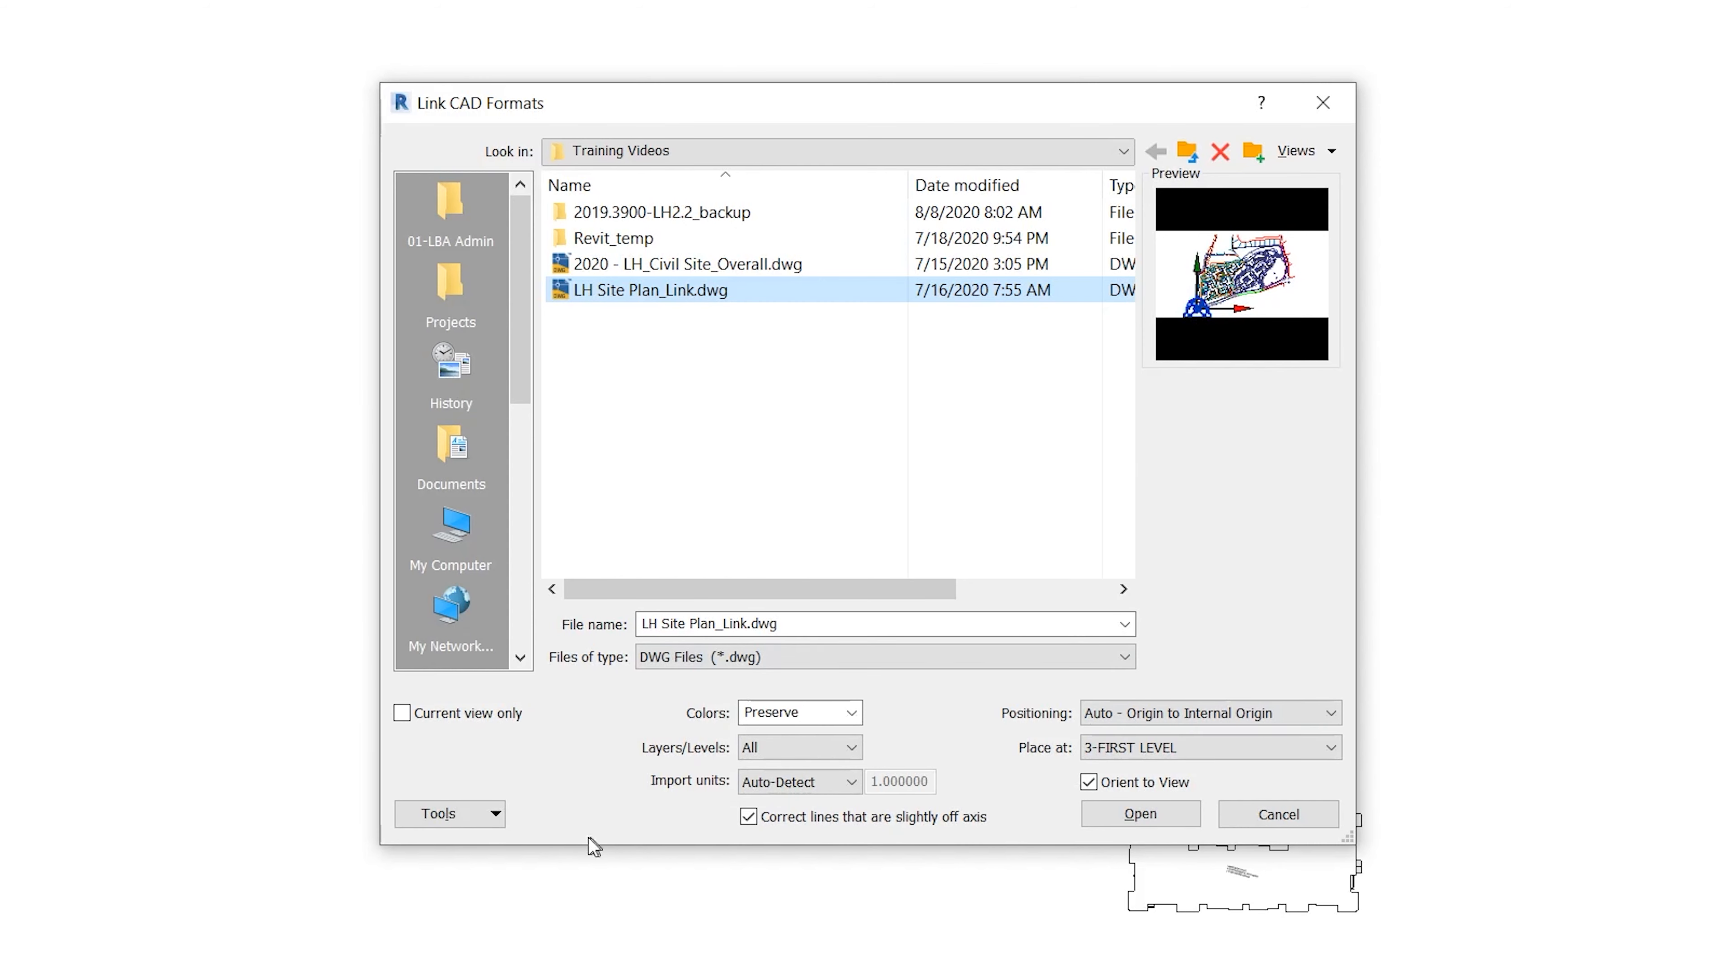
{"action": "left_click", "coordinate": [850, 713]}
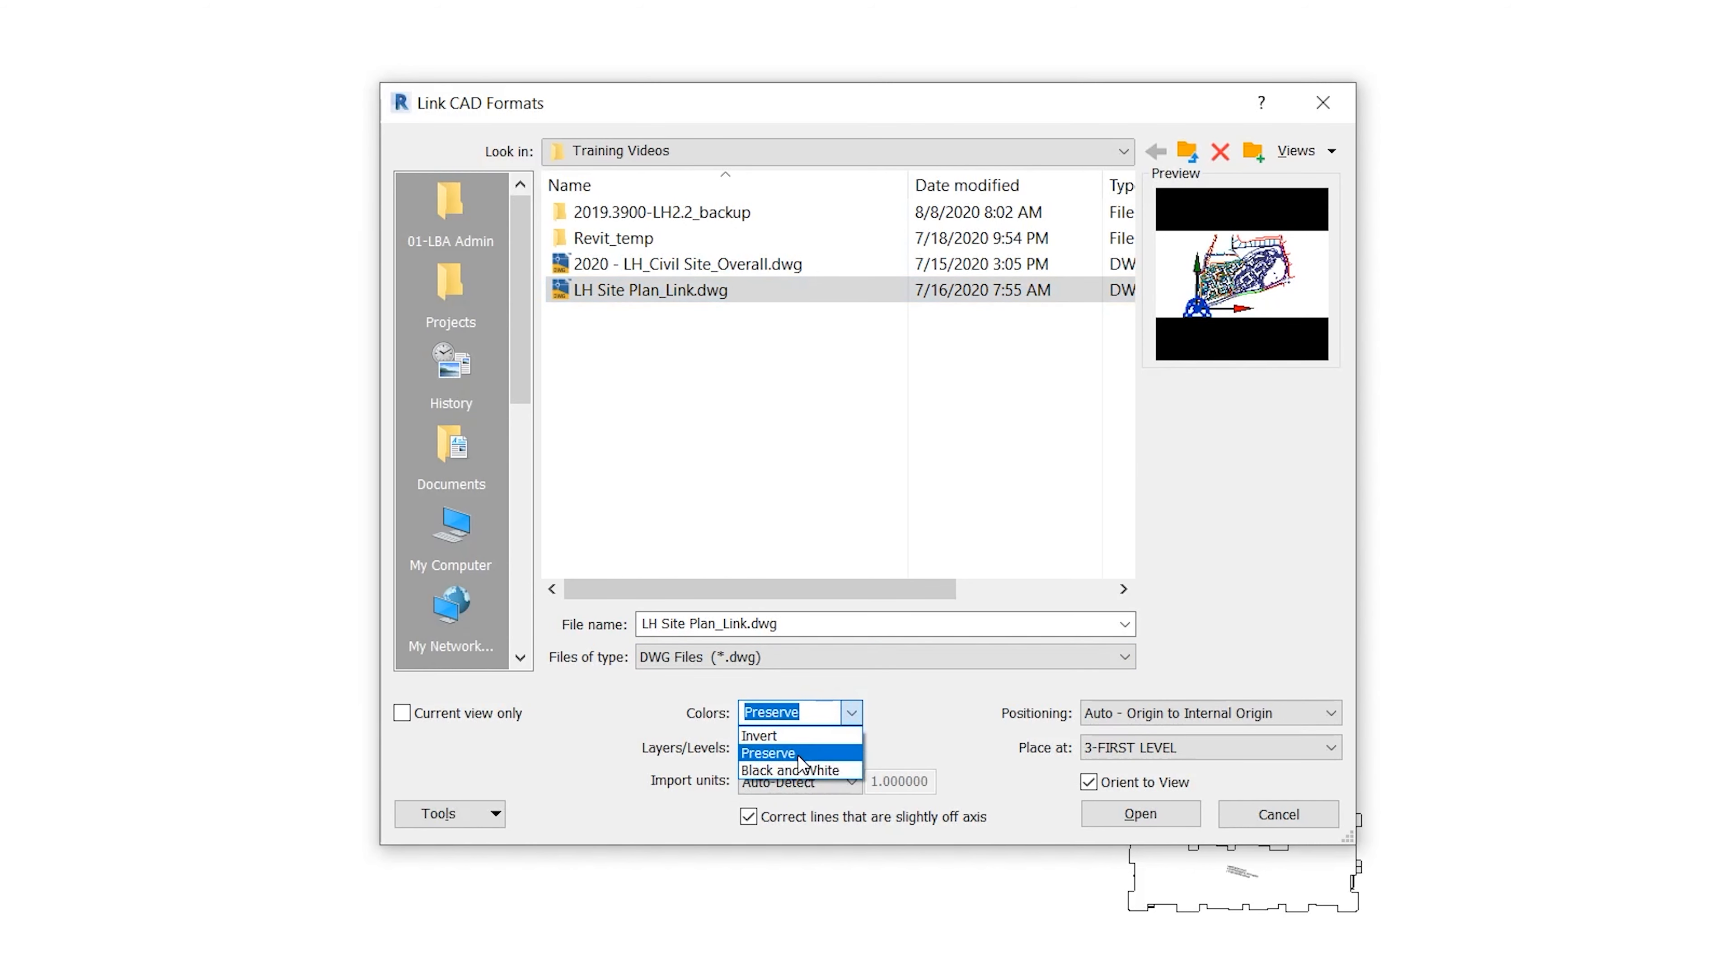
{"action": "left_click", "coordinate": [809, 770]}
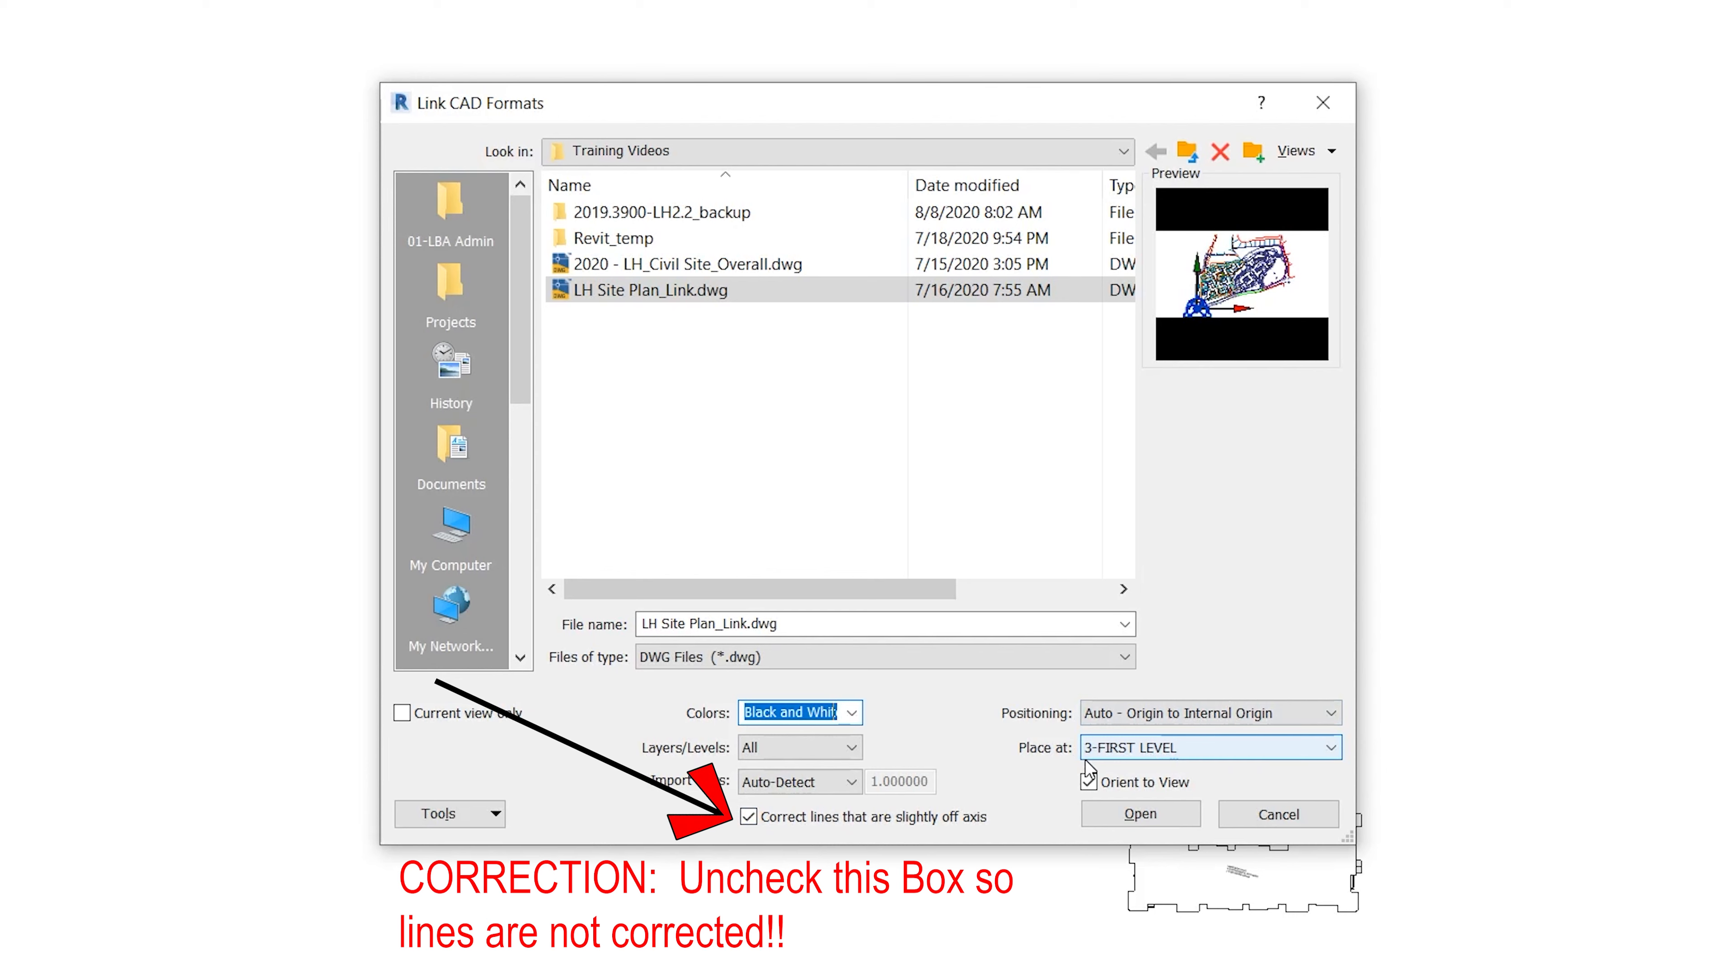
{"action": "left_click", "coordinate": [1210, 751]}
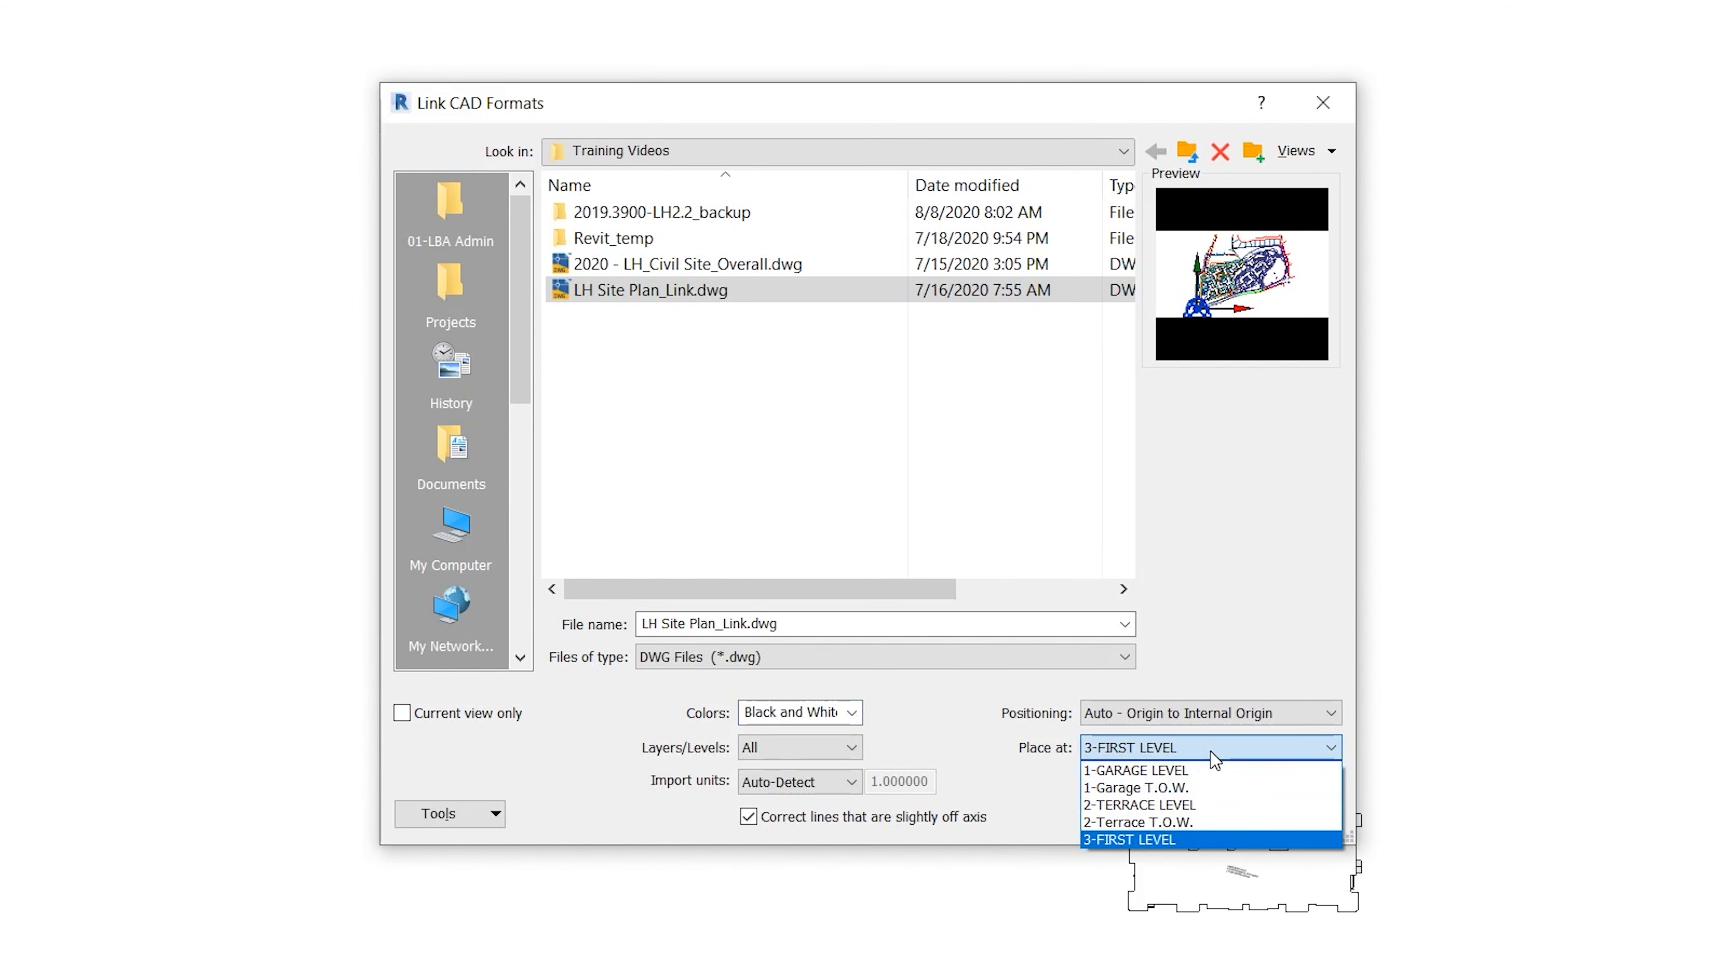
{"action": "left_click", "coordinate": [1170, 770]}
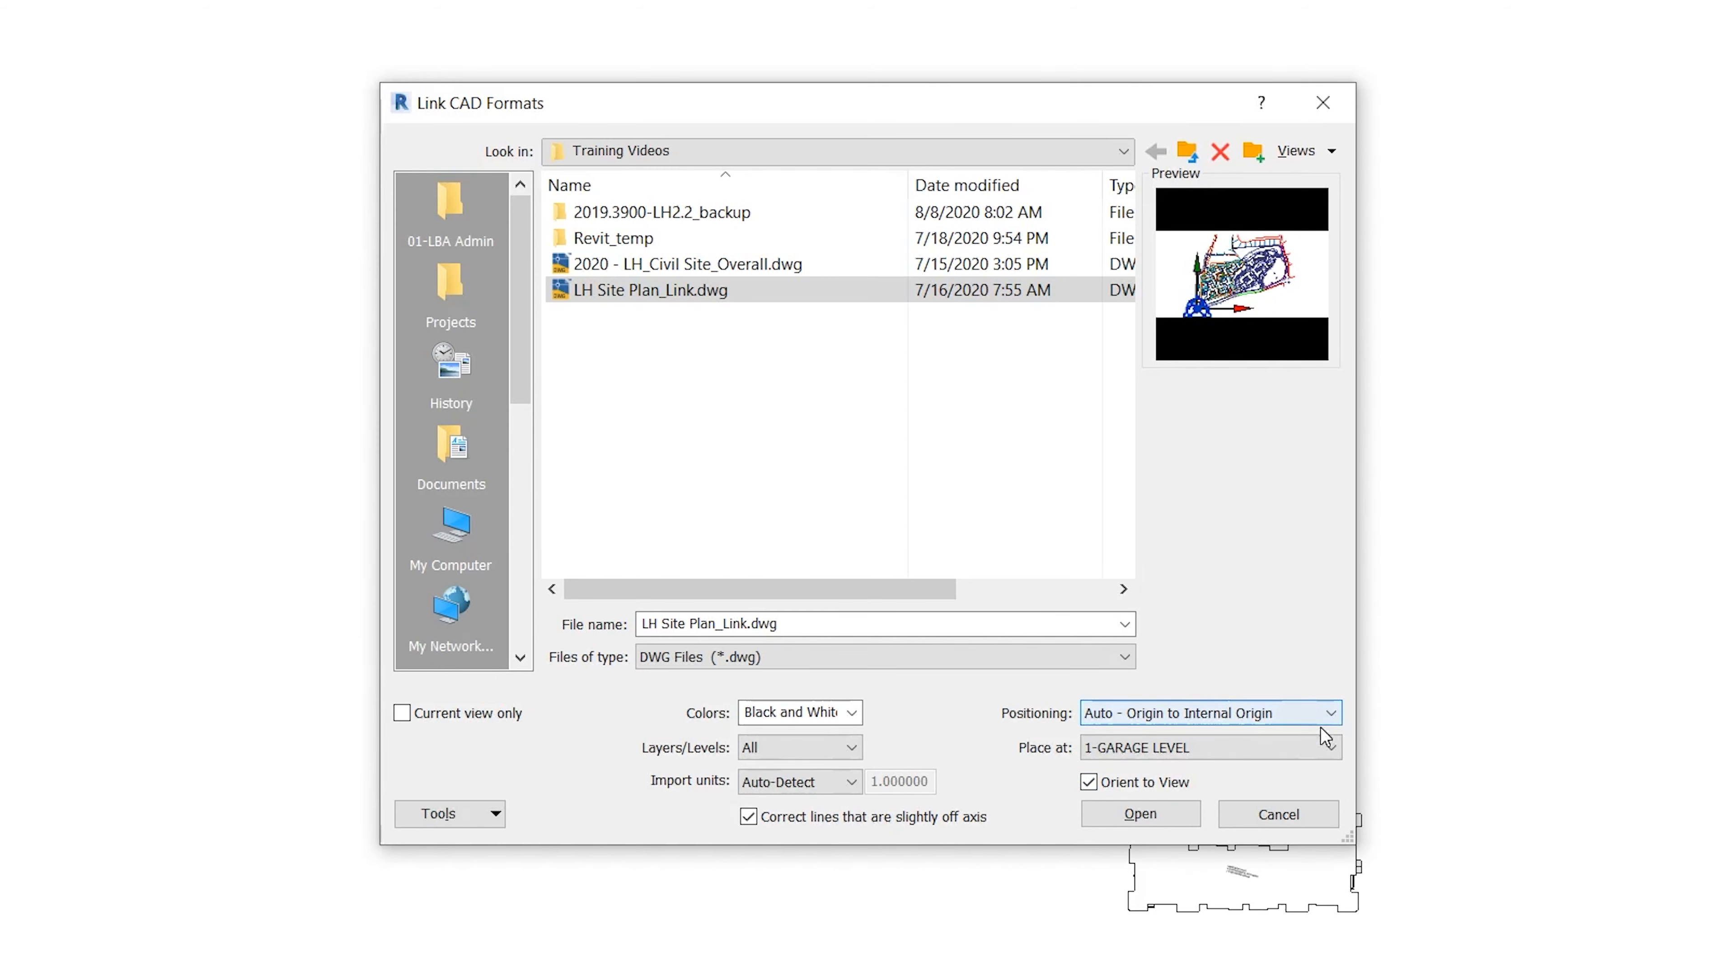
{"action": "left_click", "coordinate": [1156, 816]}
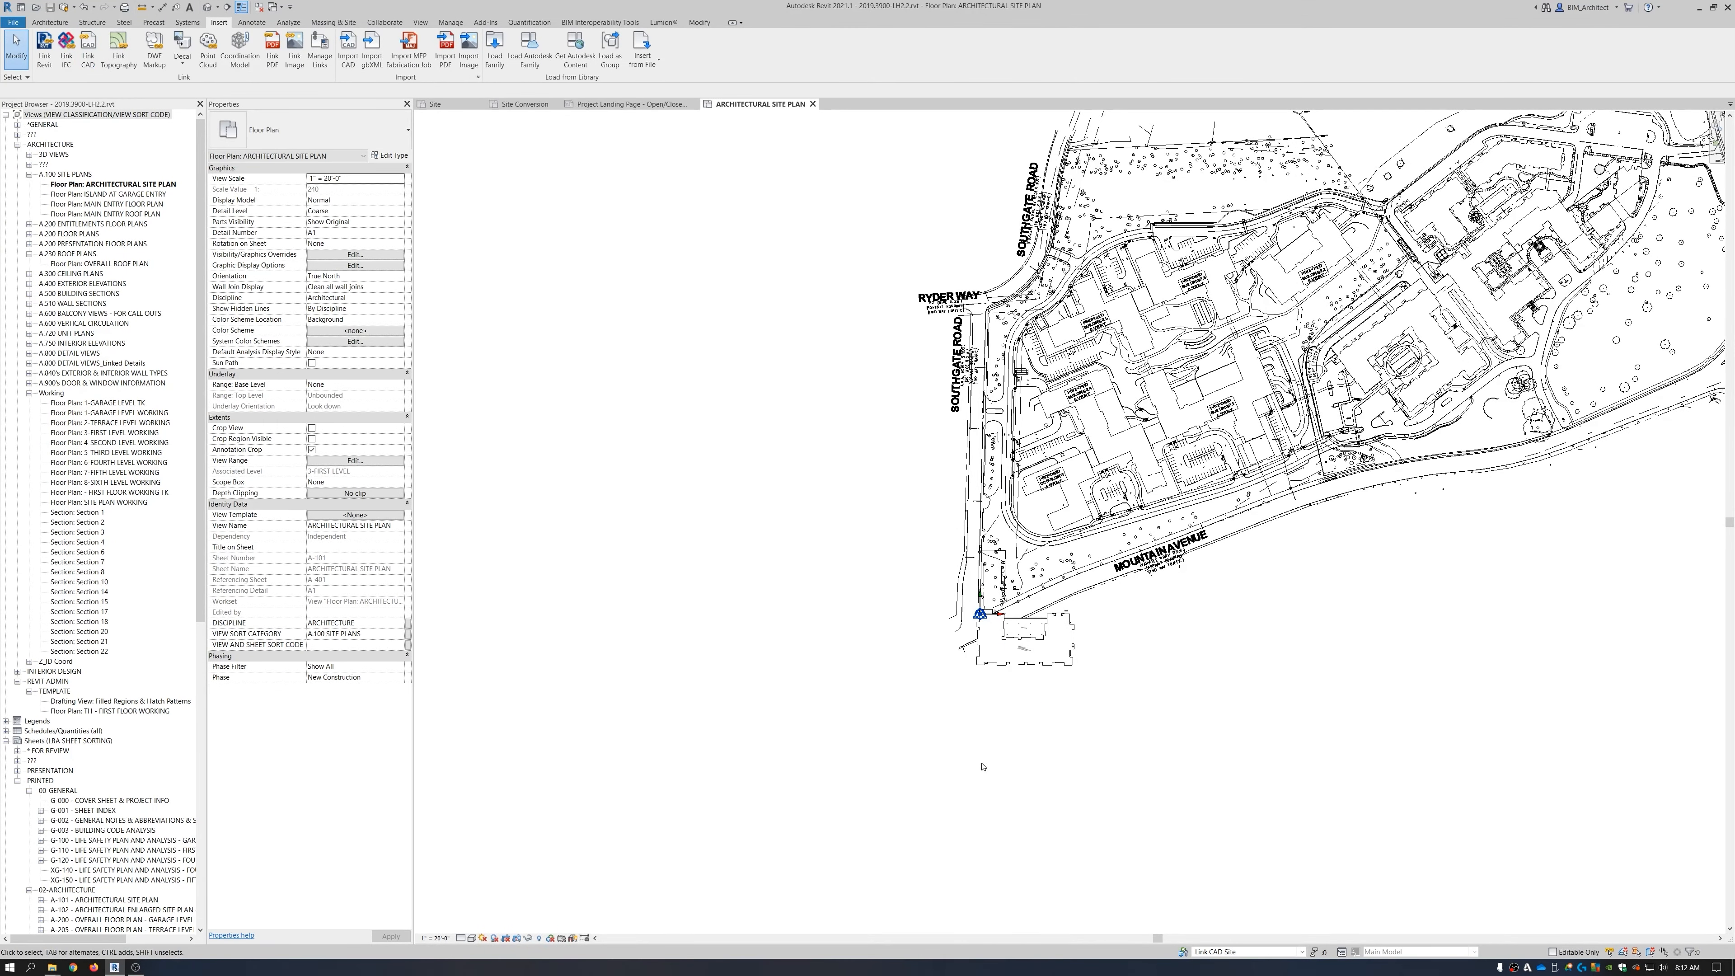
Check the Project Base Point coordinates (N/S 0'0", E/W 0'0", 0.00° to True North), then deselect it.
{"action": "middle_click_drag", "start_coordinate": [1264, 454], "coordinate": [1066, 551]}
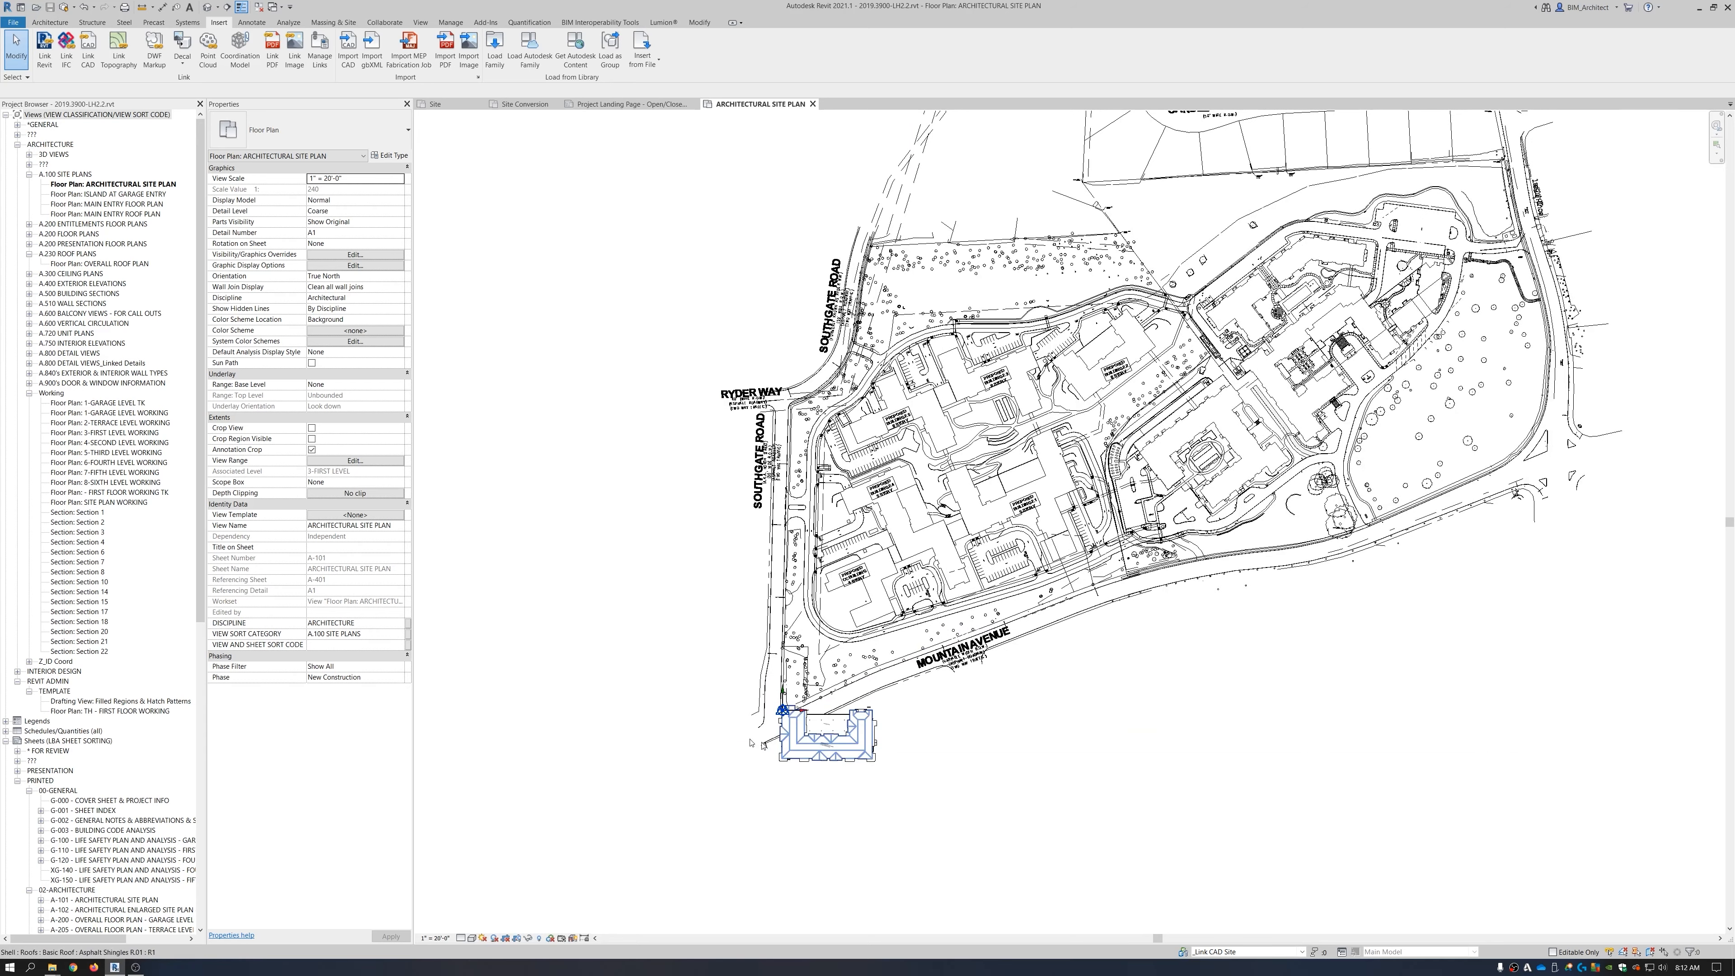
{"action": "scroll", "coordinate": [787, 717], "scroll_direction": "up", "scroll_amount": 2}
{"action": "scroll", "coordinate": [787, 718], "scroll_direction": "up", "scroll_amount": 6}
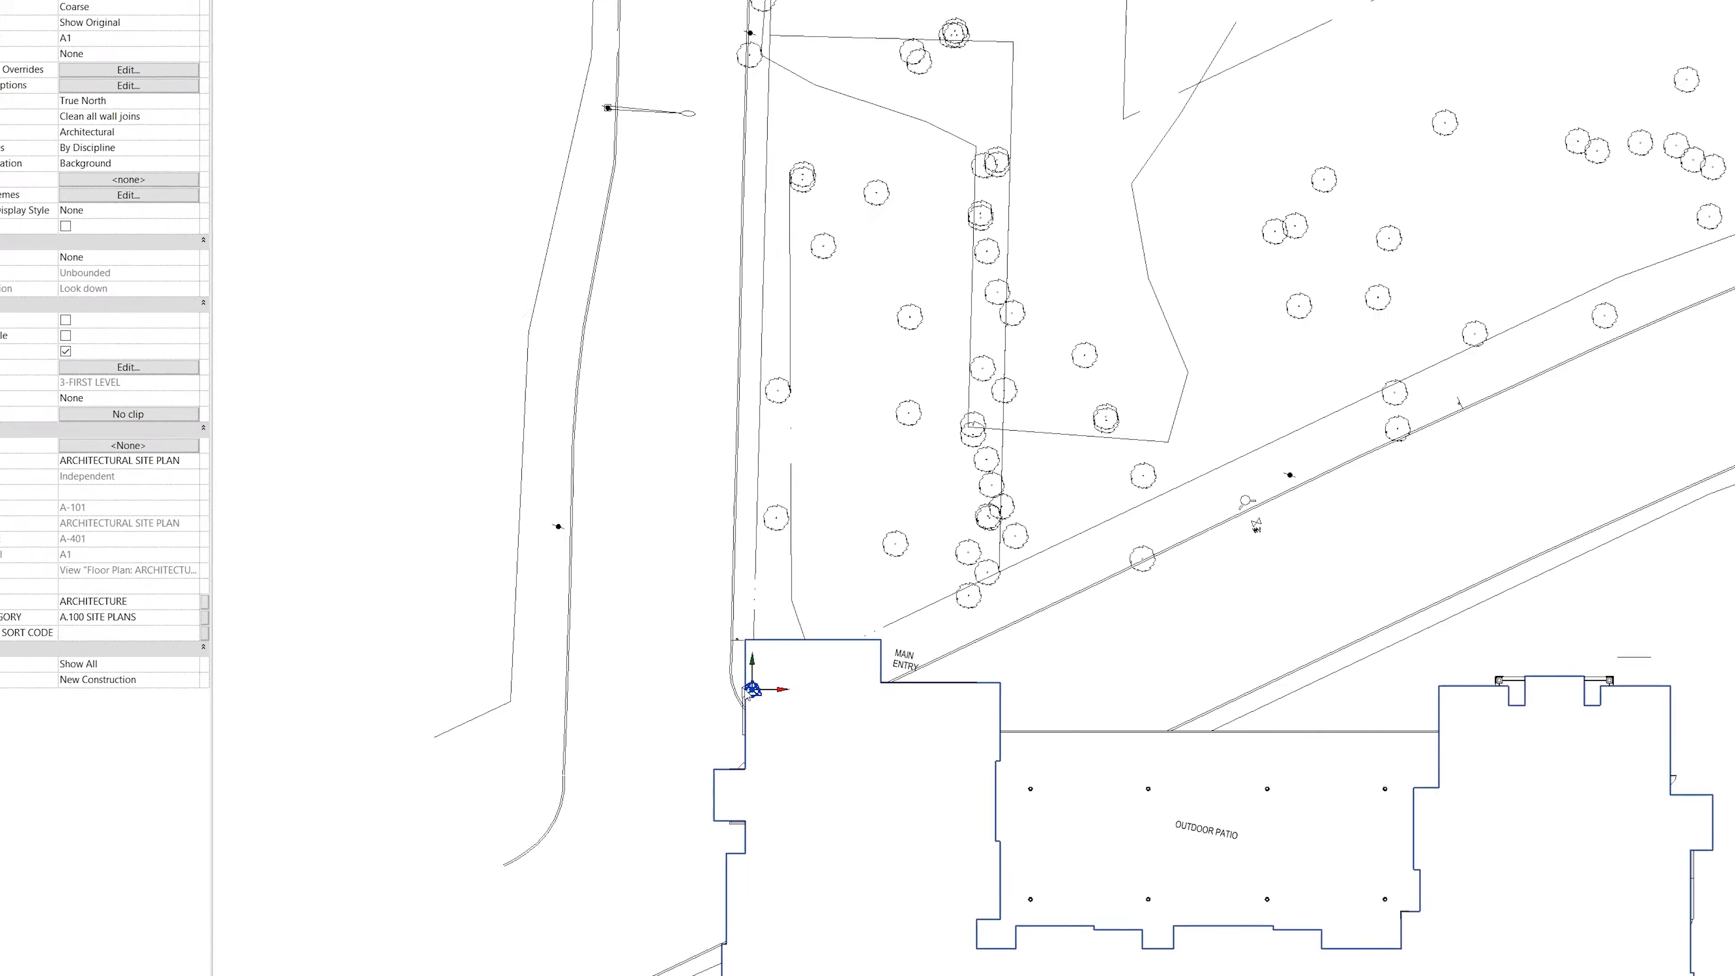
{"action": "left_click", "coordinate": [701, 704]}
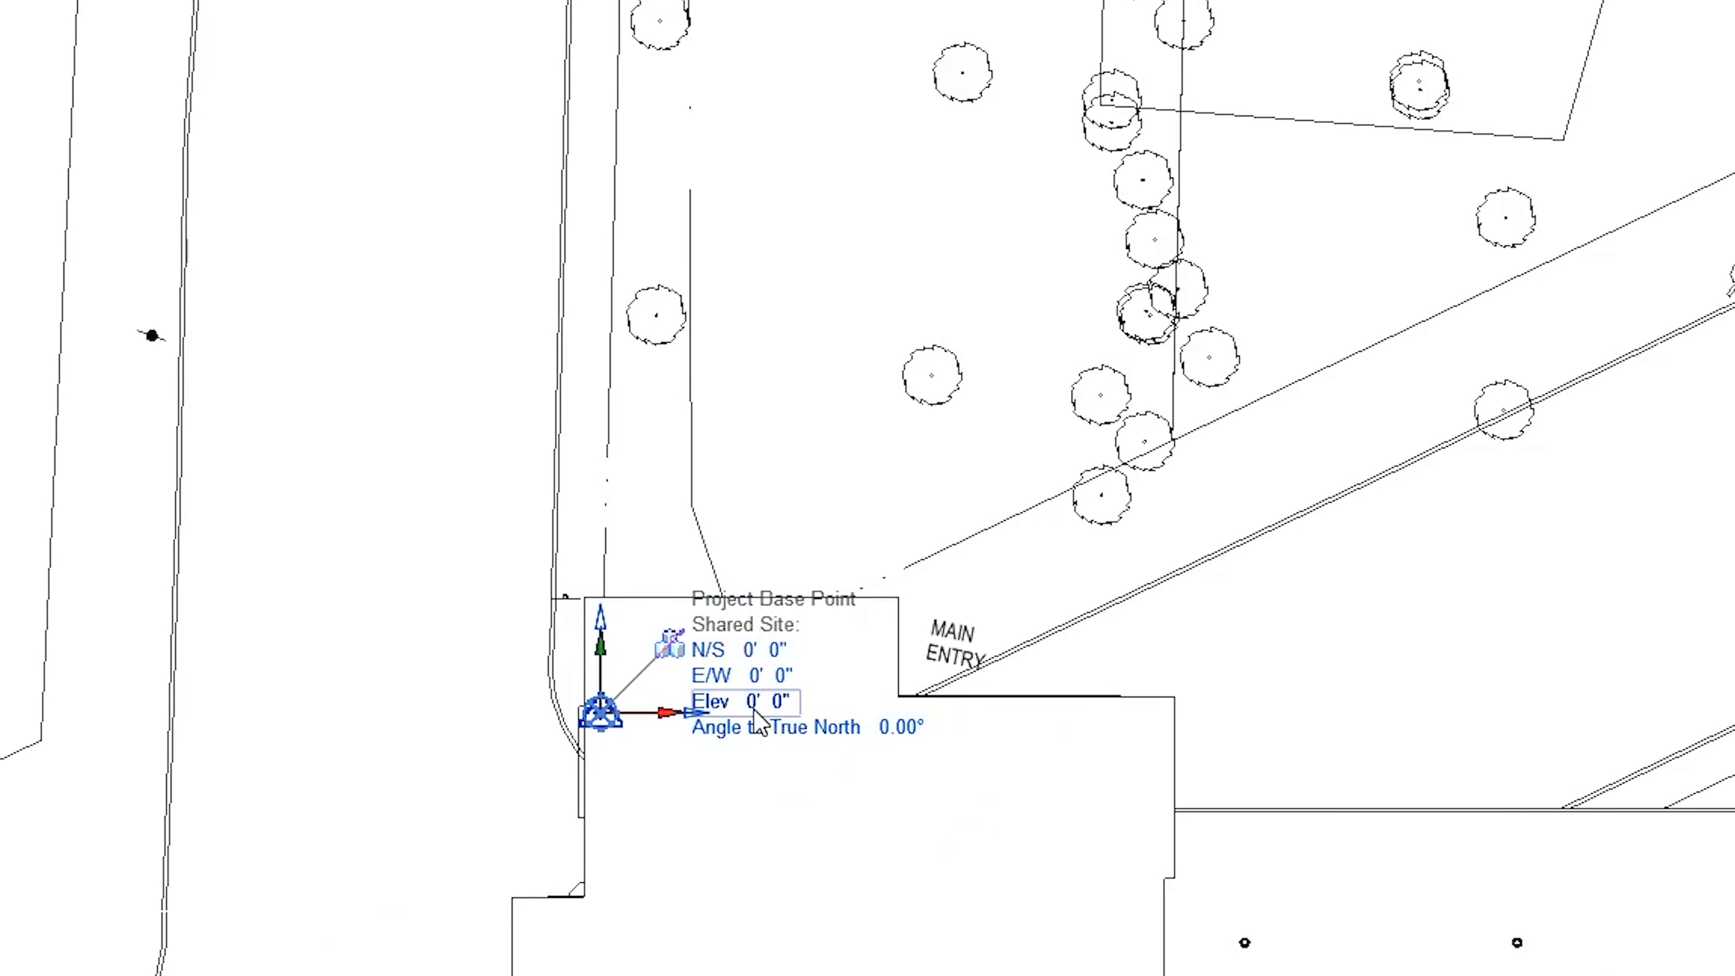
{"action": "scroll", "coordinate": [758, 707], "scroll_direction": "down", "scroll_amount": 2}
{"action": "scroll", "coordinate": [771, 715], "scroll_direction": "down", "scroll_amount": 5}
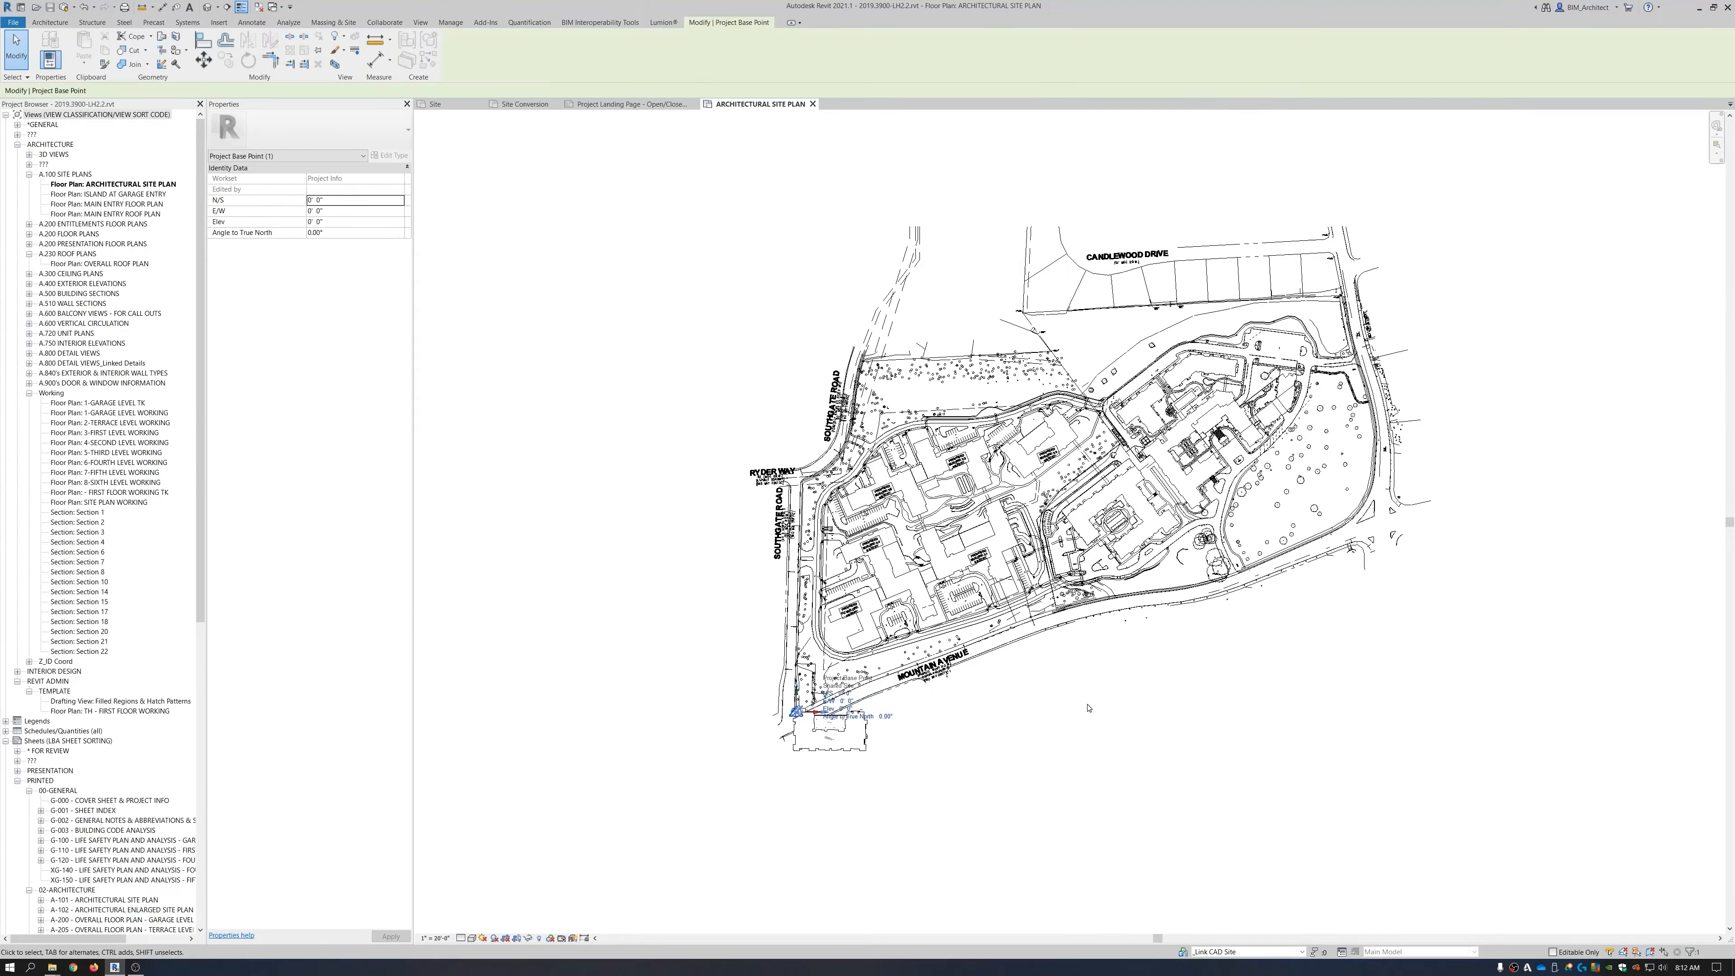
{"action": "key", "text": "Escape"}
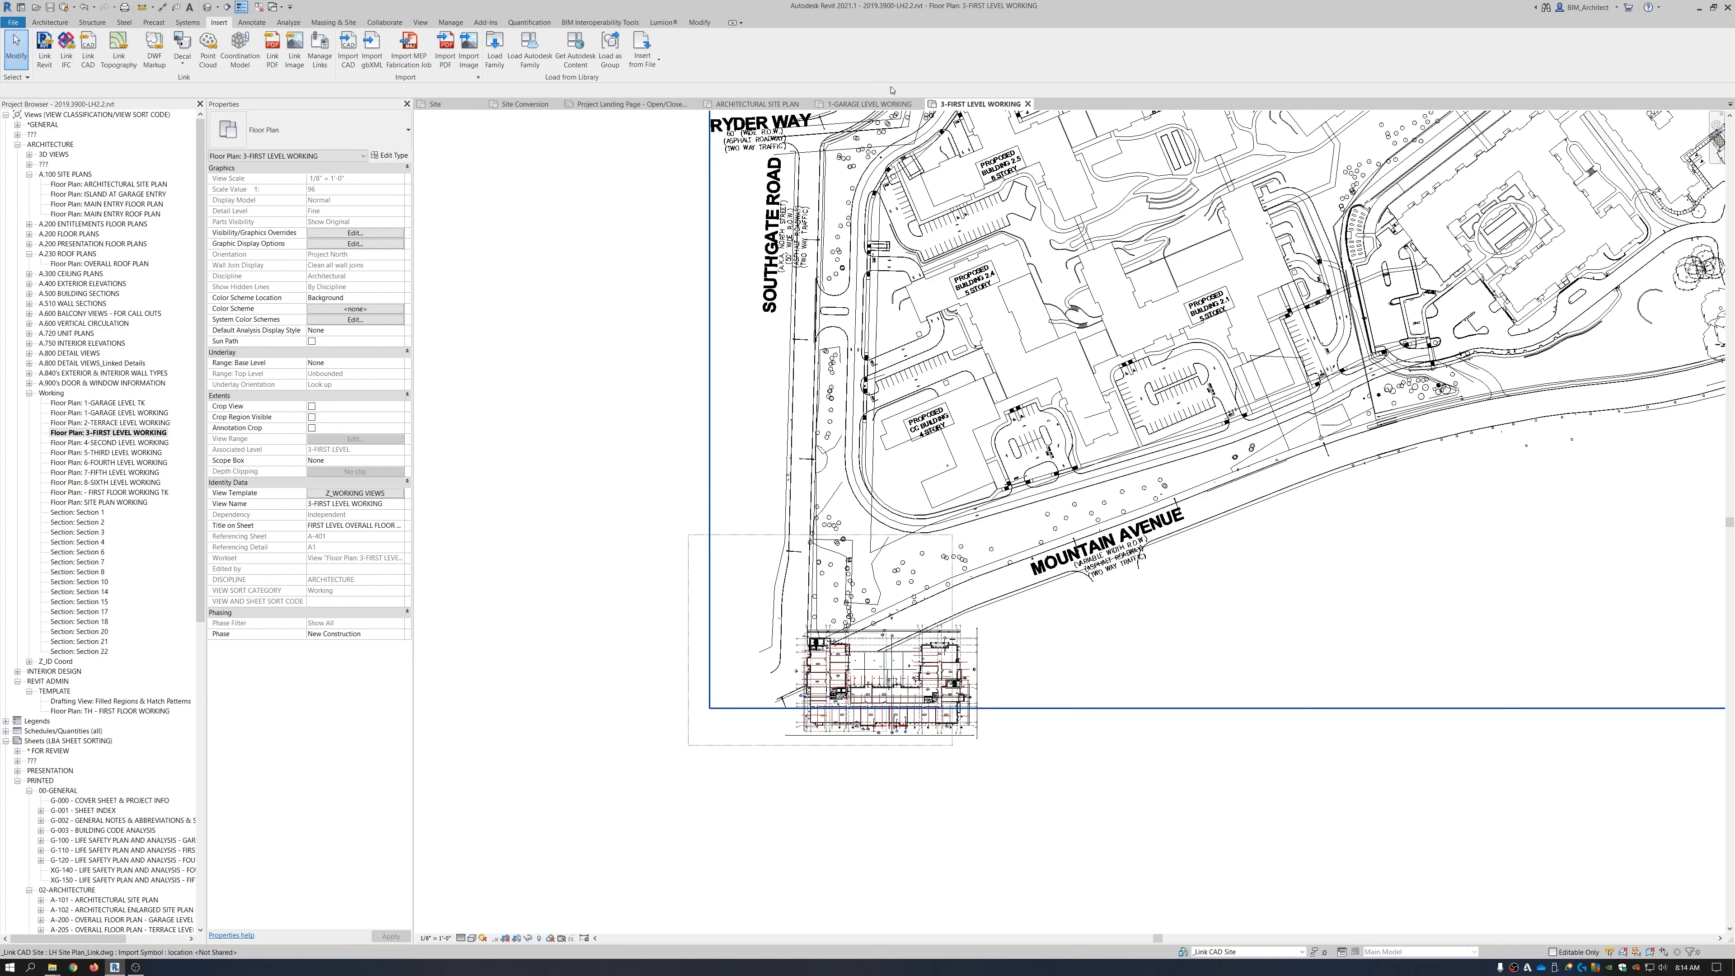
Close the 1-GARAGE LEVEL WORKING view and select the linked site plan DWG.
{"action": "left_click", "coordinate": [917, 103]}
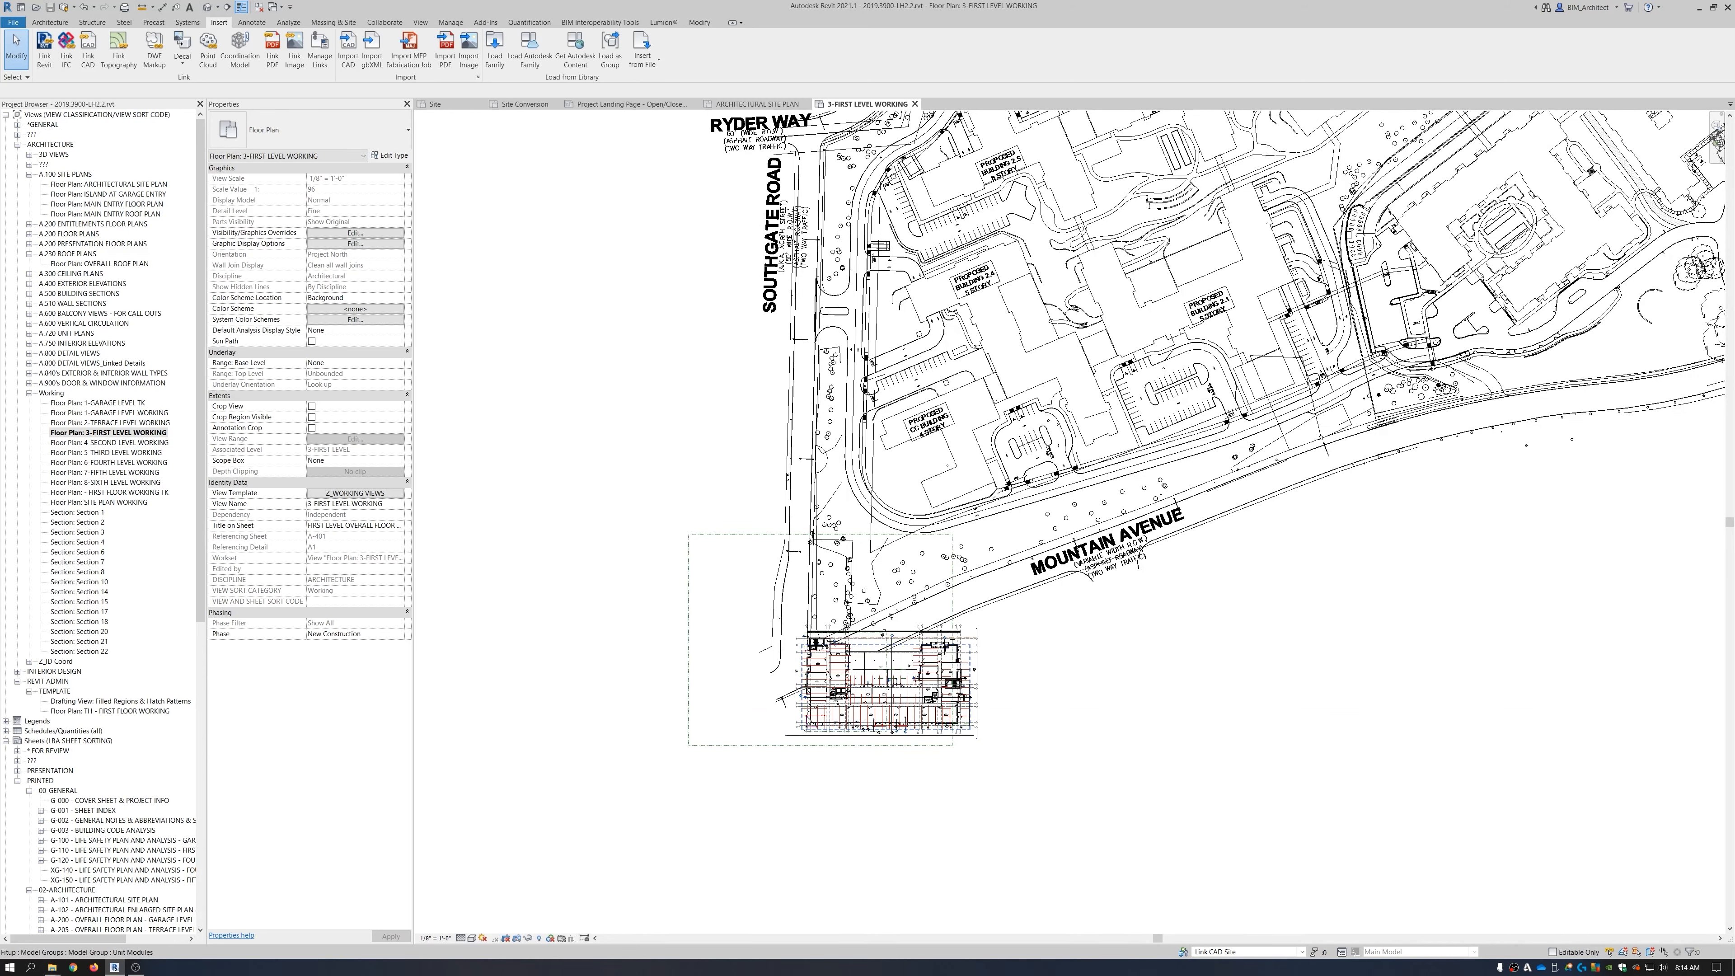
{"action": "scroll", "coordinate": [1174, 318], "scroll_direction": "down", "scroll_amount": 2}
{"action": "middle_click_drag", "start_coordinate": [1220, 309], "coordinate": [1063, 484]}
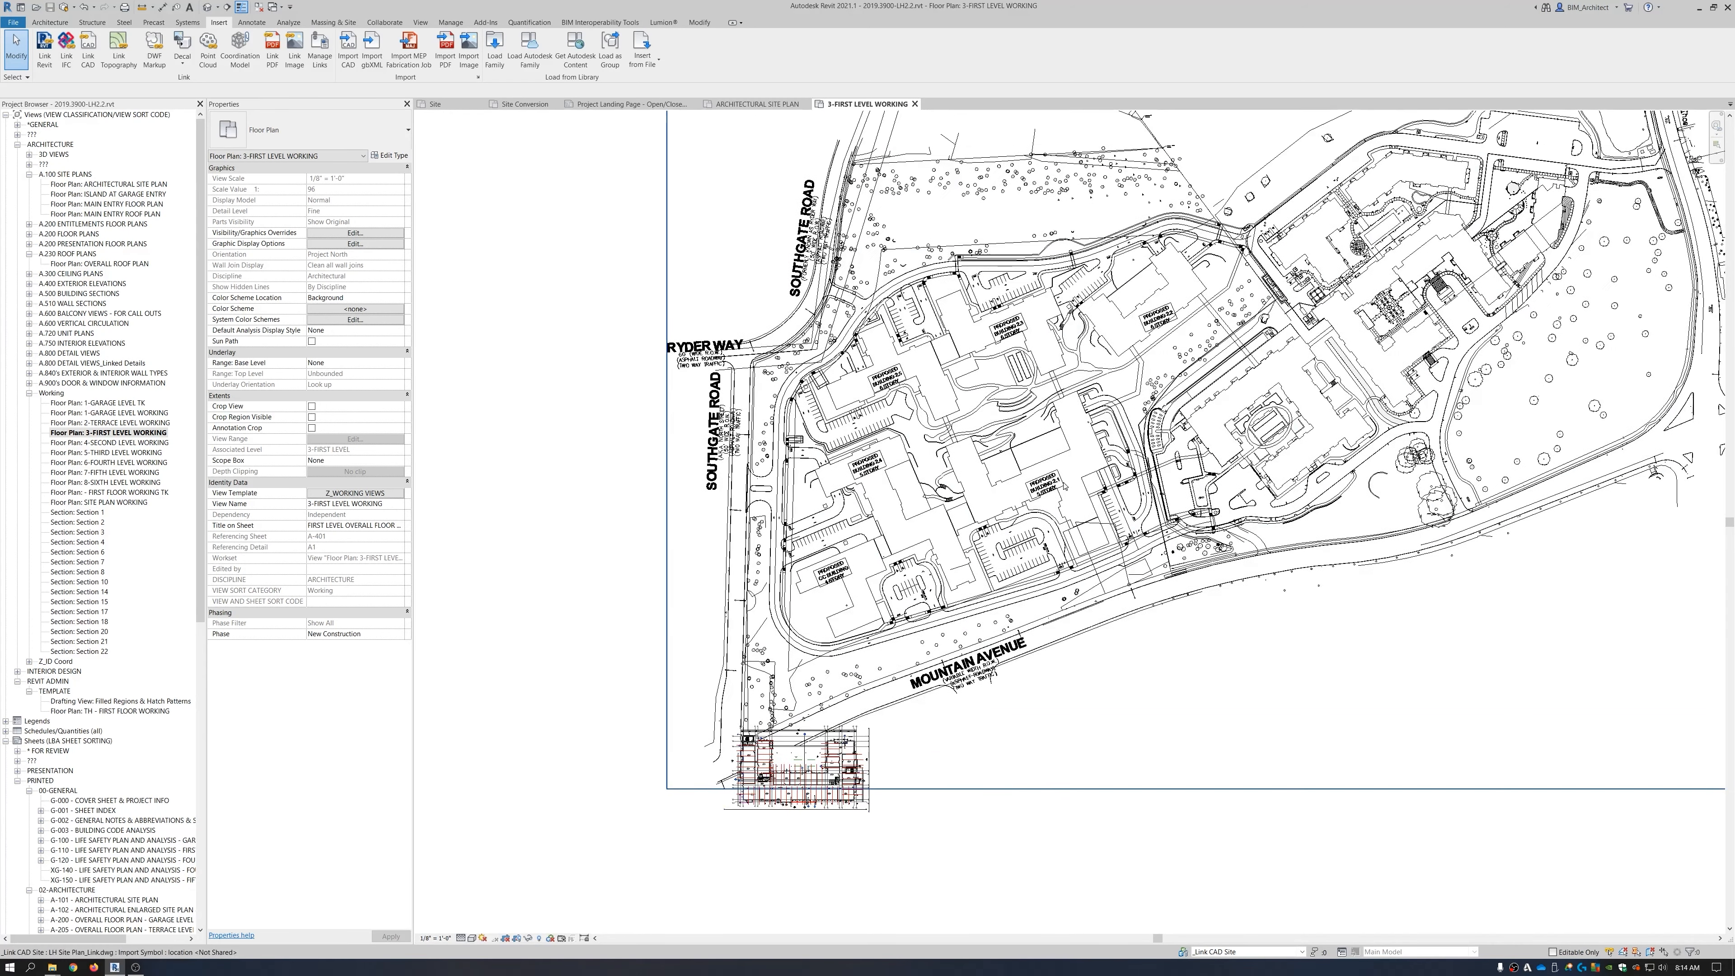
{"action": "left_click", "coordinate": [1064, 484]}
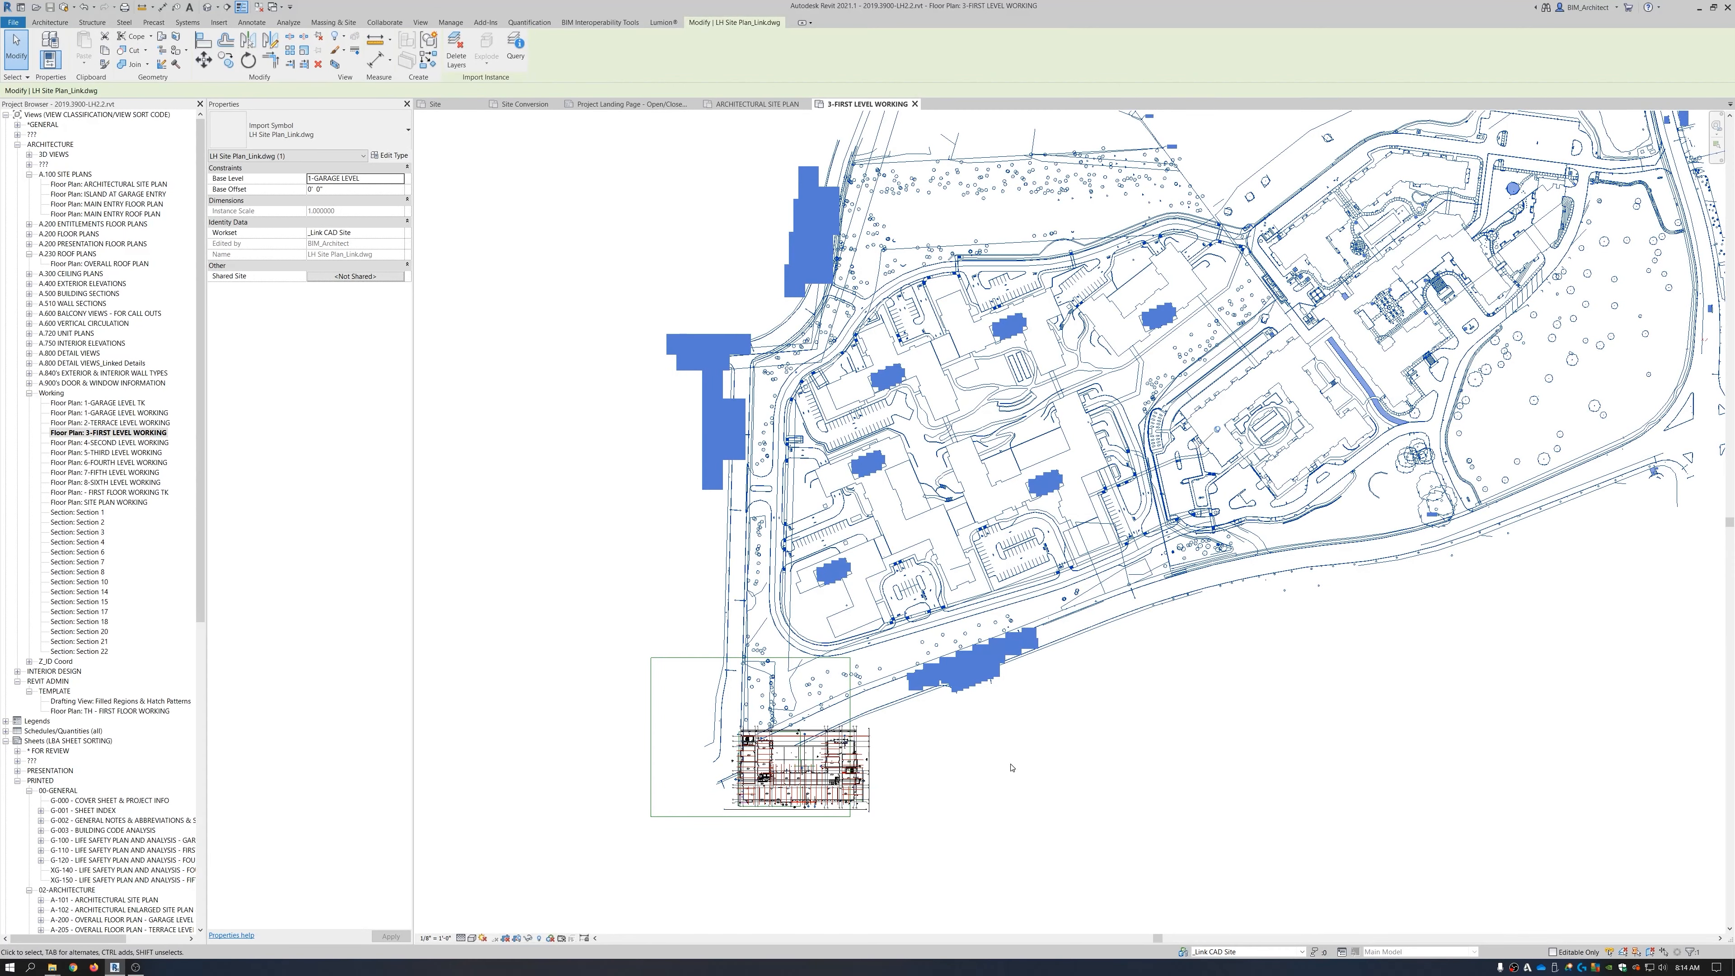
{"action": "left_click", "coordinate": [1241, 750]}
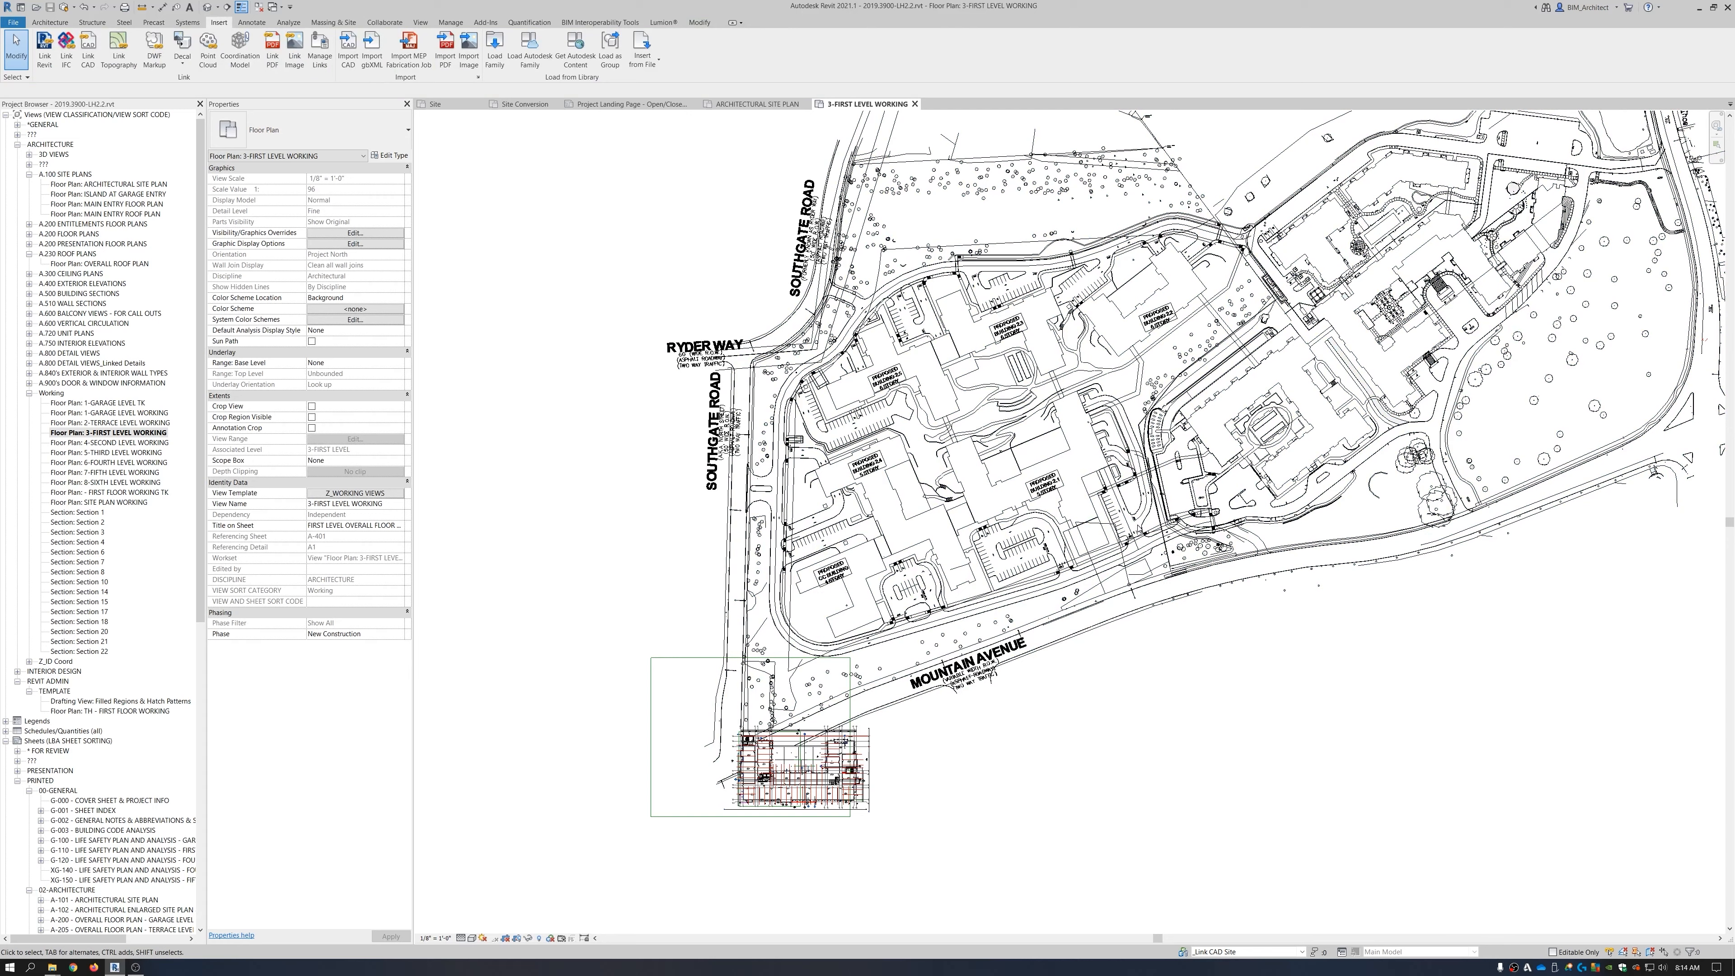
{"action": "left_click", "coordinate": [1145, 537]}
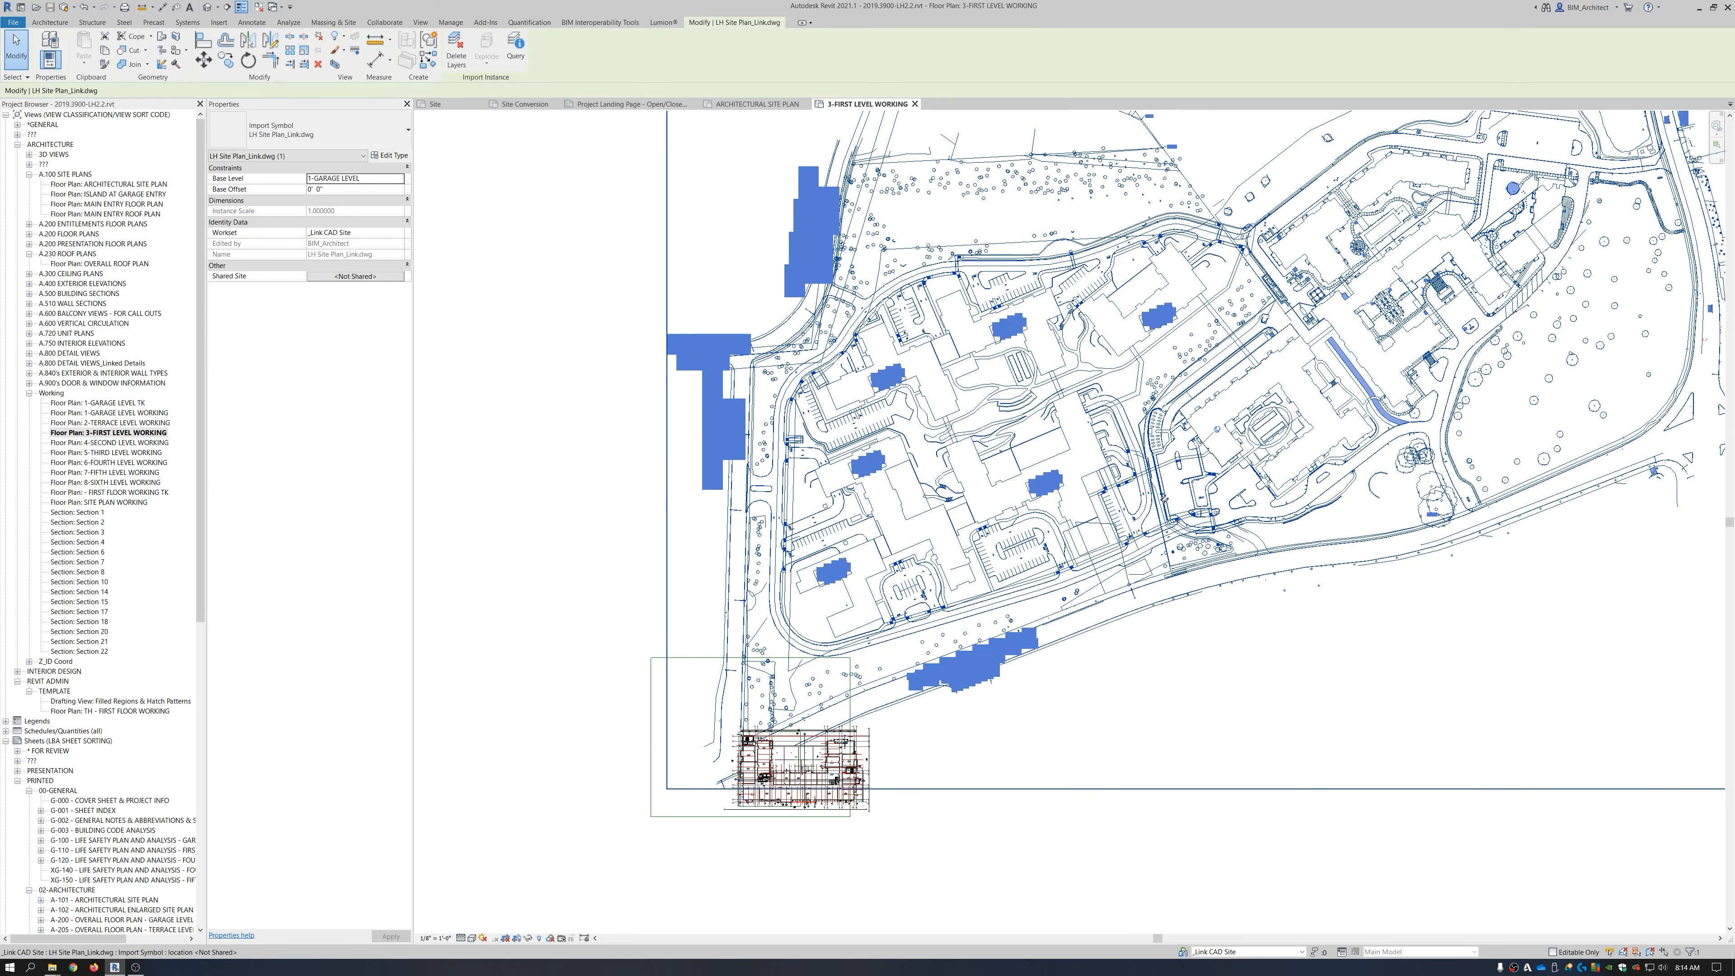
Unpin the linked site DWG and start the Move command with MV.
{"action": "left_click", "coordinate": [315, 39]}
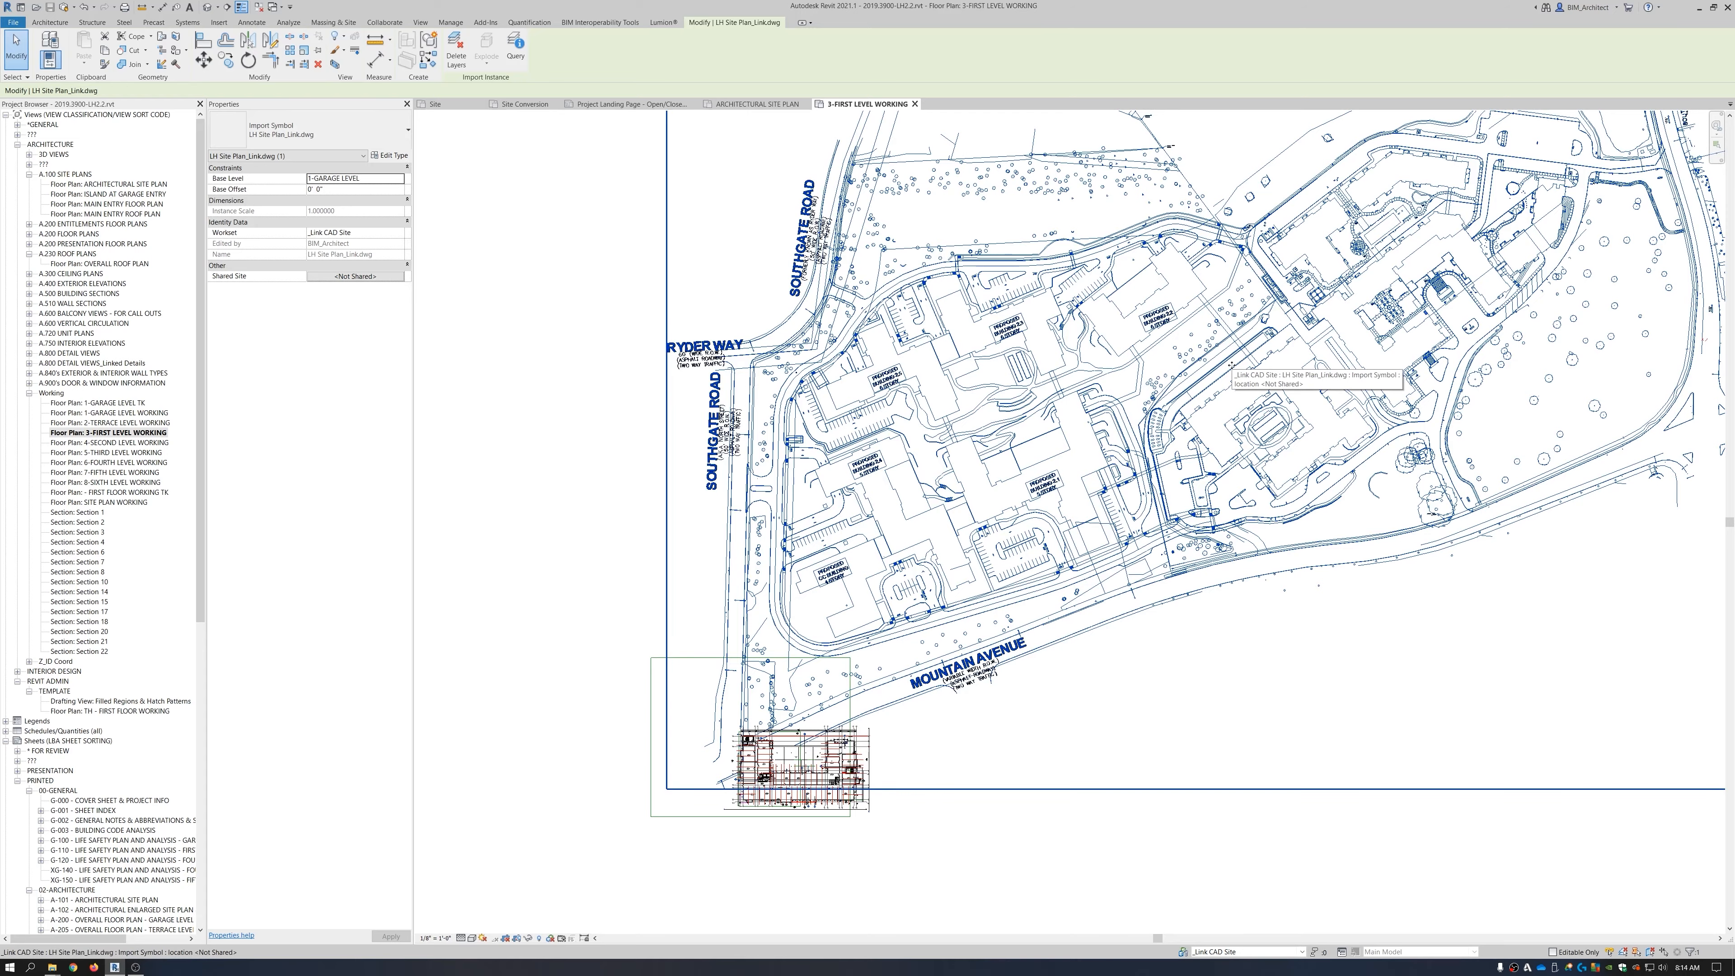
{"action": "key", "text": "m"}
{"action": "key", "text": "v"}
{"action": "scroll", "coordinate": [1125, 367], "scroll_direction": "up", "scroll_amount": 5}
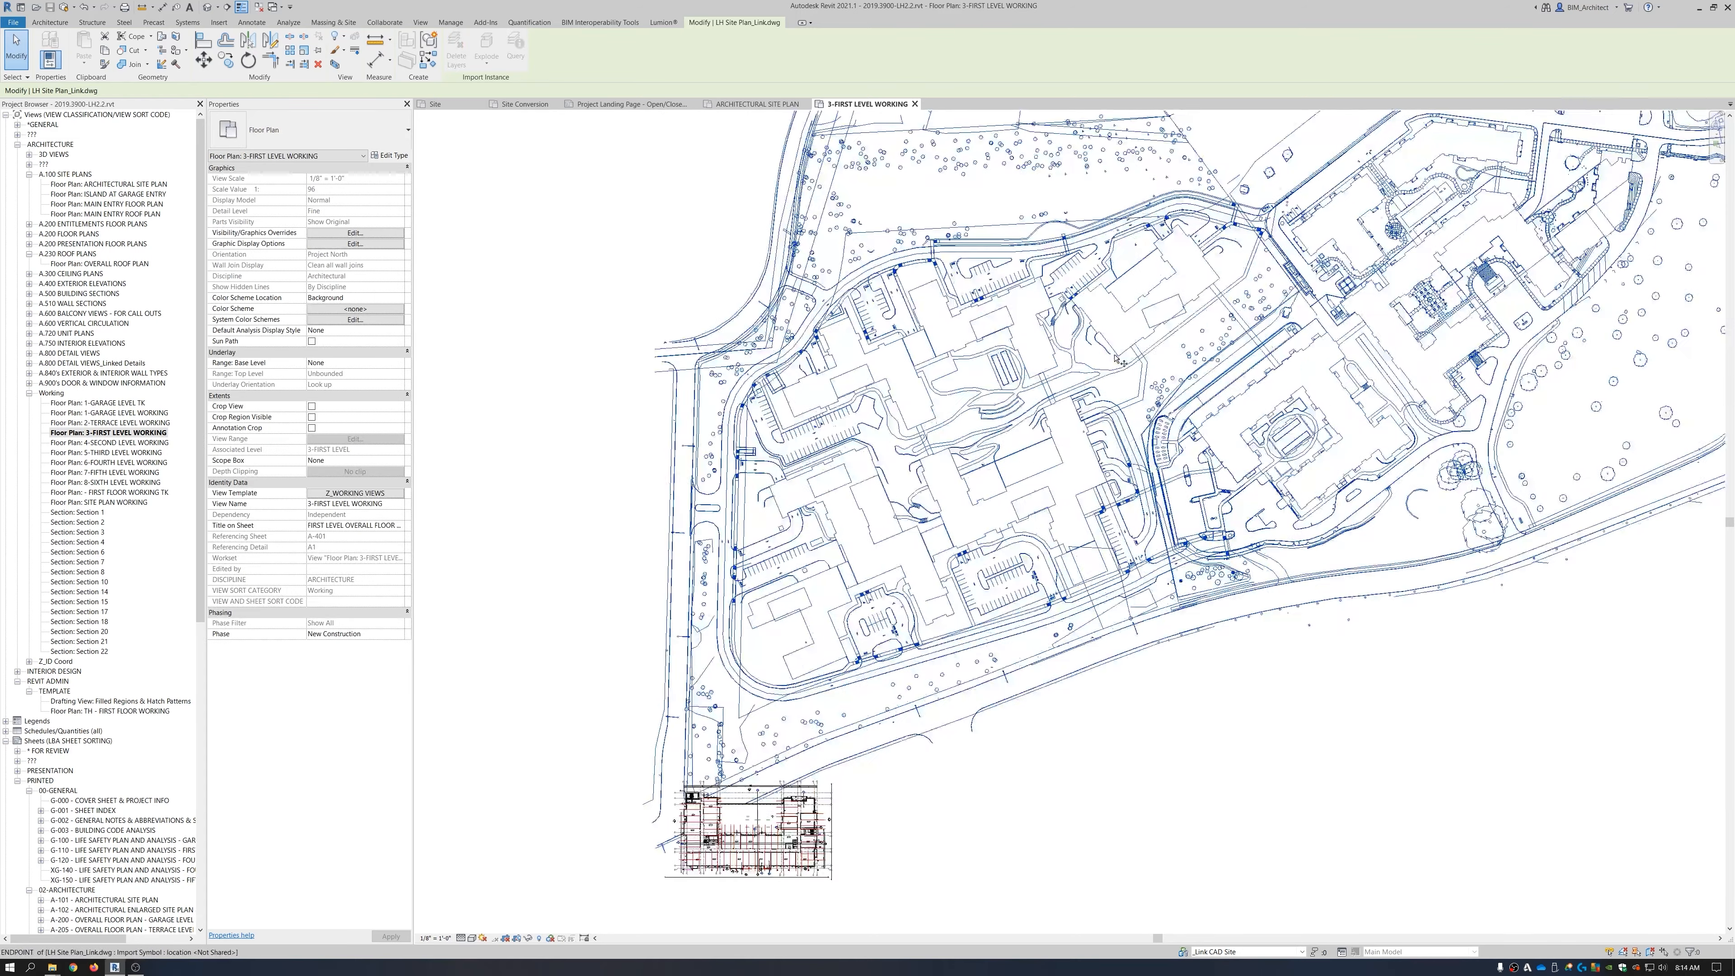
Move the linked site plan so its diagonal line's endpoint lands on the wall corner beside room C6.0.
{"action": "scroll", "coordinate": [1165, 250], "scroll_direction": "up", "scroll_amount": 3}
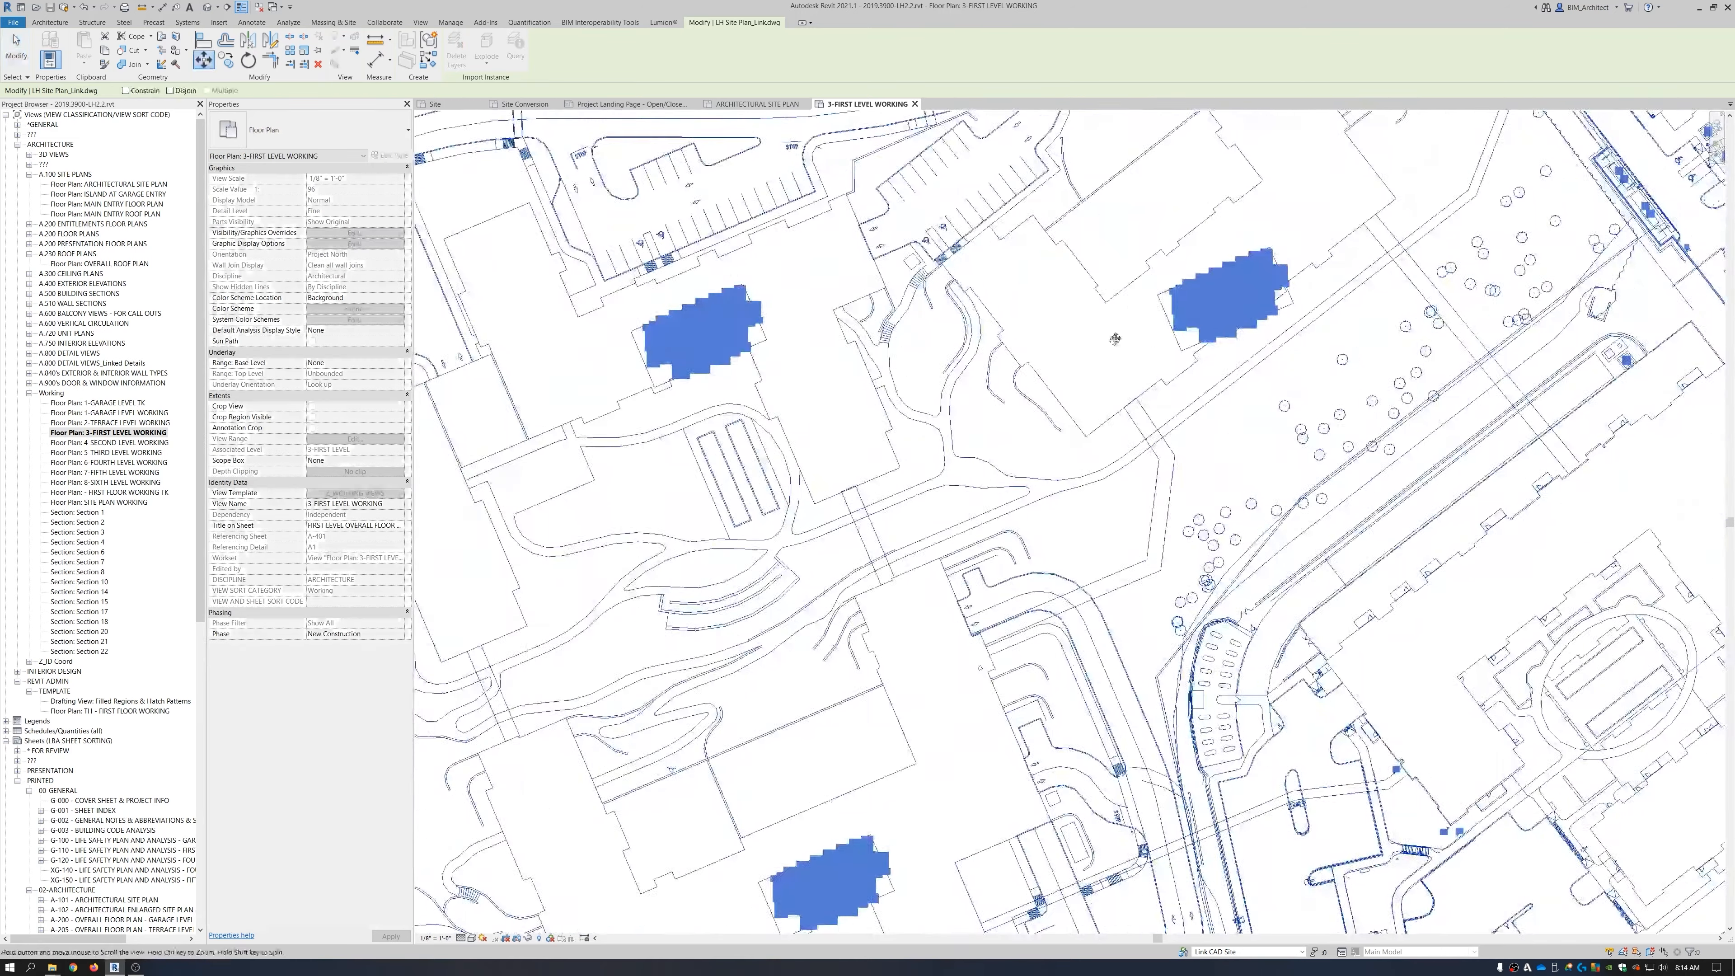
{"action": "middle_click_drag", "start_coordinate": [1164, 250], "coordinate": [973, 503]}
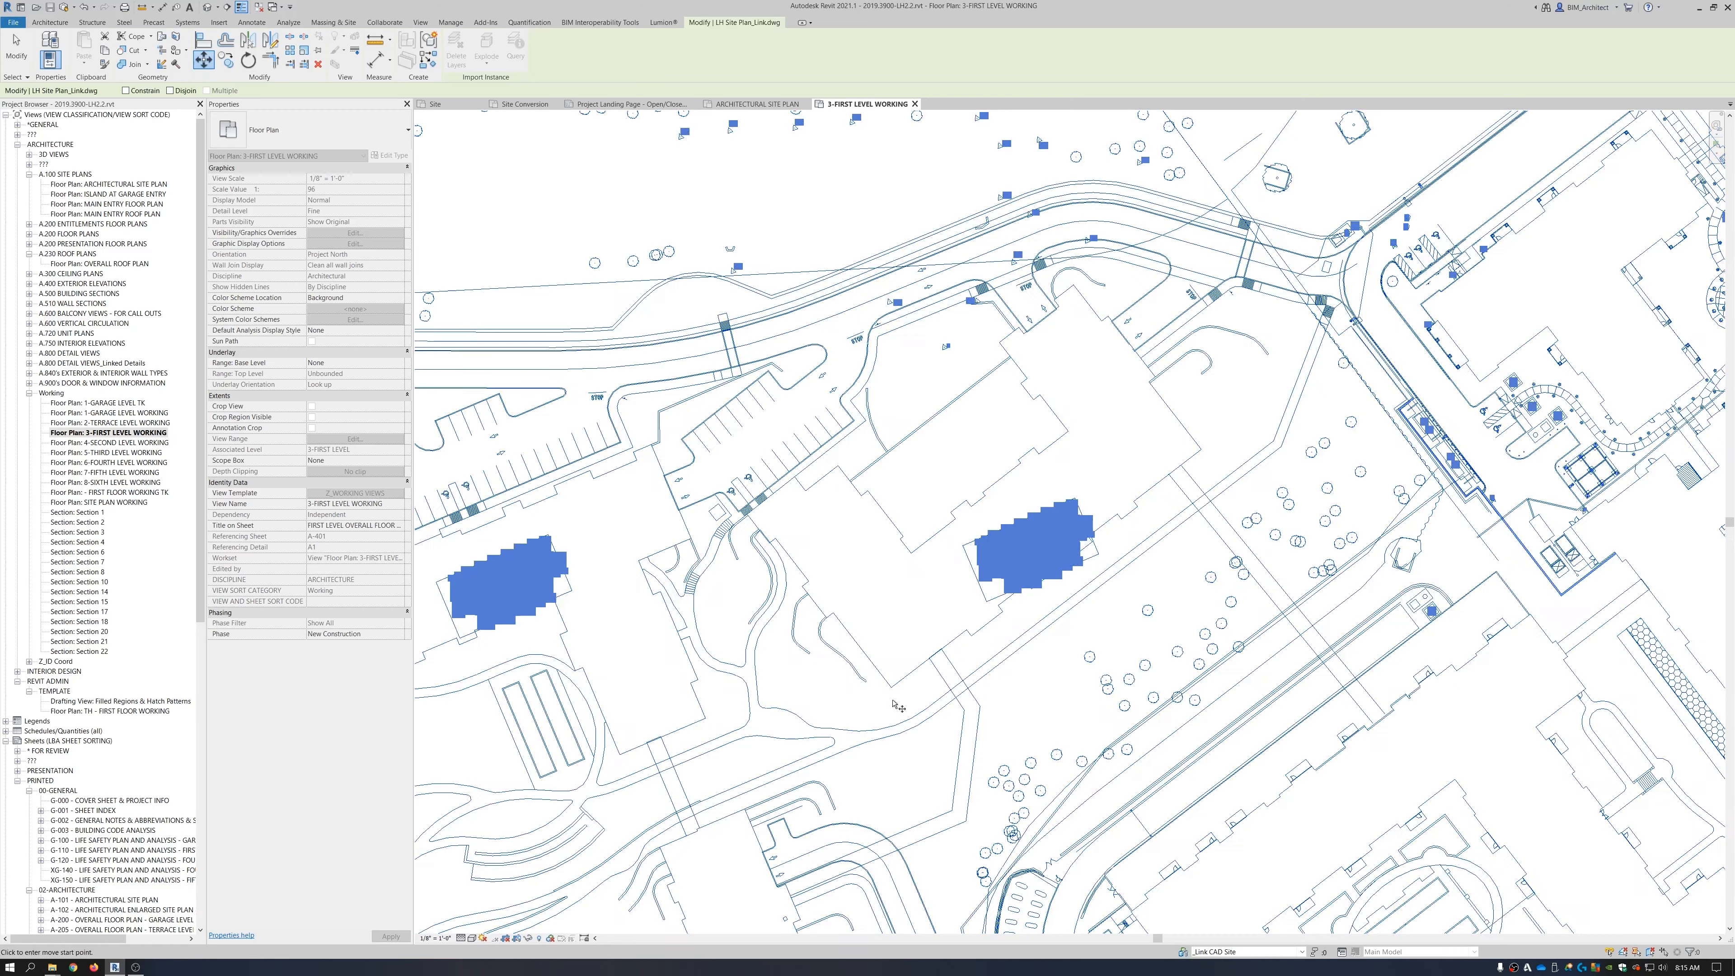
{"action": "scroll", "coordinate": [891, 688], "scroll_direction": "down", "scroll_amount": 8}
{"action": "scroll", "coordinate": [853, 704], "scroll_direction": "up", "scroll_amount": 10}
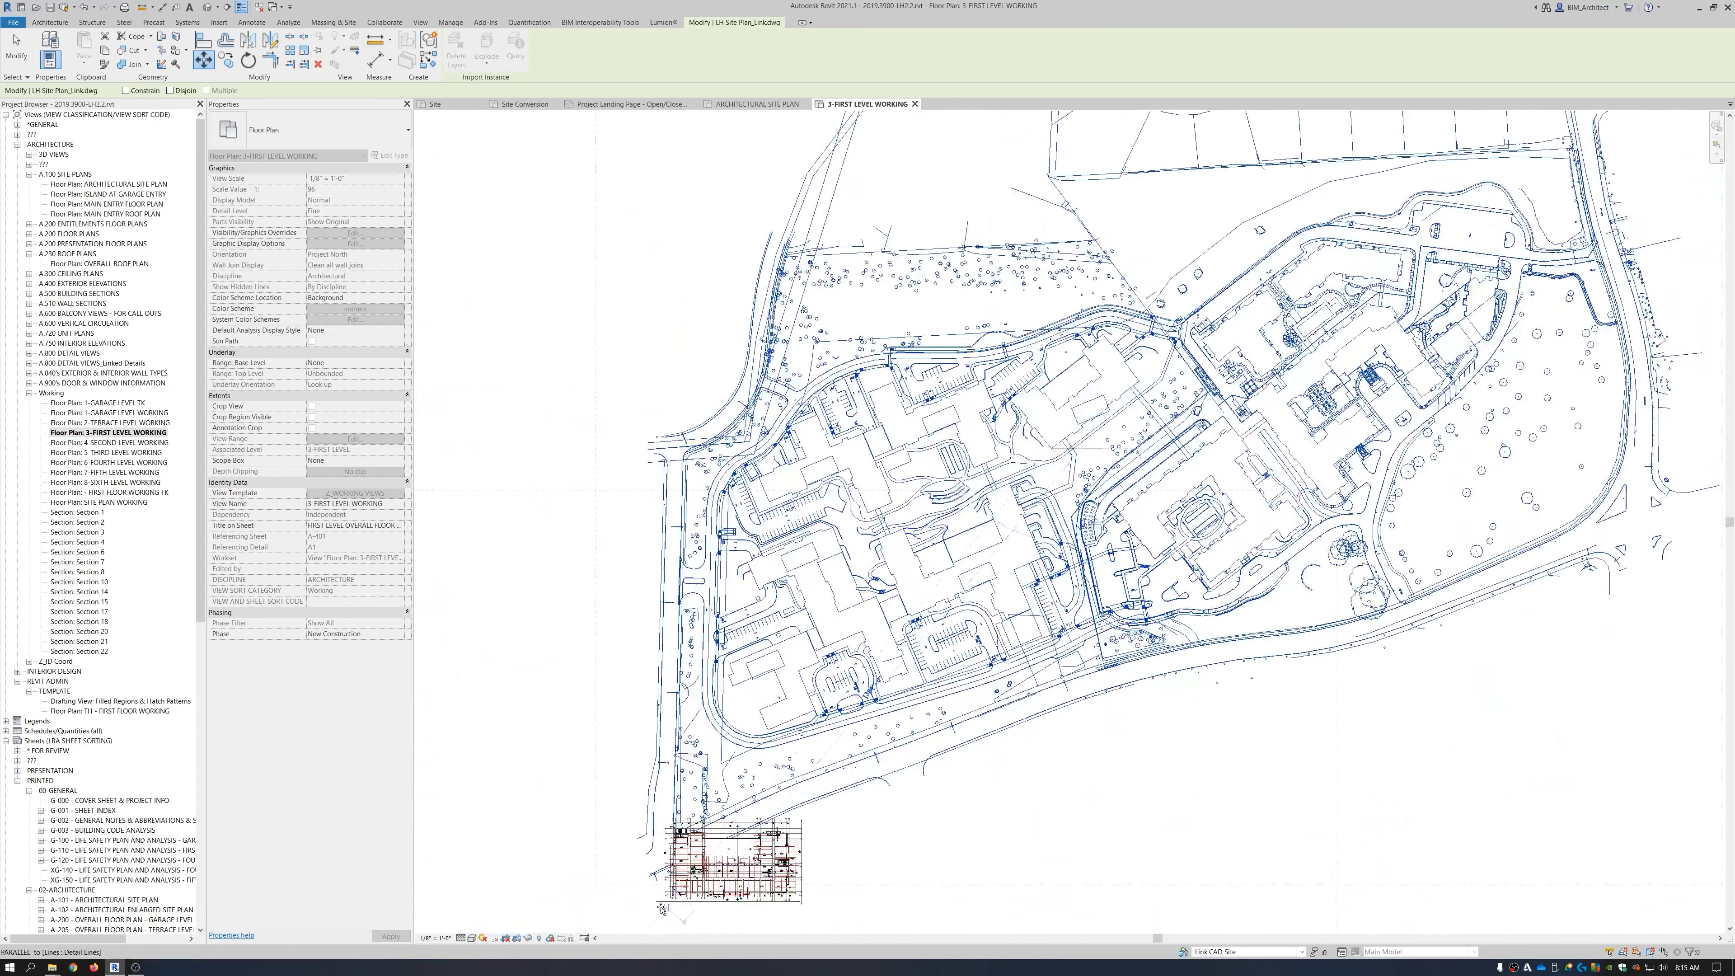
{"action": "scroll", "coordinate": [860, 709], "scroll_direction": "up", "scroll_amount": 6}
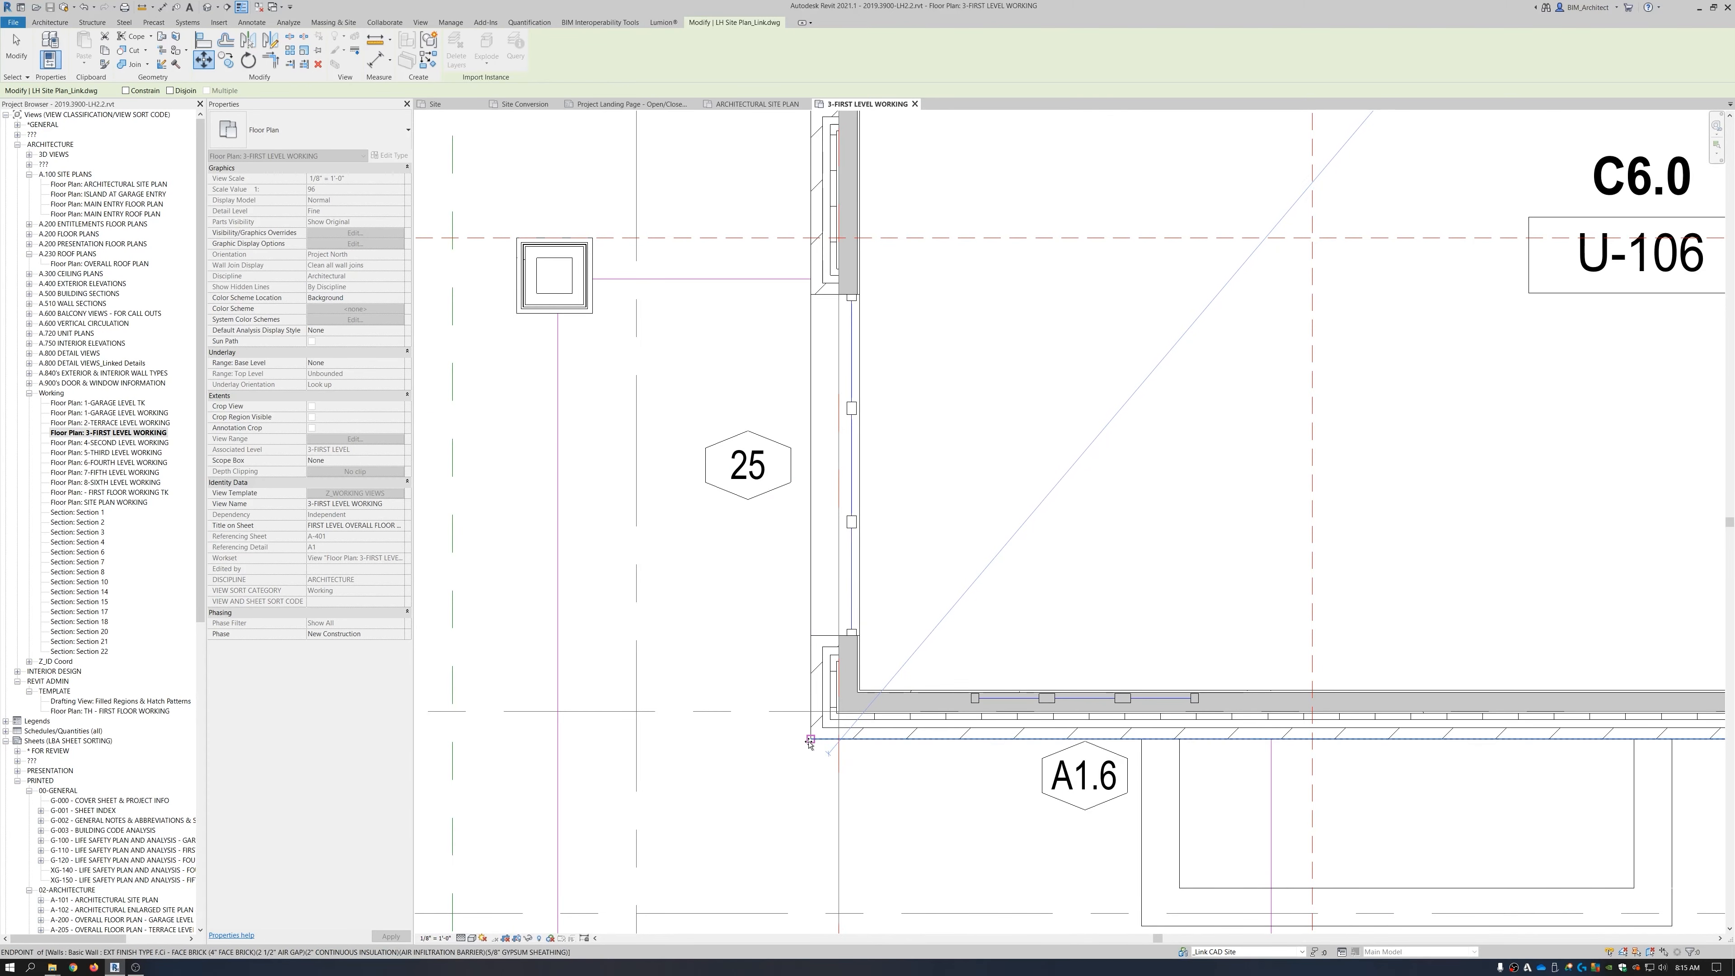
{"action": "left_click", "coordinate": [813, 737]}
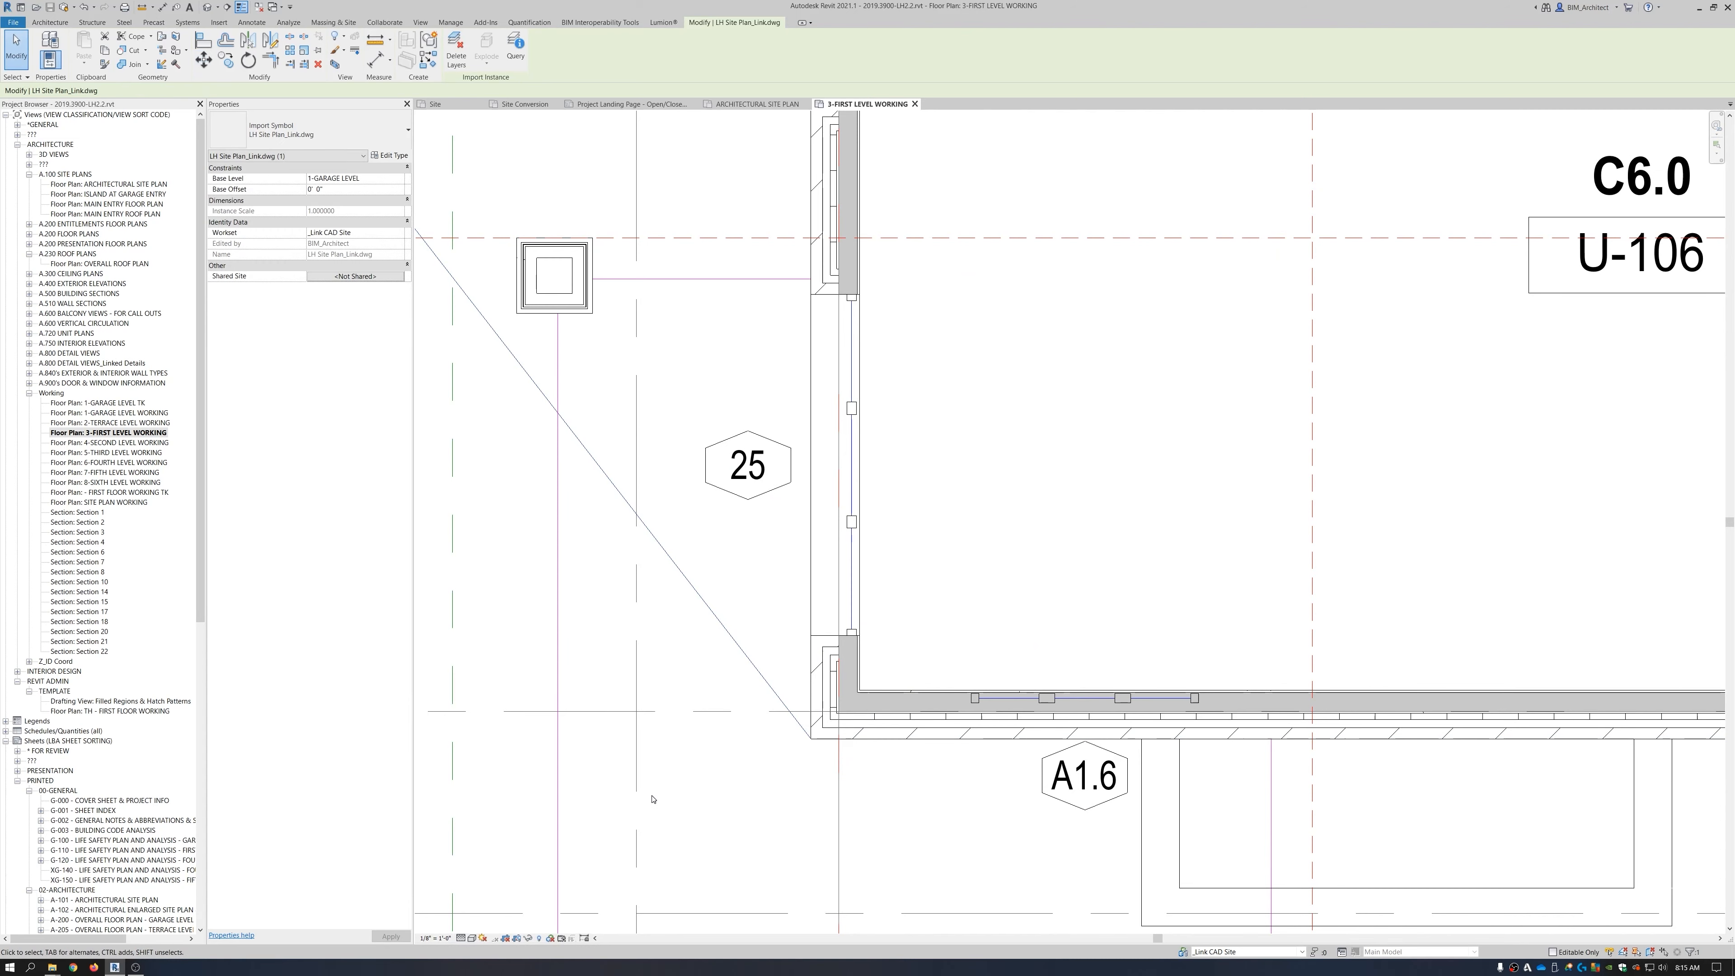
Change the 3-FIRST LEVEL WORKING plan's view template from Z_WORKING VIEWS to <None>.
{"action": "scroll", "coordinate": [655, 796], "scroll_direction": "down", "scroll_amount": 10}
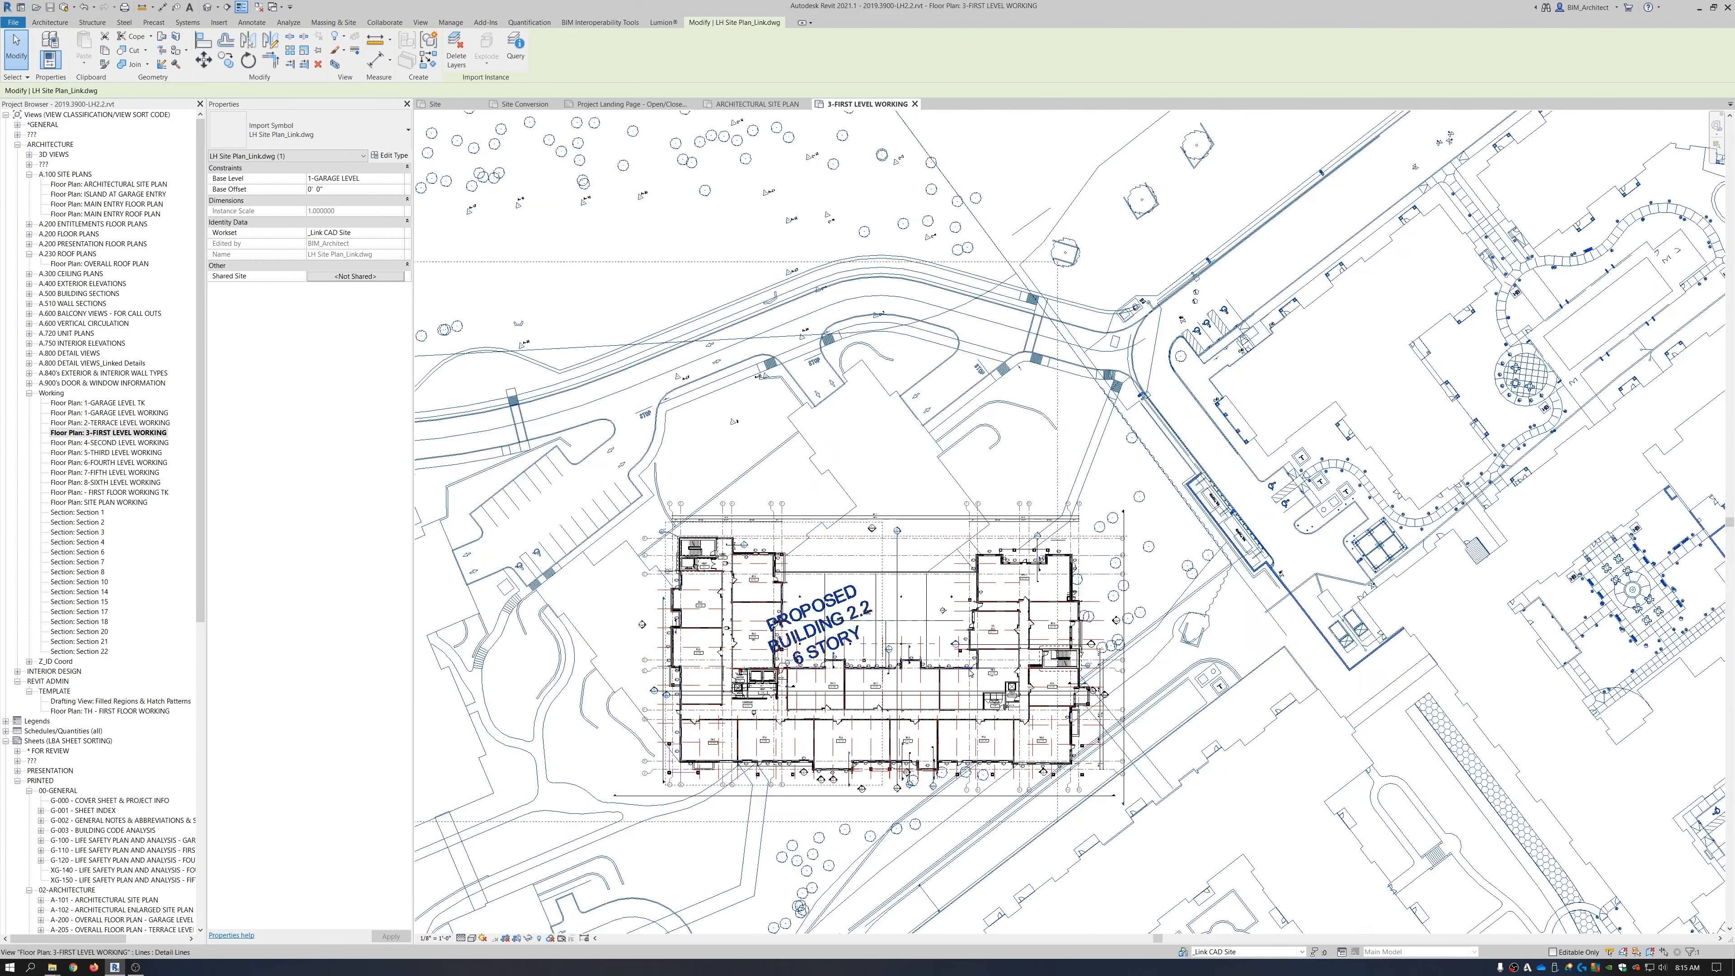
{"action": "key", "text": "Escape"}
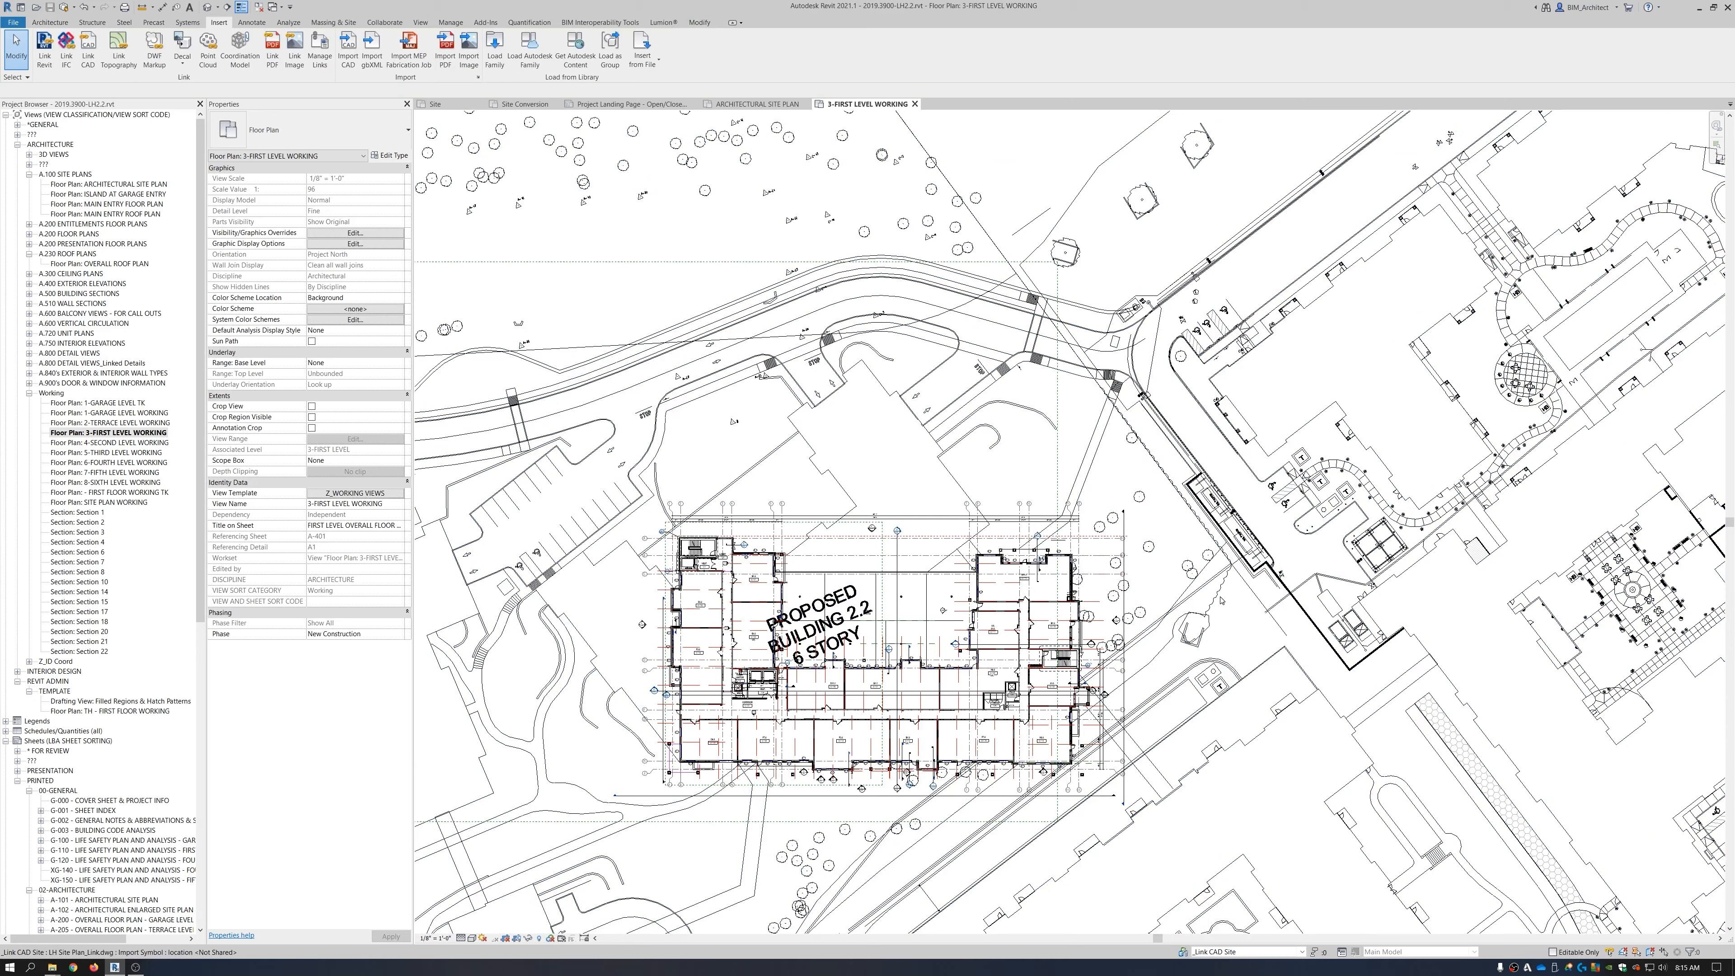
{"action": "scroll", "coordinate": [876, 478], "scroll_direction": "down", "scroll_amount": 3}
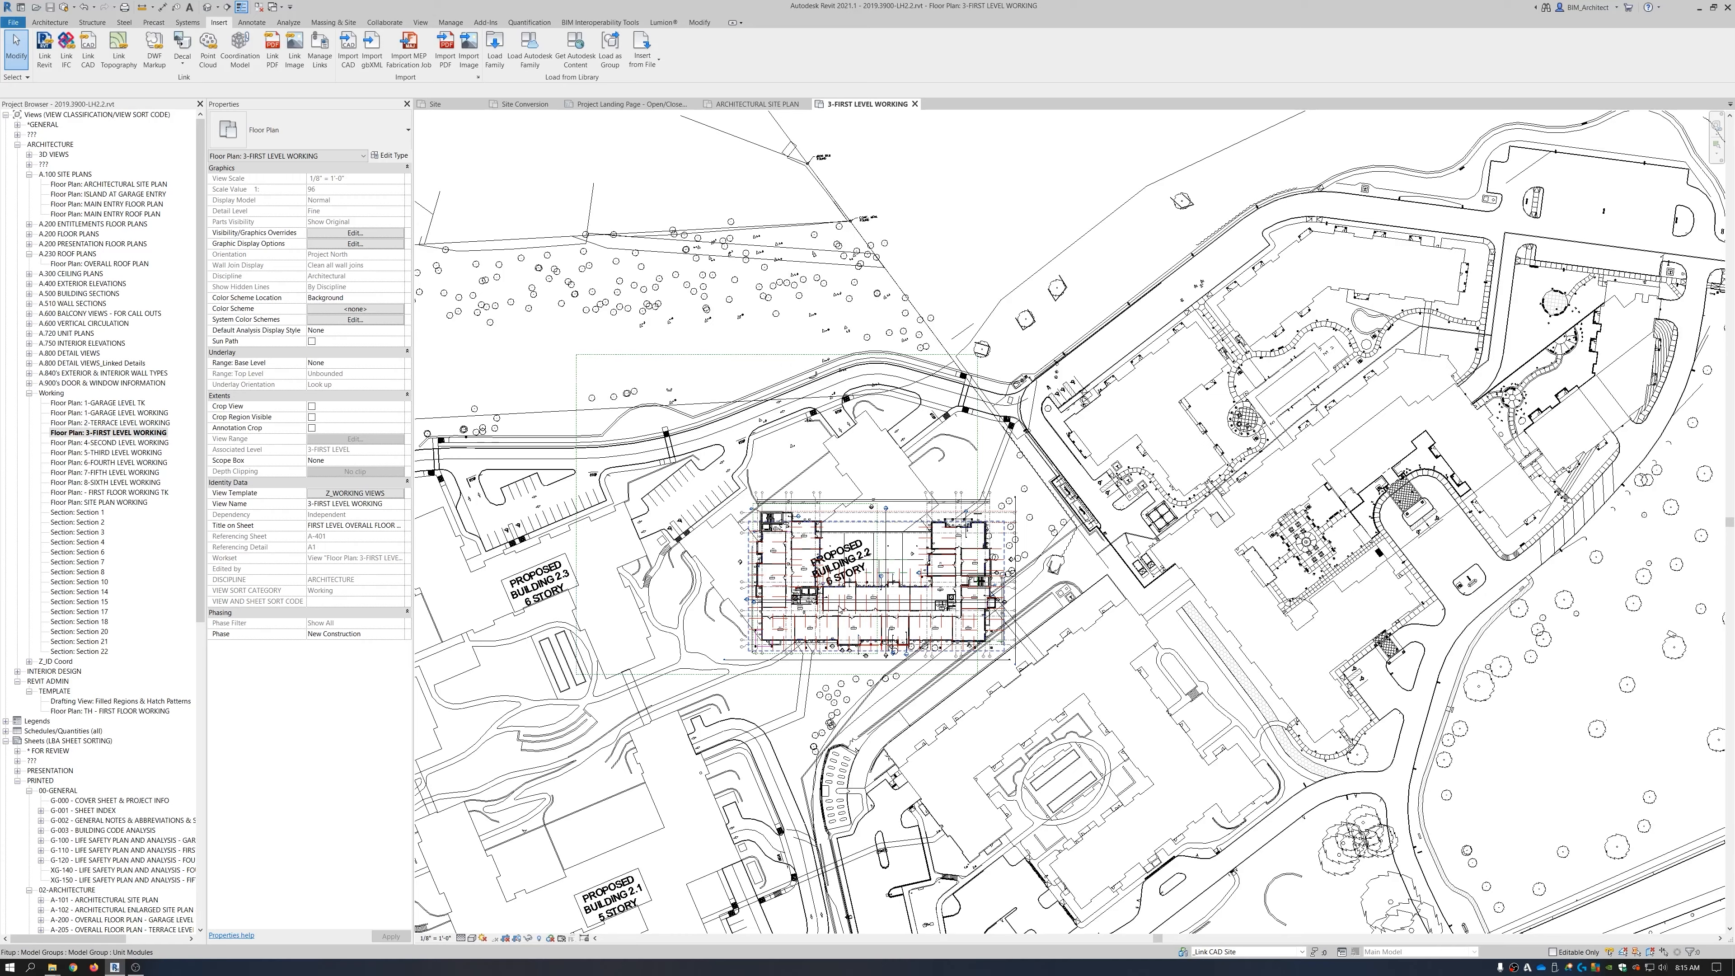
{"action": "scroll", "coordinate": [844, 601], "scroll_direction": "up", "scroll_amount": 2}
{"action": "left_click", "coordinate": [471, 938]}
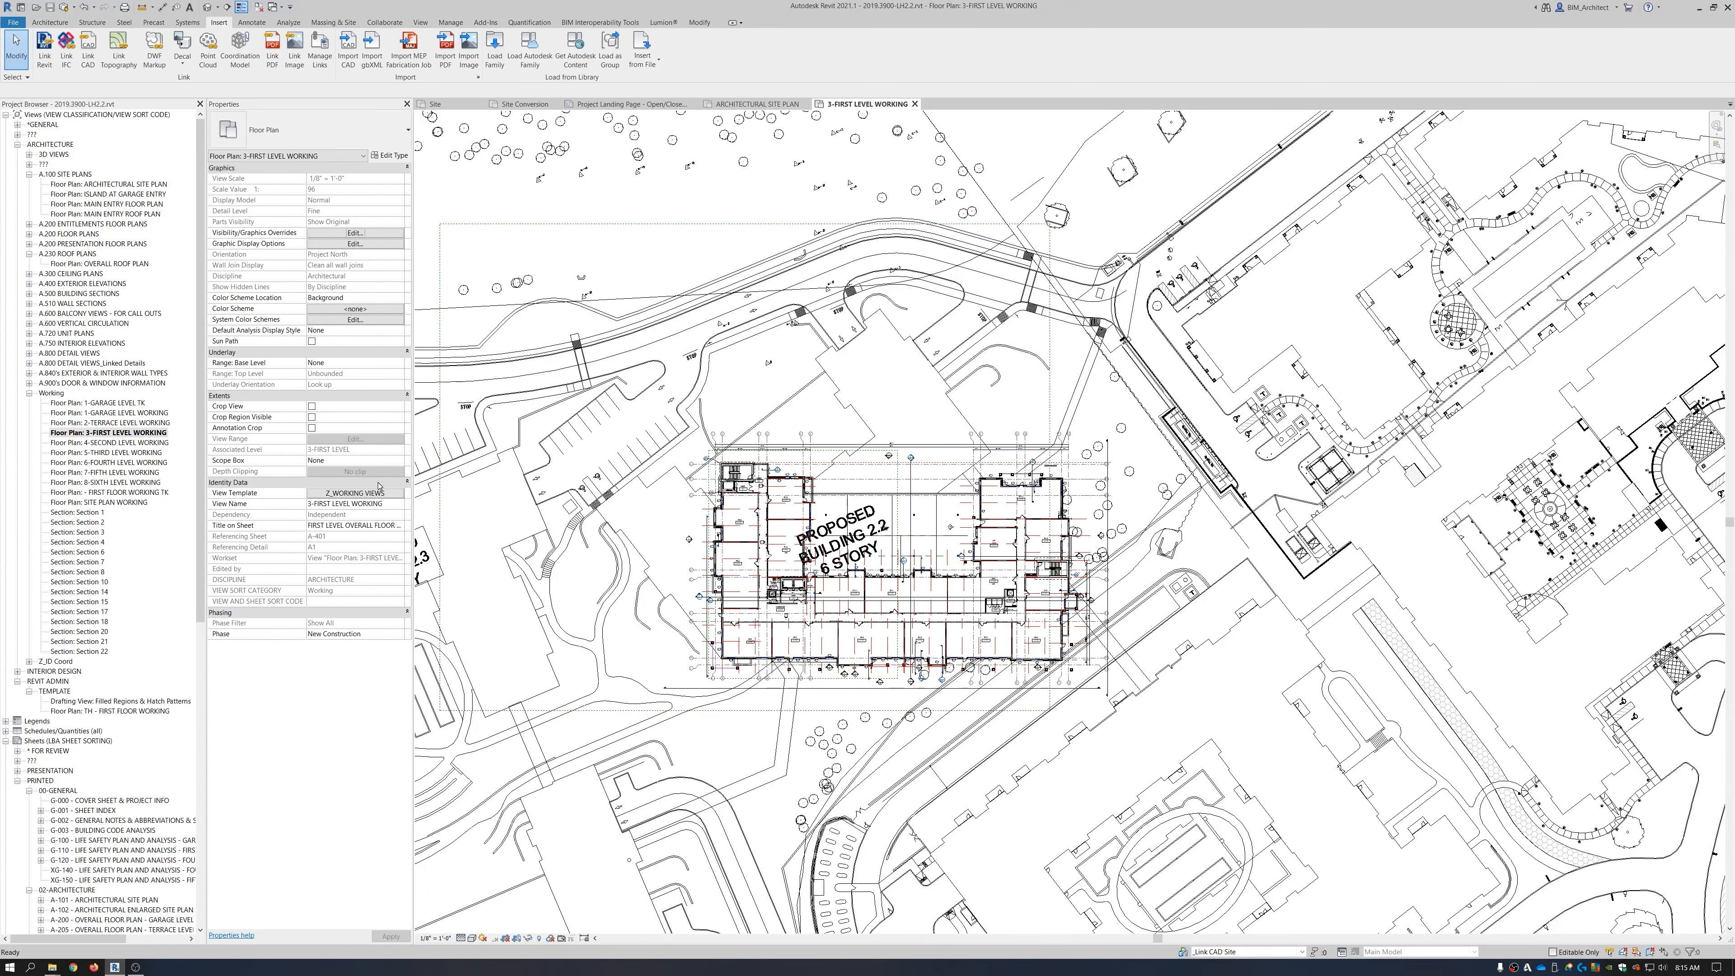
{"action": "left_click", "coordinate": [385, 493]}
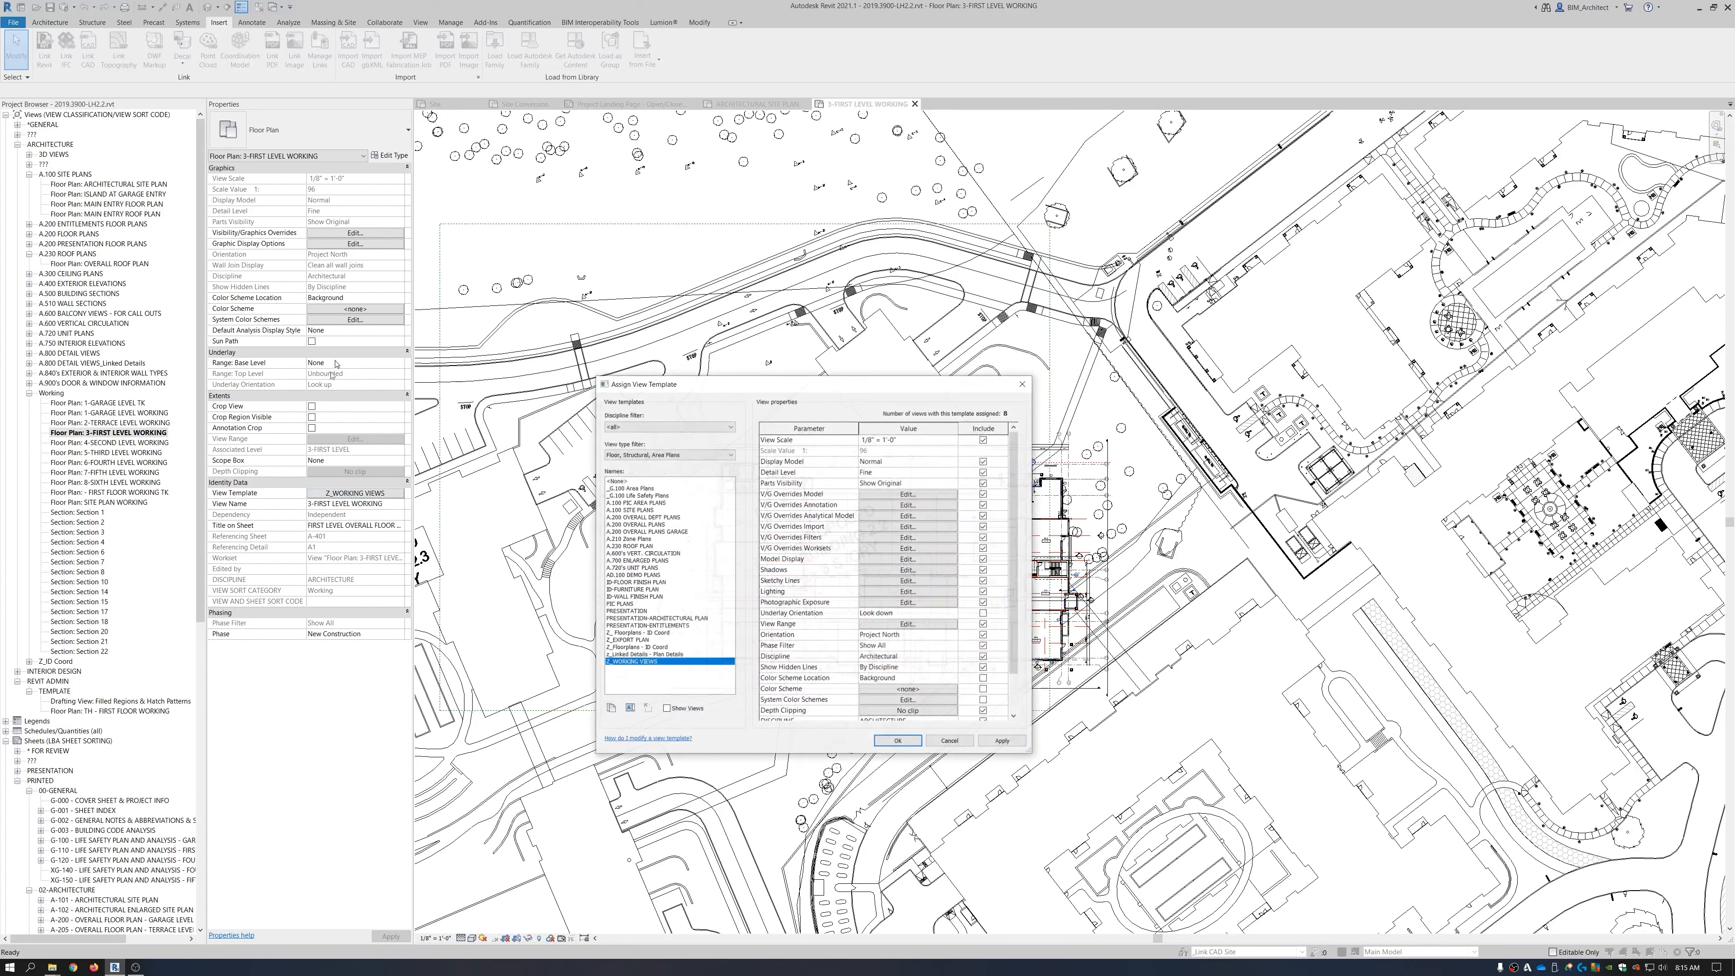
{"action": "left_click", "coordinate": [623, 481]}
{"action": "left_click", "coordinate": [899, 741]}
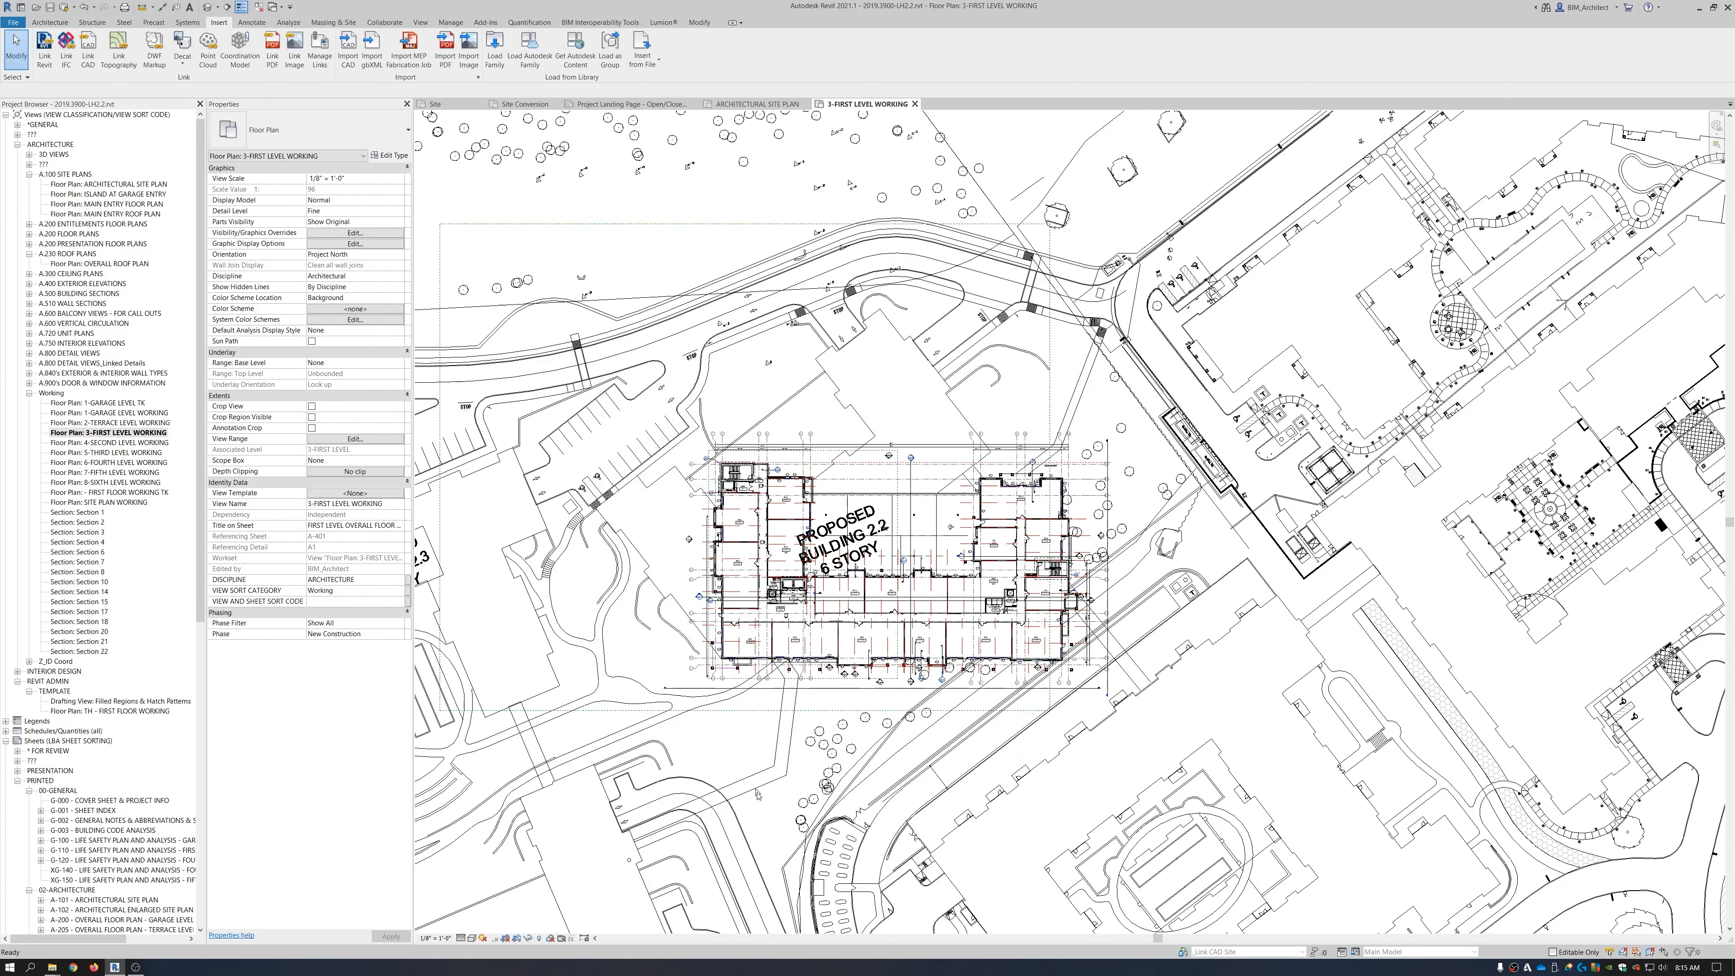
Switch the first-level plan to Wireframe and zoom in on Building 2.2.
{"action": "left_click", "coordinate": [472, 939]}
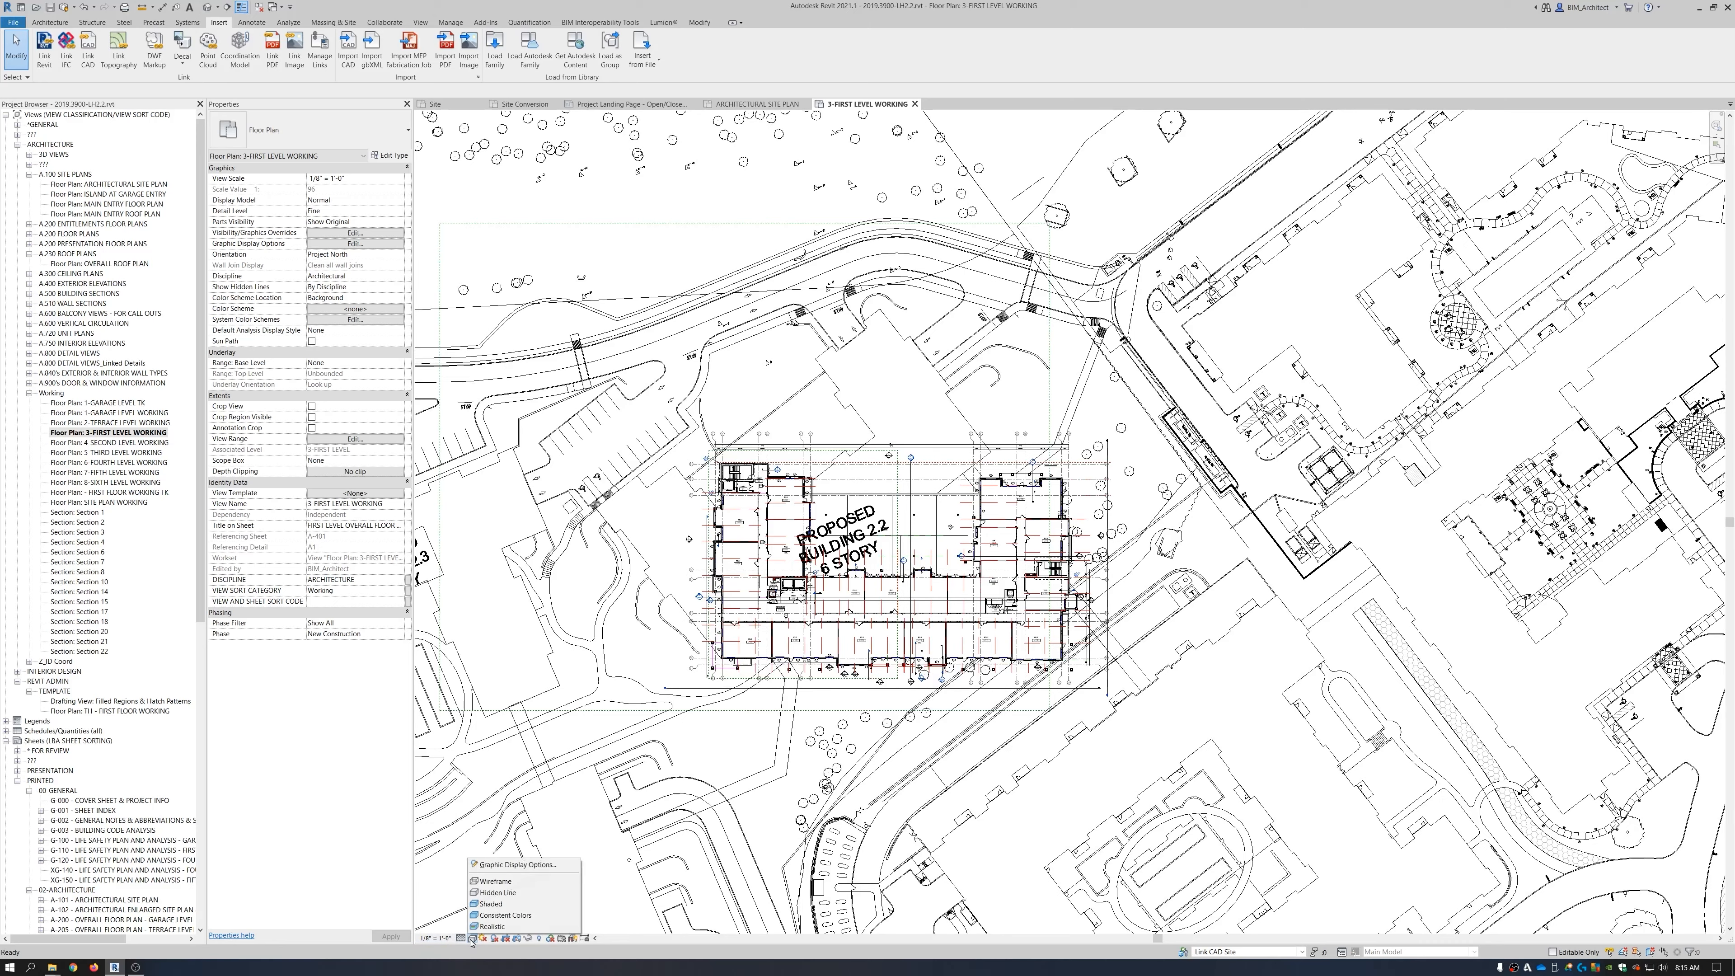
{"action": "left_click", "coordinate": [482, 883]}
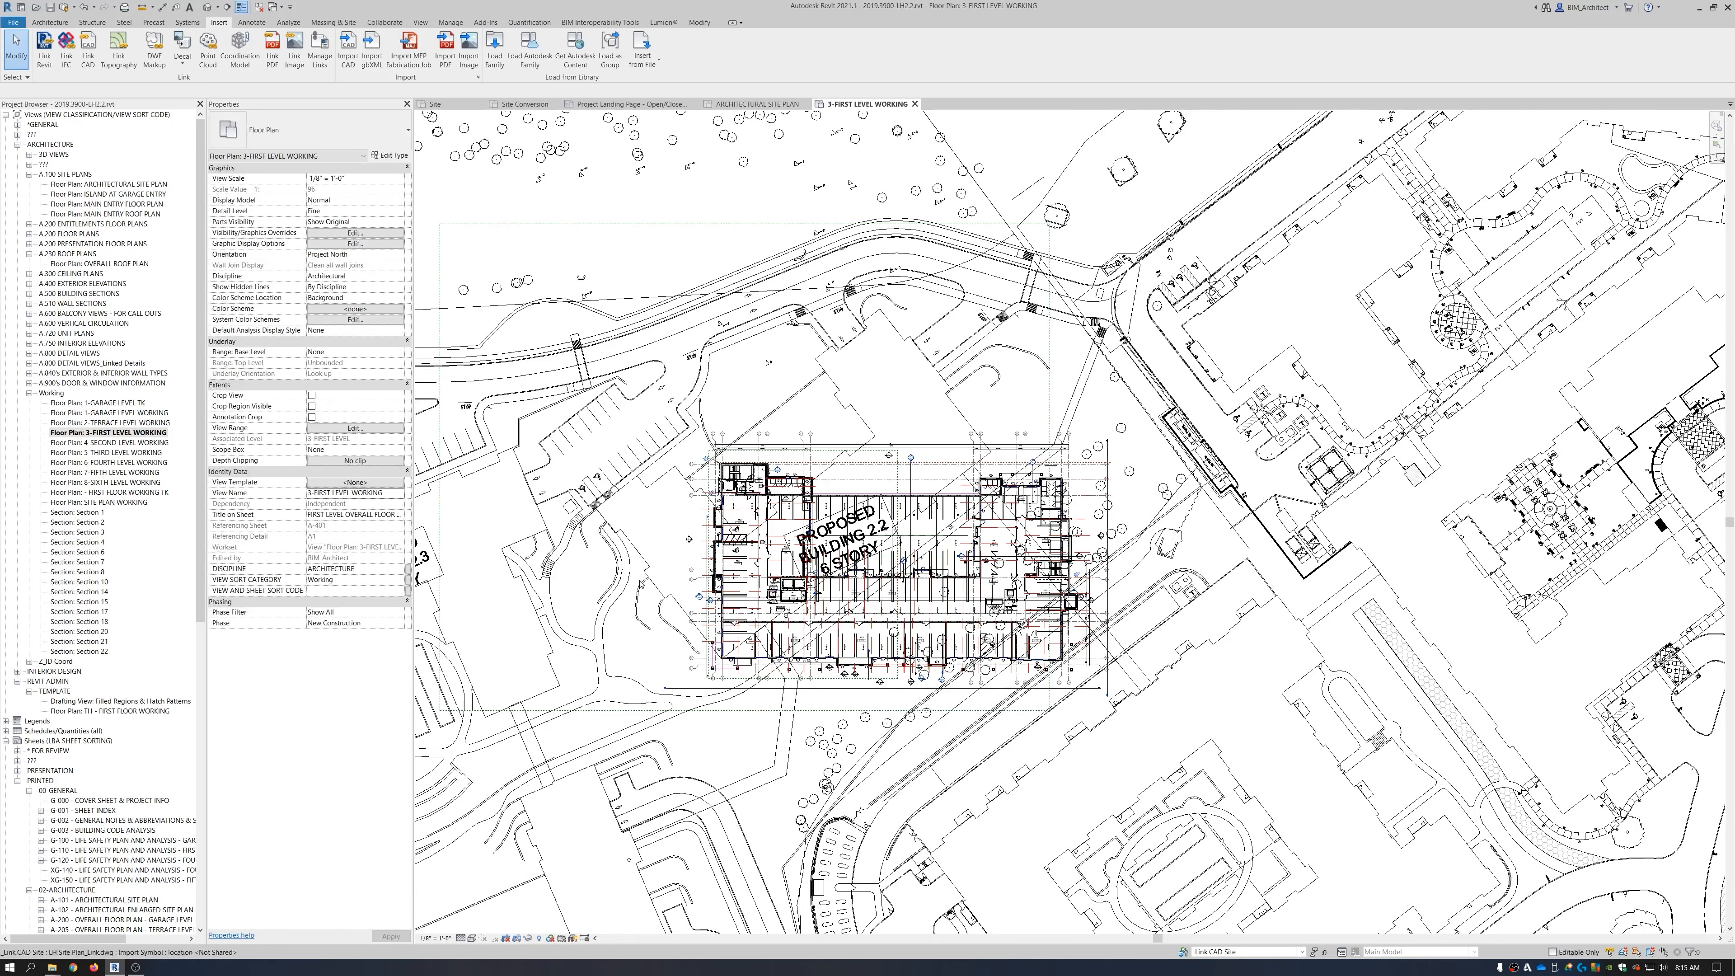
{"action": "scroll", "coordinate": [640, 584], "scroll_direction": "up", "scroll_amount": 3}
{"action": "middle_click_drag", "start_coordinate": [738, 553], "coordinate": [634, 595]}
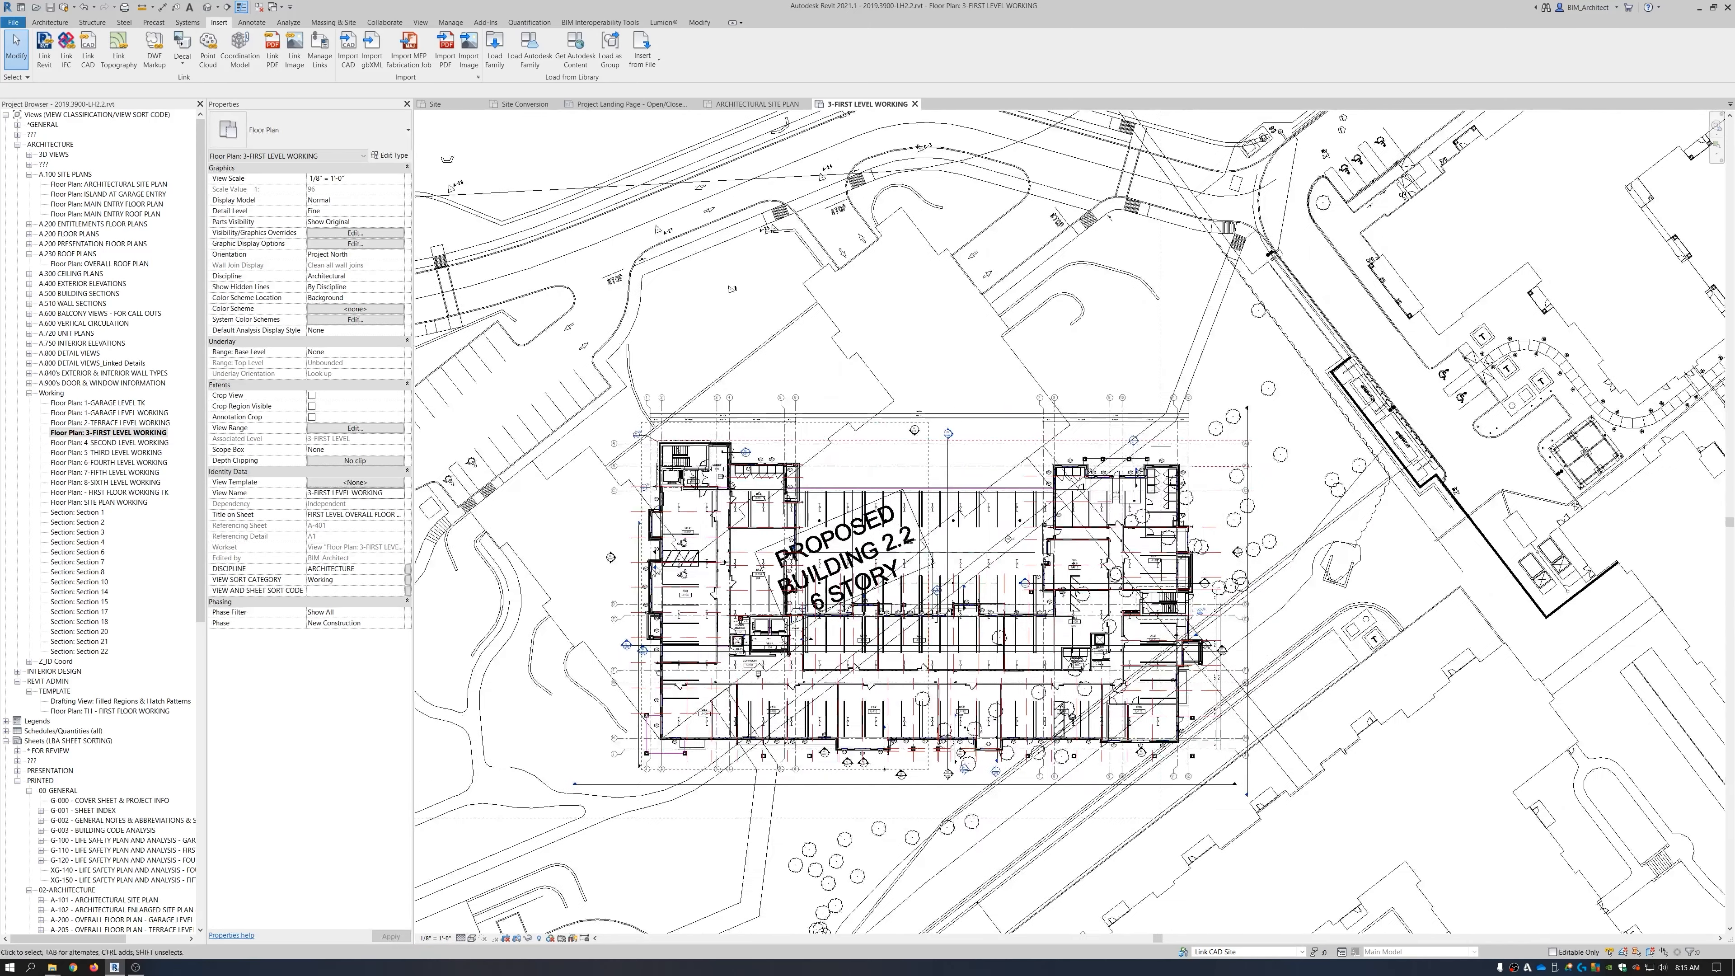
Check the linked site plan selection, then start the dimension tool with DI.
{"action": "left_click", "coordinate": [997, 318]}
{"action": "key", "text": "Escape"}
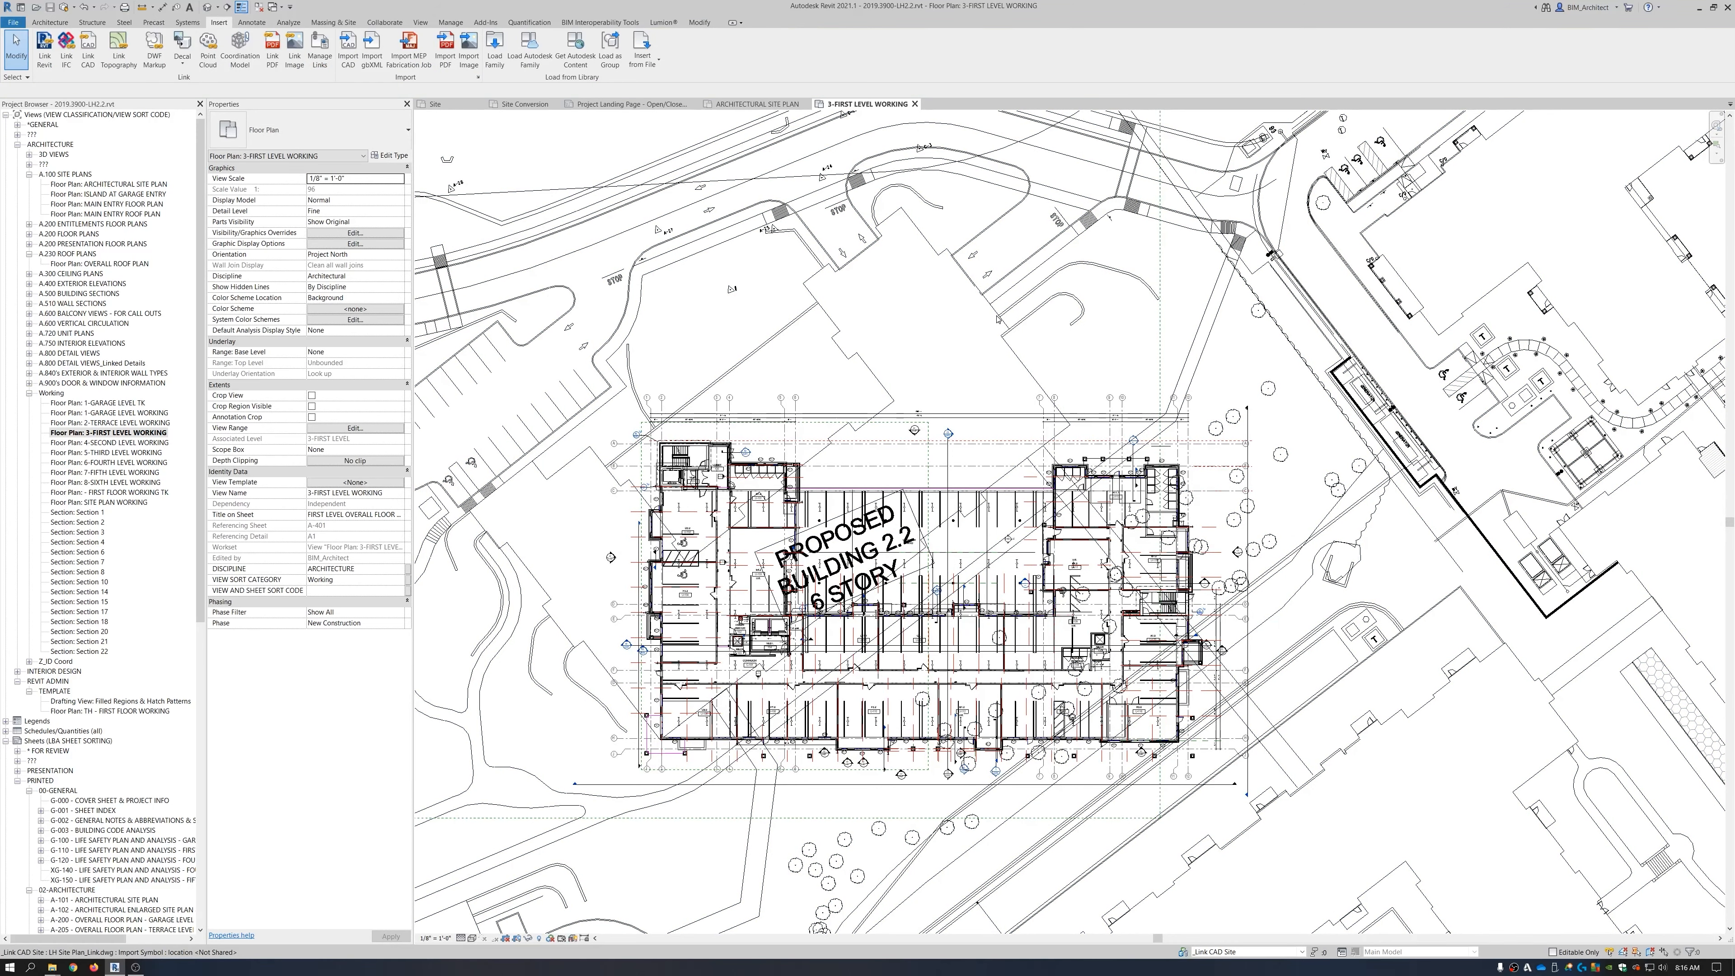
{"action": "key", "text": "d"}
{"action": "key", "text": "i"}
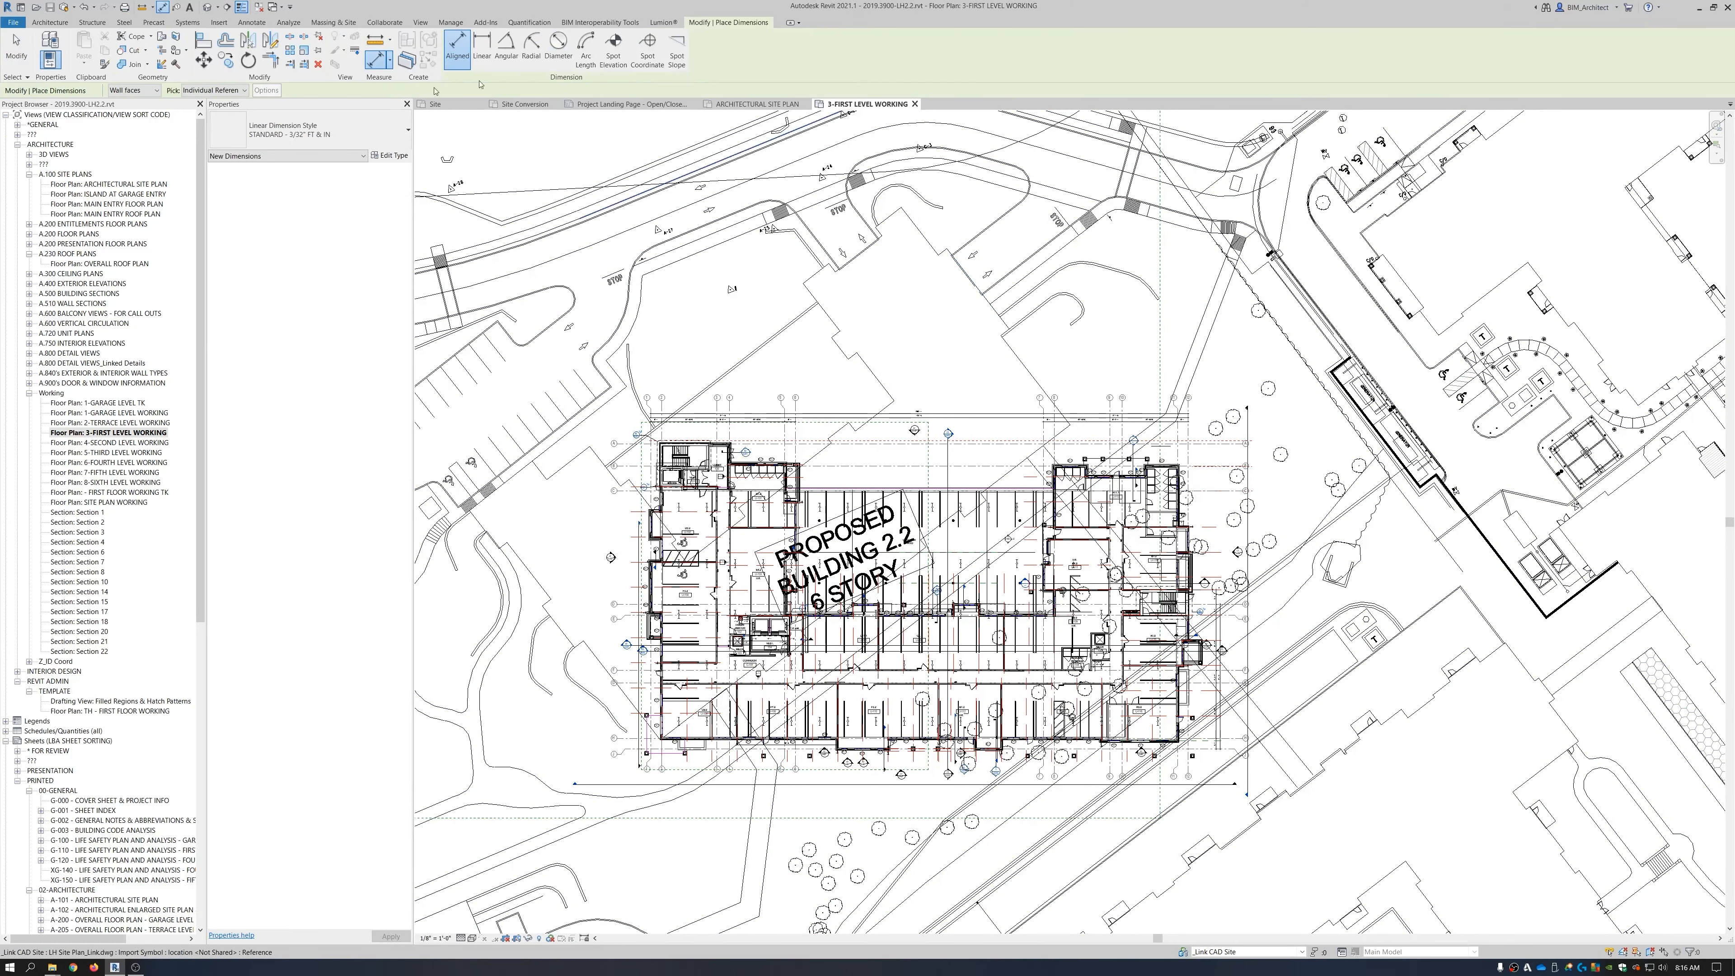
Place a 37.53° angular dimension between the building wall and the site plan's diagonal line.
{"action": "left_click", "coordinate": [505, 48]}
{"action": "scroll", "coordinate": [691, 774], "scroll_direction": "up", "scroll_amount": 1}
{"action": "scroll", "coordinate": [687, 726], "scroll_direction": "up", "scroll_amount": 6}
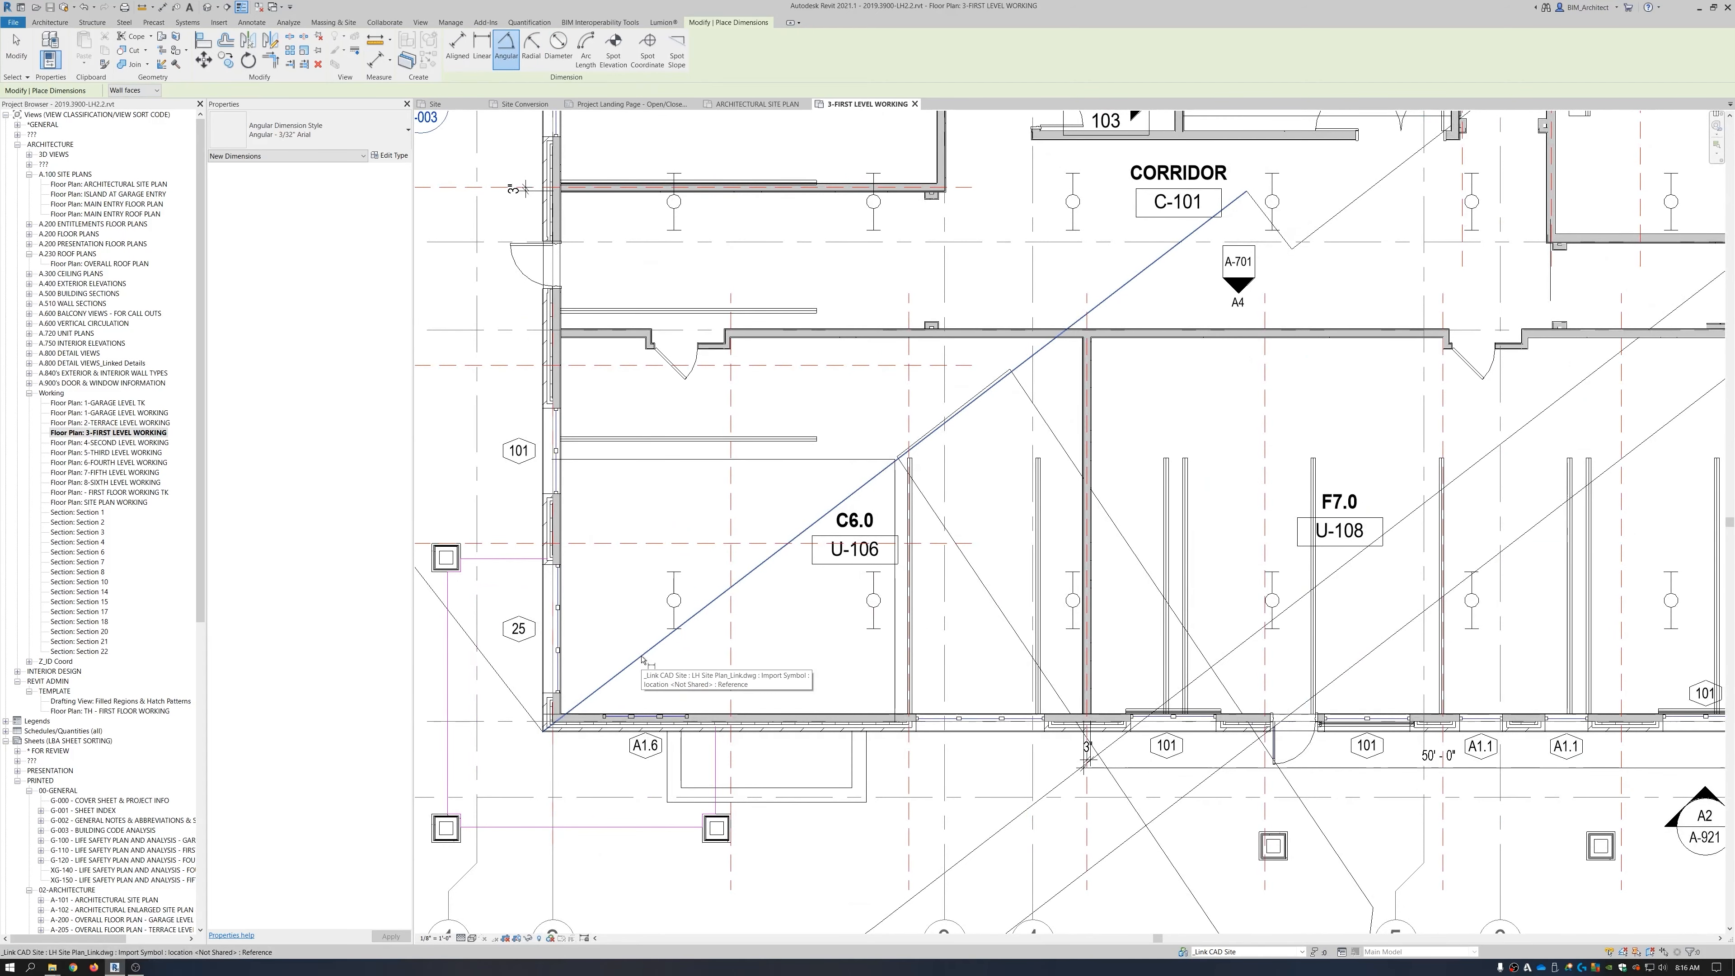
{"action": "scroll", "coordinate": [600, 744], "scroll_direction": "up", "scroll_amount": 5}
{"action": "left_click", "coordinate": [623, 711]}
{"action": "scroll", "coordinate": [623, 710], "scroll_direction": "down", "scroll_amount": 3}
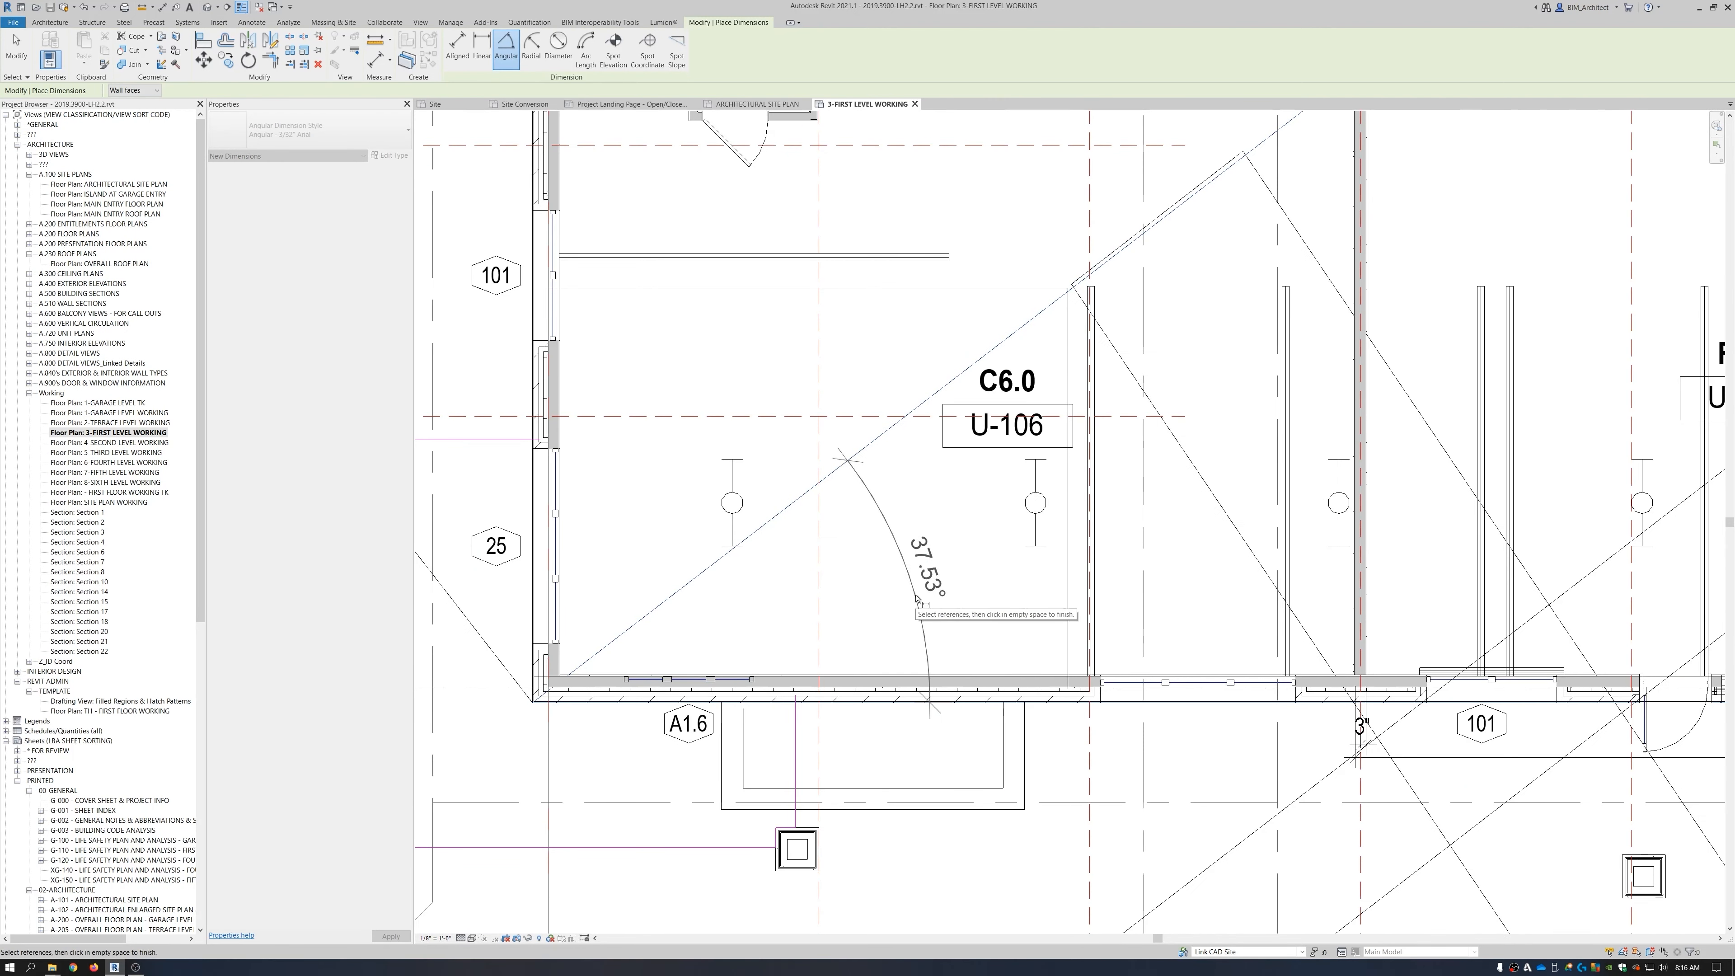
{"action": "left_click", "coordinate": [917, 599]}
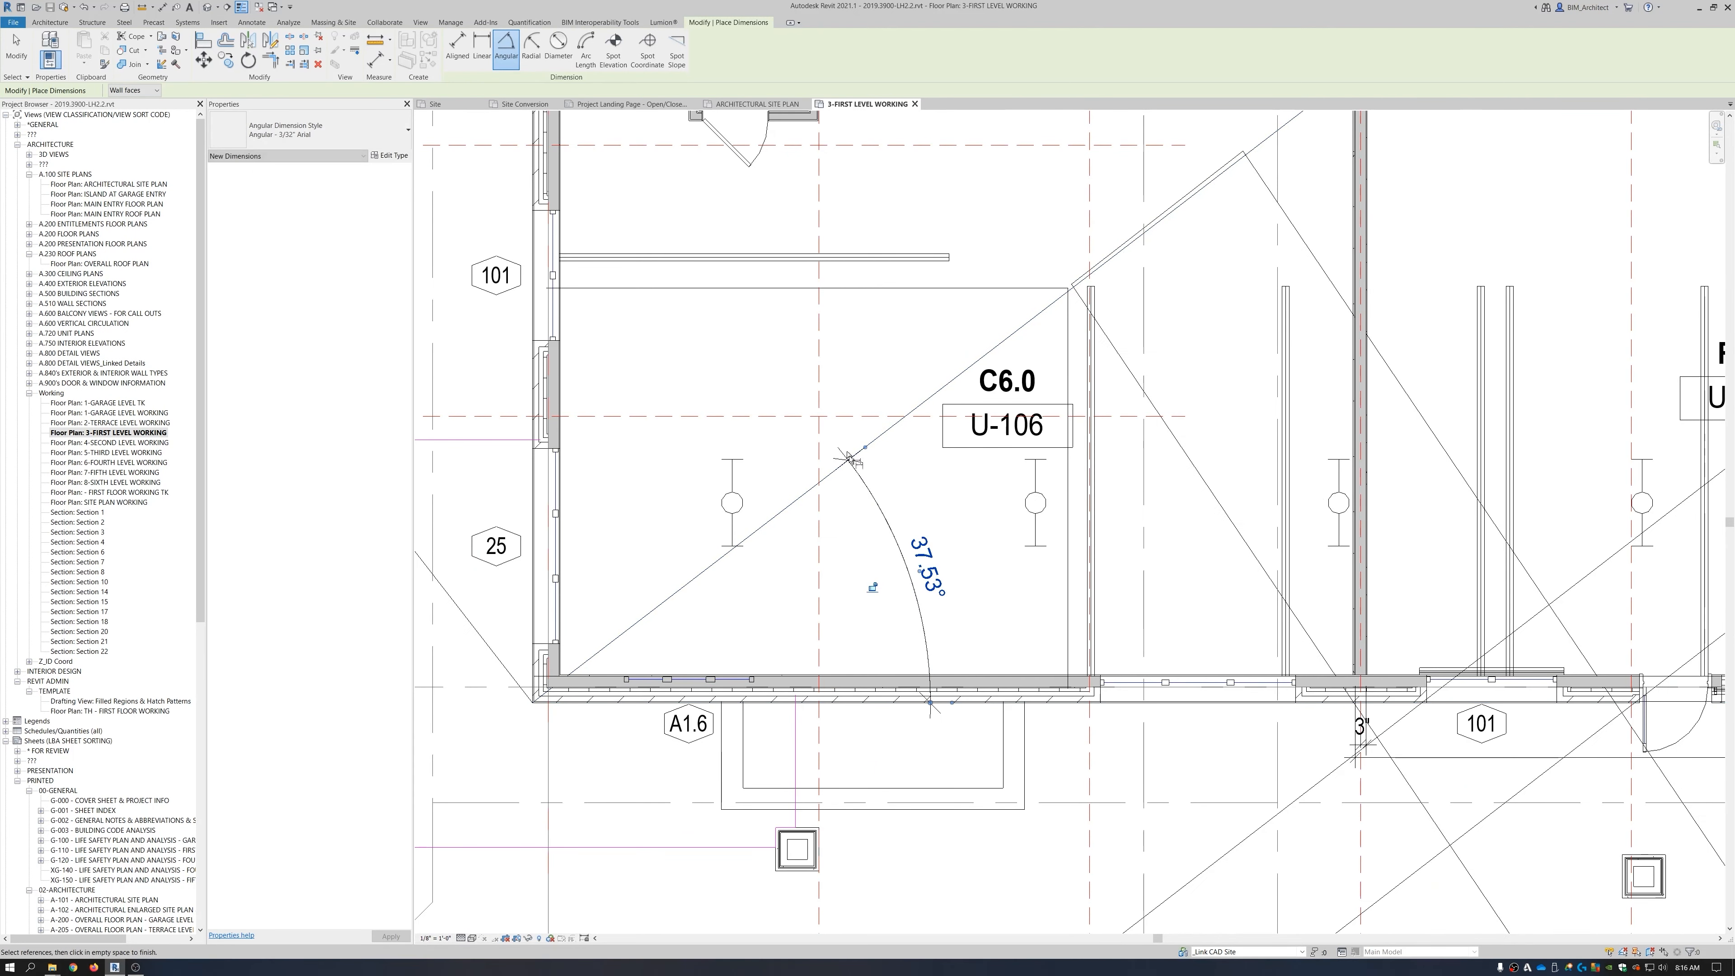
{"action": "left_click", "coordinate": [992, 609]}
{"action": "key", "text": "Escape"}
{"action": "key", "text": "Escape"}
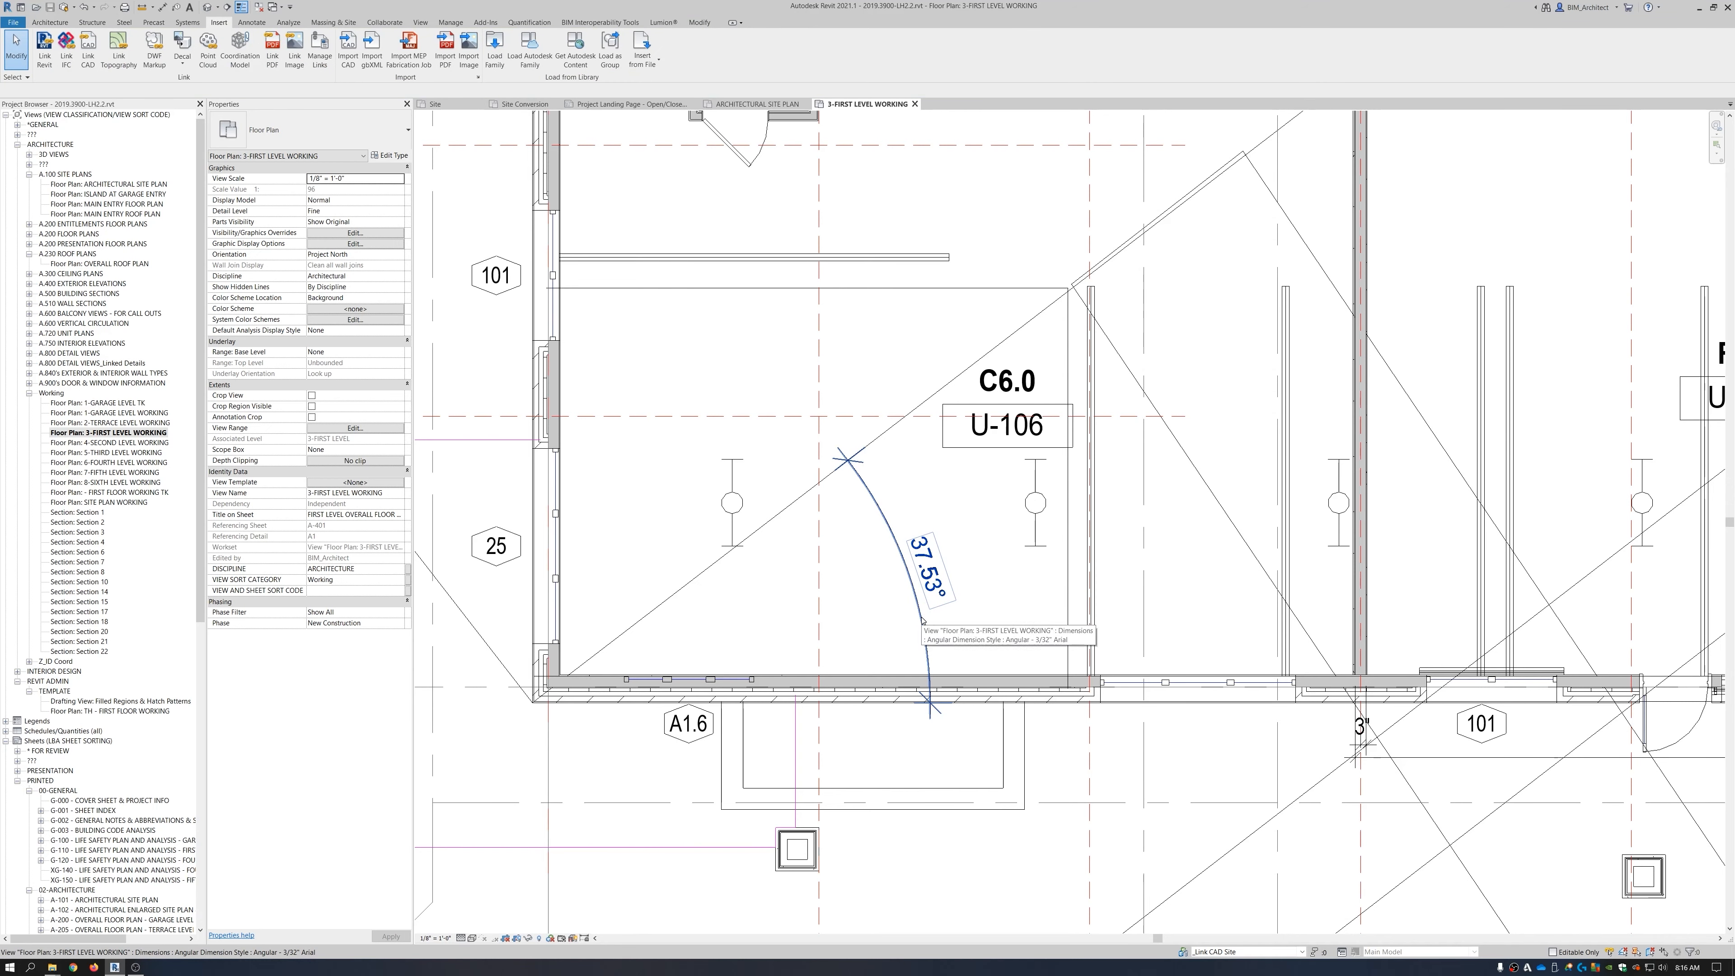
Delete the angular dimension and rotate the linked site DWG 37.53° about the wall corner.
{"action": "left_click", "coordinate": [921, 619]}
{"action": "key", "text": "Delete"}
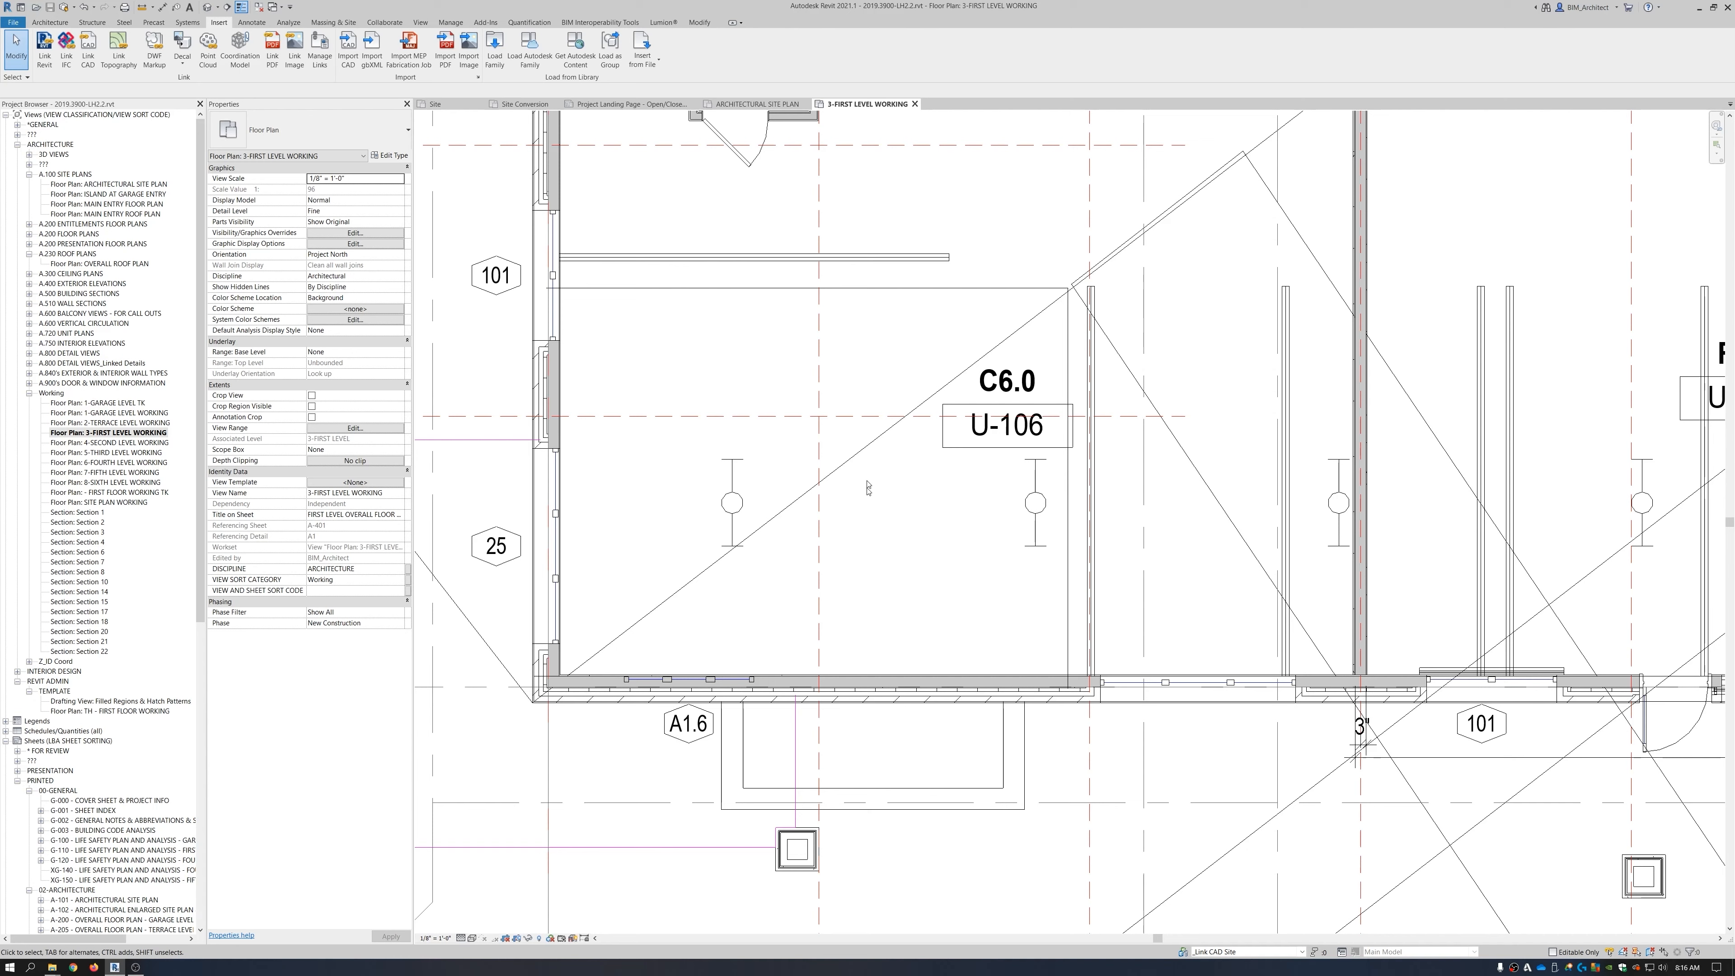
{"action": "left_click", "coordinate": [890, 505]}
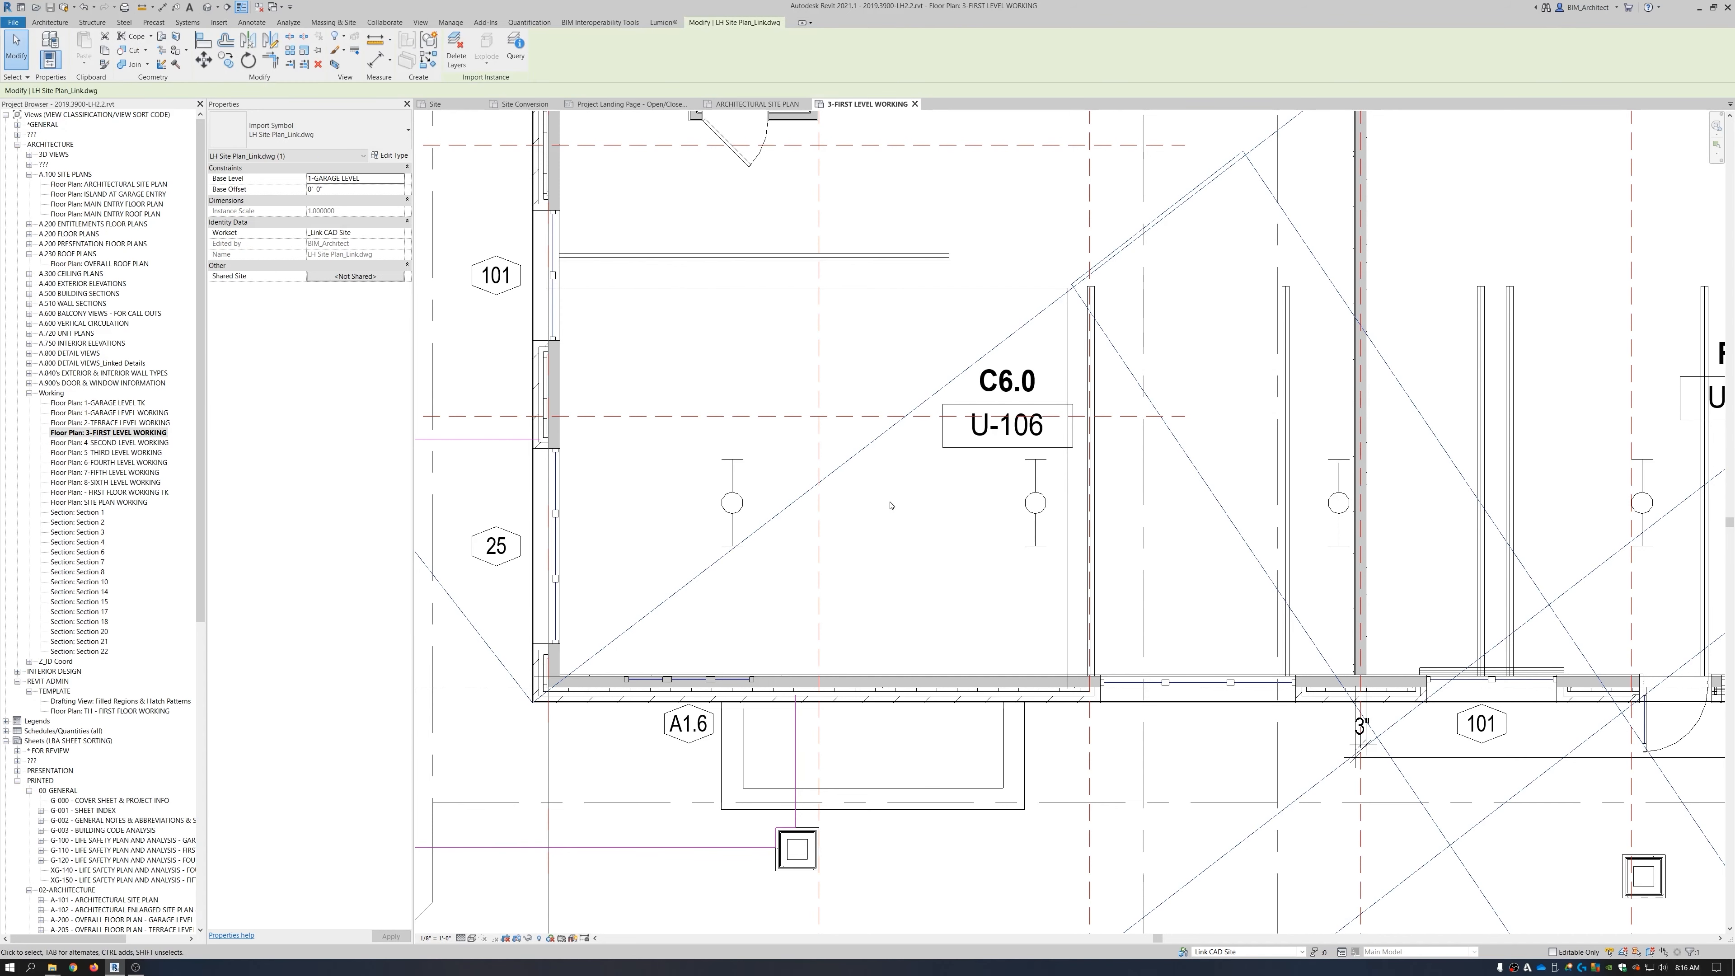
{"action": "key", "text": "r"}
{"action": "key", "text": "o"}
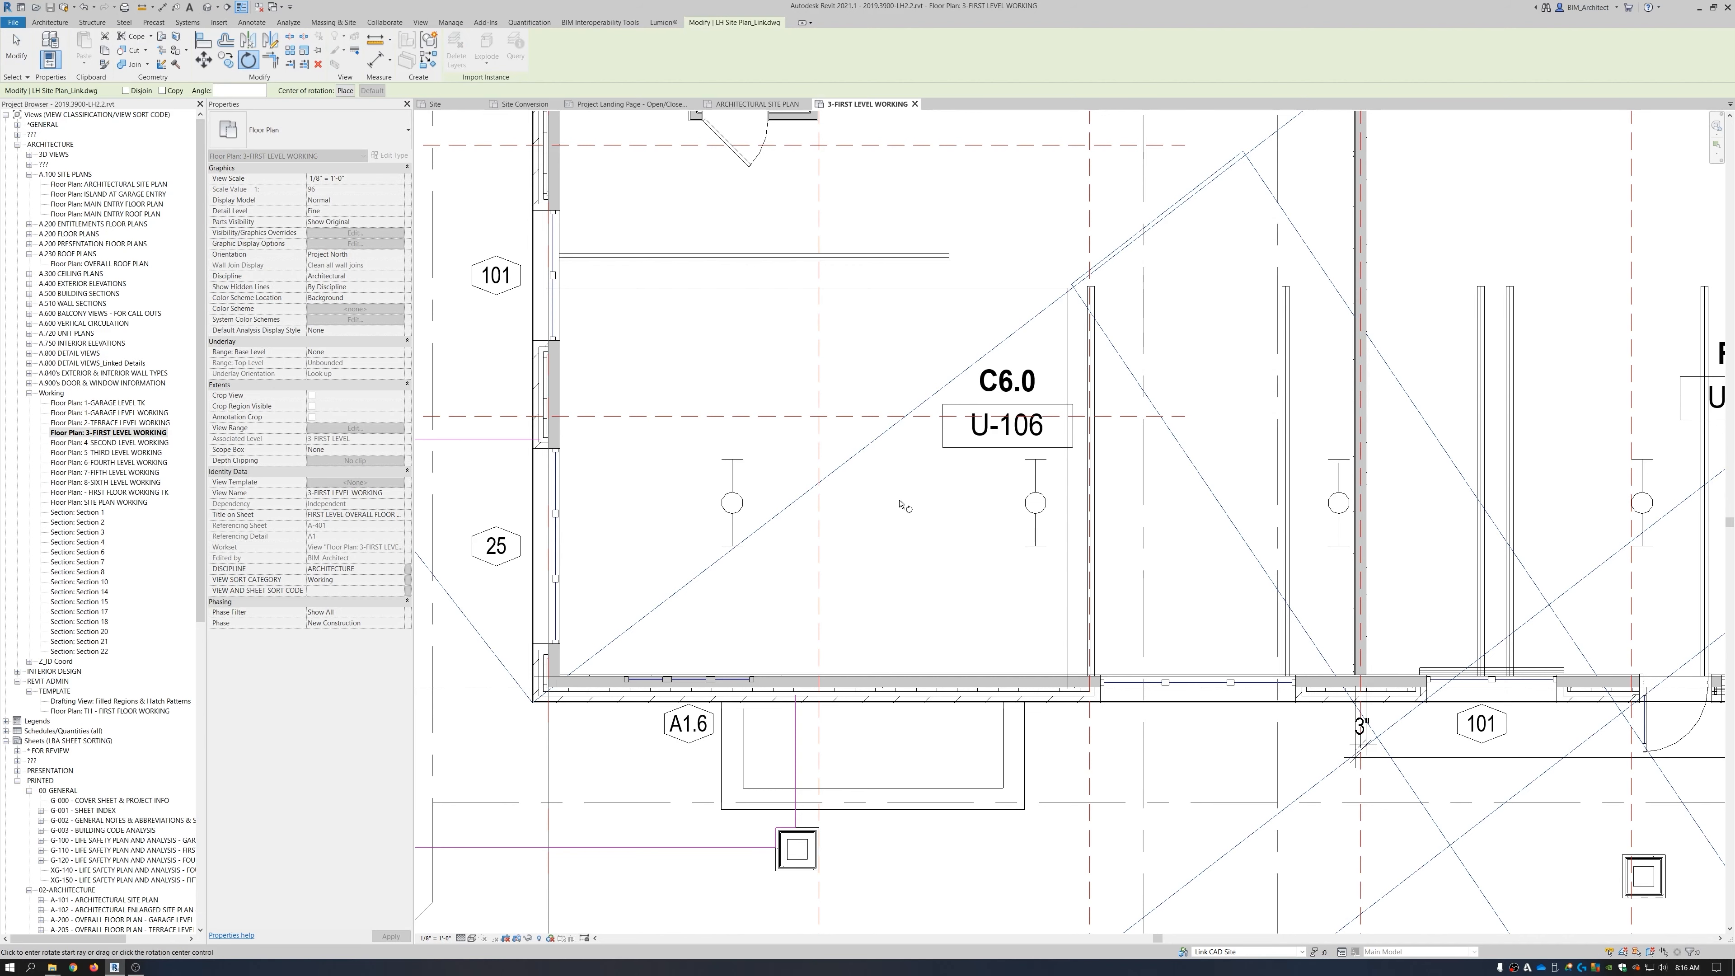
{"action": "mouse_move", "coordinate": [627, 637]}
{"action": "left_mouse_down"}
{"action": "mouse_move", "coordinate": [515, 716]}
{"action": "mouse_move", "coordinate": [531, 702]}
{"action": "left_mouse_up"}
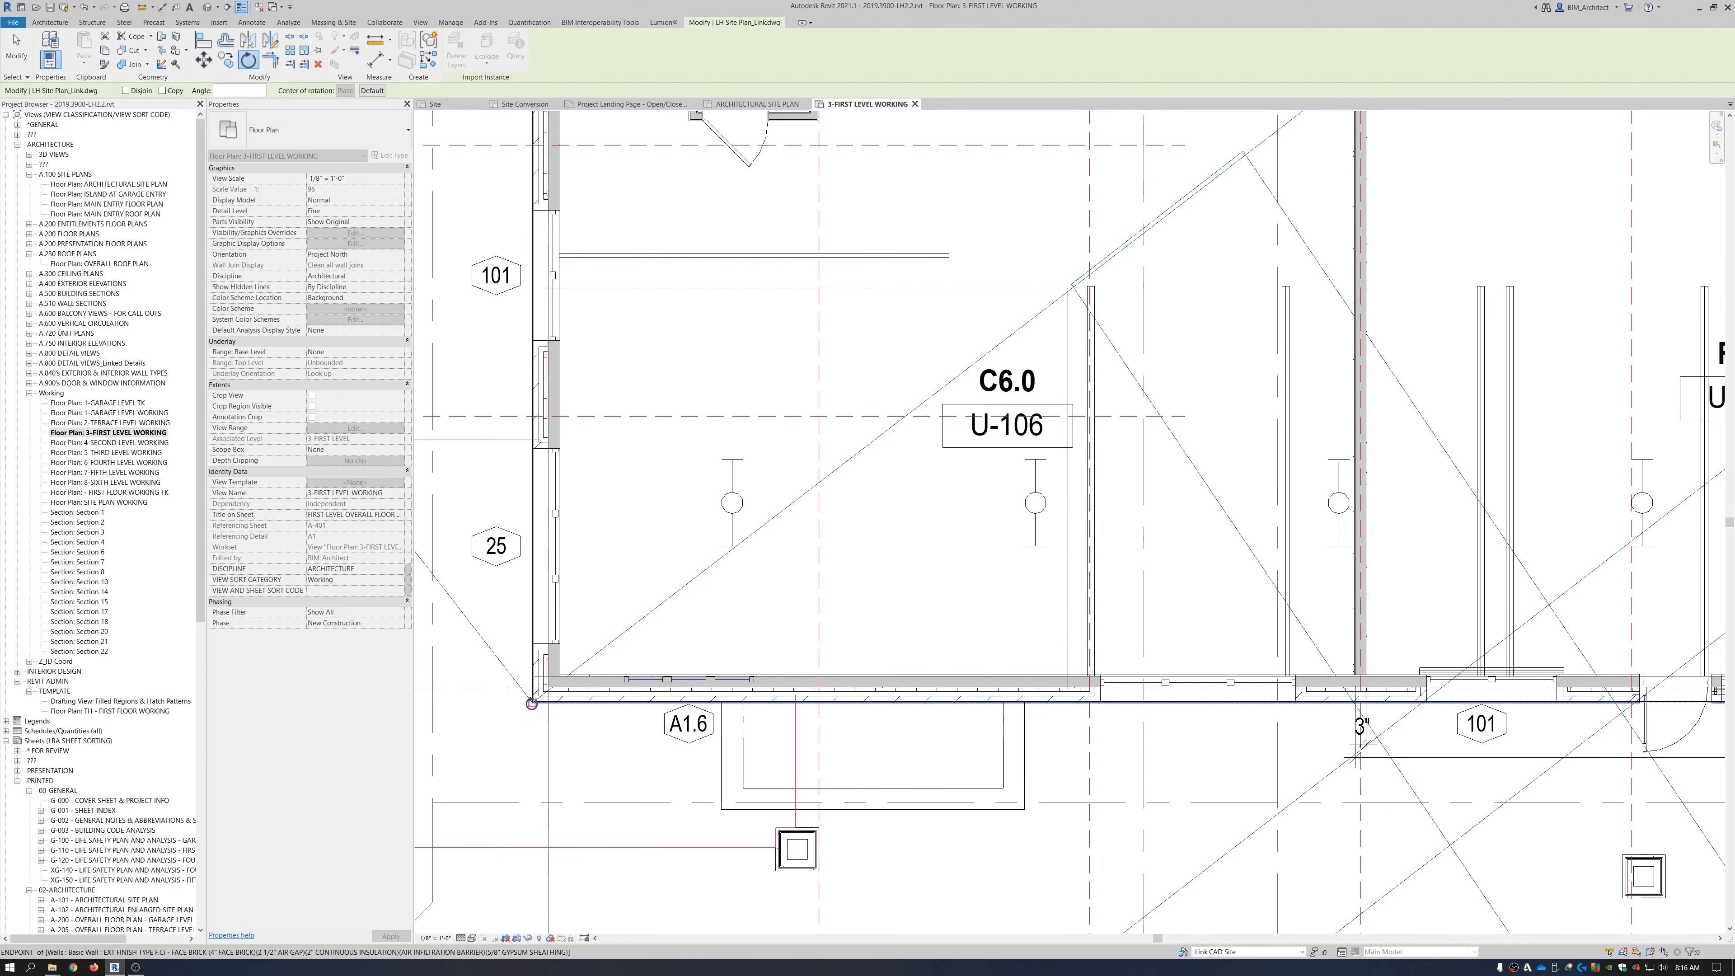
{"action": "left_click", "coordinate": [697, 581]}
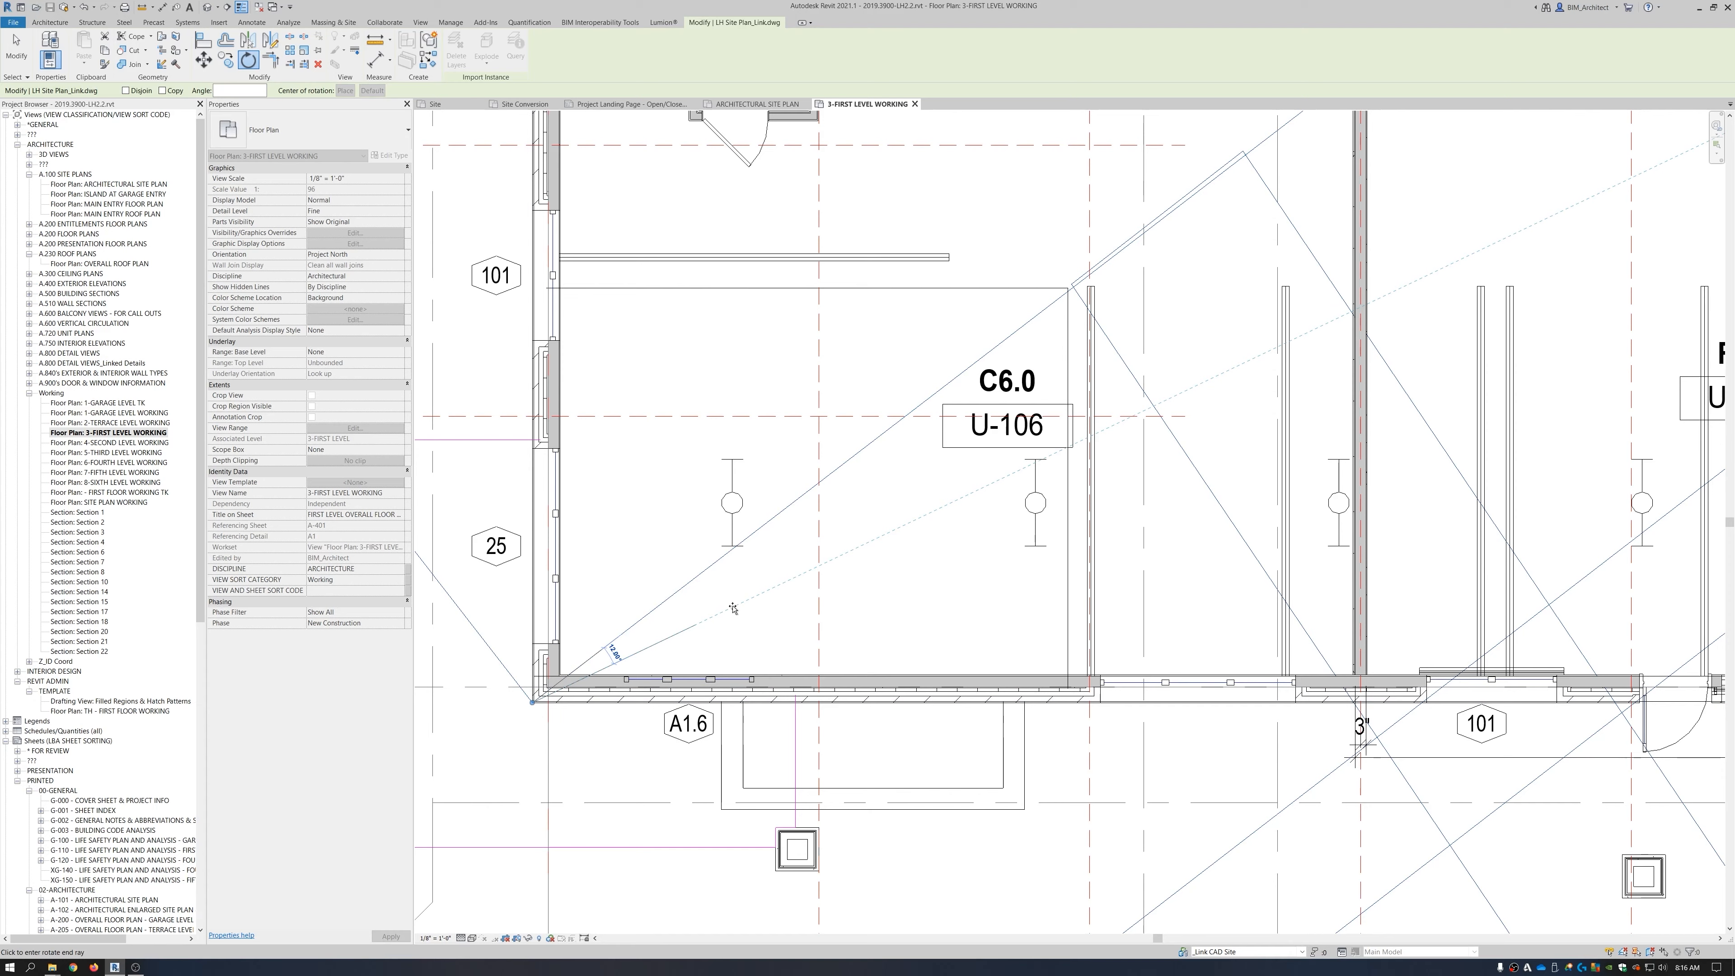
{"action": "type", "text": "37.53"}
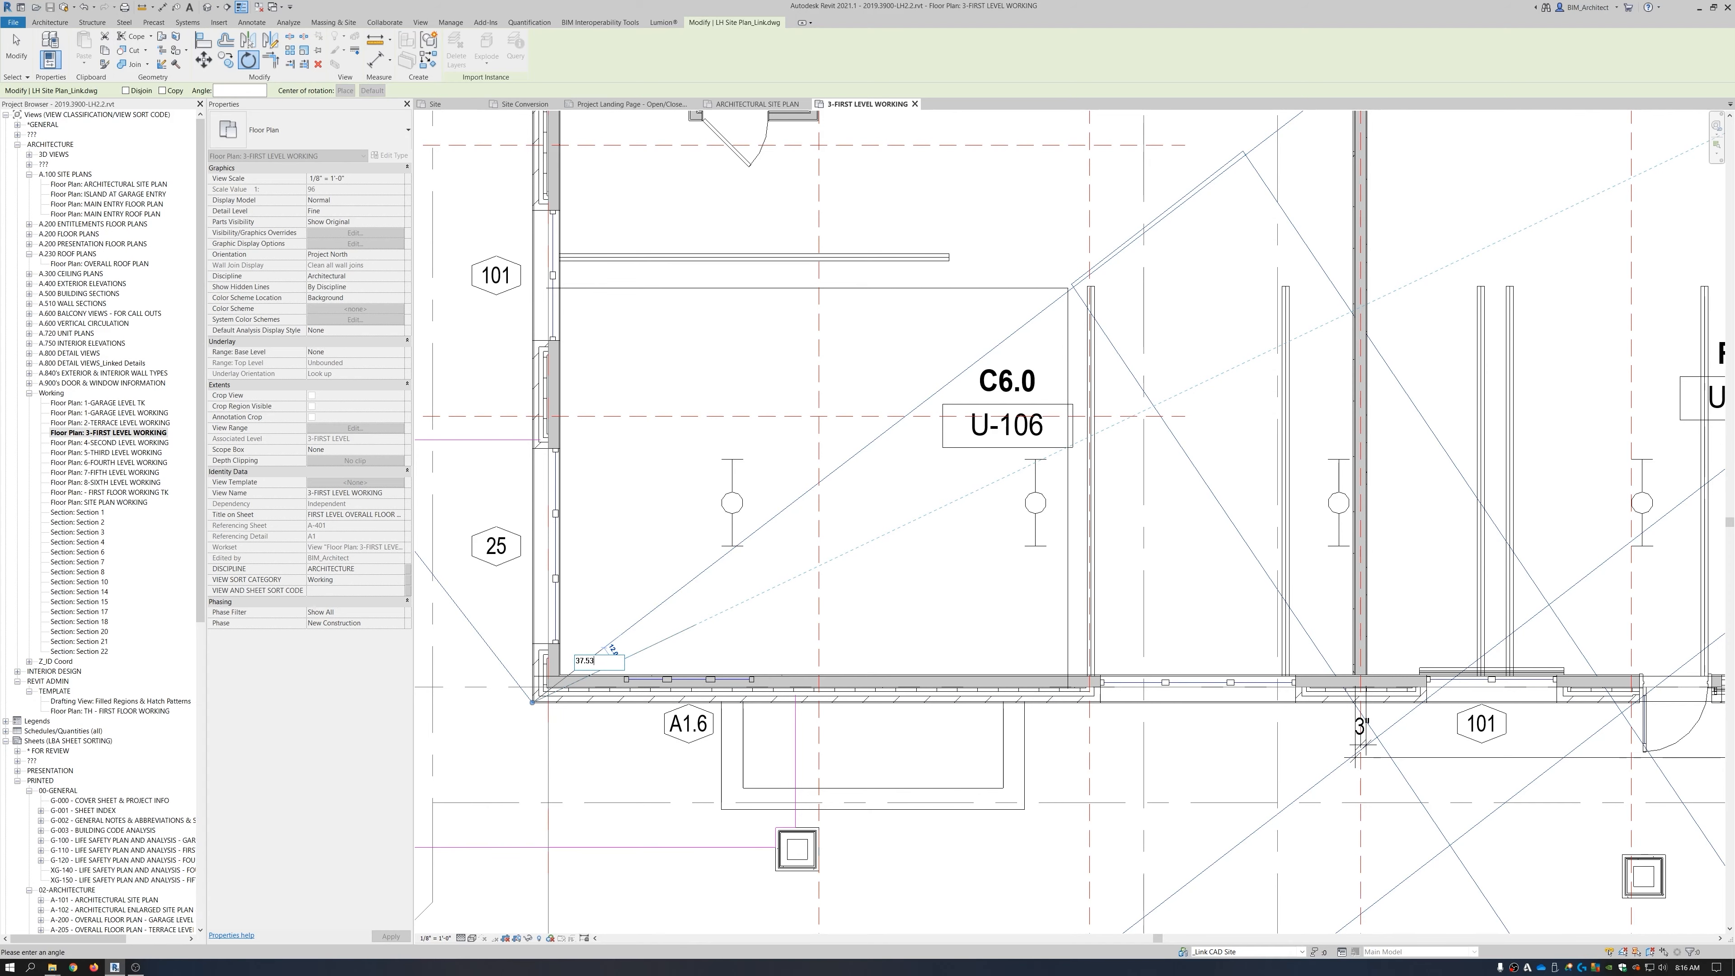
{"action": "key", "text": "Return"}
Deselect the site drawing and switch to the ARCHITECTURAL SITE PLAN view.
{"action": "scroll", "coordinate": [850, 649], "scroll_direction": "down", "scroll_amount": 4}
{"action": "scroll", "coordinate": [850, 649], "scroll_direction": "down", "scroll_amount": 8}
{"action": "key", "text": "Escape"}
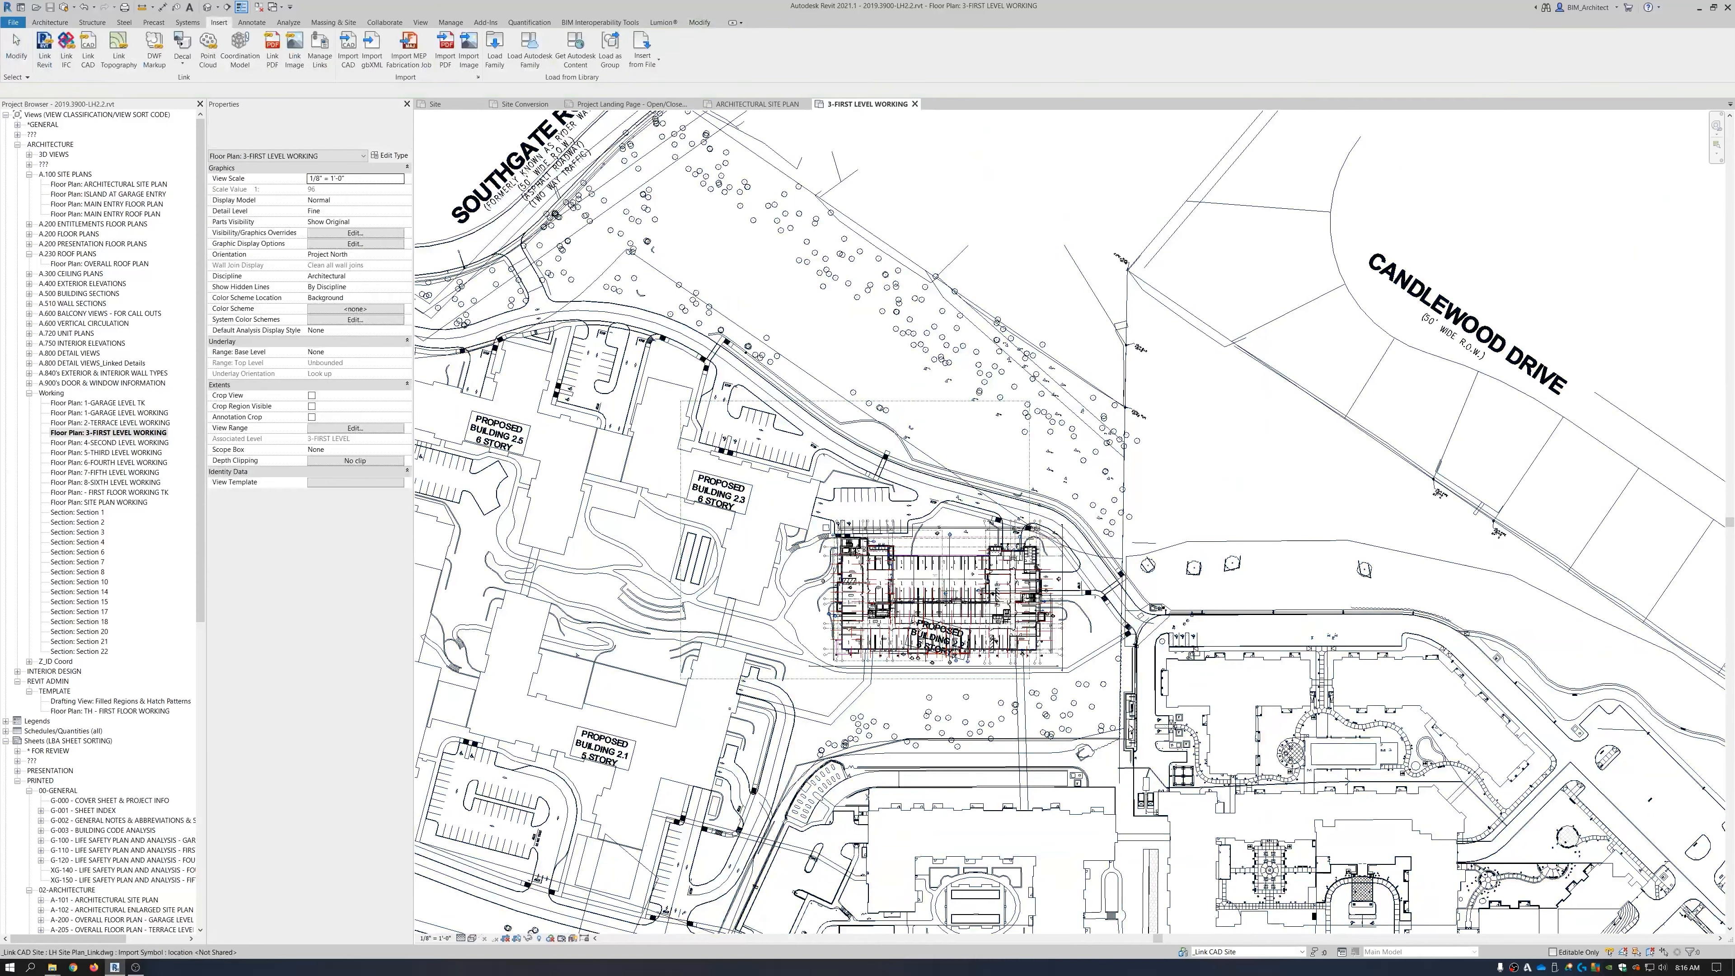
{"action": "scroll", "coordinate": [1033, 624], "scroll_direction": "up", "scroll_amount": 3}
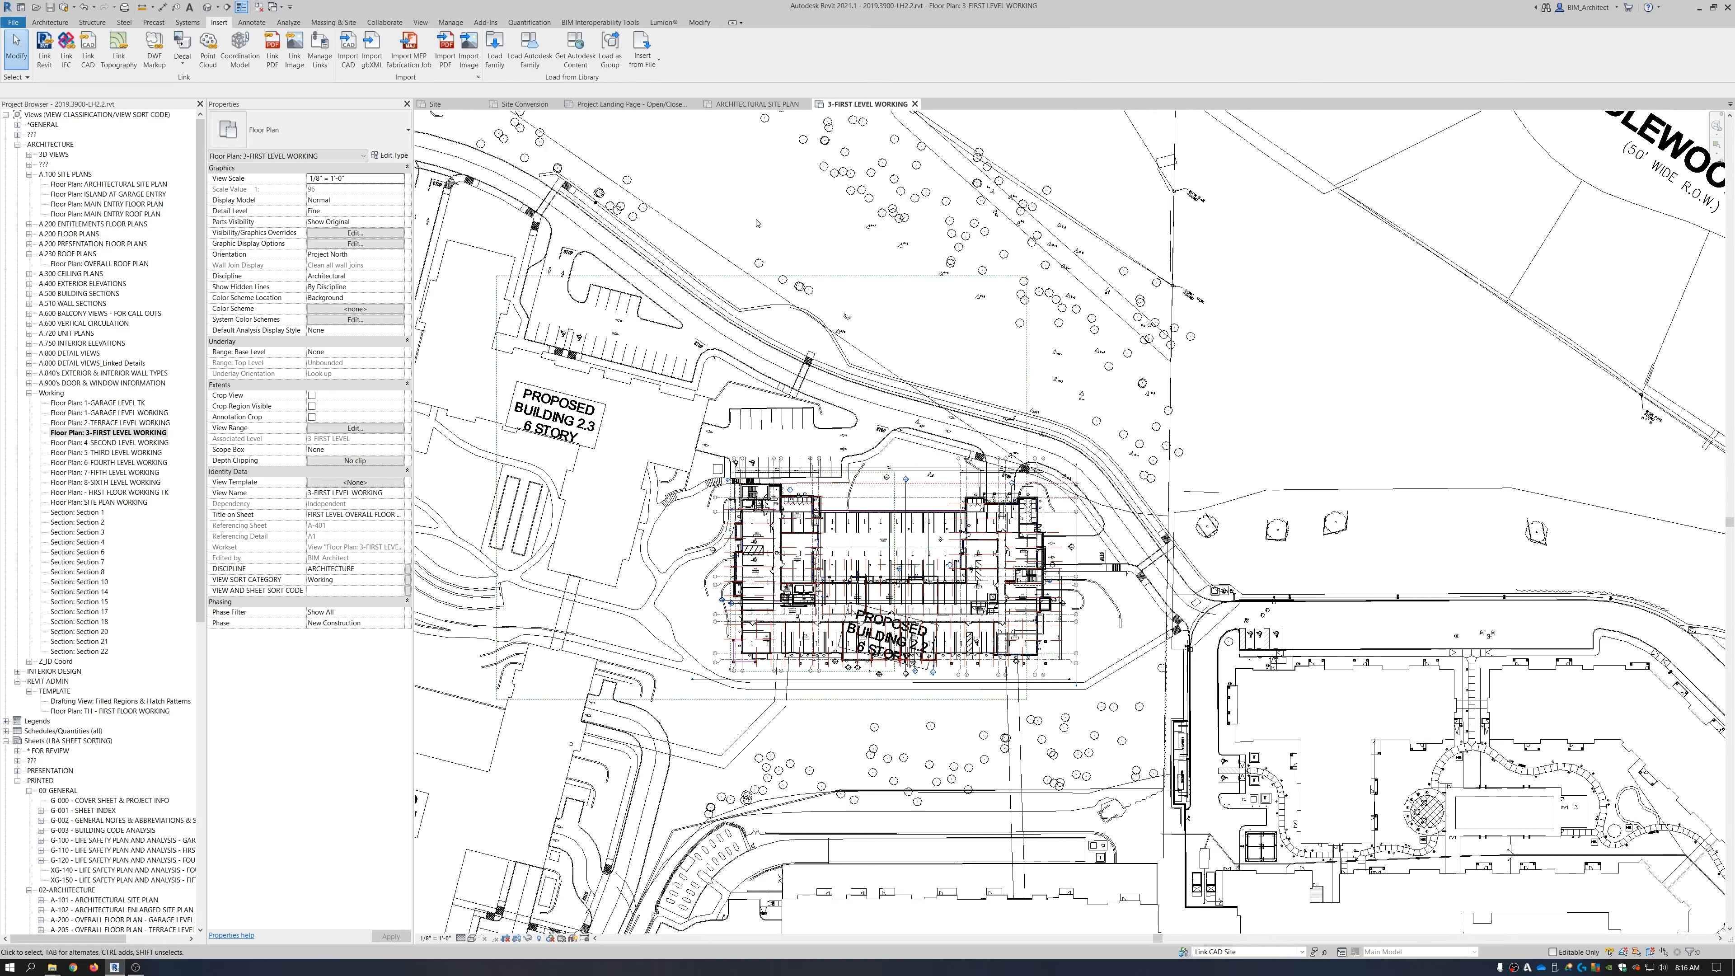
{"action": "left_click", "coordinate": [755, 104]}
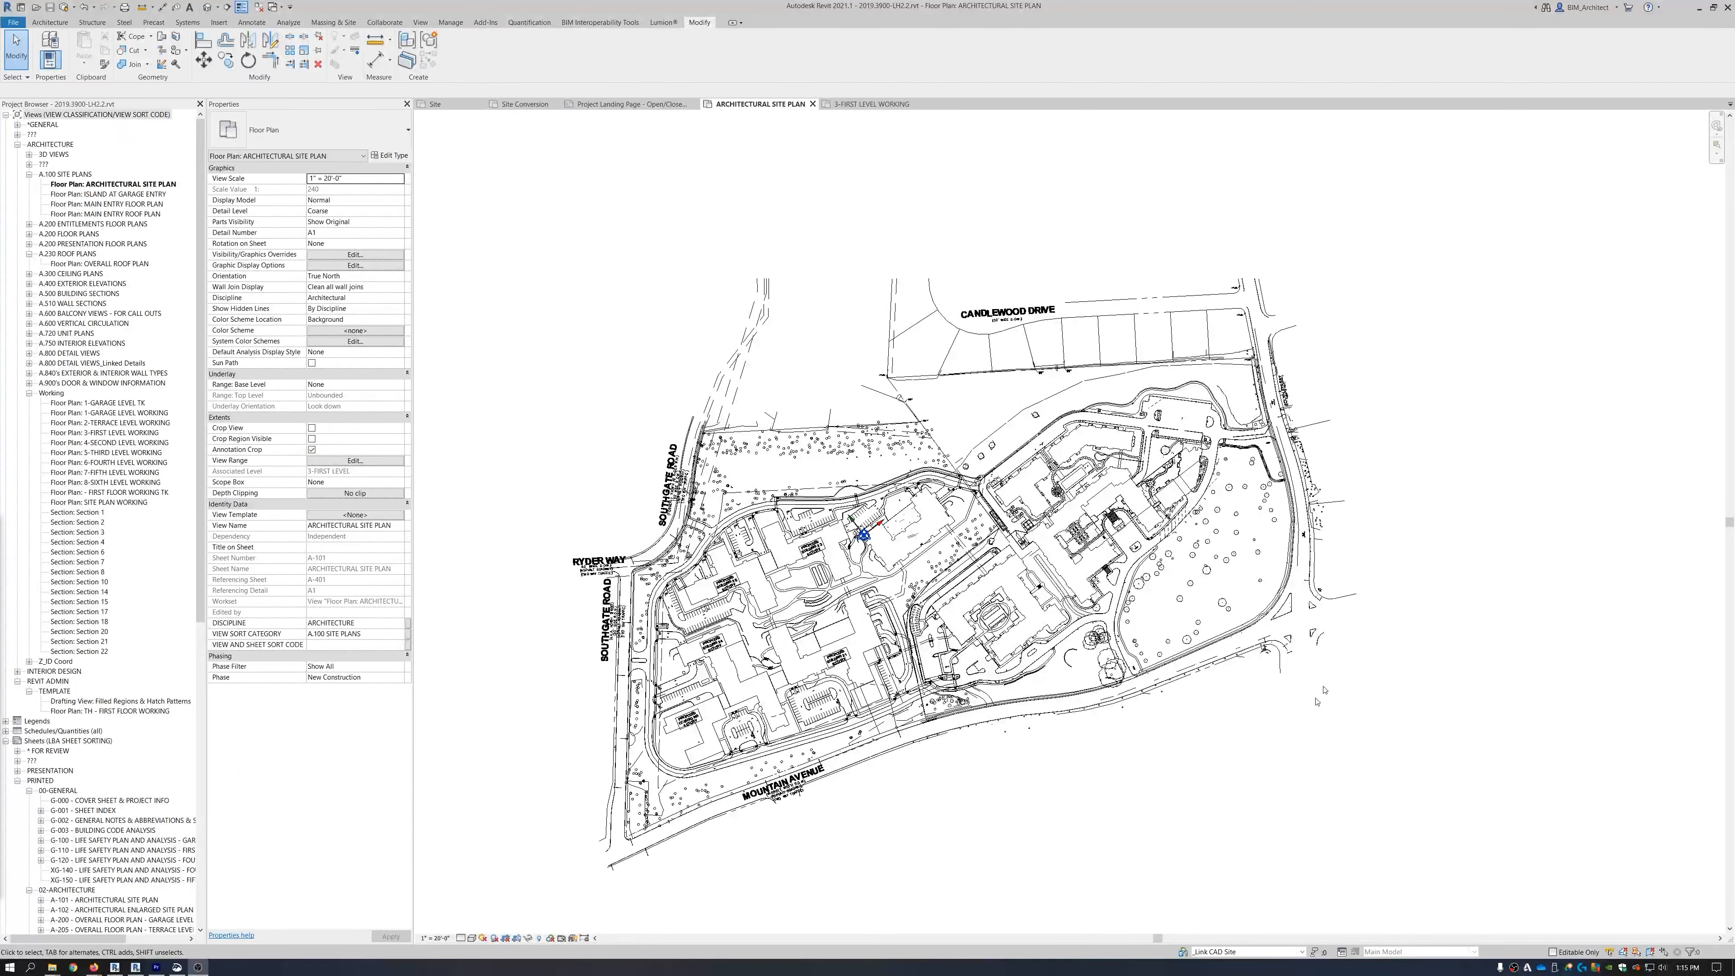
{"action": "middle_click_drag", "start_coordinate": [975, 597], "coordinate": [987, 539]}
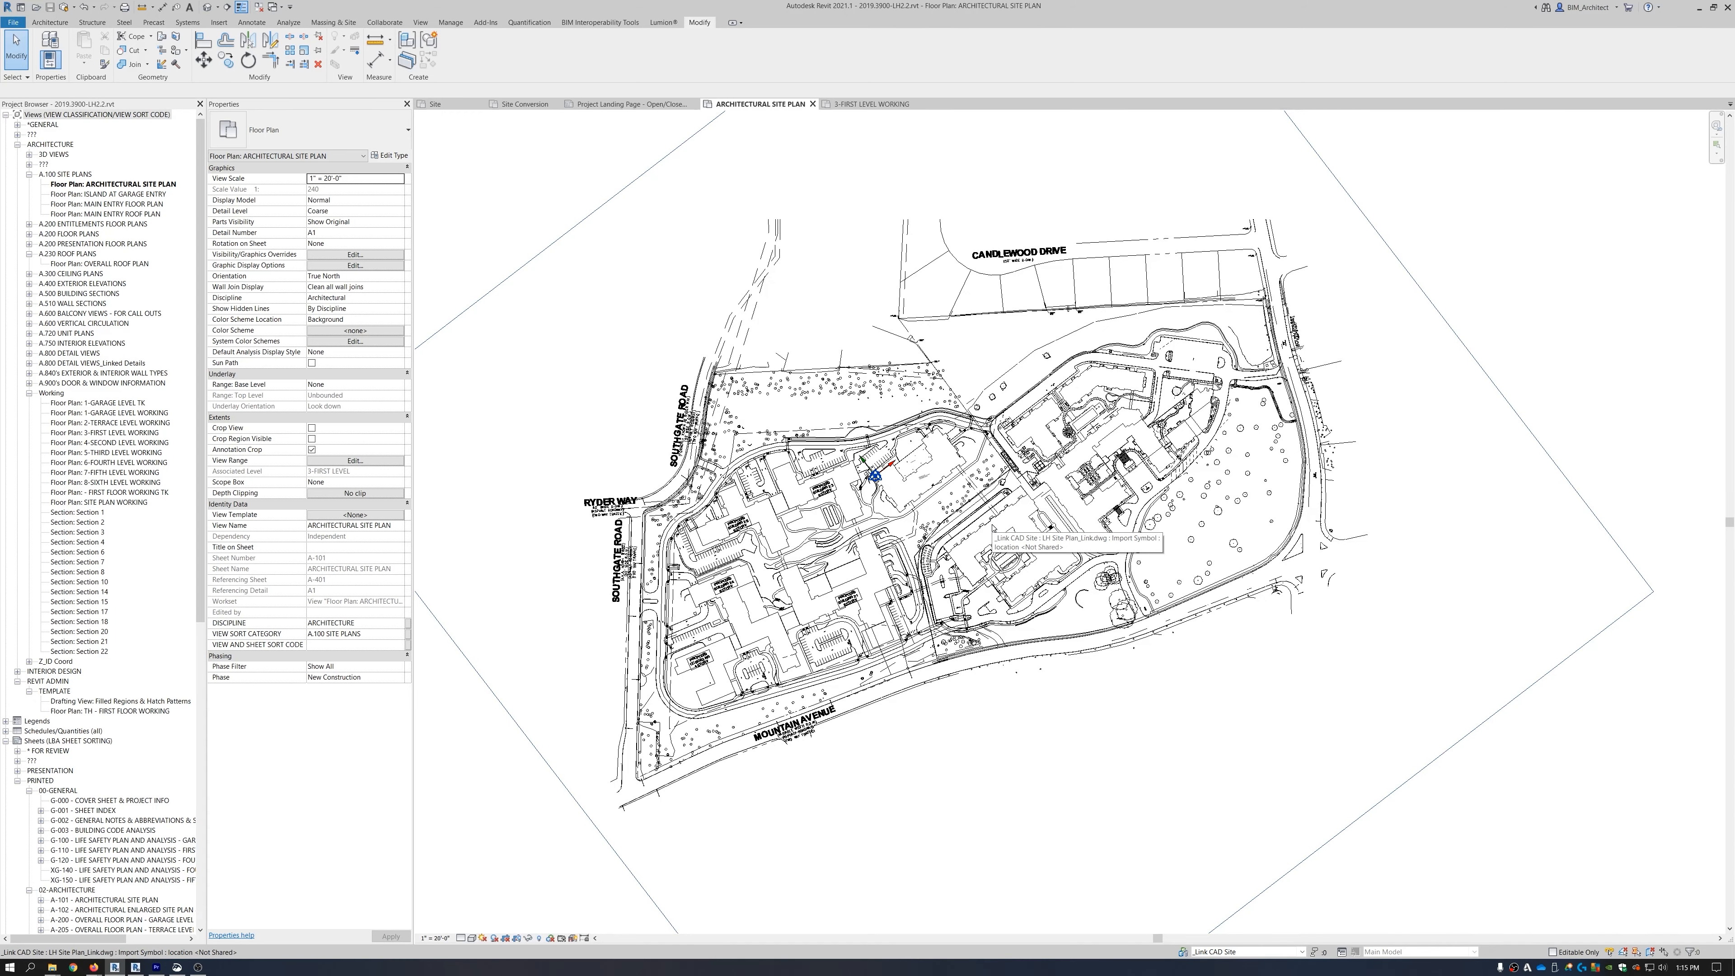
{"action": "left_click", "coordinate": [451, 104]}
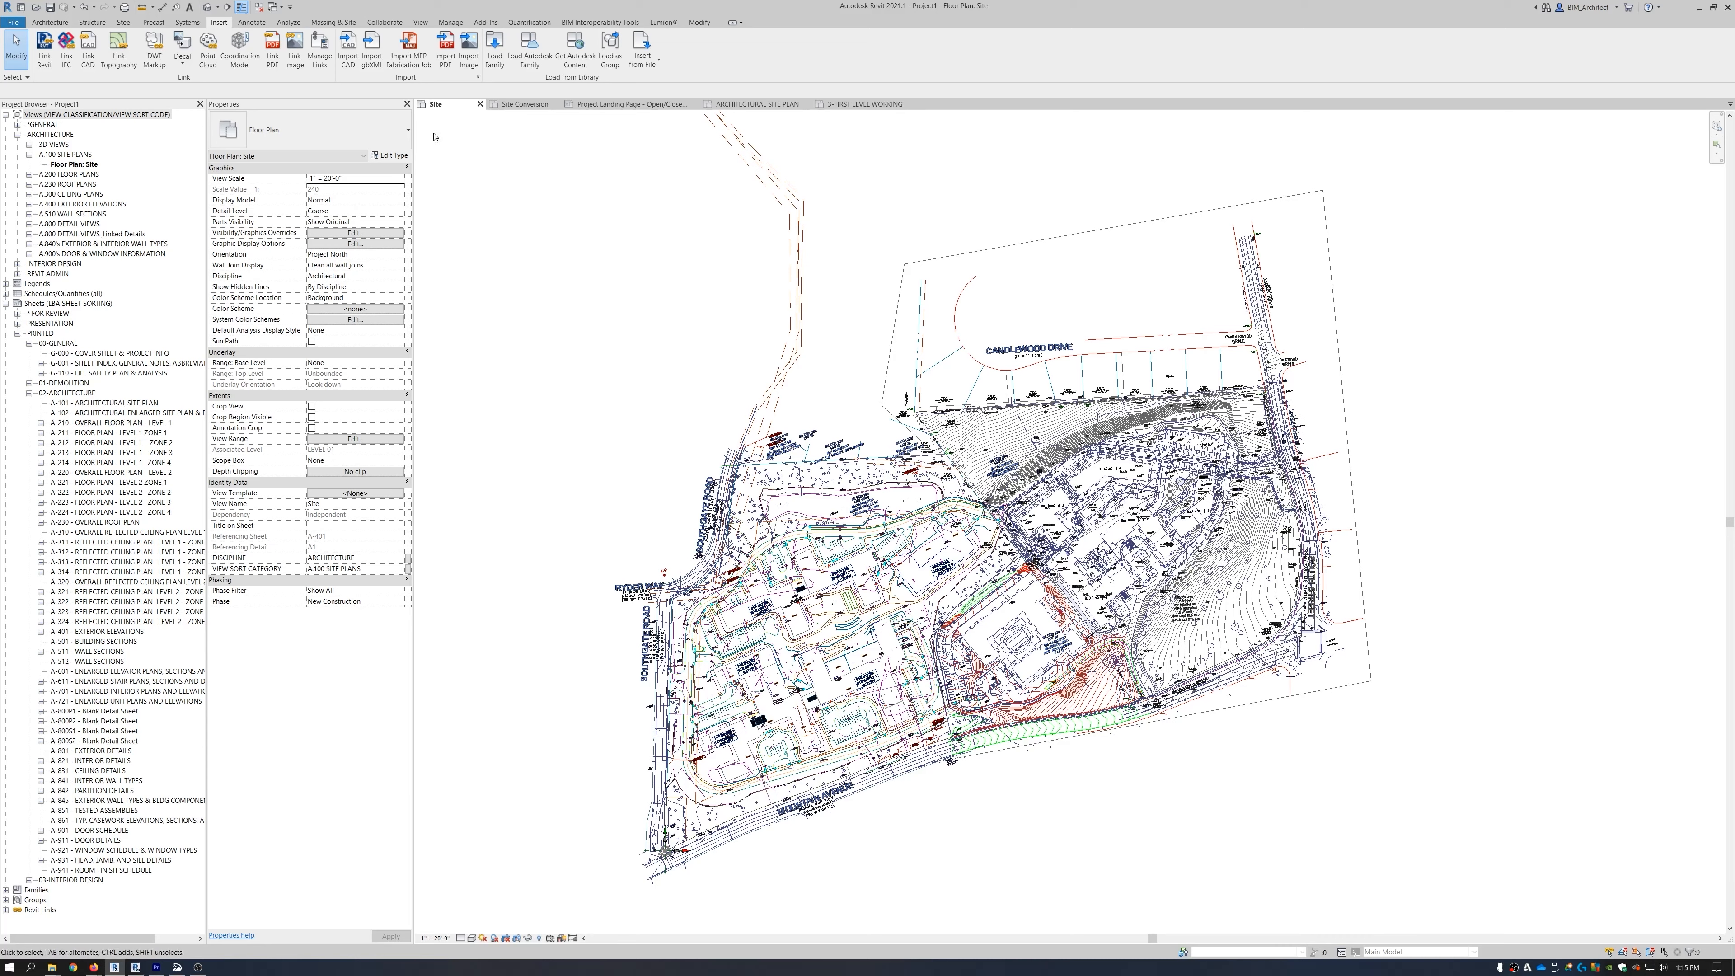
{"action": "left_click", "coordinate": [206, 8]}
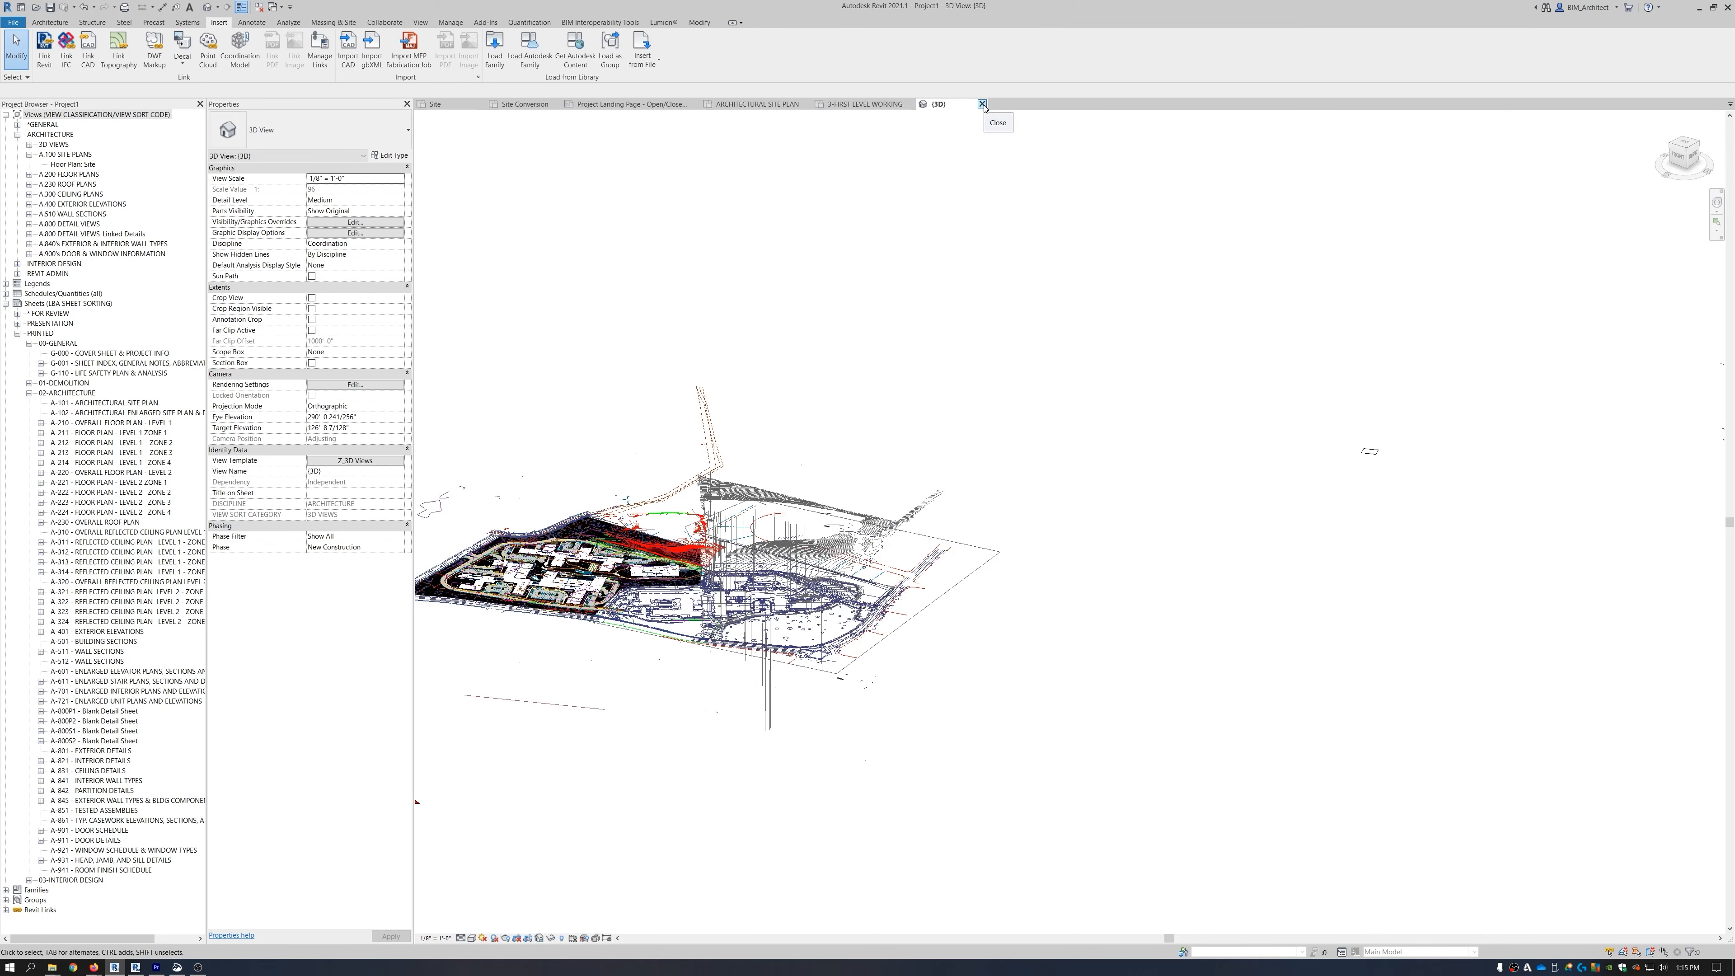
{"action": "left_click", "coordinate": [758, 104]}
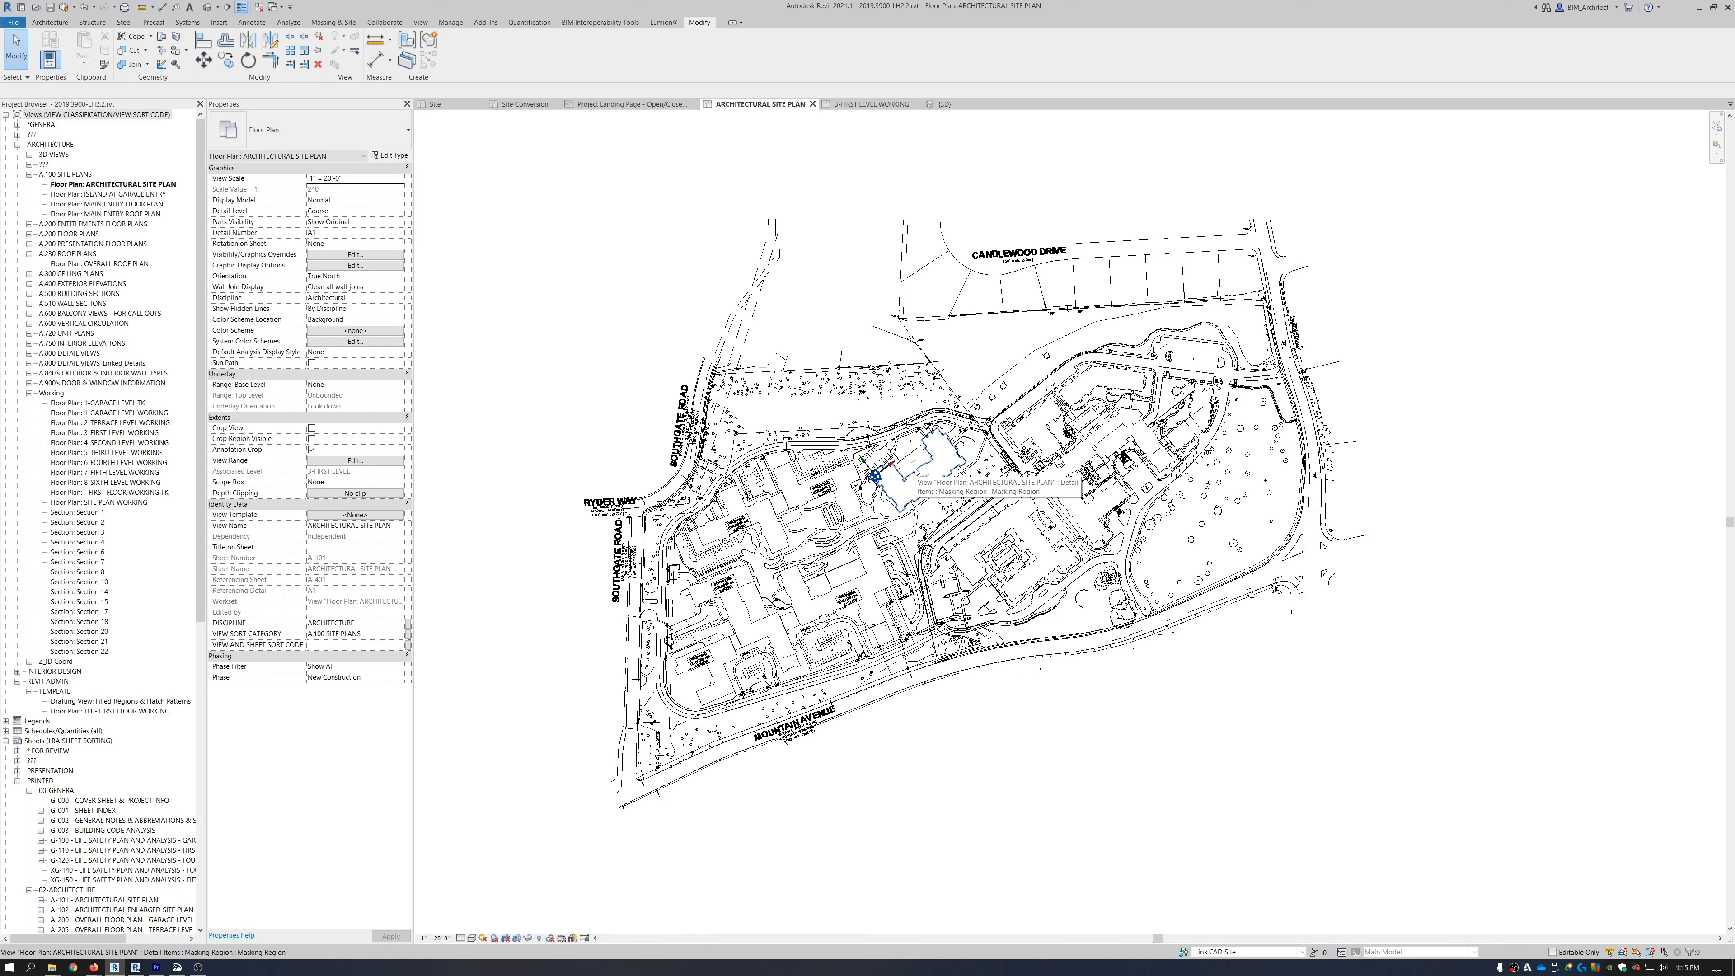
{"action": "left_click", "coordinate": [204, 7]}
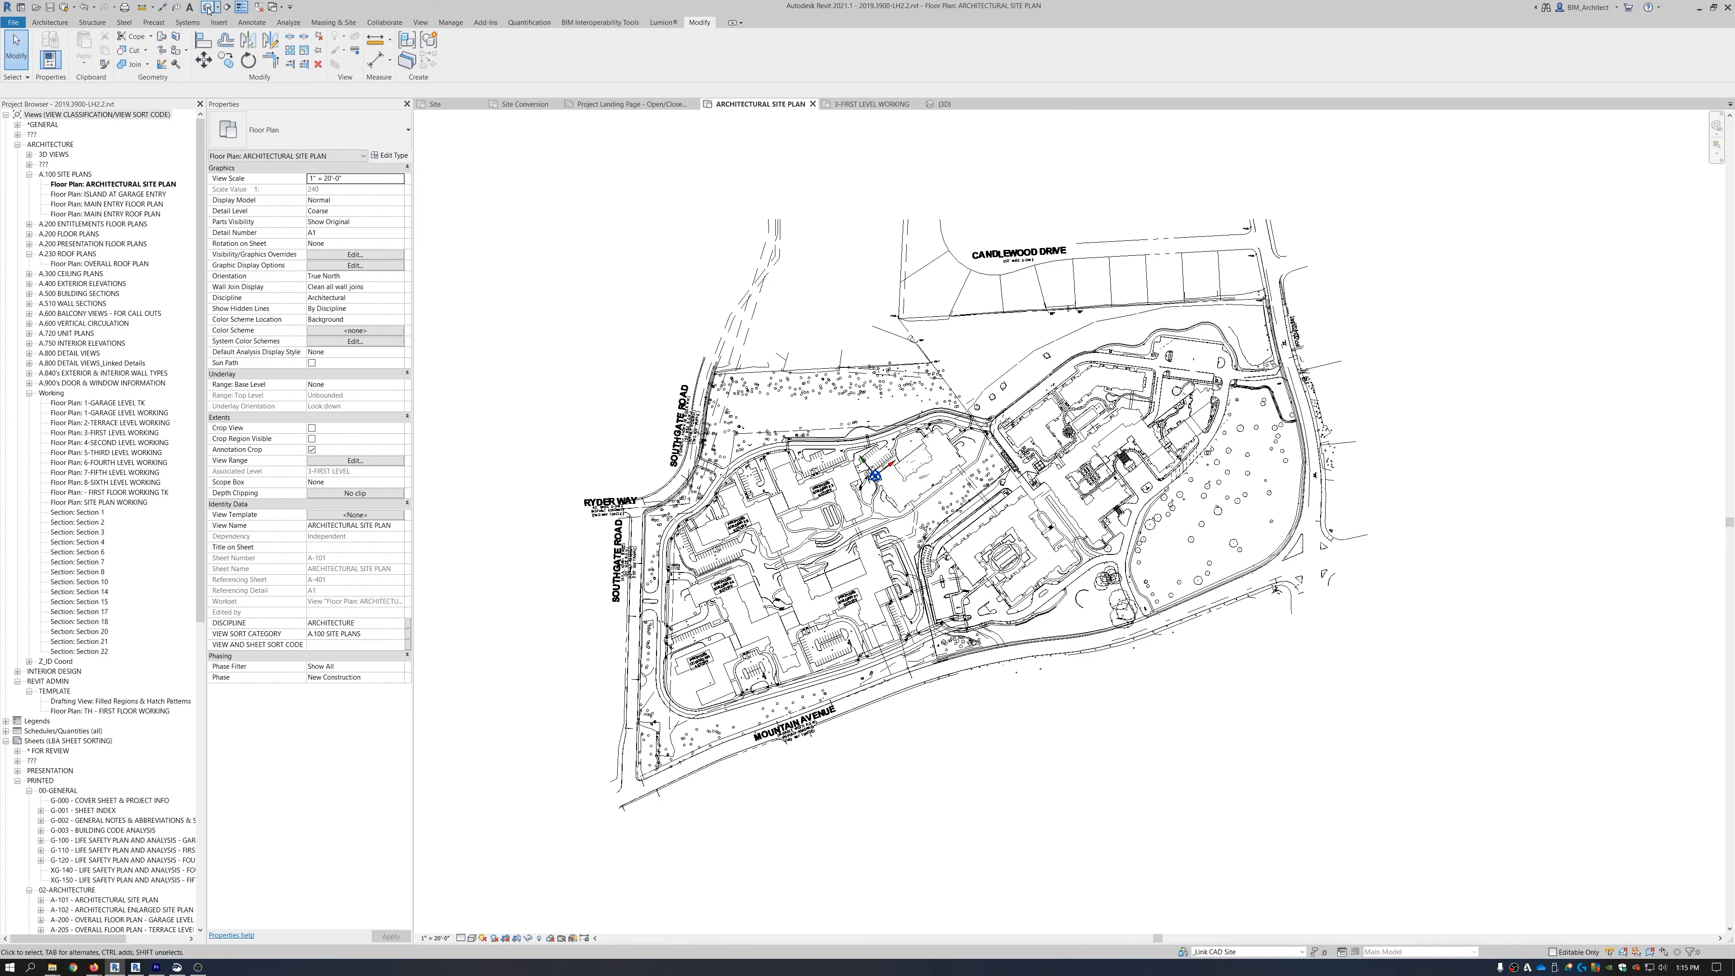
{"action": "left_click", "coordinate": [1018, 603]}
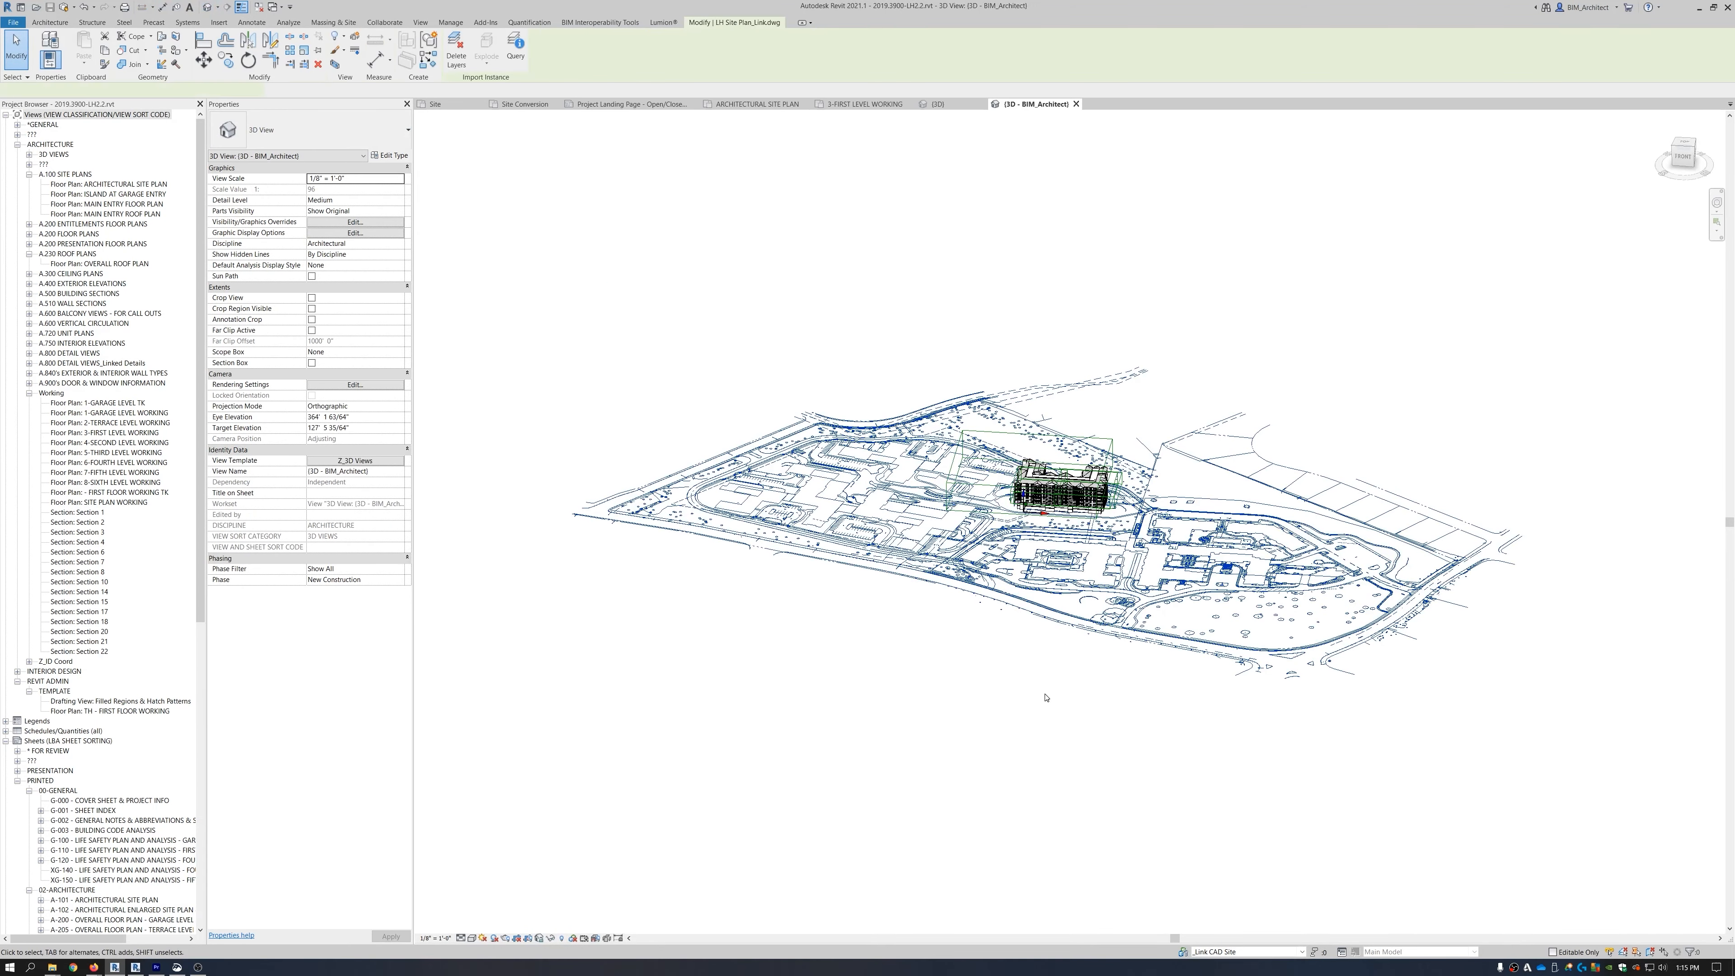
{"action": "middle_click_drag", "start_coordinate": [1038, 689], "coordinate": [1002, 728], "text": "shift"}
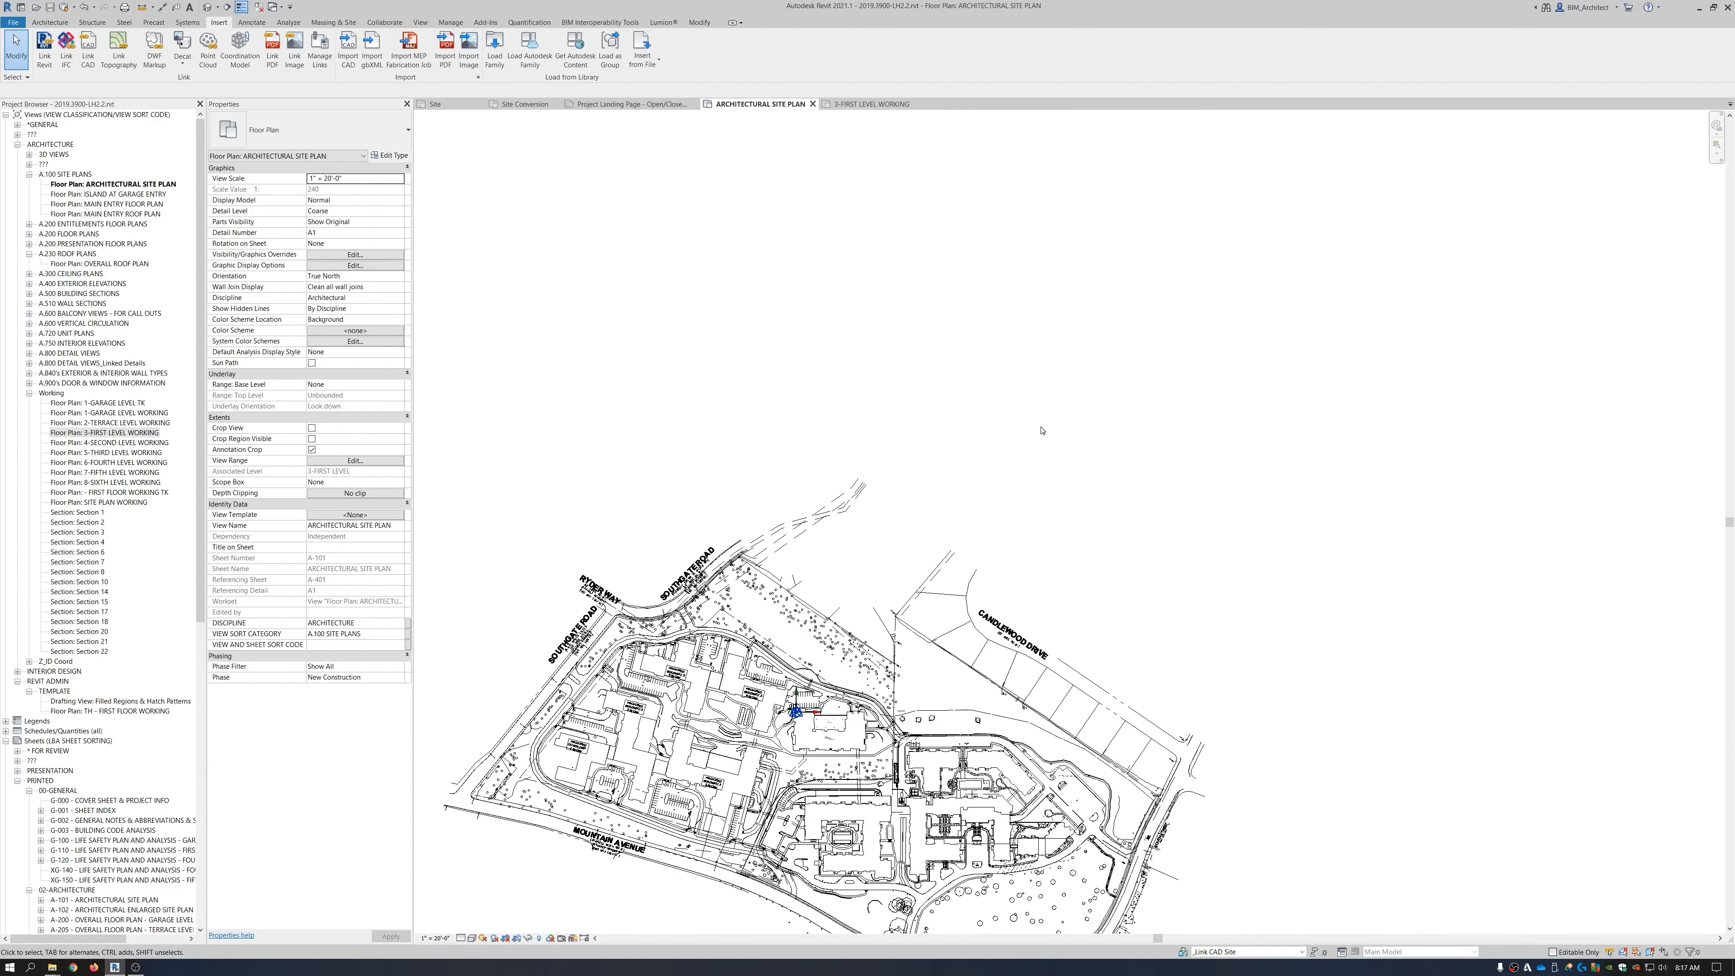
Enter -37.53 as the Project Base Point's Angle to True North, giving 322.47°.
{"action": "middle_click_drag", "start_coordinate": [927, 756], "coordinate": [1026, 585]}
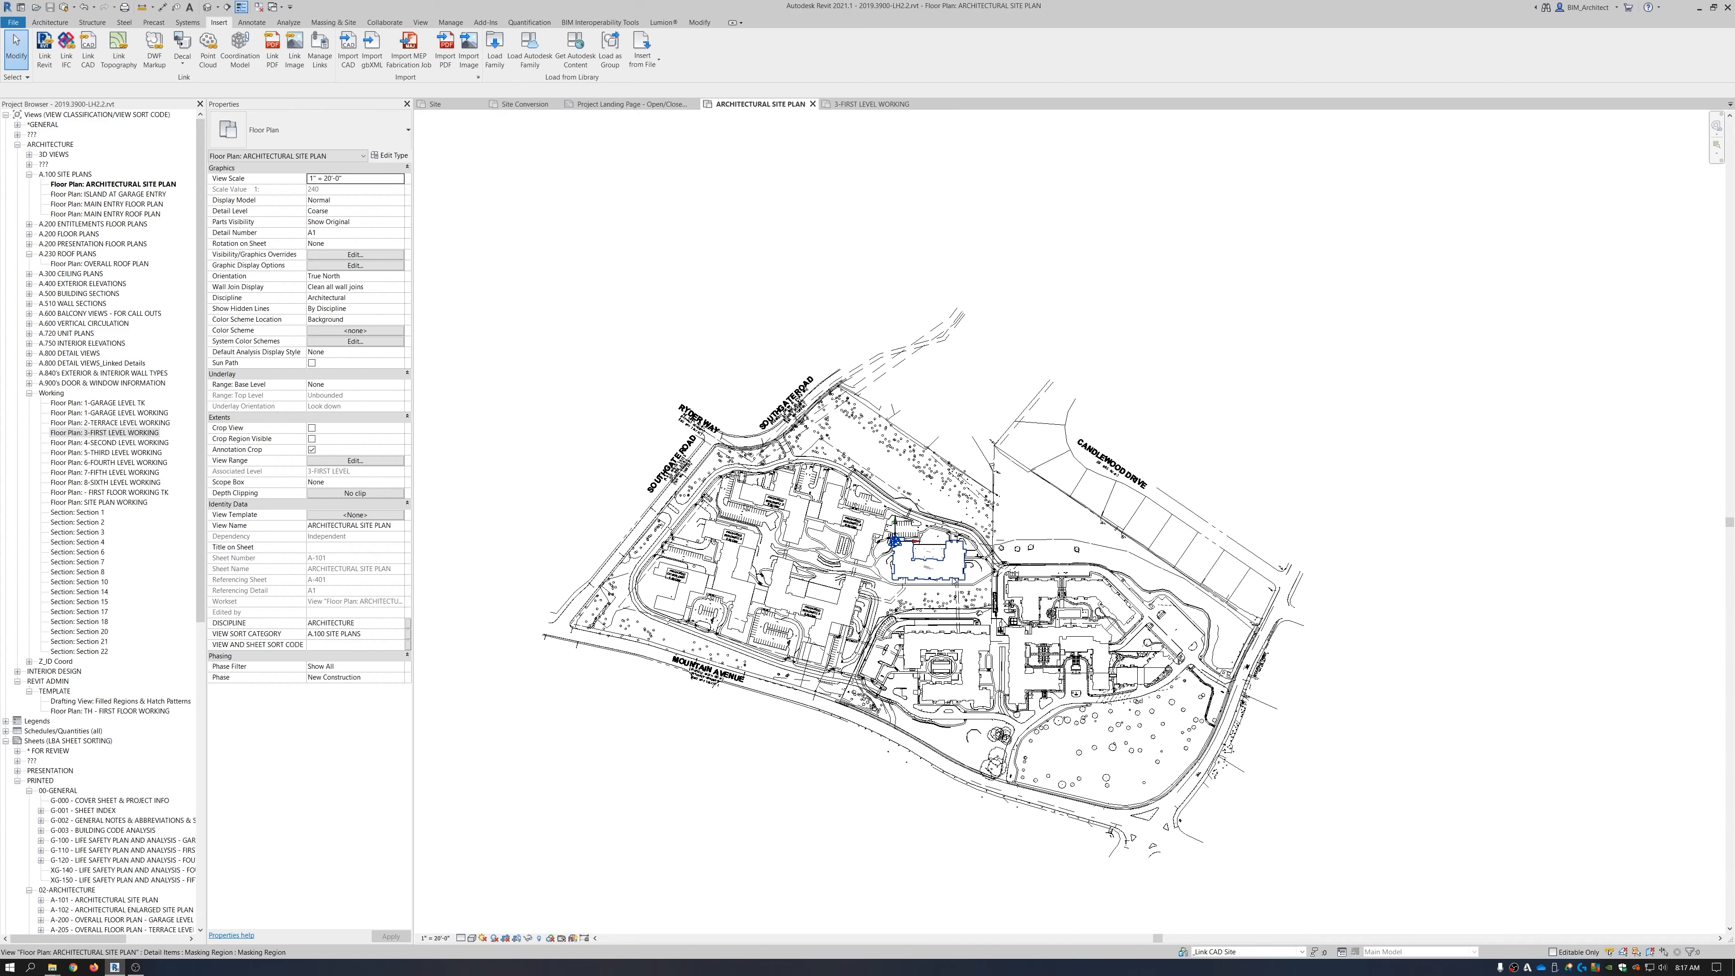
{"action": "scroll", "coordinate": [955, 581], "scroll_direction": "up", "scroll_amount": 5}
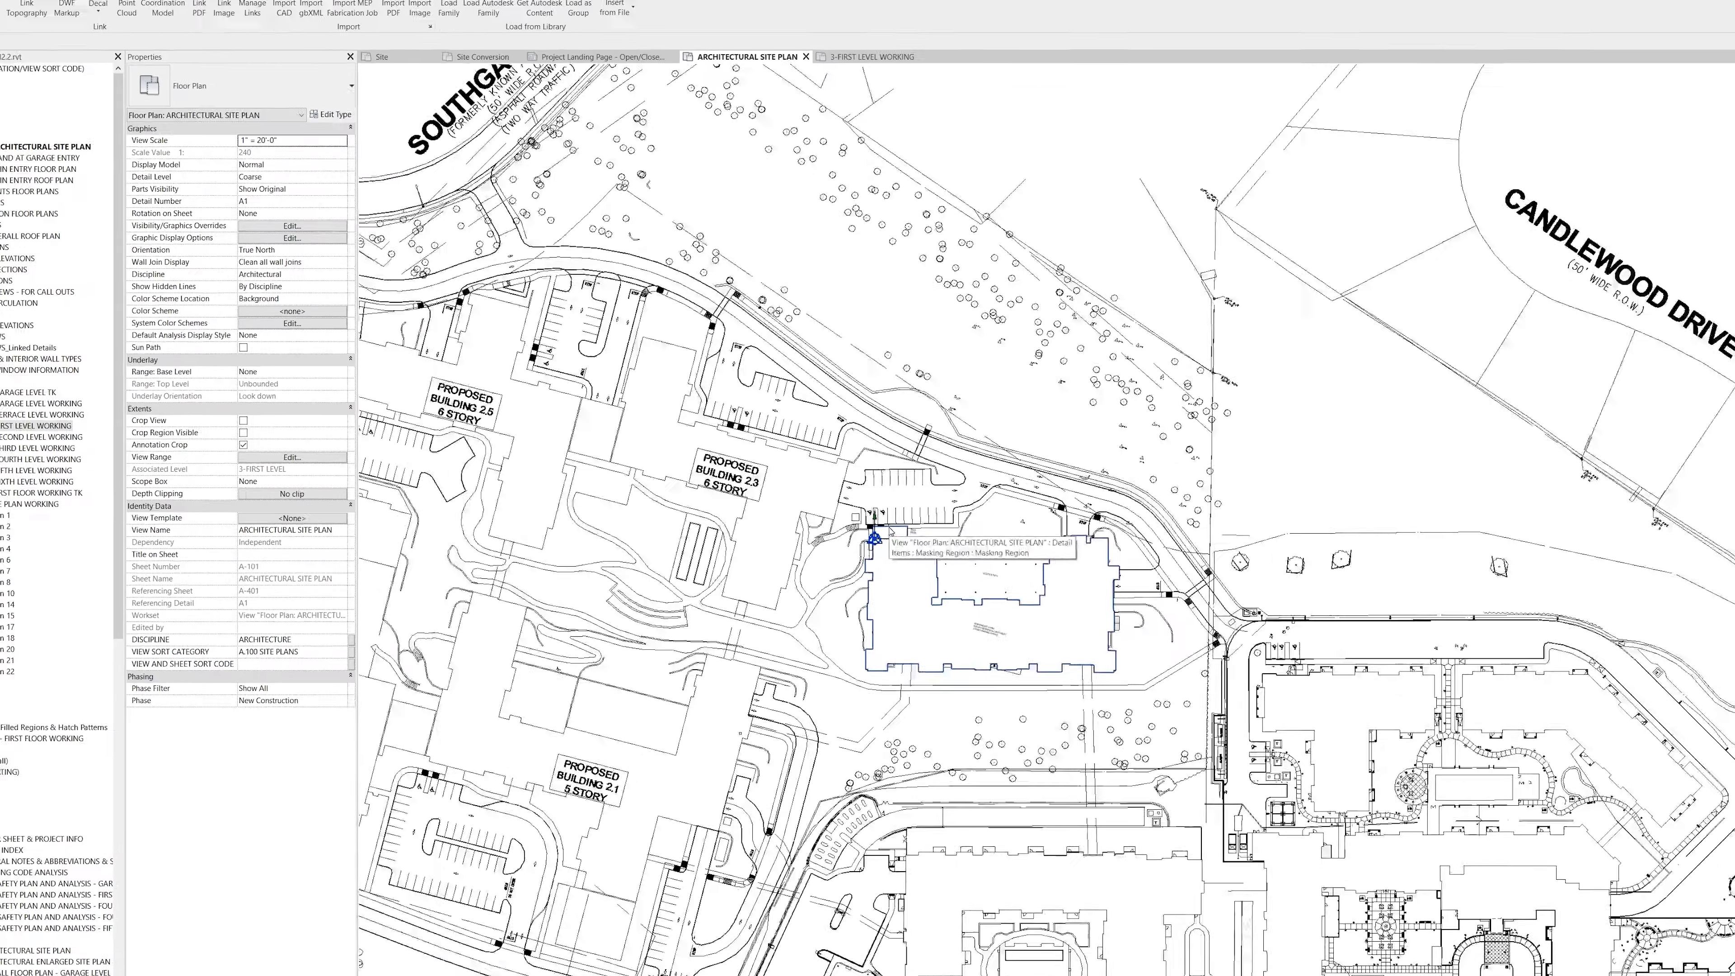
{"action": "scroll", "coordinate": [891, 556], "scroll_direction": "up", "scroll_amount": 5}
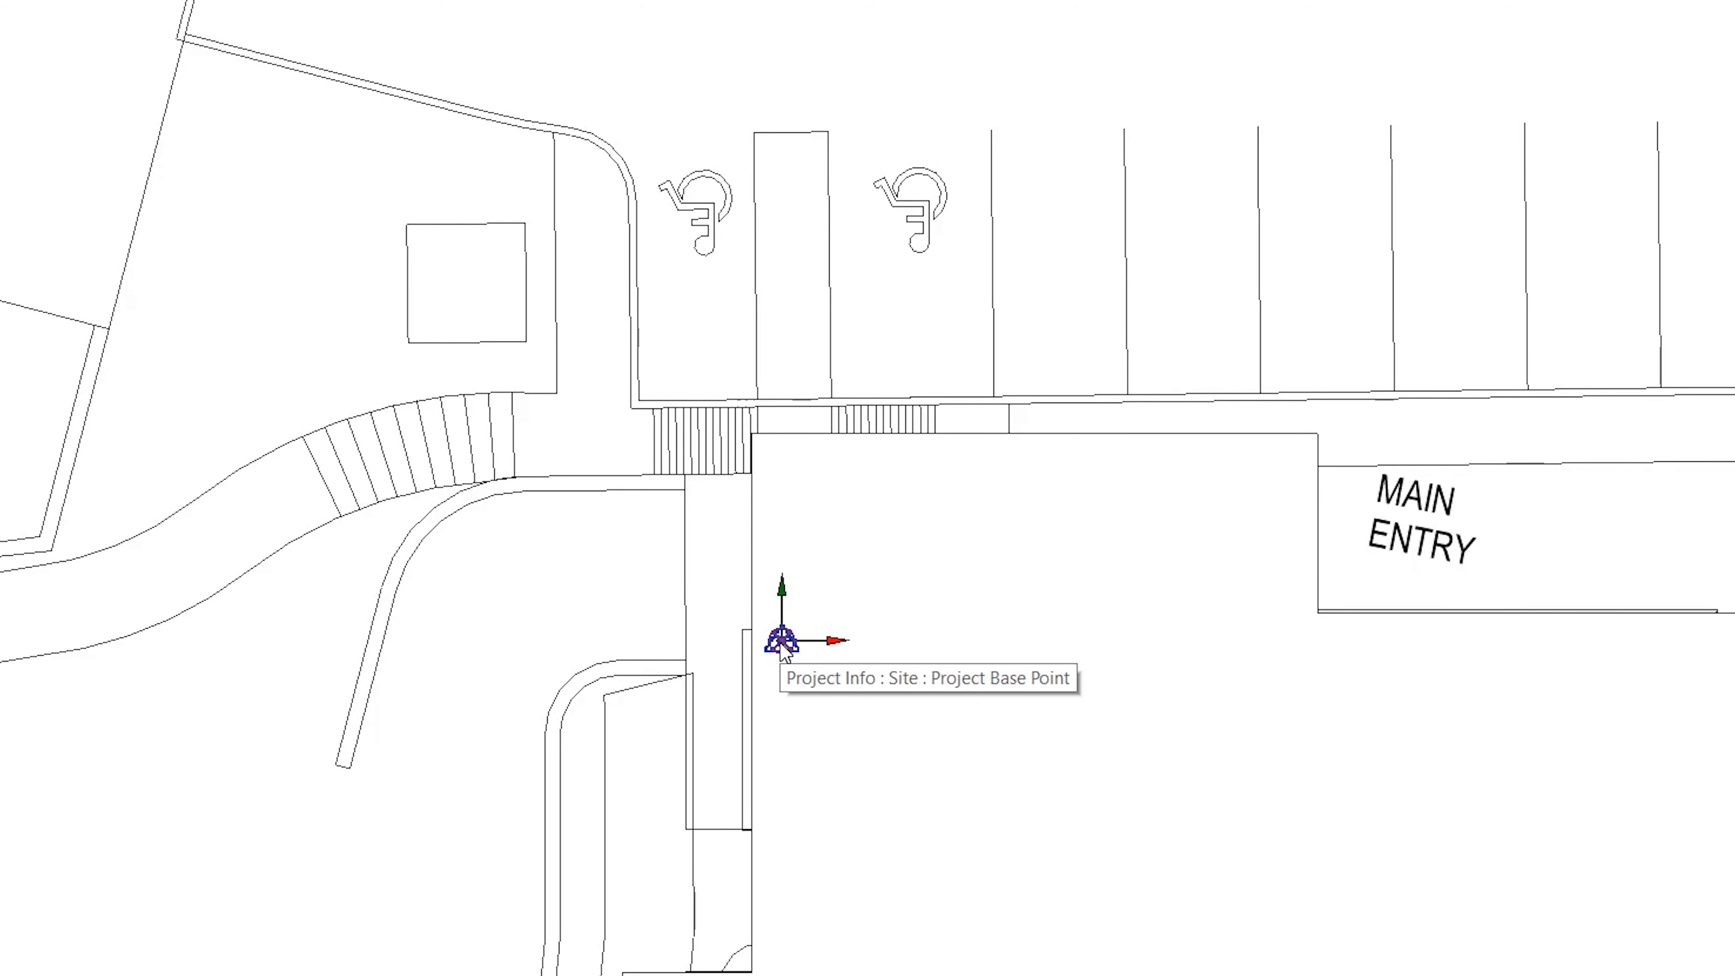
{"action": "left_click", "coordinate": [782, 646]}
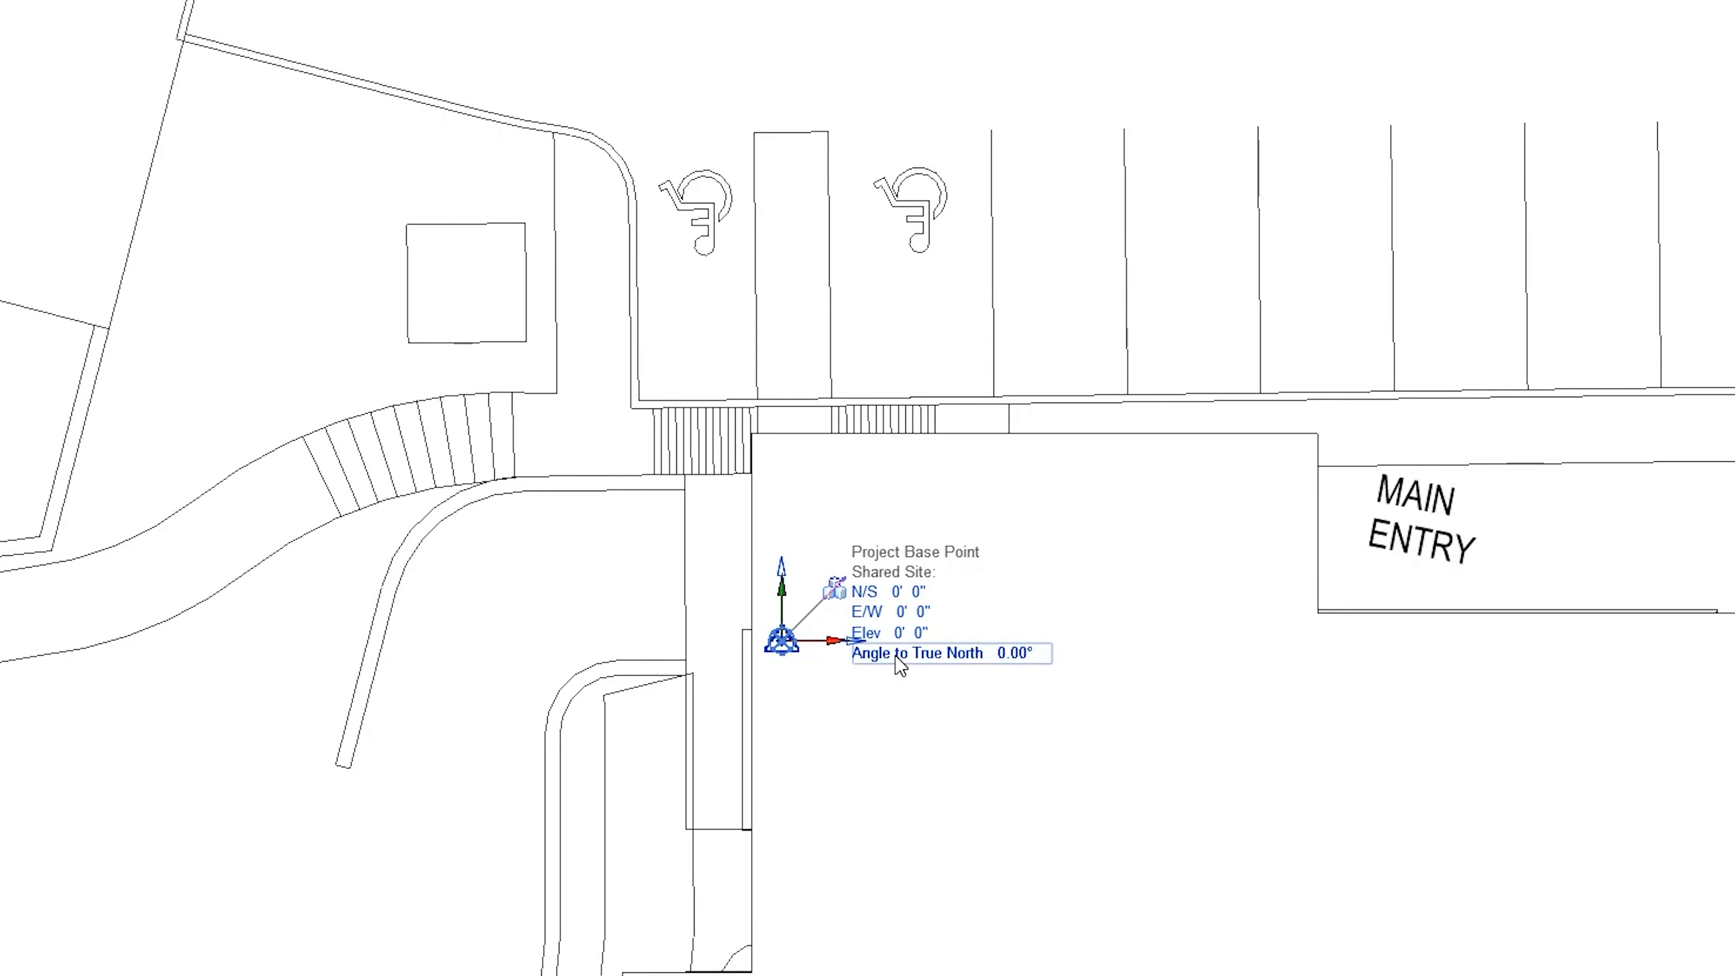
{"action": "left_click", "coordinate": [991, 659]}
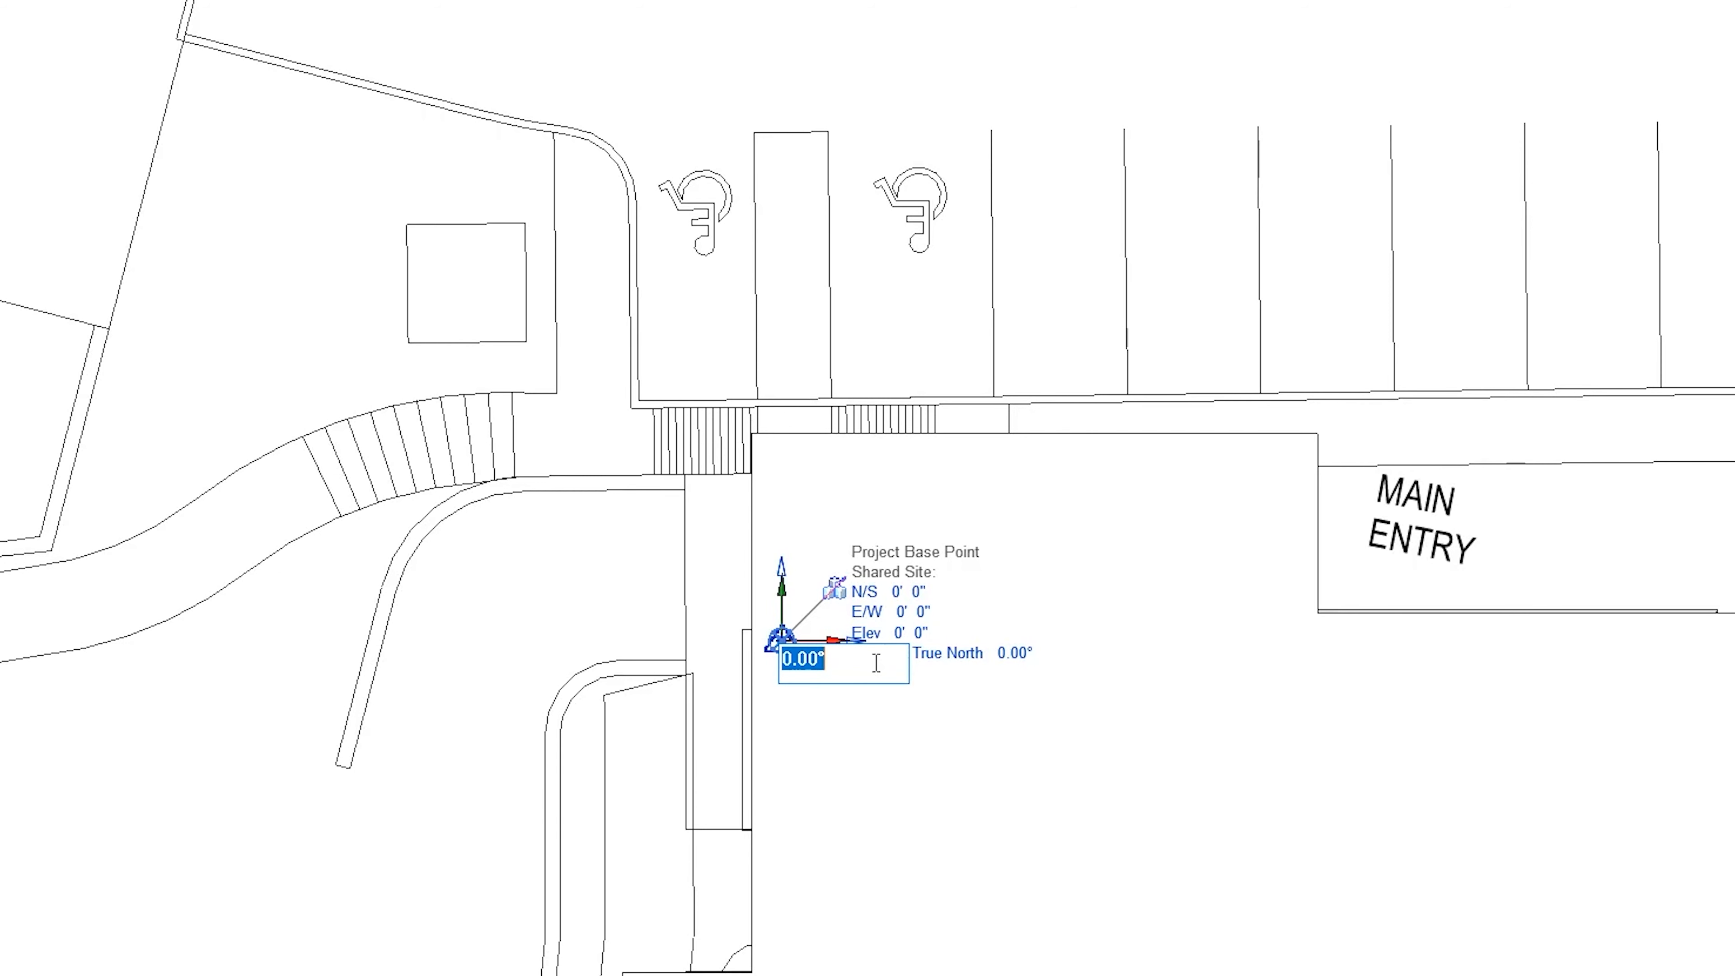
{"action": "type", "text": "-37.53"}
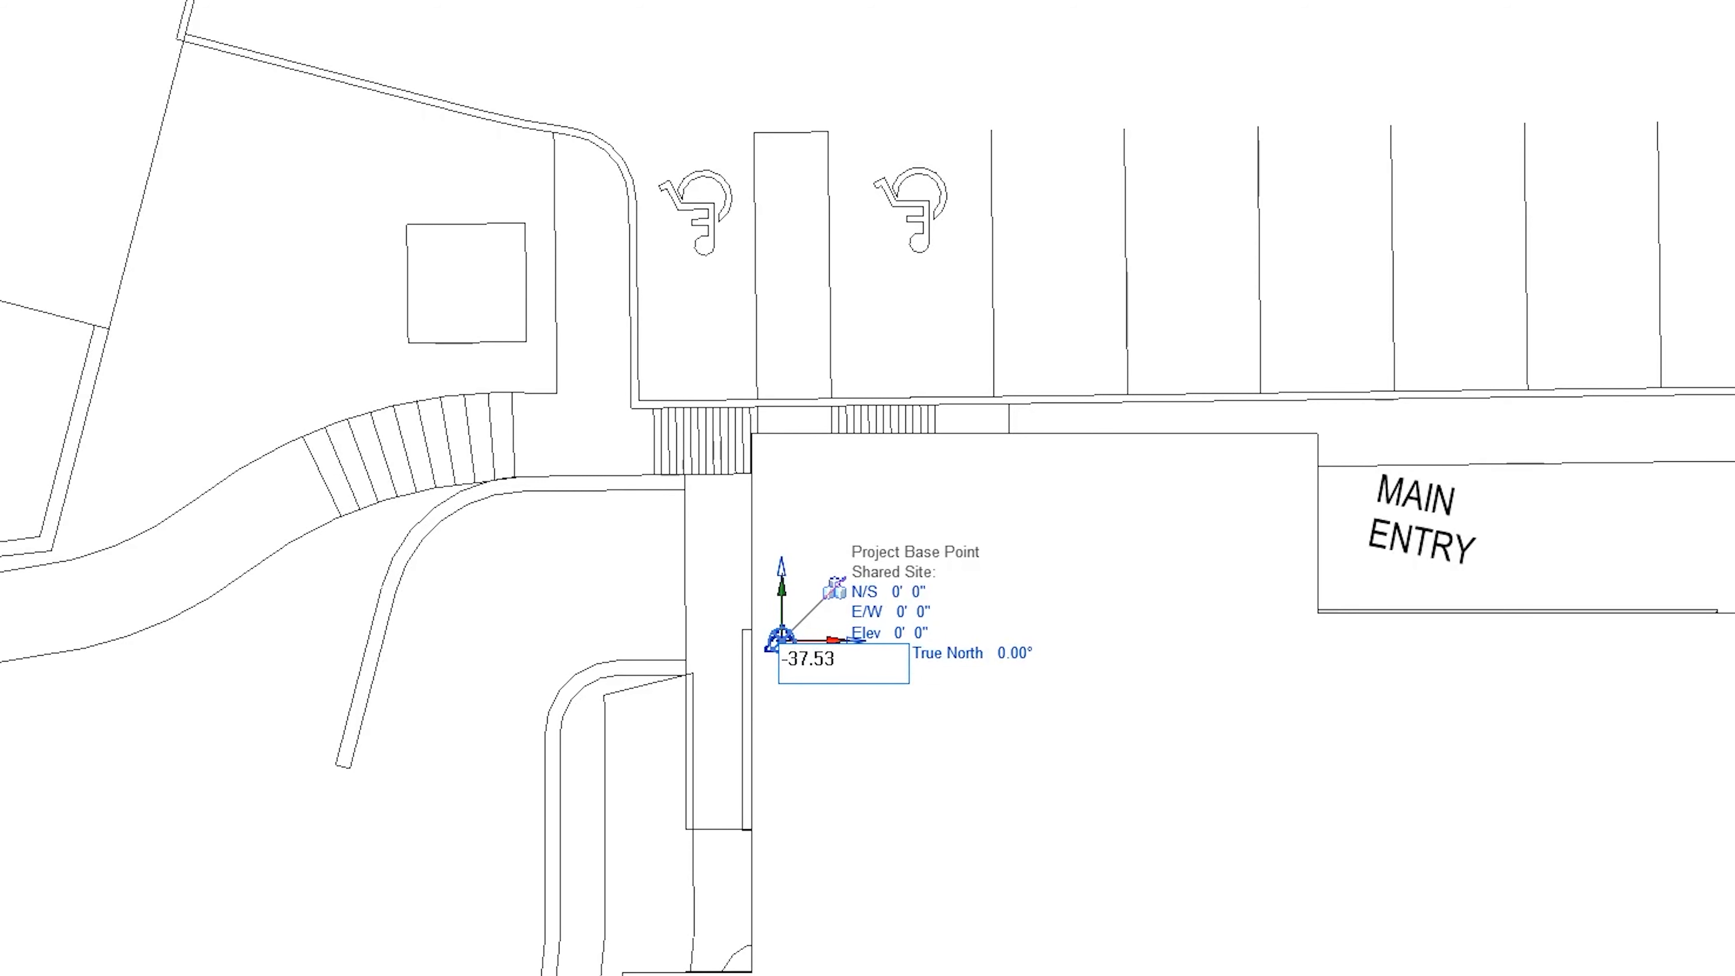
{"action": "key", "text": "Return"}
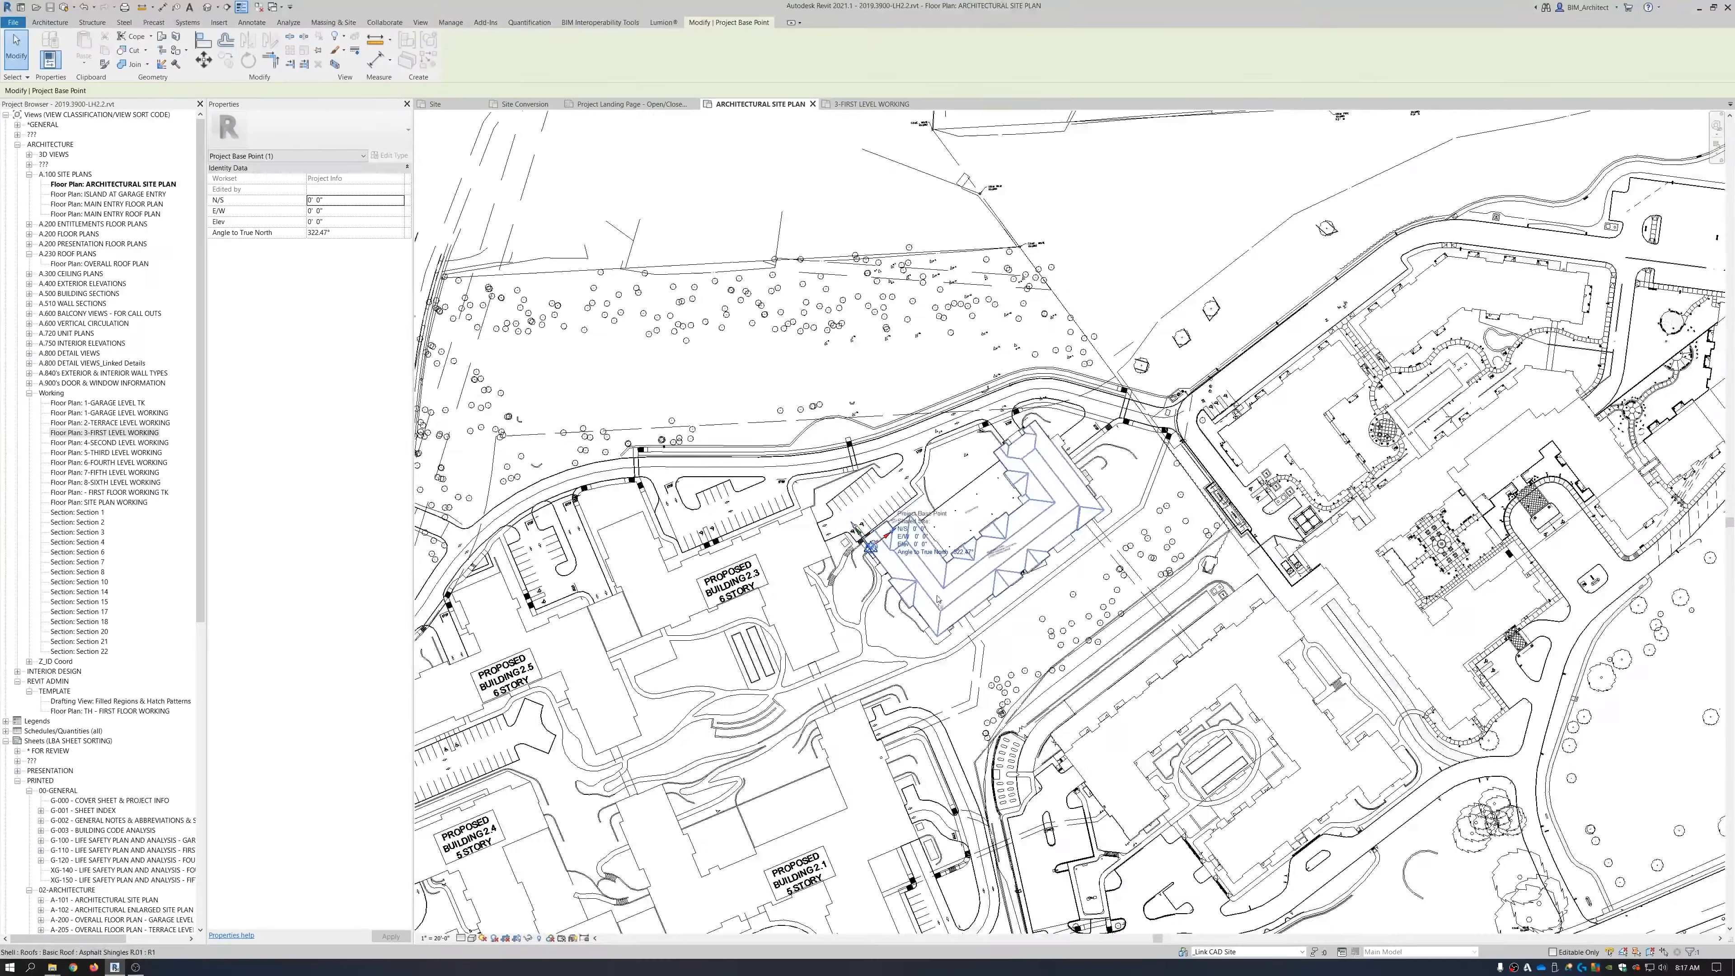
{"action": "scroll", "coordinate": [1023, 586], "scroll_direction": "down", "scroll_amount": 4}
{"action": "scroll", "coordinate": [1022, 586], "scroll_direction": "down", "scroll_amount": 3}
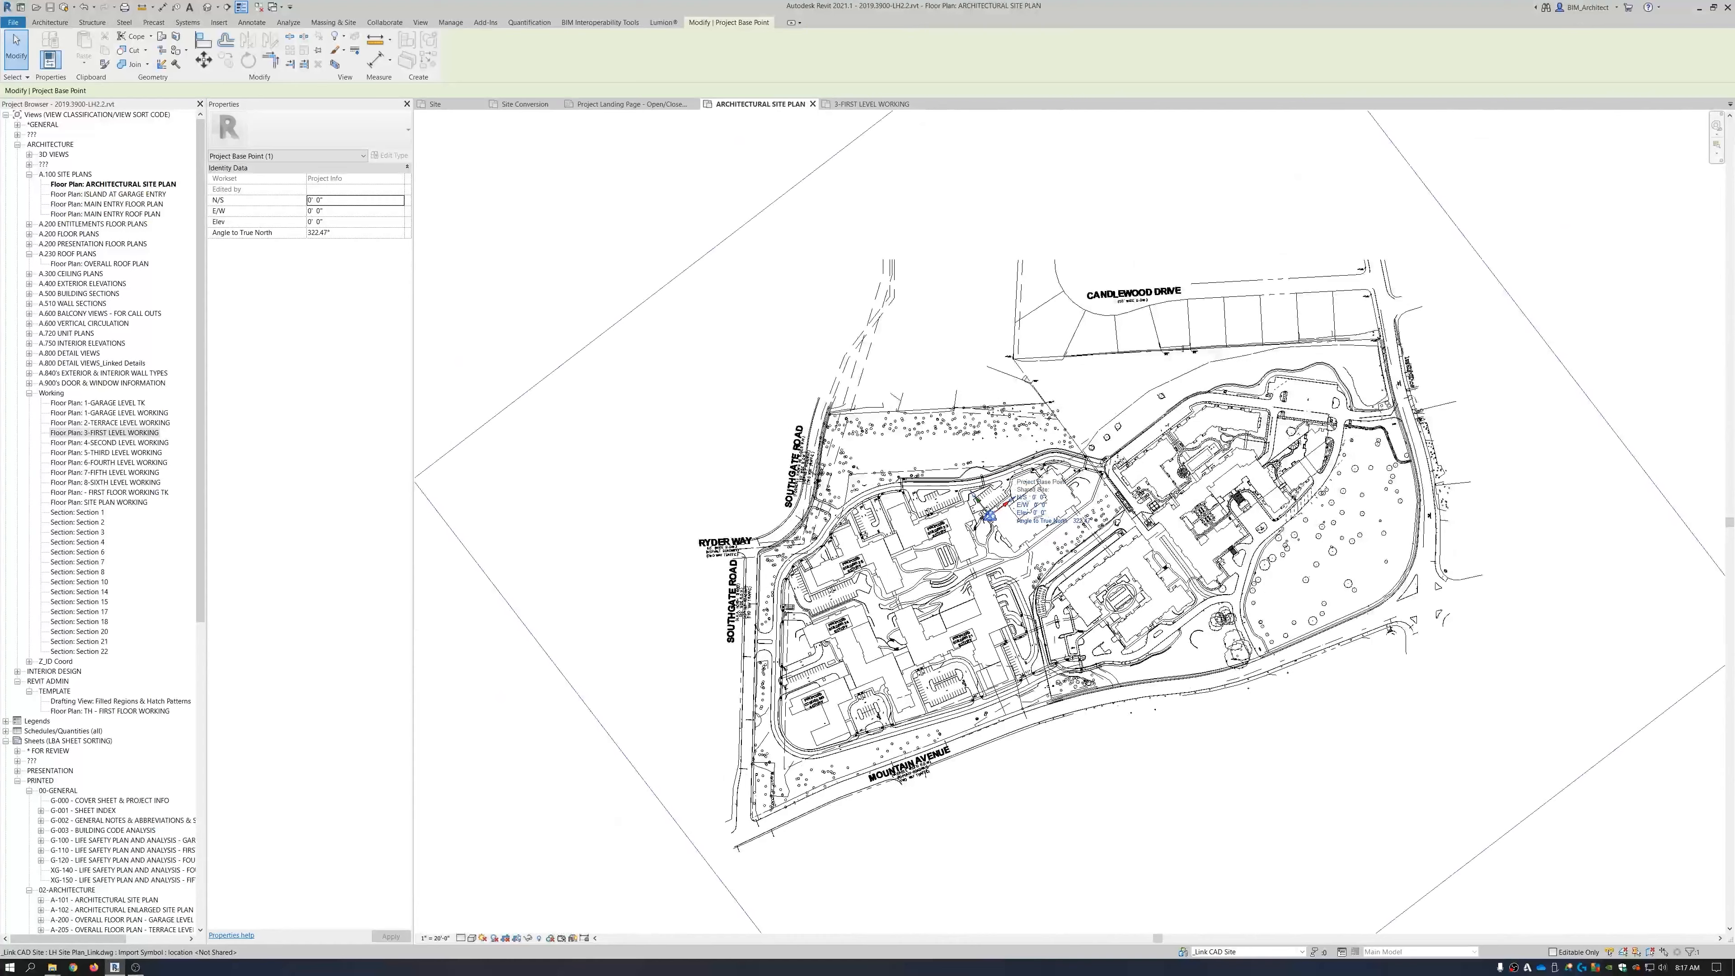
Deselect the base point and switch to the 3-FIRST LEVEL WORKING floor plan.
{"action": "left_click", "coordinate": [1081, 781]}
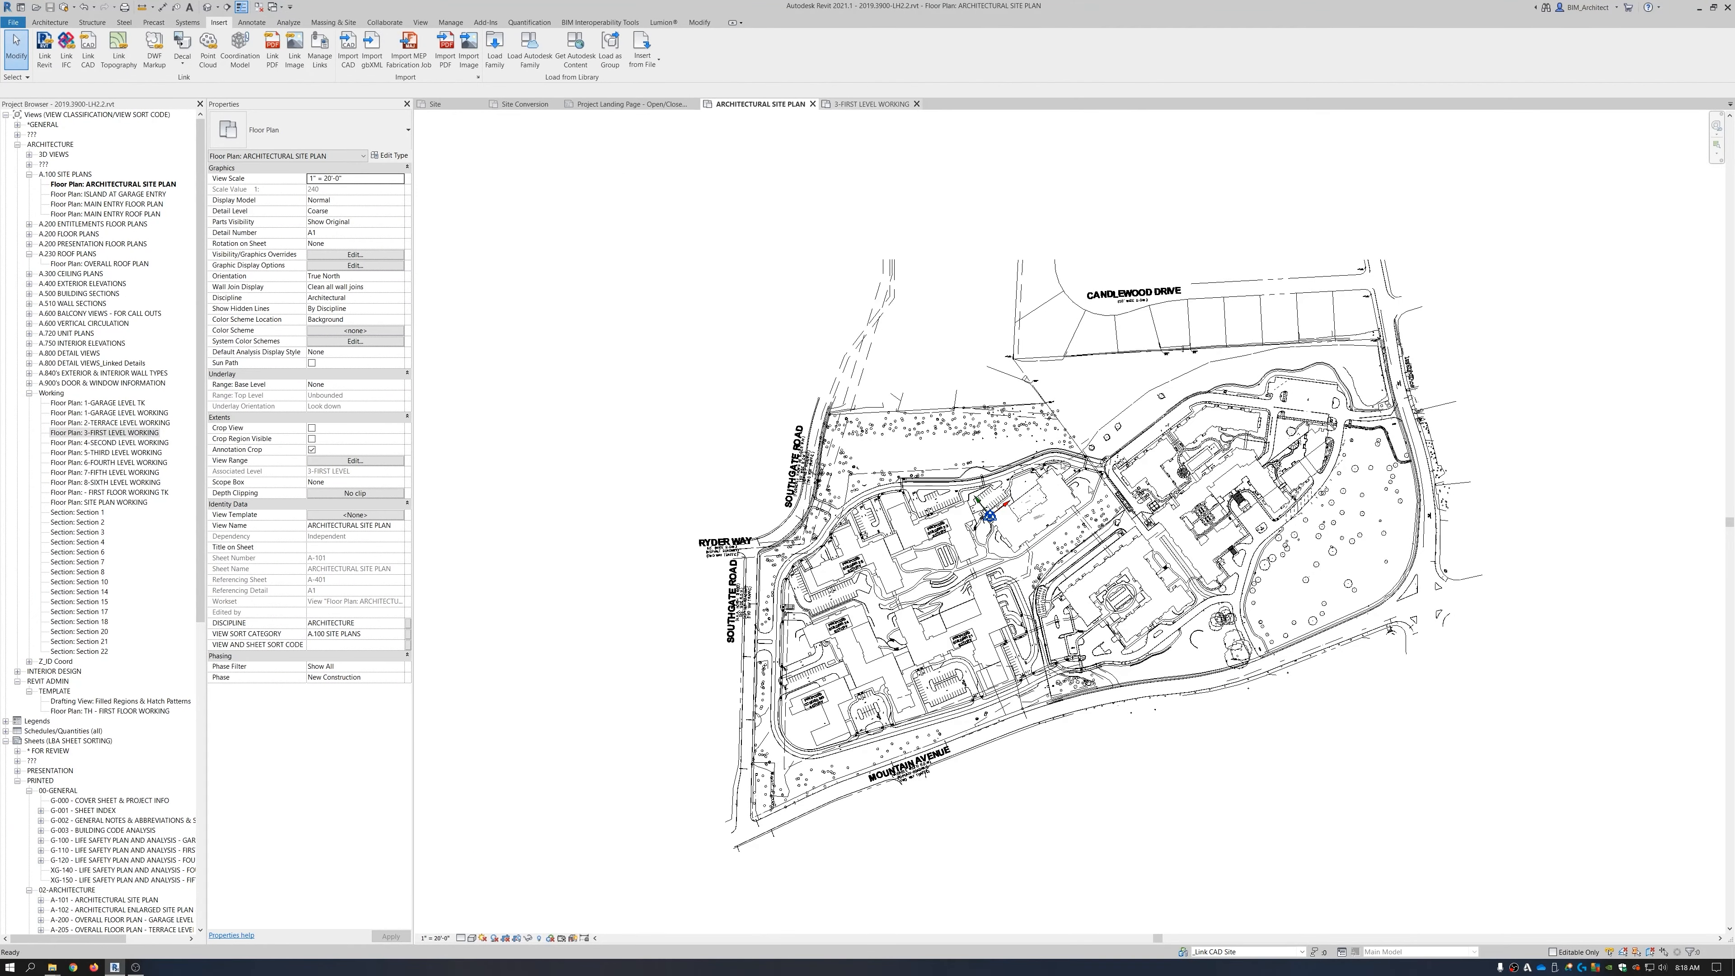
{"action": "left_click", "coordinate": [855, 107]}
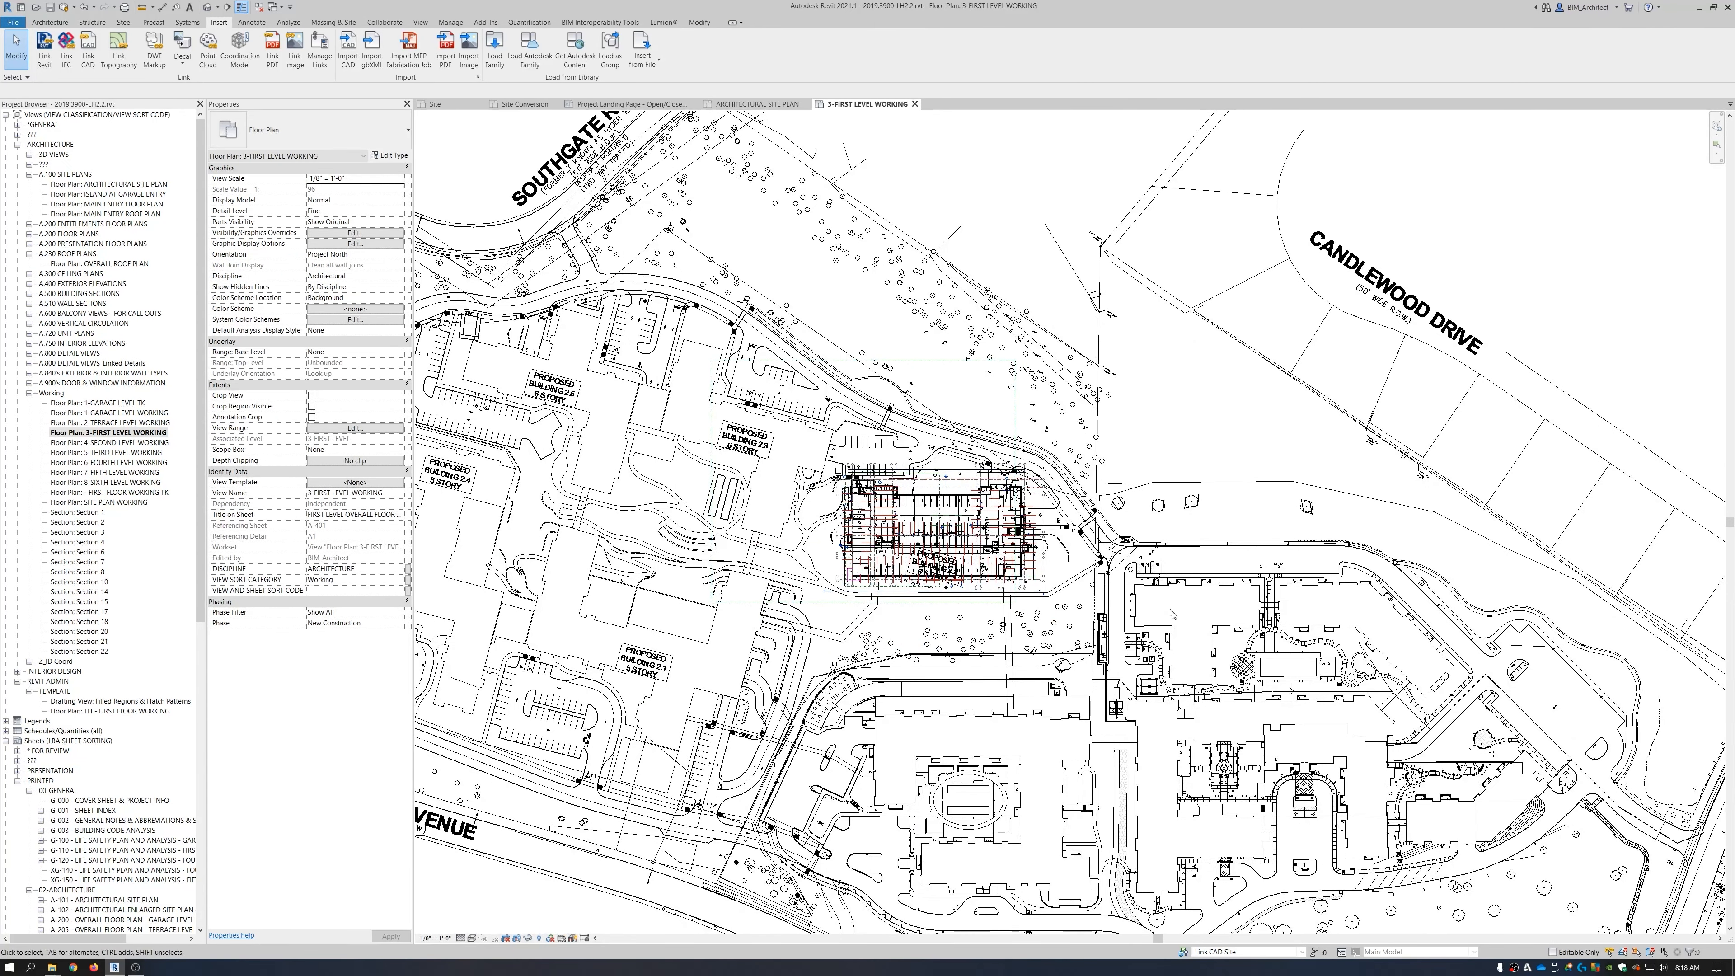
Switch back to the ARCHITECTURAL SITE PLAN view.
{"action": "left_click", "coordinate": [748, 105]}
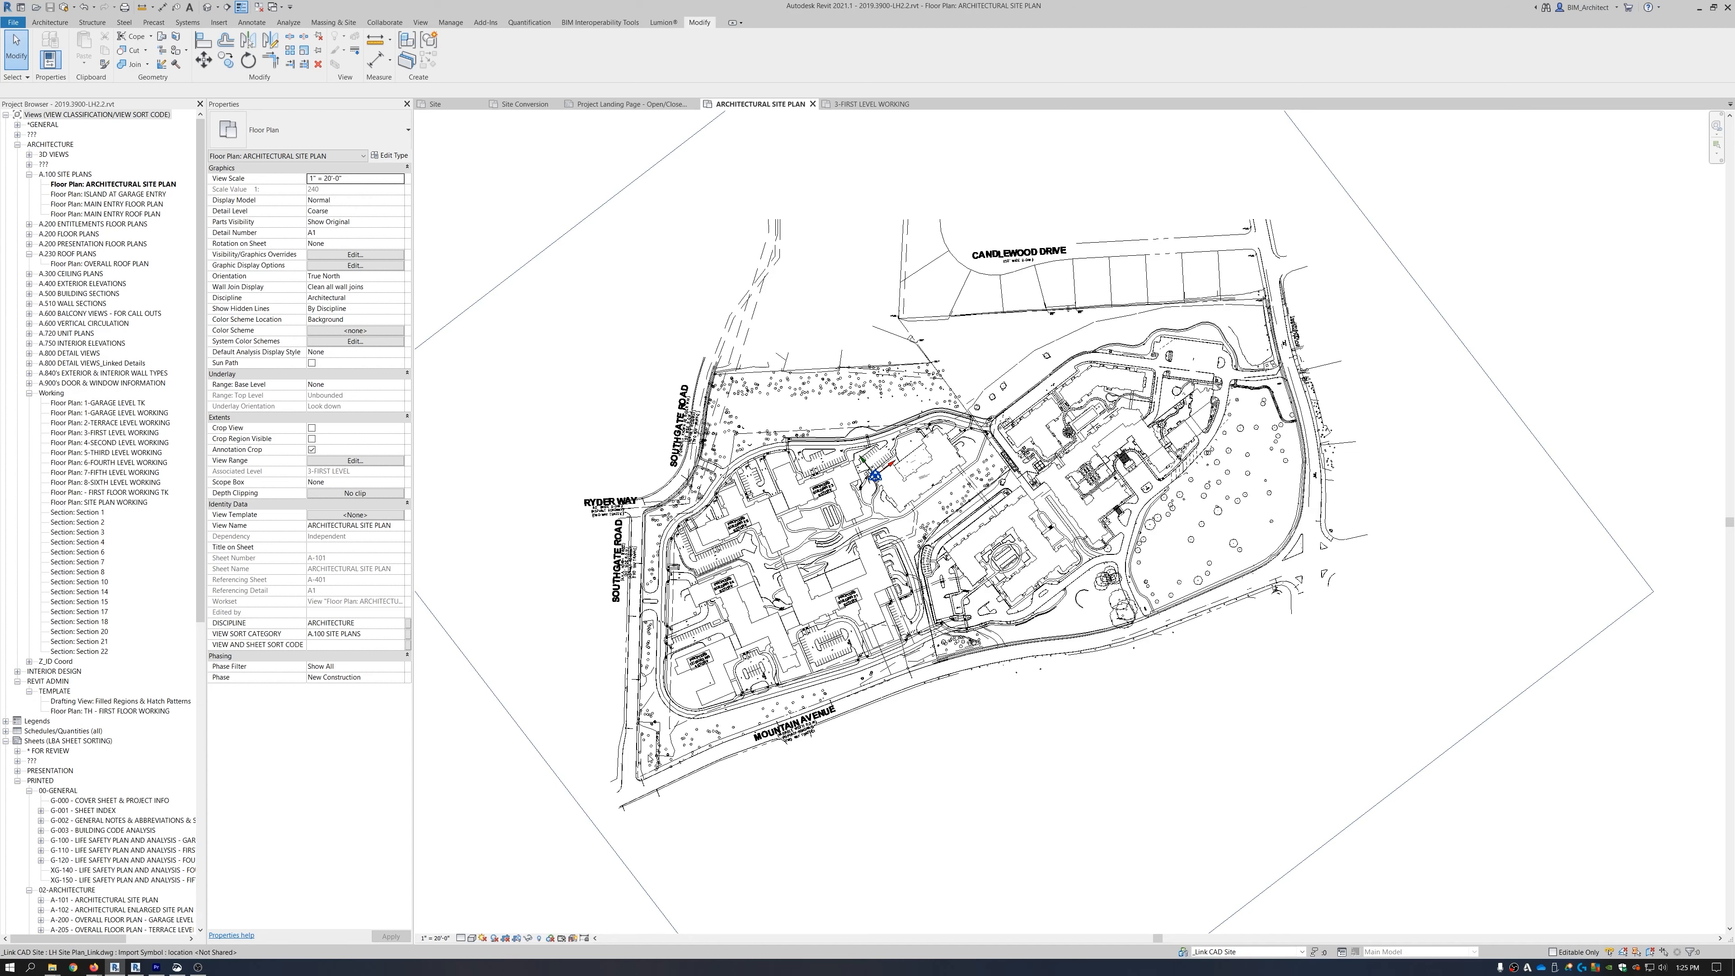
{"action": "scroll", "coordinate": [623, 784], "scroll_direction": "up", "scroll_amount": 6}
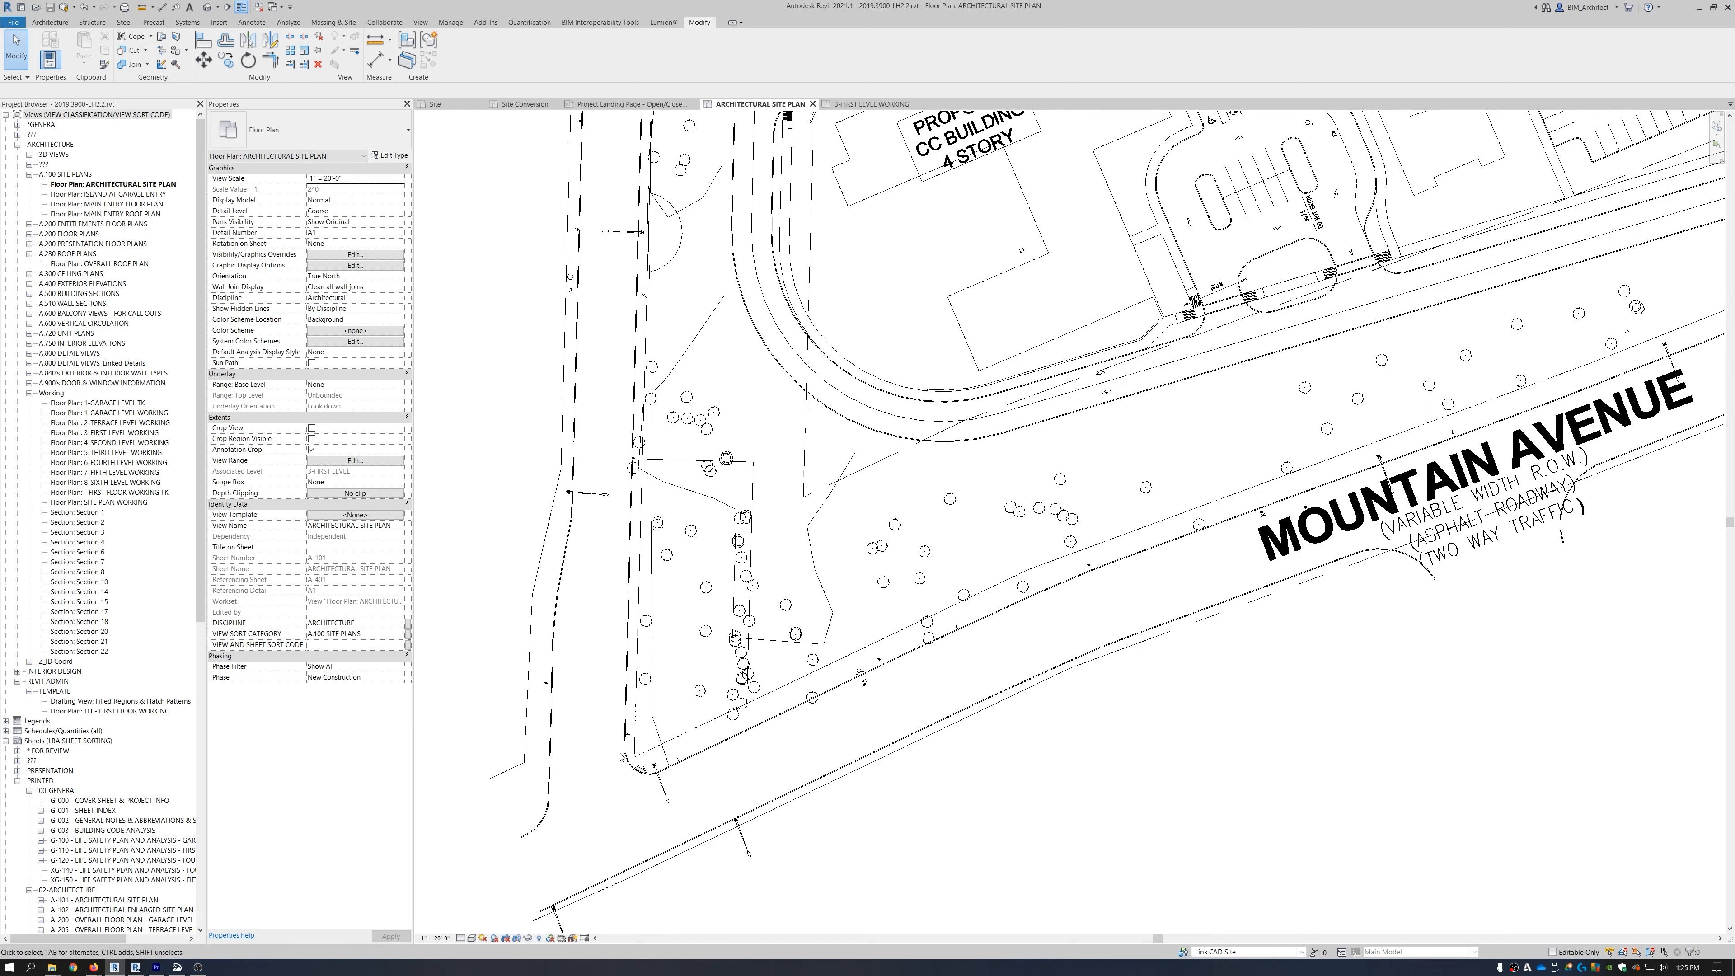
{"action": "scroll", "coordinate": [618, 765], "scroll_direction": "down", "scroll_amount": 5}
{"action": "scroll", "coordinate": [617, 769], "scroll_direction": "down", "scroll_amount": 3}
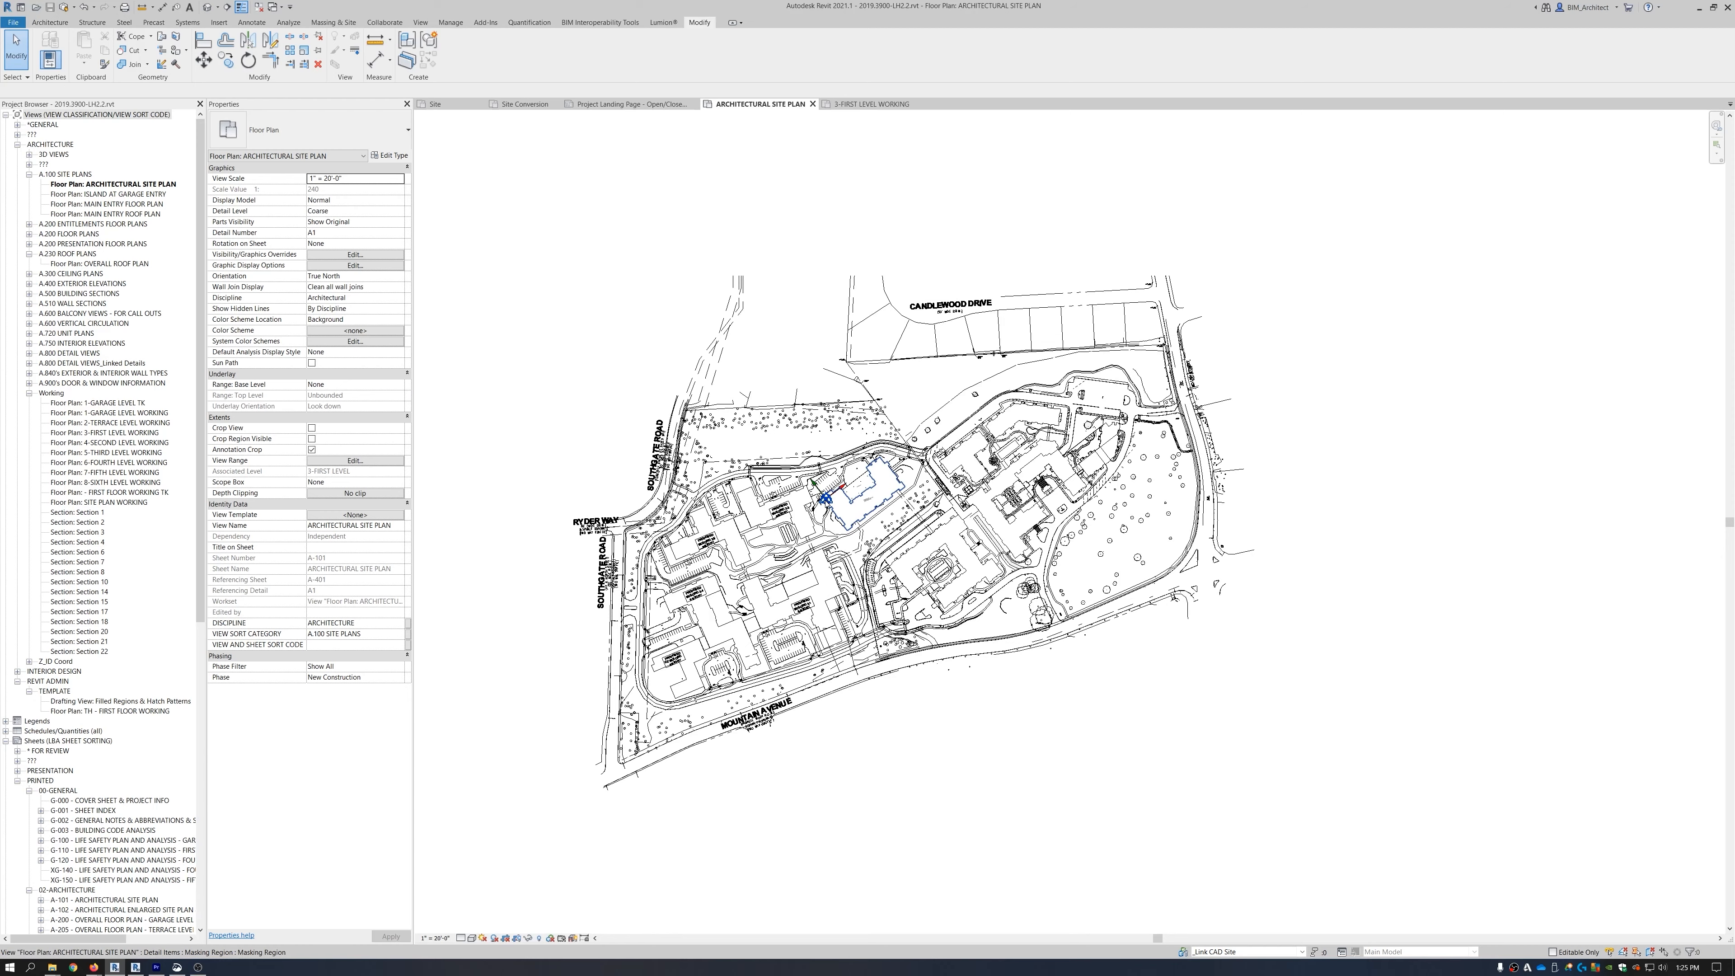
{"action": "left_click", "coordinate": [827, 496]}
{"action": "key", "text": "Escape"}
{"action": "scroll", "coordinate": [827, 496], "scroll_direction": "up", "scroll_amount": 5}
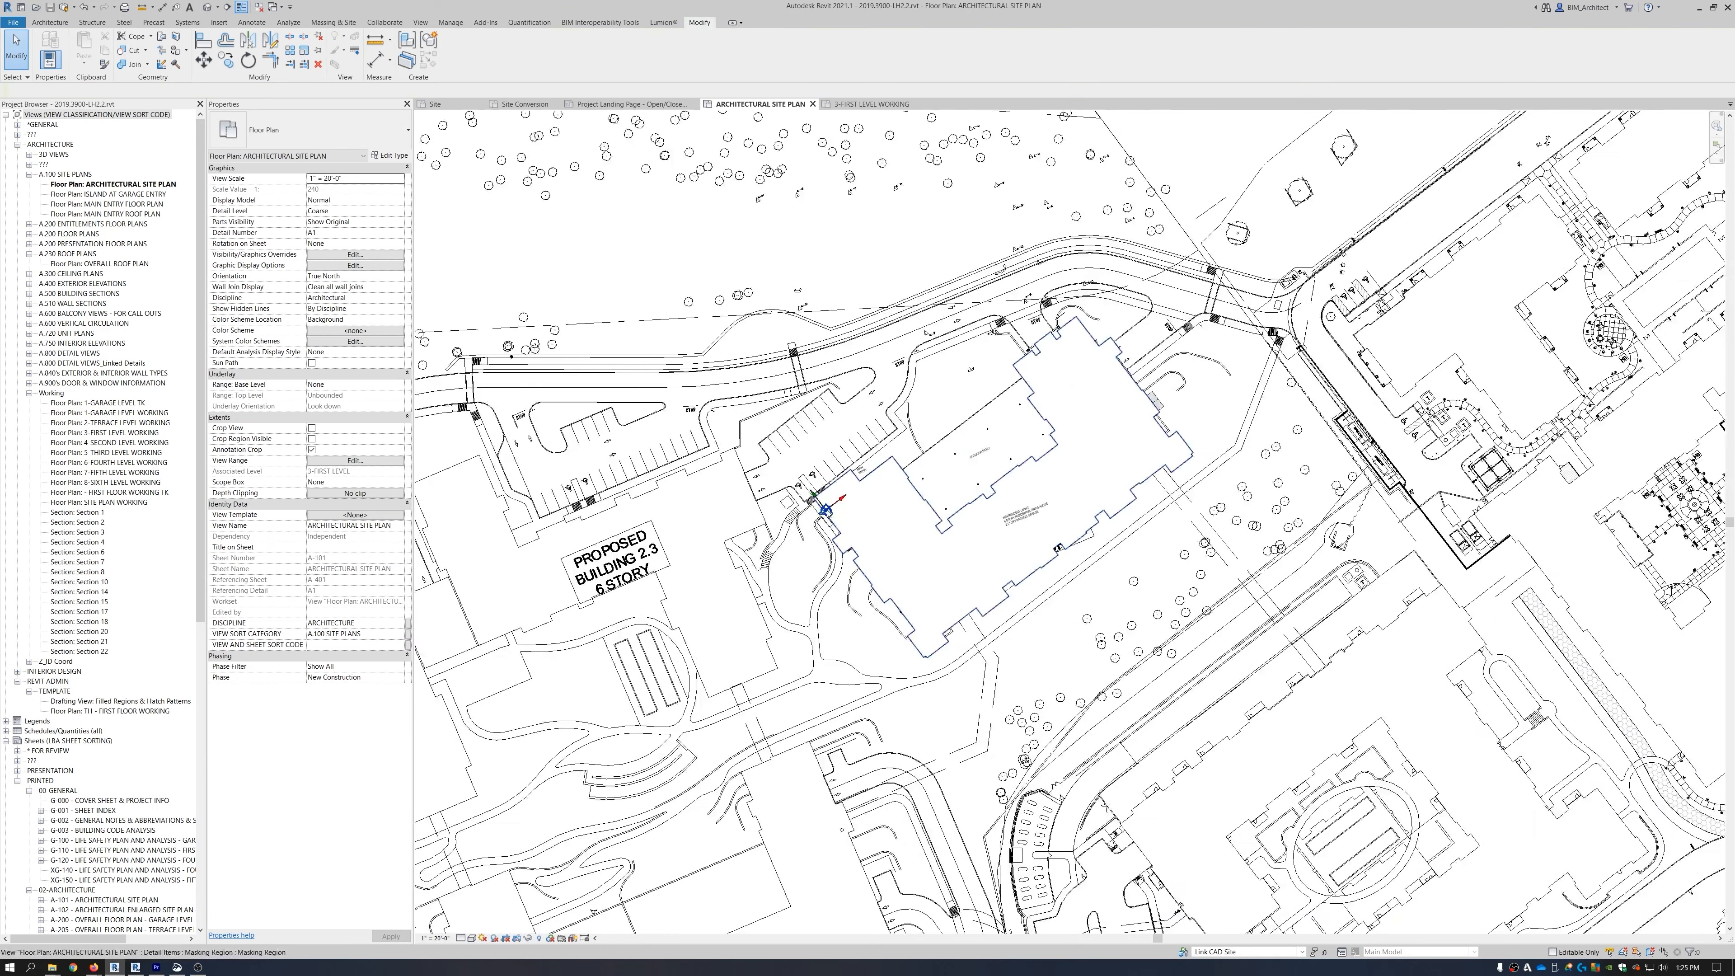
{"action": "left_click", "coordinate": [826, 508]}
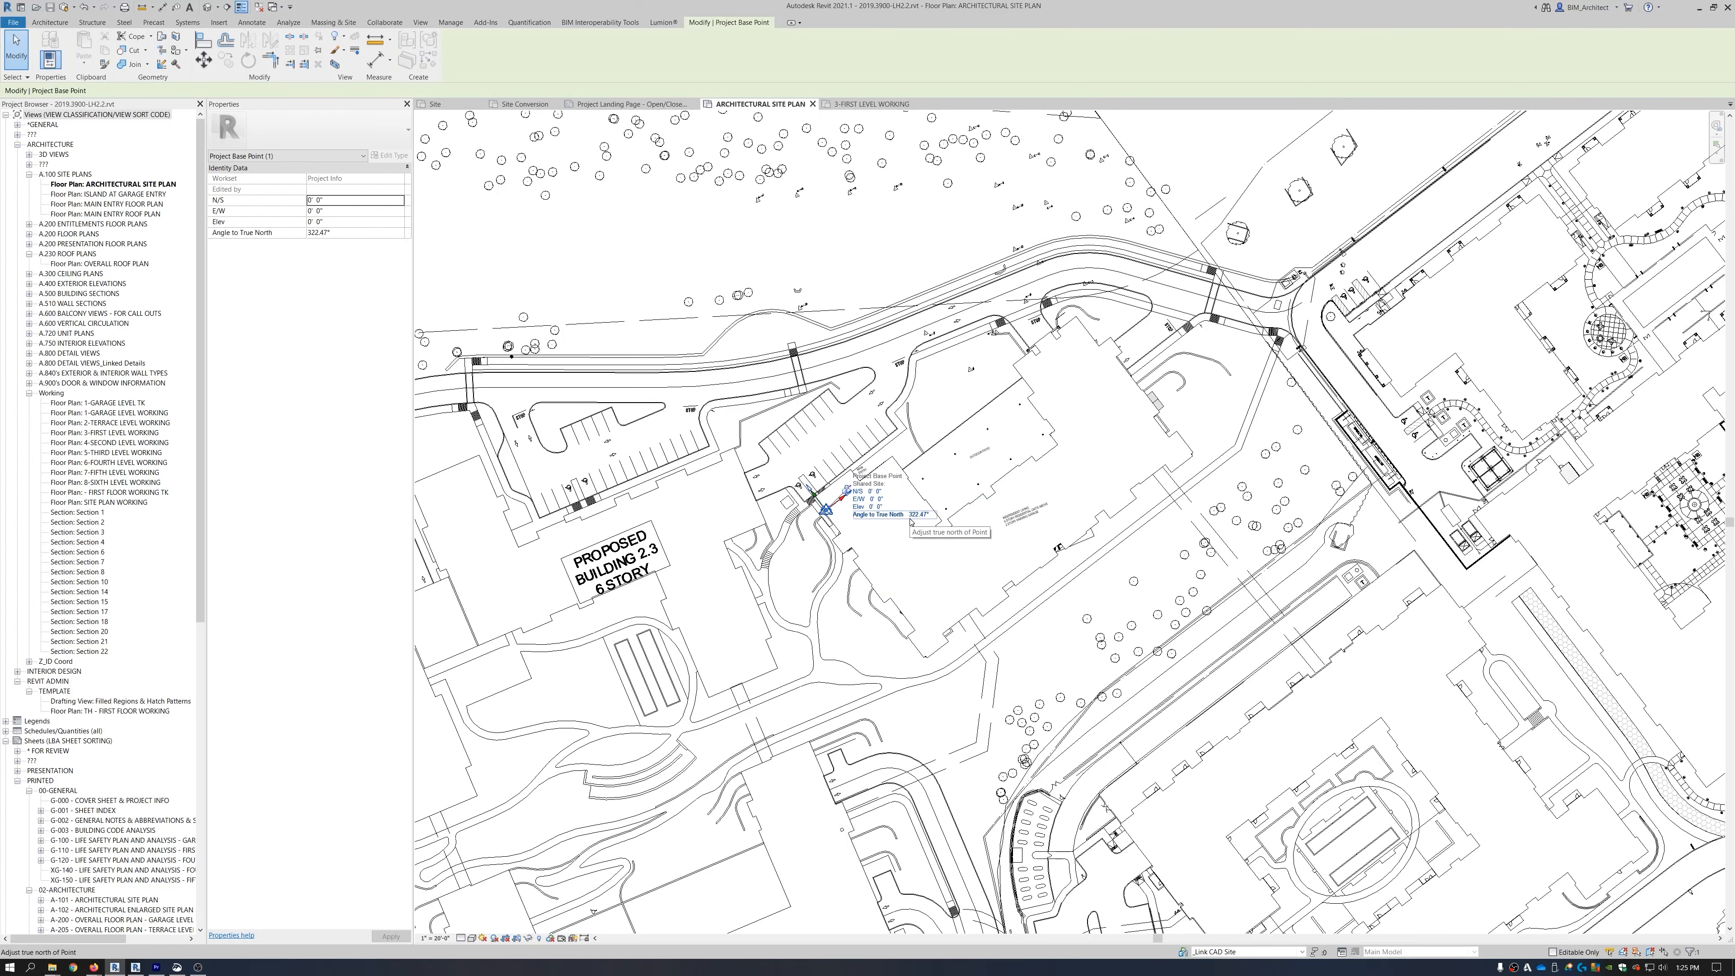
{"action": "scroll", "coordinate": [910, 521], "scroll_direction": "down", "scroll_amount": 5}
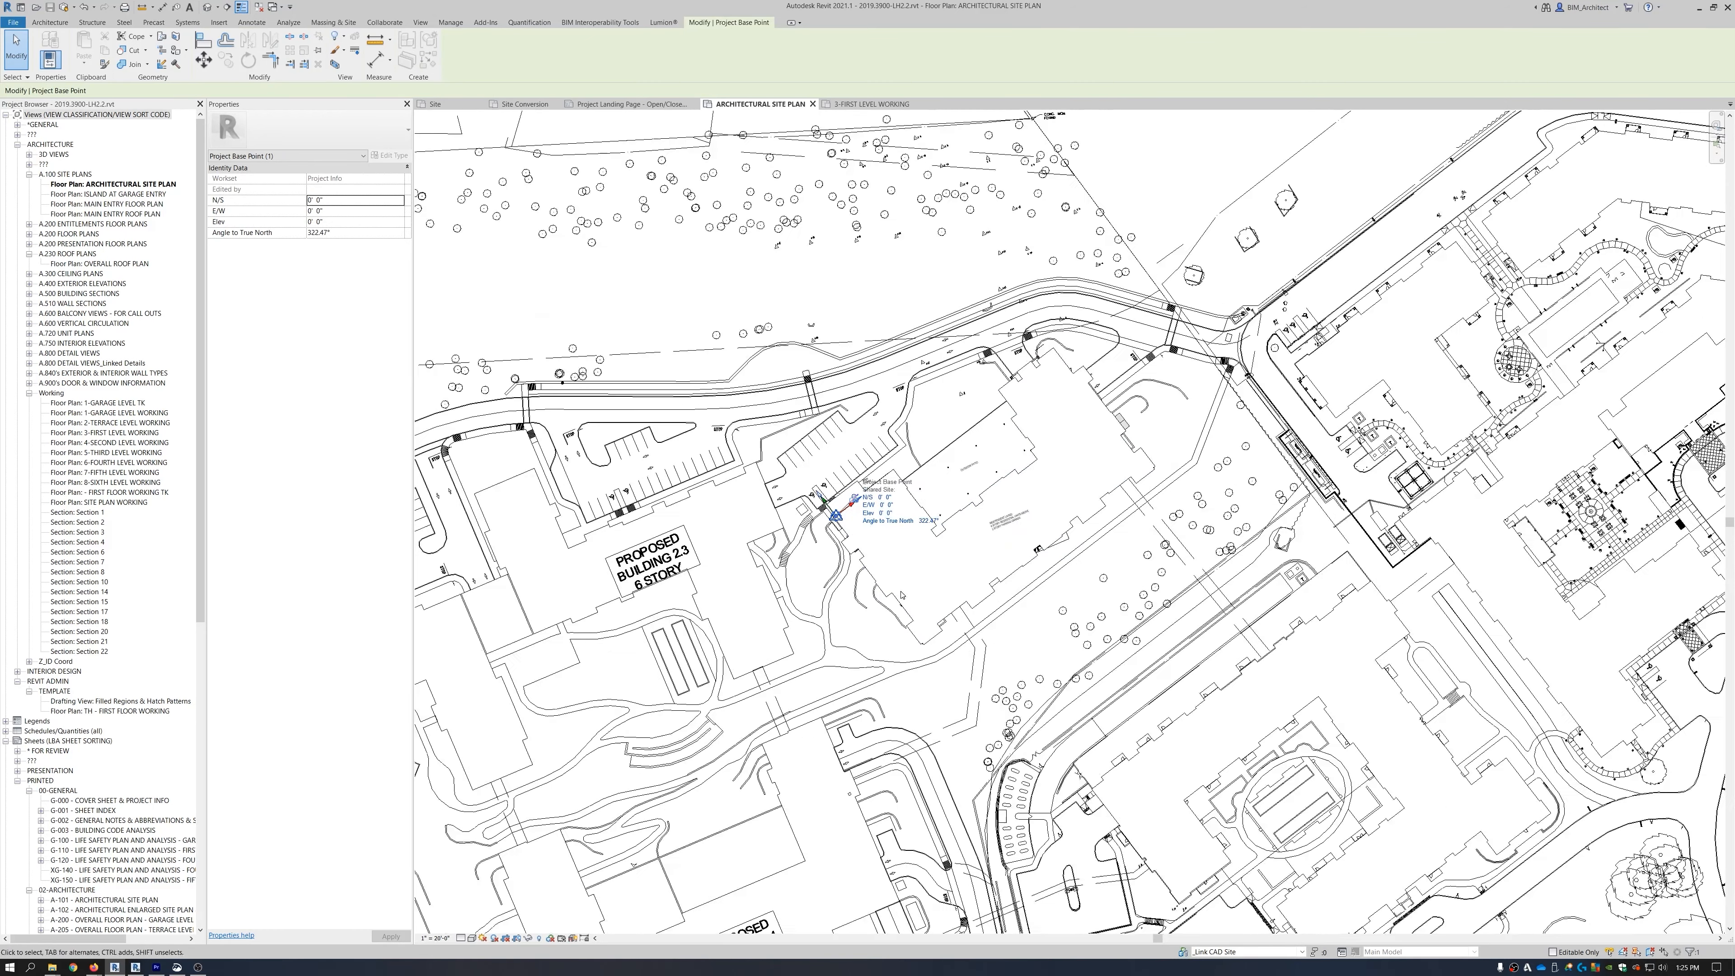
{"action": "left_click", "coordinate": [544, 375]}
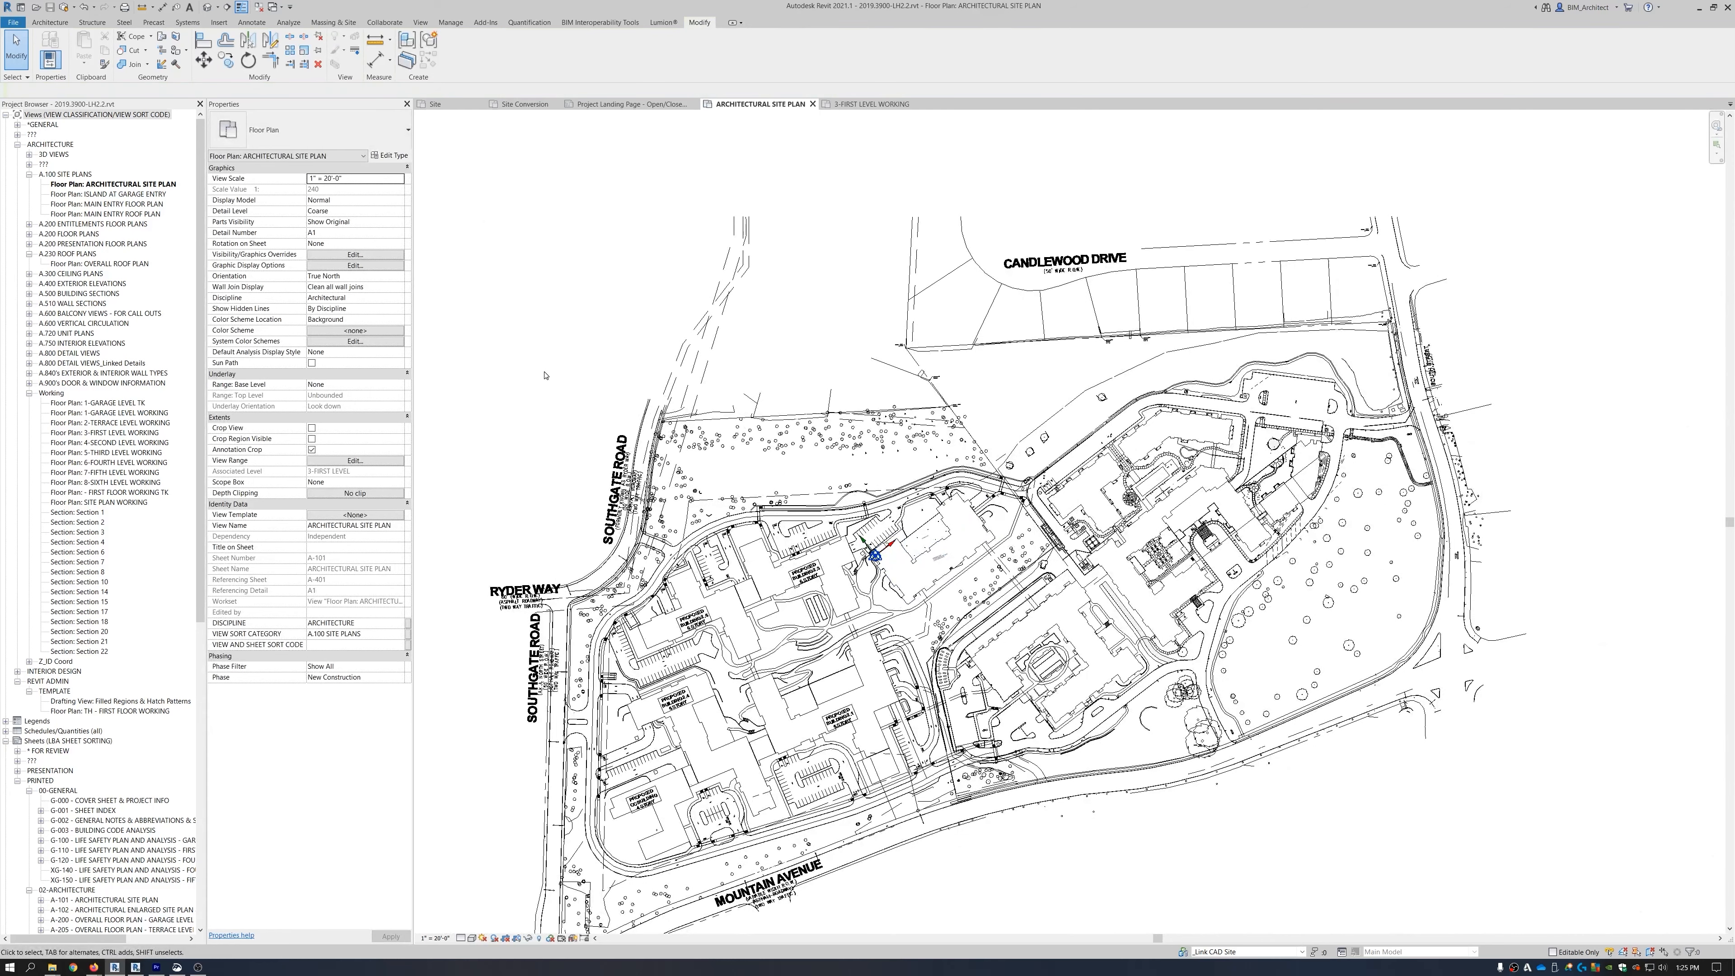
{"action": "scroll", "coordinate": [544, 374], "scroll_direction": "down", "scroll_amount": 1}
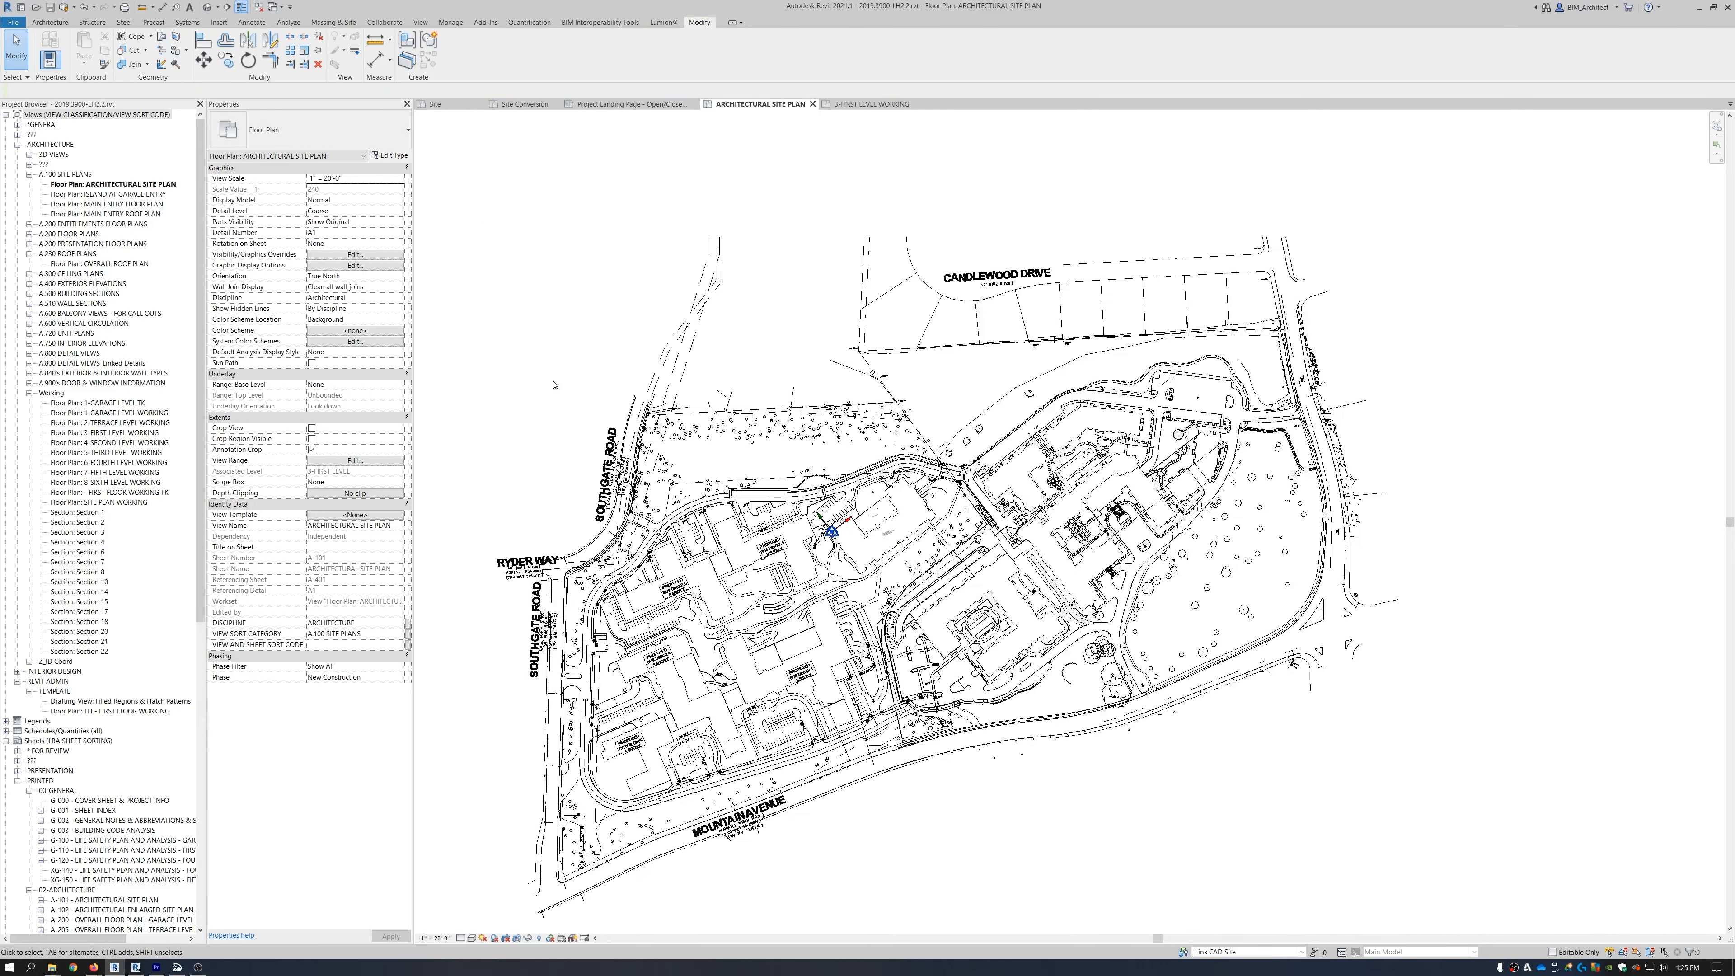
{"action": "middle_click_drag", "start_coordinate": [1013, 784], "coordinate": [1067, 764]}
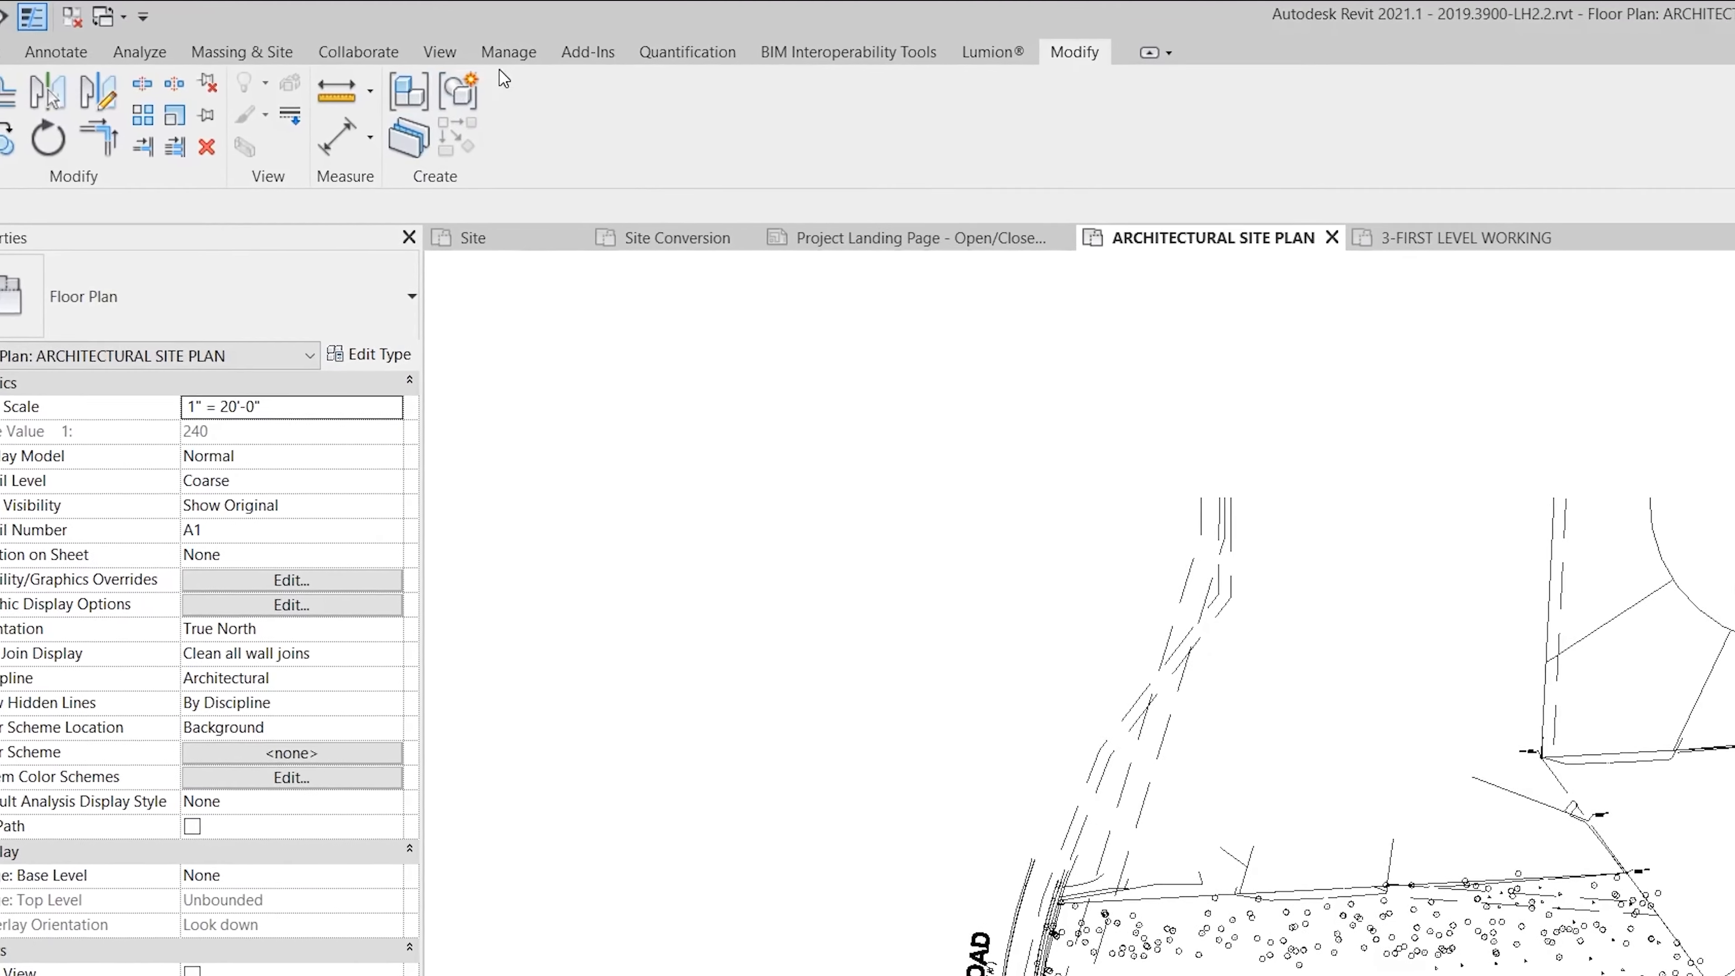
Acquire shared coordinates from the linked LH Site Plan_Link.dwg through Manage > Coordinates.
{"action": "left_click", "coordinate": [493, 45]}
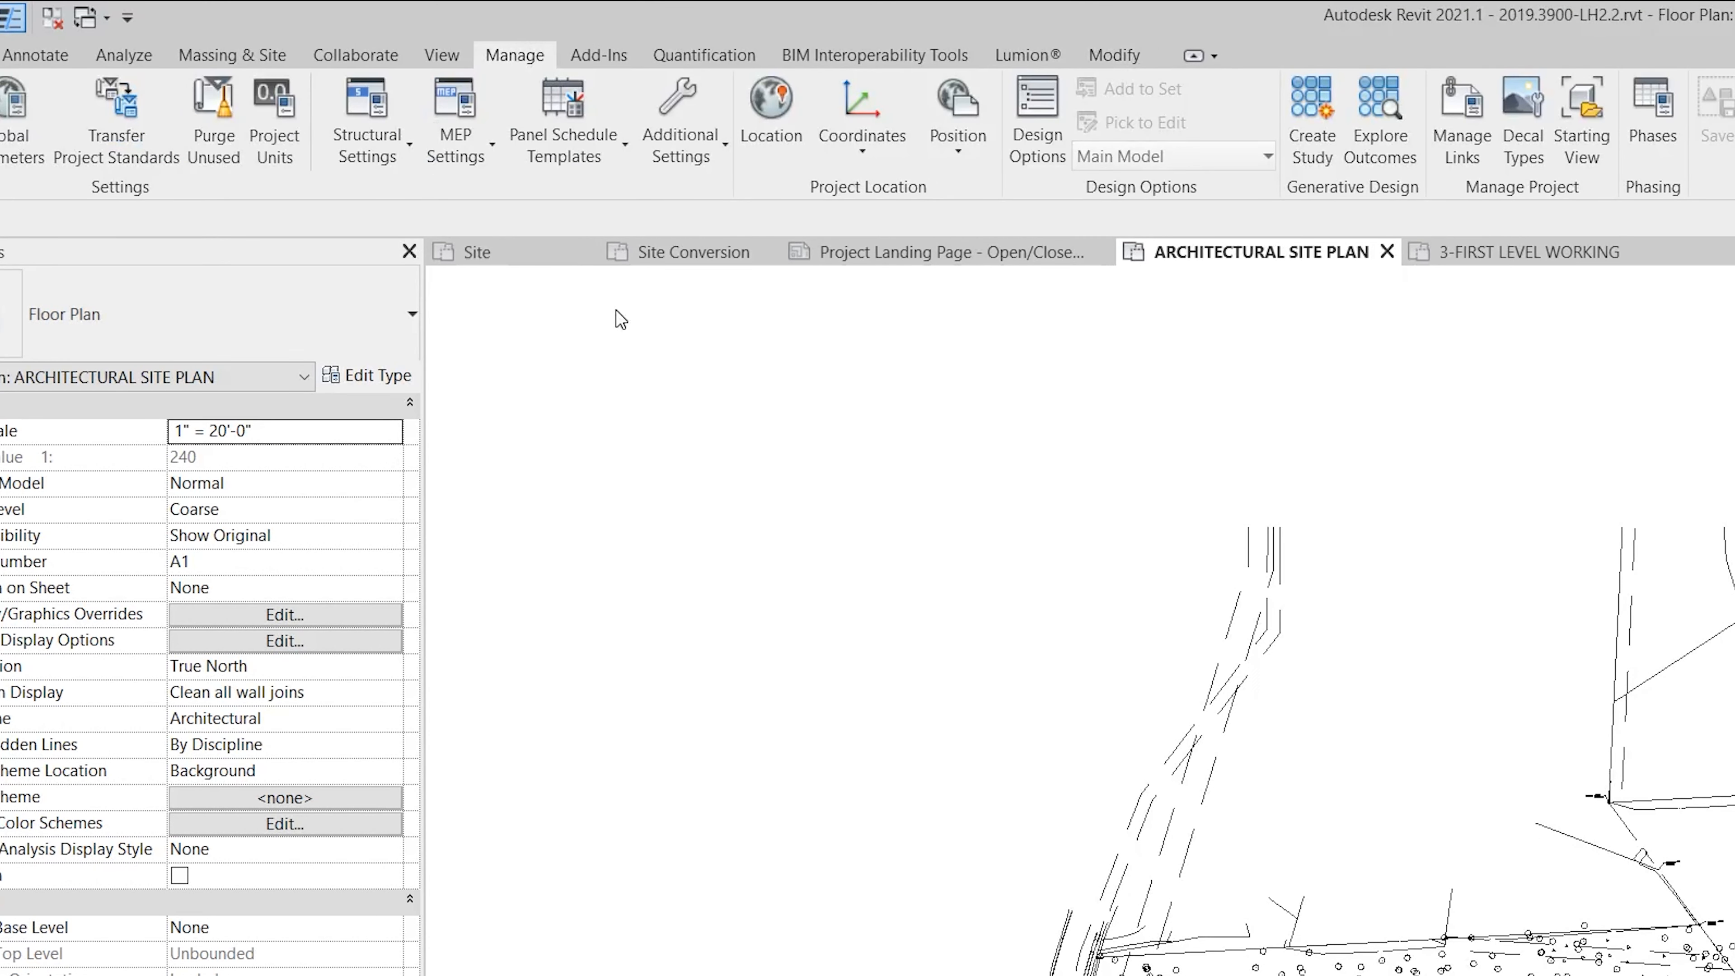
{"action": "left_click", "coordinate": [870, 156]}
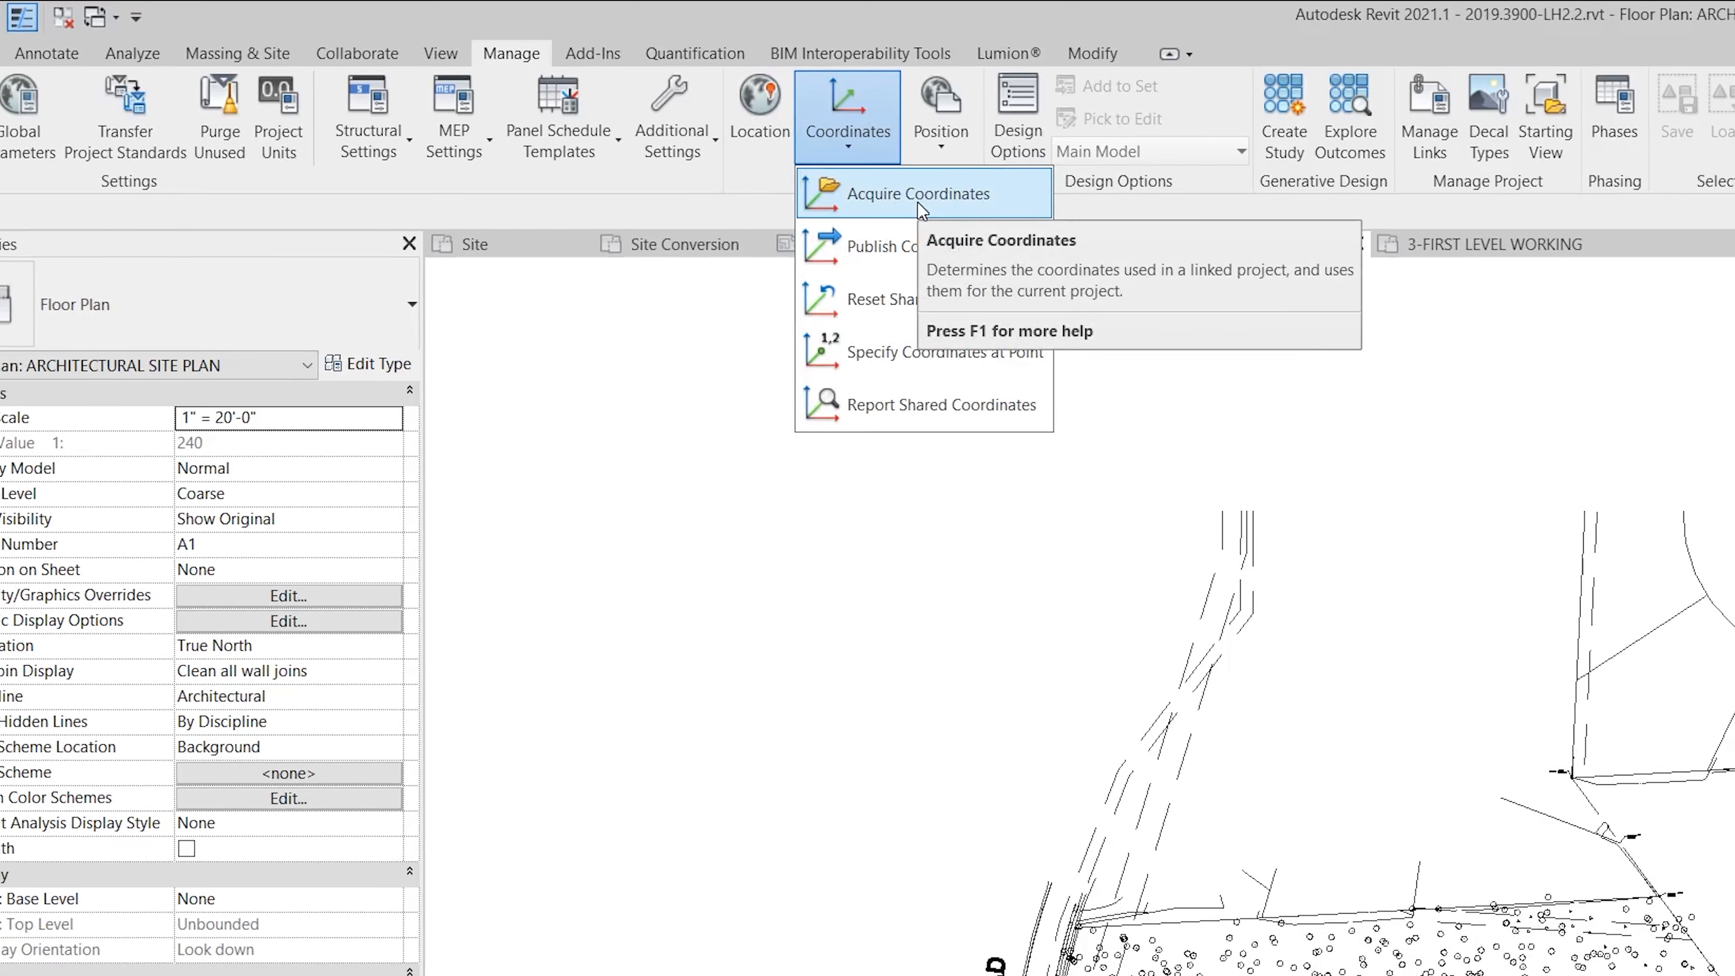
{"action": "left_click", "coordinate": [934, 205]}
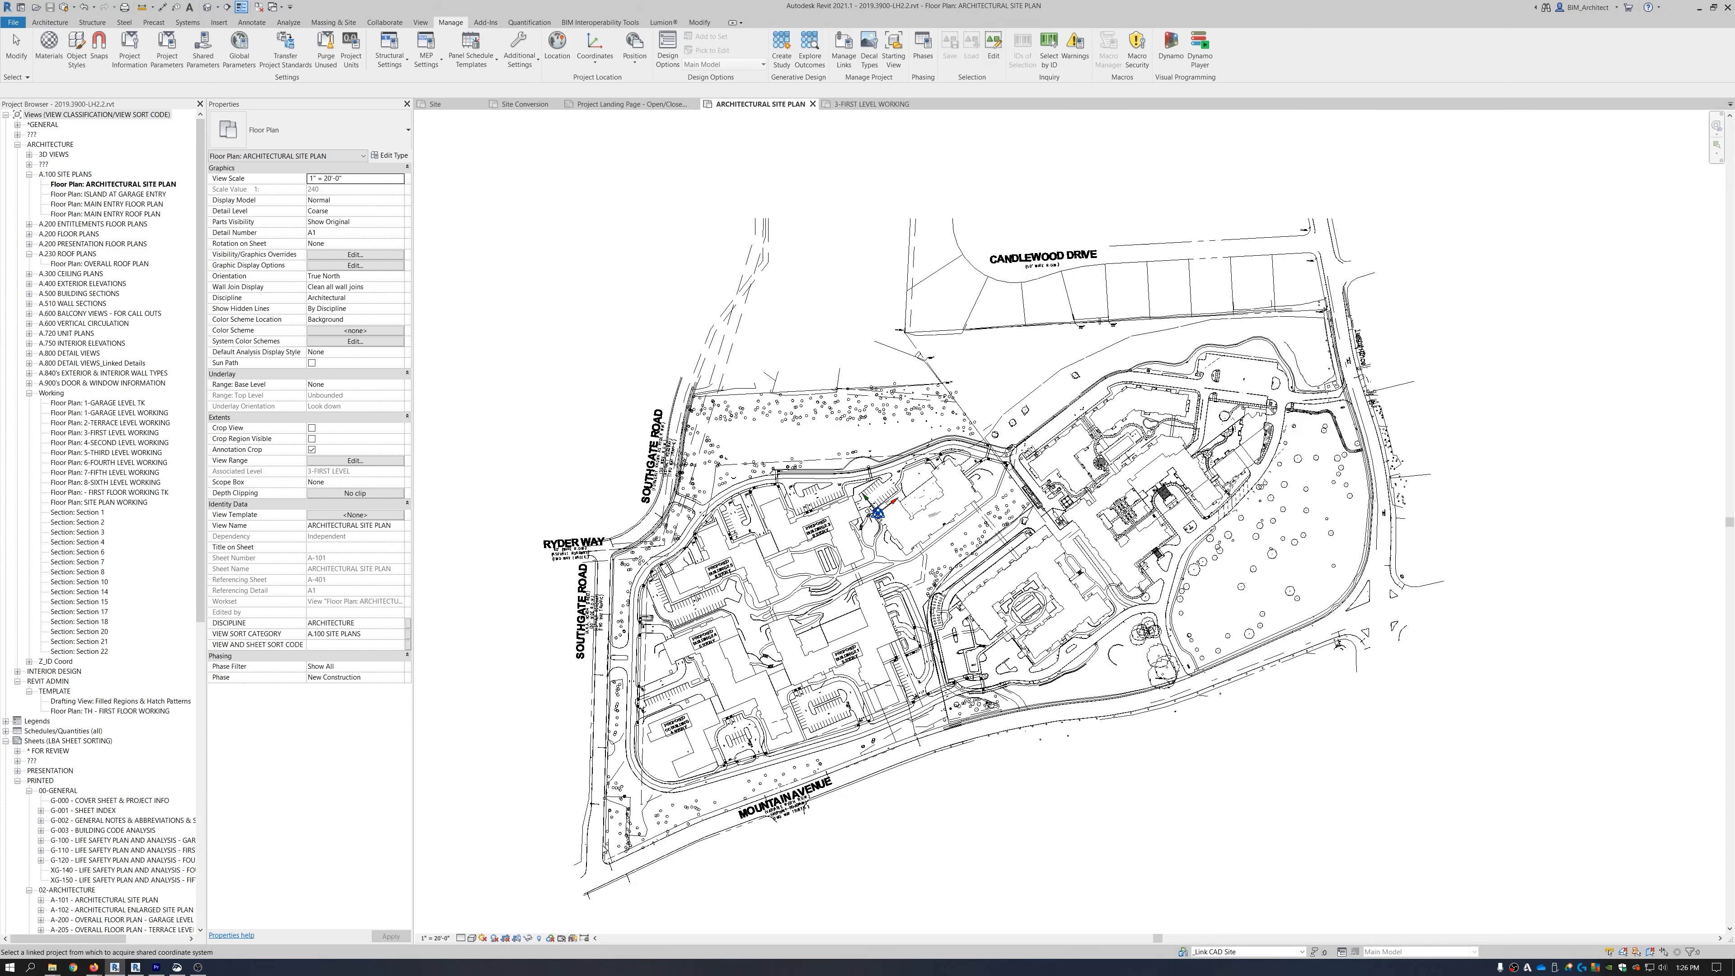
{"action": "left_click", "coordinate": [809, 482]}
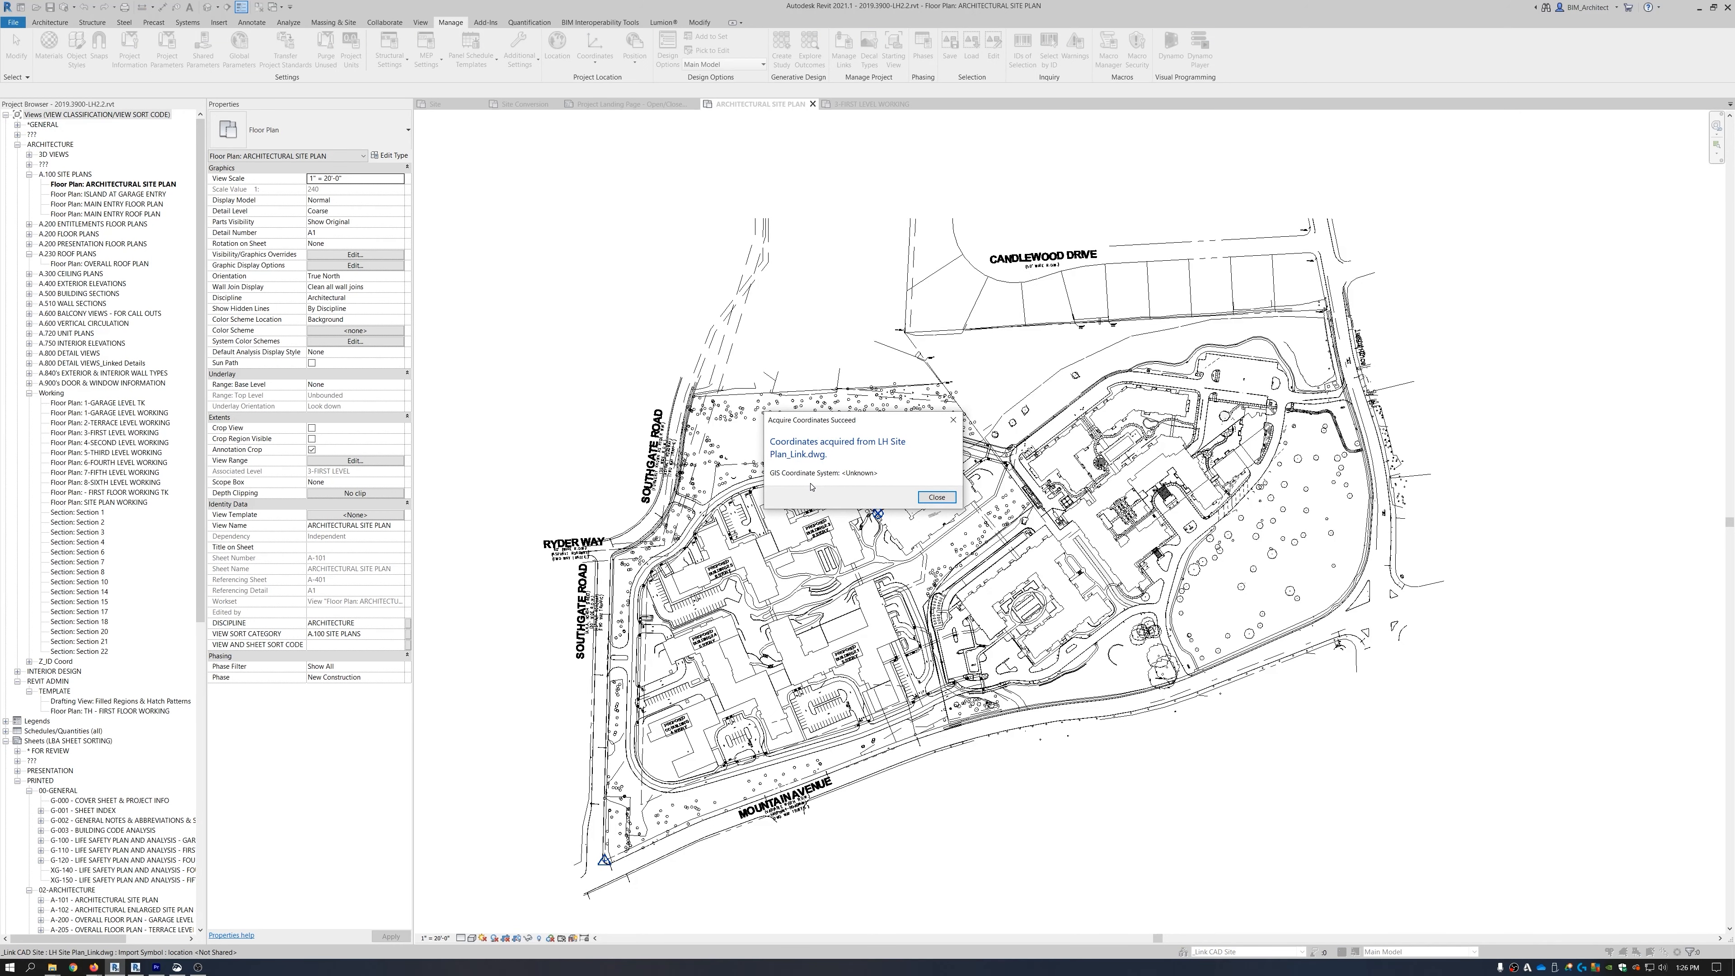
{"action": "left_click", "coordinate": [937, 497]}
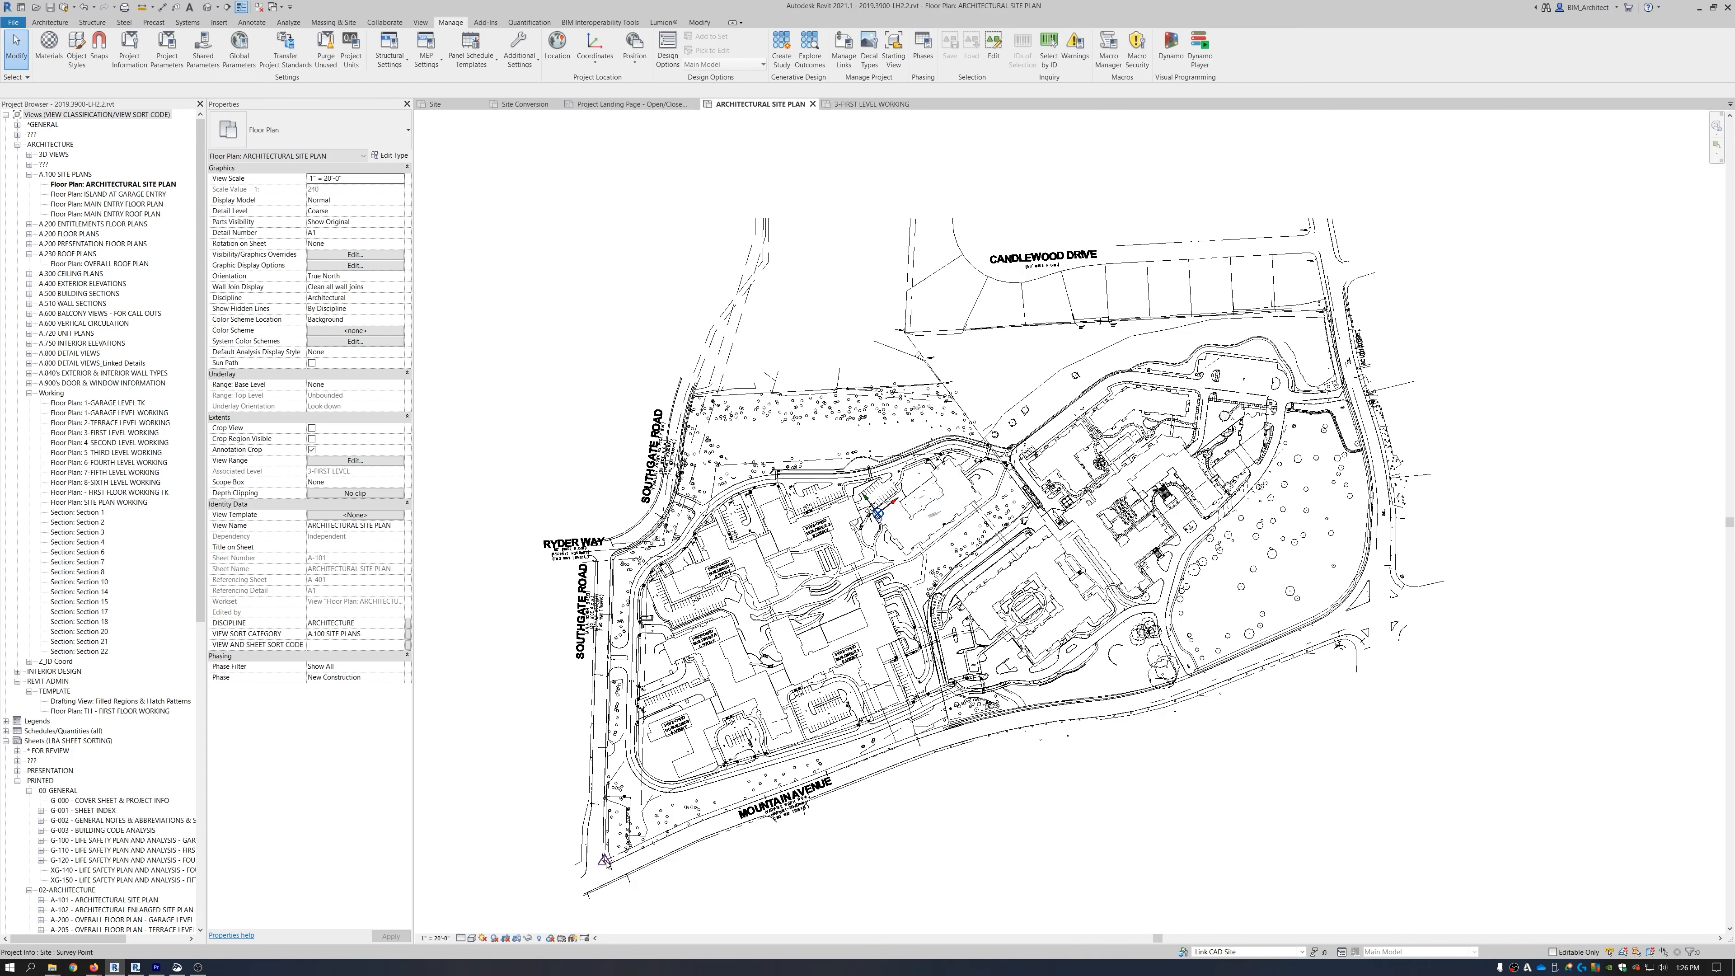
Select the survey point on the site plan and zoom in to check it.
{"action": "left_click_drag", "start_coordinate": [544, 825], "coordinate": [670, 897]}
{"action": "scroll", "coordinate": [679, 850], "scroll_direction": "up", "scroll_amount": 5}
{"action": "scroll", "coordinate": [680, 851], "scroll_direction": "up", "scroll_amount": 5}
{"action": "scroll", "coordinate": [675, 822], "scroll_direction": "down", "scroll_amount": 2}
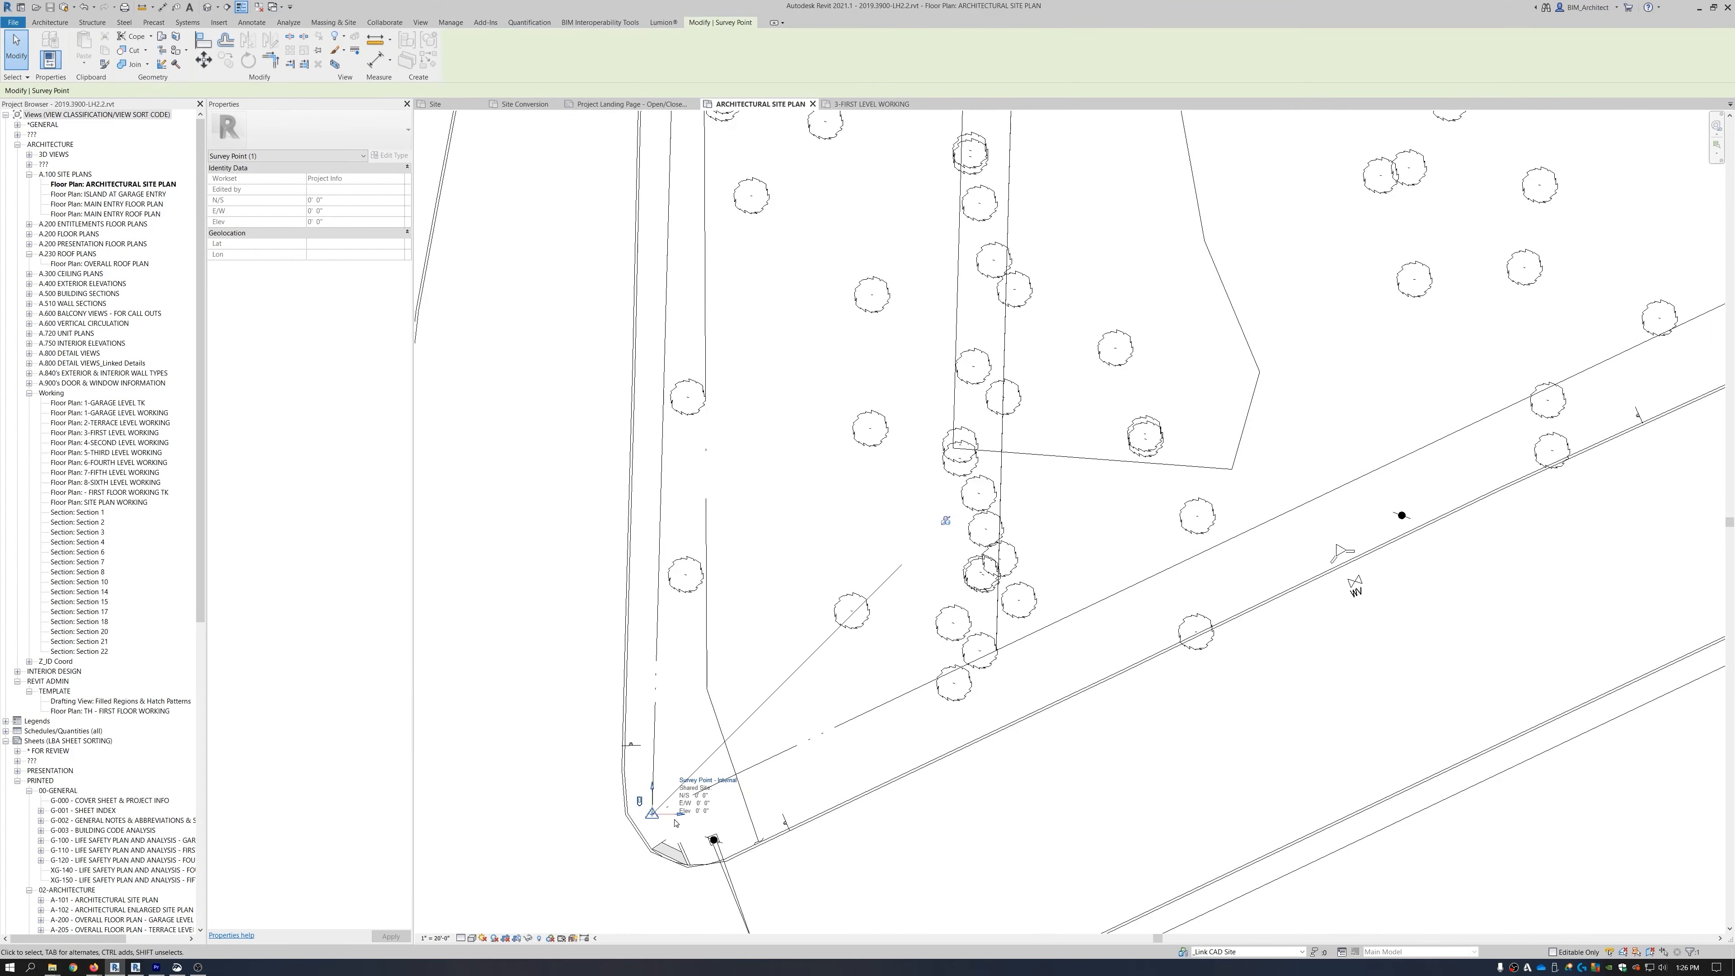
{"action": "key", "text": "Escape"}
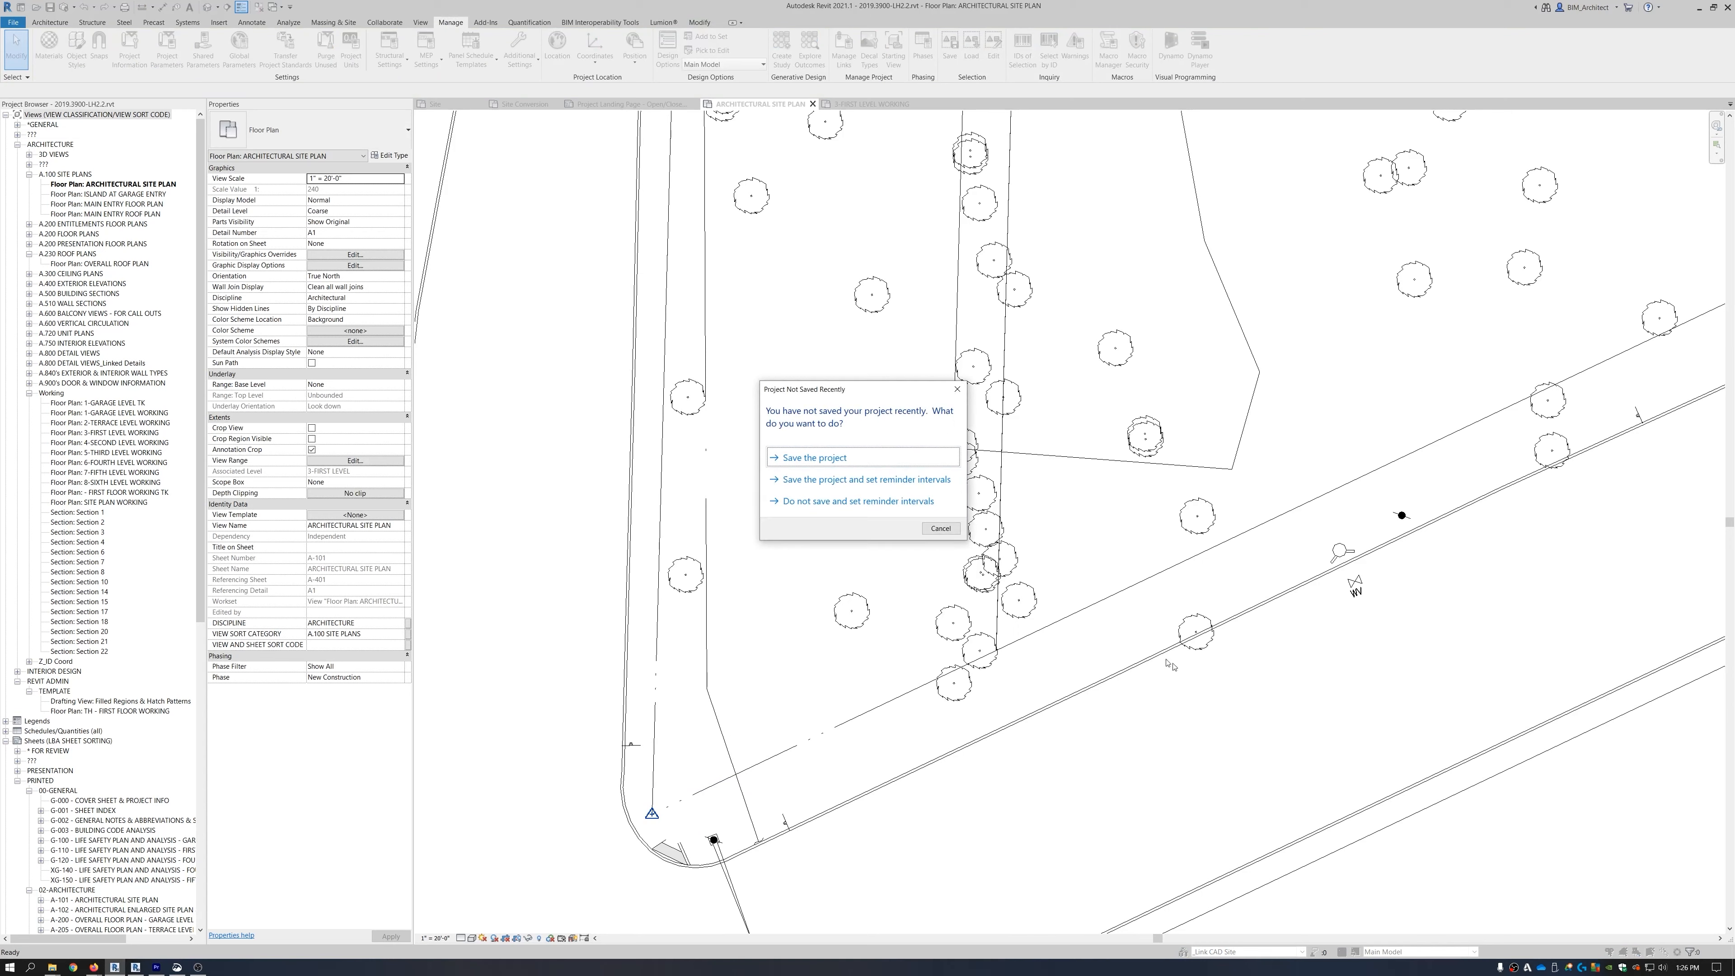
Dismiss the save reminder without saving and synchronize with the central model.
{"action": "left_click", "coordinate": [940, 528]}
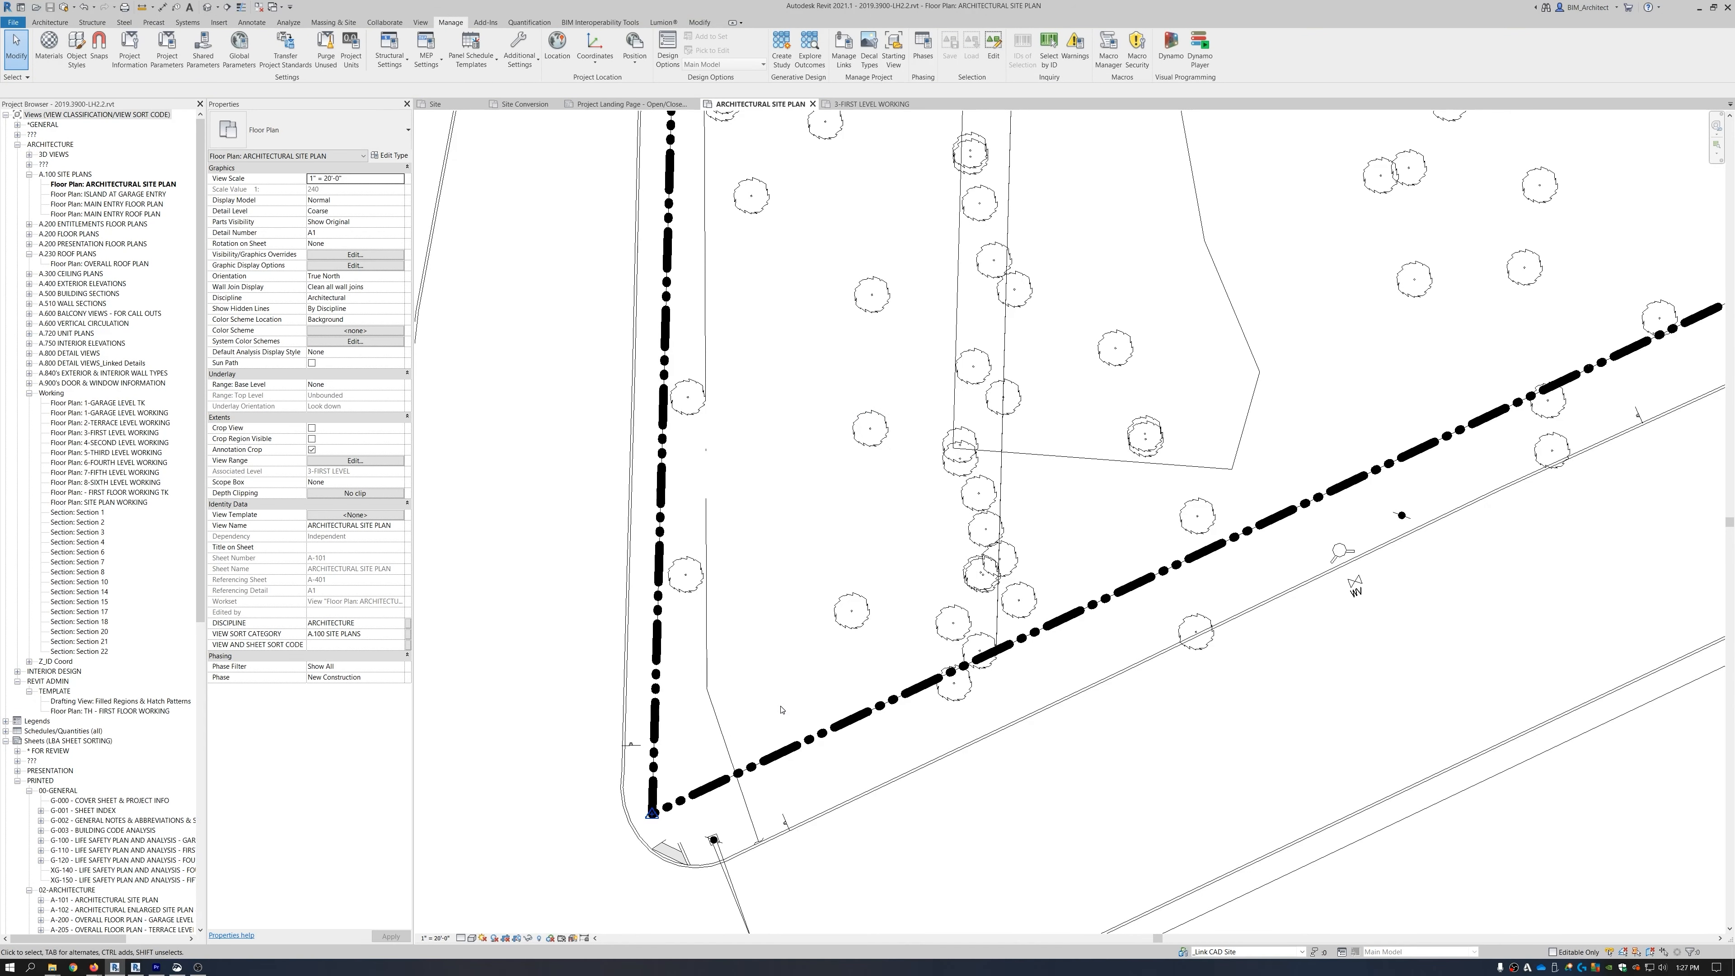
{"action": "scroll", "coordinate": [793, 722], "scroll_direction": "down", "scroll_amount": 8}
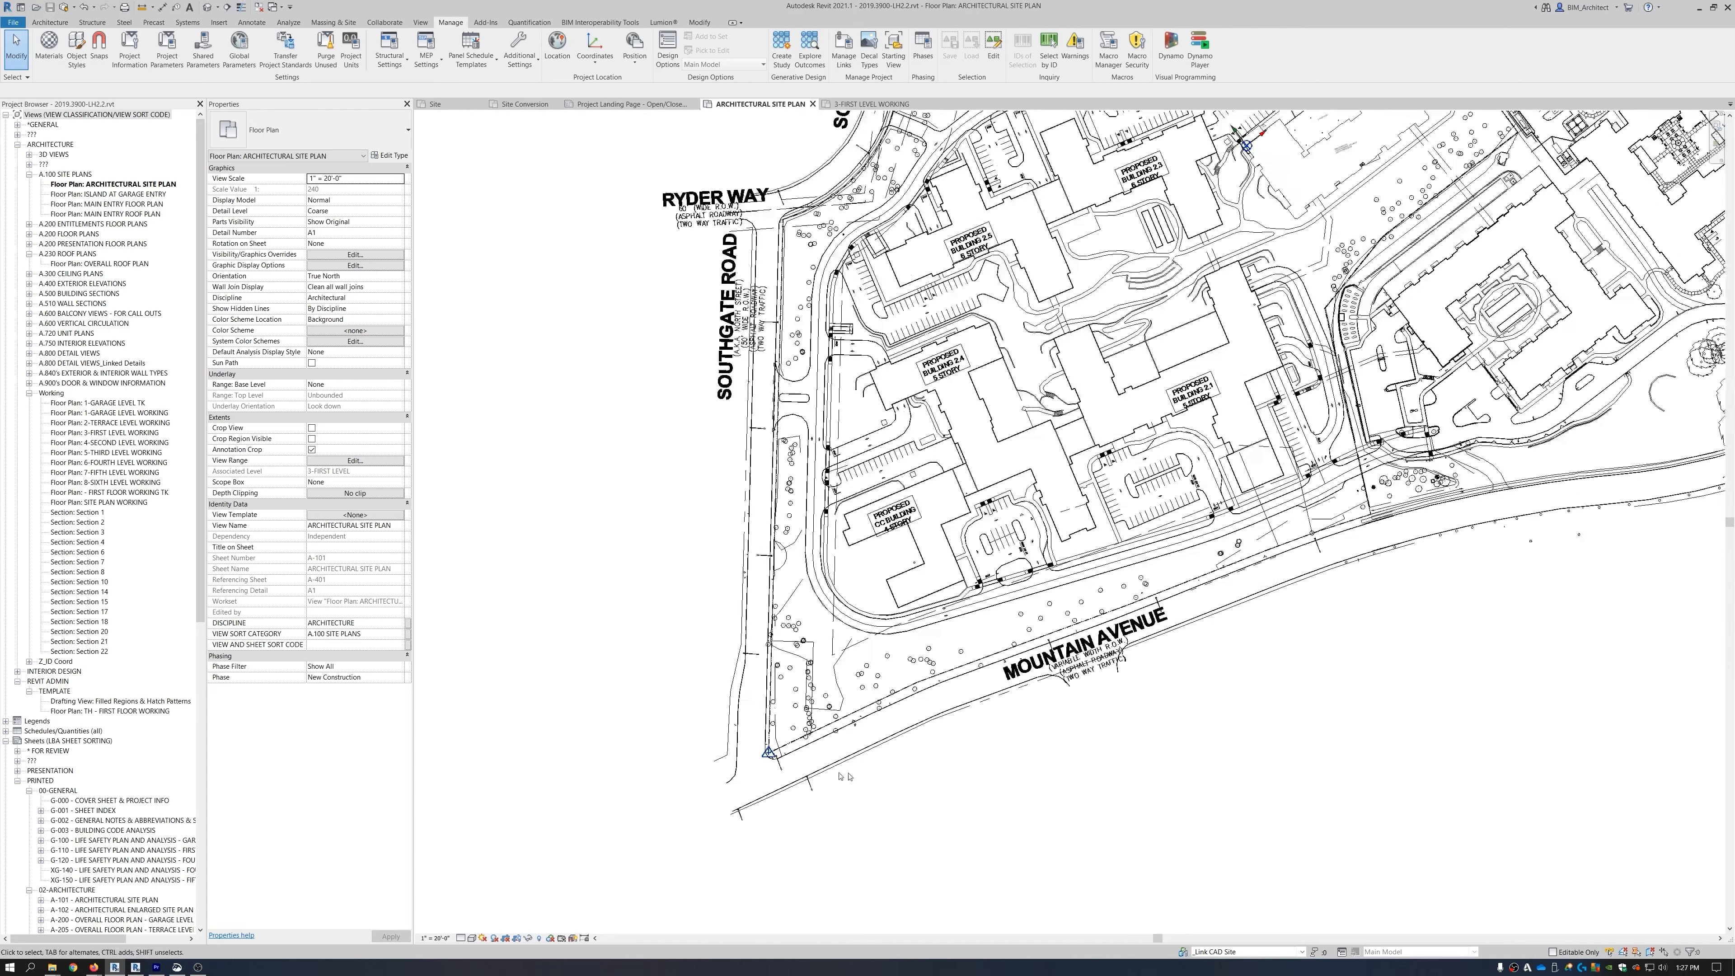
{"action": "scroll", "coordinate": [1025, 776], "scroll_direction": "down", "scroll_amount": 5}
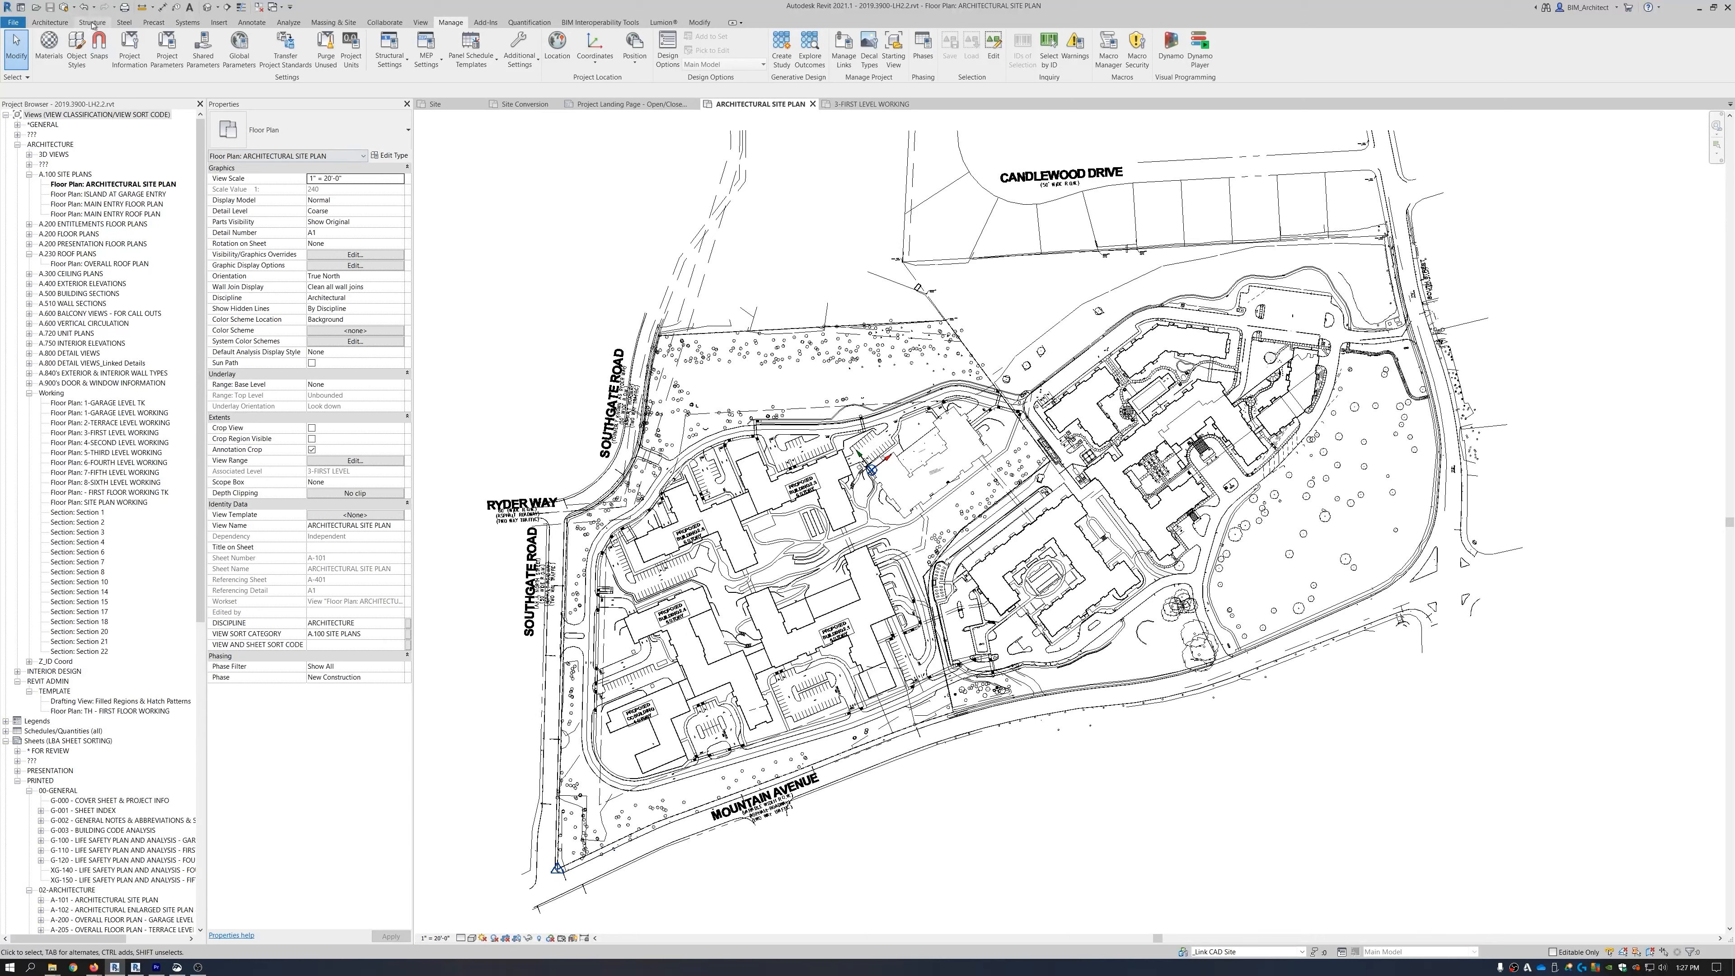
{"action": "left_click", "coordinate": [65, 8]}
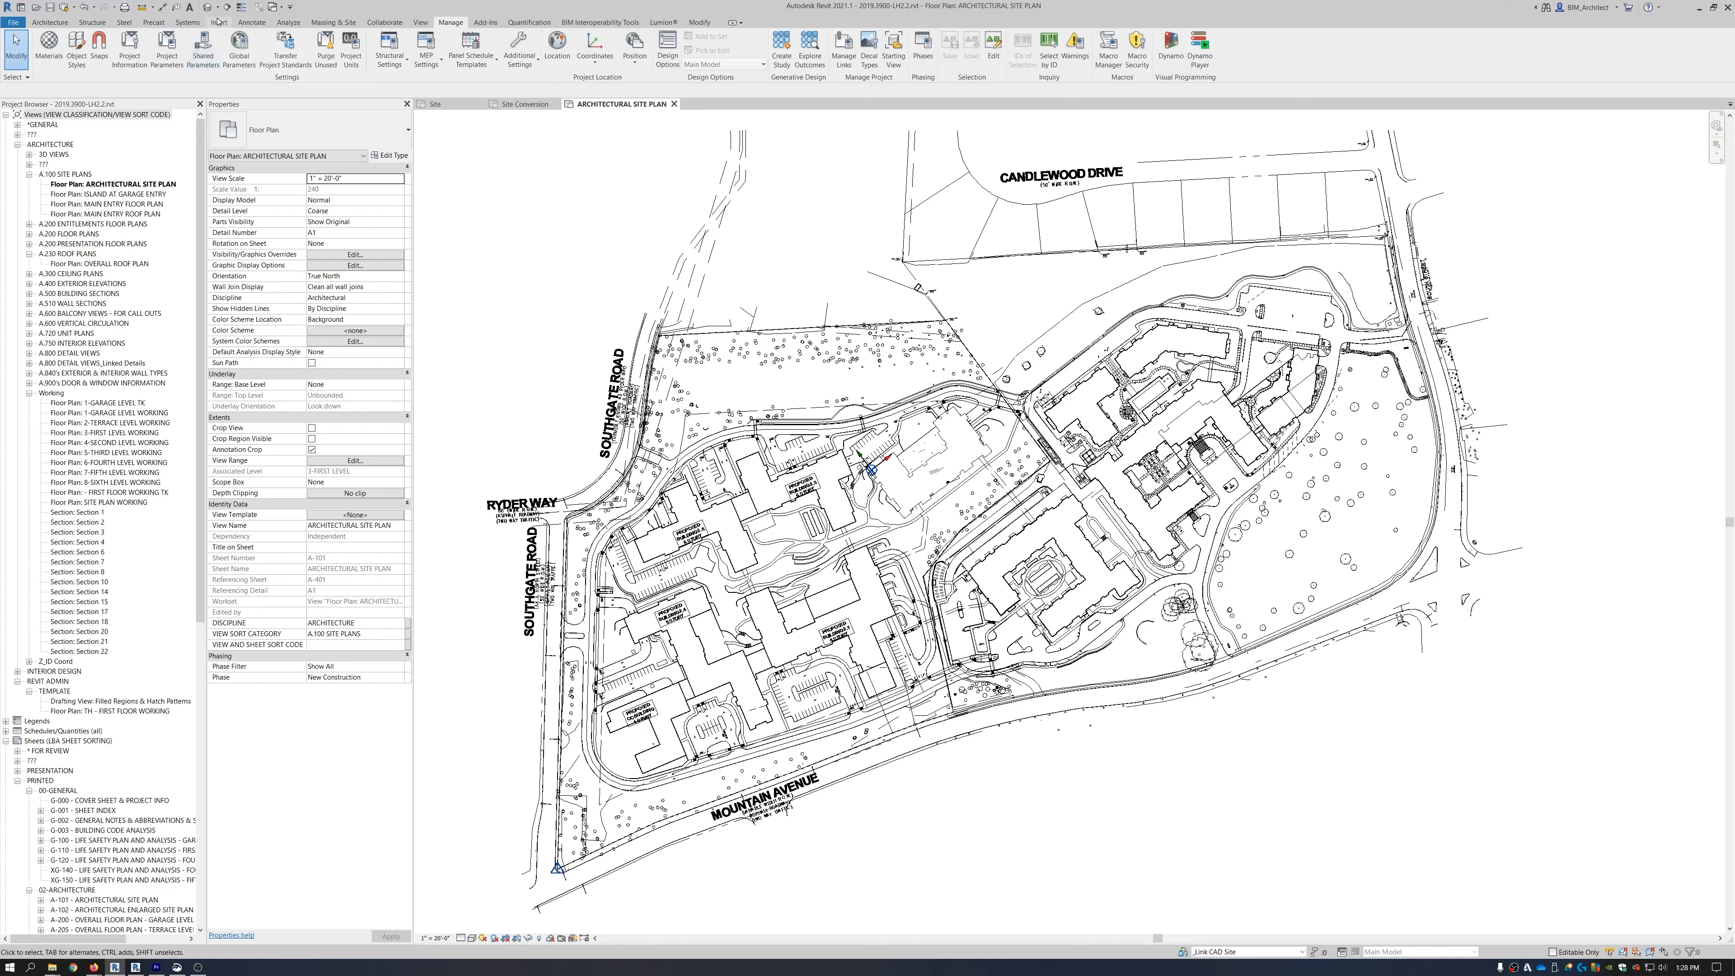
Link LH 1.6_Massing.rvt into the project and dismiss the nested links warning.
{"action": "left_click", "coordinate": [218, 22]}
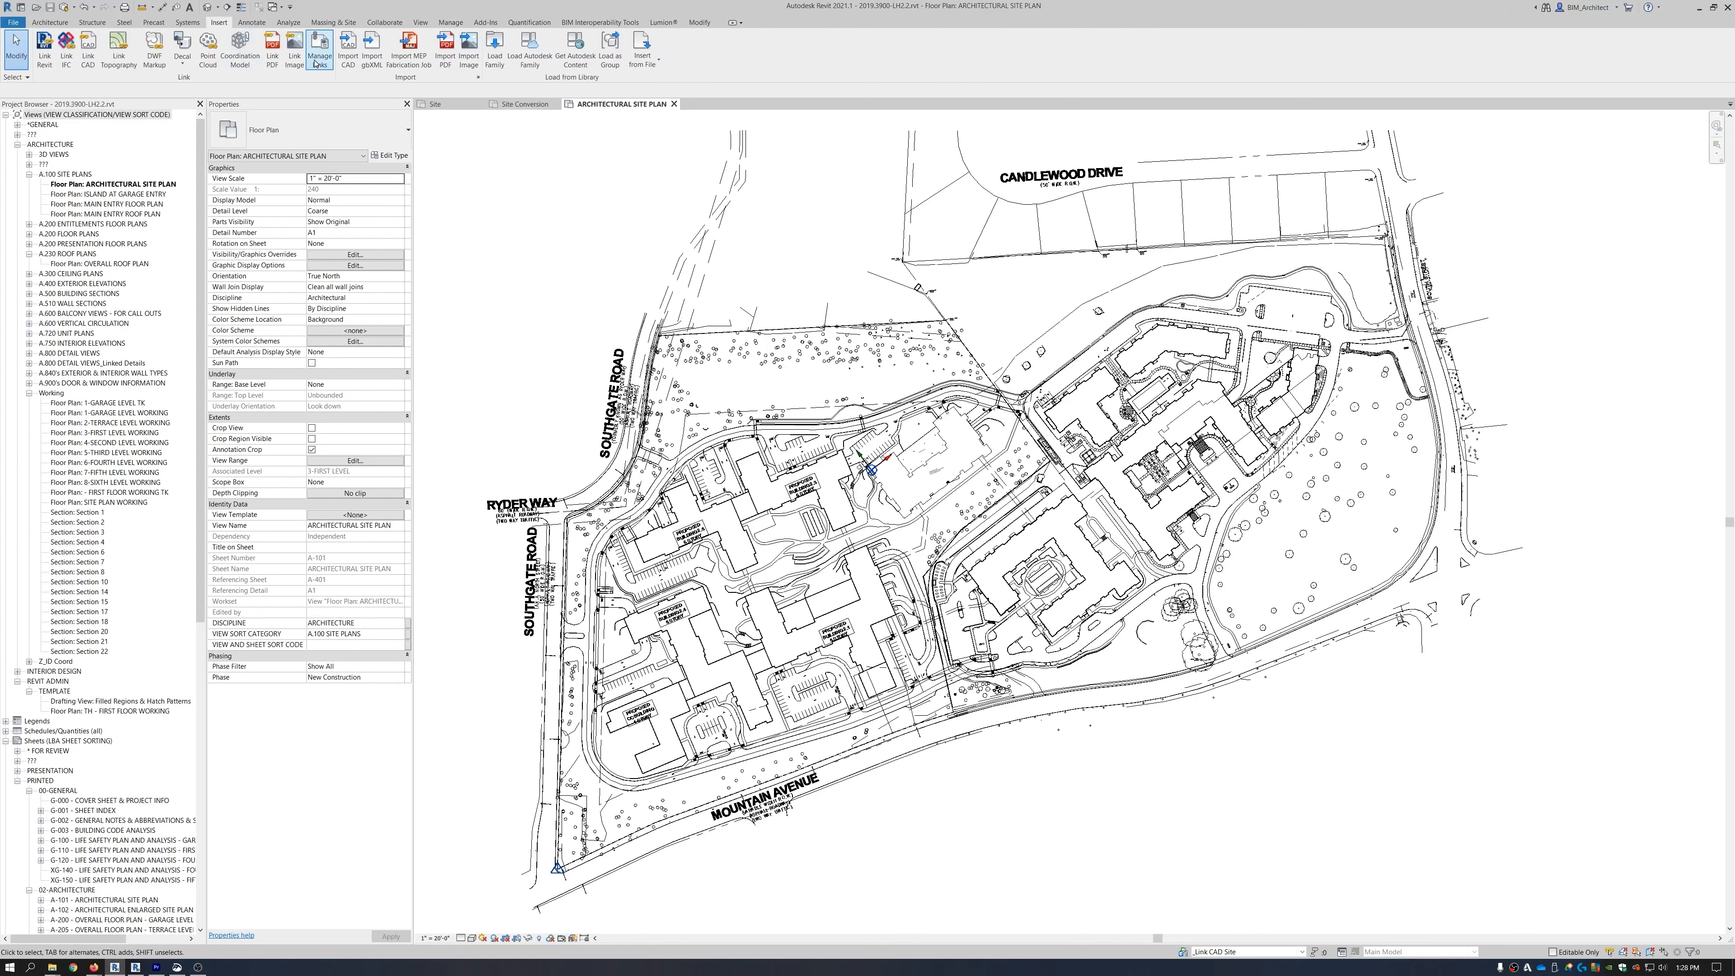
{"action": "left_click", "coordinate": [44, 58]}
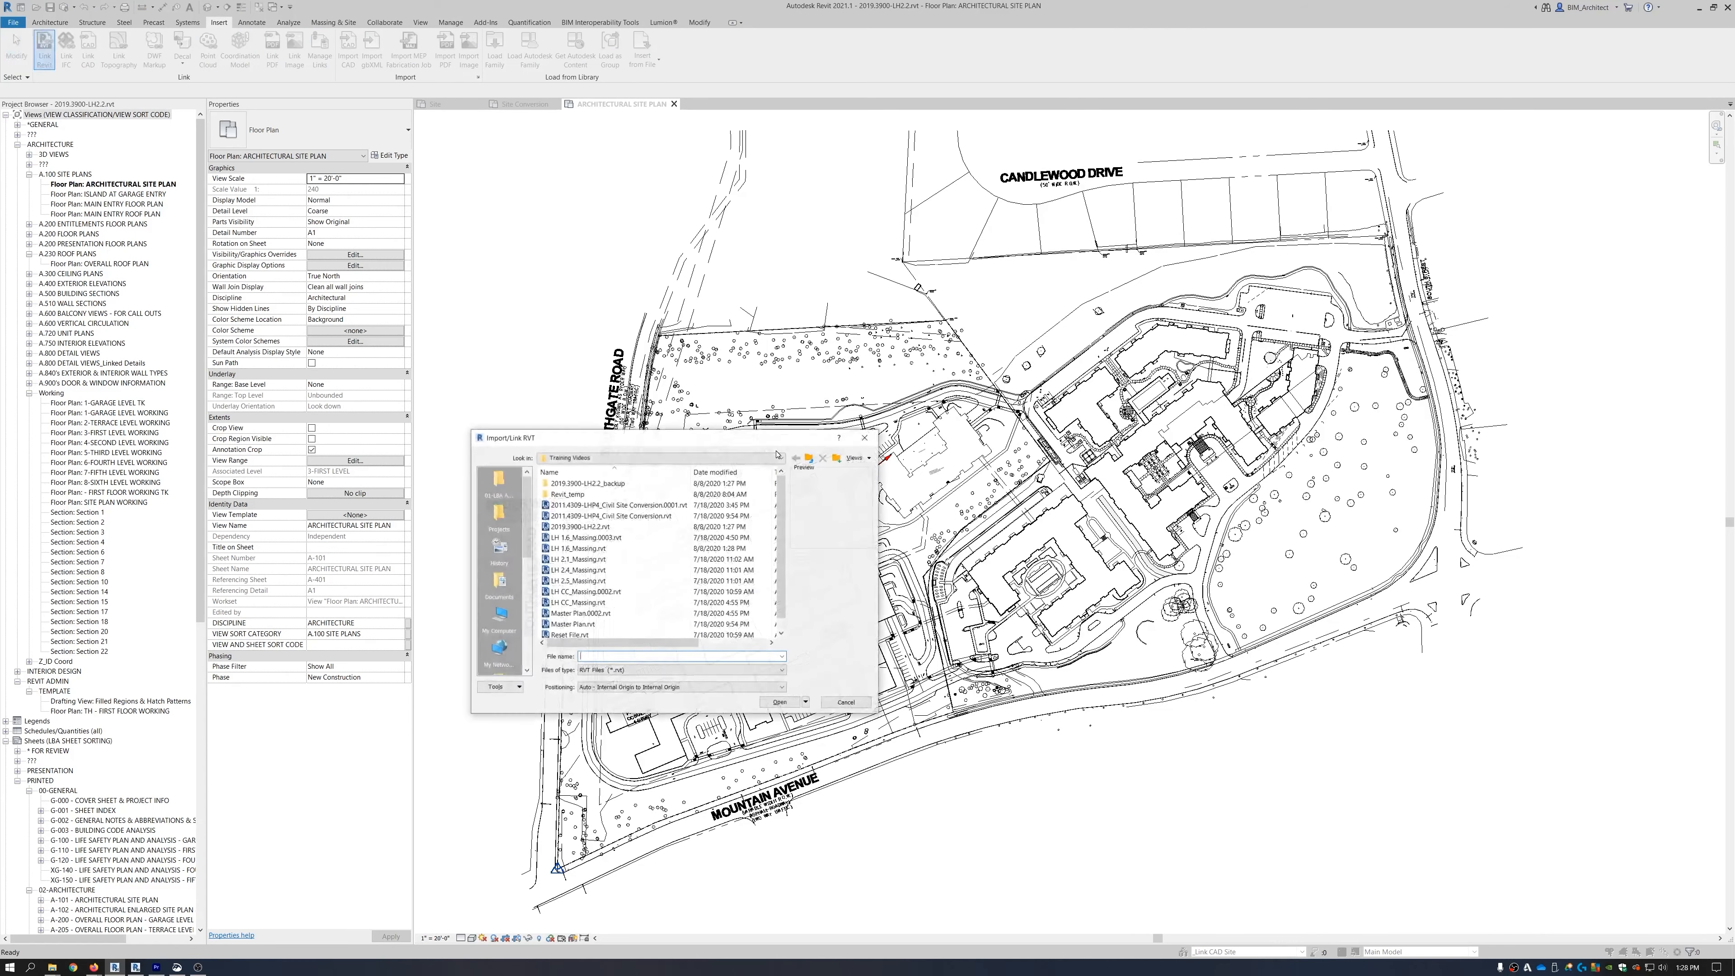
{"action": "left_click", "coordinate": [584, 548]}
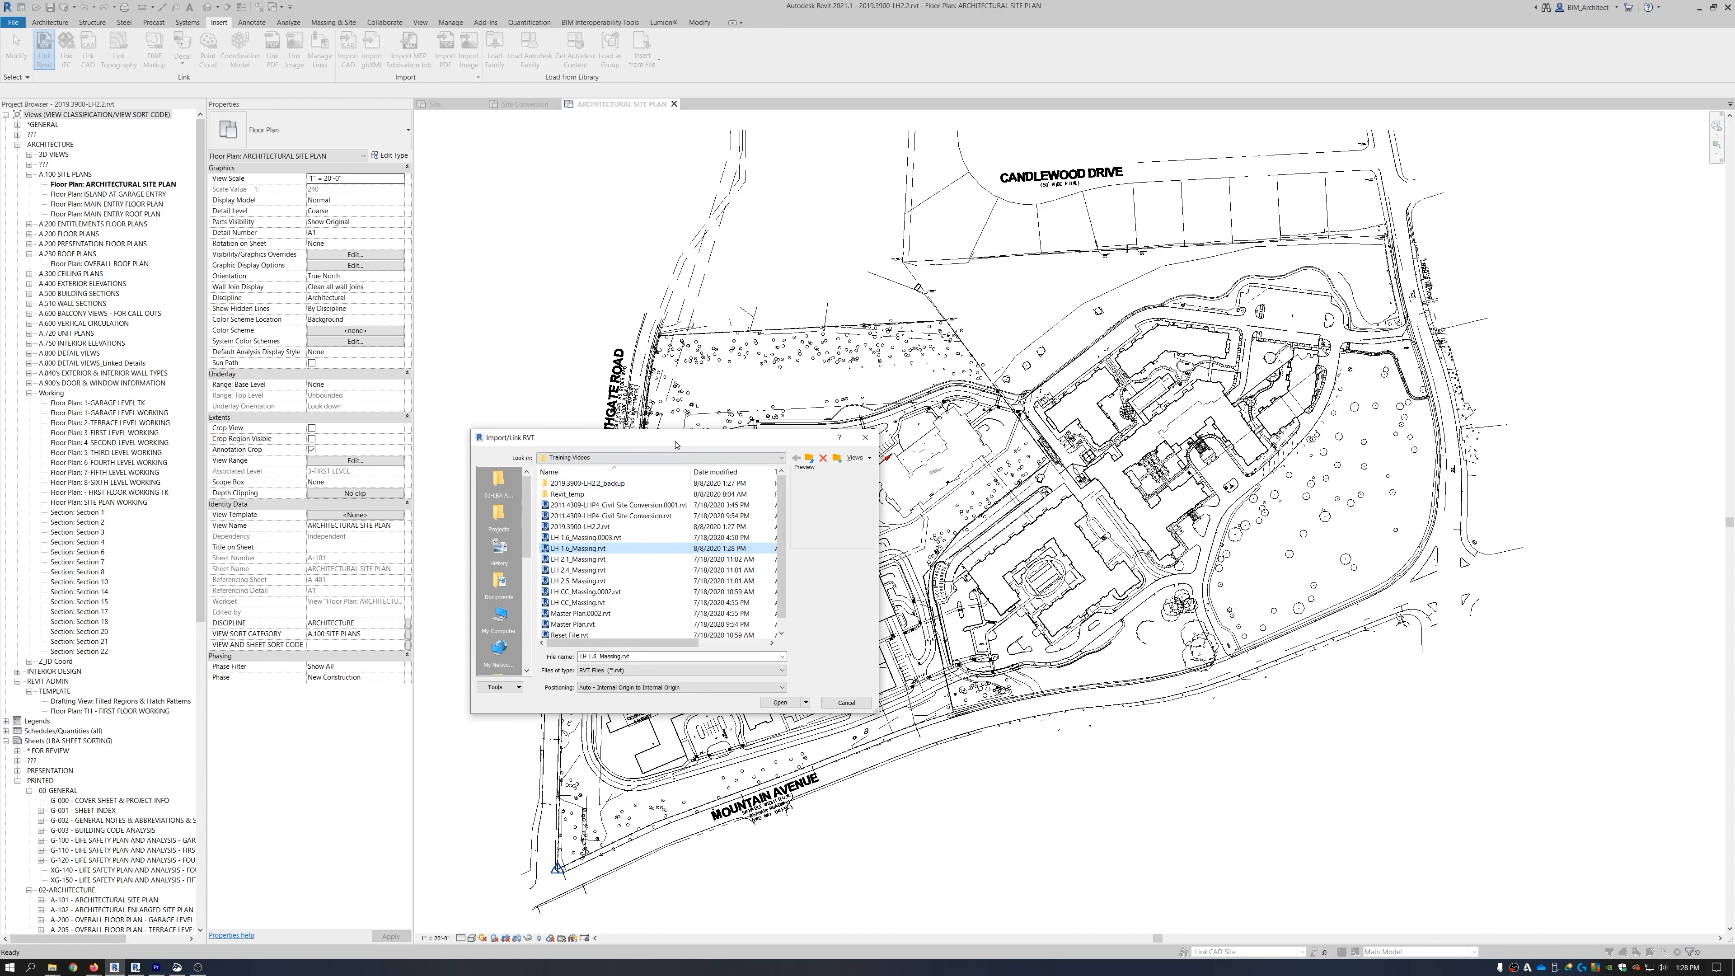
{"action": "left_click_drag", "start_coordinate": [615, 437], "coordinate": [652, 392]}
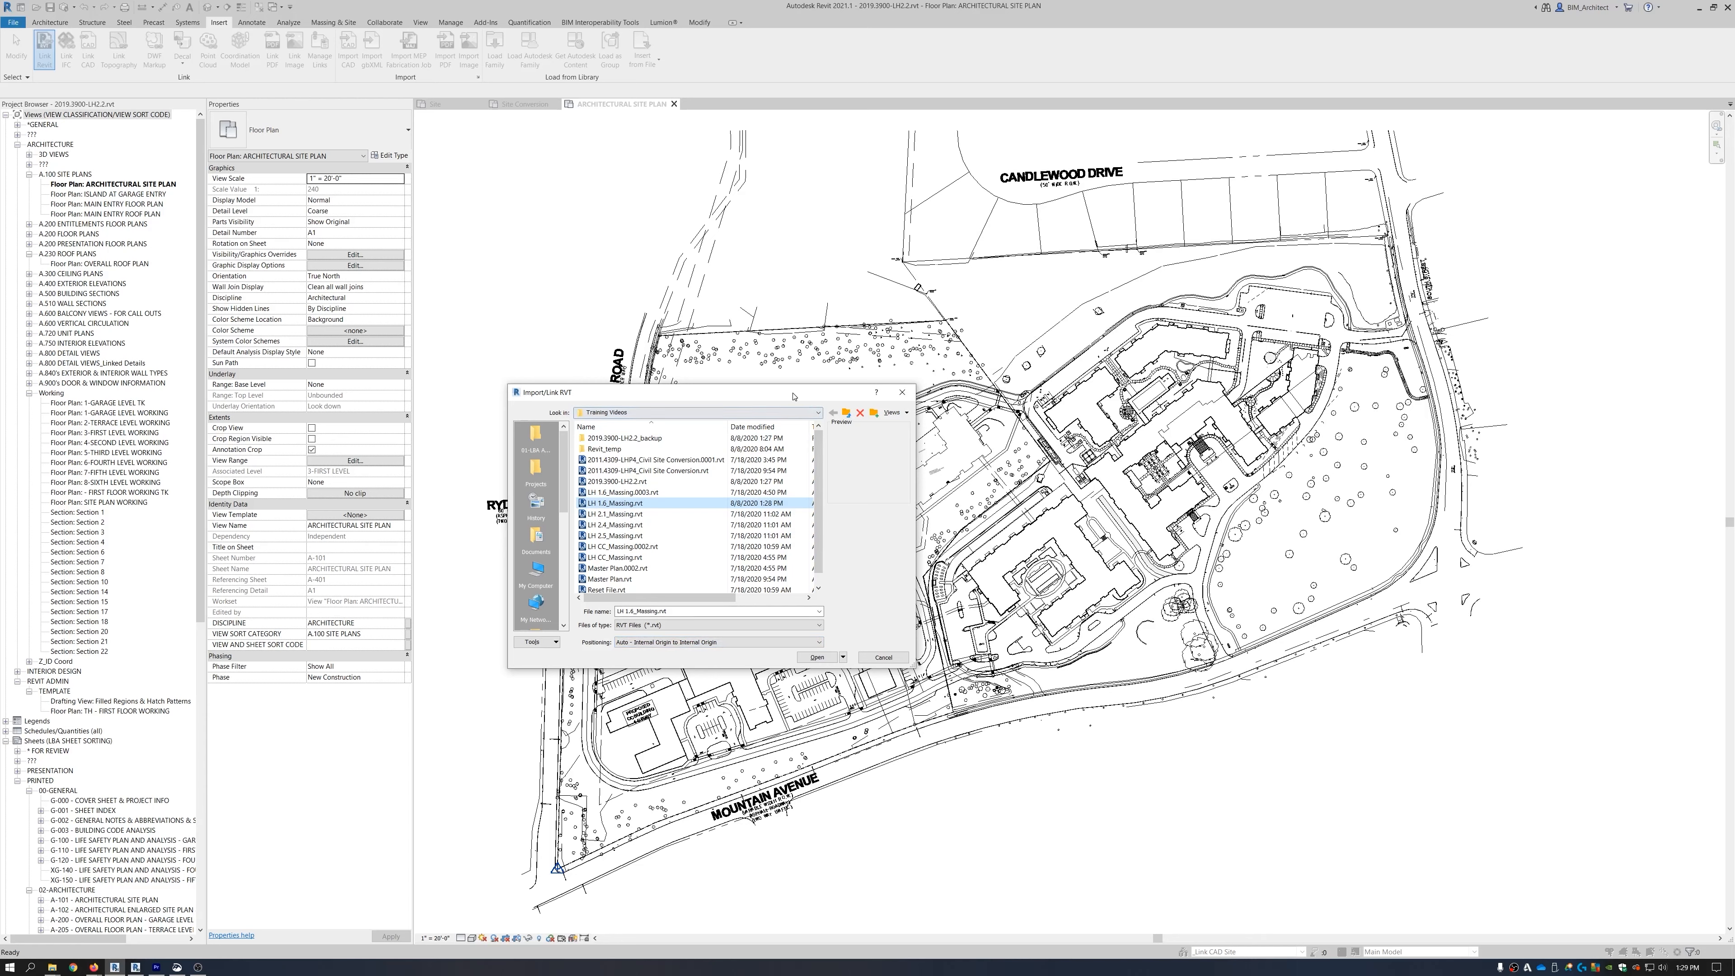
{"action": "left_click_drag", "start_coordinate": [792, 396], "coordinate": [728, 202]}
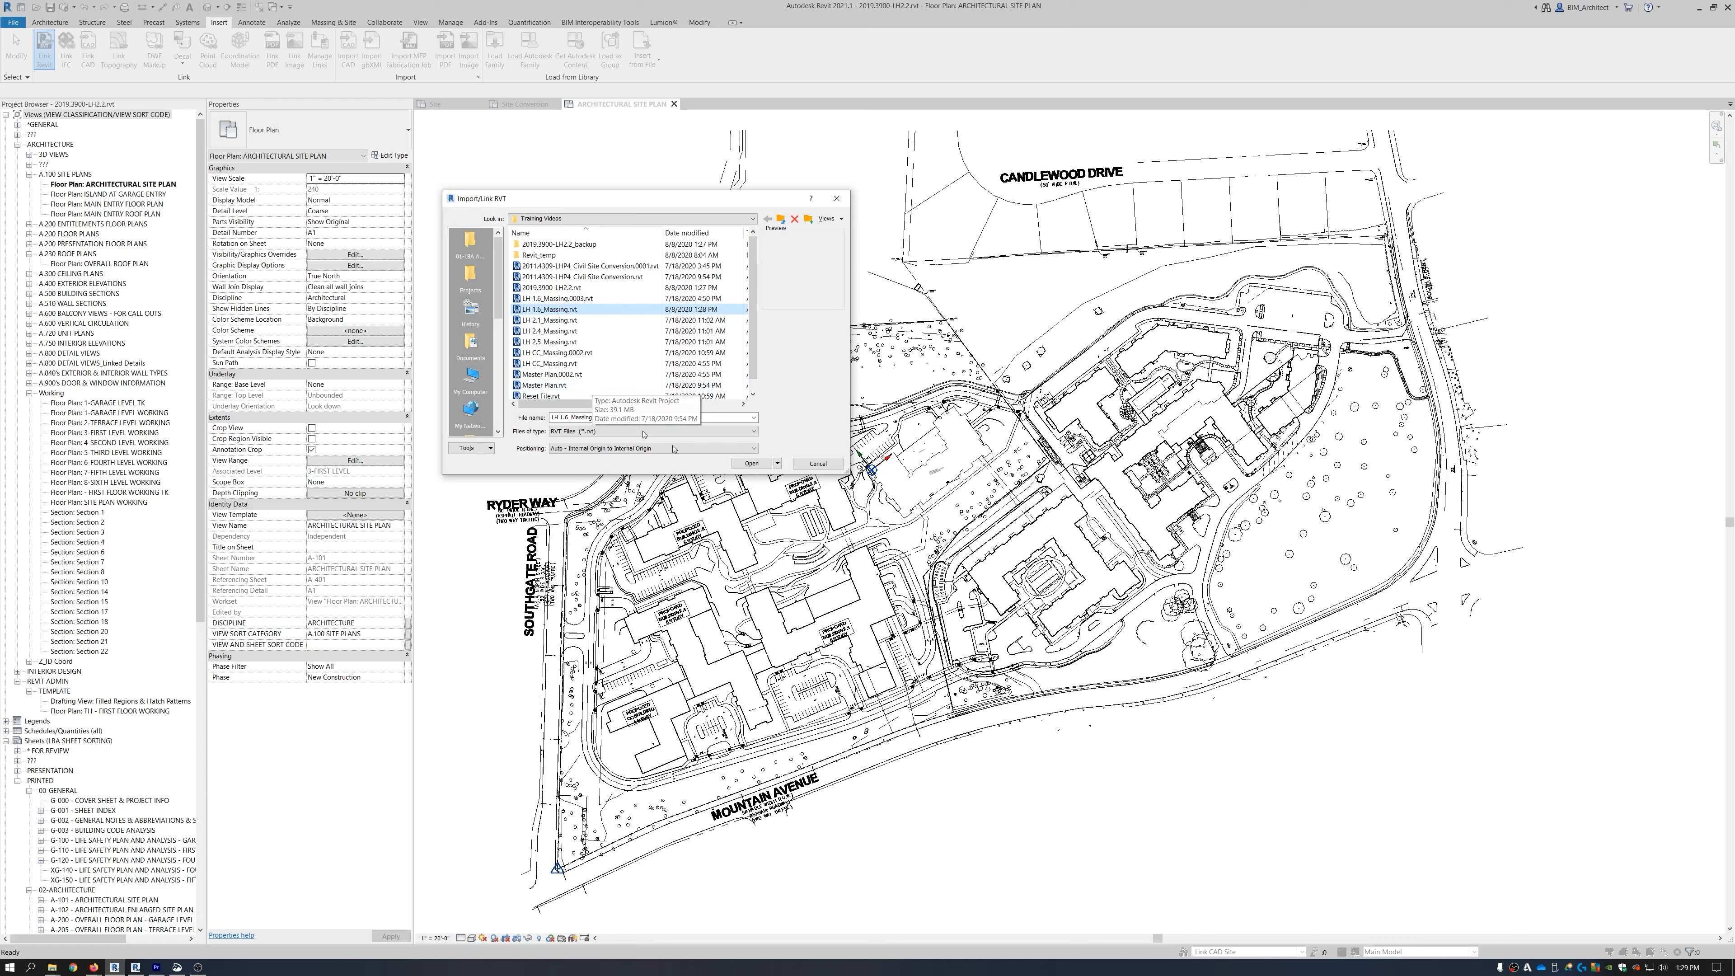
{"action": "left_click", "coordinate": [751, 464]}
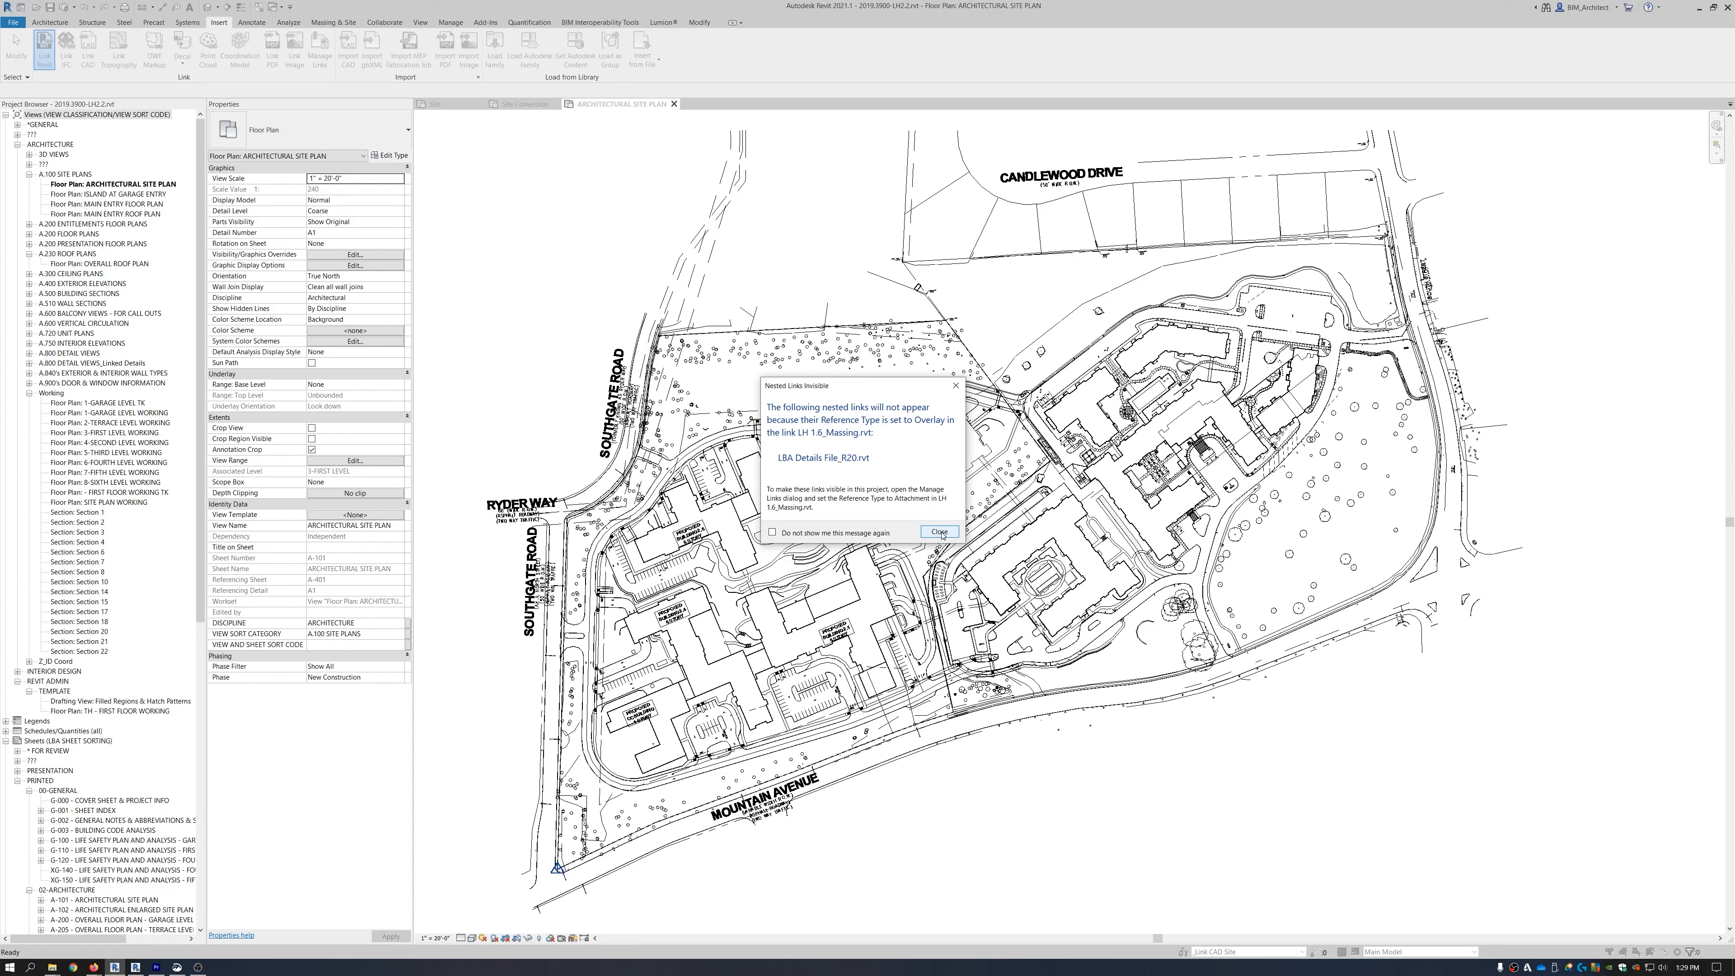
{"action": "left_click", "coordinate": [940, 533]}
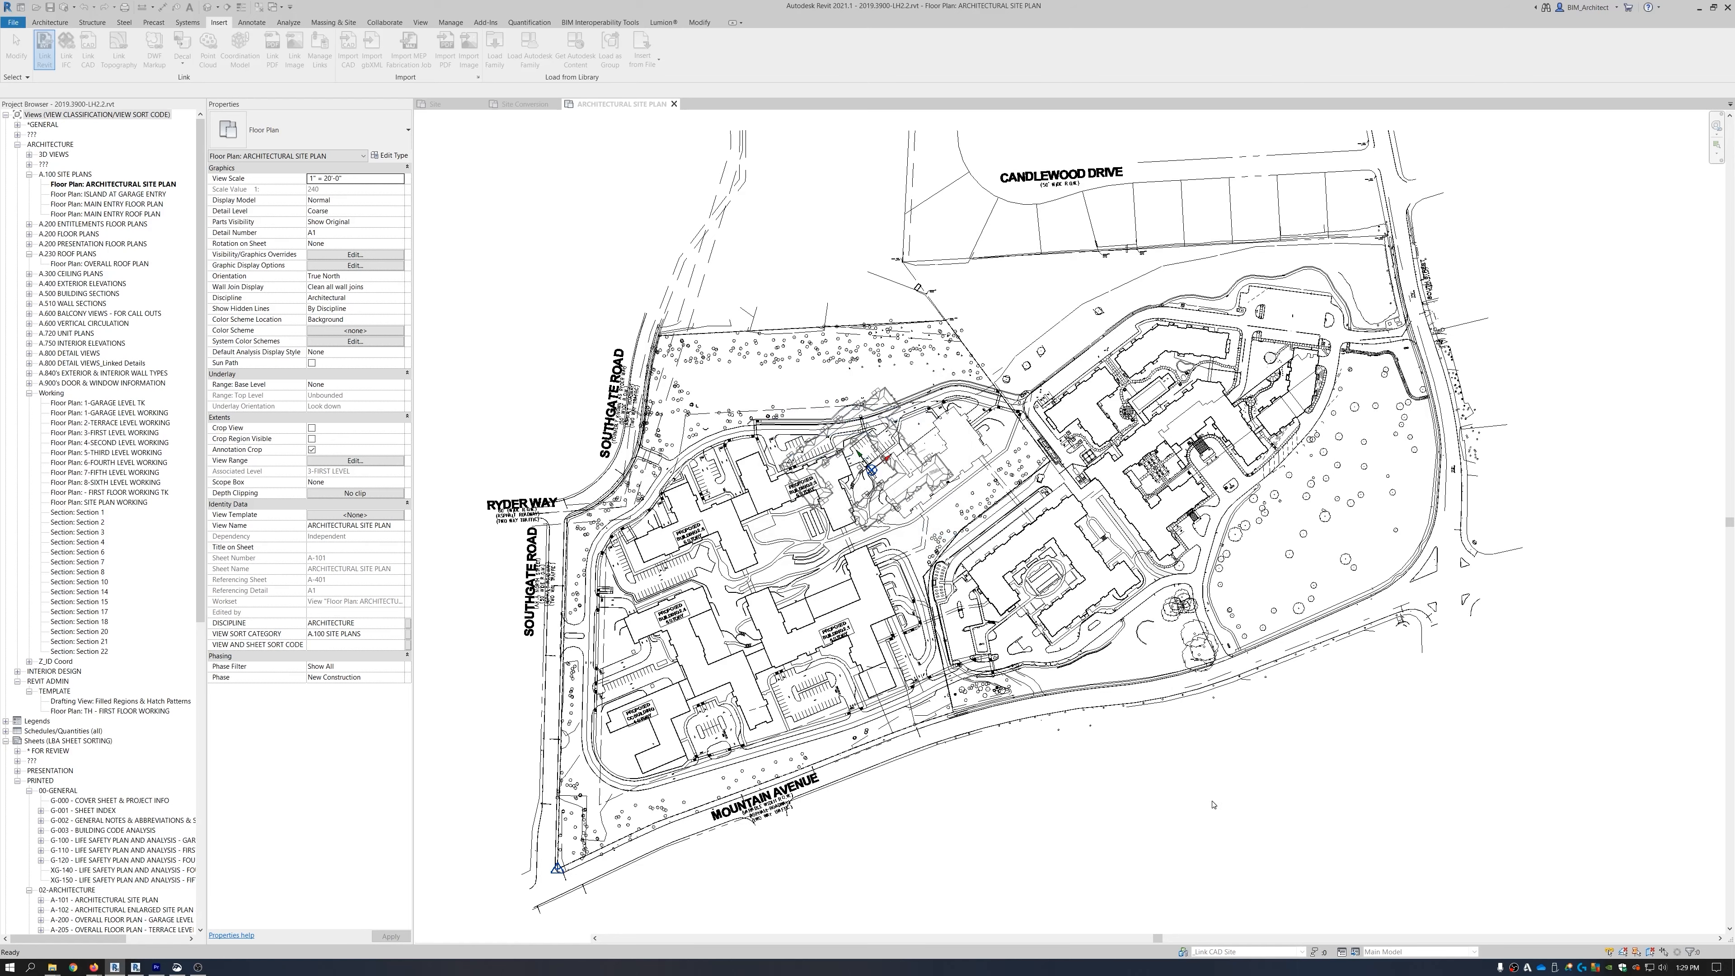
{"action": "left_click", "coordinate": [854, 413]}
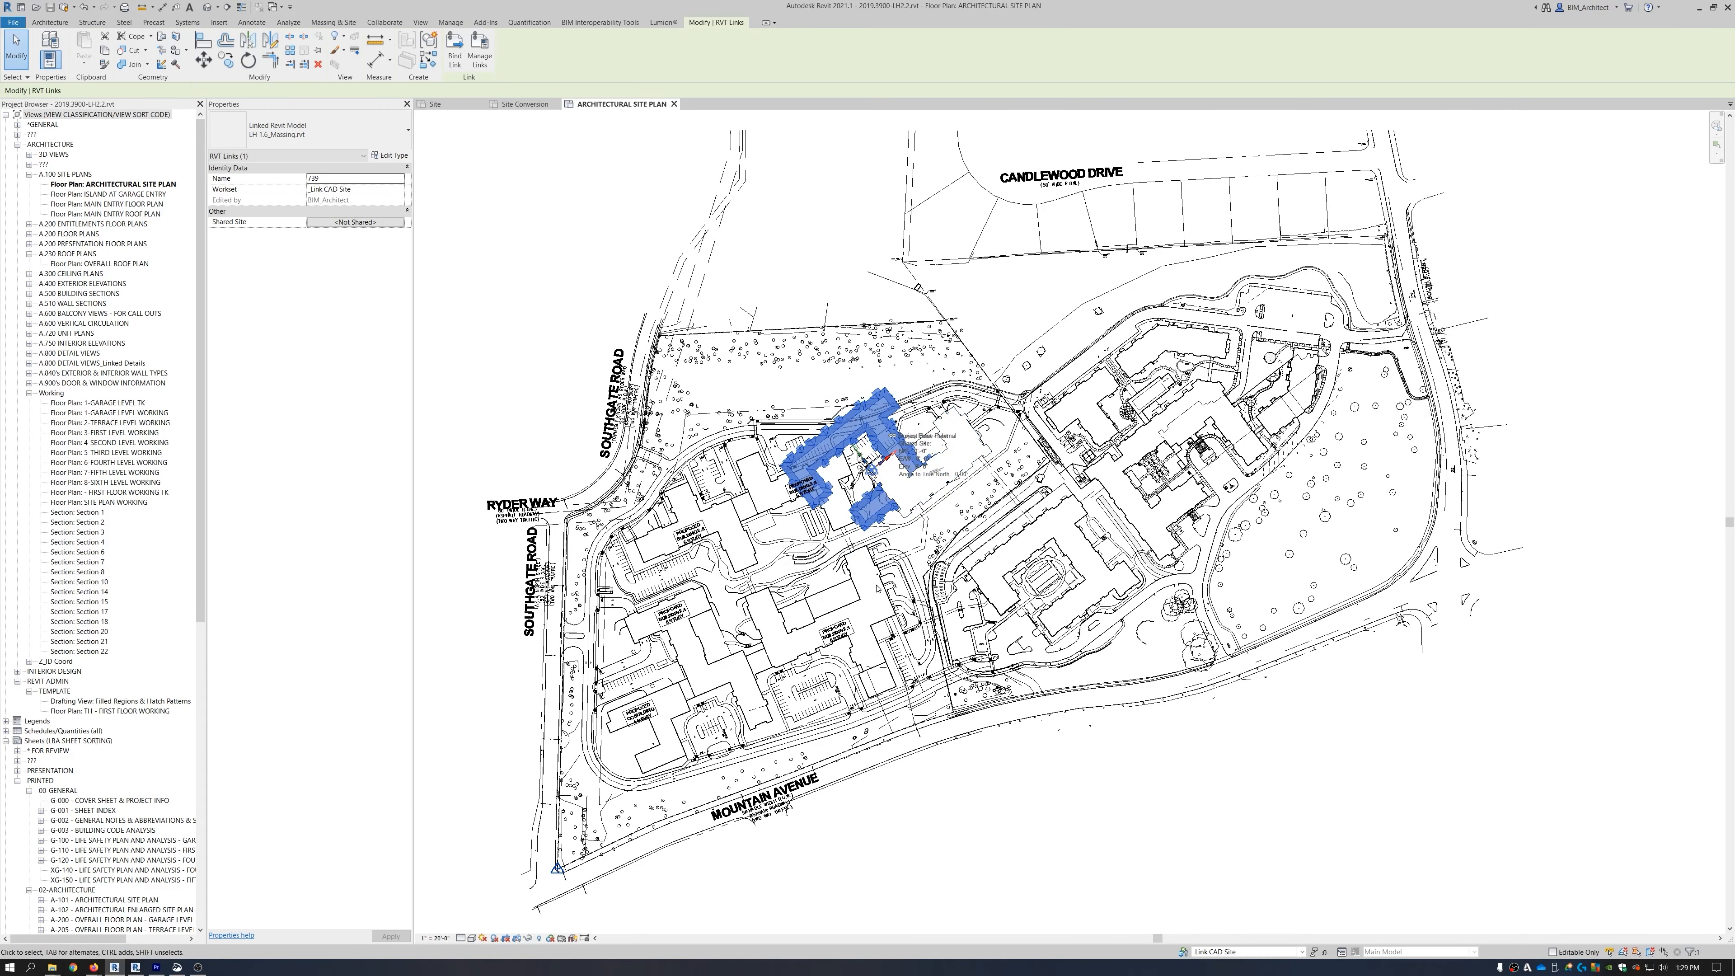
{"action": "key", "text": "Escape"}
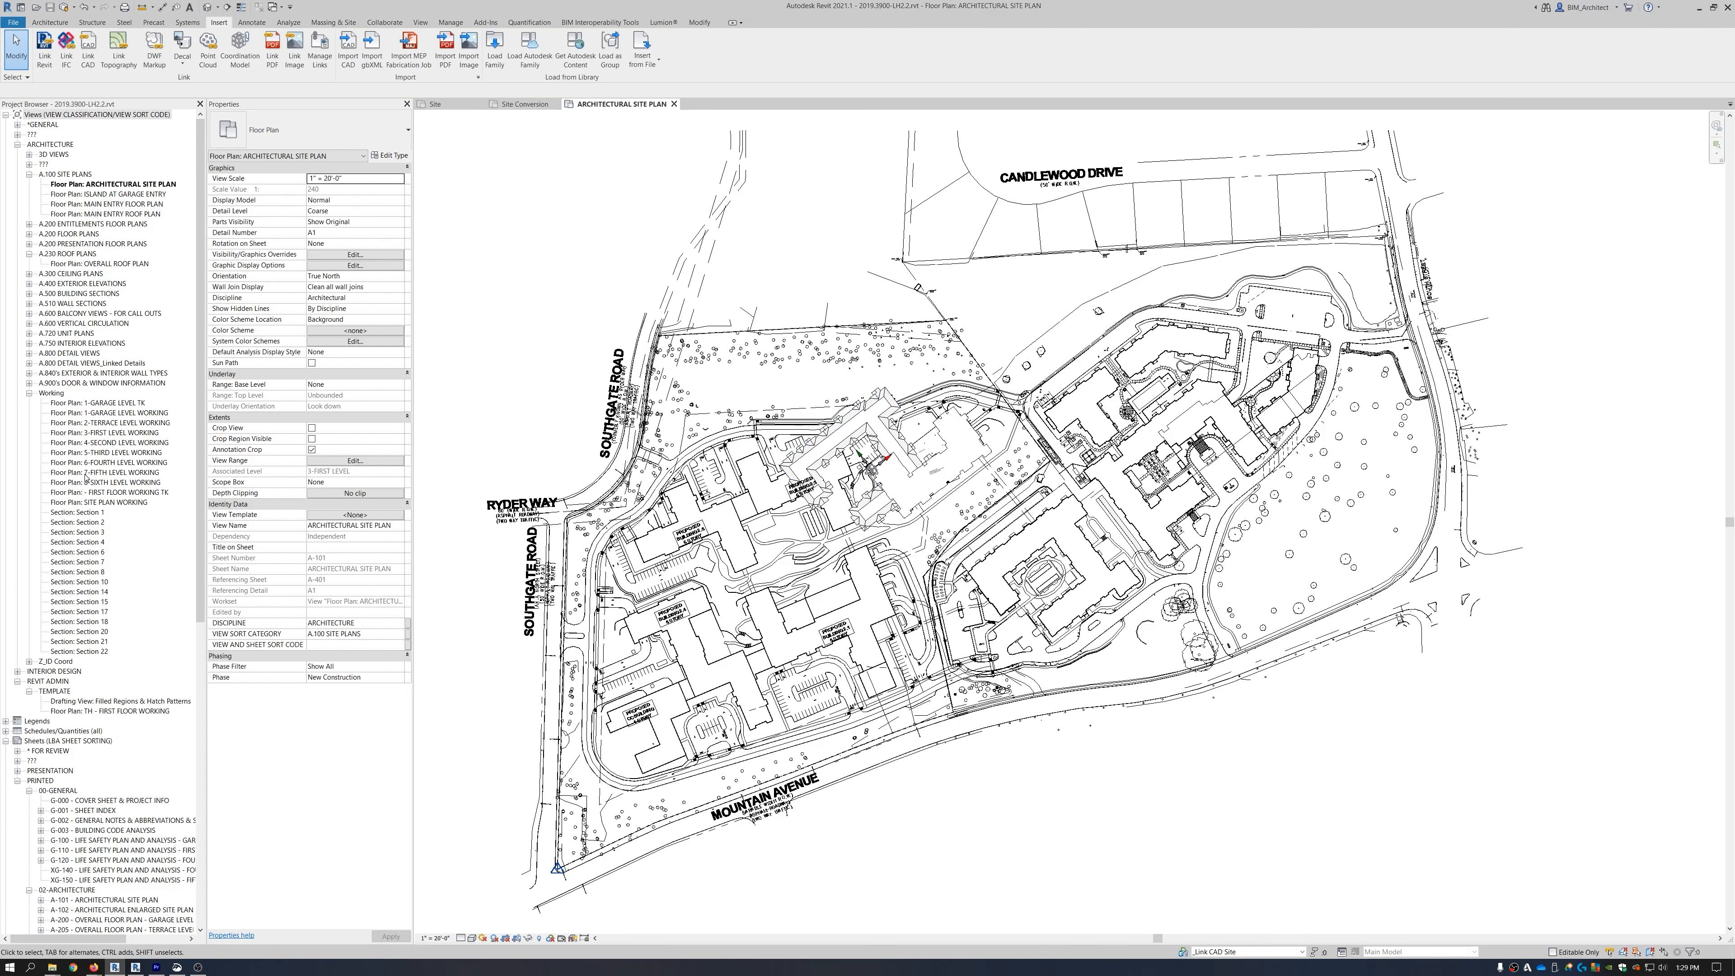
{"action": "left_click", "coordinate": [106, 433]}
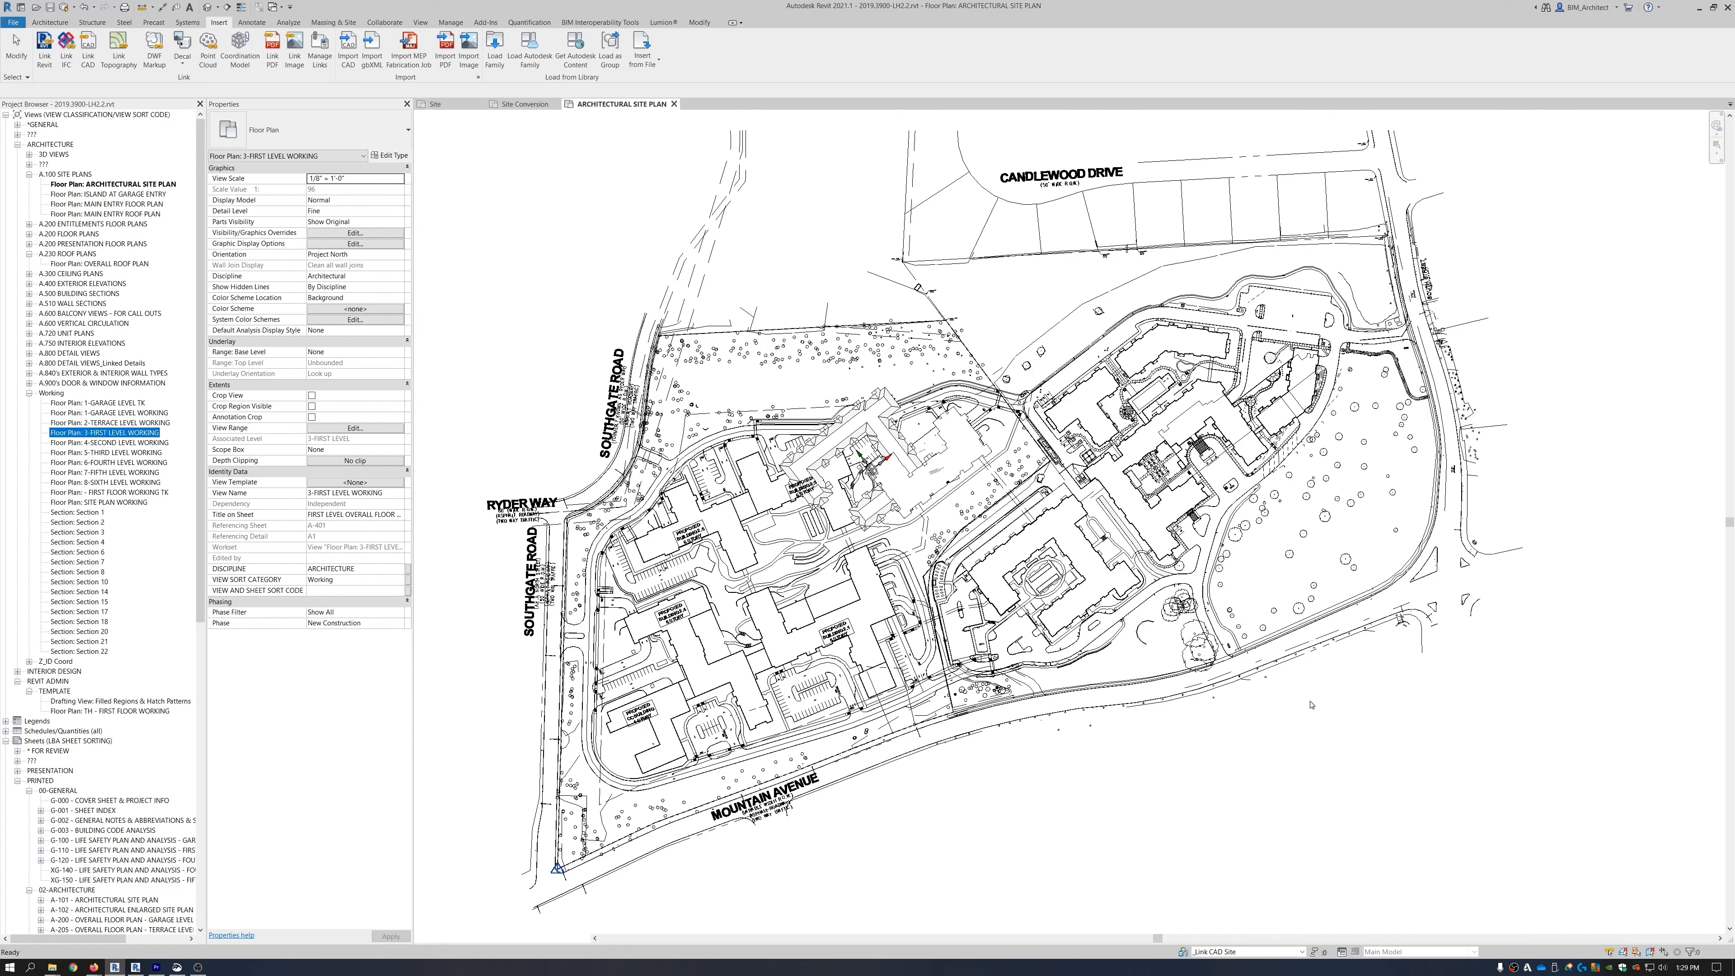
Select the linked massing model and set the floor plan's visual style to Shaded.
{"action": "scroll", "coordinate": [969, 421], "scroll_direction": "up", "scroll_amount": 4}
{"action": "left_click", "coordinate": [1082, 403]}
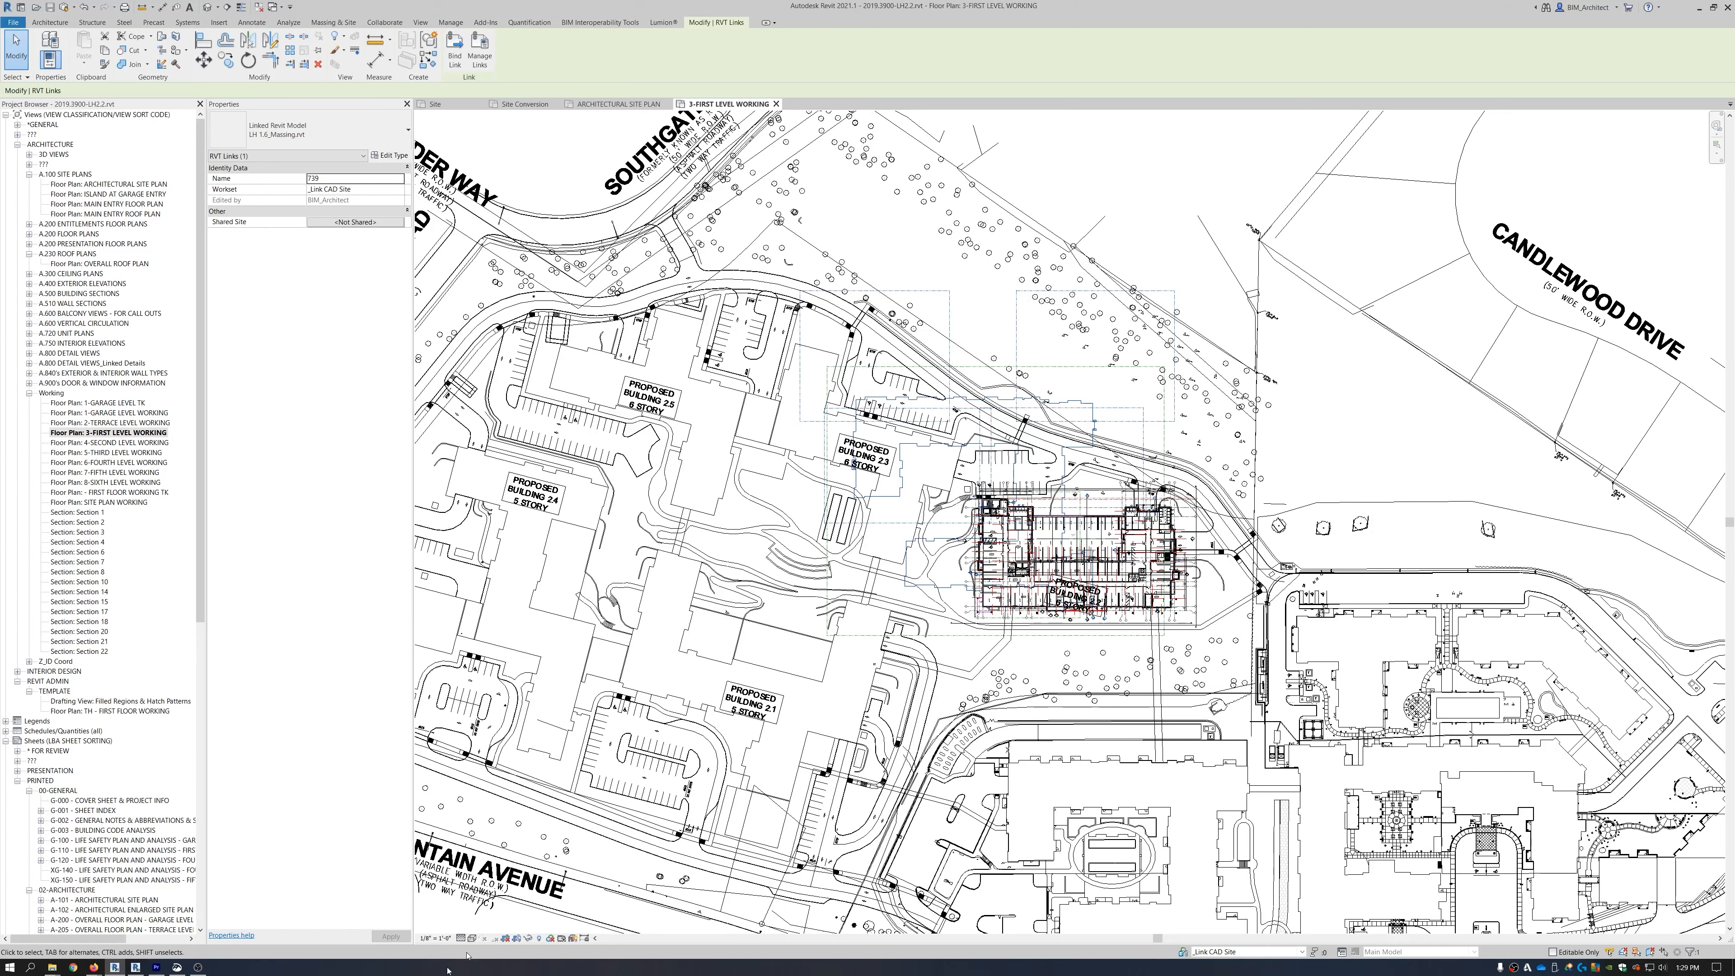
{"action": "left_click", "coordinate": [471, 938]}
{"action": "left_click", "coordinate": [499, 894]}
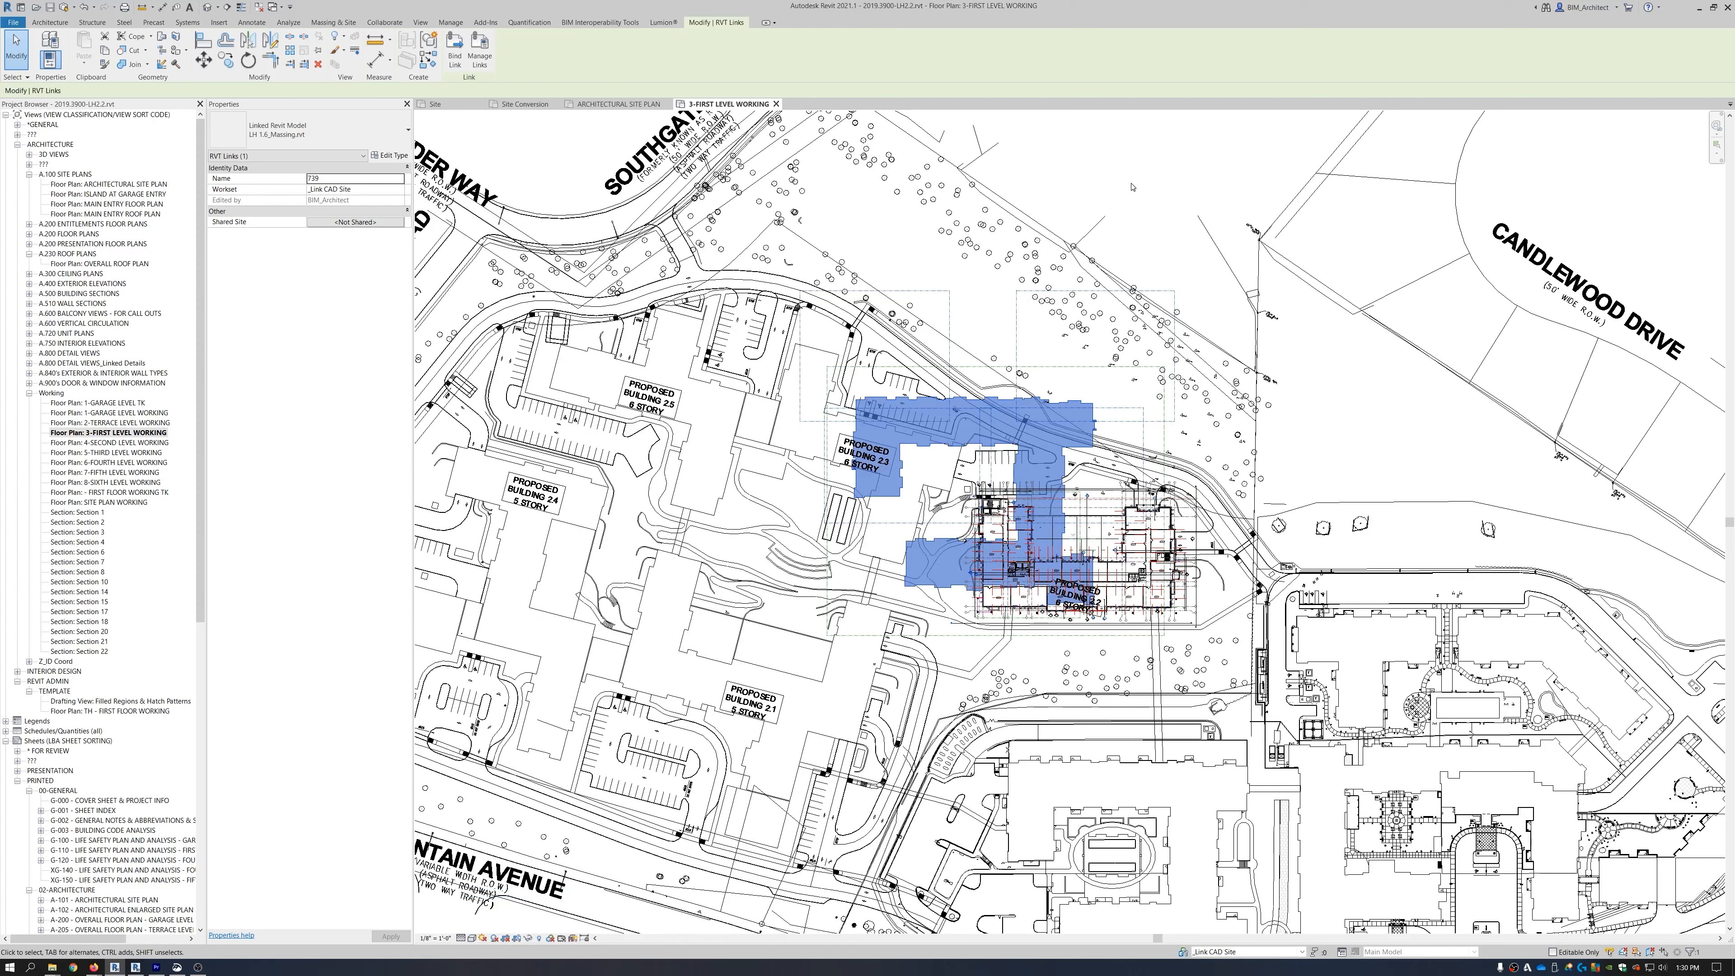
Move the massing model onto the courtyard building footprint, then return to the site plan.
{"action": "key", "text": "m"}
{"action": "key", "text": "v"}
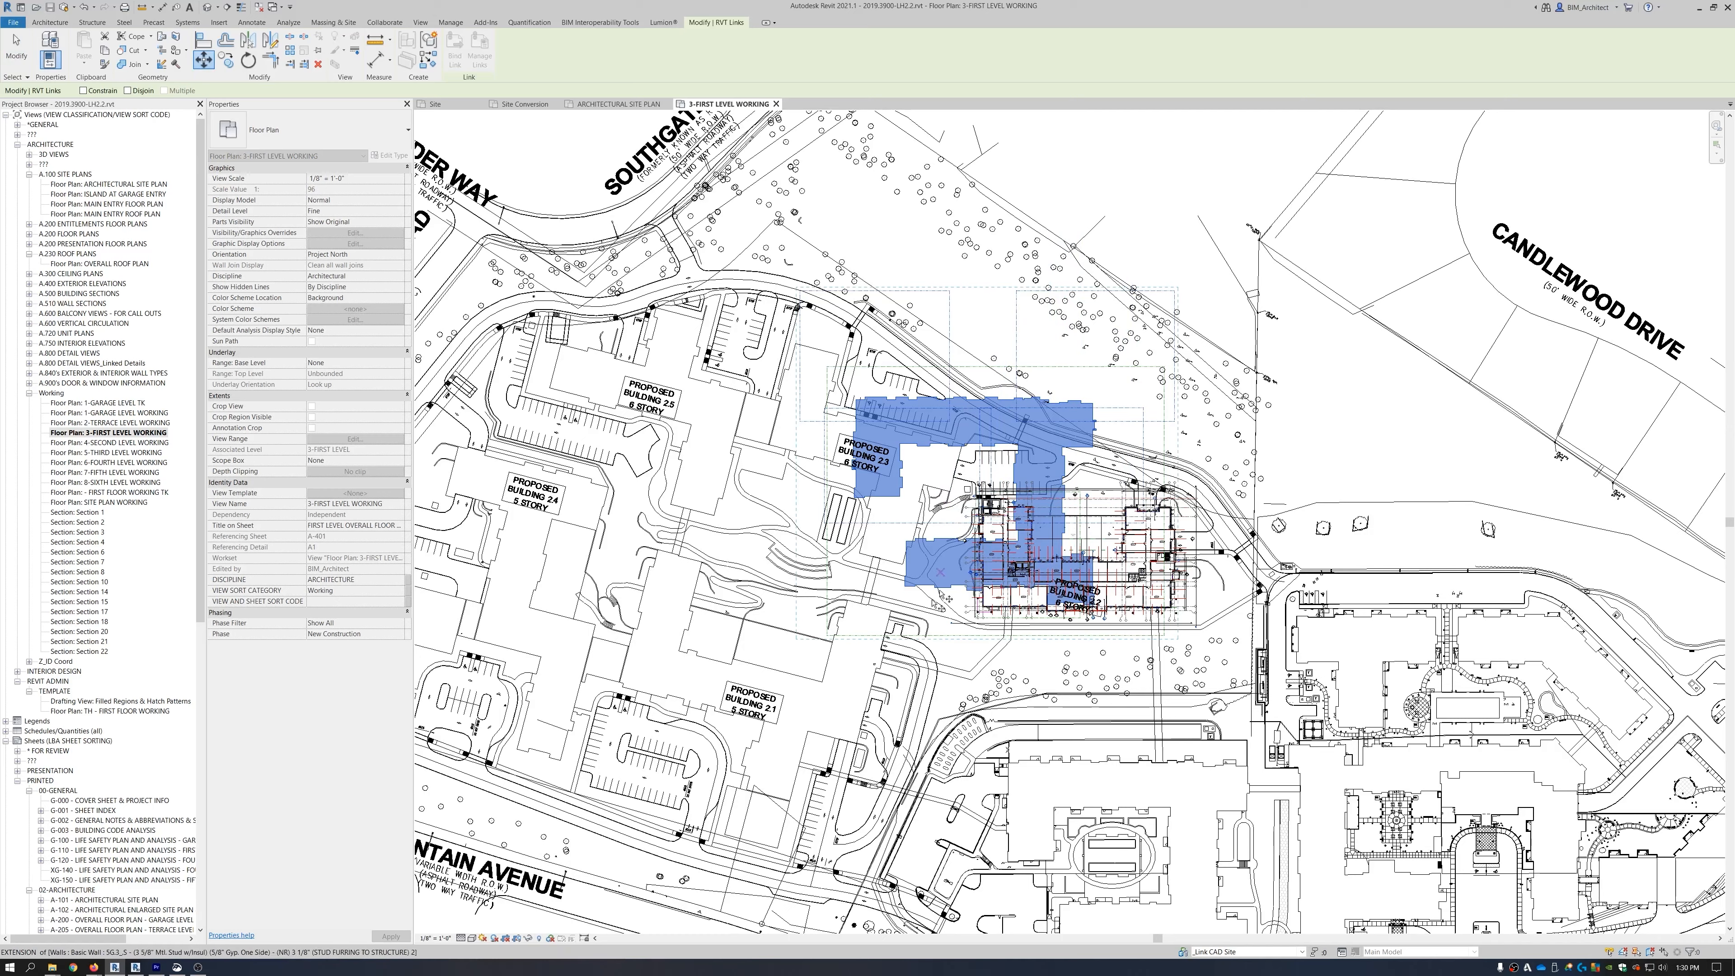
{"action": "scroll", "coordinate": [898, 600], "scroll_direction": "up", "scroll_amount": 3}
{"action": "scroll", "coordinate": [898, 600], "scroll_direction": "up", "scroll_amount": 3}
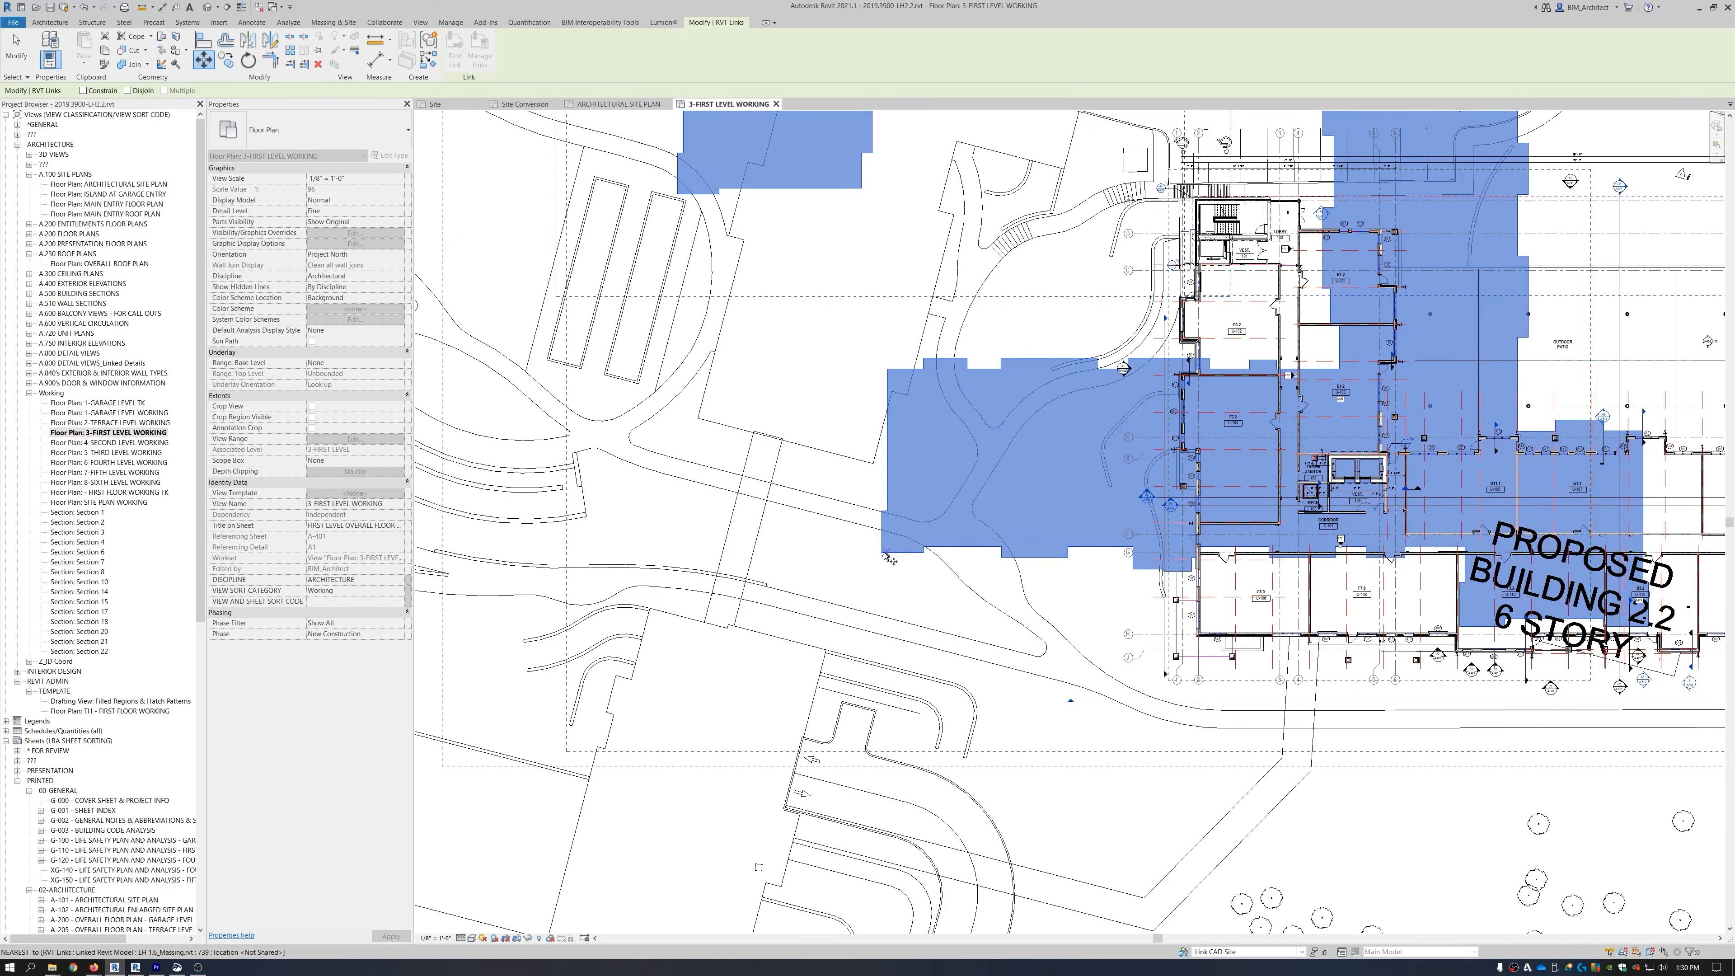
{"action": "left_click", "coordinate": [864, 566]}
{"action": "scroll", "coordinate": [740, 375], "scroll_direction": "down", "scroll_amount": 5}
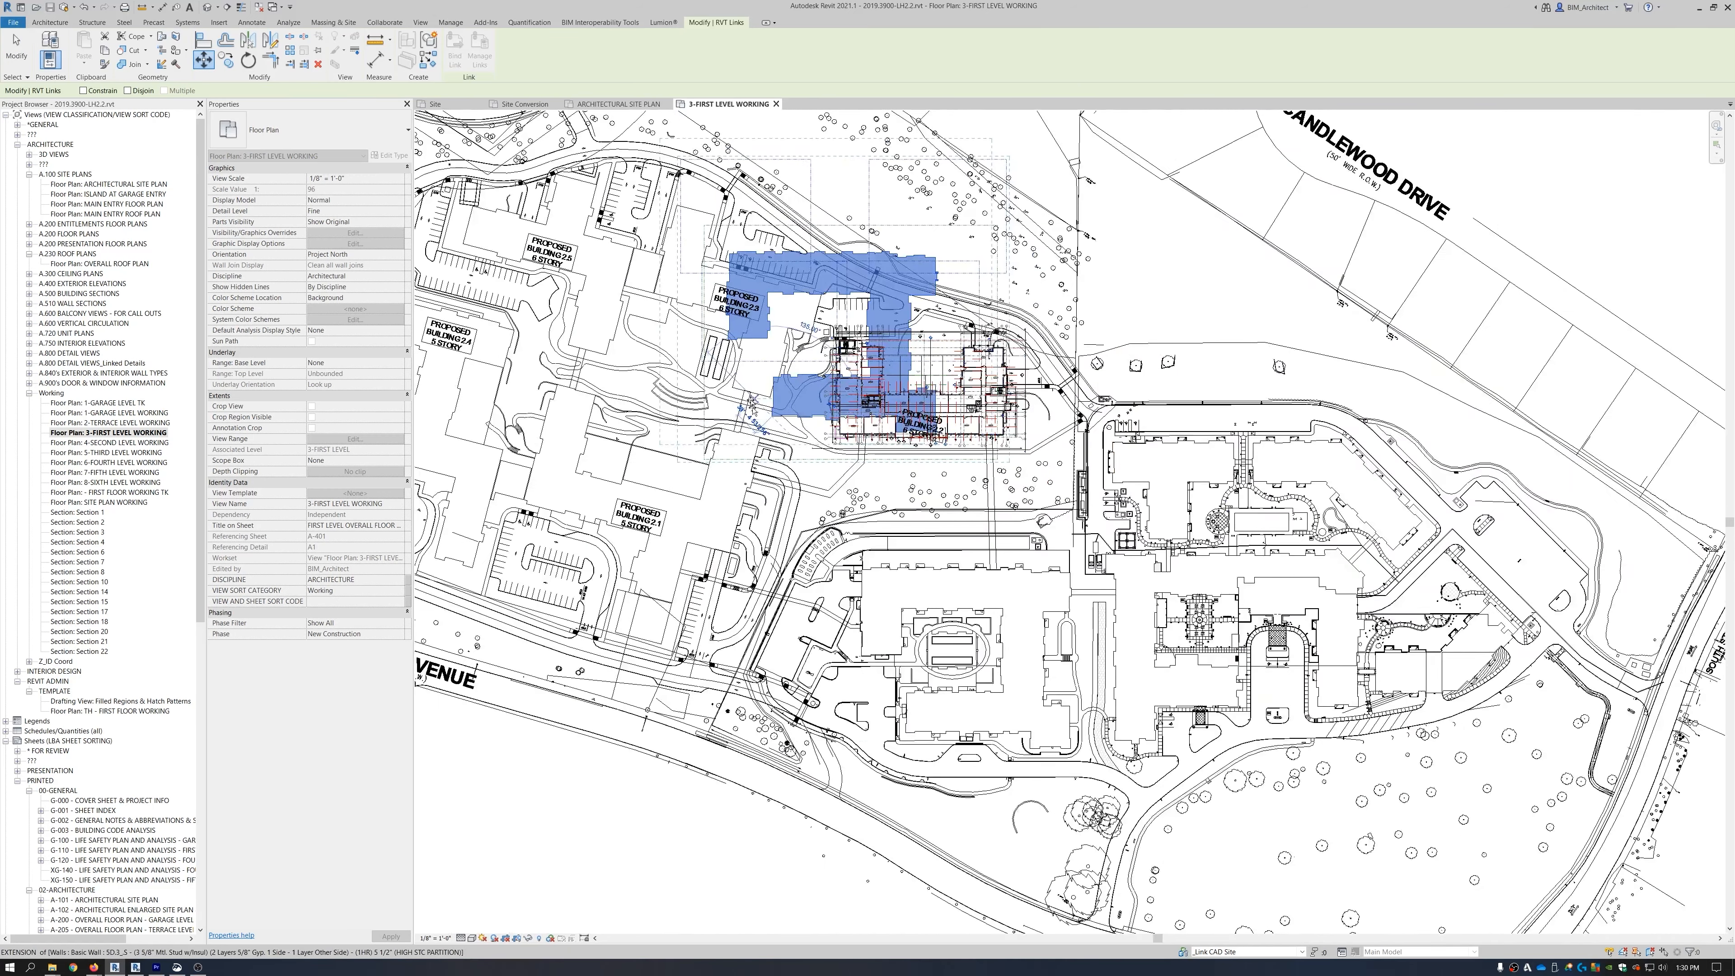
{"action": "scroll", "coordinate": [907, 753], "scroll_direction": "up", "scroll_amount": 4}
{"action": "scroll", "coordinate": [907, 754], "scroll_direction": "up", "scroll_amount": 2}
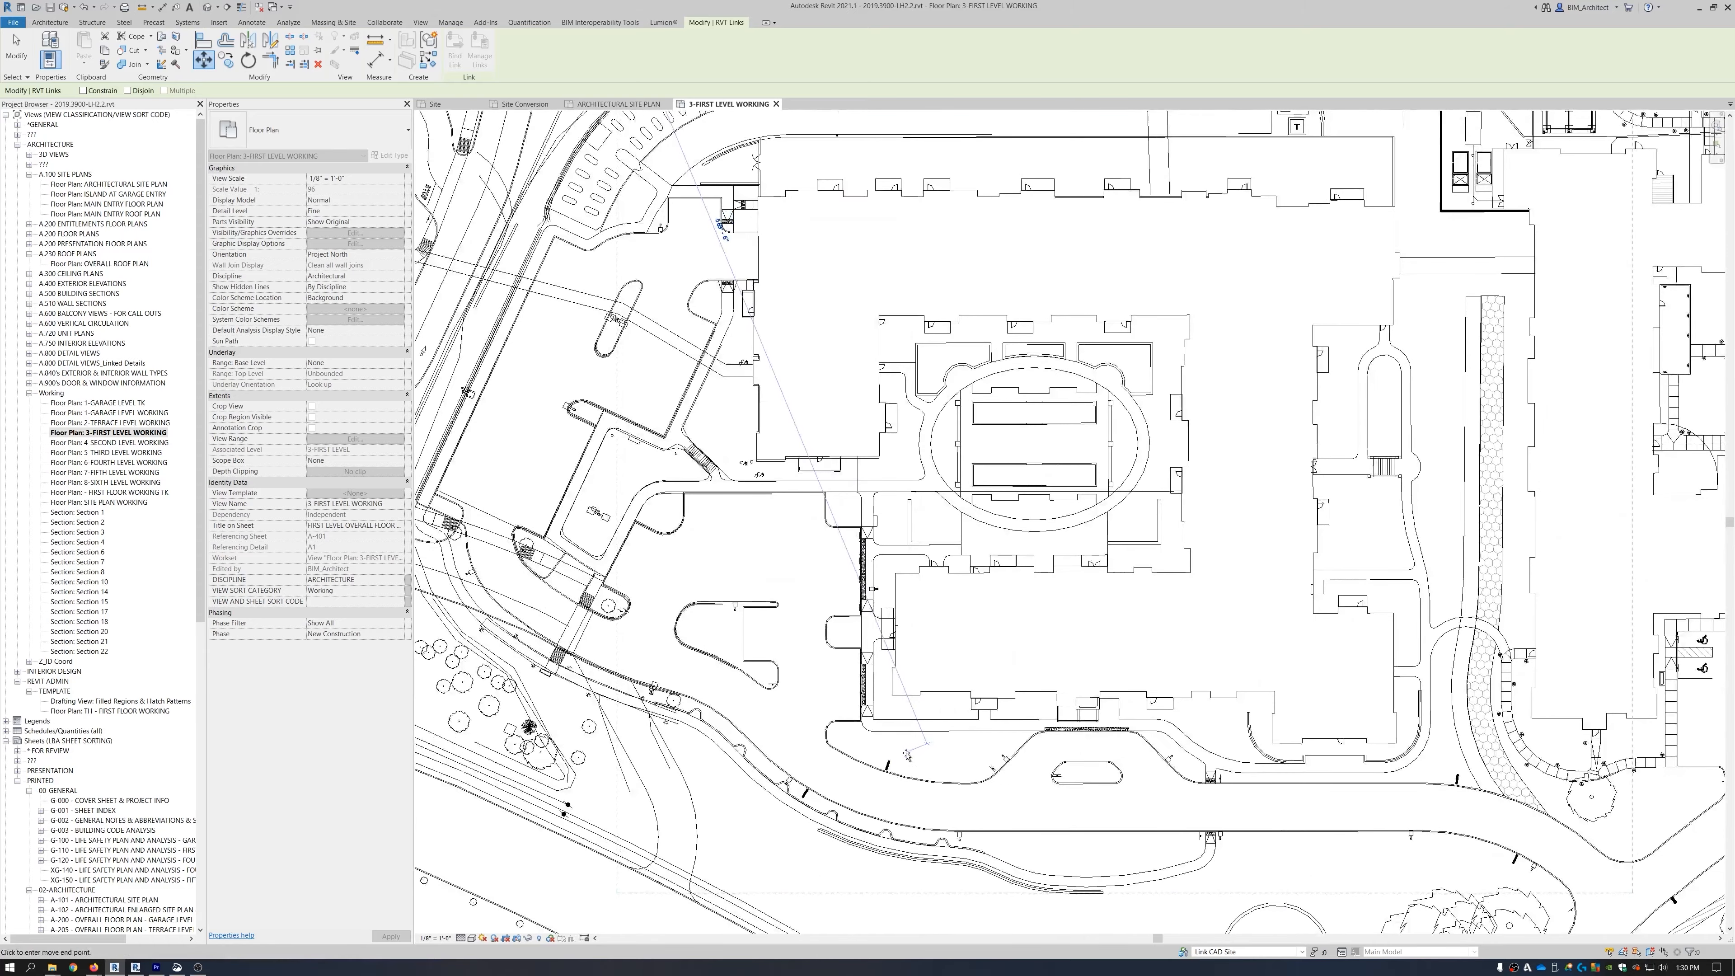
{"action": "left_click", "coordinate": [892, 696]}
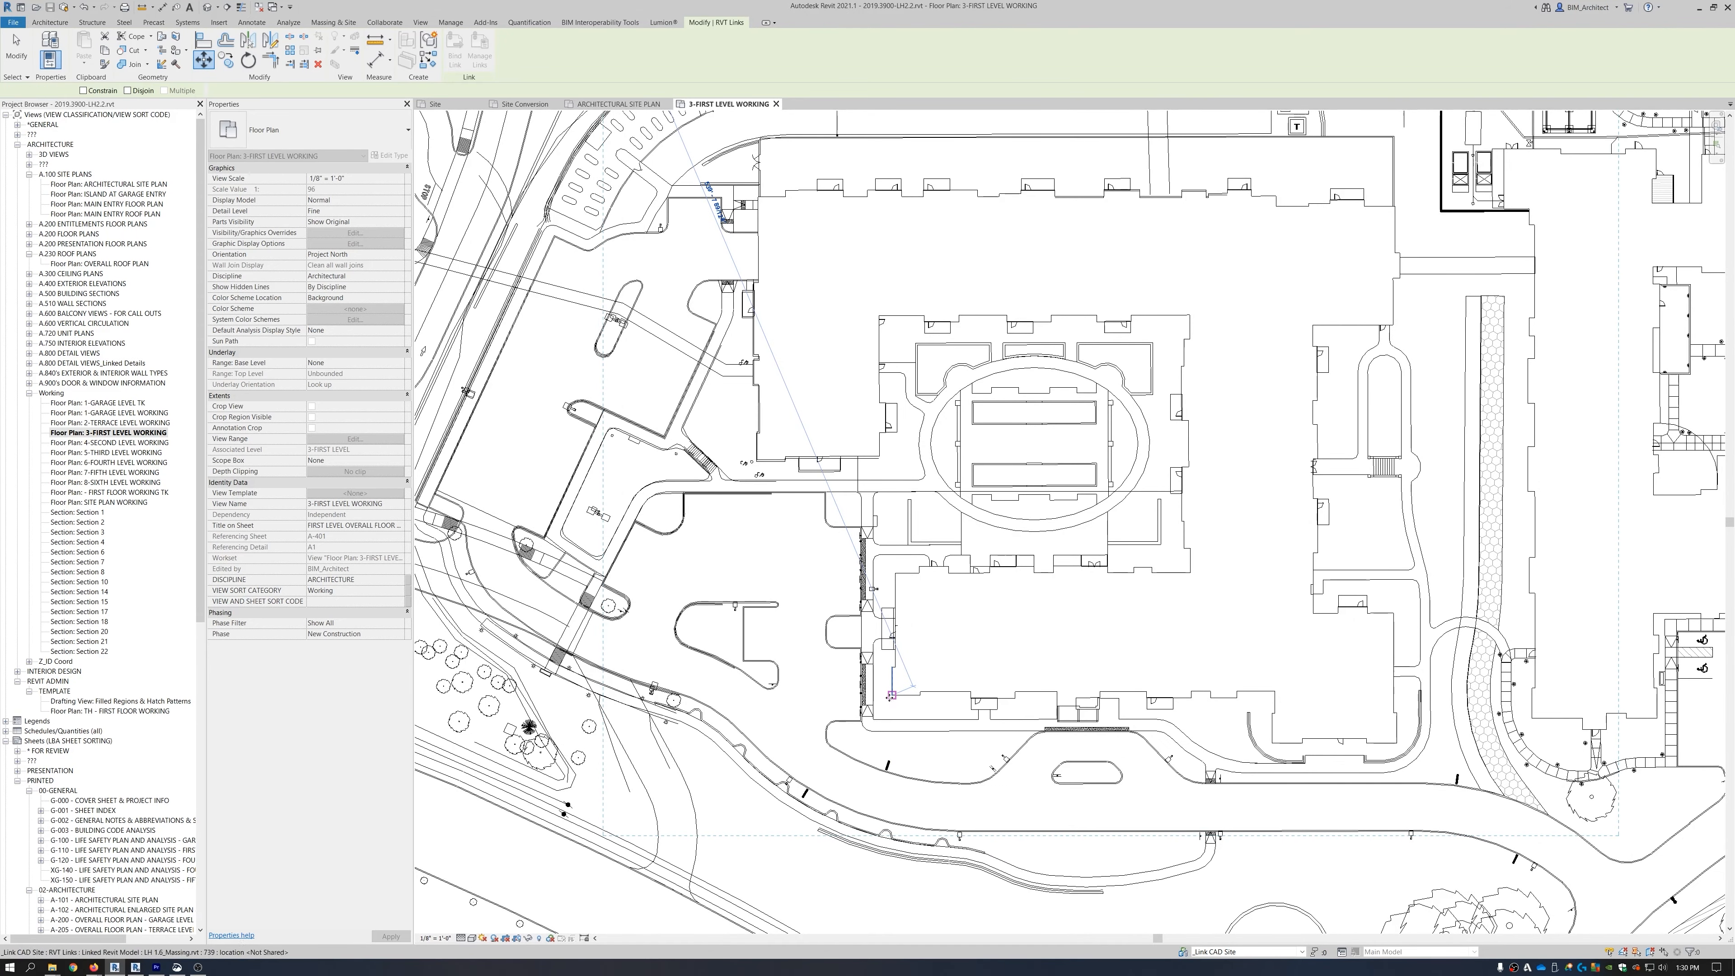
{"action": "scroll", "coordinate": [796, 690], "scroll_direction": "down", "scroll_amount": 6}
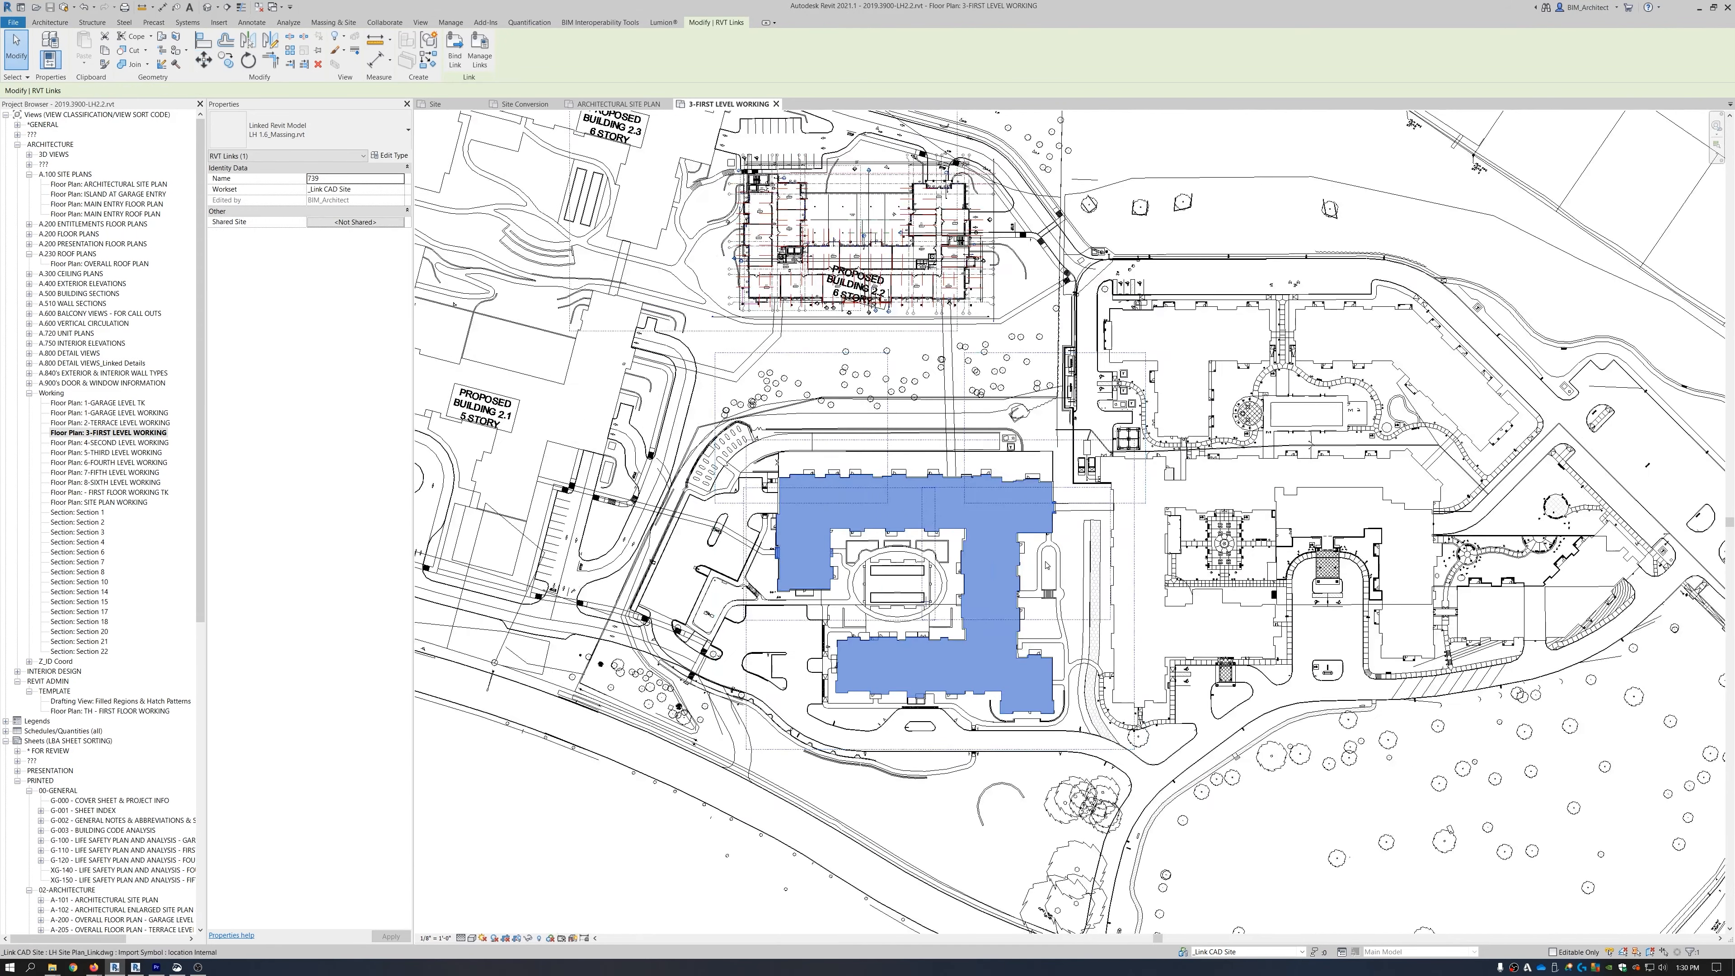
{"action": "key", "text": "Escape"}
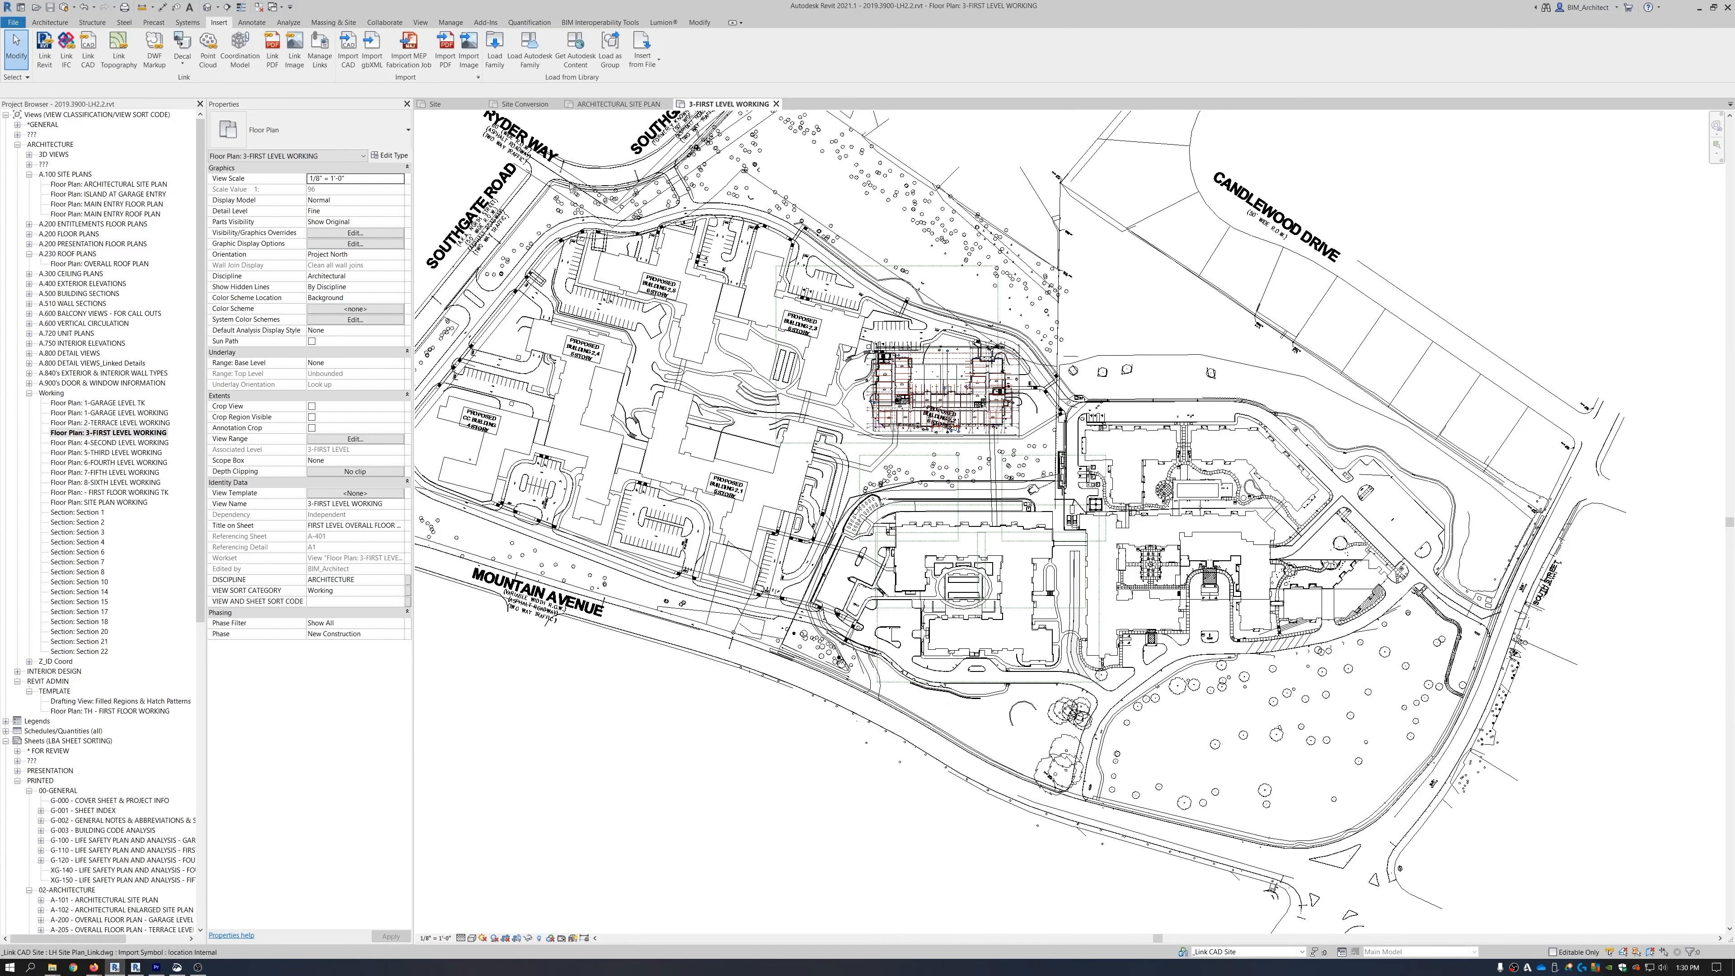
{"action": "left_click", "coordinate": [617, 104]}
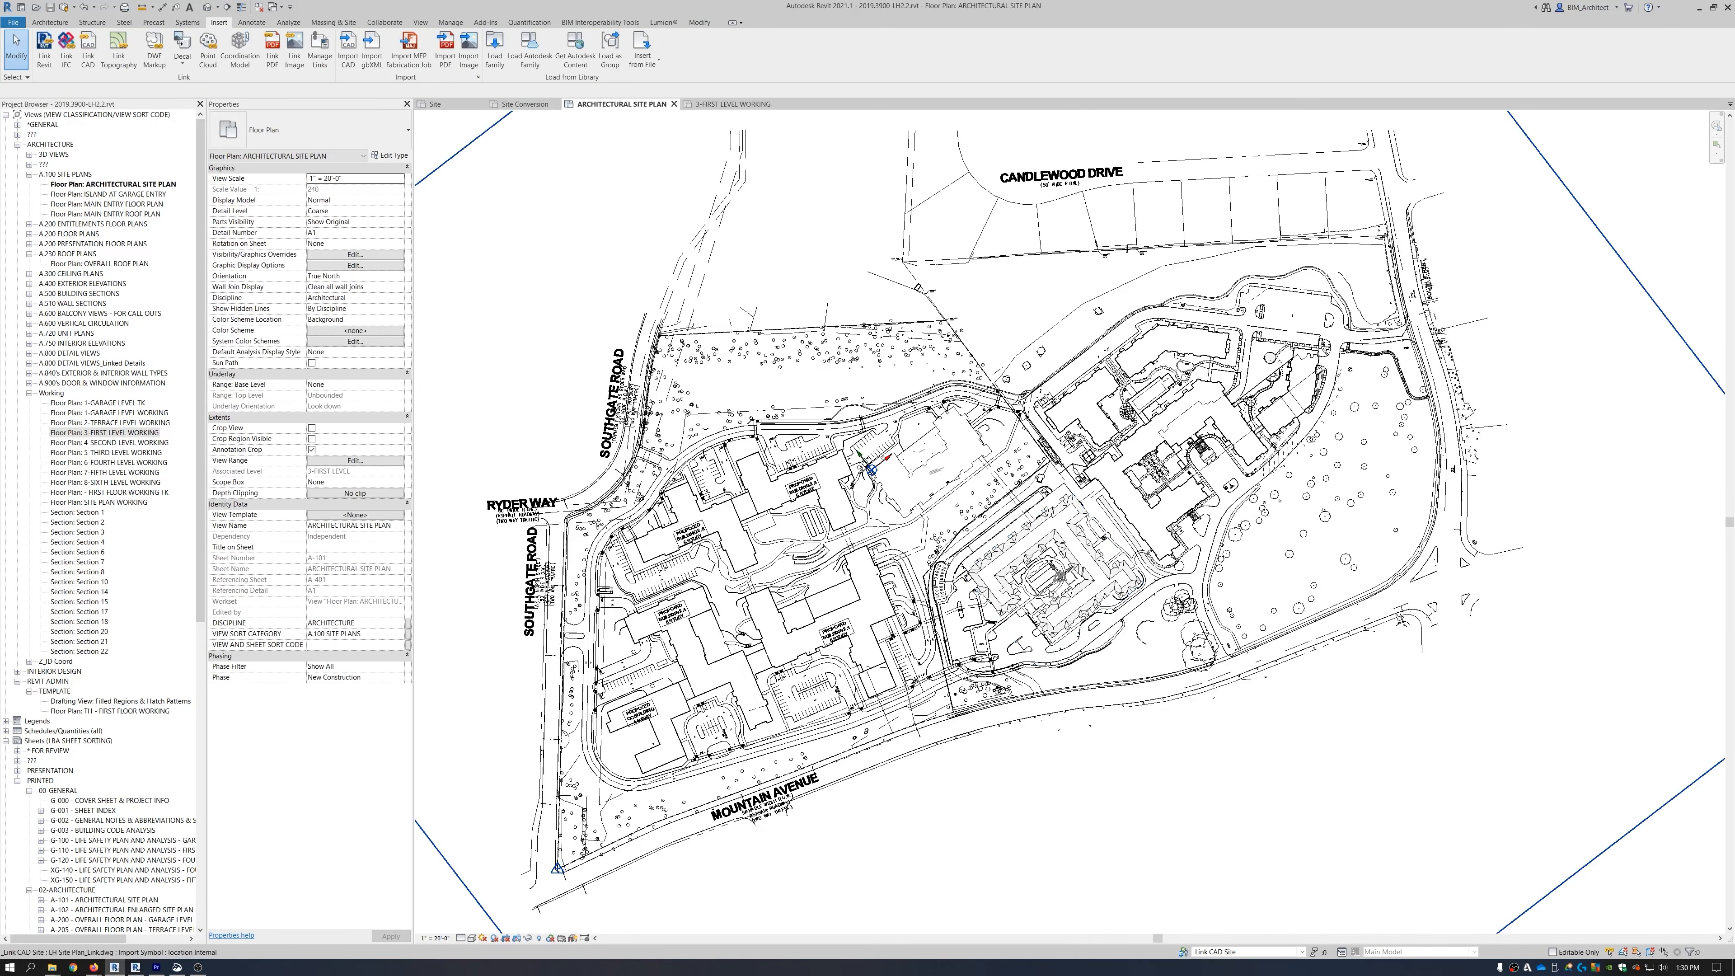
Inspect the linked massing model in the default 3D view, then return to the ARCHITECTURAL SITE PLAN.
{"action": "left_click", "coordinate": [1004, 581]}
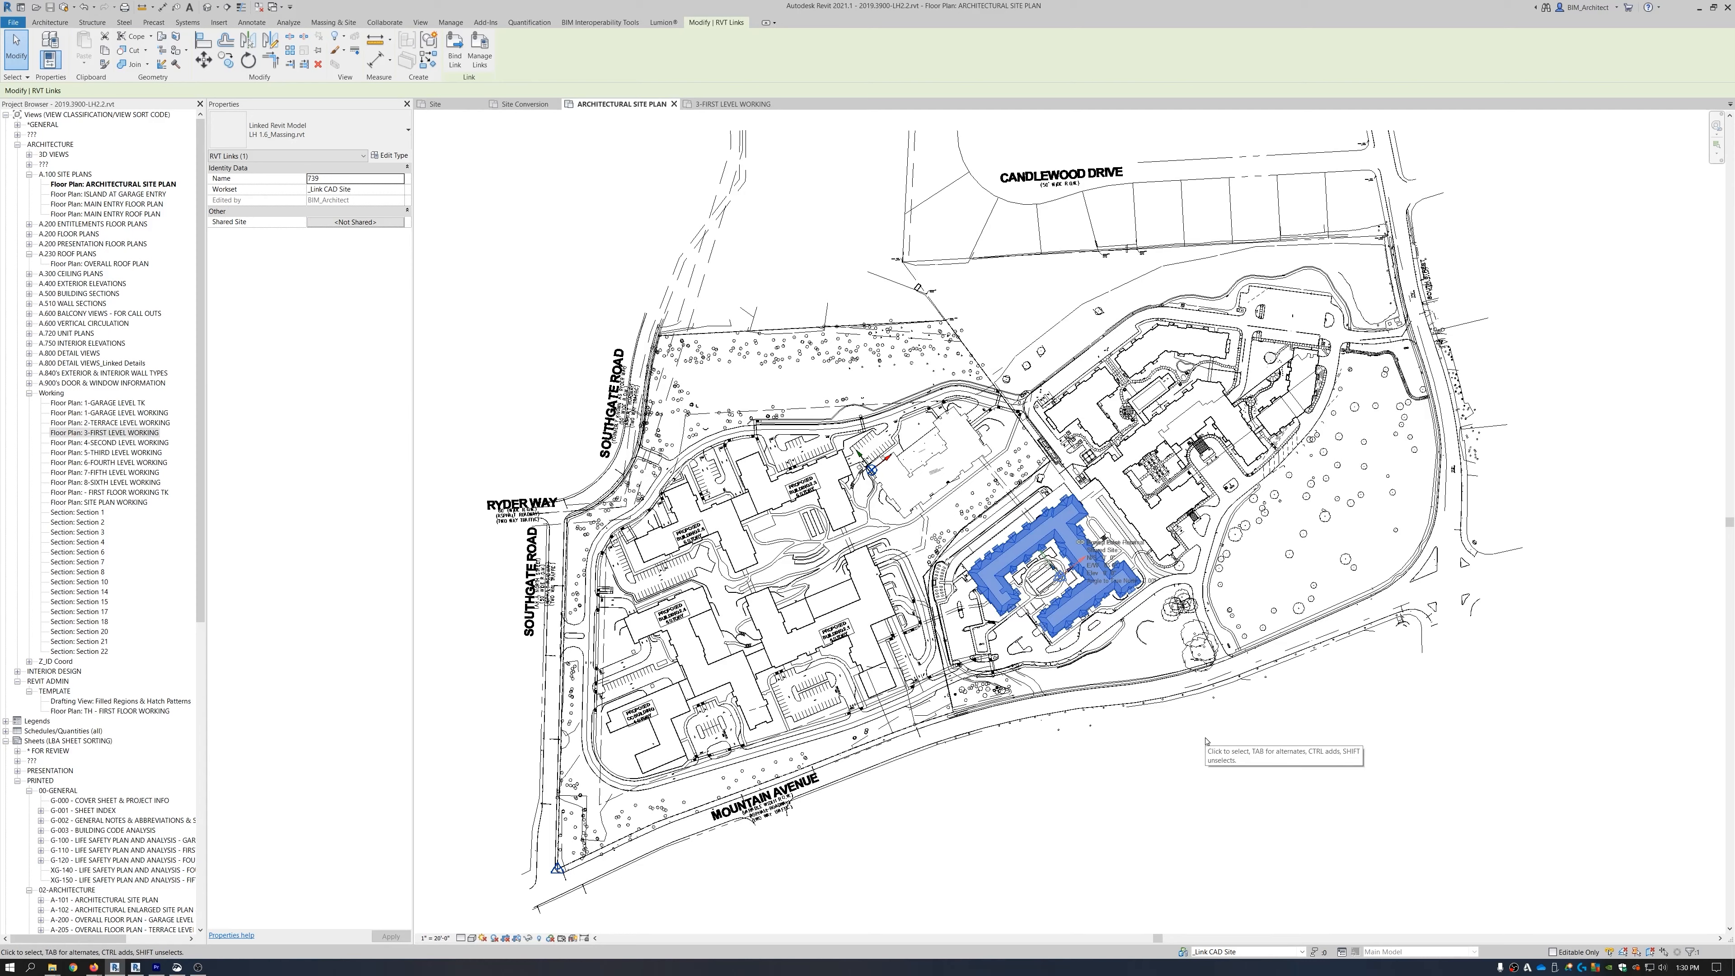
{"action": "left_click", "coordinate": [1201, 698]}
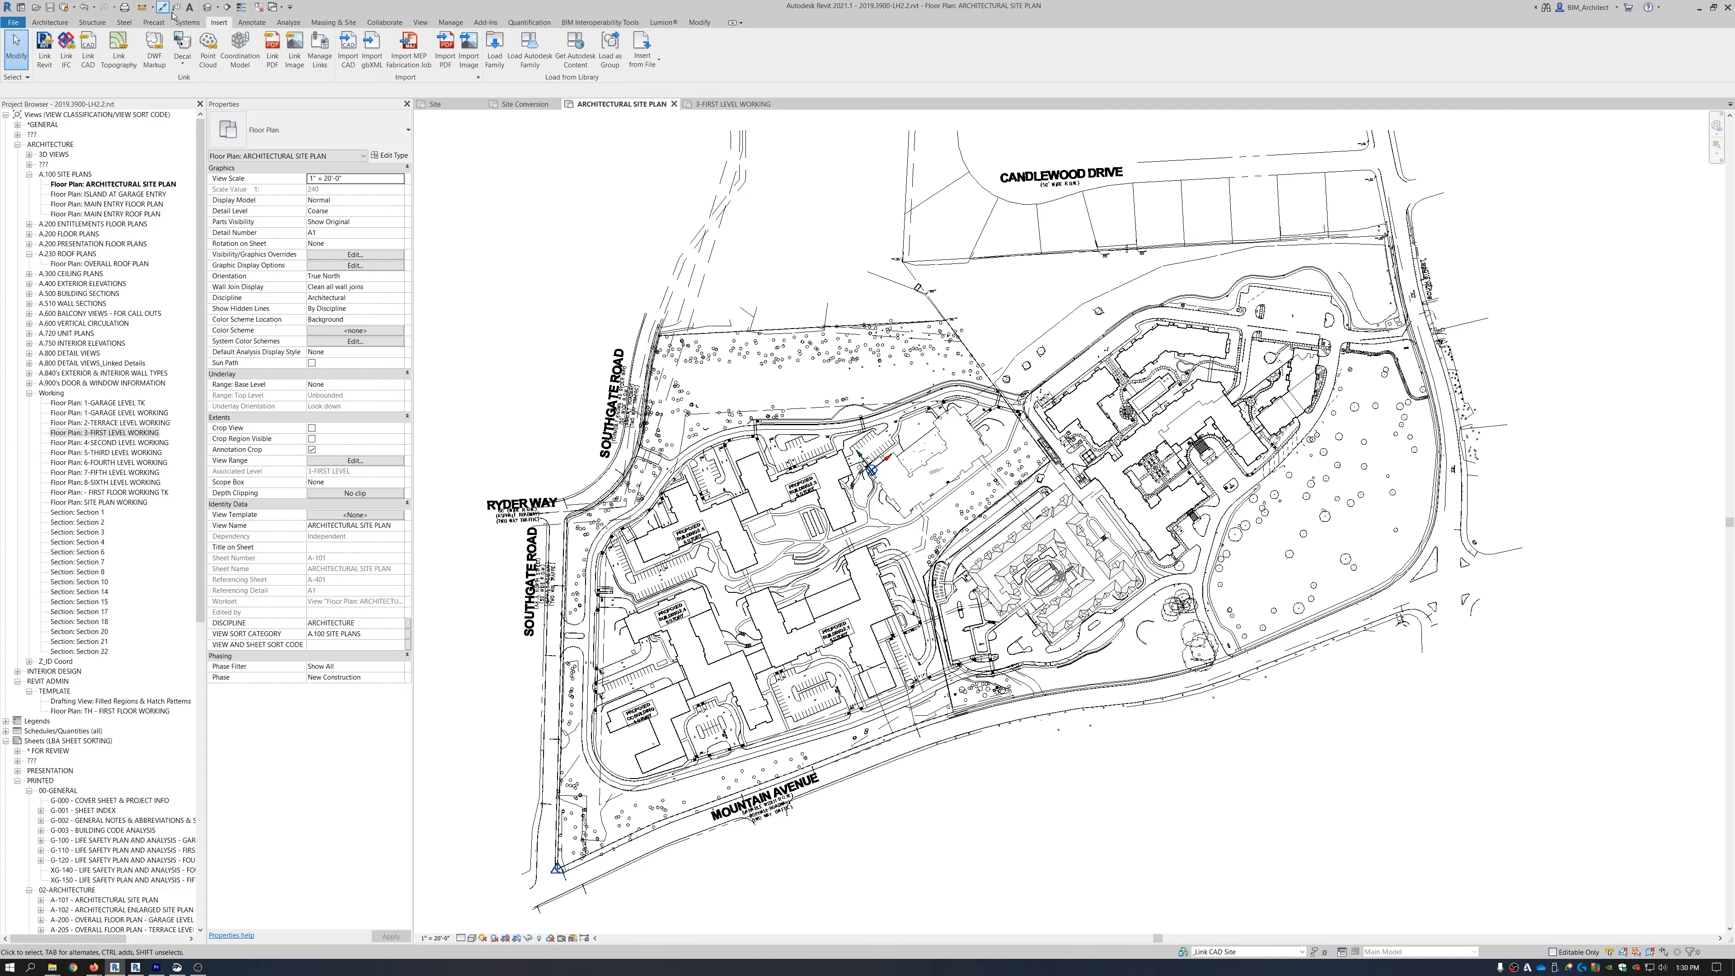
{"action": "left_click", "coordinate": [207, 7]}
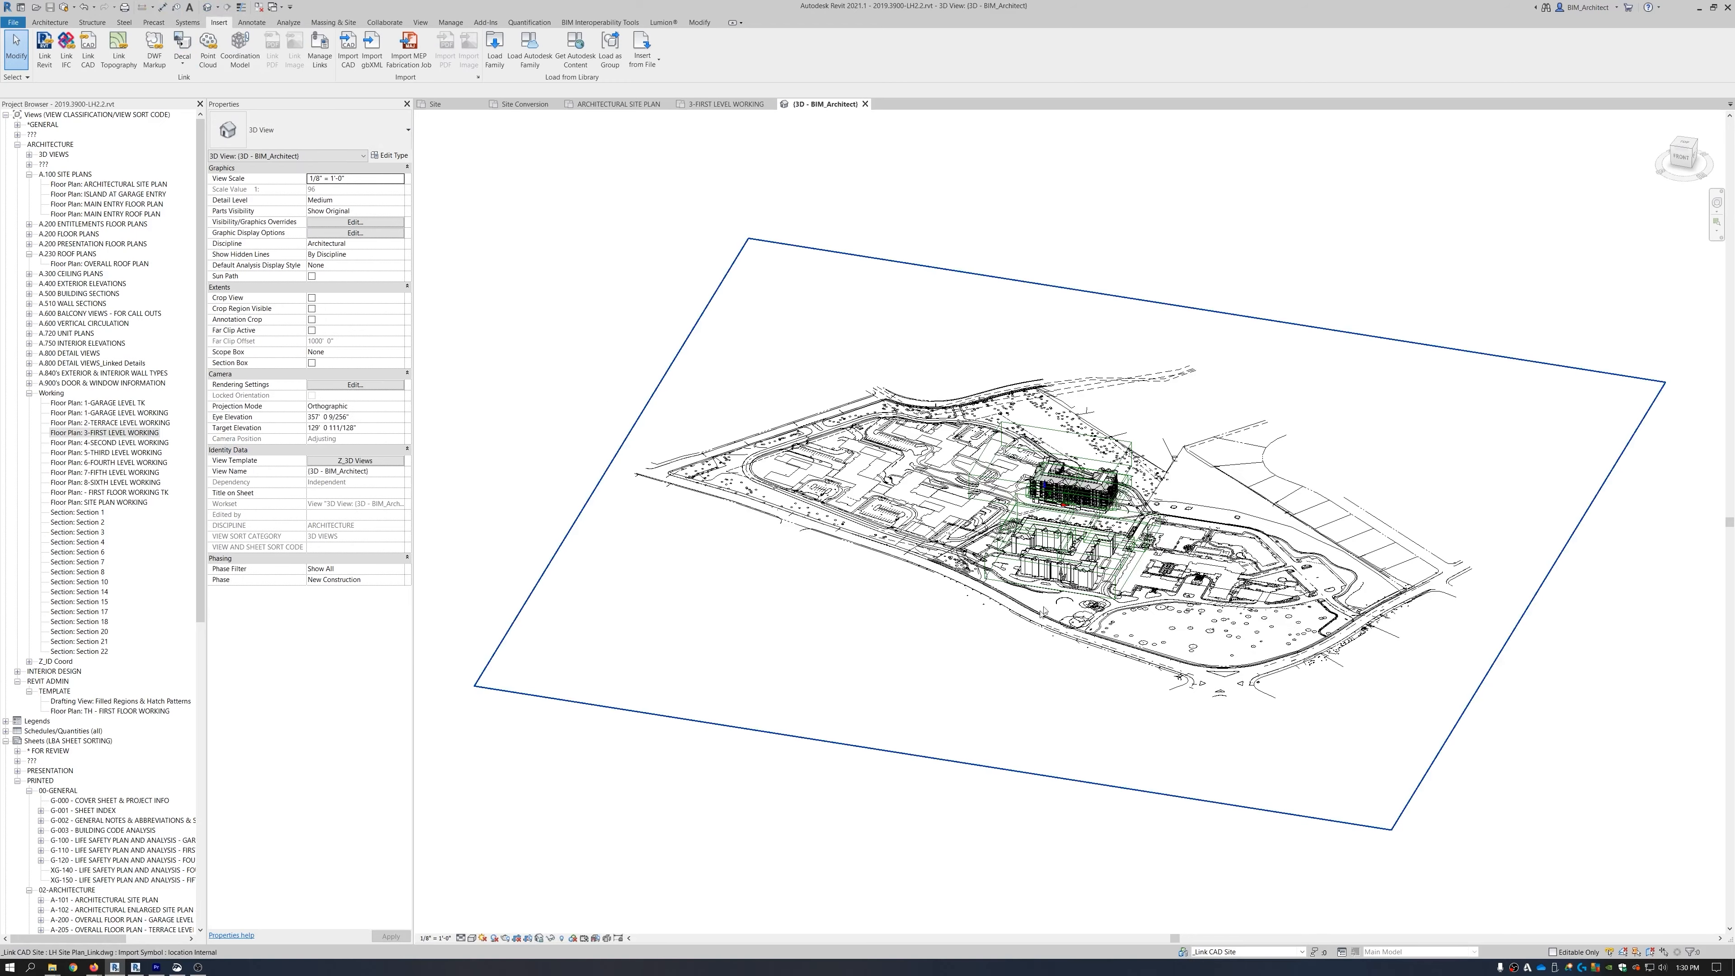
{"action": "scroll", "coordinate": [1076, 574], "scroll_direction": "up", "scroll_amount": 4}
{"action": "left_click", "coordinate": [1075, 574]}
{"action": "middle_click_drag", "start_coordinate": [1319, 728], "coordinate": [1189, 776], "text": "shift"}
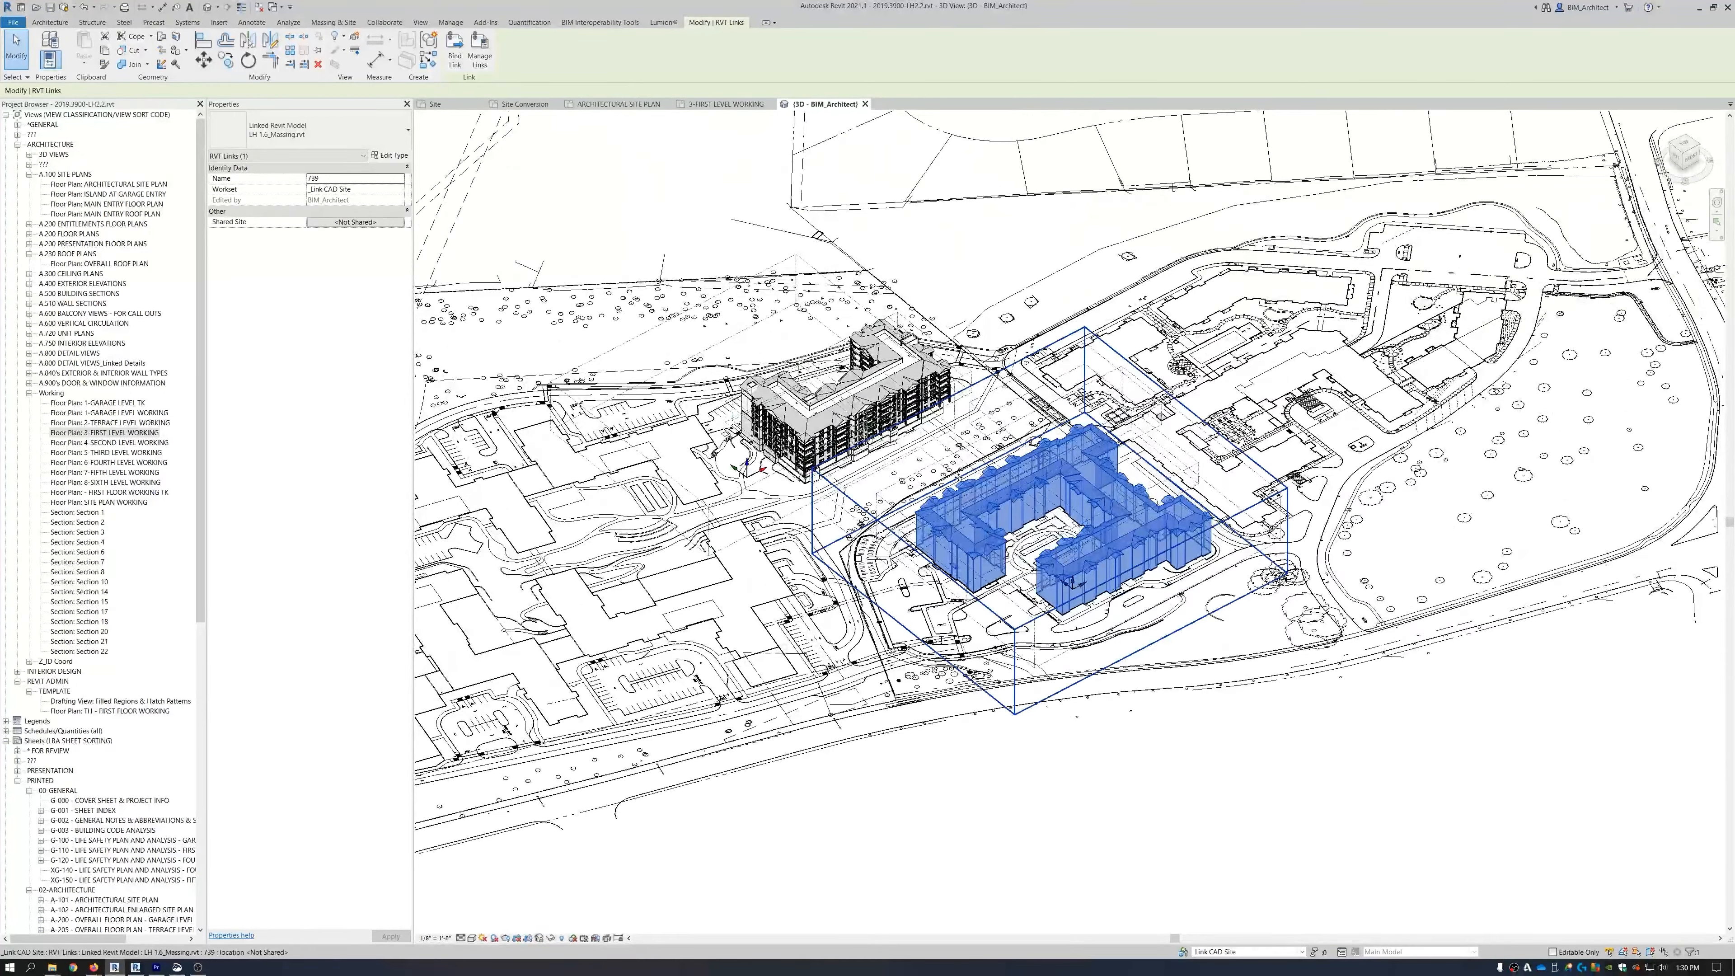
{"action": "left_click", "coordinate": [1160, 778]}
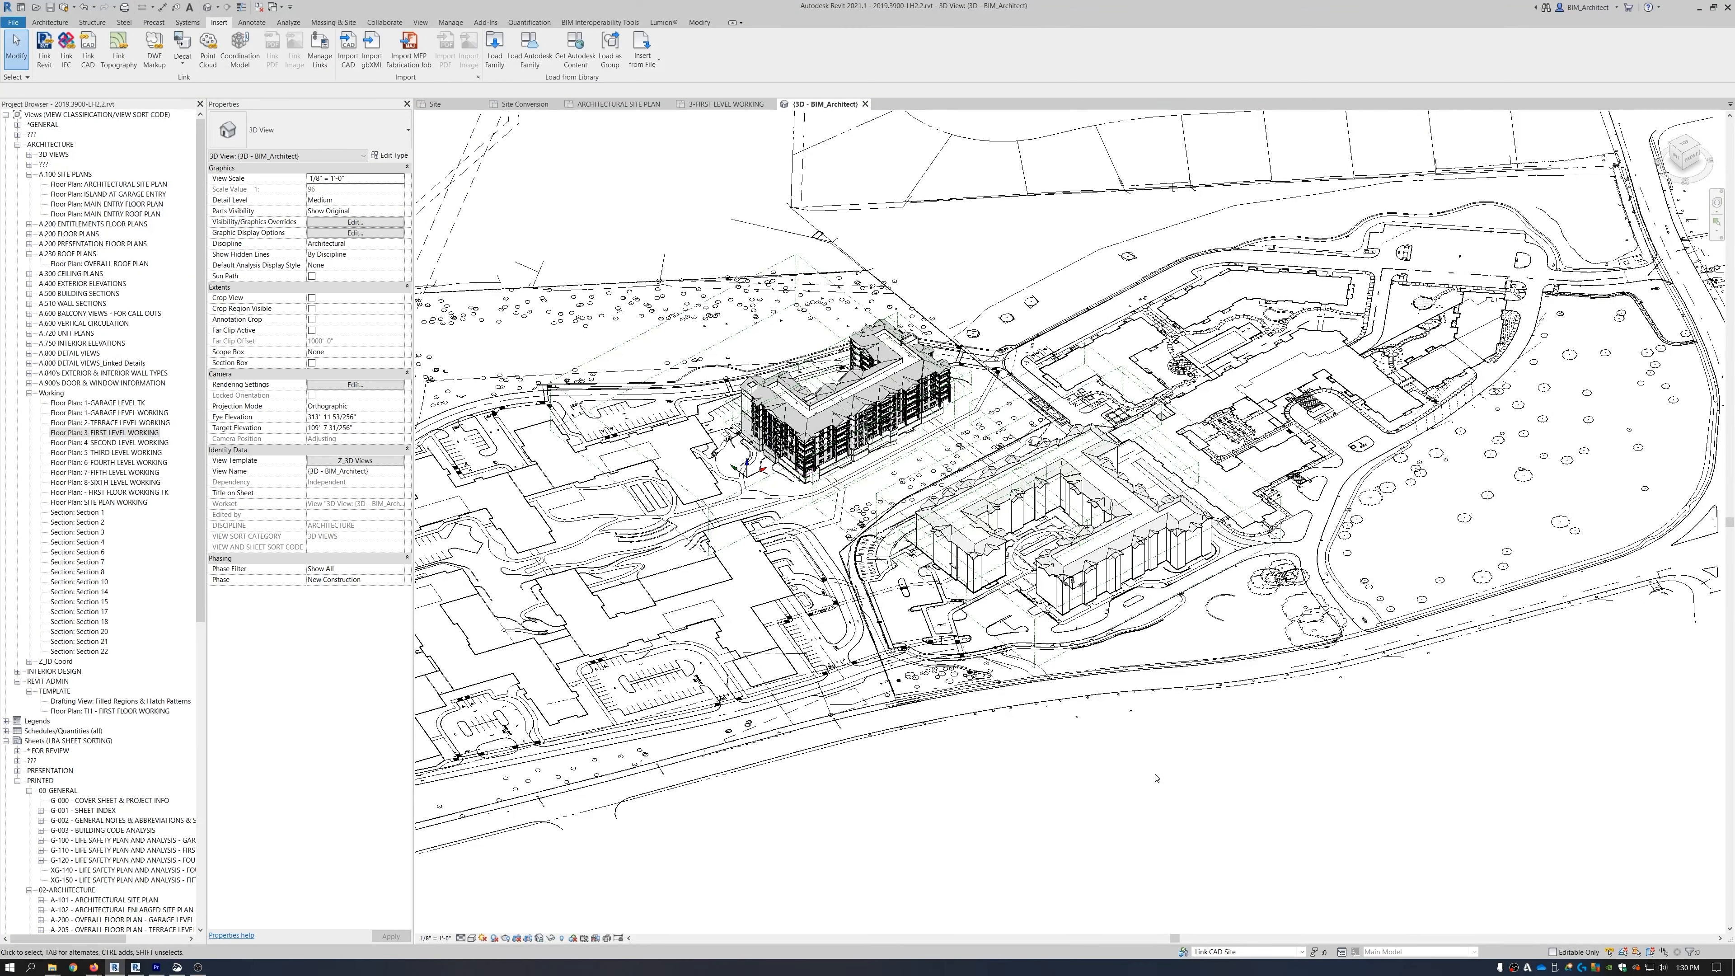
{"action": "left_click", "coordinate": [652, 104]}
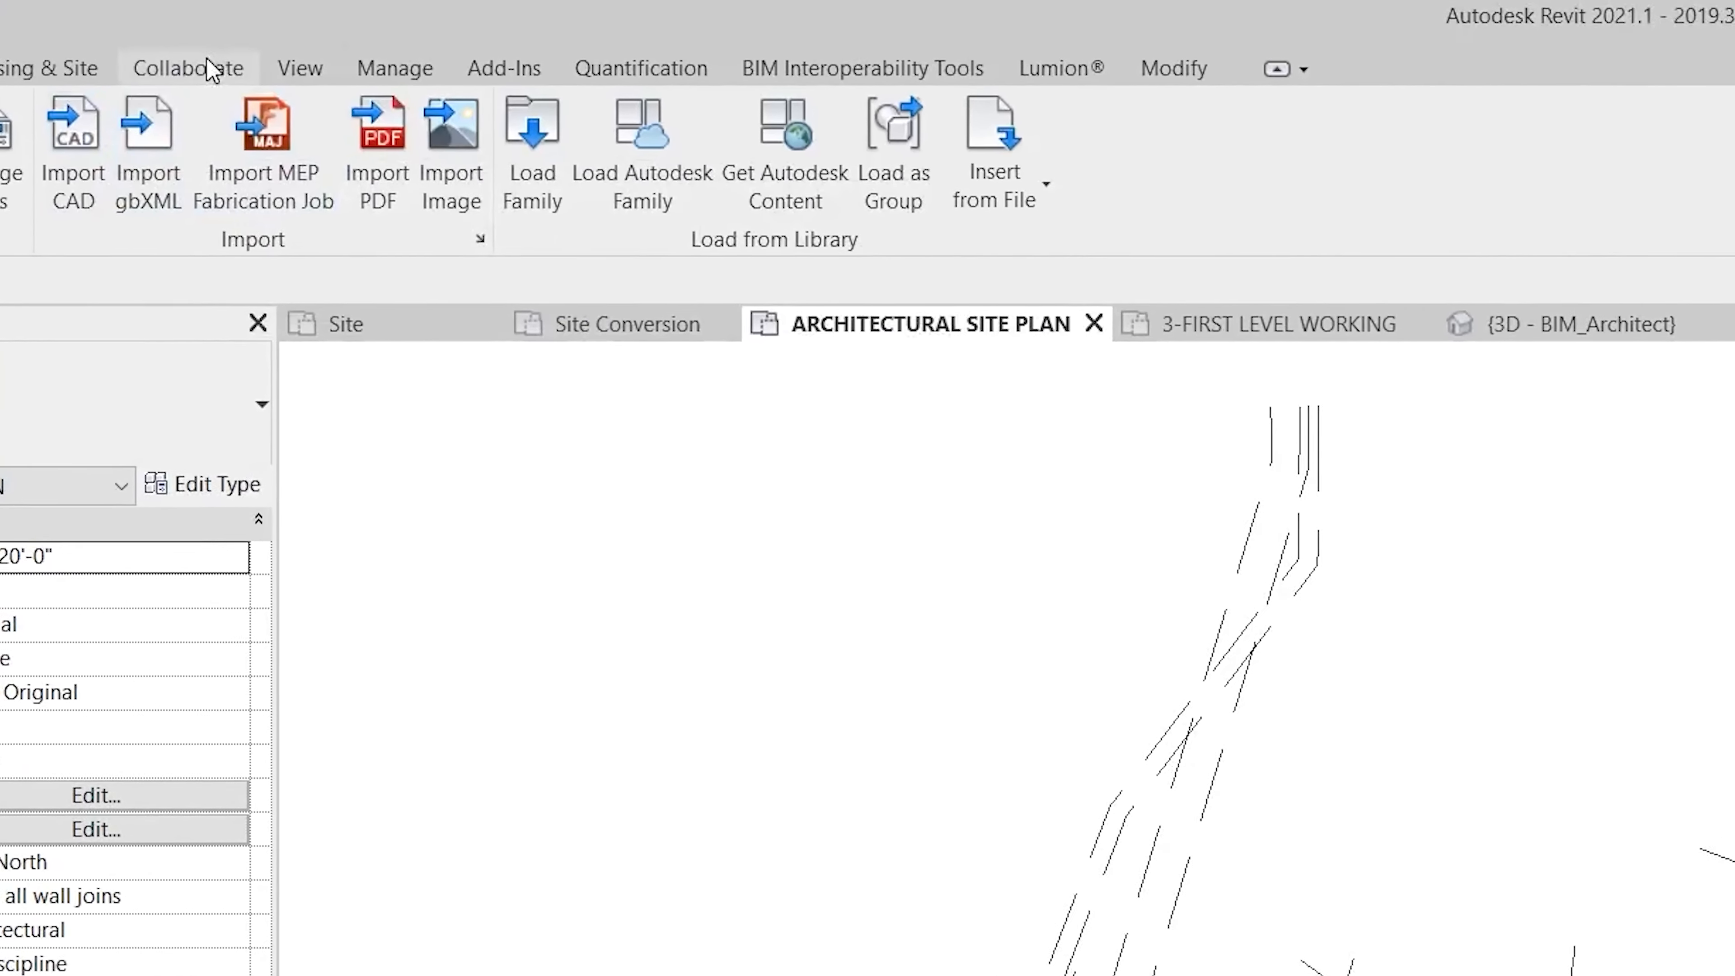
Publish shared coordinates to LH 1.6_Massing, then synchronize with central, saving the link's new position.
{"action": "left_click", "coordinate": [379, 65]}
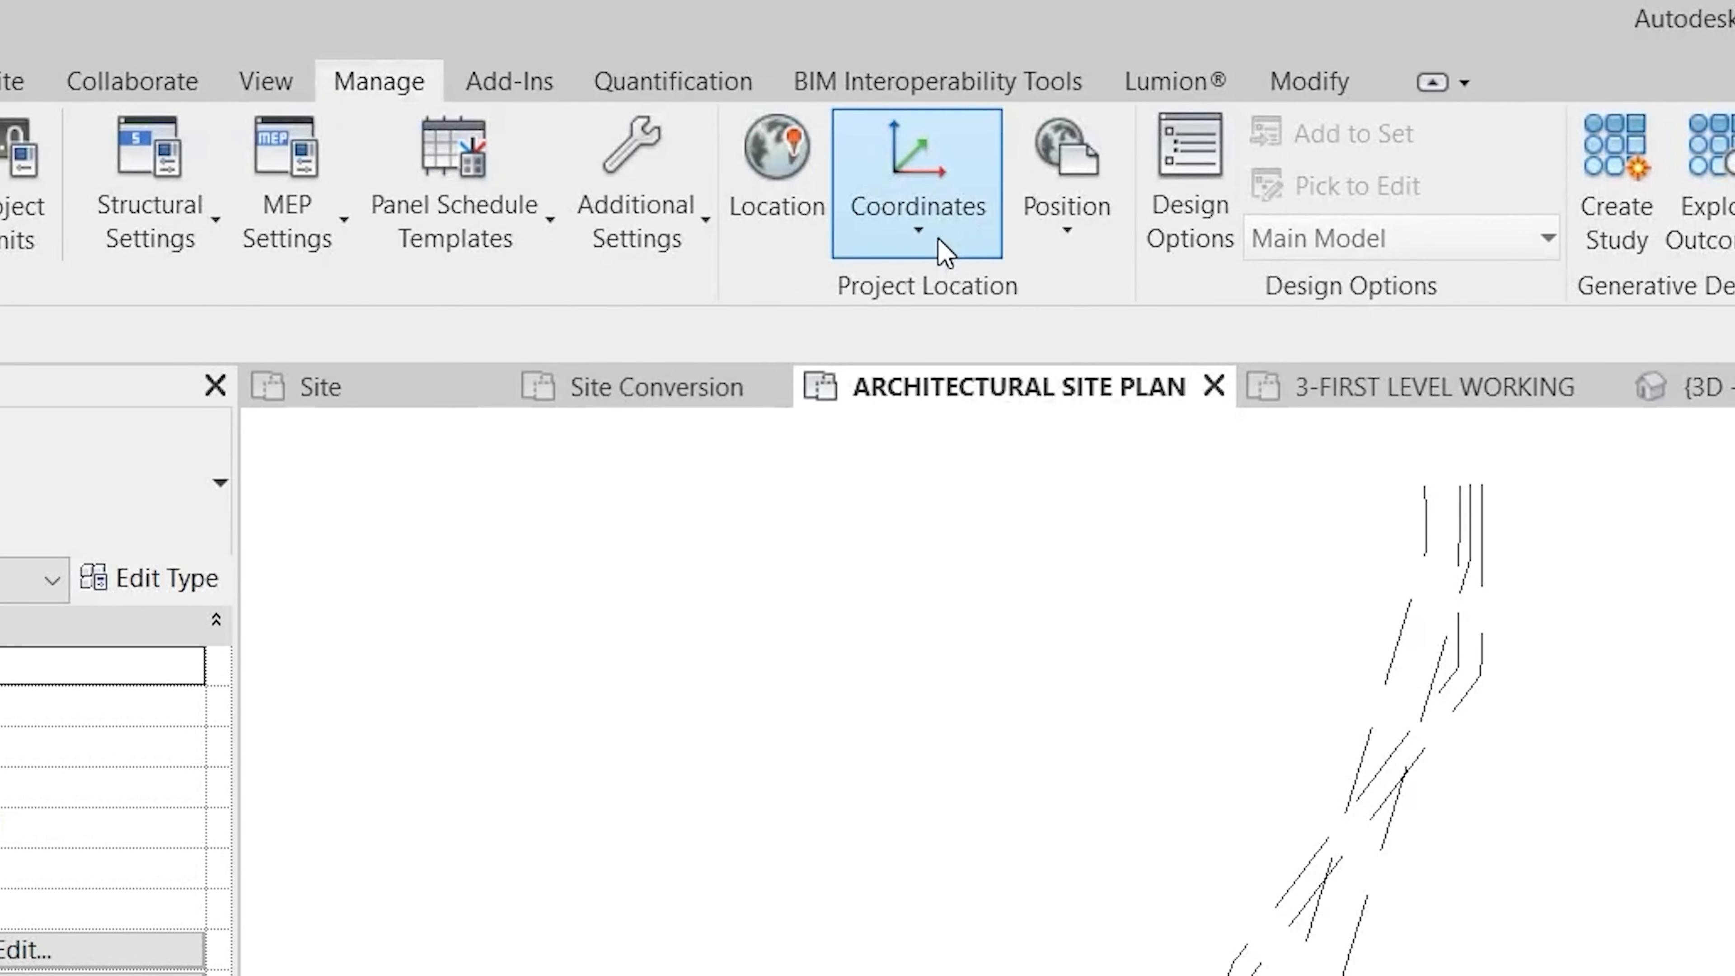
{"action": "left_click", "coordinate": [918, 205]}
{"action": "left_click", "coordinate": [1104, 418]}
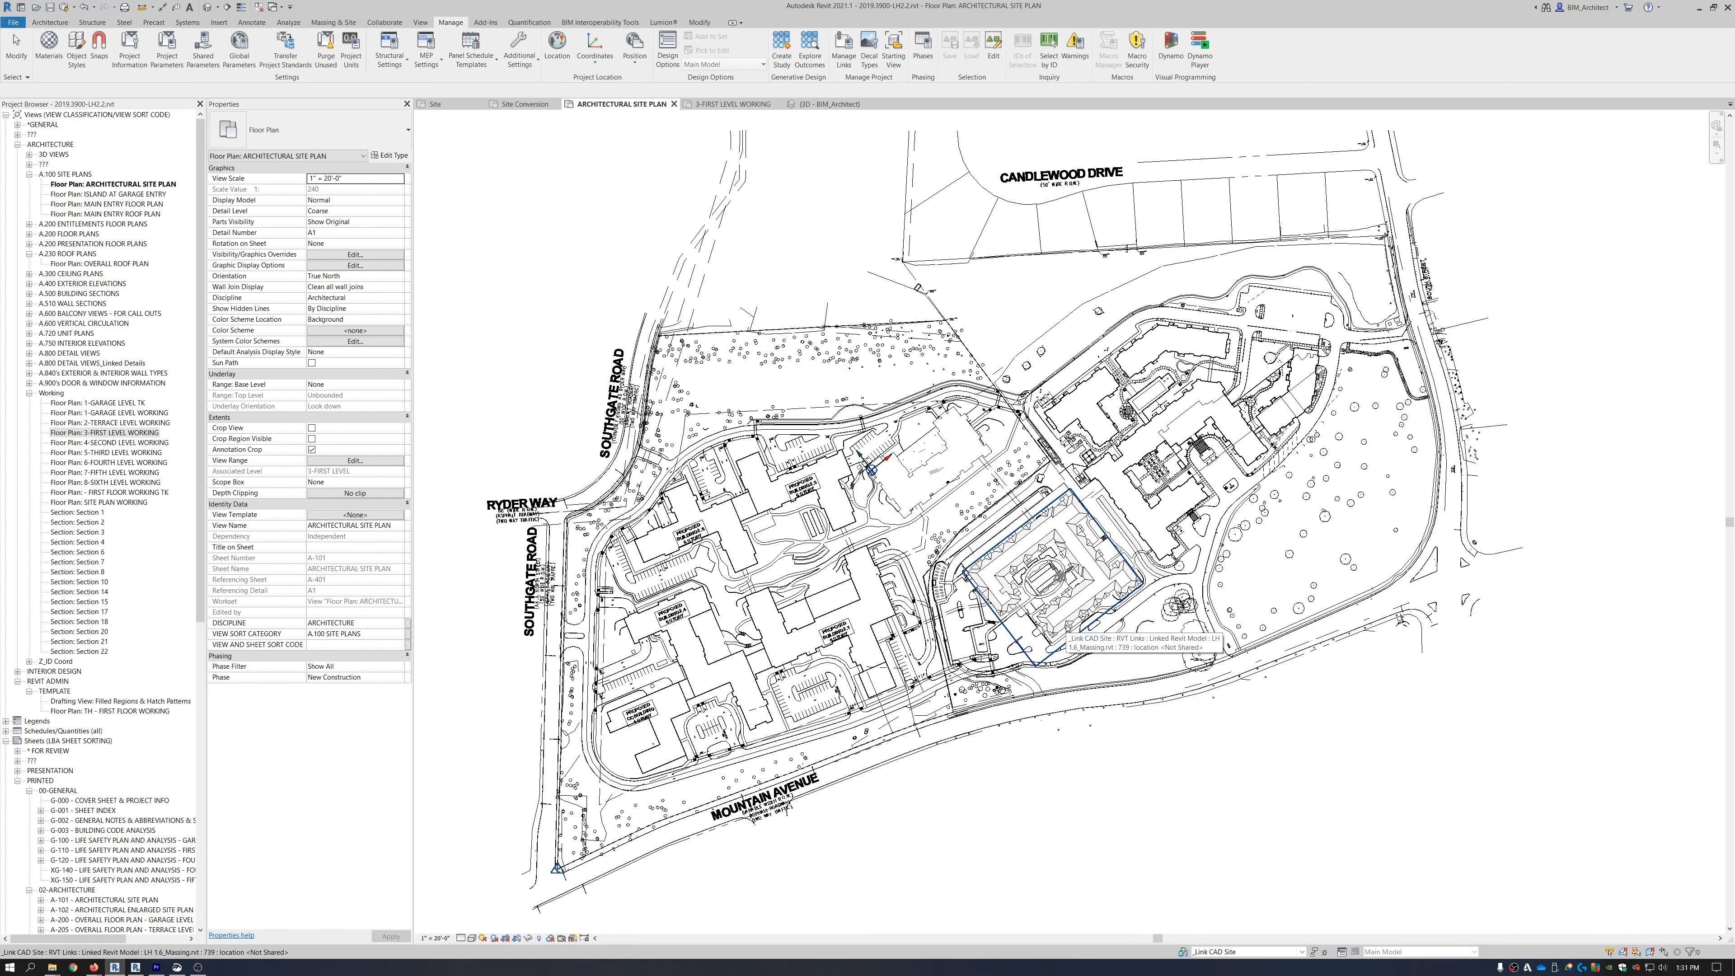
{"action": "left_click", "coordinate": [1060, 576]}
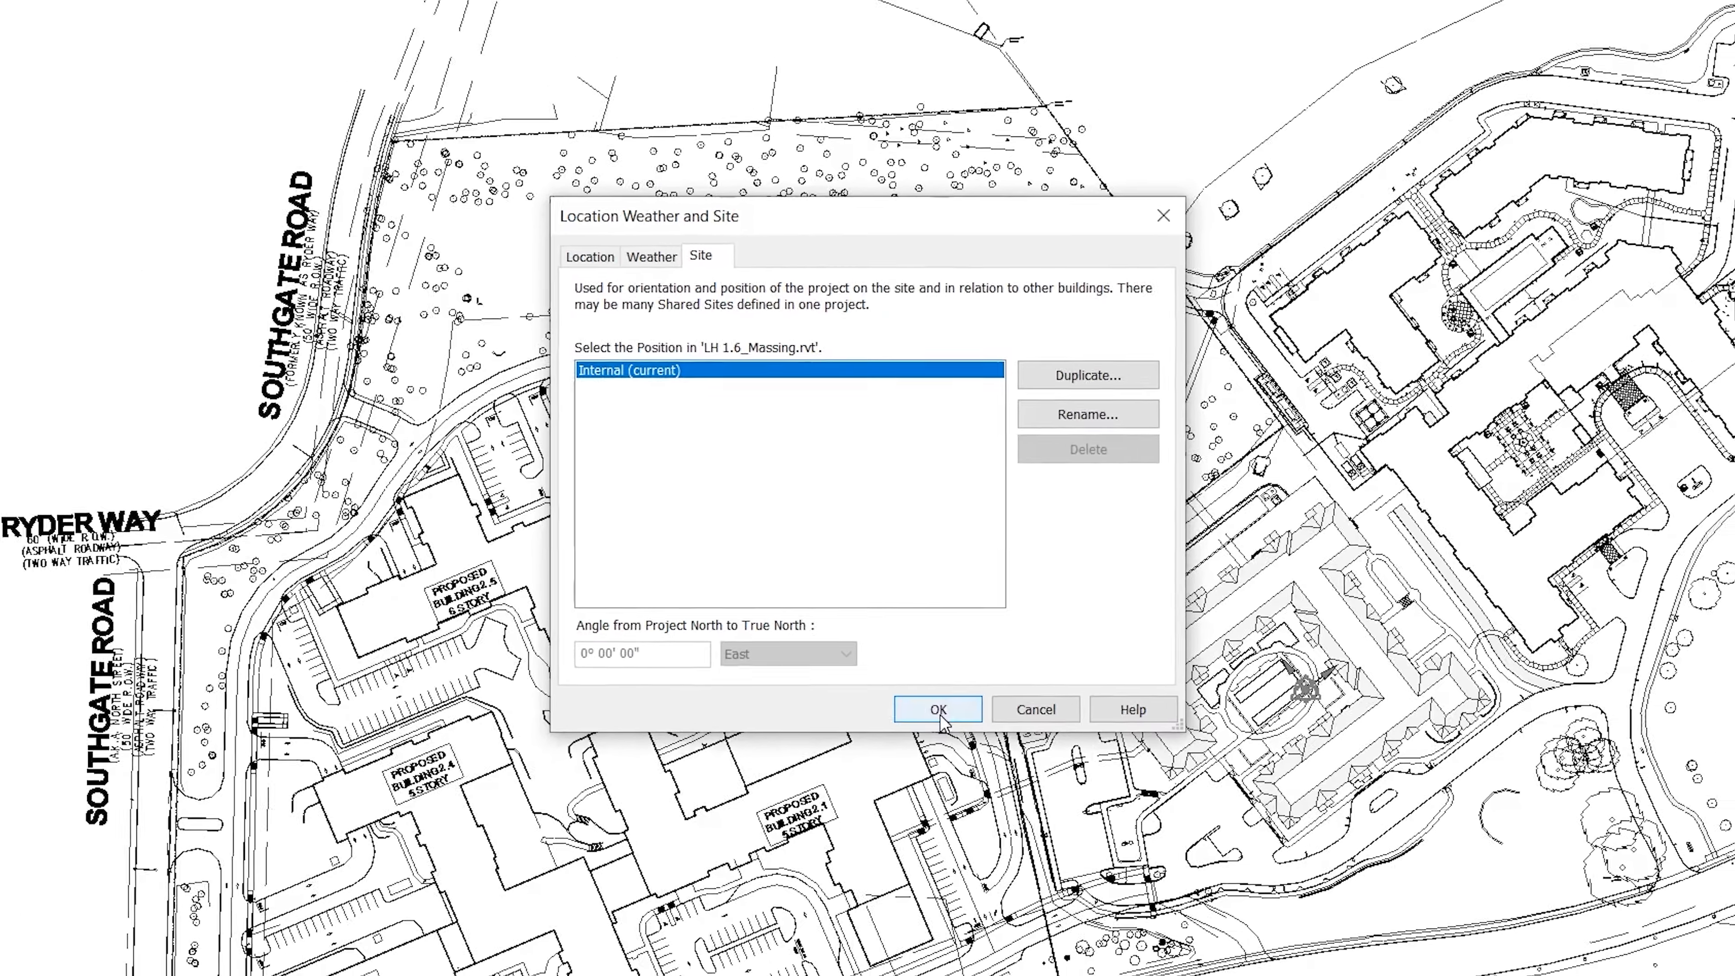
{"action": "left_click", "coordinate": [969, 771]}
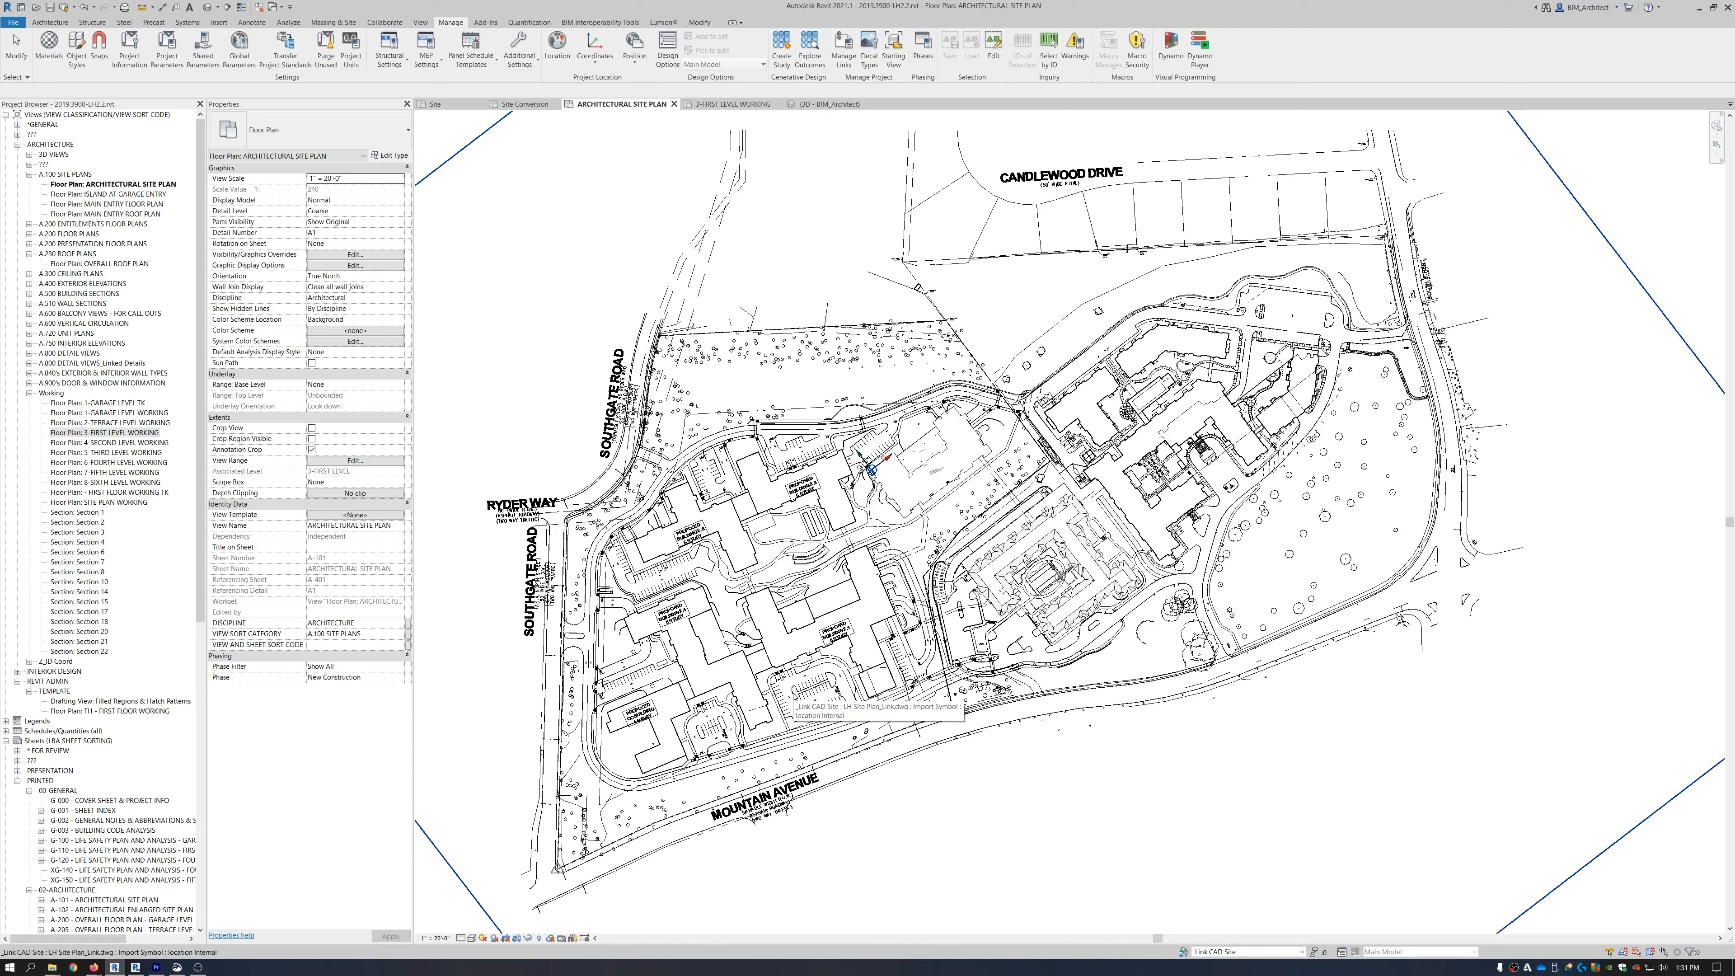
{"action": "left_click", "coordinate": [63, 8]}
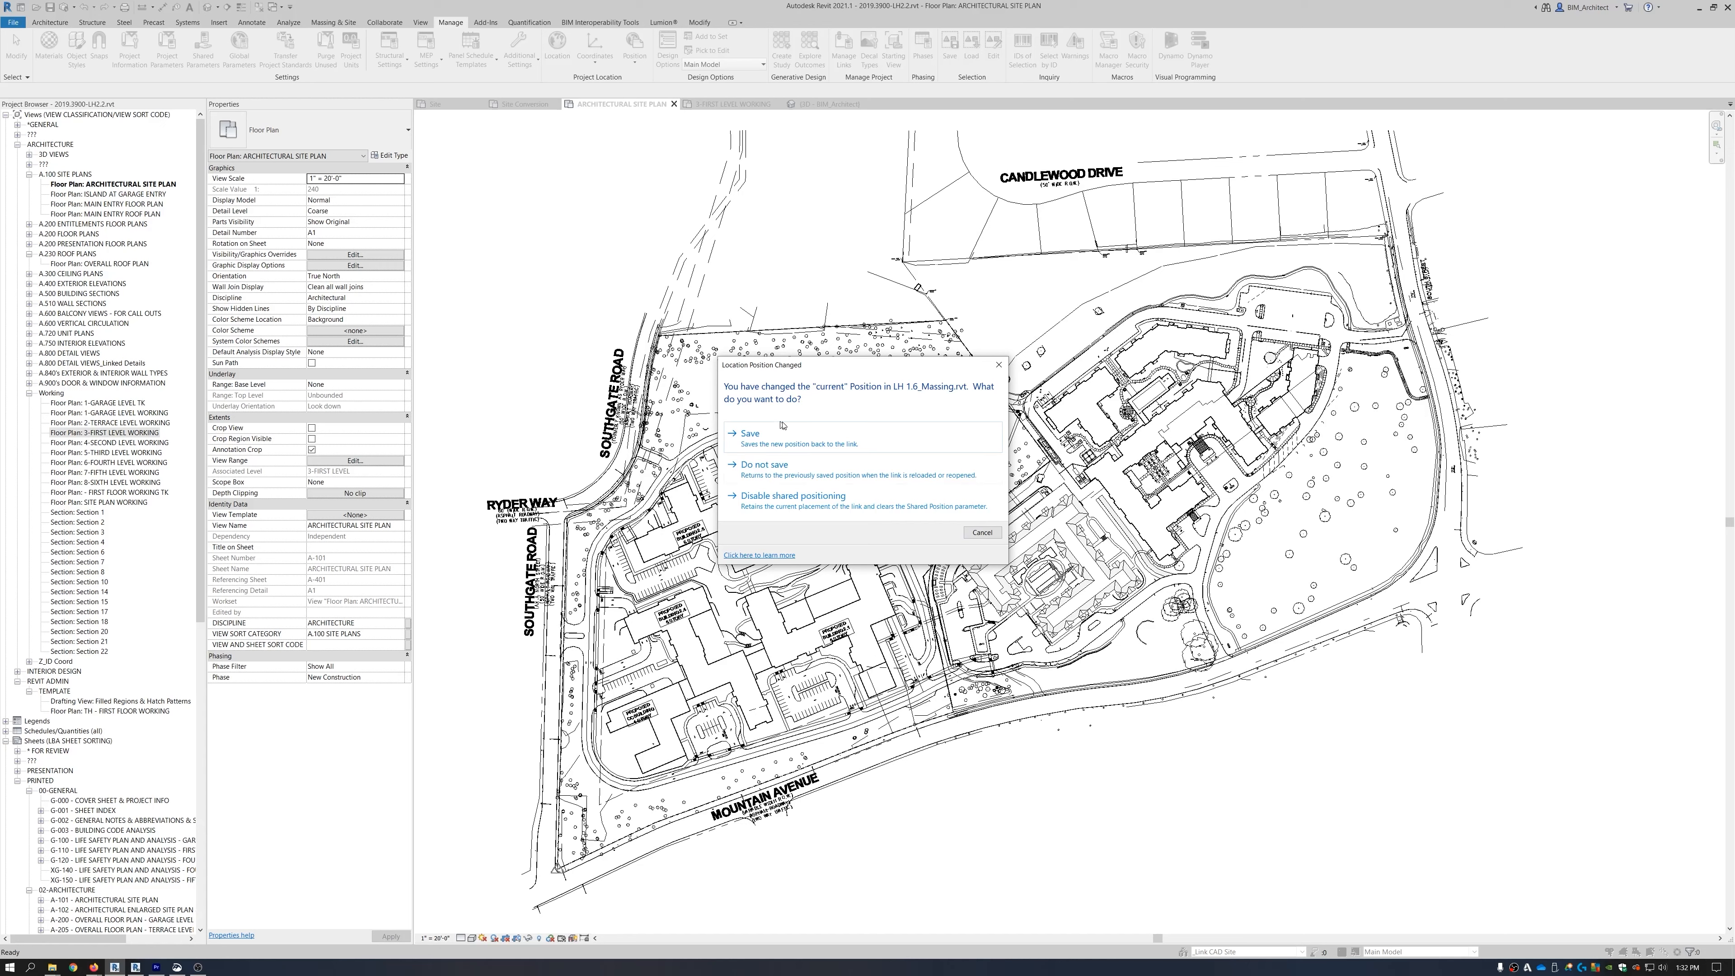
{"action": "left_click", "coordinate": [750, 435]}
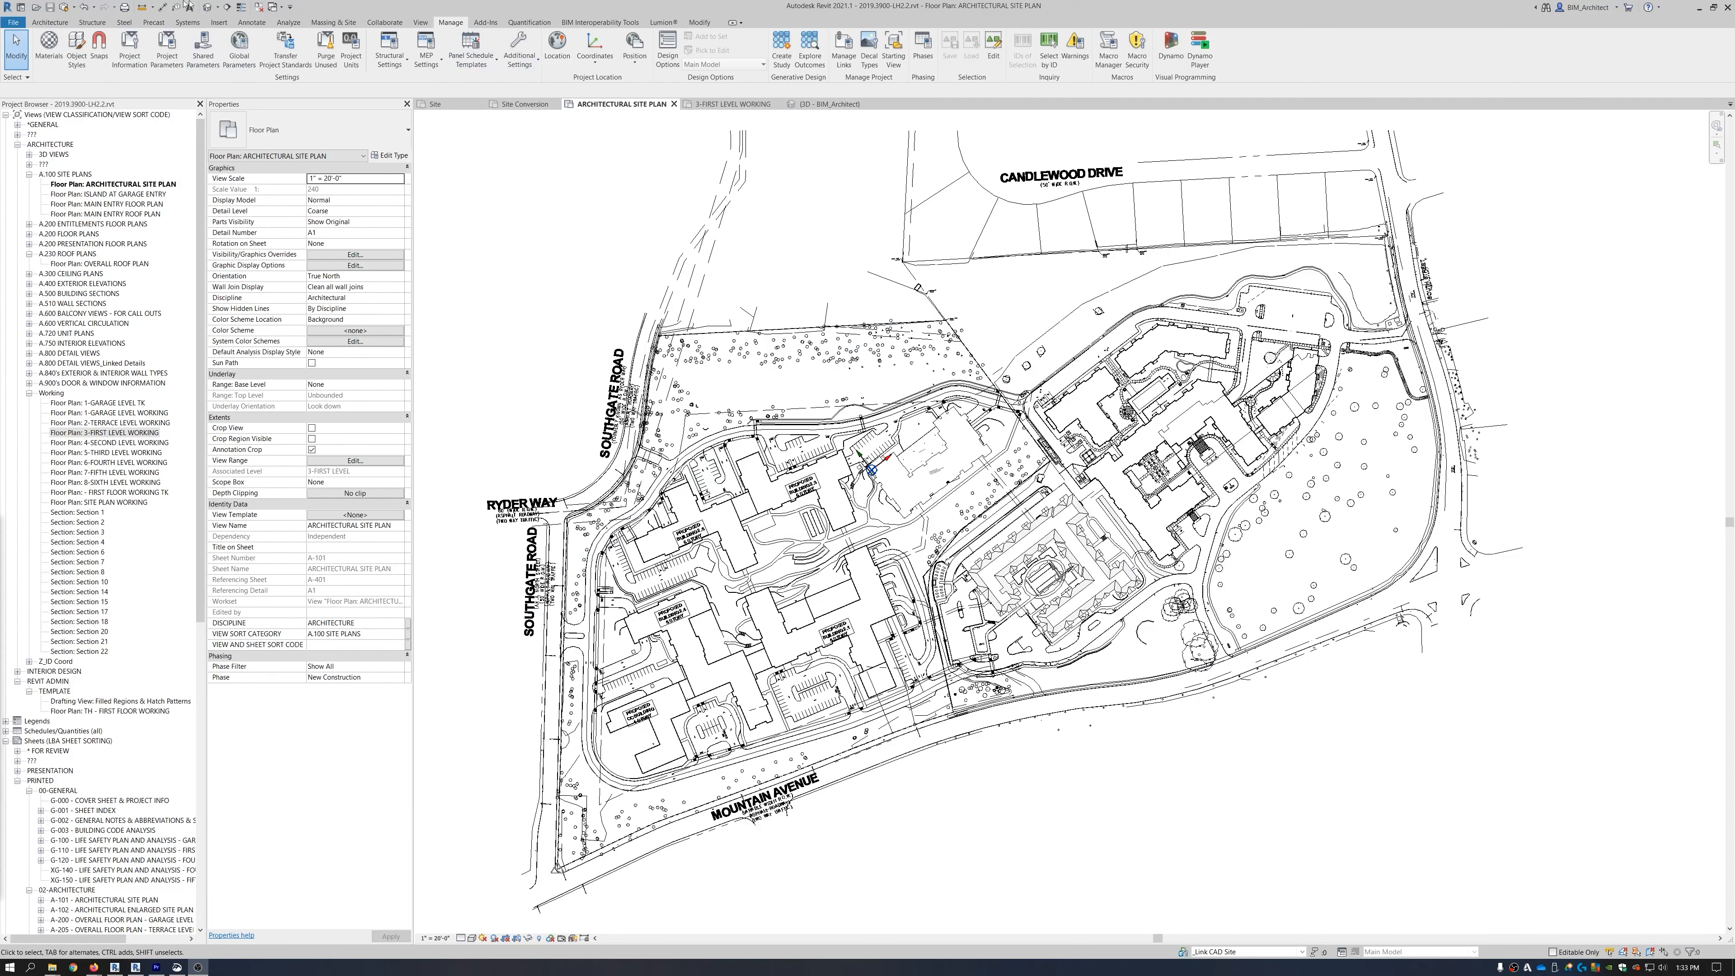
Open LH 1.6_Massing.rvt, agreeing to unload its link from the main project.
{"action": "left_click", "coordinate": [36, 7]}
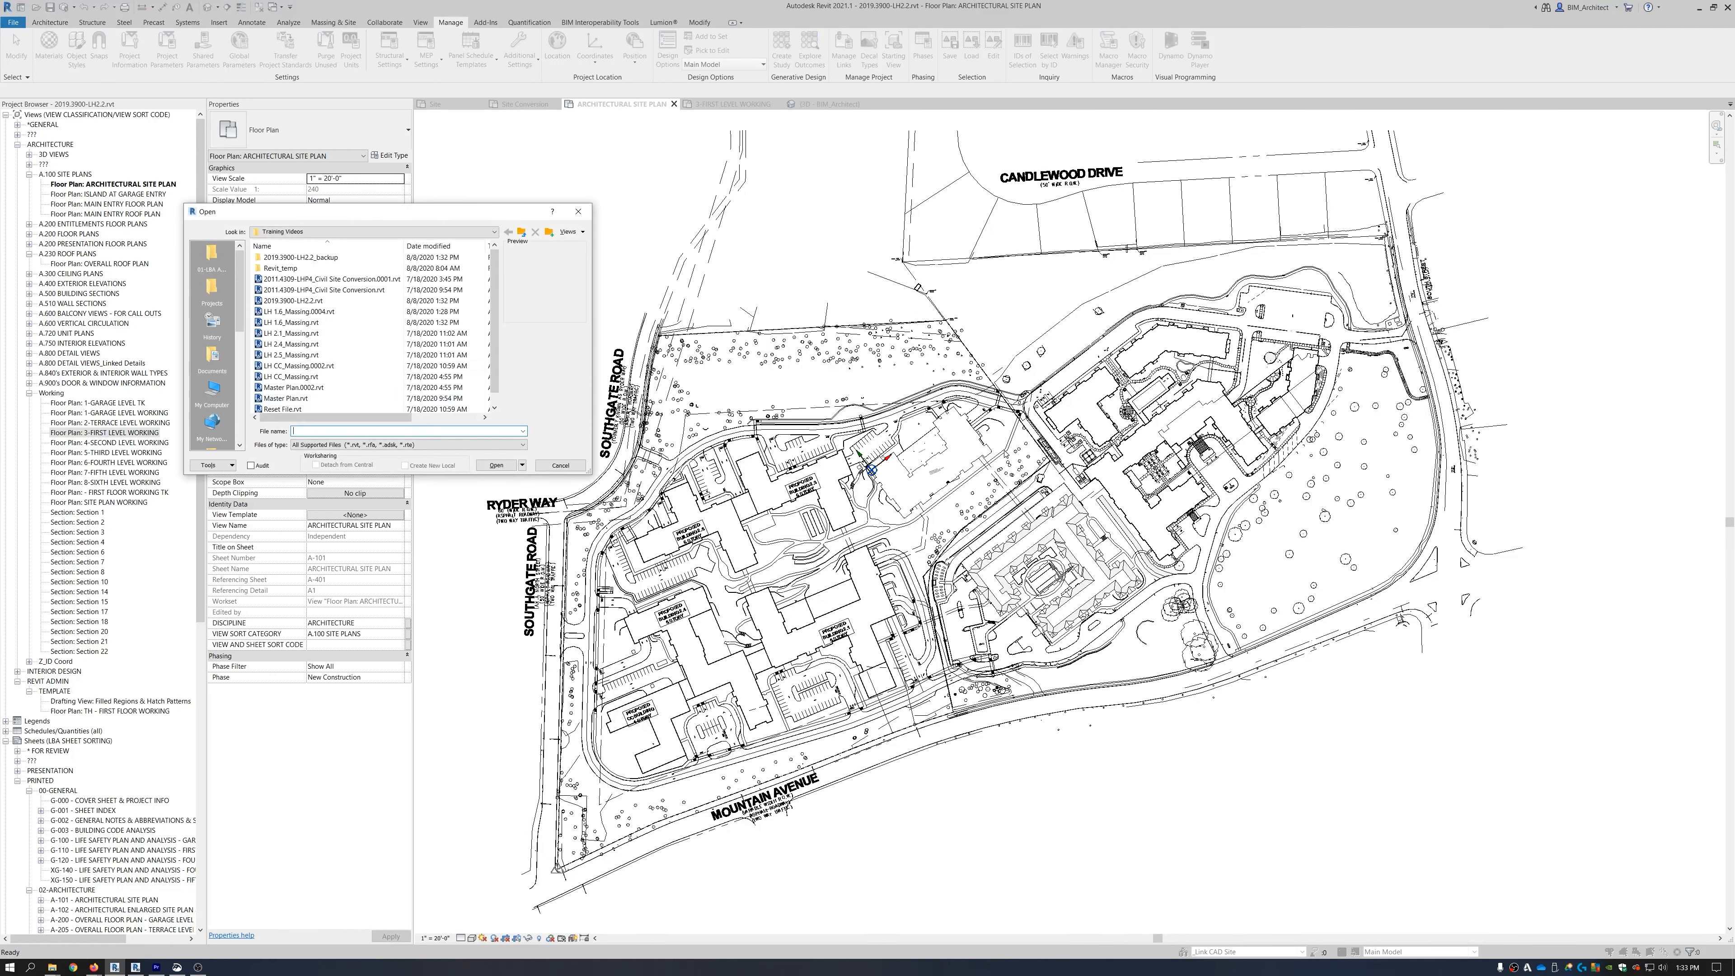
{"action": "left_click", "coordinate": [297, 322]}
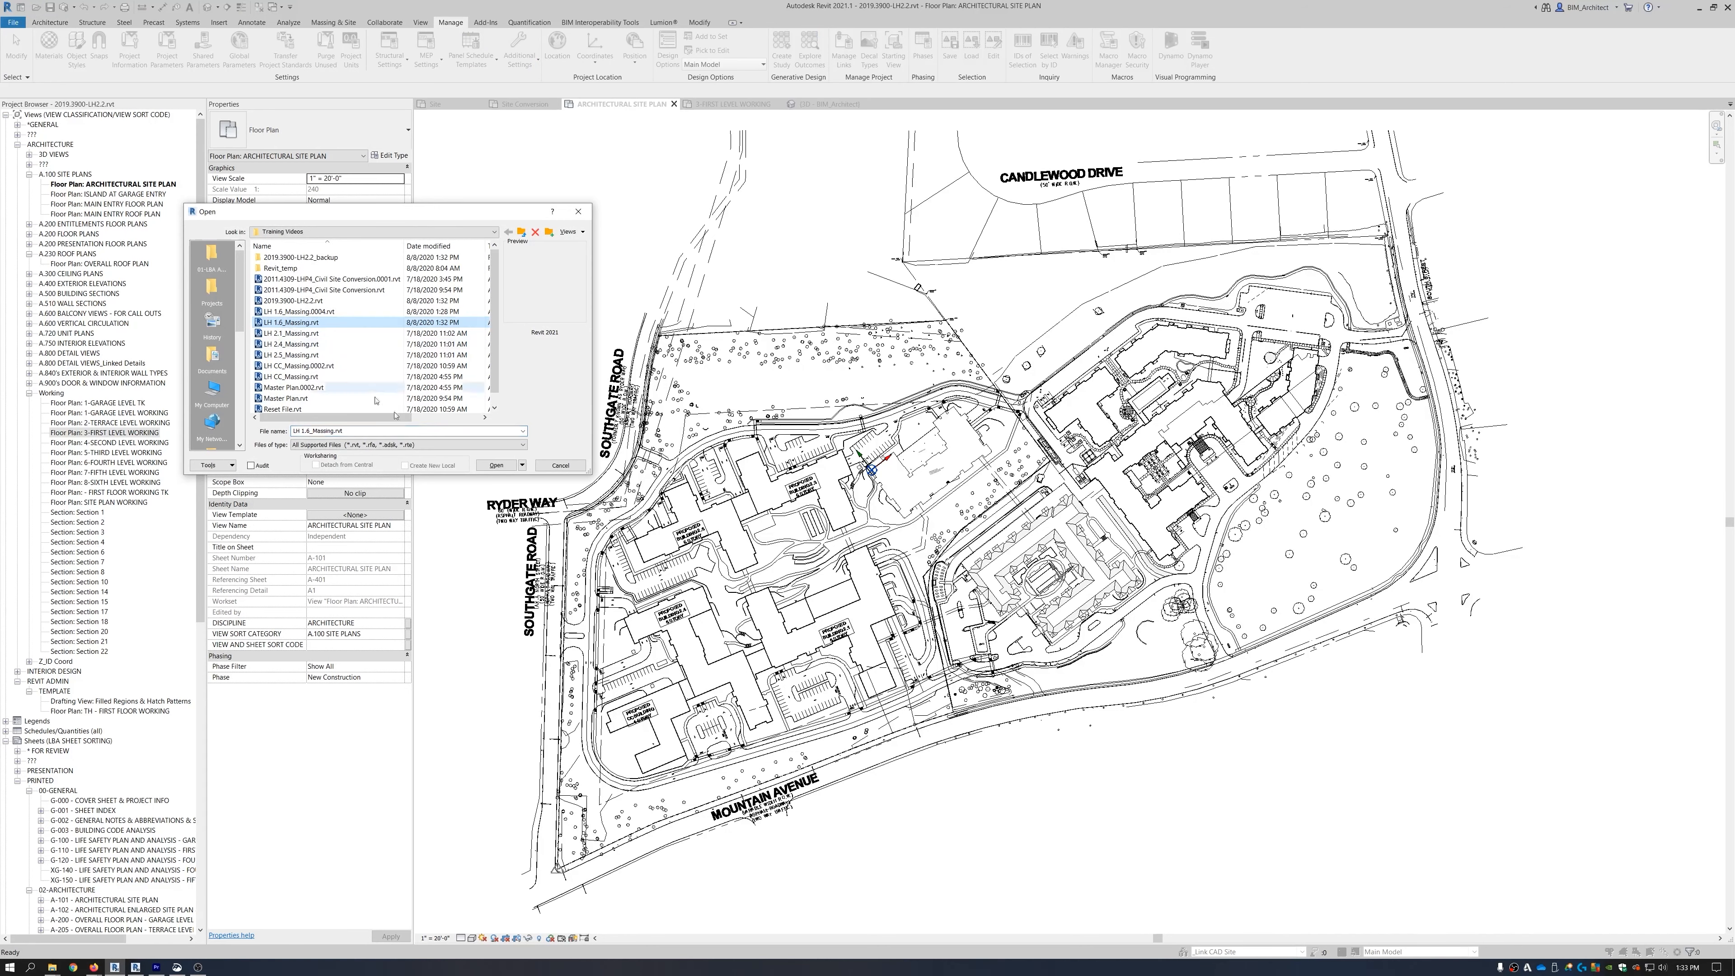
{"action": "left_click", "coordinate": [496, 465]}
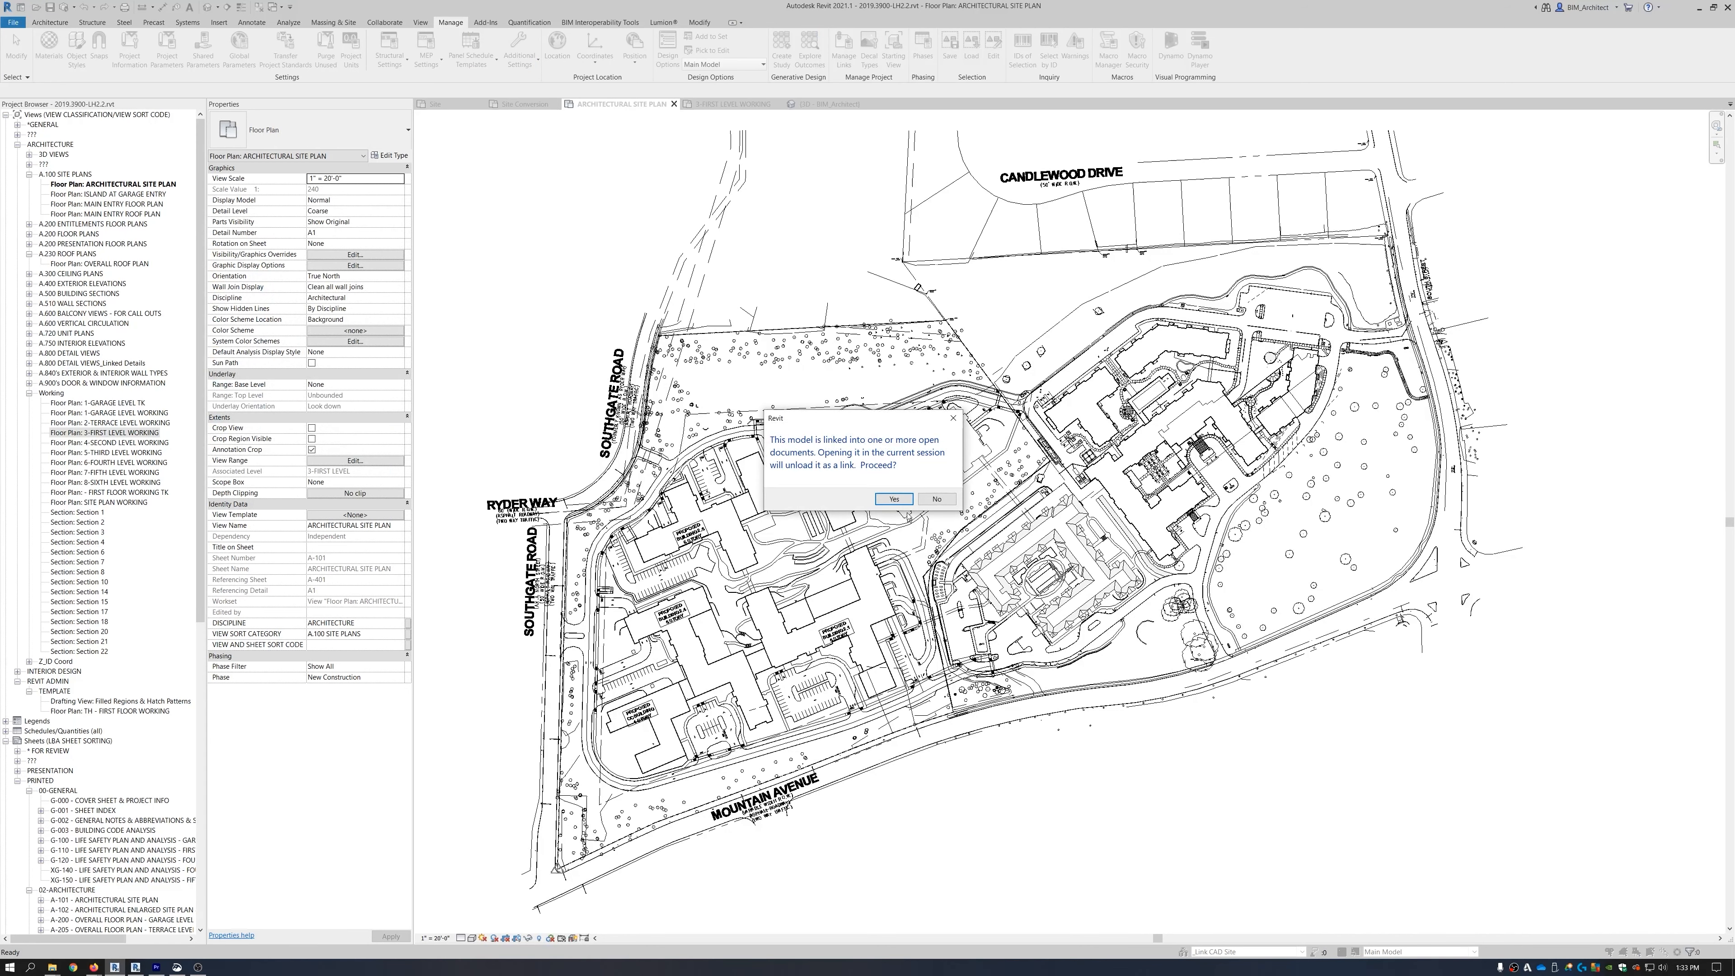
{"action": "left_click", "coordinate": [896, 500]}
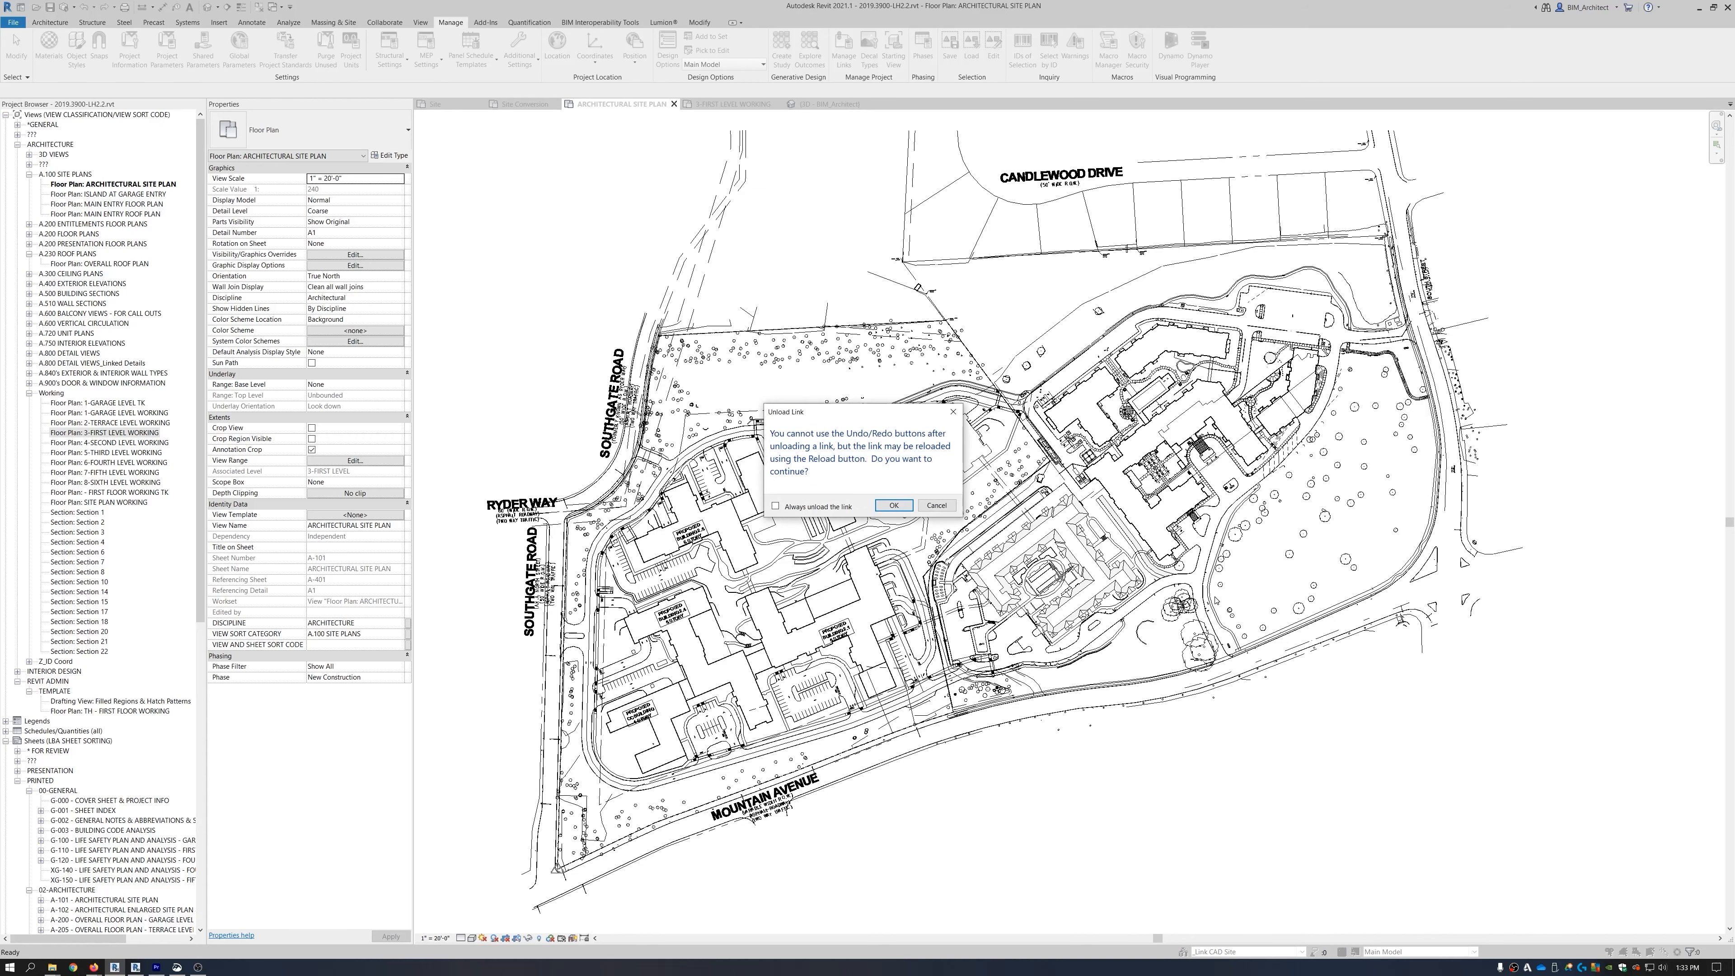
{"action": "left_click", "coordinate": [893, 505]}
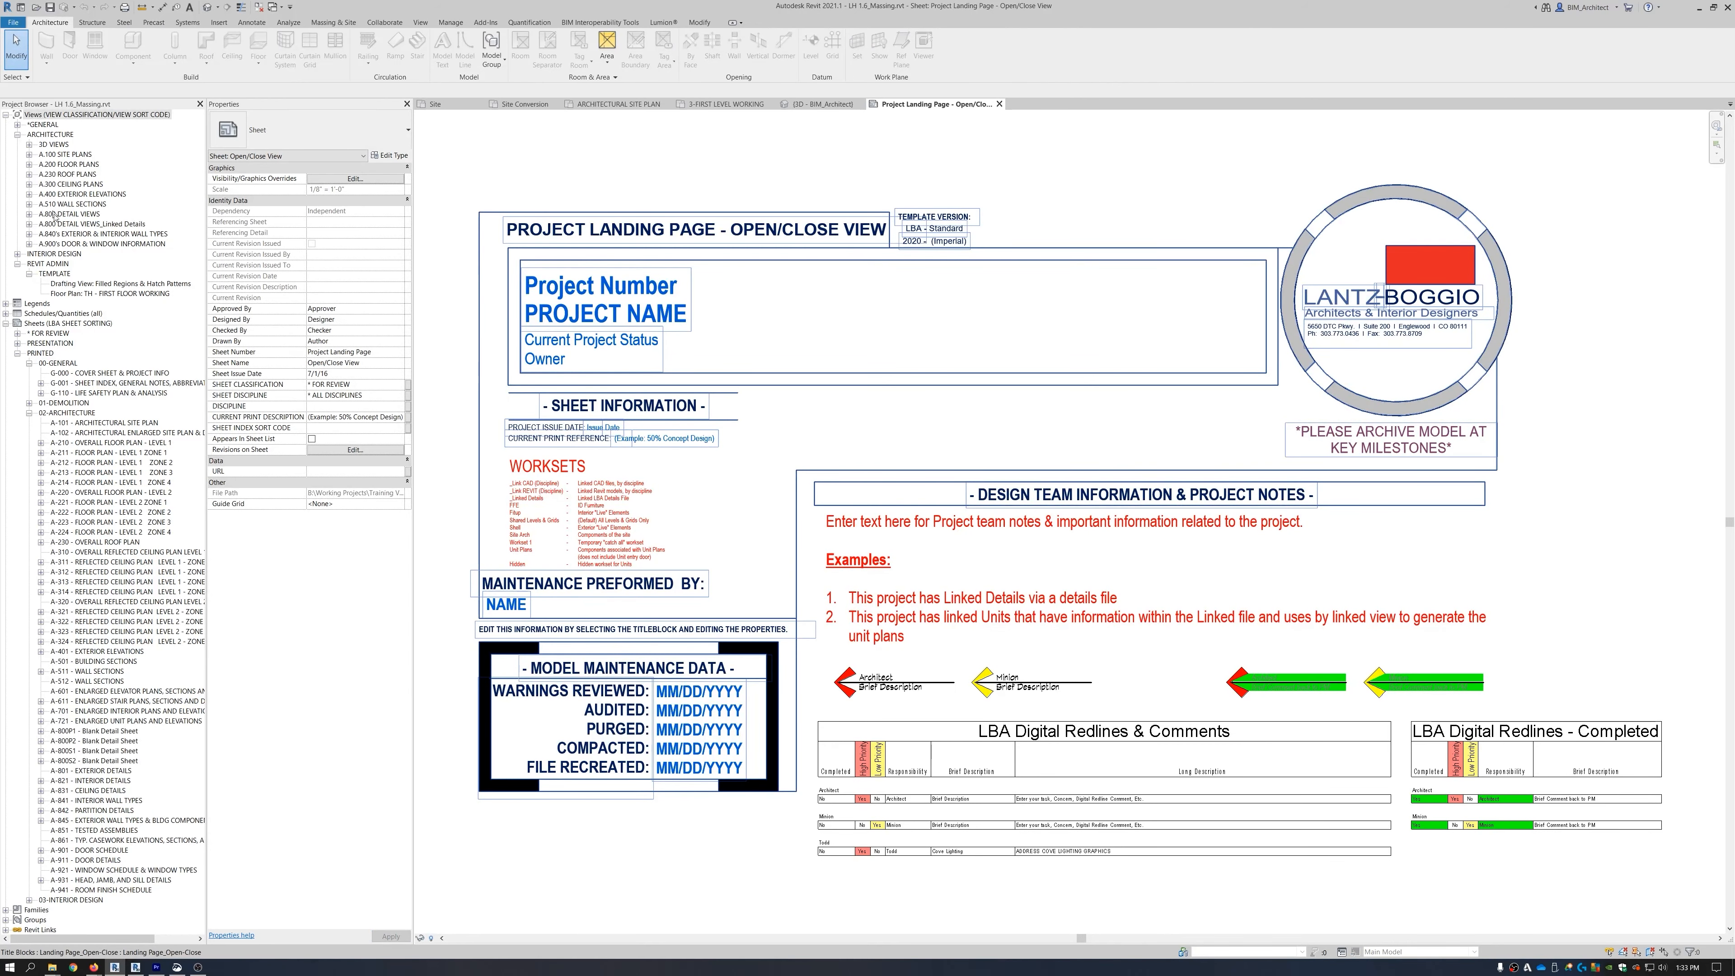
On the Site floor plan, delete all scope boxes, including the dashed one.
{"action": "left_click", "coordinate": [28, 155]}
{"action": "left_click", "coordinate": [73, 164]}
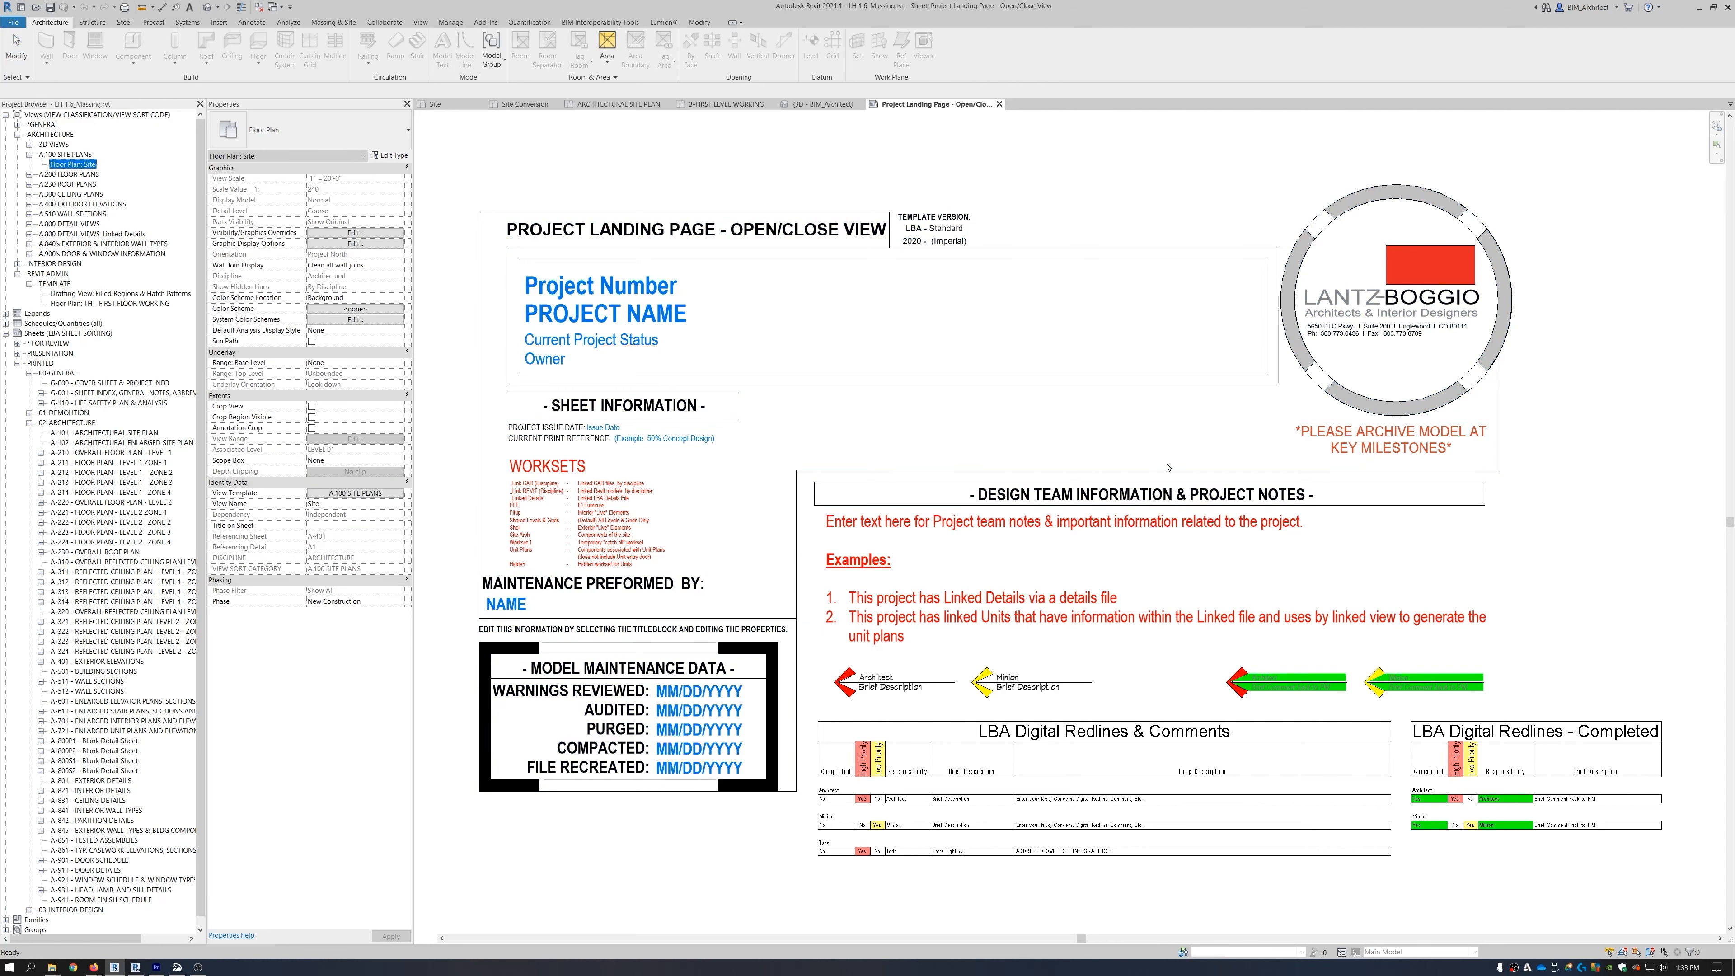
{"action": "middle_click_drag", "start_coordinate": [1430, 408], "coordinate": [918, 495]}
{"action": "left_click_drag", "start_coordinate": [918, 495], "coordinate": [860, 530]}
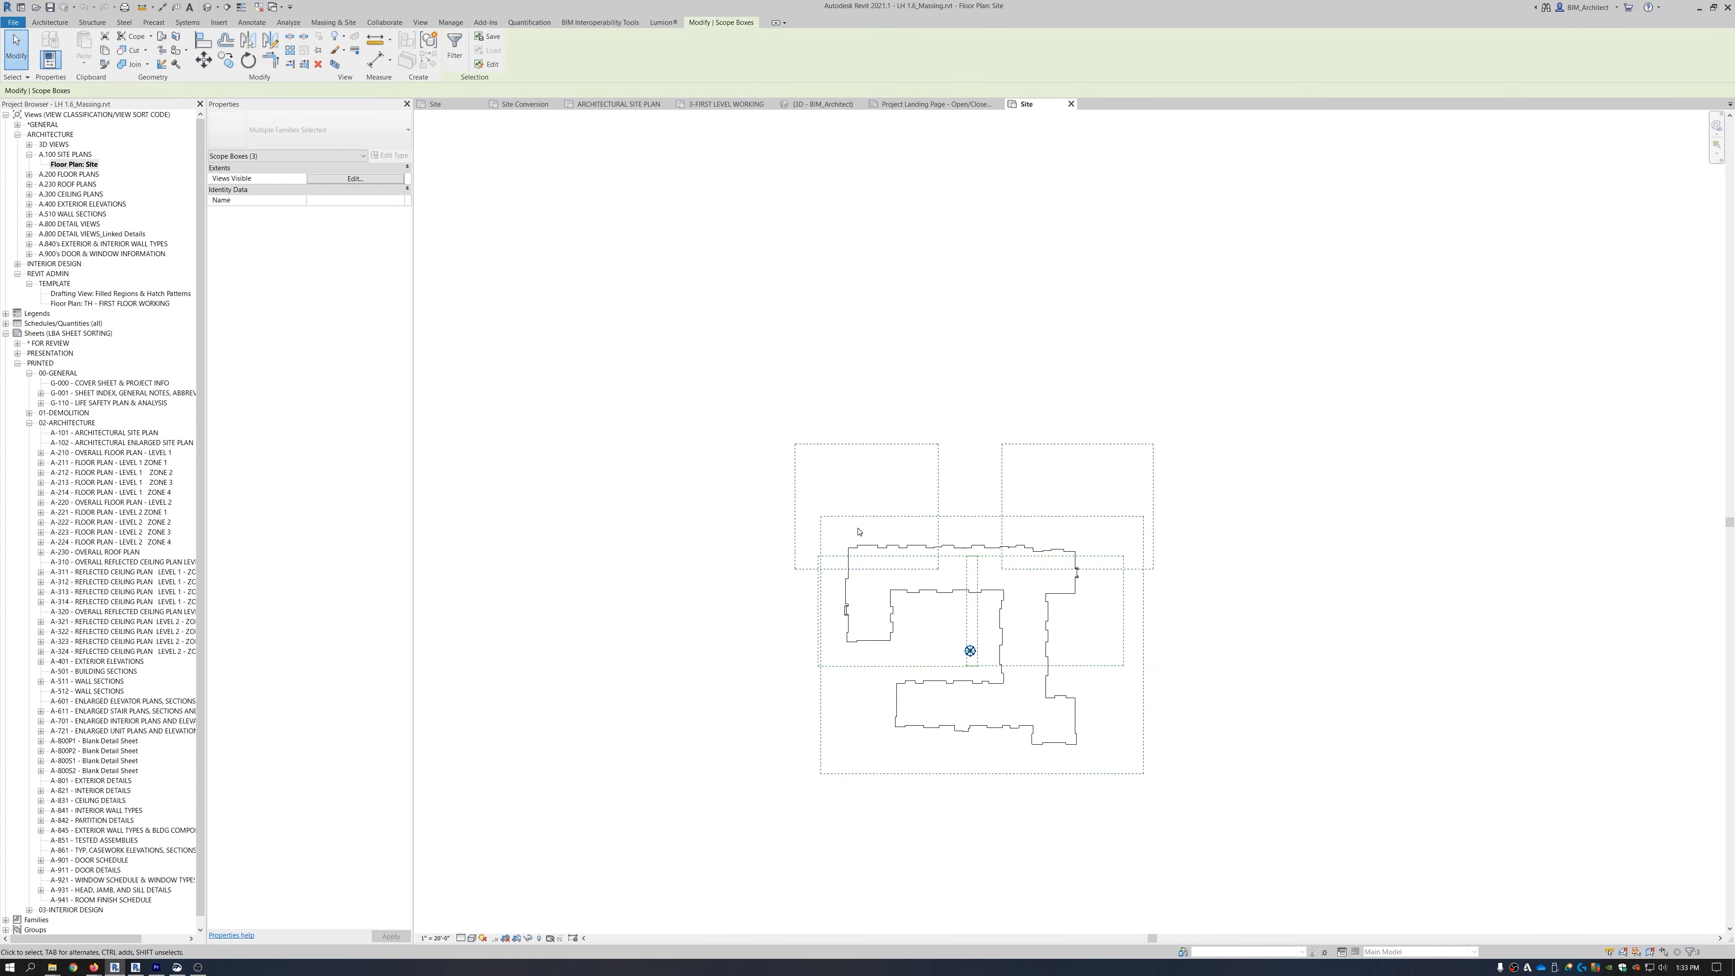
{"action": "key", "text": "Delete"}
{"action": "left_click", "coordinate": [1120, 672]}
{"action": "key", "text": "Delete"}
{"action": "scroll", "coordinate": [1181, 683], "scroll_direction": "down", "scroll_amount": 3}
{"action": "middle_click_drag", "start_coordinate": [911, 727], "coordinate": [1052, 688]}
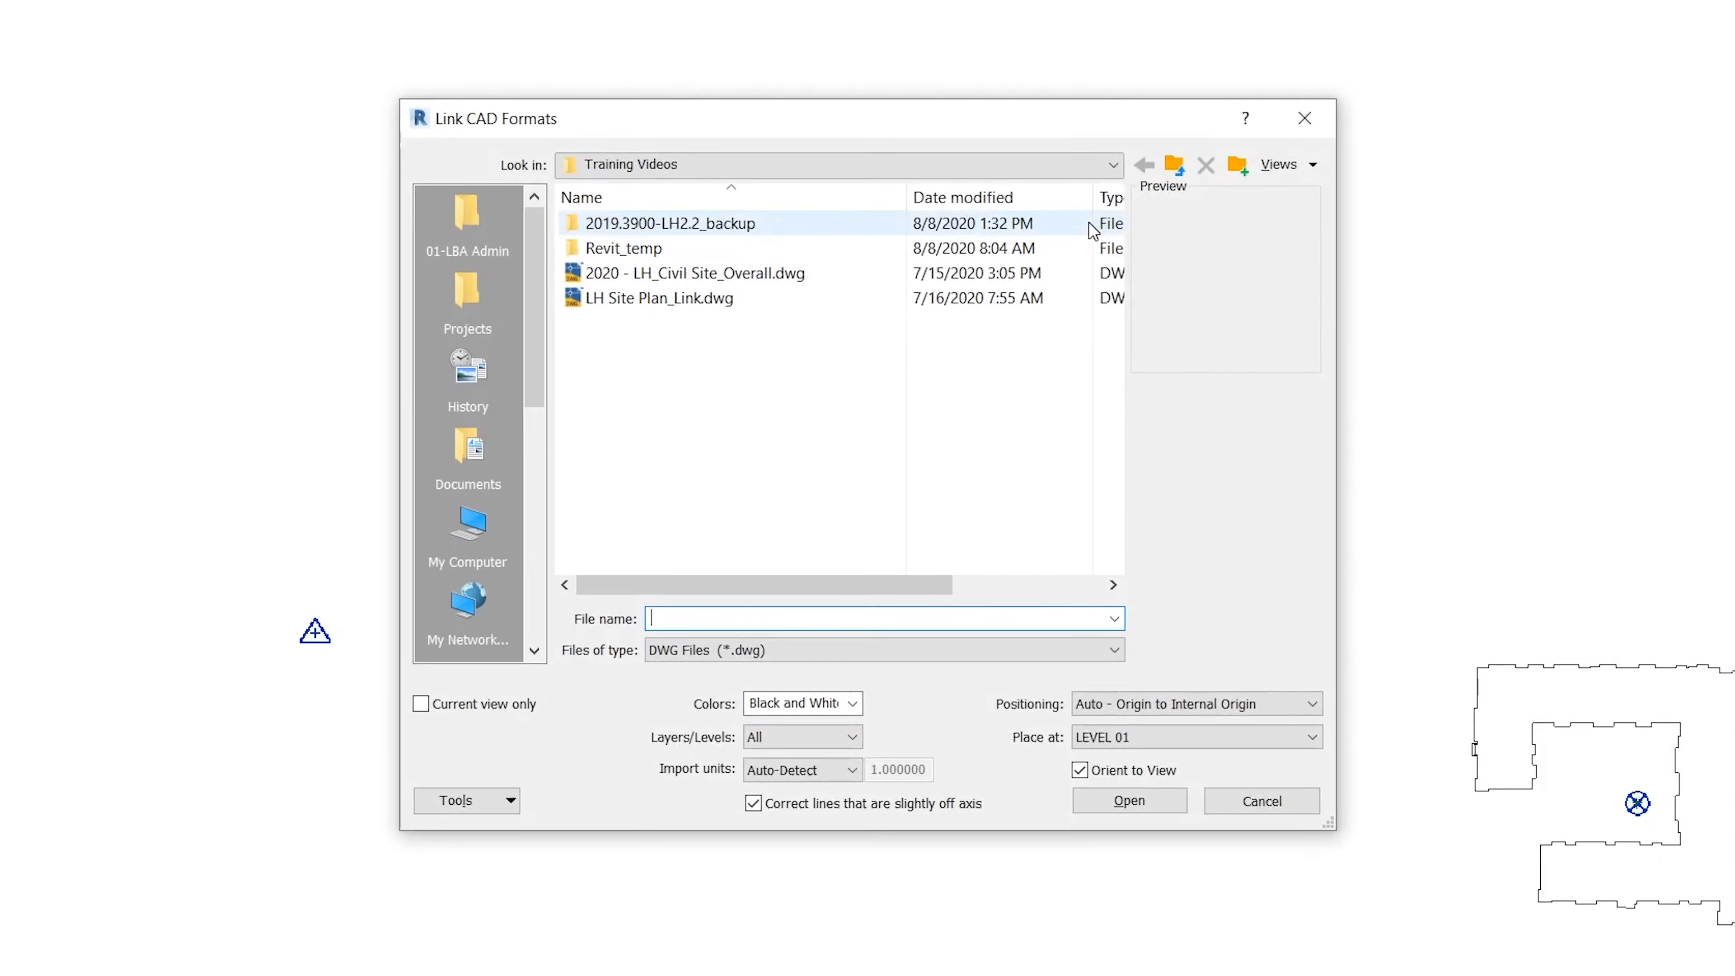
Link LH Site Plan_Link.dwg with Auto - By Shared Coordinates positioning and check its placement.
{"action": "left_click", "coordinate": [606, 282]}
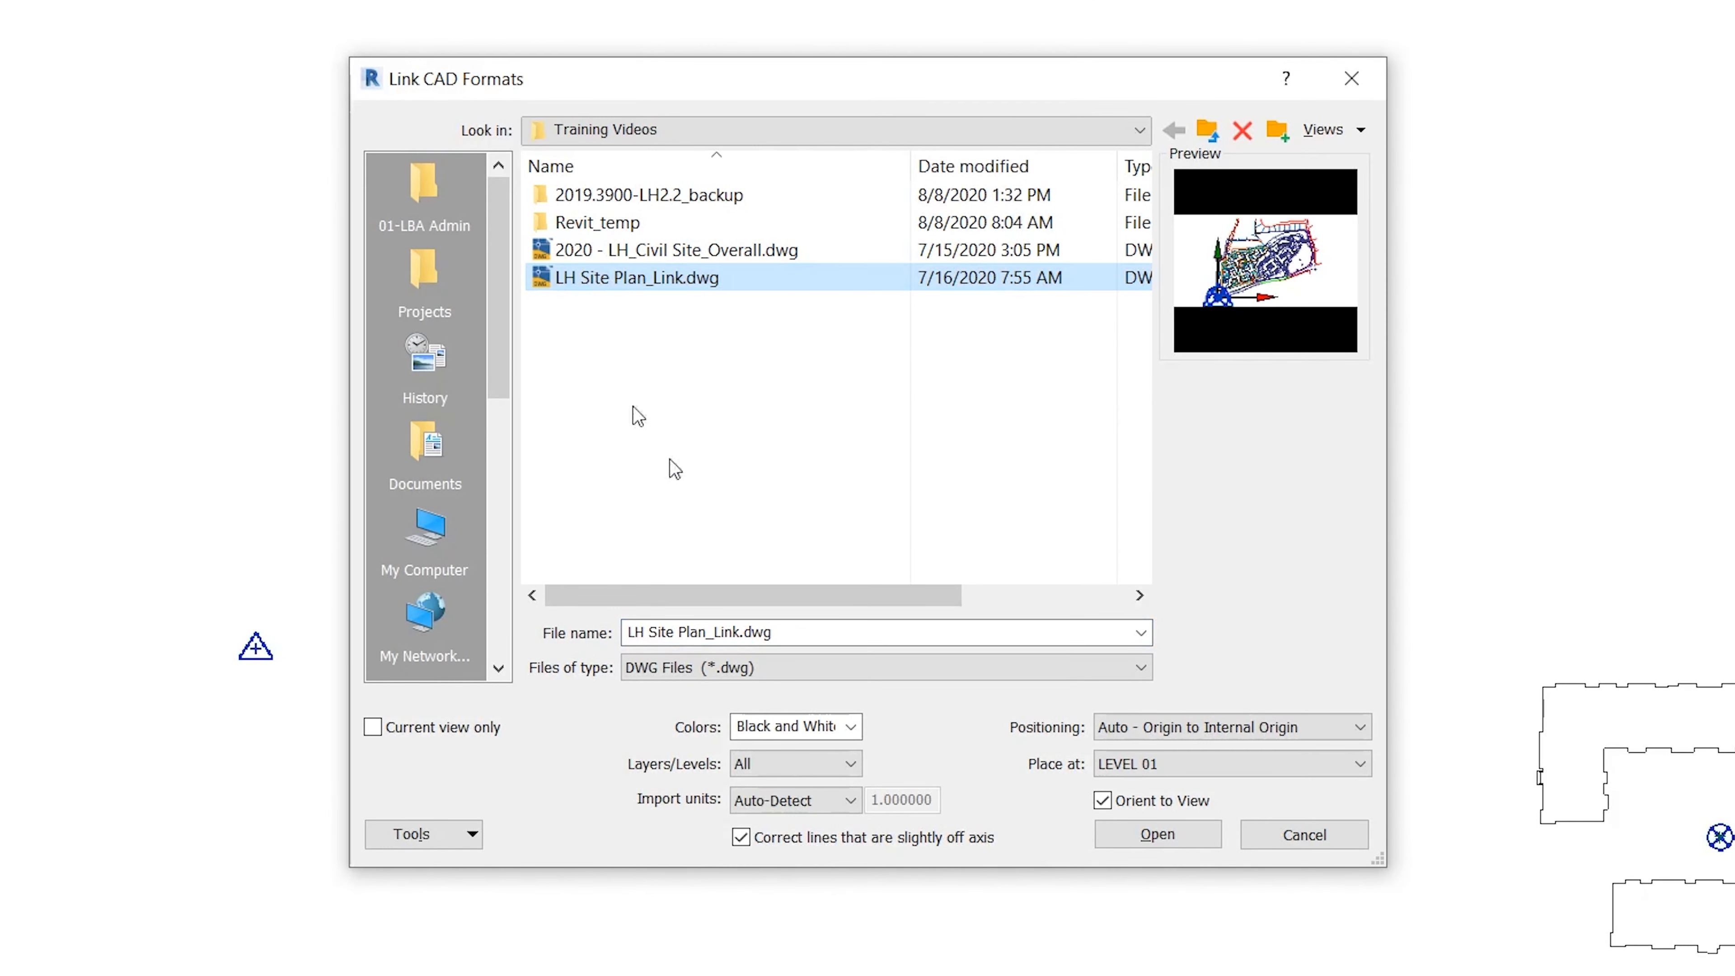
{"action": "left_click", "coordinate": [1297, 726]}
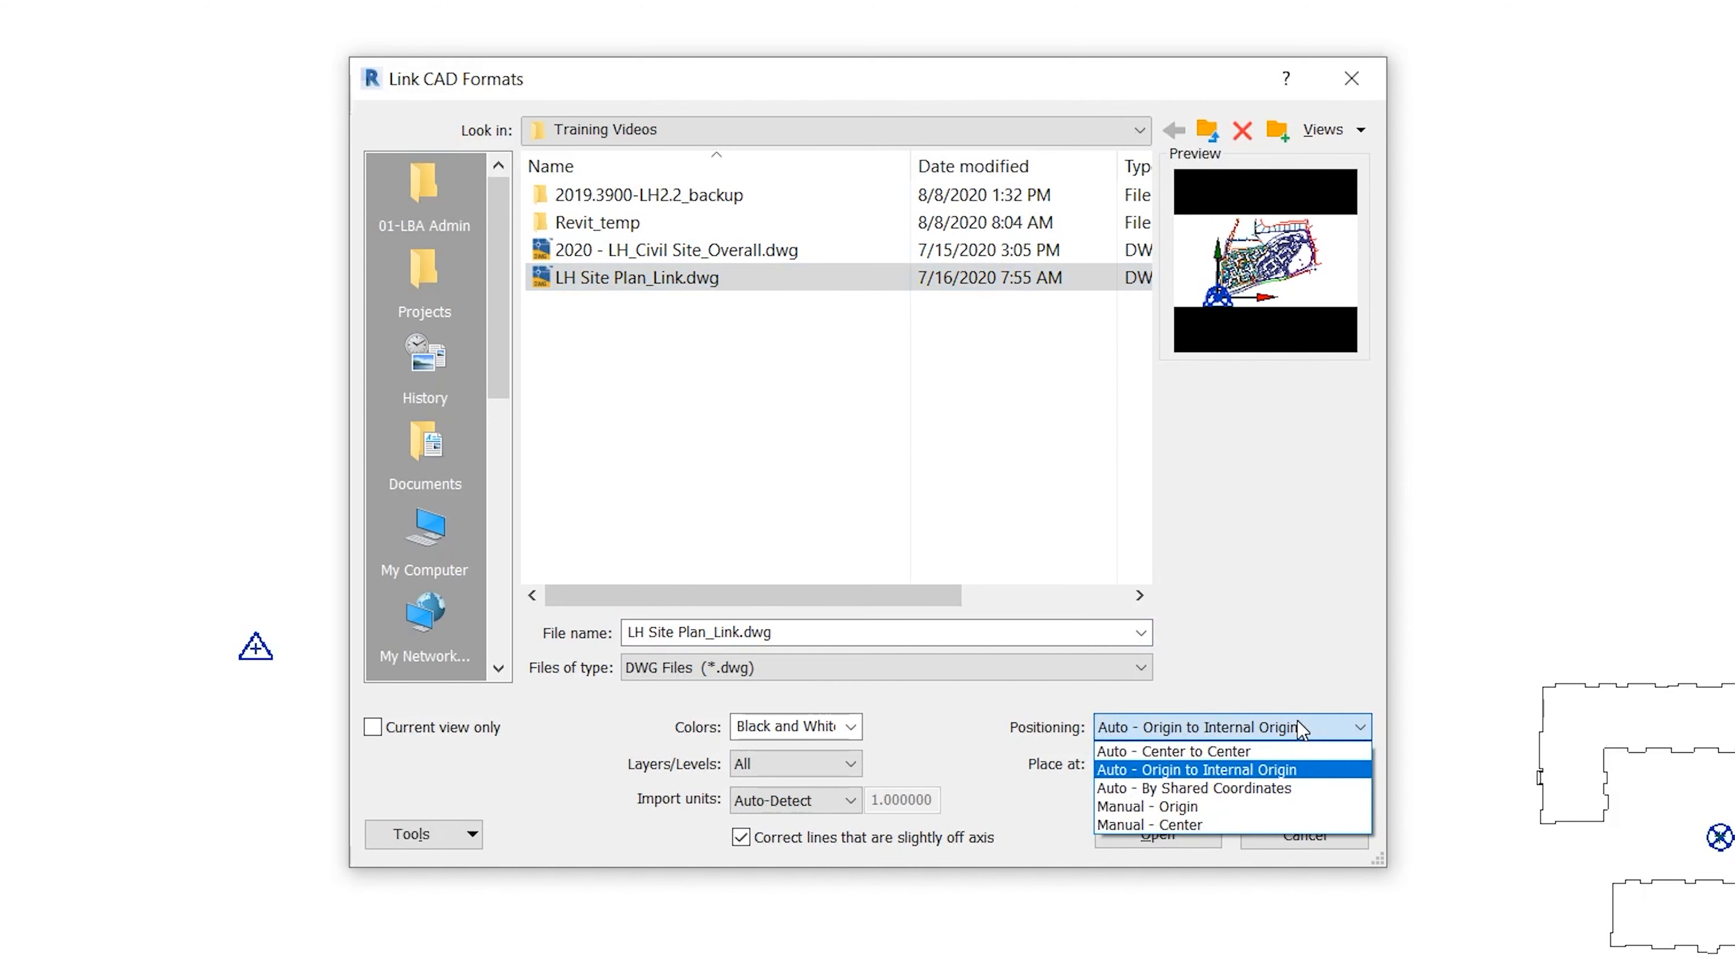
{"action": "left_click", "coordinate": [1257, 791]}
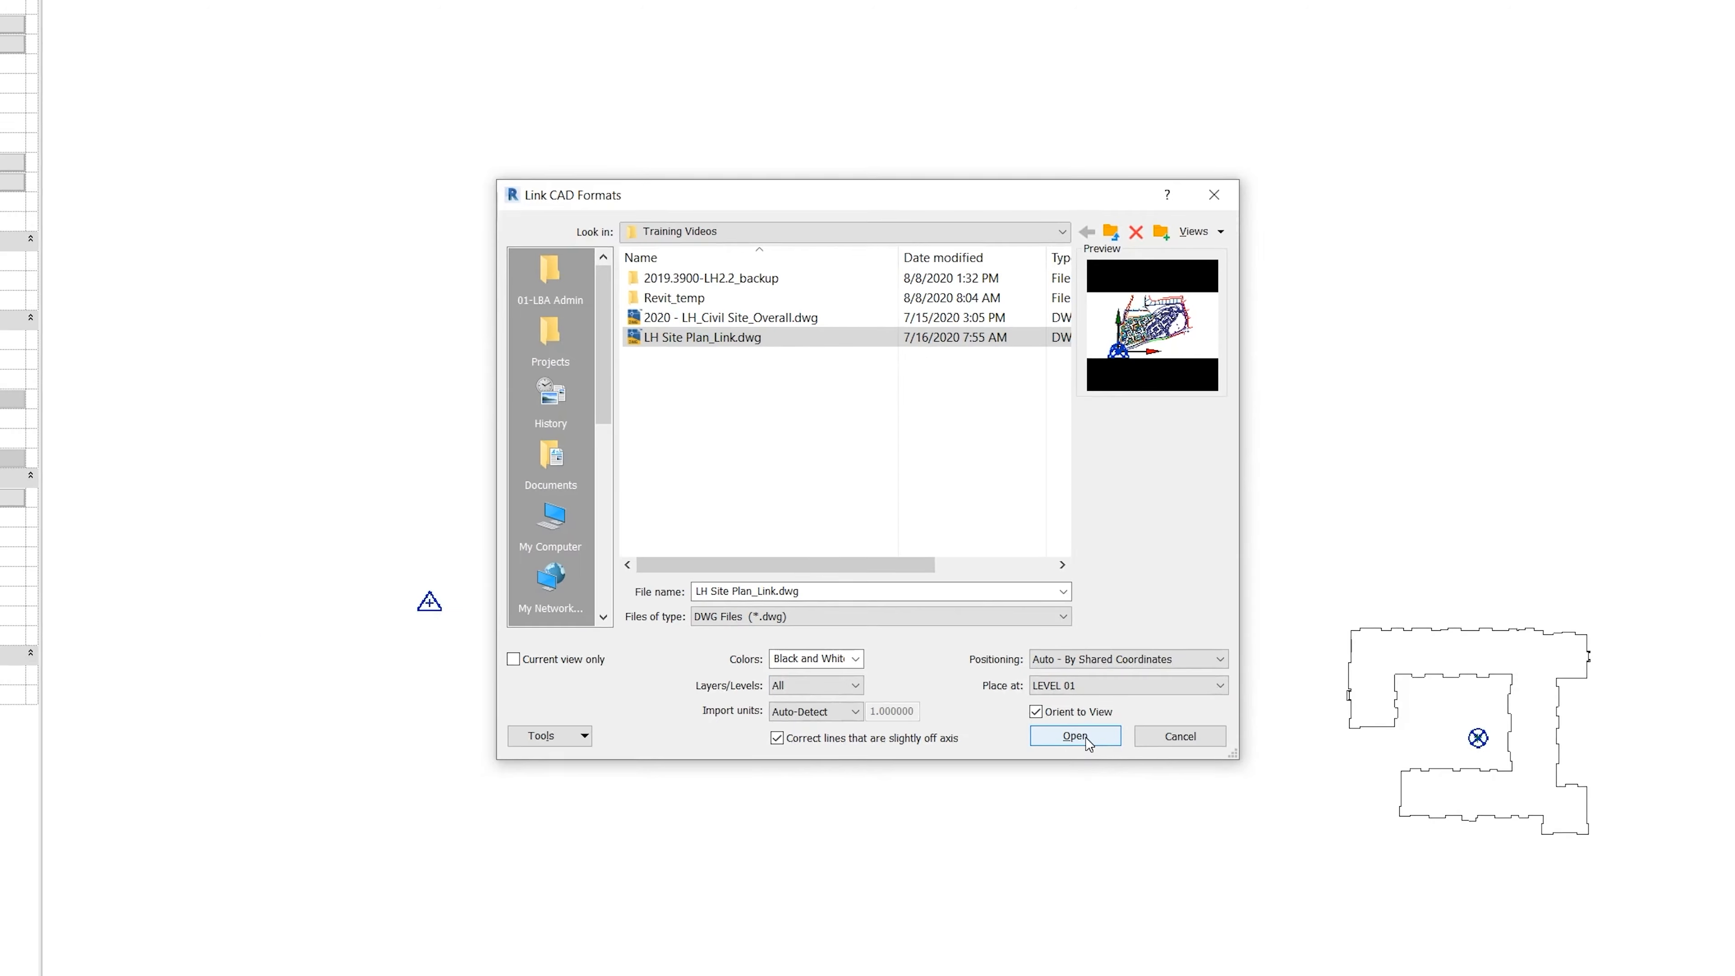
{"action": "left_click", "coordinate": [1158, 833]}
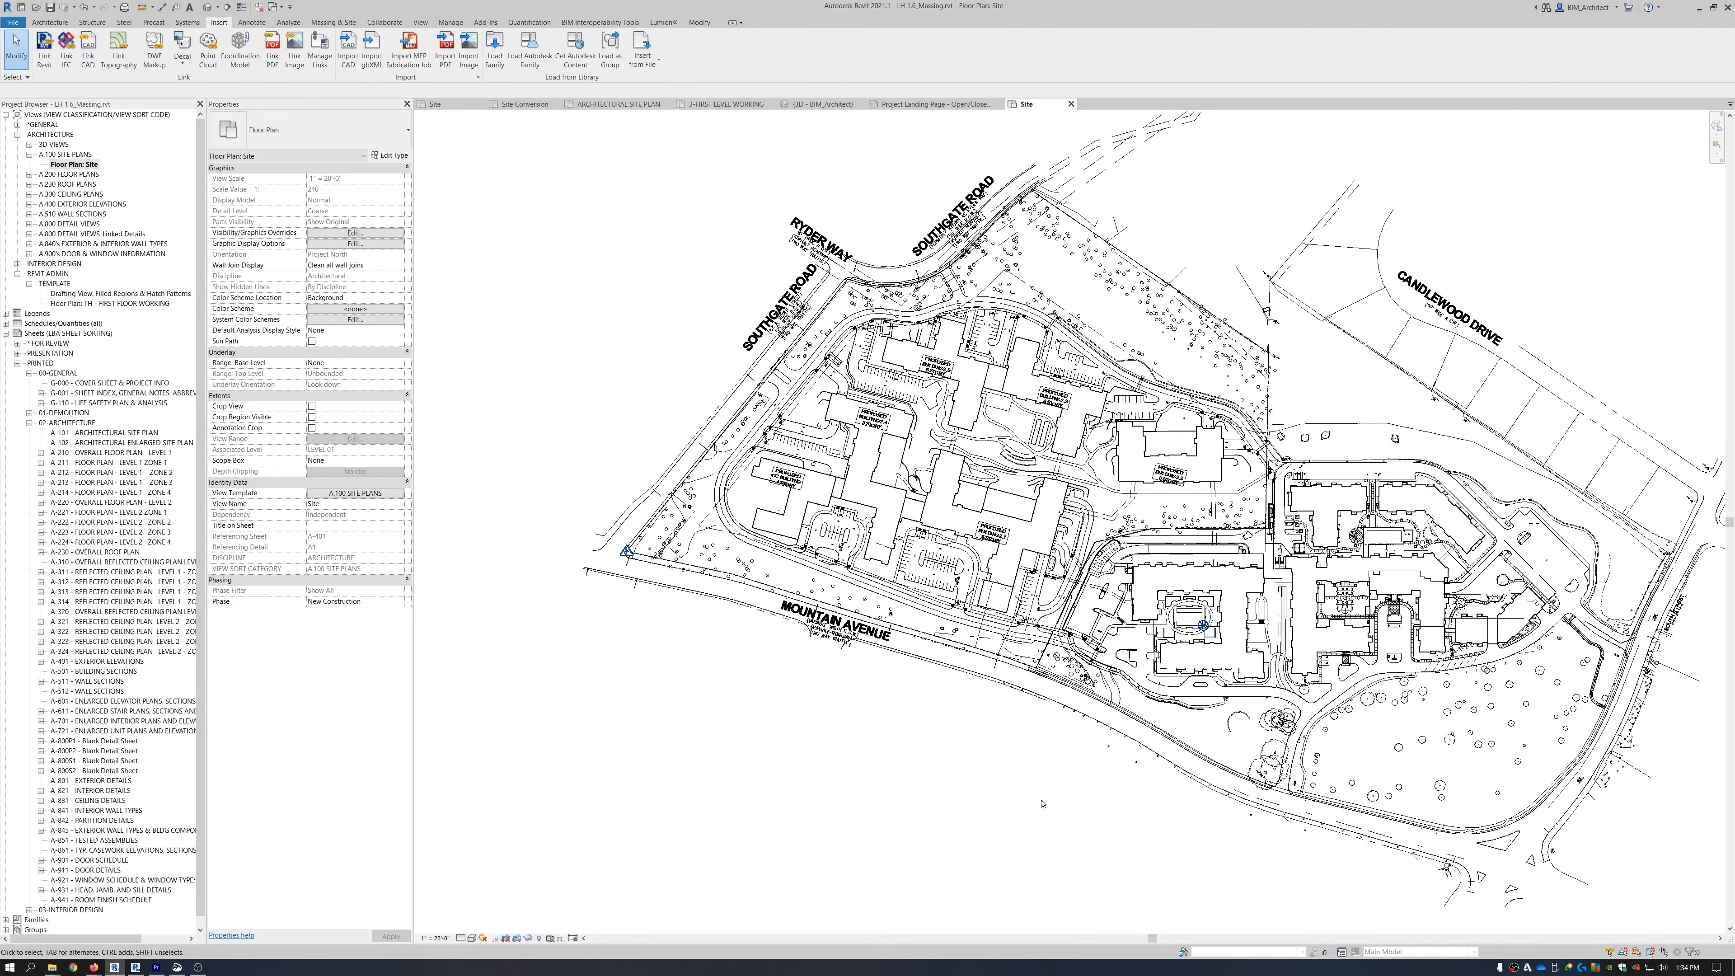
{"action": "scroll", "coordinate": [613, 551], "scroll_direction": "up", "scroll_amount": 8}
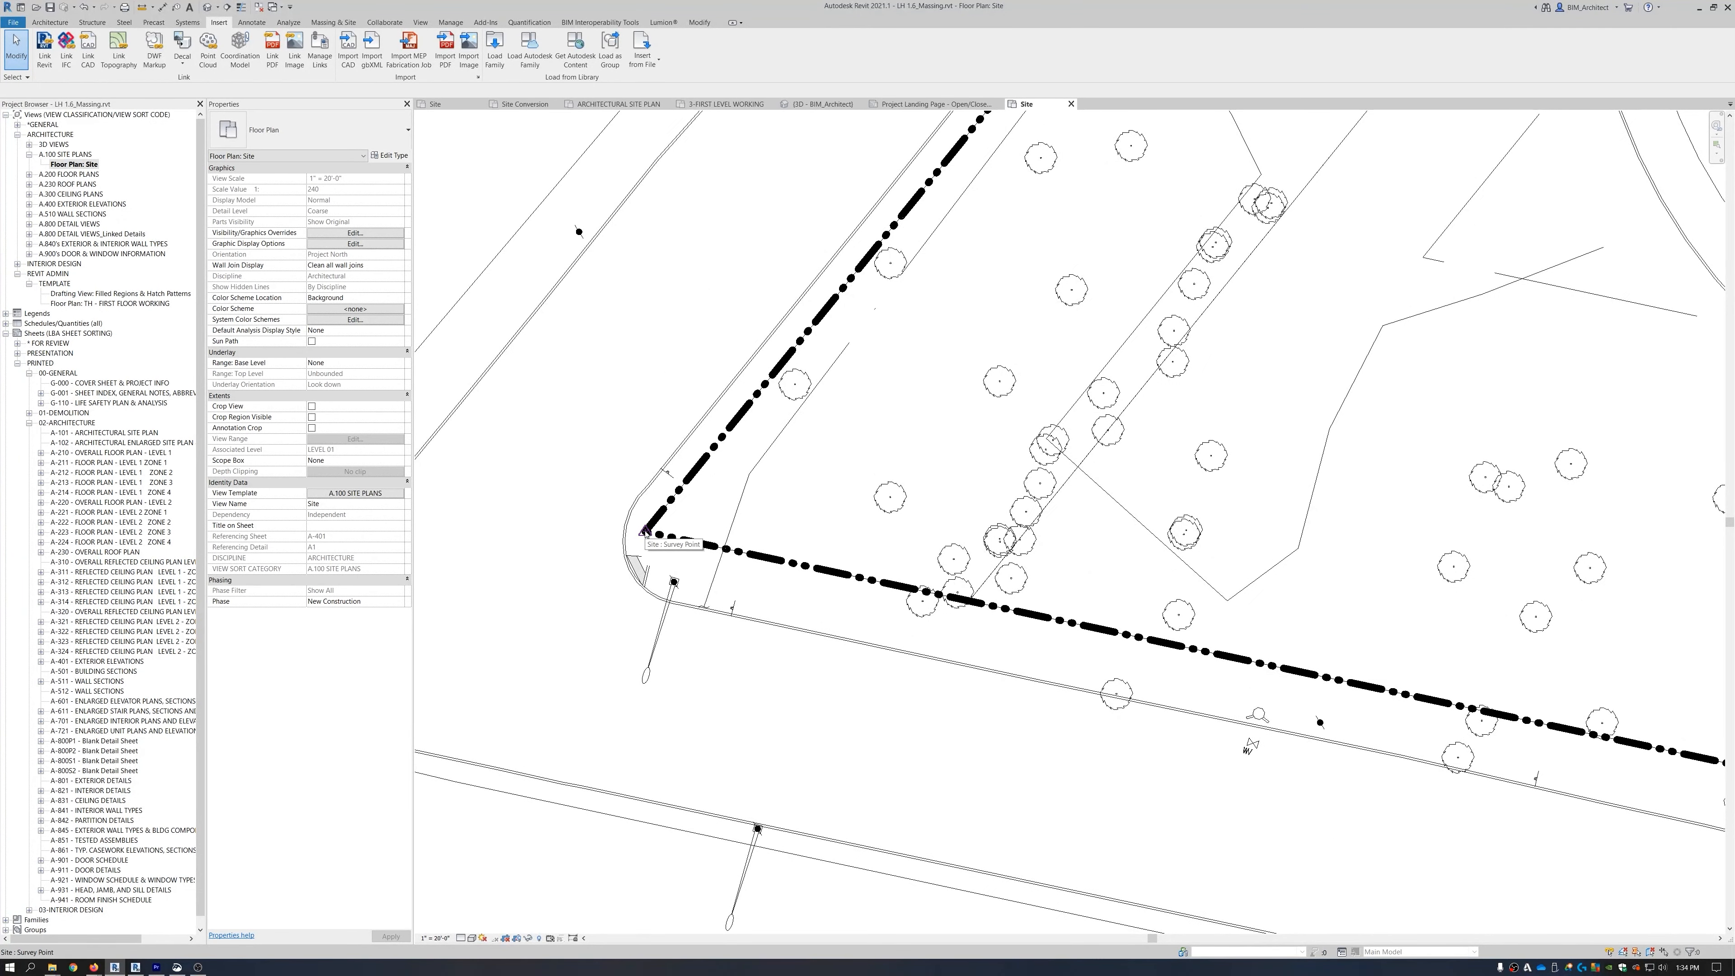
{"action": "scroll", "coordinate": [644, 533], "scroll_direction": "down", "scroll_amount": 10}
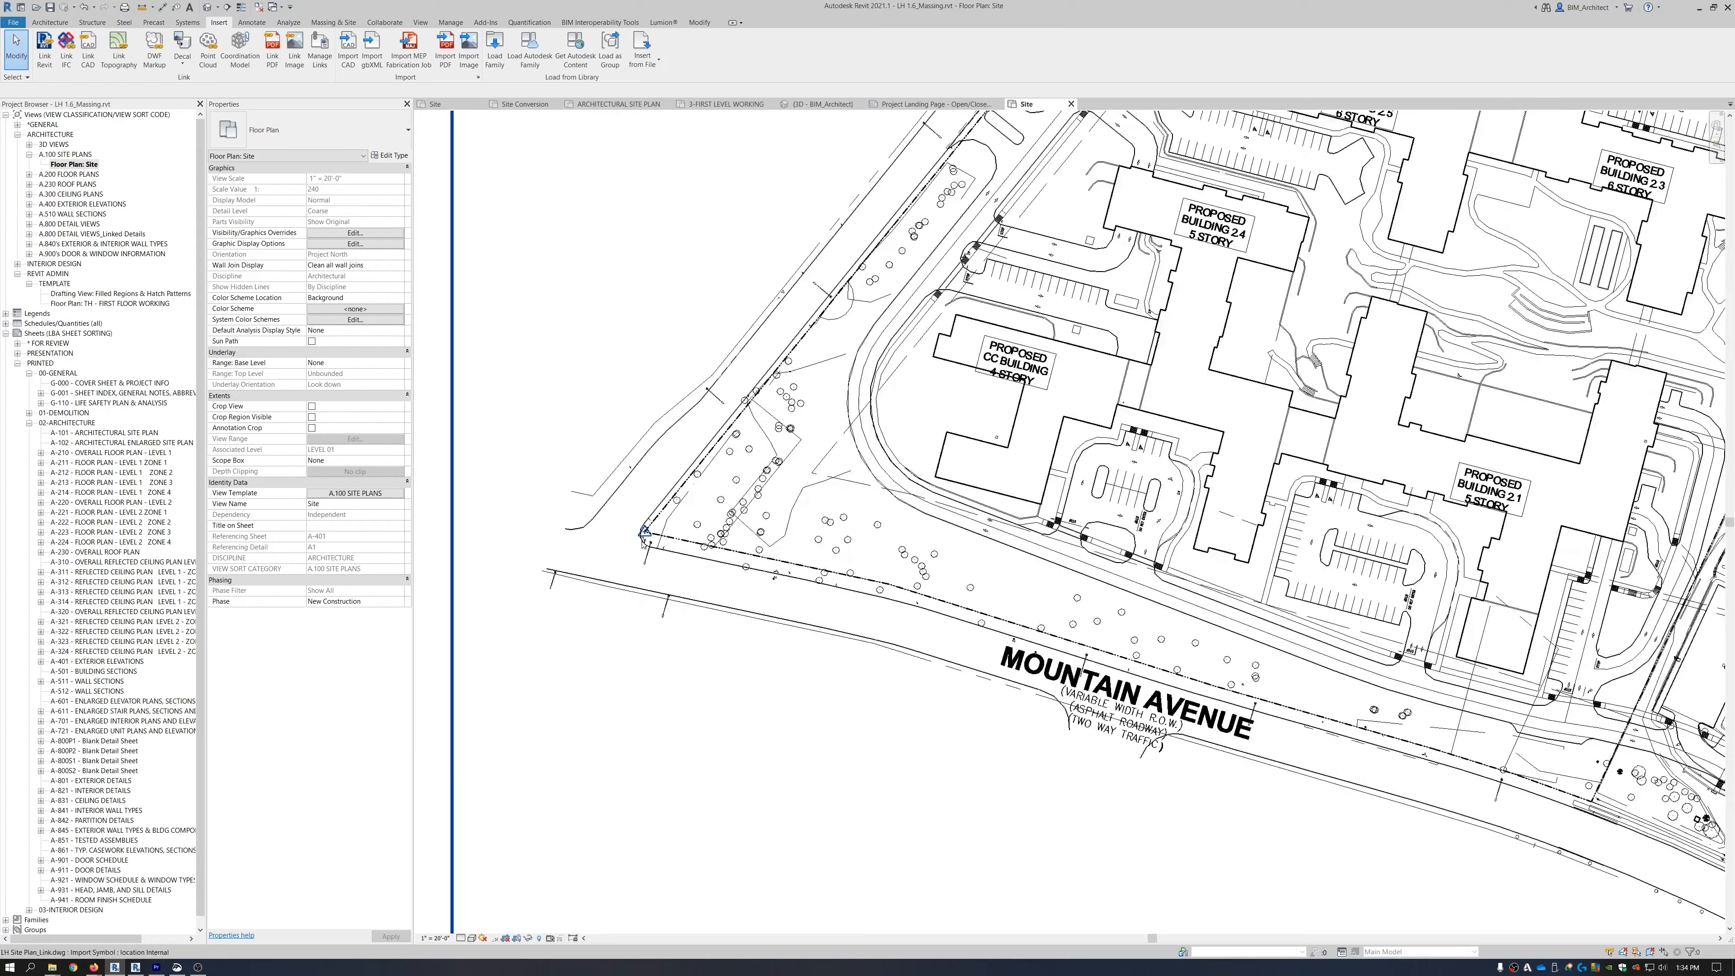
{"action": "scroll", "coordinate": [687, 684], "scroll_direction": "down", "scroll_amount": 3}
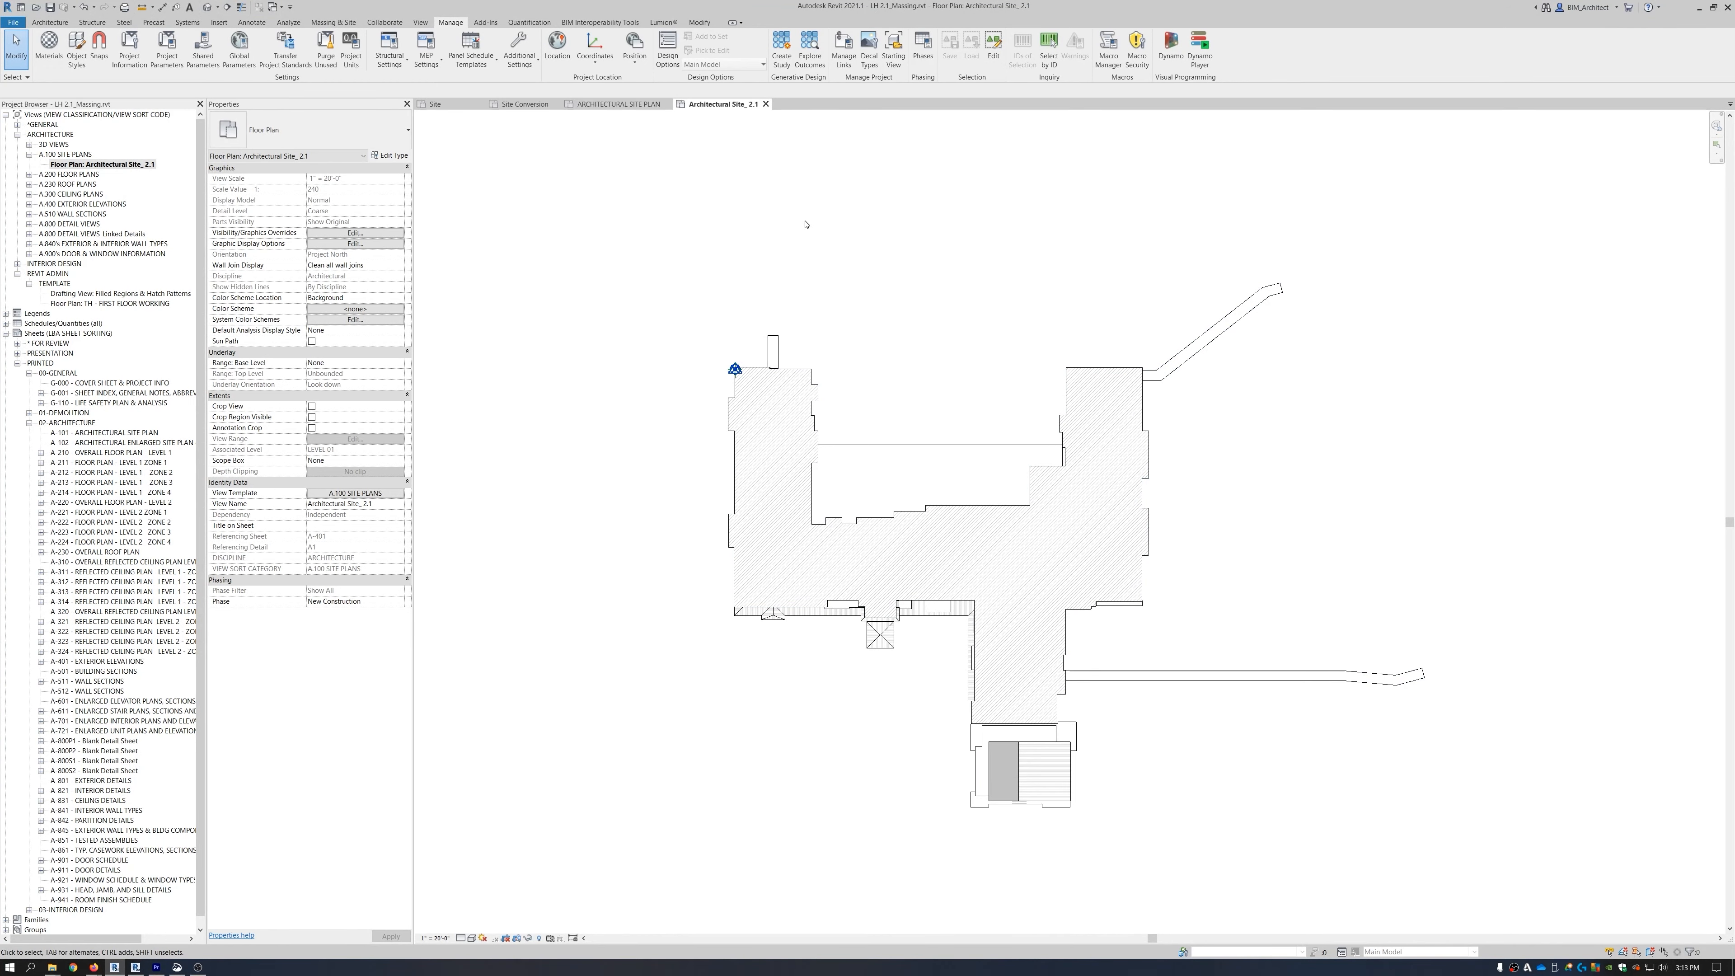
Dismiss the not-saved reminder and switch to the LH 2.1_Massing floor plan.
{"action": "left_click", "coordinate": [618, 104]}
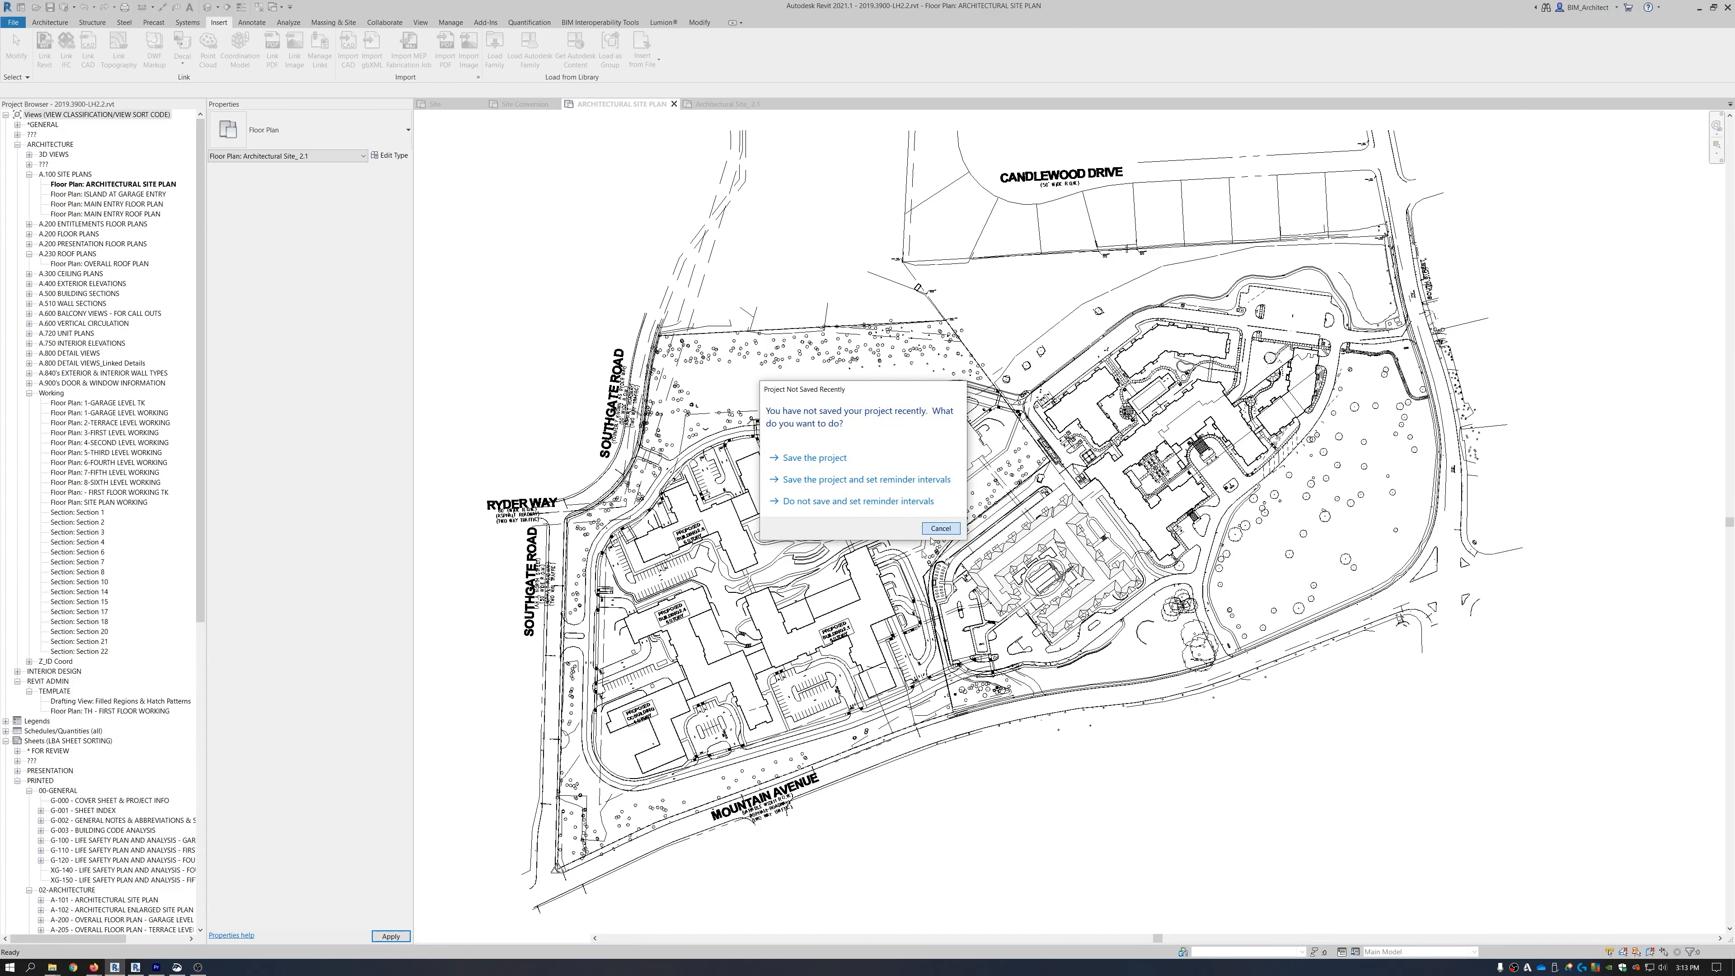
{"action": "left_click", "coordinate": [941, 527]}
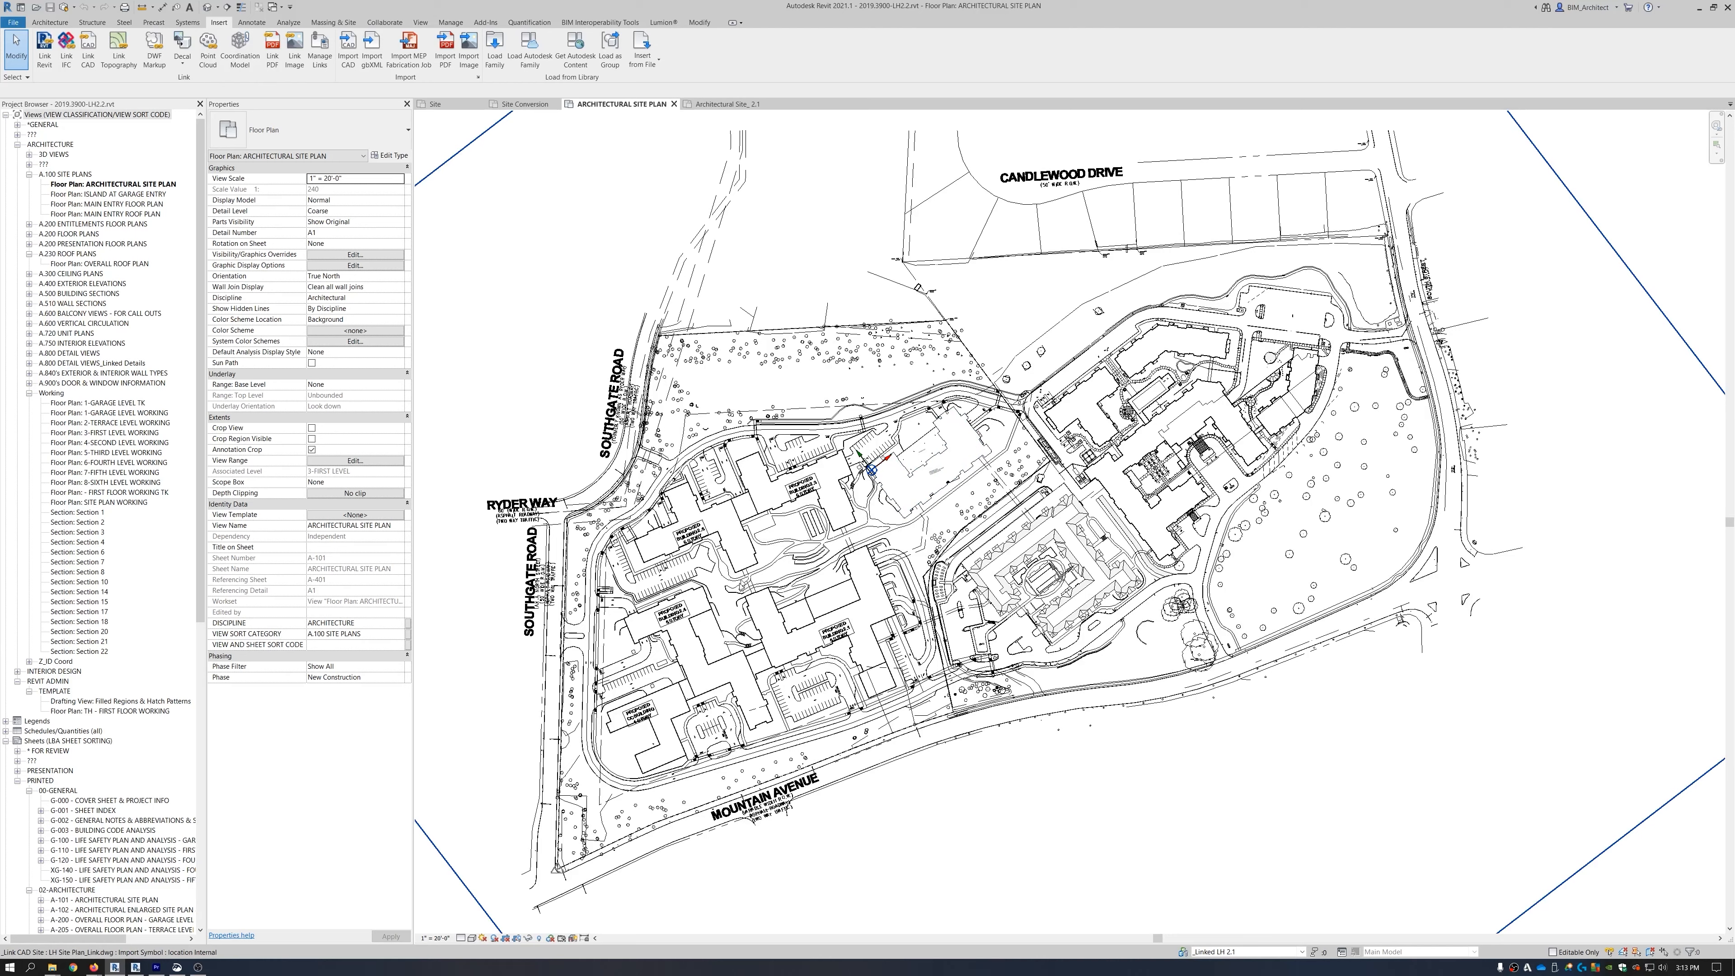
{"action": "left_click", "coordinate": [730, 103]}
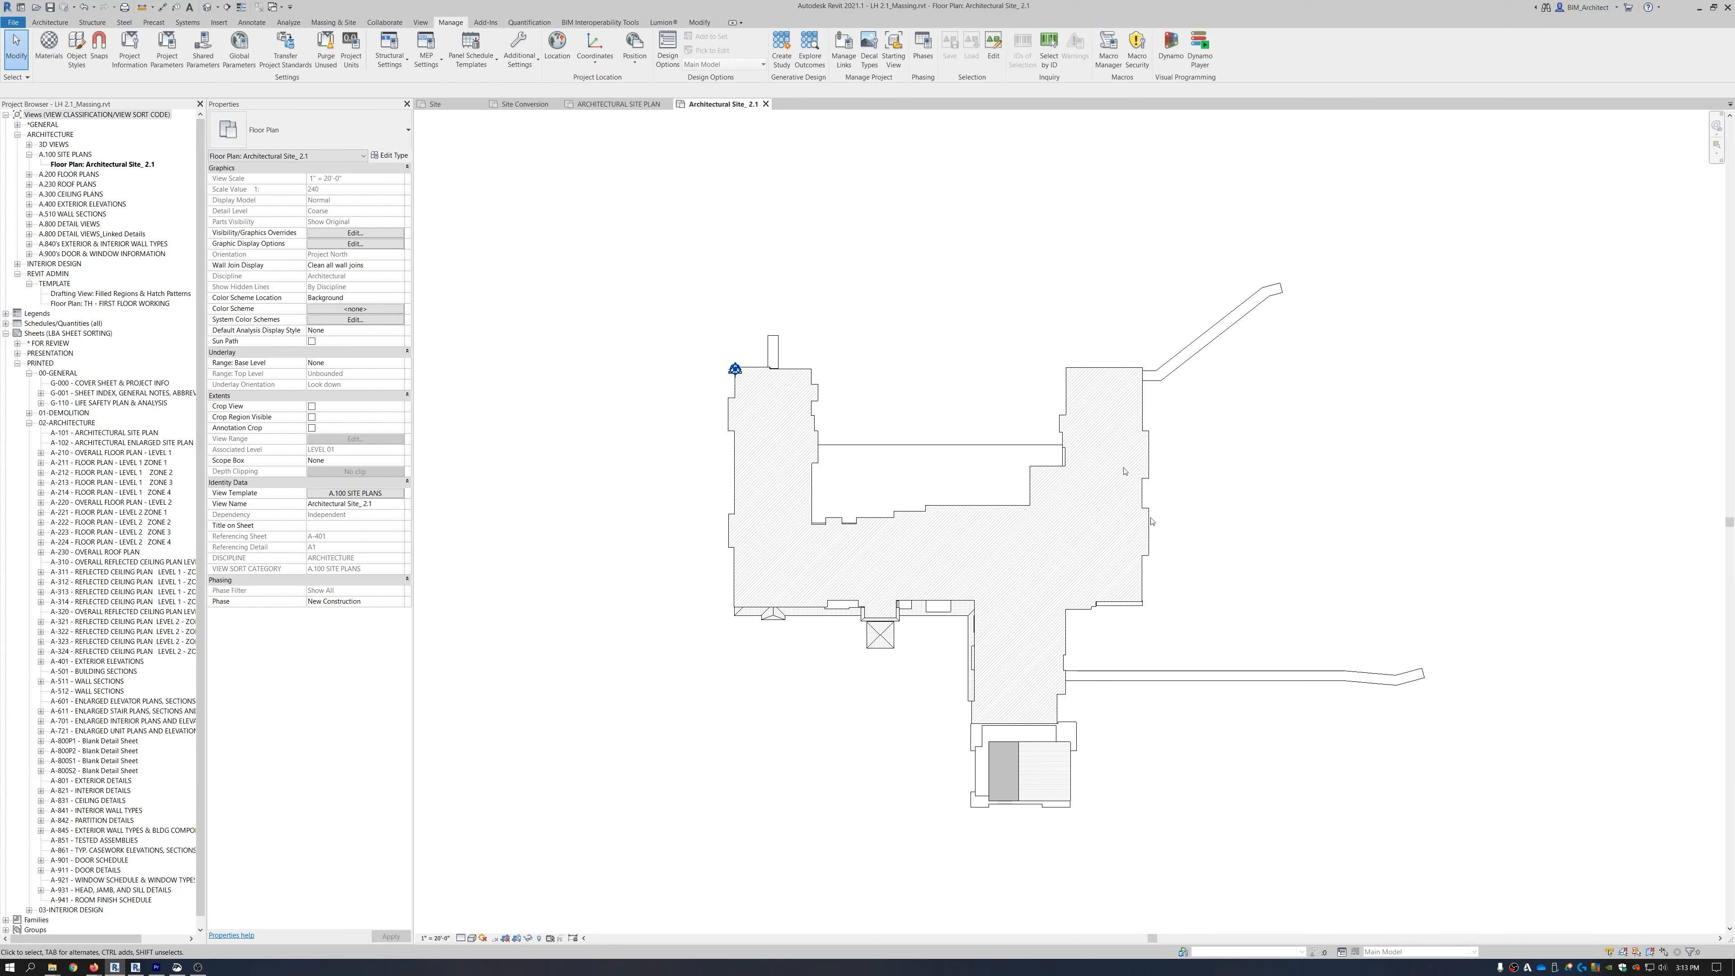
{"action": "scroll", "coordinate": [911, 255], "scroll_direction": "down", "scroll_amount": 4}
{"action": "middle_click_drag", "start_coordinate": [933, 290], "coordinate": [1001, 424]}
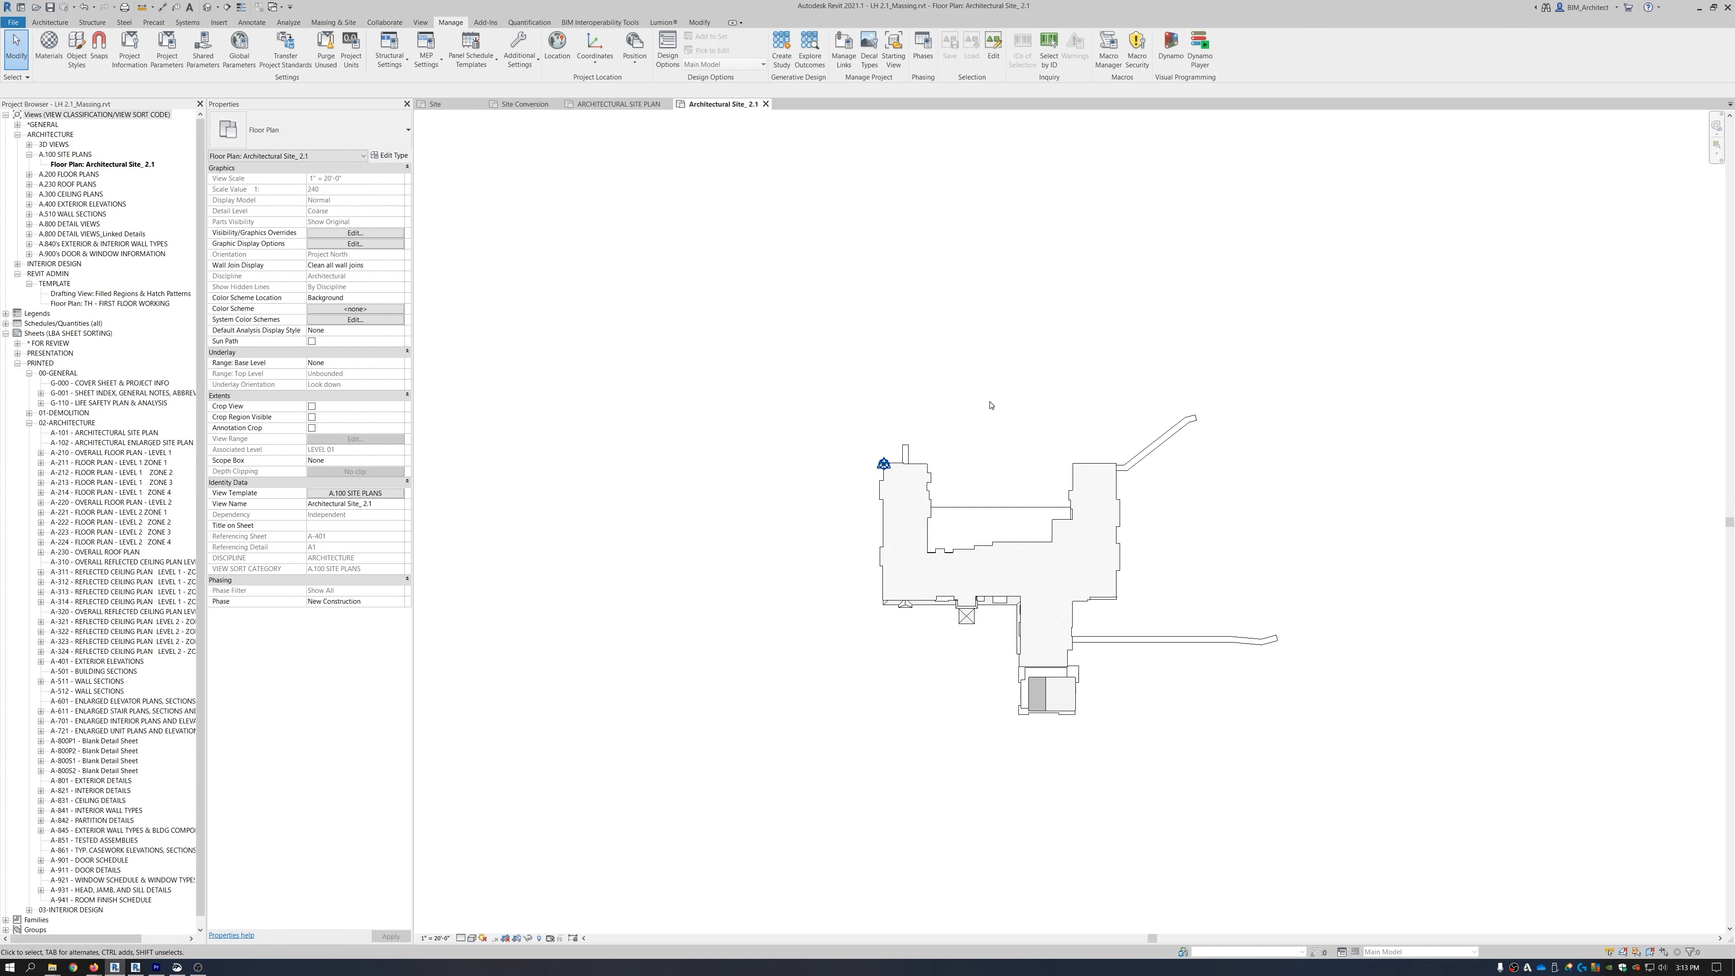
Link the CAD drawing LH Site Plan_Link.dwg into the LH 2.1_Massing plan.
{"action": "left_click", "coordinate": [219, 23]}
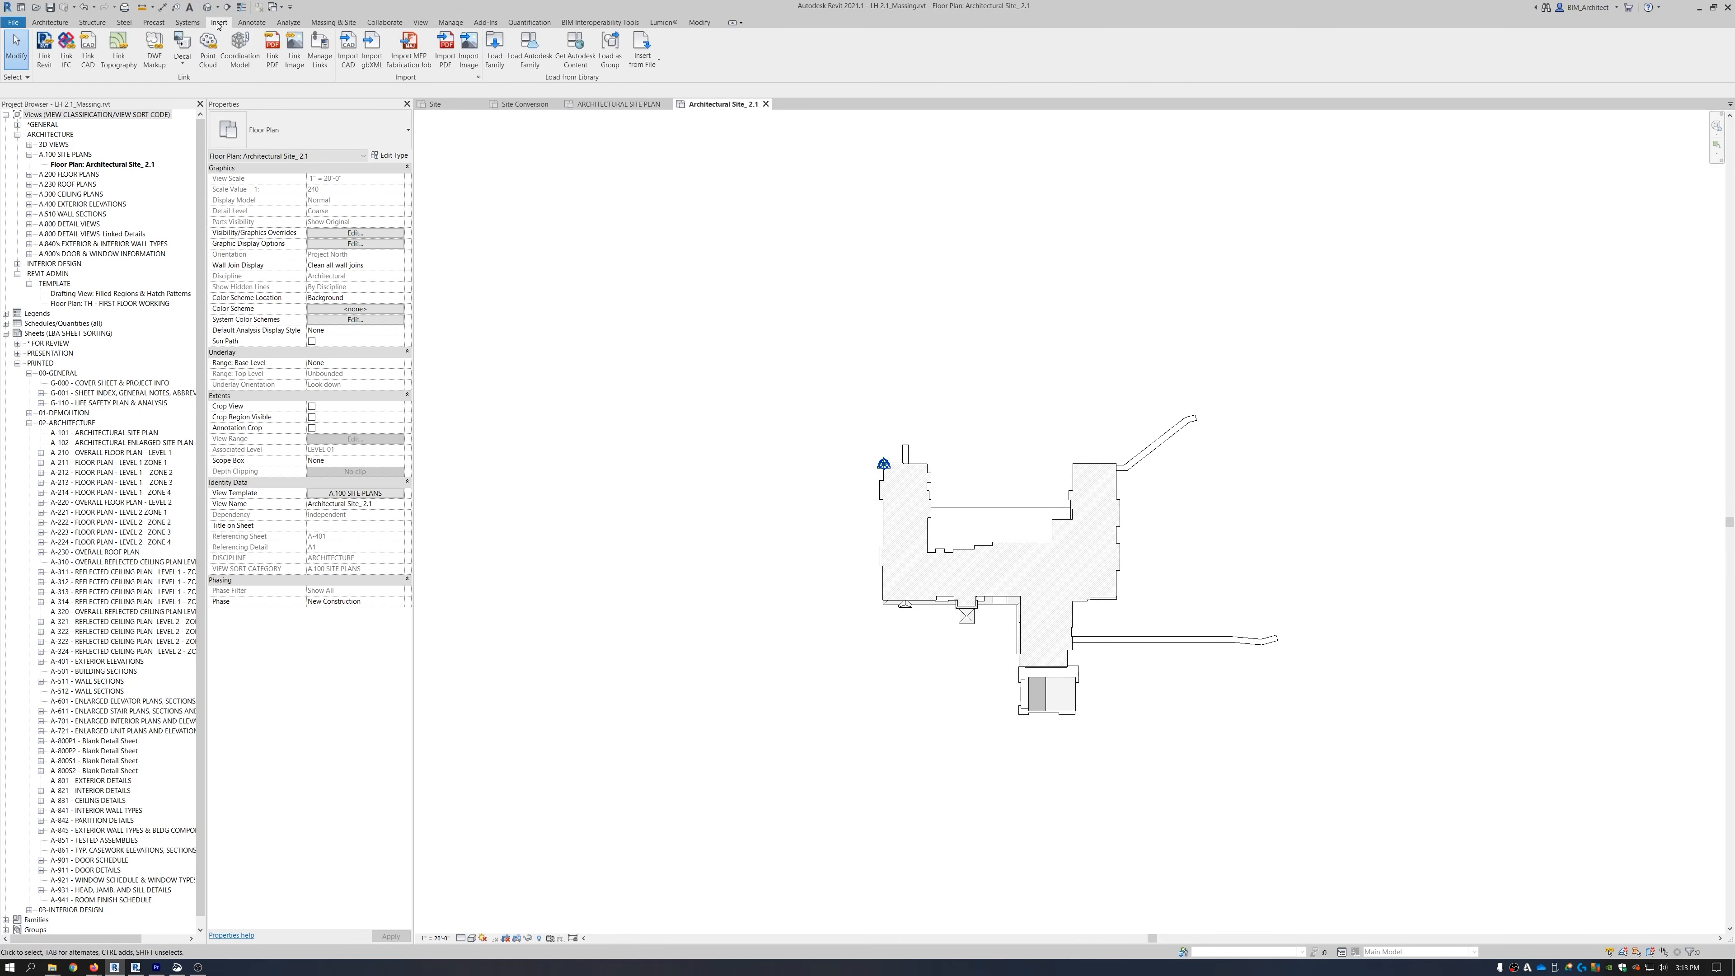
{"action": "left_click", "coordinate": [87, 49]}
{"action": "left_click", "coordinate": [785, 404]}
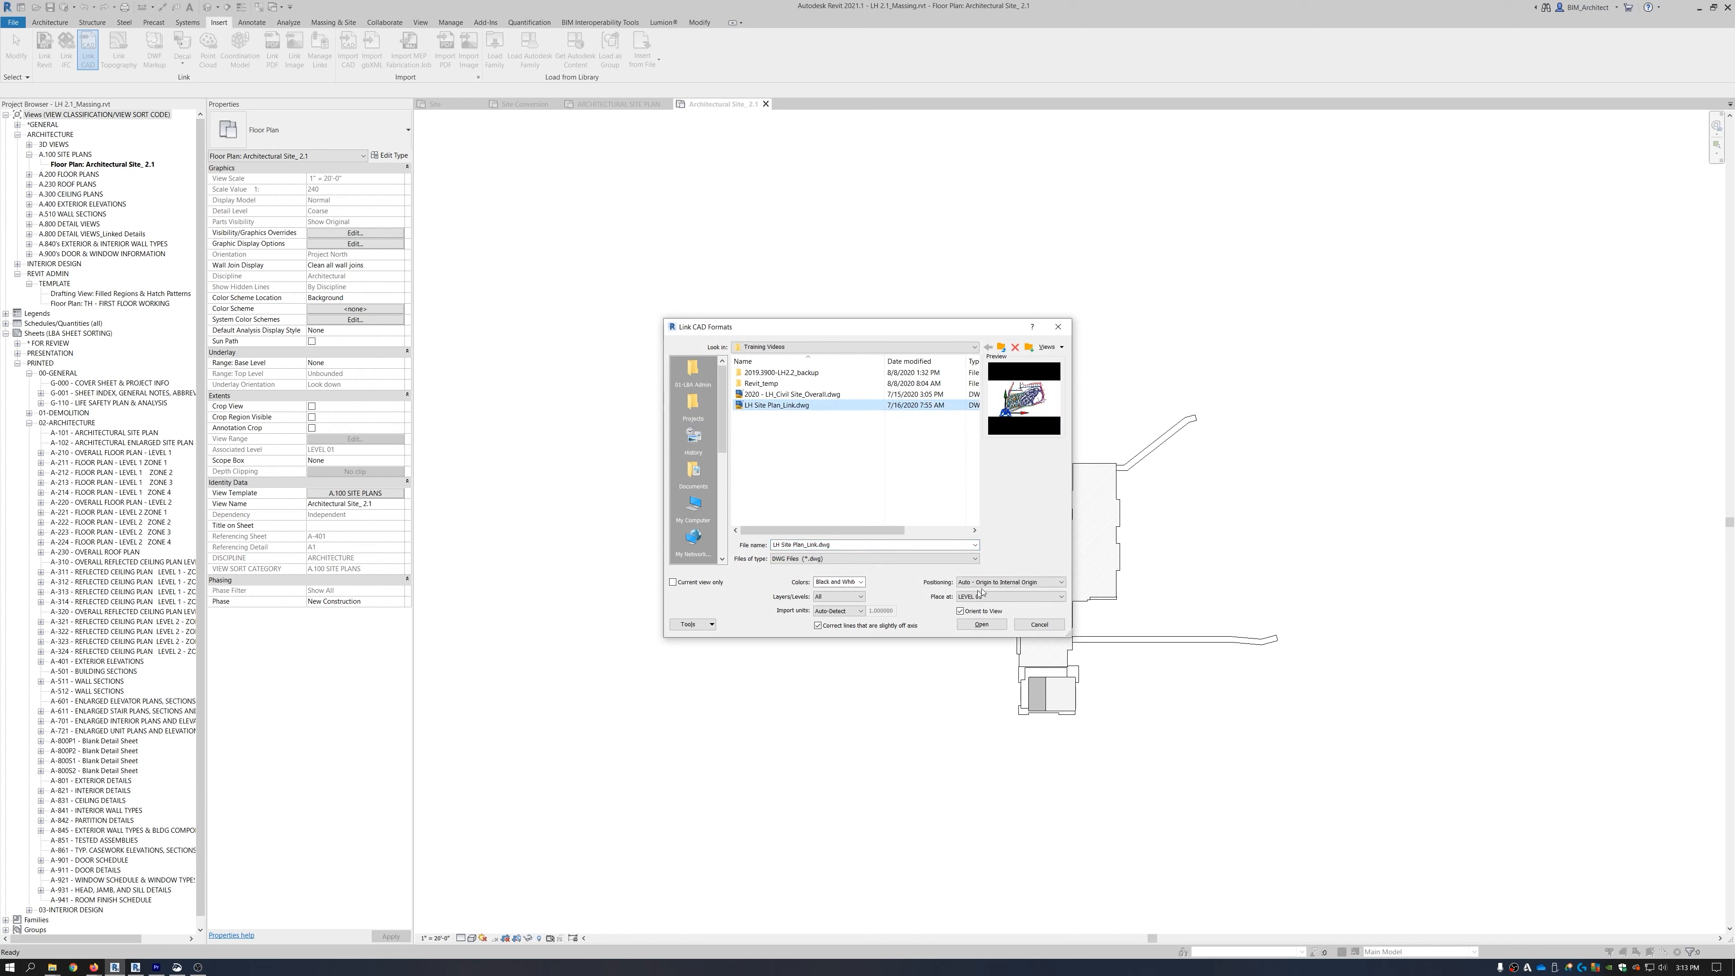
{"action": "left_click", "coordinate": [981, 624]}
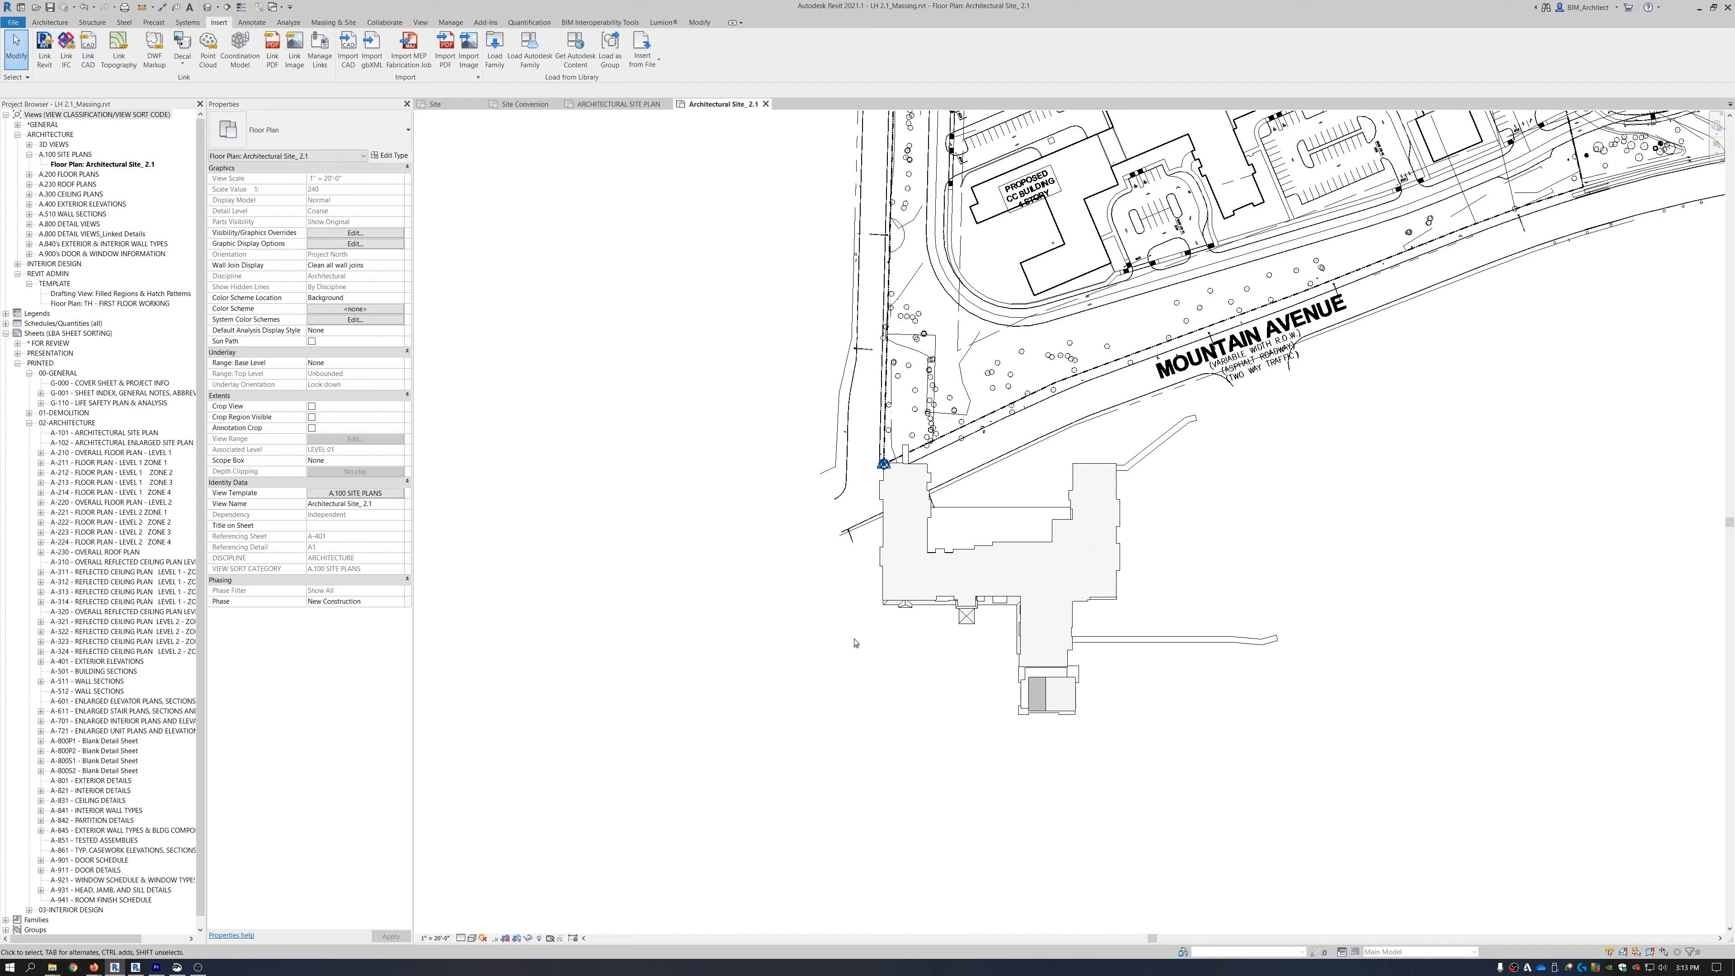
{"action": "scroll", "coordinate": [901, 478], "scroll_direction": "down", "scroll_amount": 5}
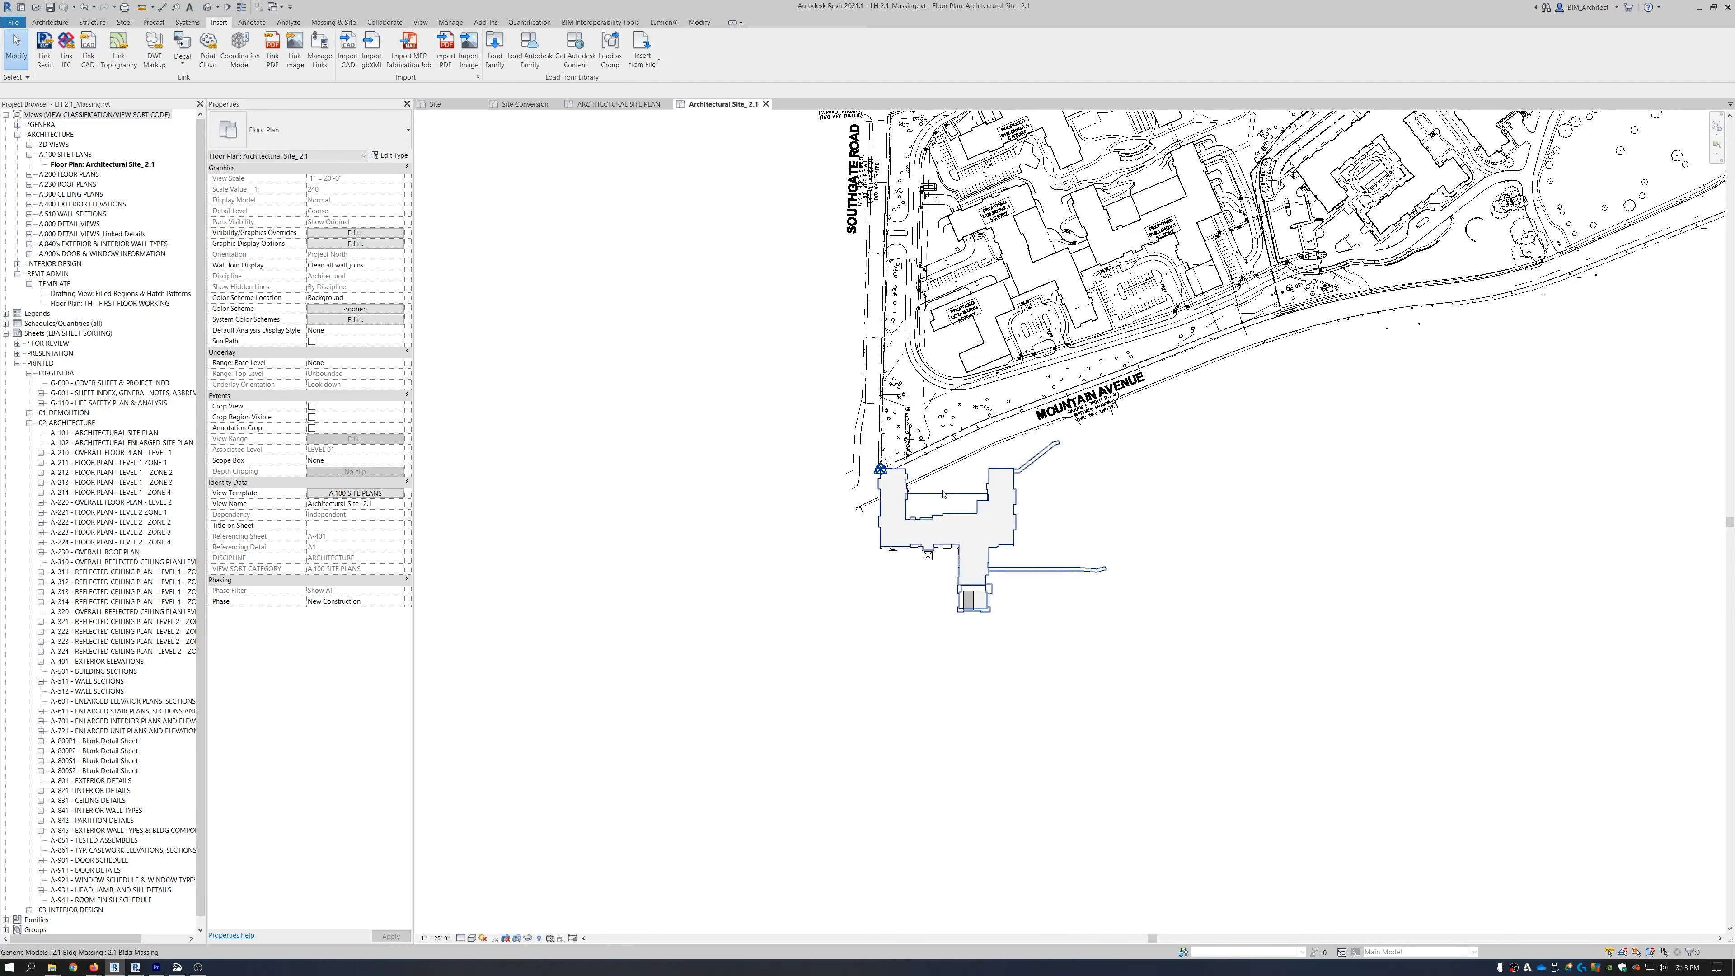
Try moving the site-plan DWG with MV, which fails because it is pinned.
{"action": "left_click", "coordinate": [1087, 380]}
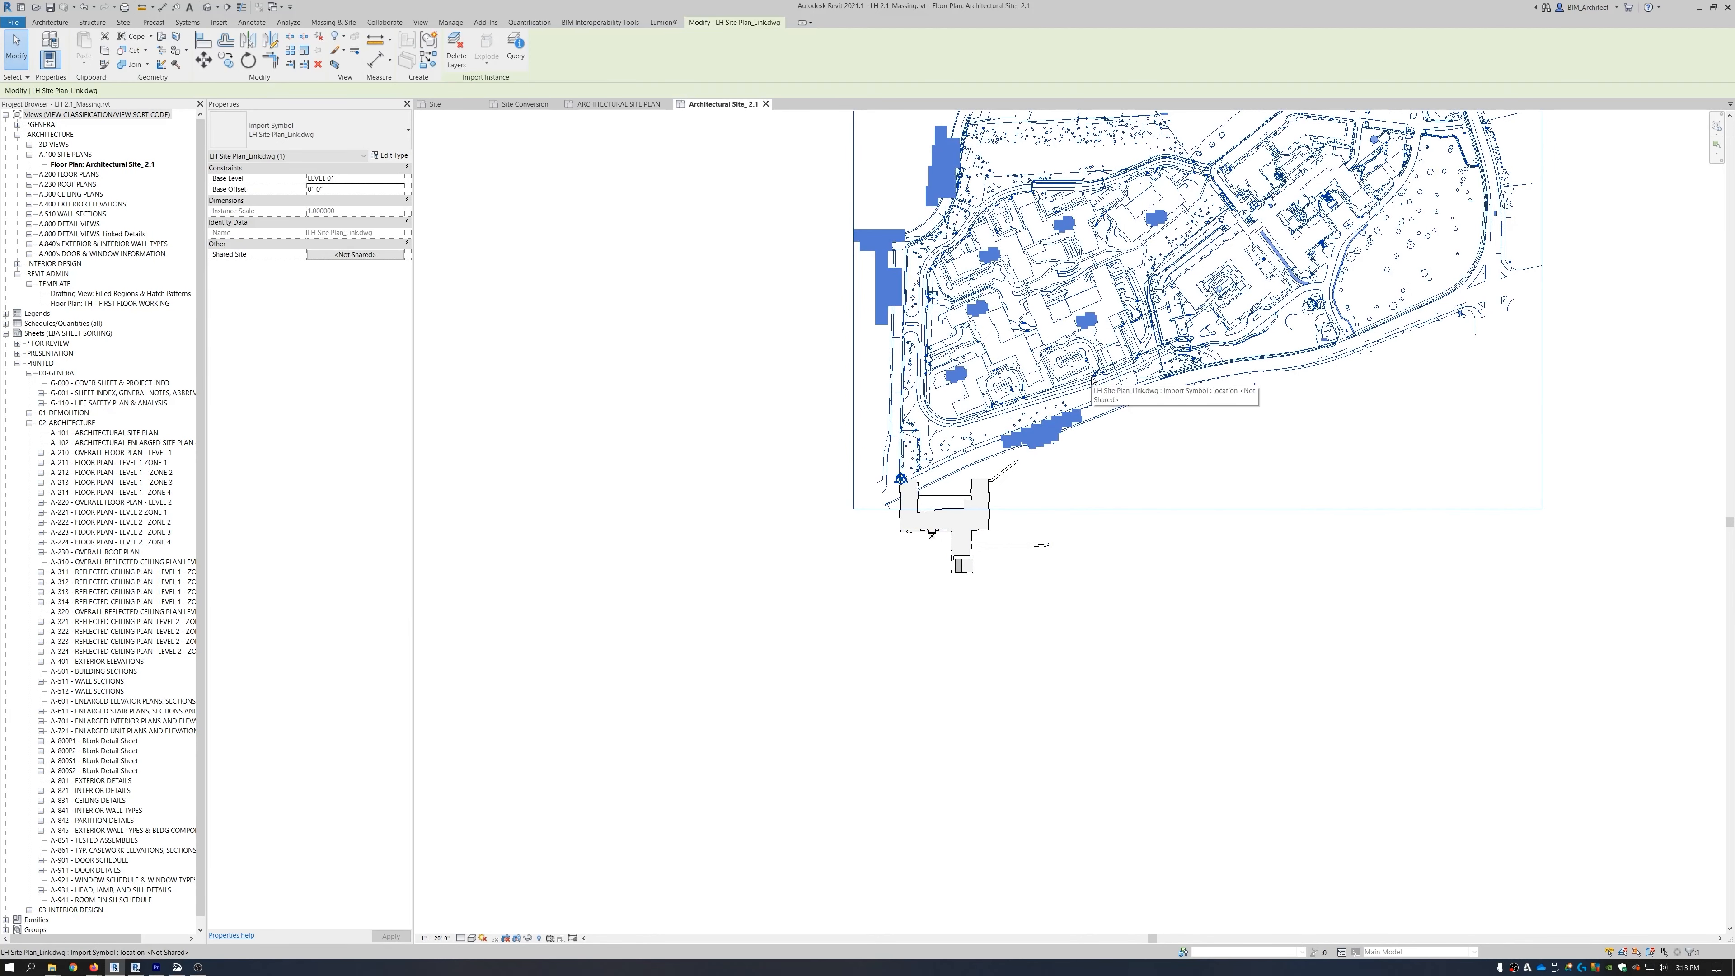
{"action": "key", "text": "m"}
{"action": "key", "text": "v"}
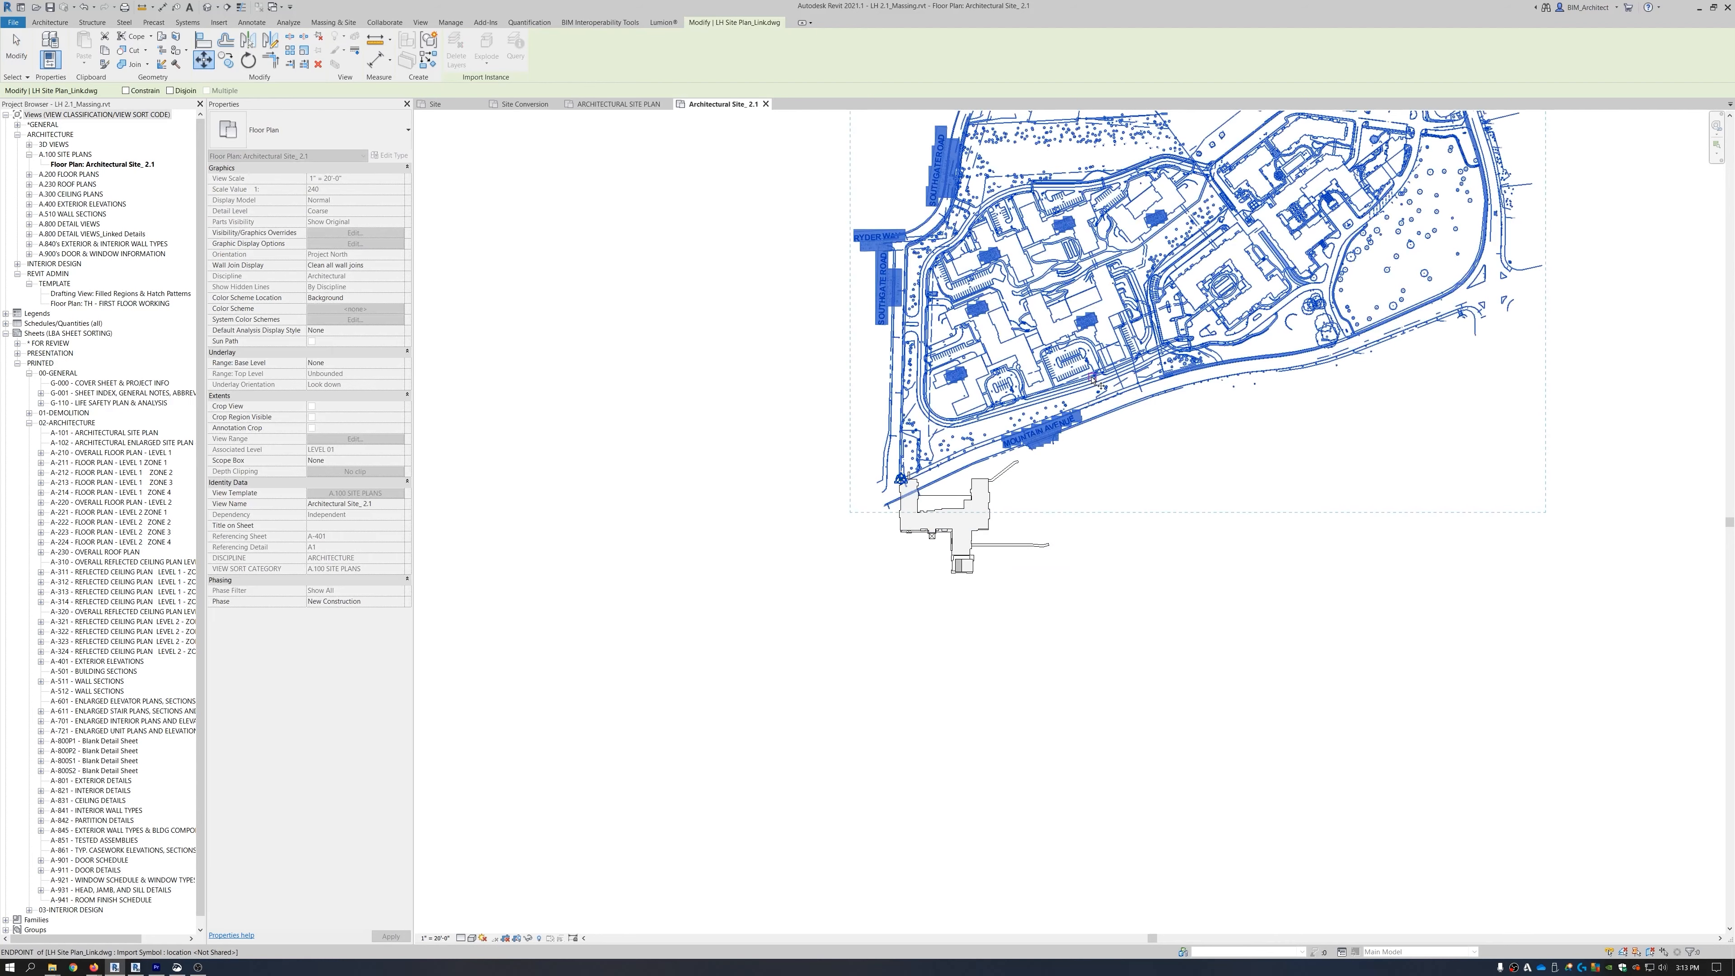
{"action": "scroll", "coordinate": [1079, 339], "scroll_direction": "up", "scroll_amount": 3}
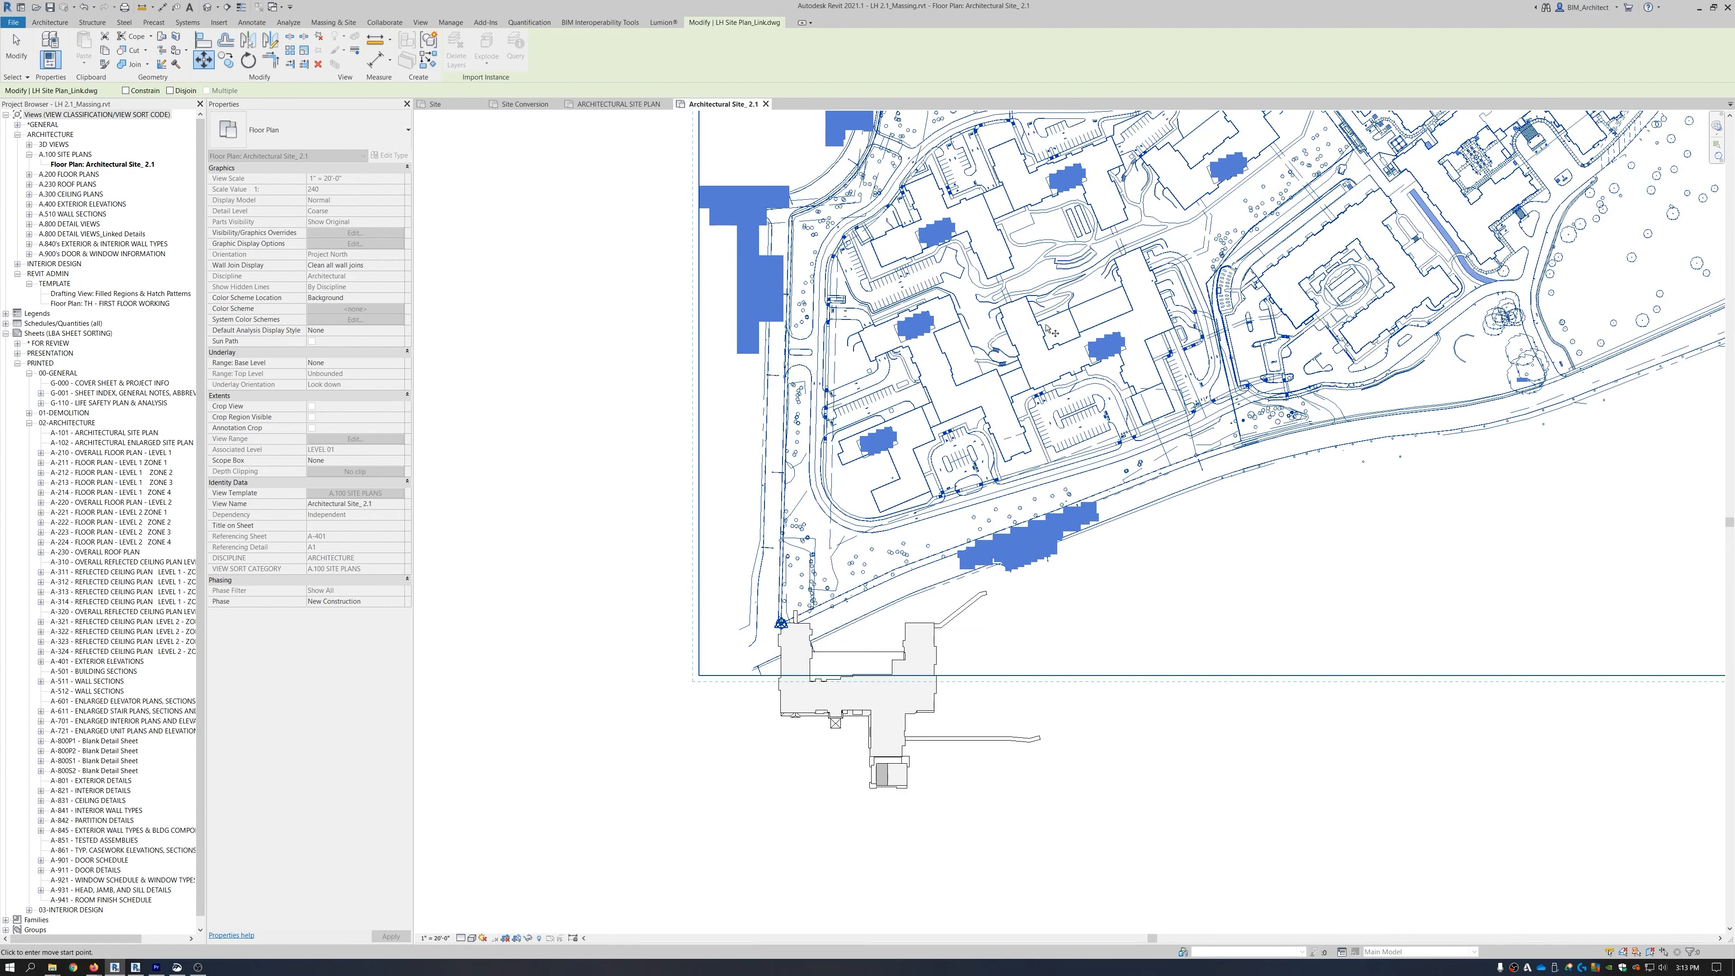
{"action": "scroll", "coordinate": [1051, 331], "scroll_direction": "up", "scroll_amount": 5}
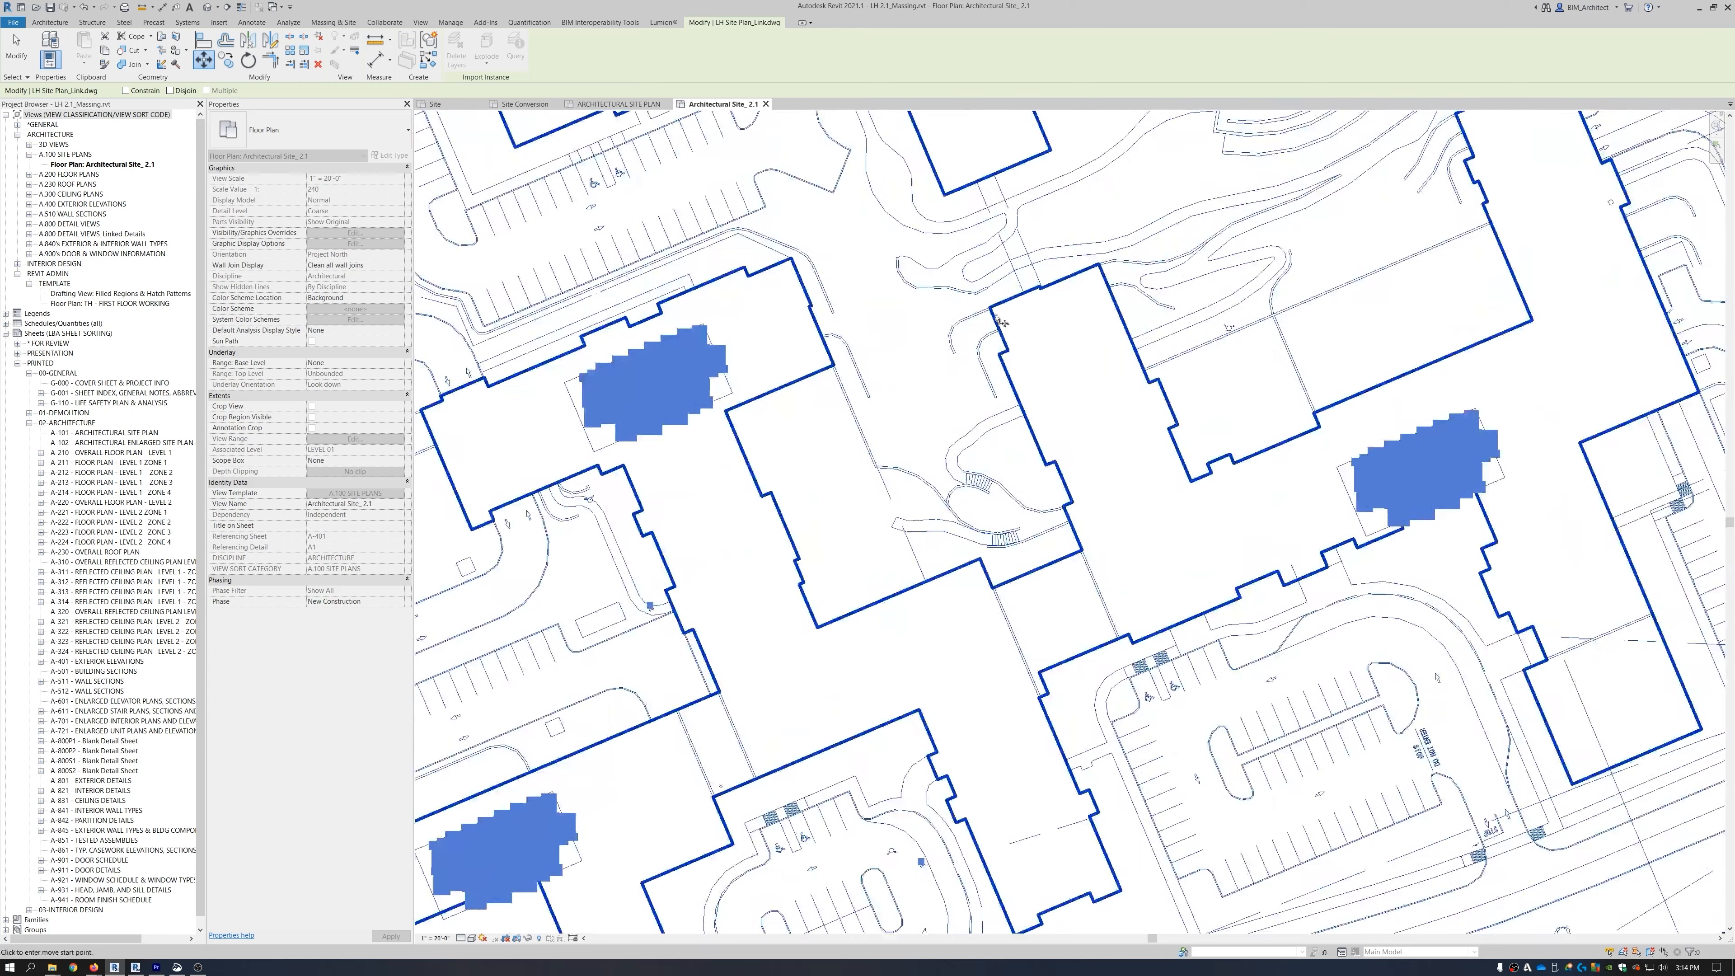
{"action": "scroll", "coordinate": [994, 313], "scroll_direction": "up", "scroll_amount": 5}
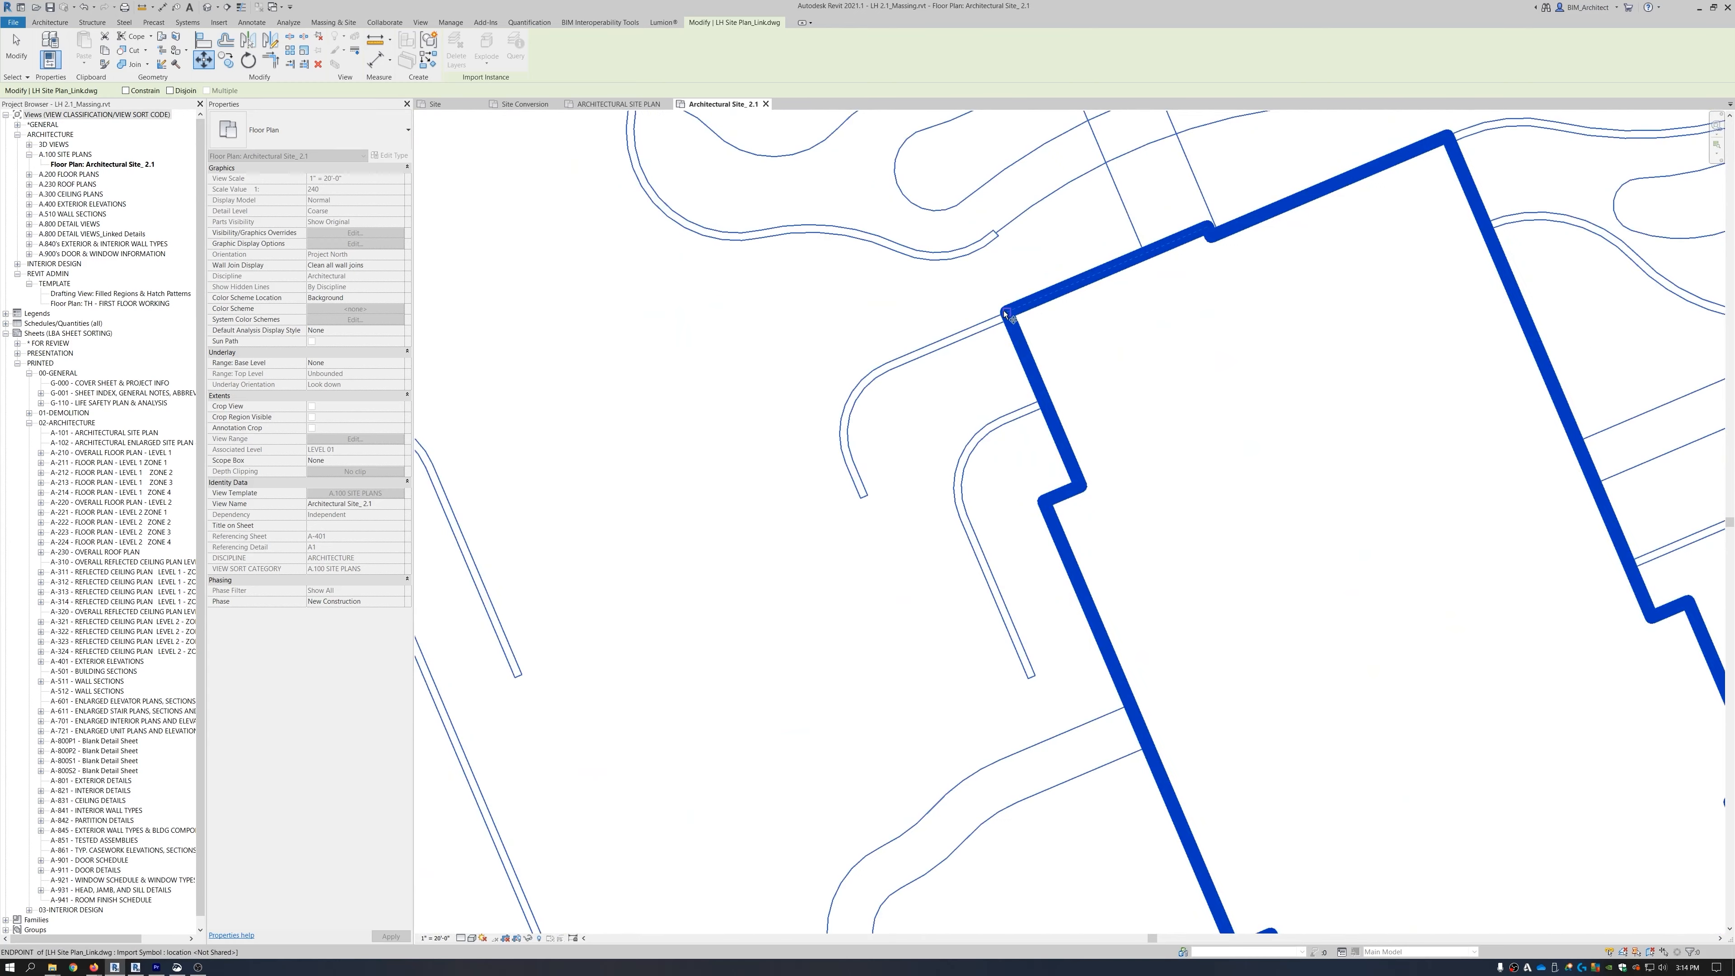
{"action": "left_click", "coordinate": [1008, 315]}
{"action": "scroll", "coordinate": [888, 444], "scroll_direction": "down", "scroll_amount": 8}
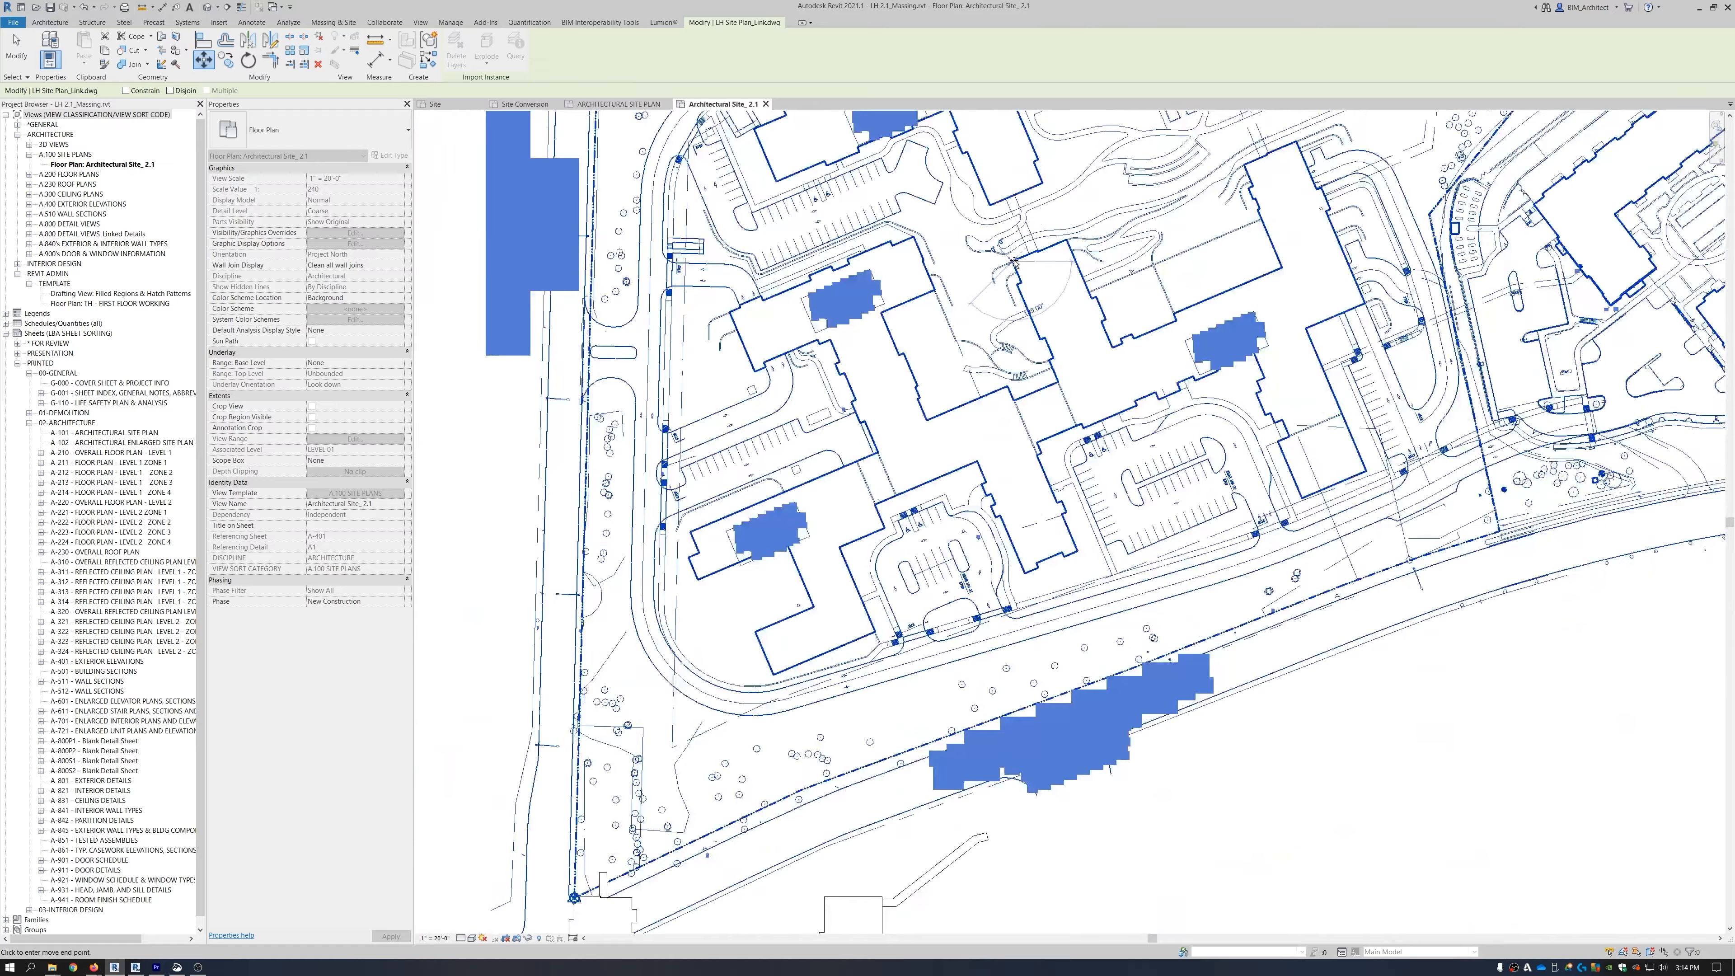
{"action": "scroll", "coordinate": [796, 581], "scroll_direction": "up", "scroll_amount": 10}
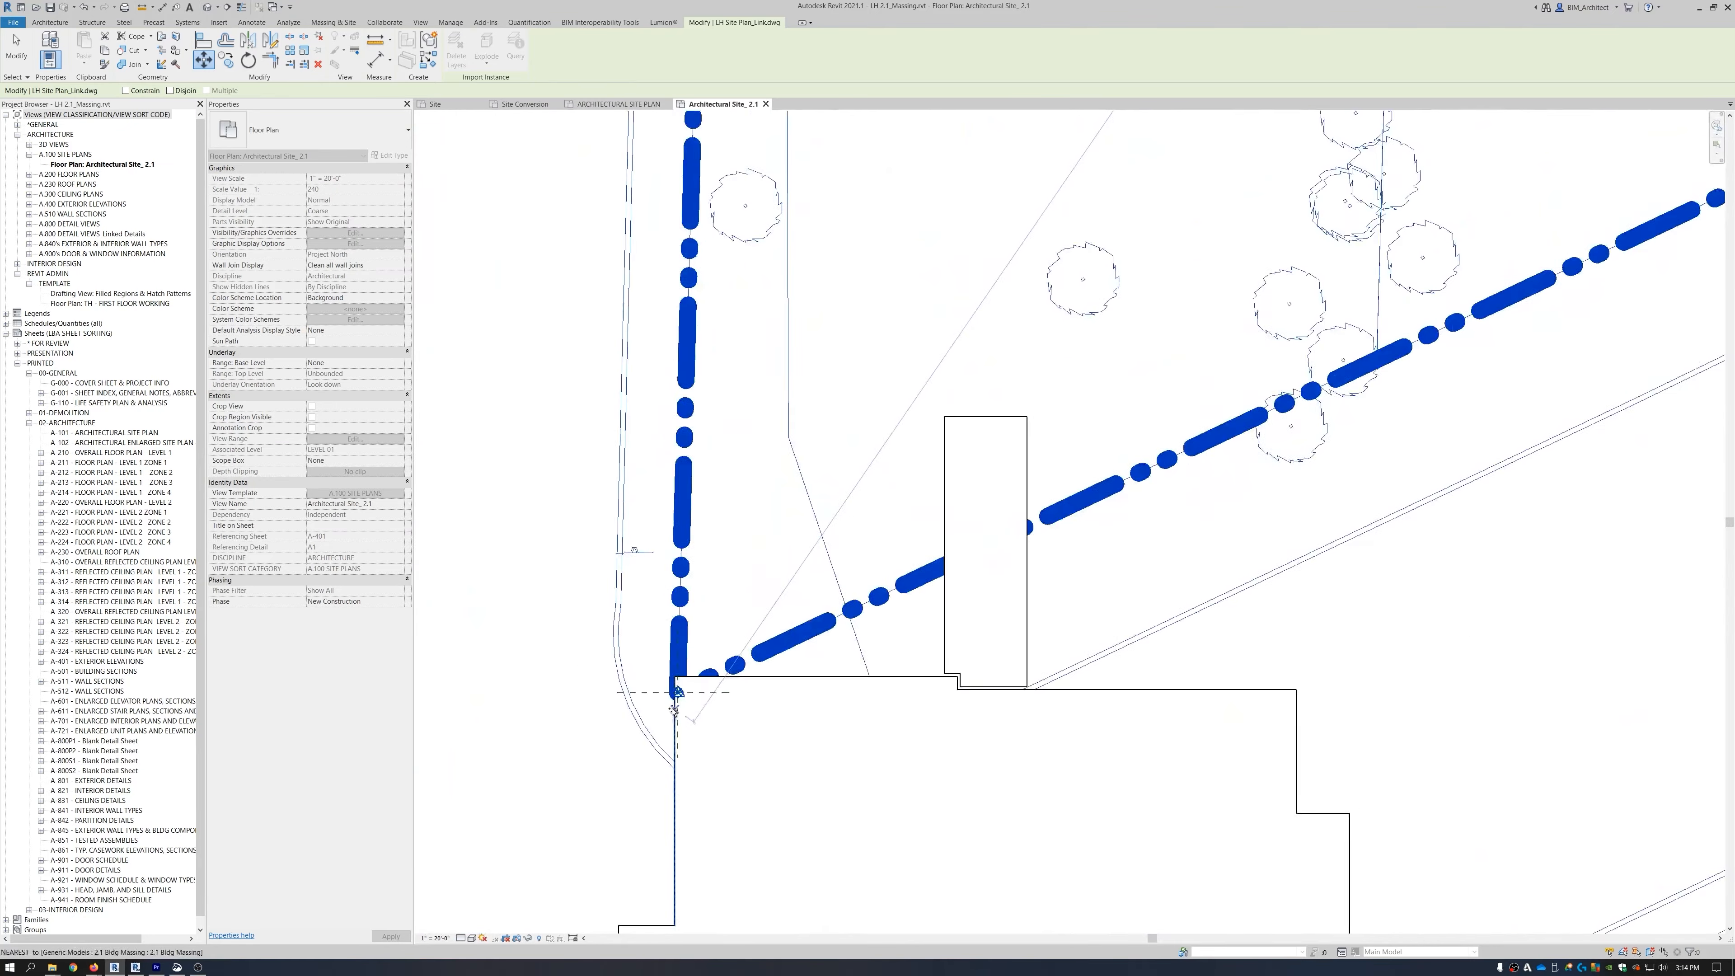
{"action": "left_click", "coordinate": [687, 637]}
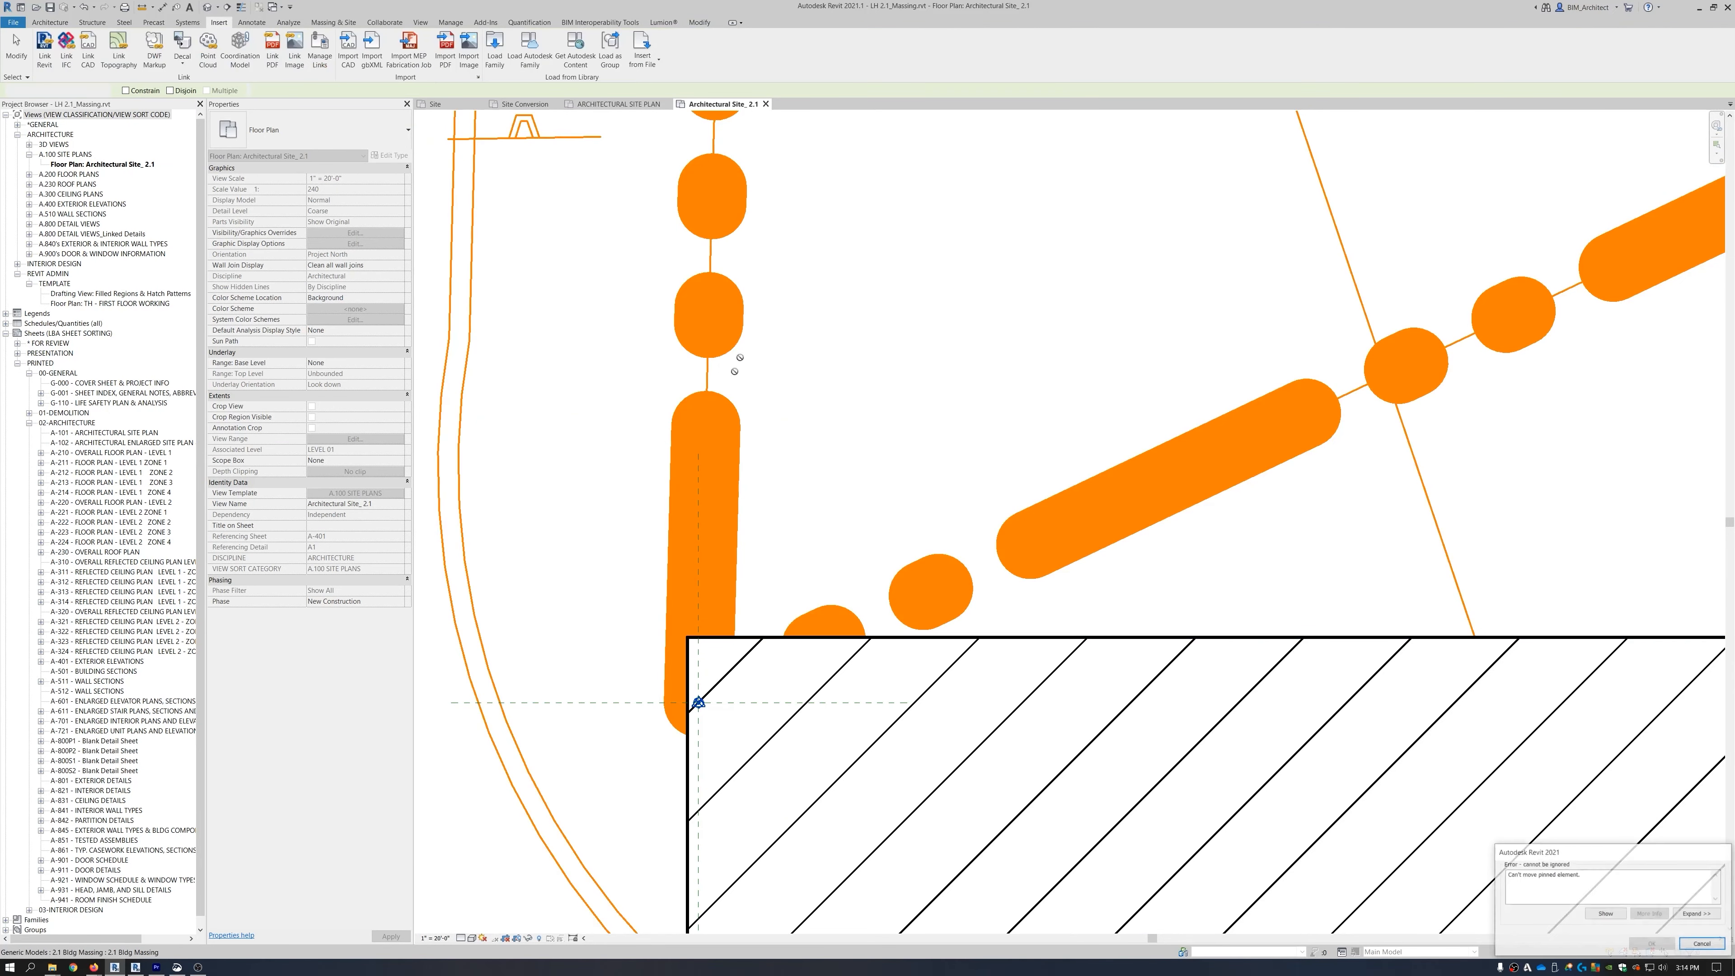
{"action": "left_click", "coordinate": [1702, 942]}
Select the linked site-plan DWG and unpin it.
{"action": "scroll", "coordinate": [684, 374], "scroll_direction": "down", "scroll_amount": 3}
{"action": "scroll", "coordinate": [687, 378], "scroll_direction": "down", "scroll_amount": 6}
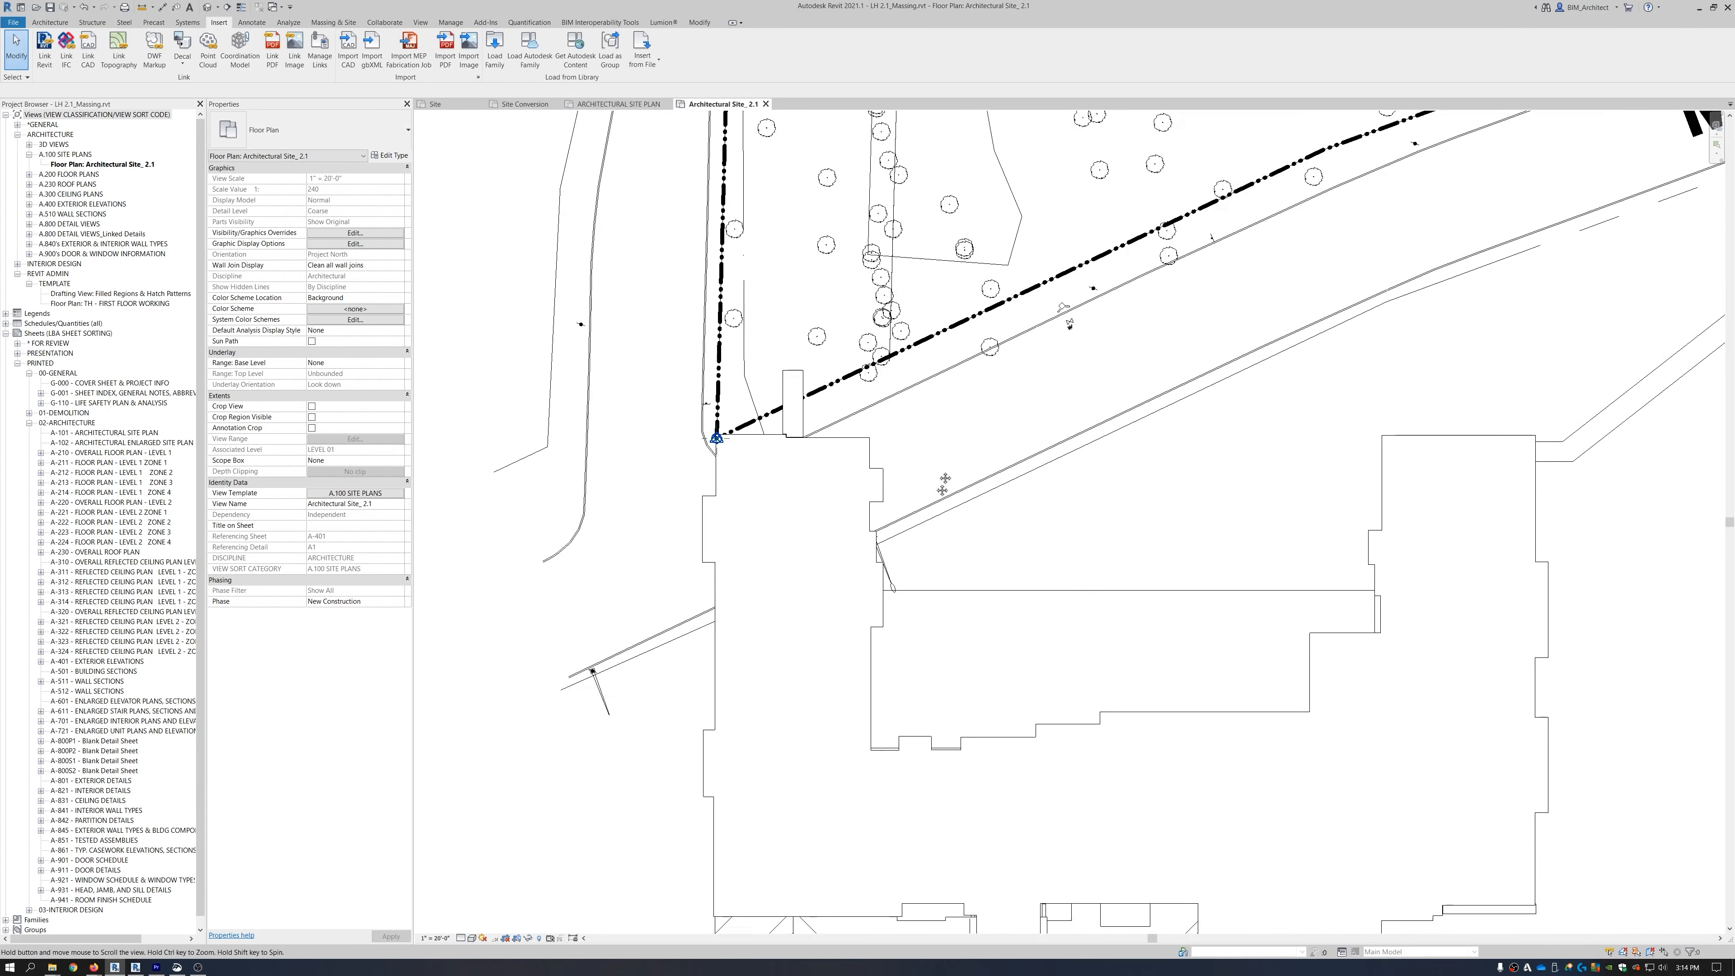
{"action": "middle_click_drag", "start_coordinate": [949, 443], "coordinate": [891, 658]}
{"action": "left_click", "coordinate": [1233, 370]}
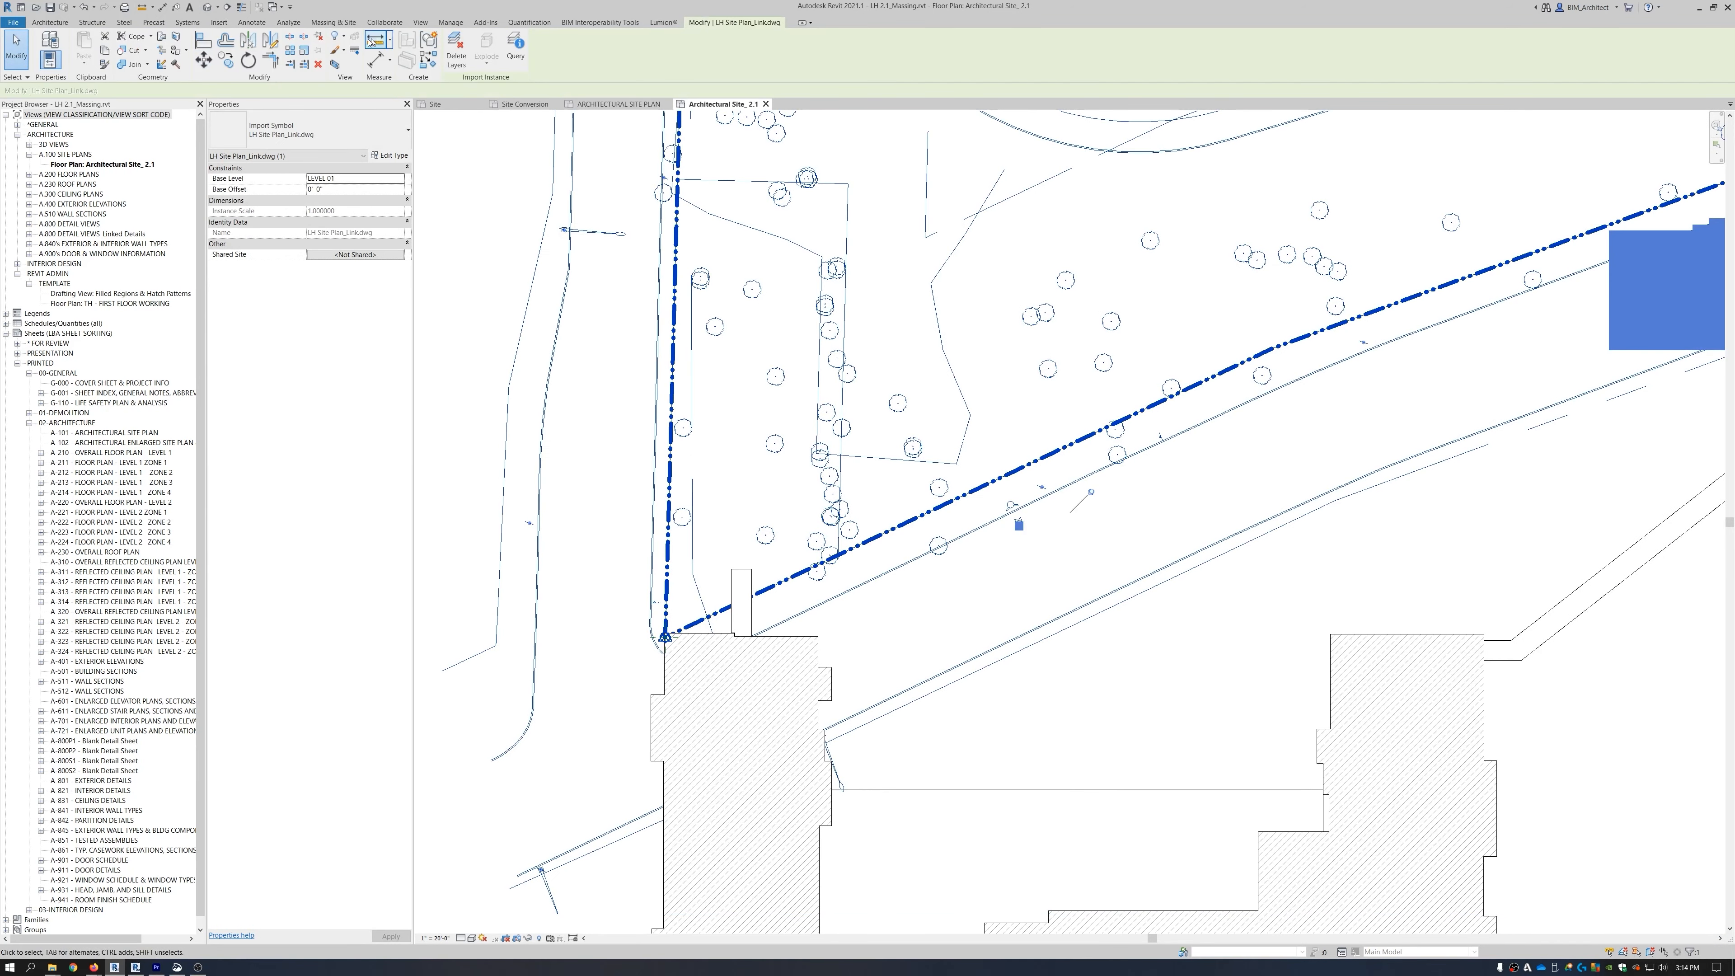
{"action": "left_click", "coordinate": [315, 40]}
Move the site-plan DWG so its Building 2.1 corner lands on the massing wall corner.
{"action": "scroll", "coordinate": [1009, 410], "scroll_direction": "down", "scroll_amount": 6}
{"action": "middle_click_drag", "start_coordinate": [1034, 499], "coordinate": [879, 643]}
{"action": "scroll", "coordinate": [1270, 278], "scroll_direction": "up", "scroll_amount": 1}
{"action": "middle_click_drag", "start_coordinate": [1271, 279], "coordinate": [973, 583]}
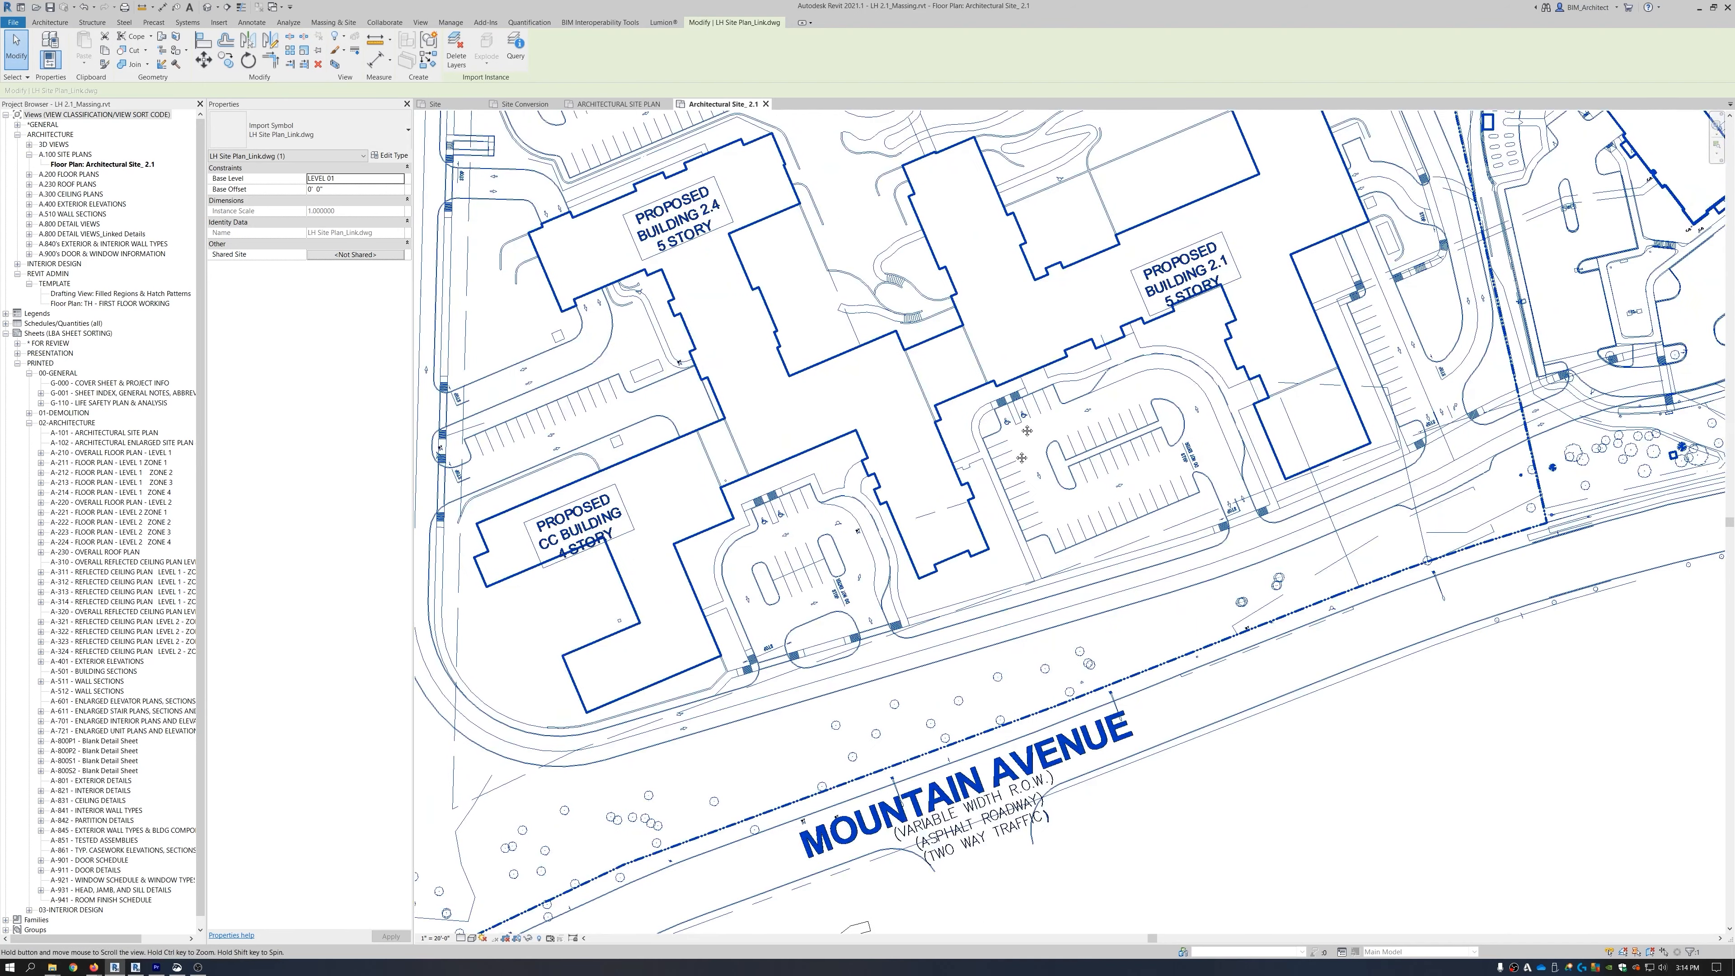
{"action": "middle_click_drag", "start_coordinate": [1037, 321], "coordinate": [987, 608]}
{"action": "scroll", "coordinate": [845, 406], "scroll_direction": "up", "scroll_amount": 3}
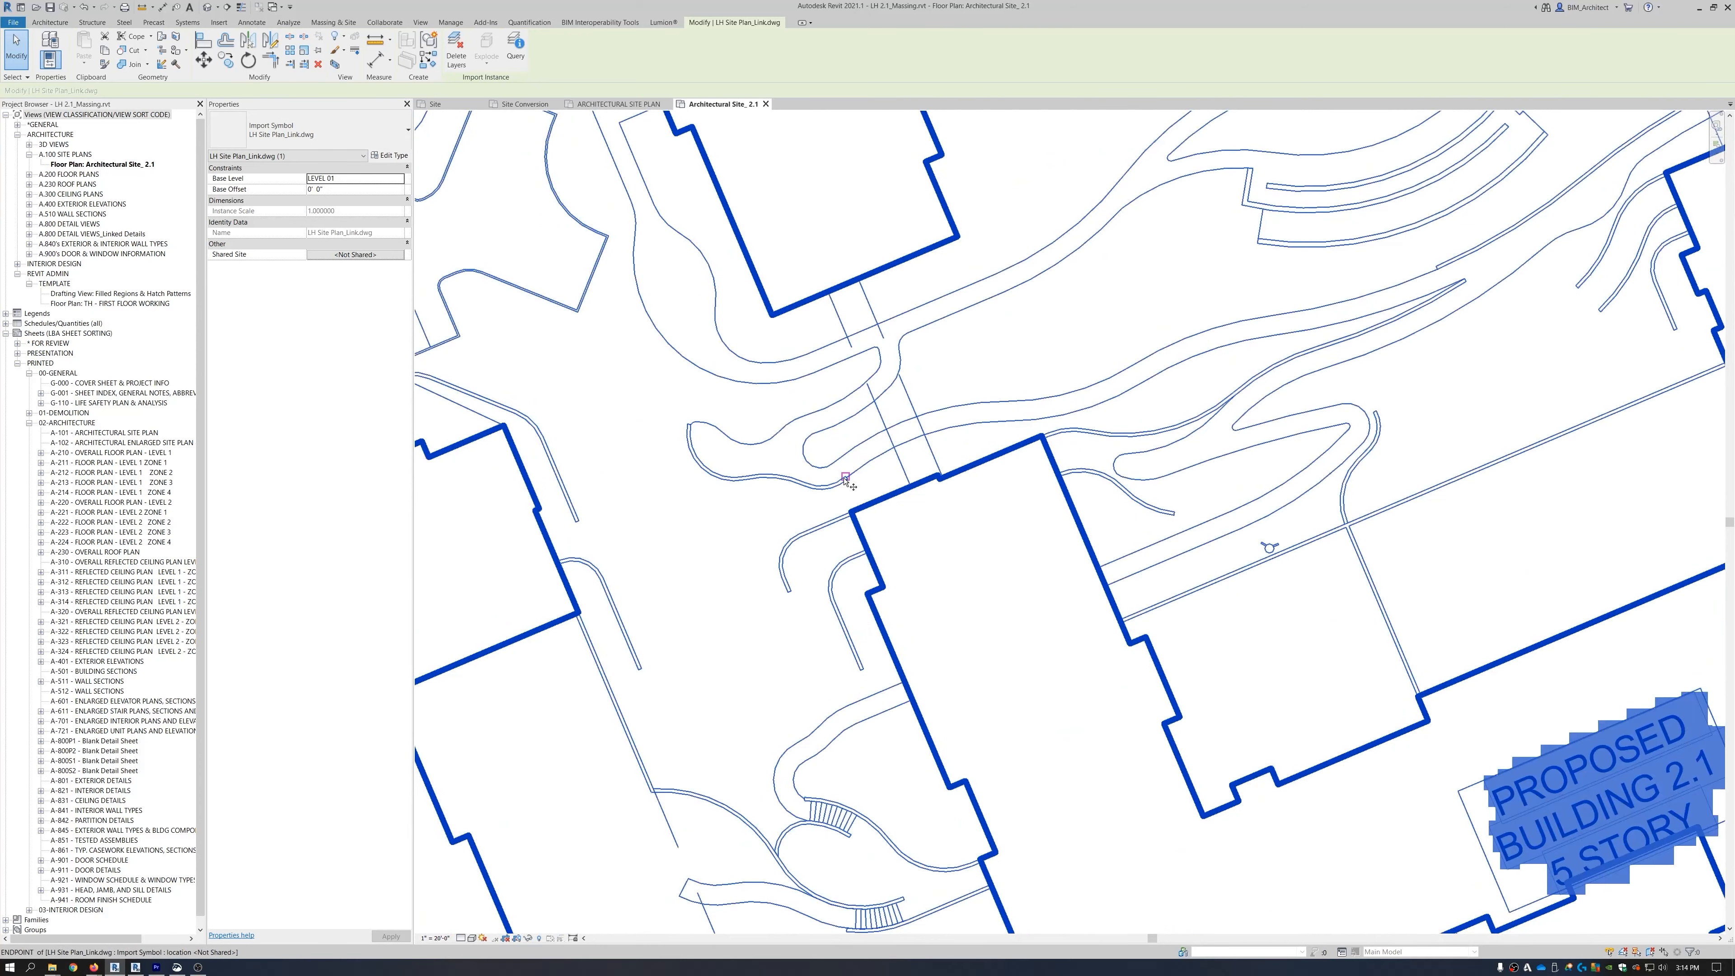
{"action": "key", "text": "m"}
{"action": "key", "text": "v"}
{"action": "scroll", "coordinate": [867, 496], "scroll_direction": "up", "scroll_amount": 2}
{"action": "left_click", "coordinate": [876, 499]}
{"action": "scroll", "coordinate": [1089, 369], "scroll_direction": "down", "scroll_amount": 8}
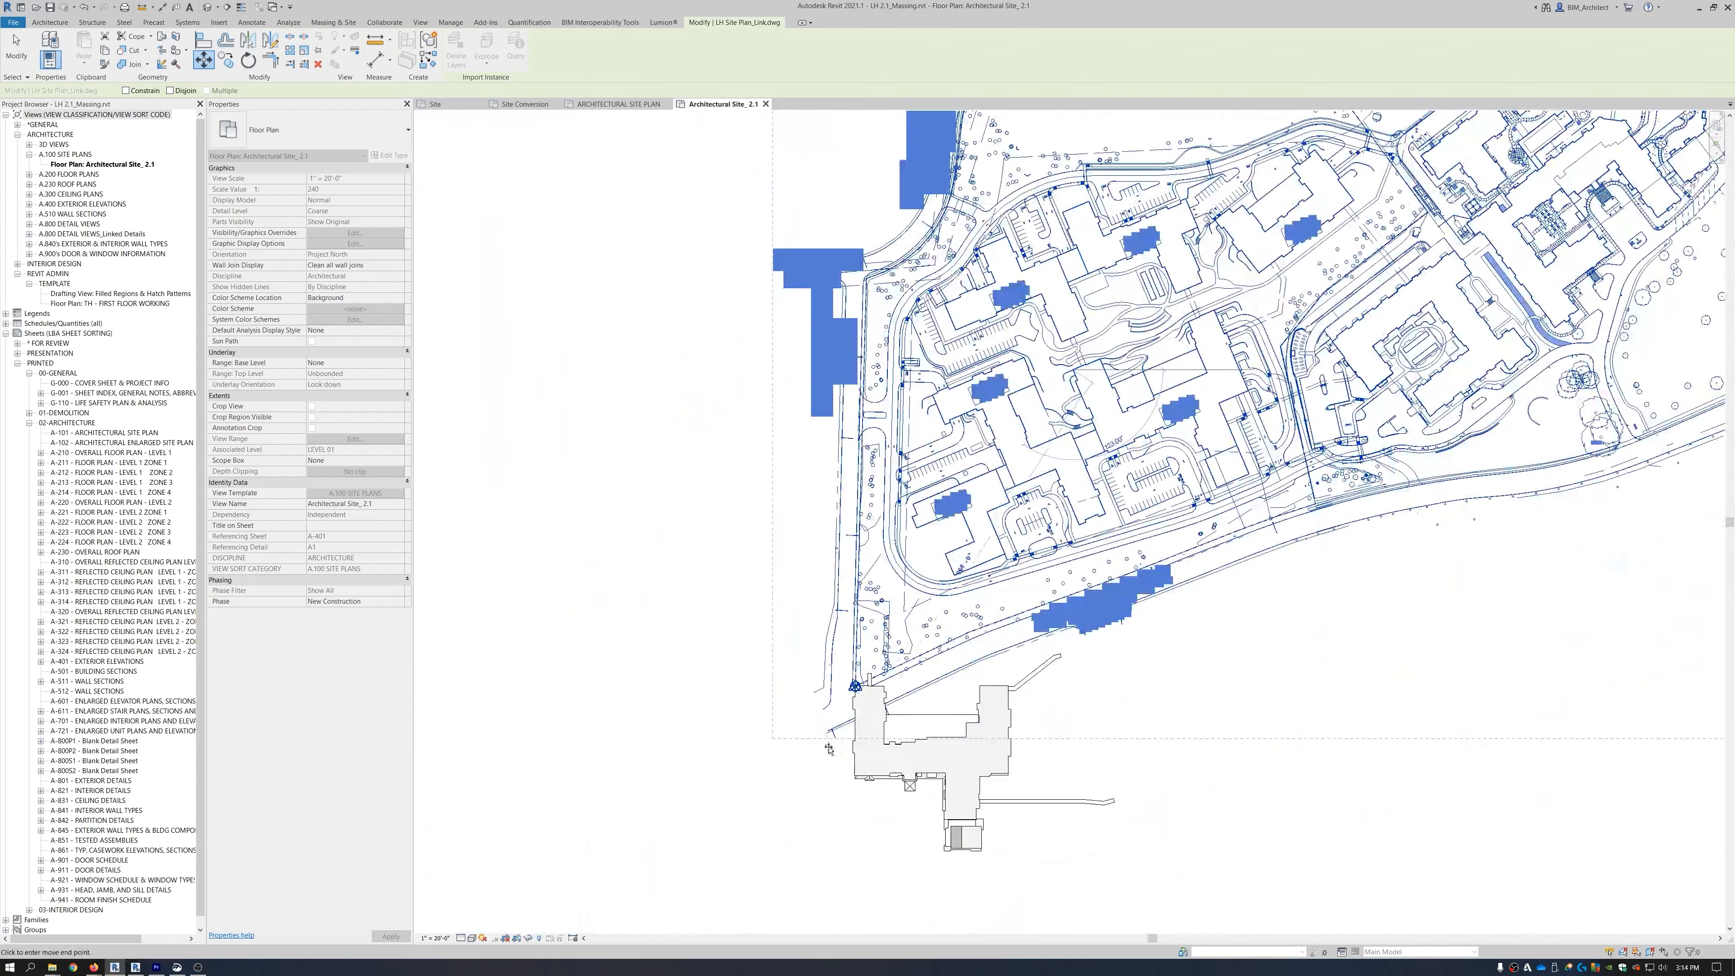
{"action": "scroll", "coordinate": [859, 678], "scroll_direction": "up", "scroll_amount": 8}
{"action": "scroll", "coordinate": [861, 671], "scroll_direction": "up", "scroll_amount": 8}
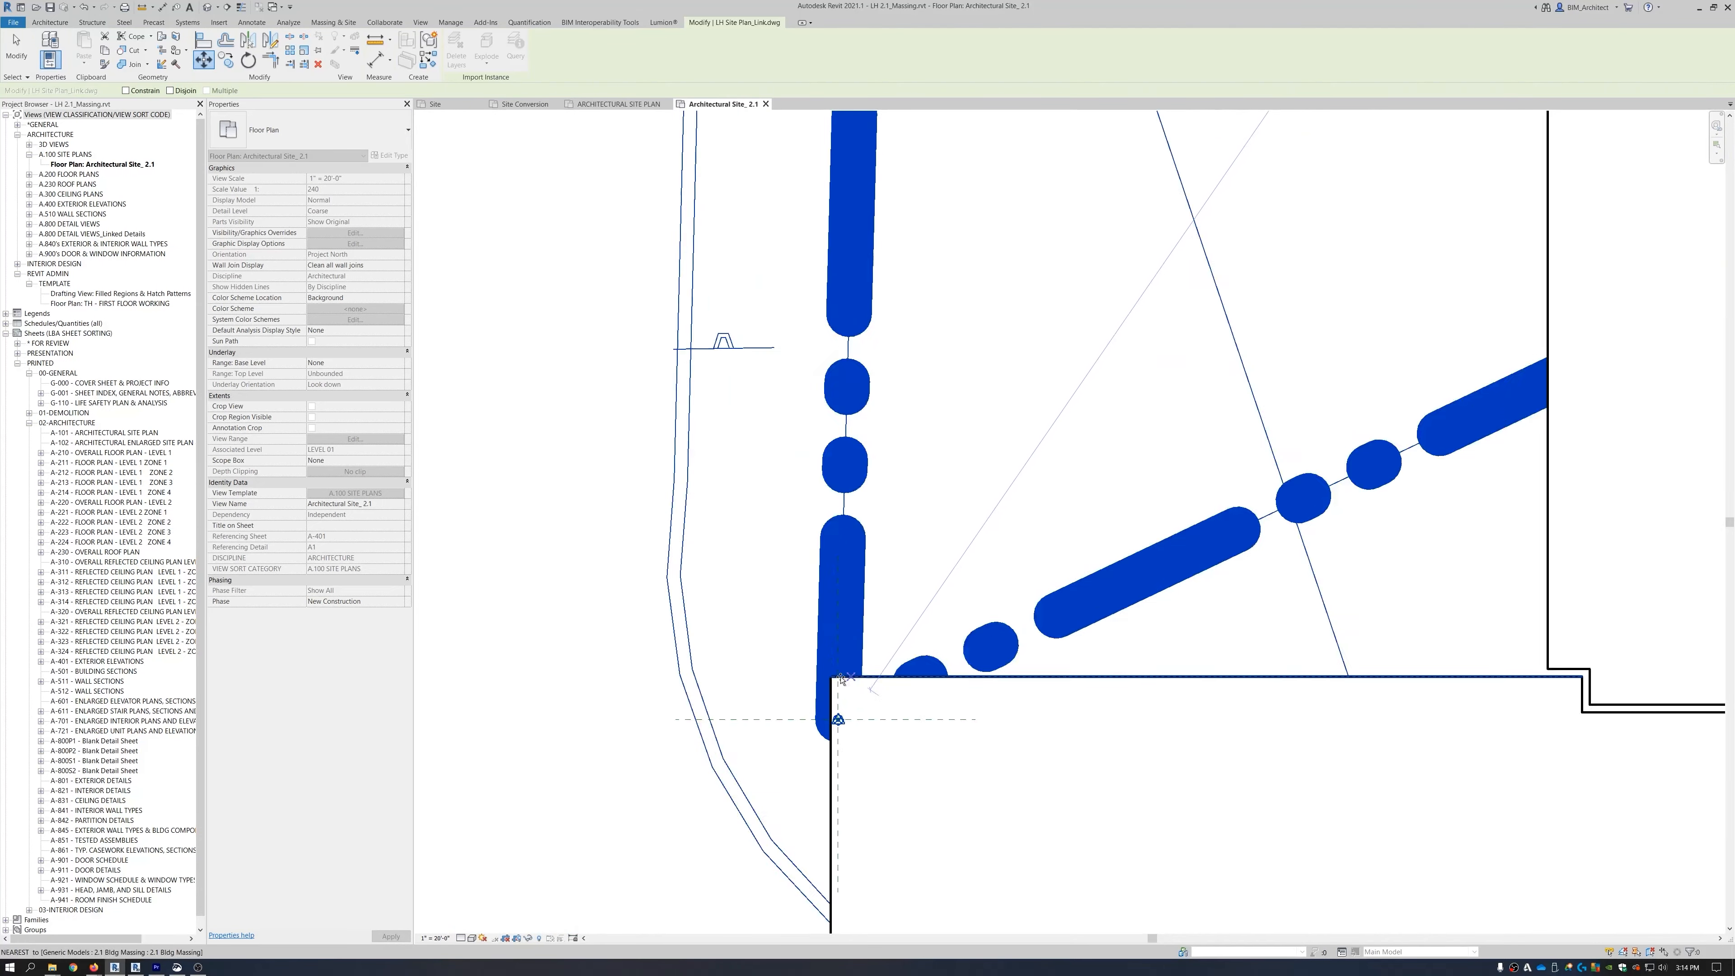
{"action": "left_click", "coordinate": [828, 677]}
{"action": "scroll", "coordinate": [649, 531], "scroll_direction": "down", "scroll_amount": 10}
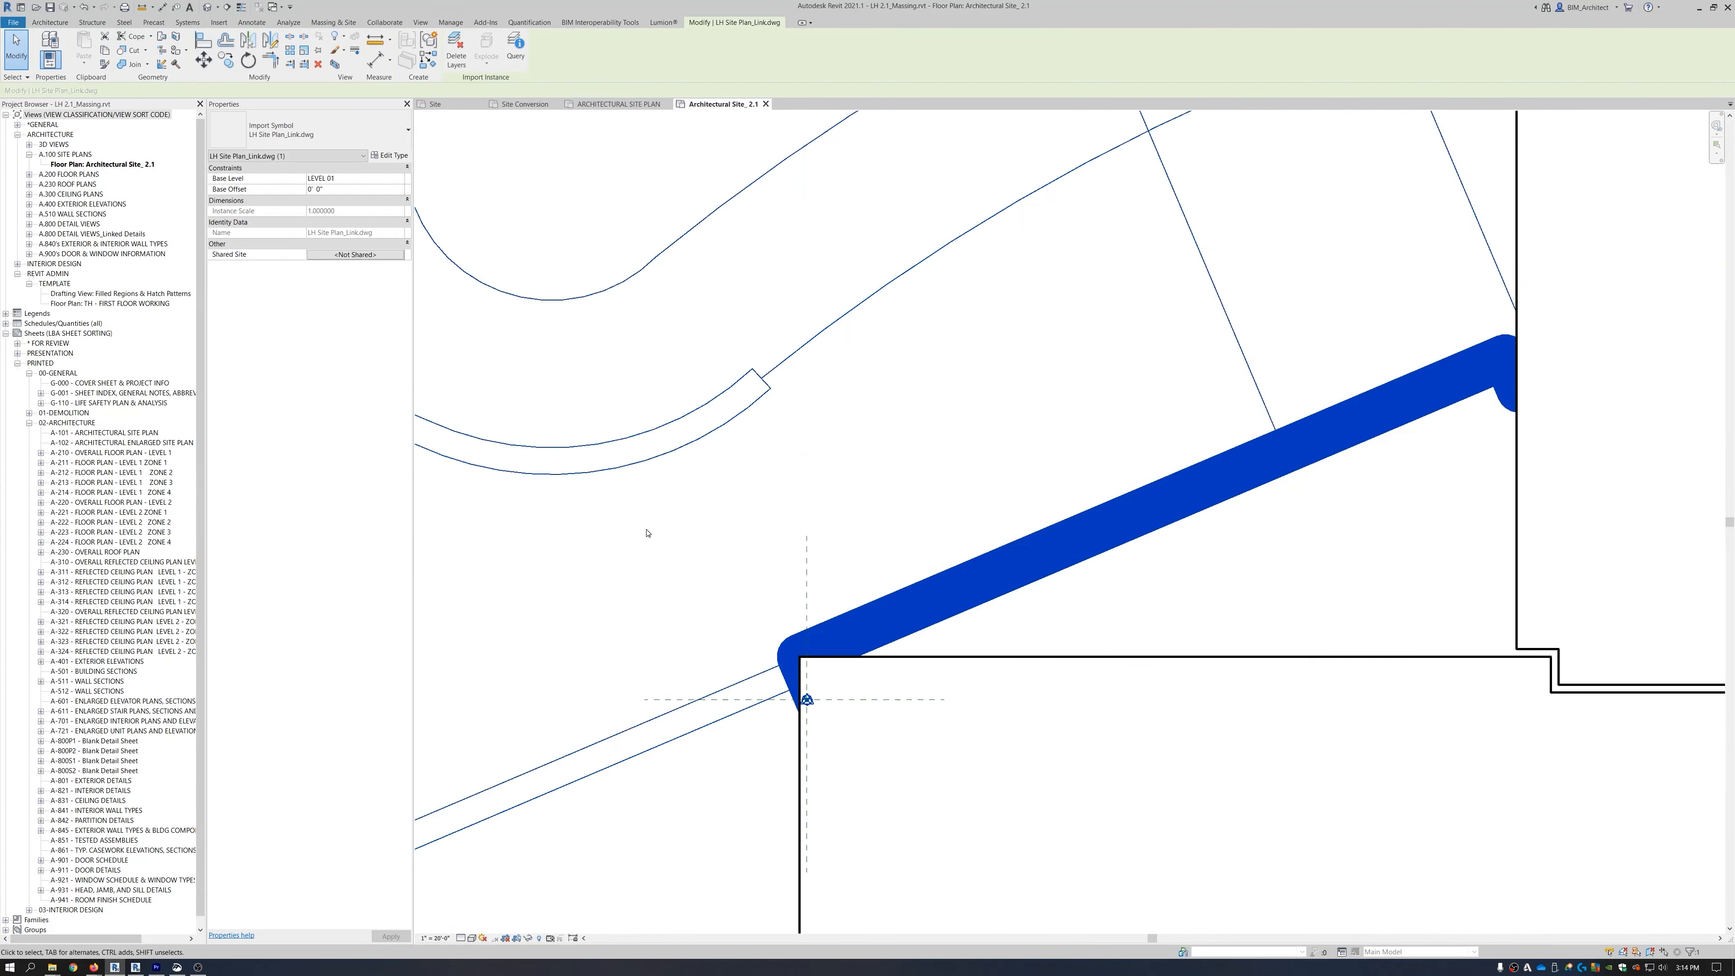
{"action": "key", "text": "Escape"}
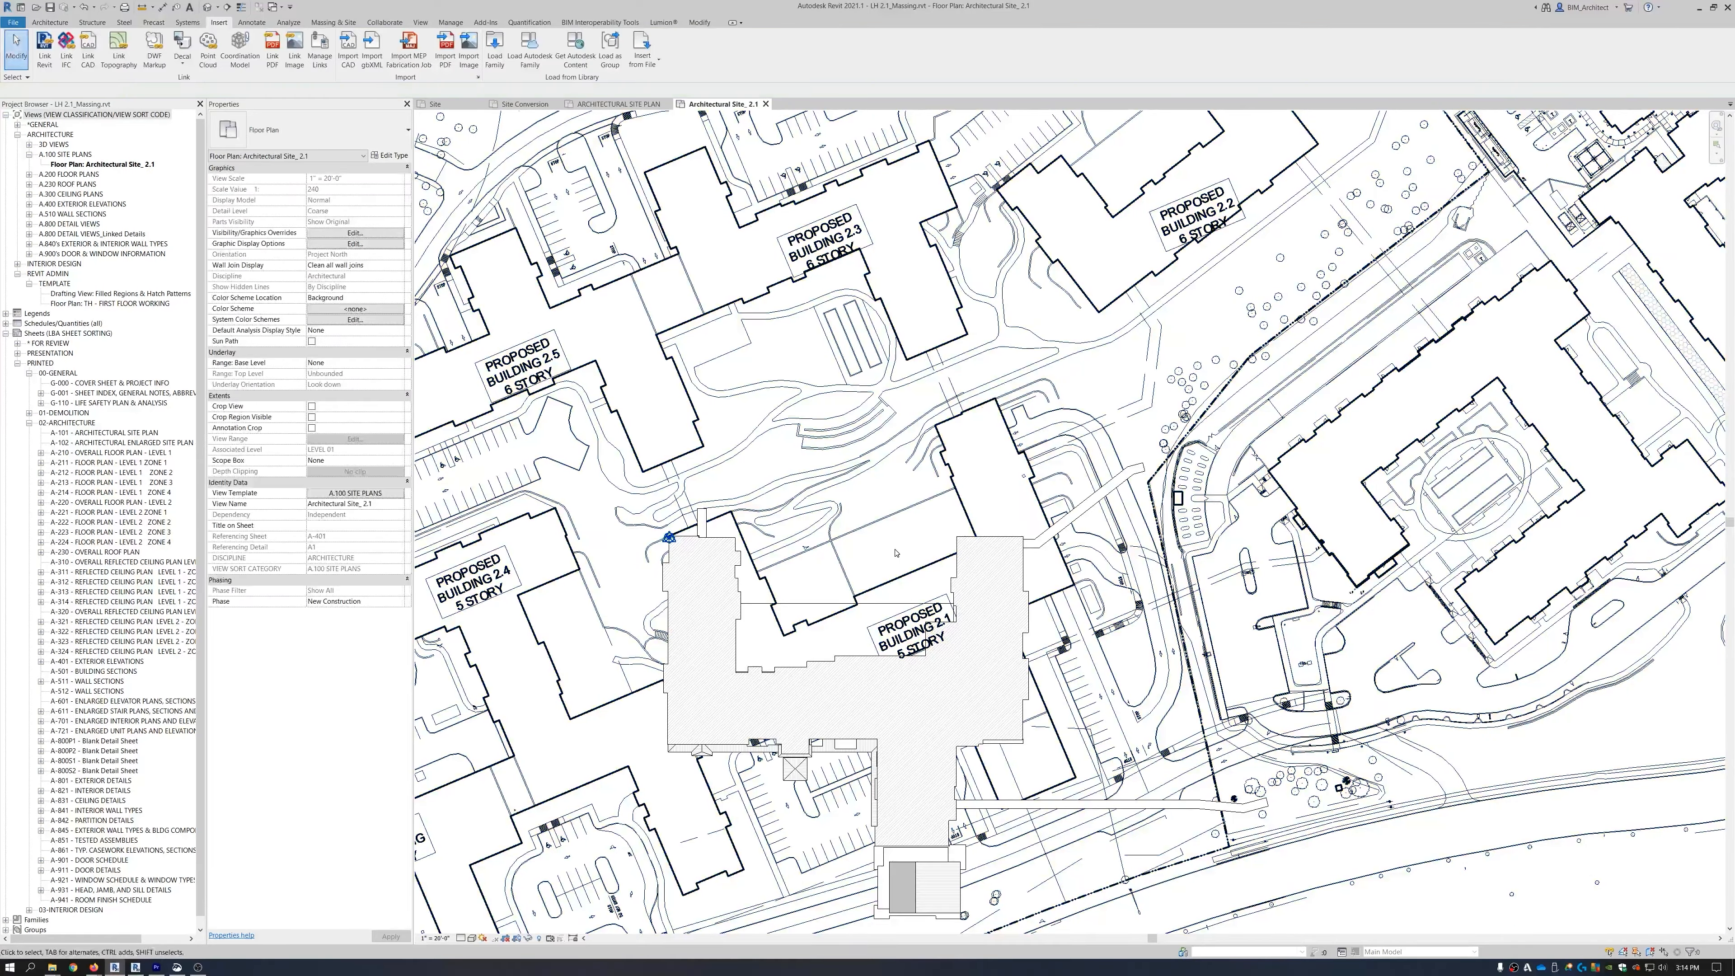
{"action": "scroll", "coordinate": [900, 560], "scroll_direction": "down", "scroll_amount": 4}
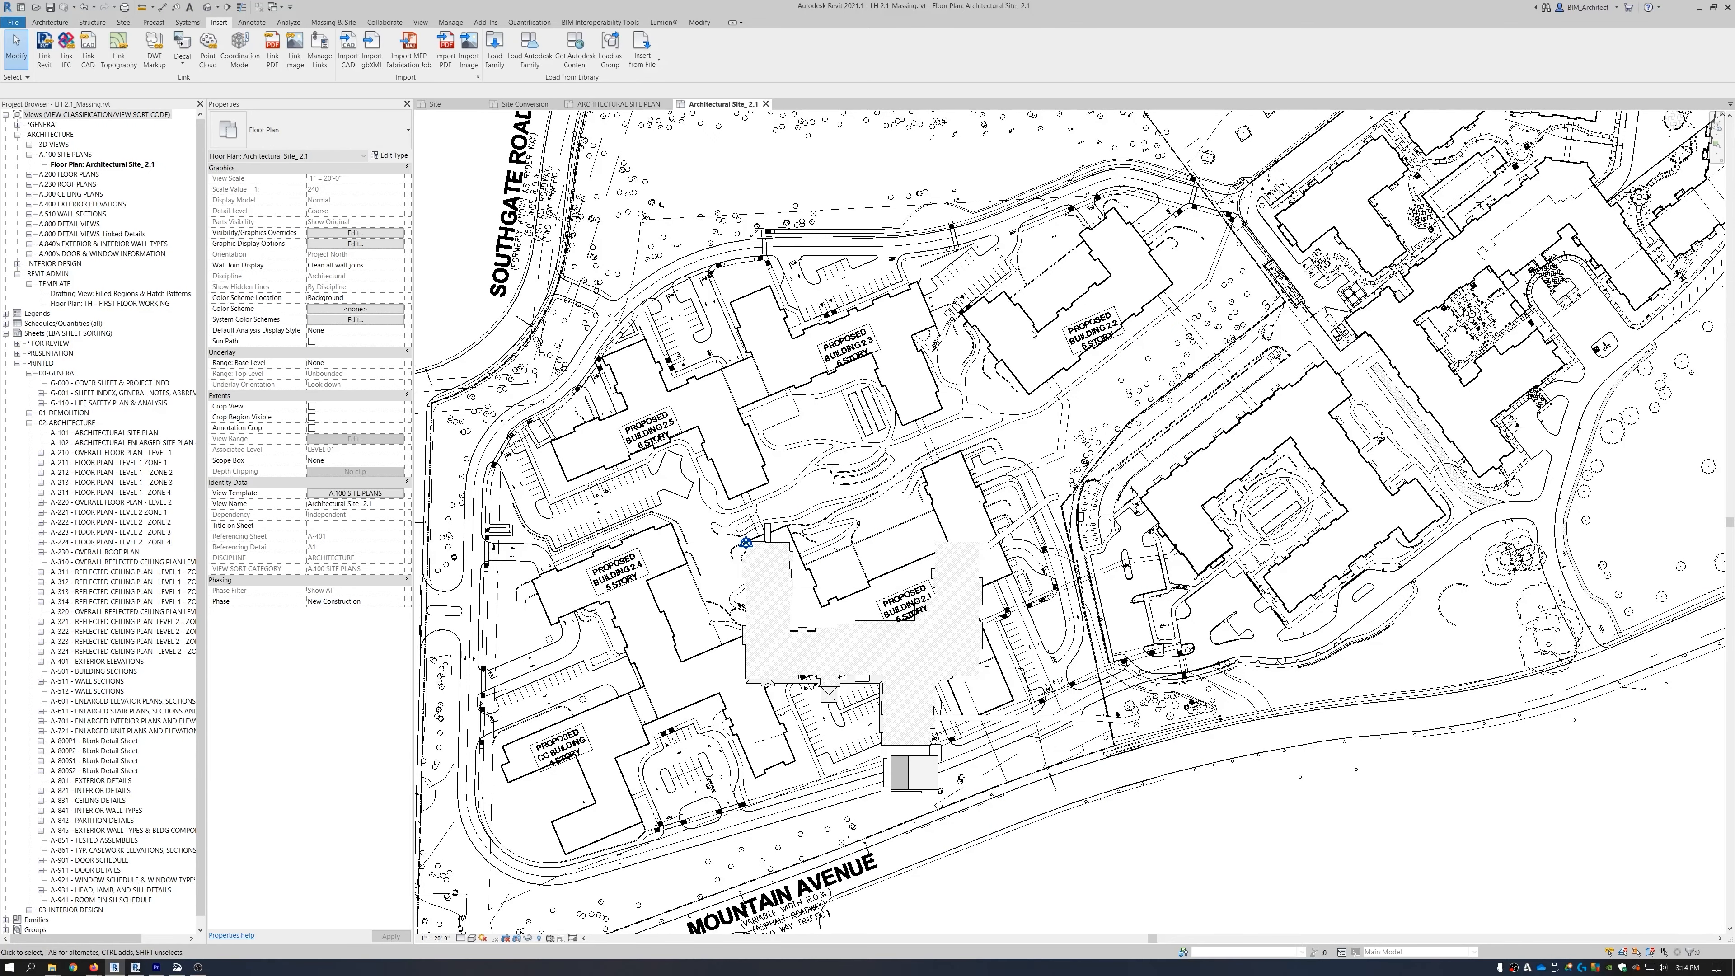
{"action": "key", "text": "d"}
{"action": "key", "text": "i"}
{"action": "key", "text": "Escape"}
{"action": "key", "text": "d"}
{"action": "key", "text": "l"}
{"action": "scroll", "coordinate": [1047, 442], "scroll_direction": "up", "scroll_amount": 1}
{"action": "scroll", "coordinate": [854, 597], "scroll_direction": "up", "scroll_amount": 4}
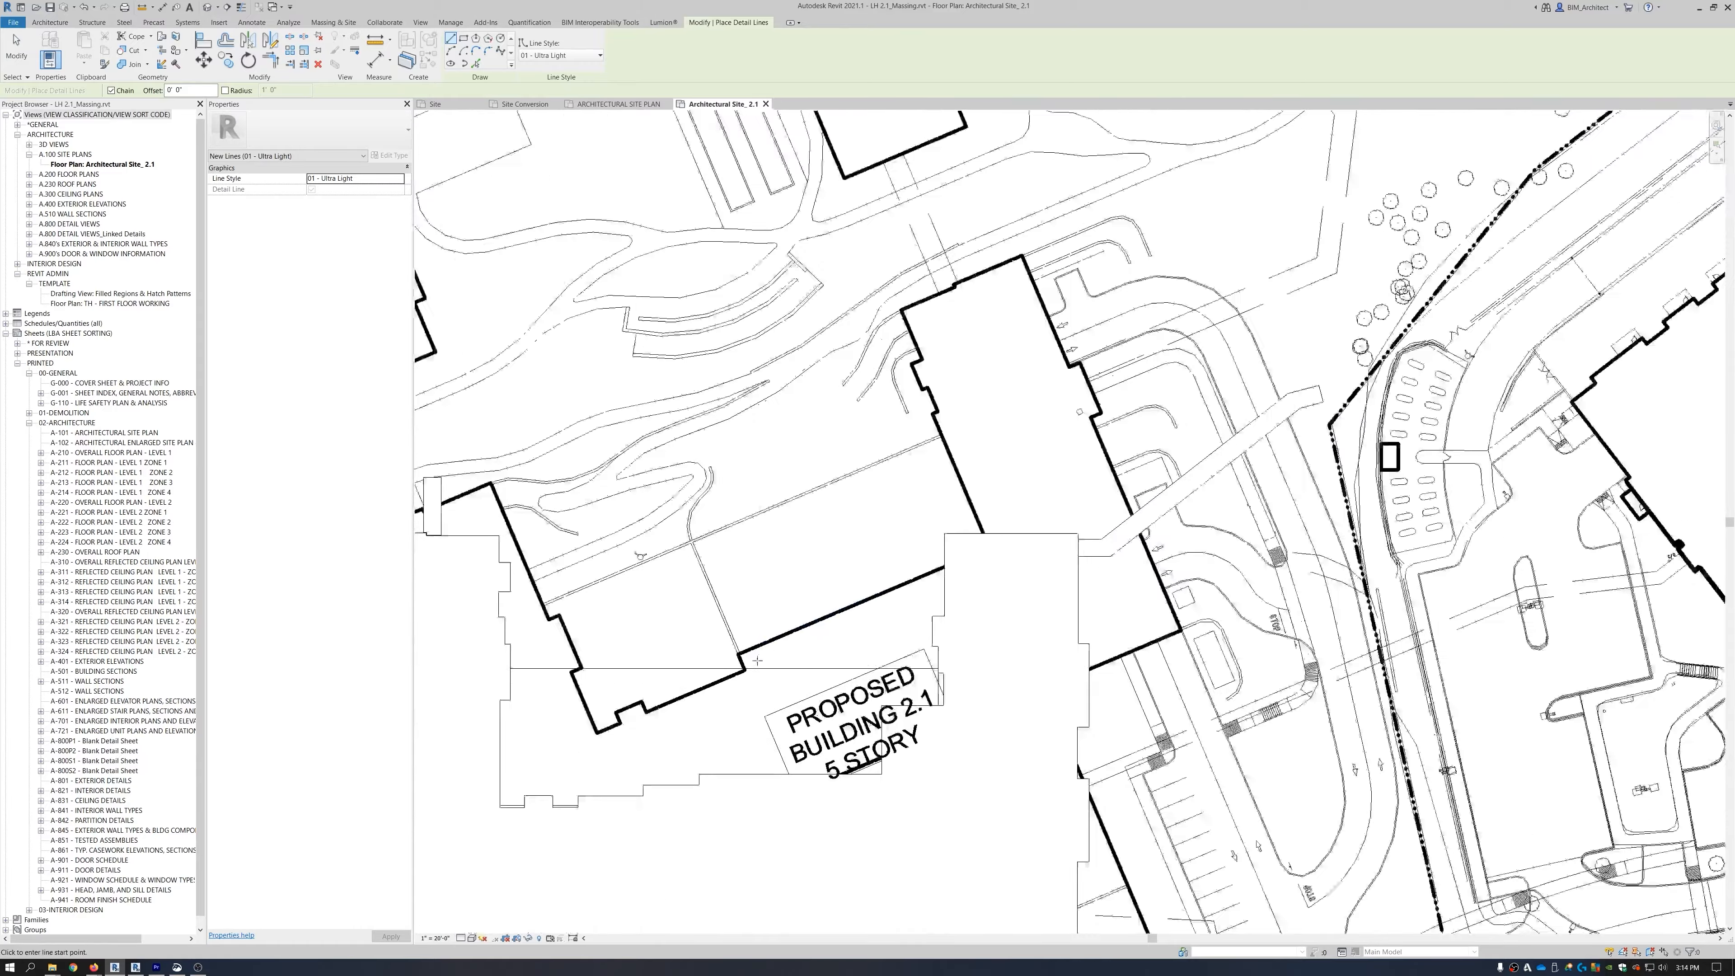
{"action": "left_click", "coordinate": [718, 648]}
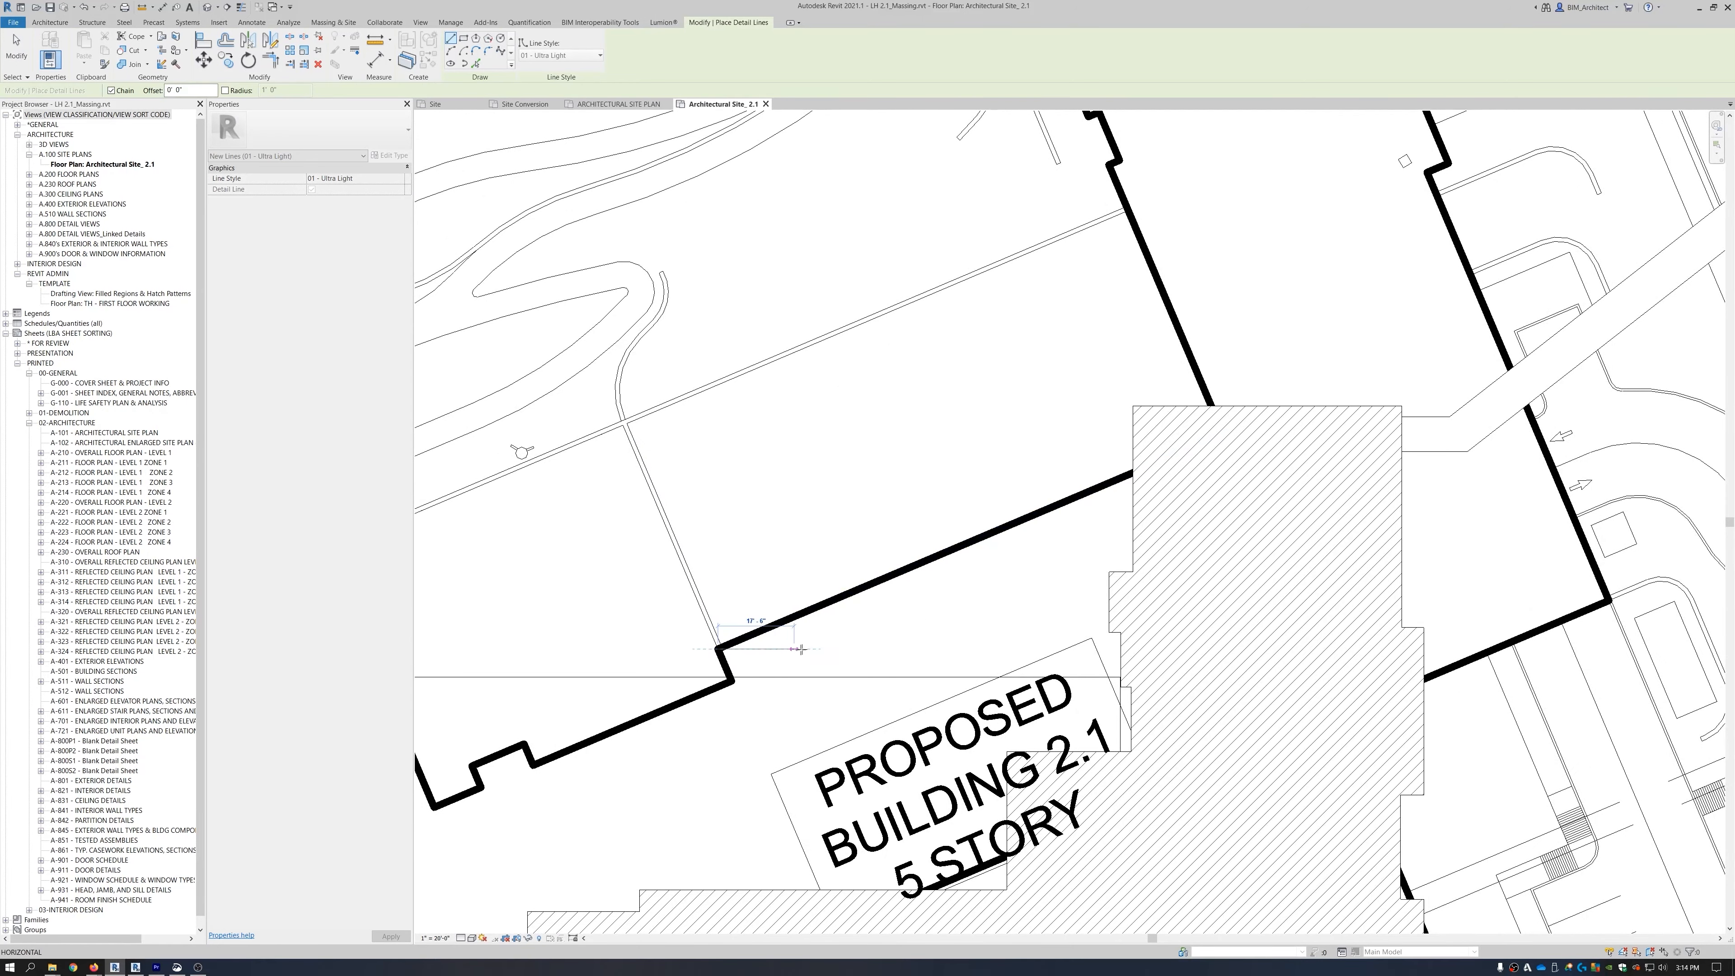
{"action": "left_click", "coordinate": [805, 647]}
{"action": "key", "text": "Escape"}
{"action": "key", "text": "Escape"}
{"action": "key", "text": "d"}
{"action": "key", "text": "i"}
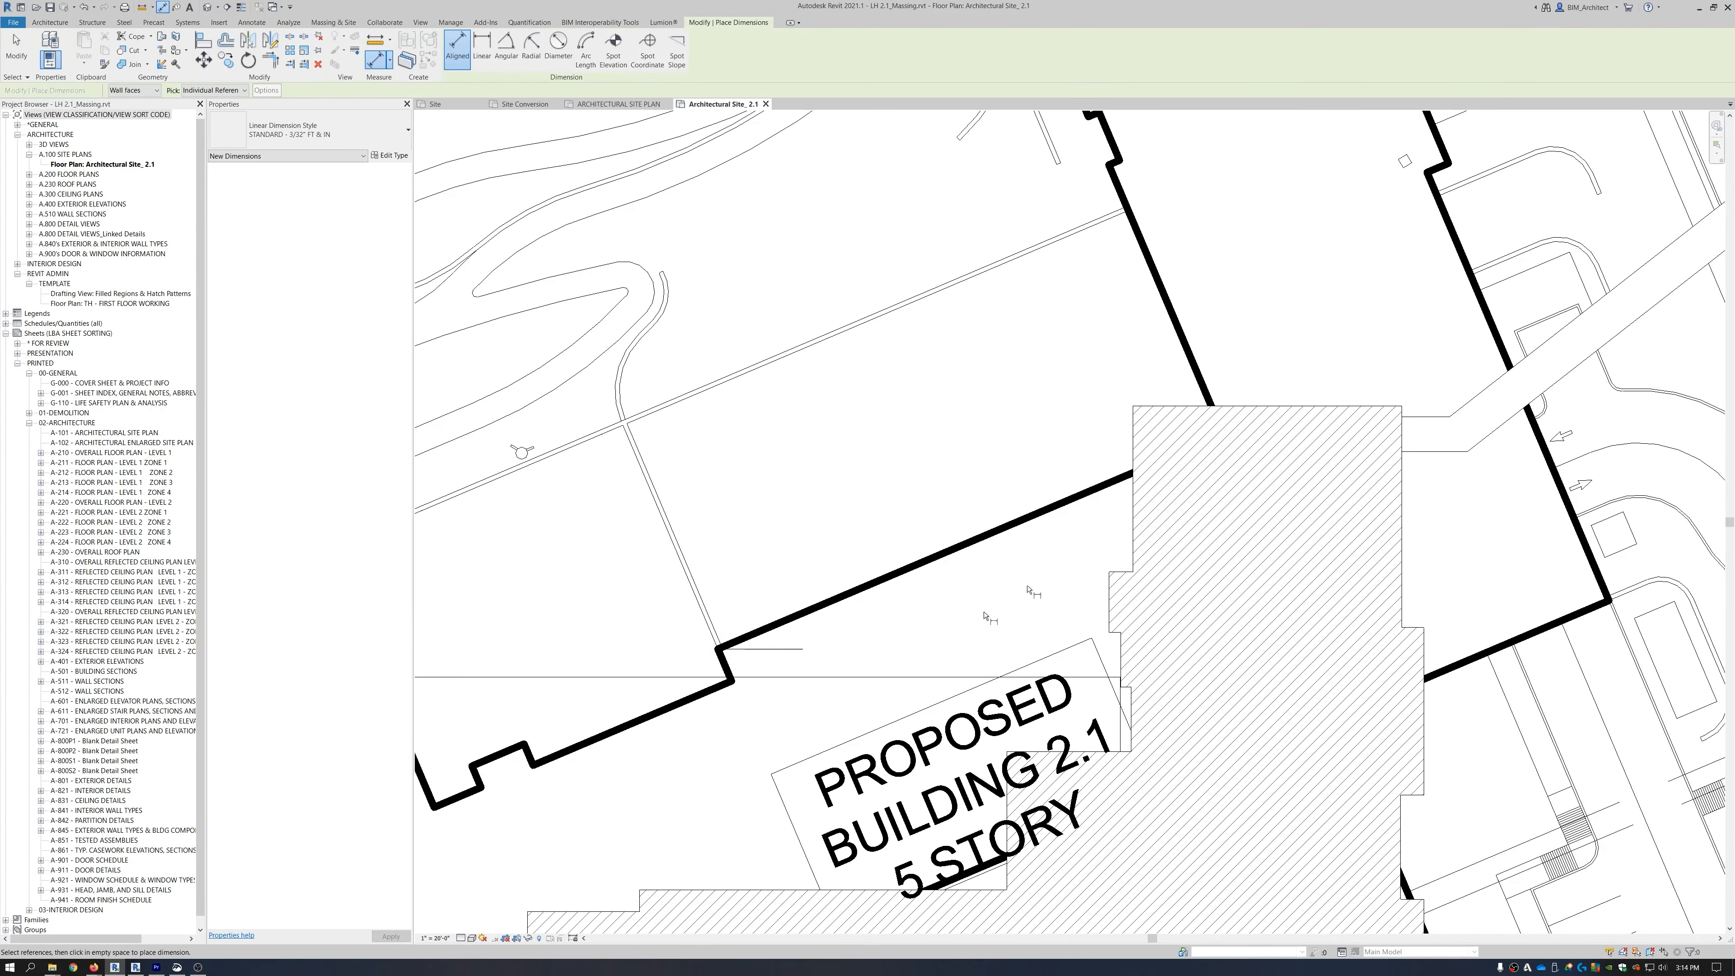
{"action": "left_click", "coordinate": [506, 53]}
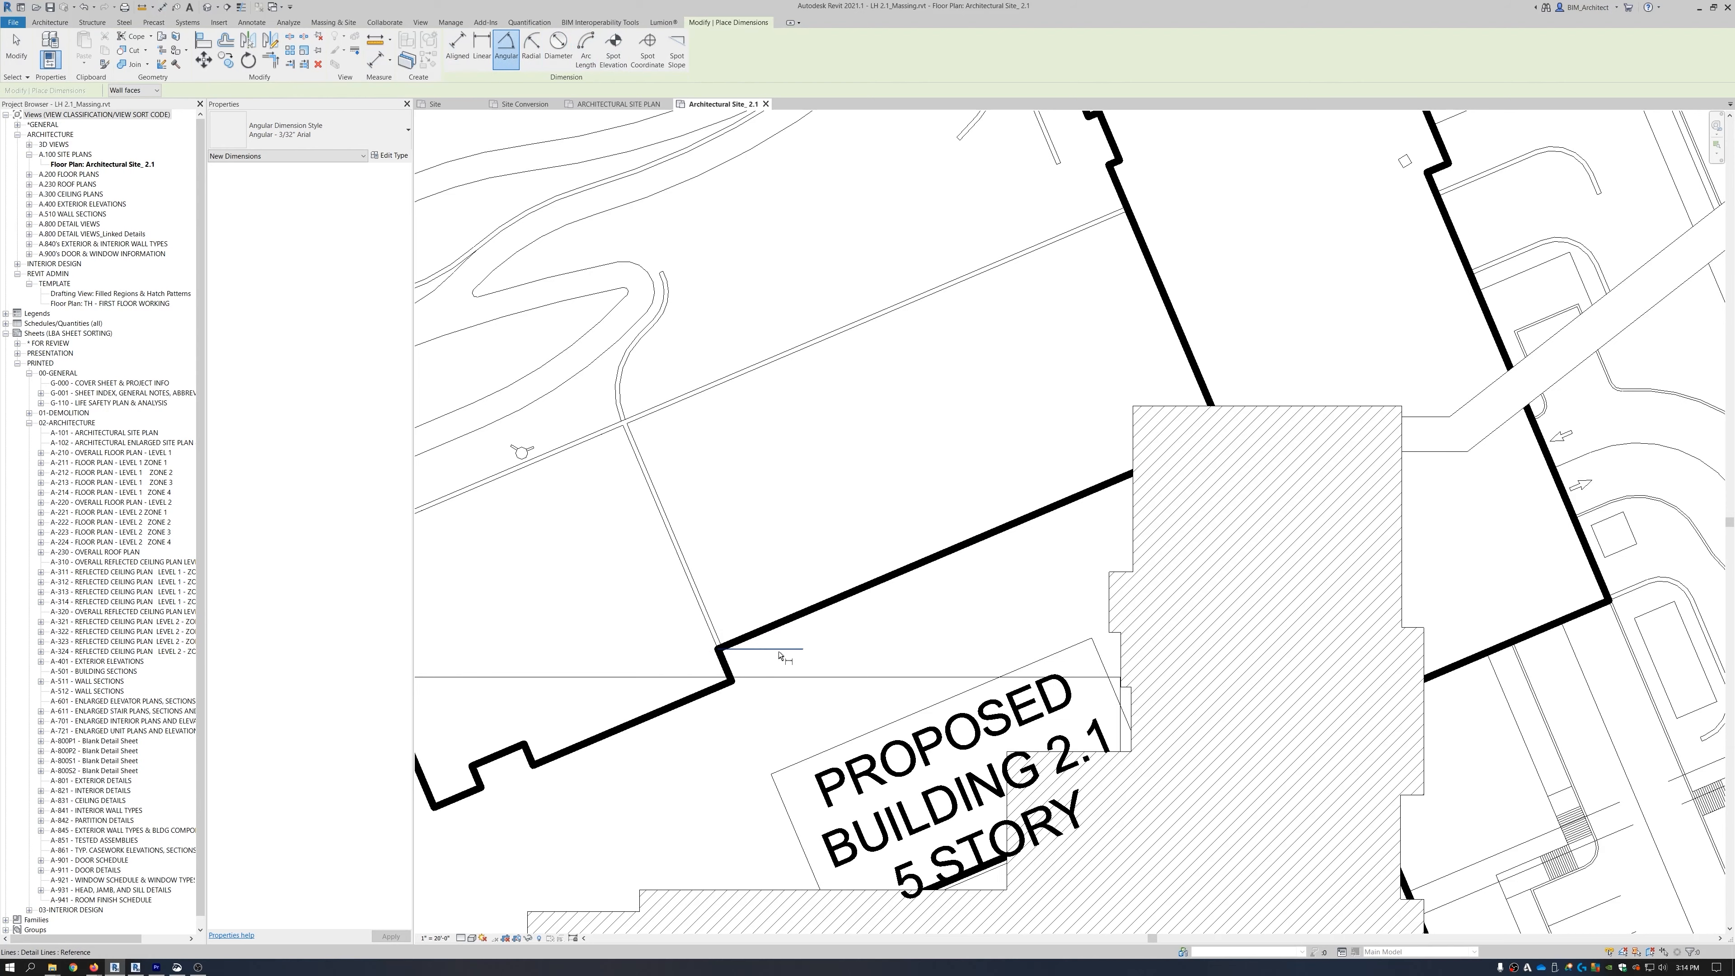
{"action": "left_click", "coordinate": [777, 623]}
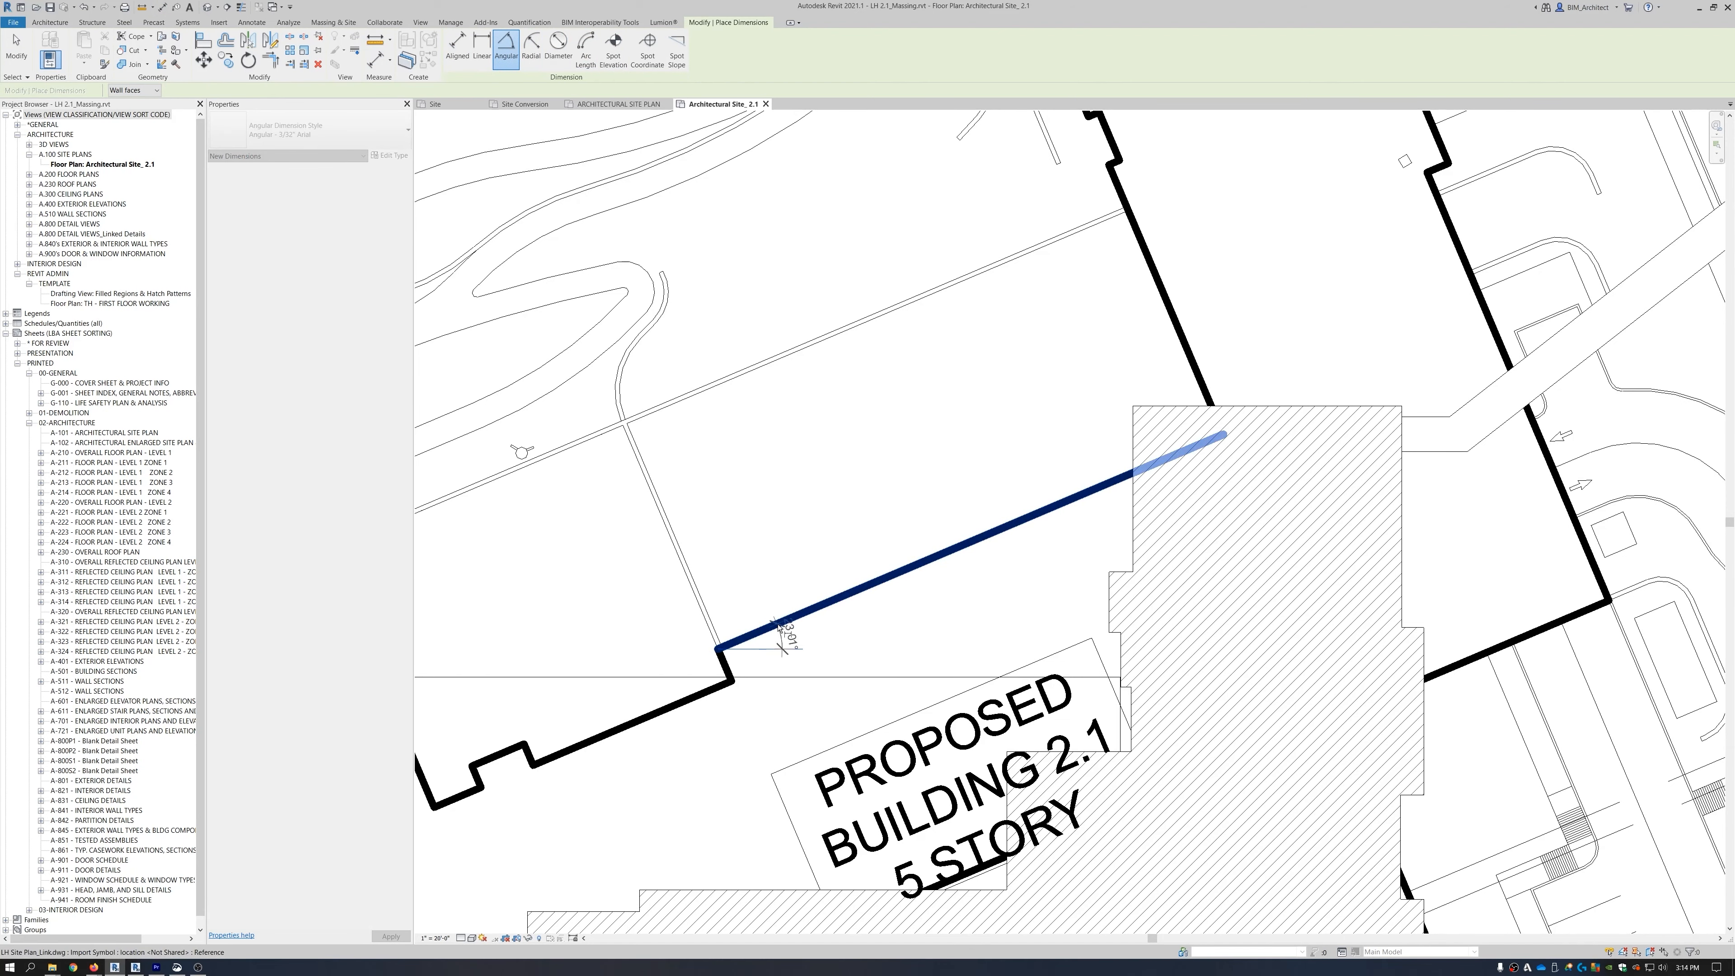
{"action": "left_click", "coordinate": [791, 647]}
{"action": "scroll", "coordinate": [820, 634], "scroll_direction": "up", "scroll_amount": 1}
{"action": "left_click", "coordinate": [823, 634]}
{"action": "scroll", "coordinate": [823, 634], "scroll_direction": "up", "scroll_amount": 1}
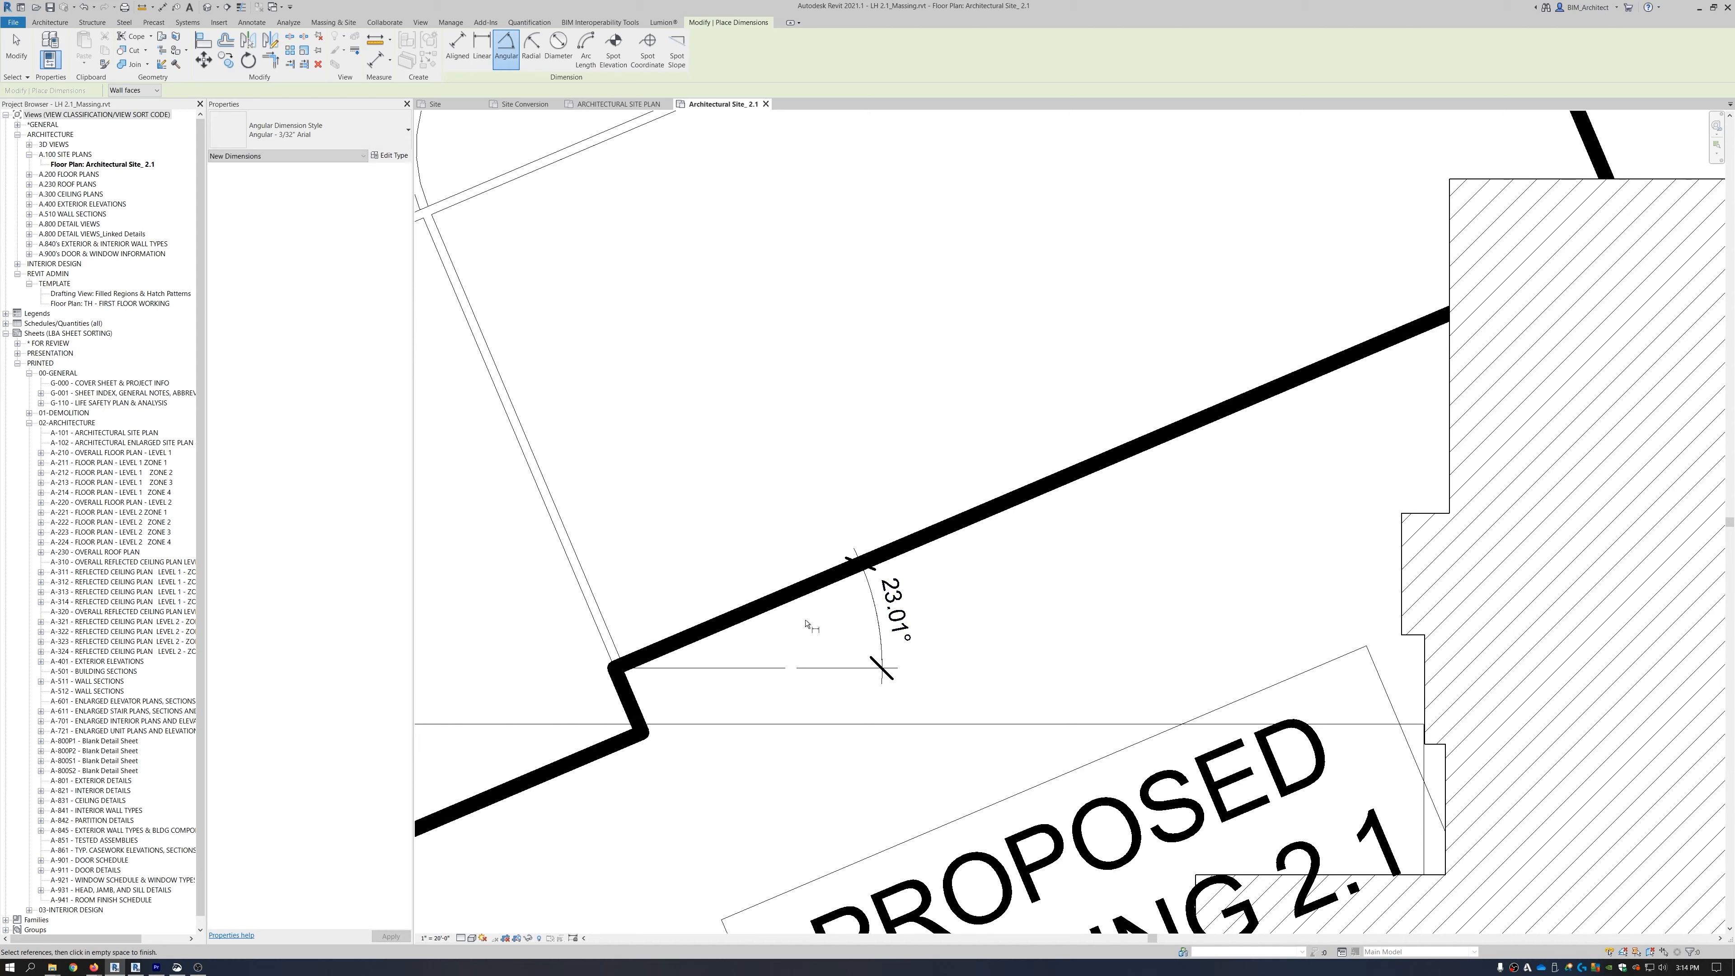
{"action": "key", "text": "Escape"}
{"action": "key", "text": "Escape"}
{"action": "scroll", "coordinate": [799, 673], "scroll_direction": "up", "scroll_amount": 1}
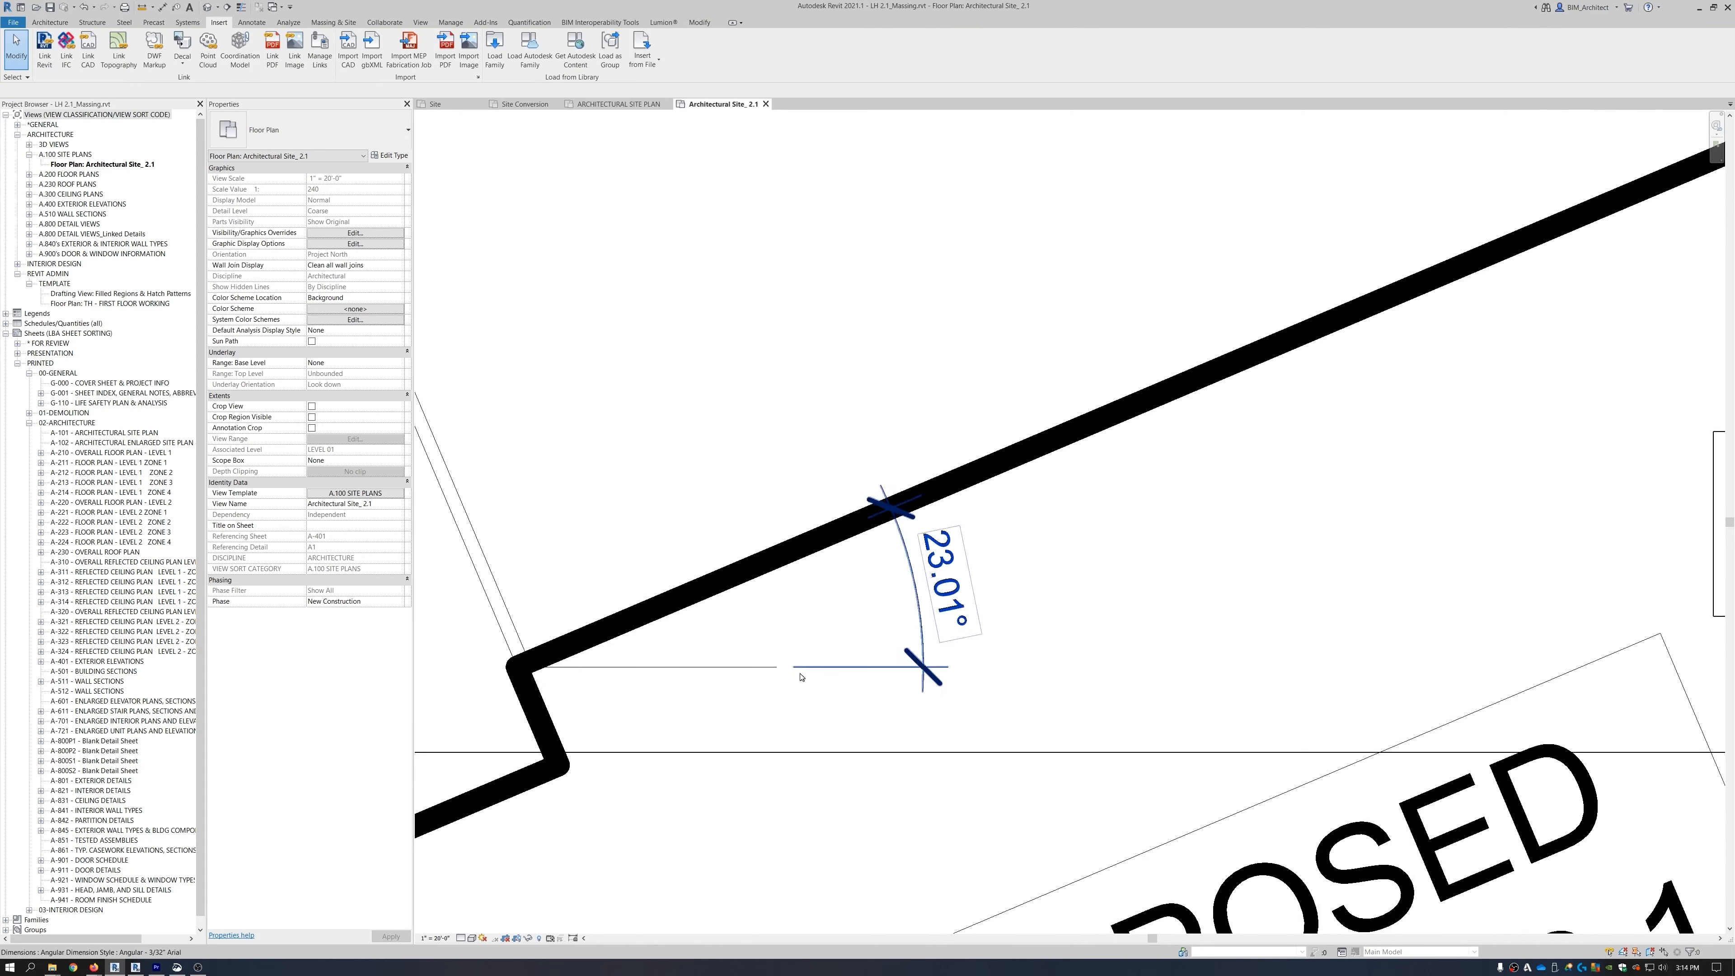
{"action": "left_click", "coordinate": [755, 668]}
{"action": "key", "text": "Delete"}
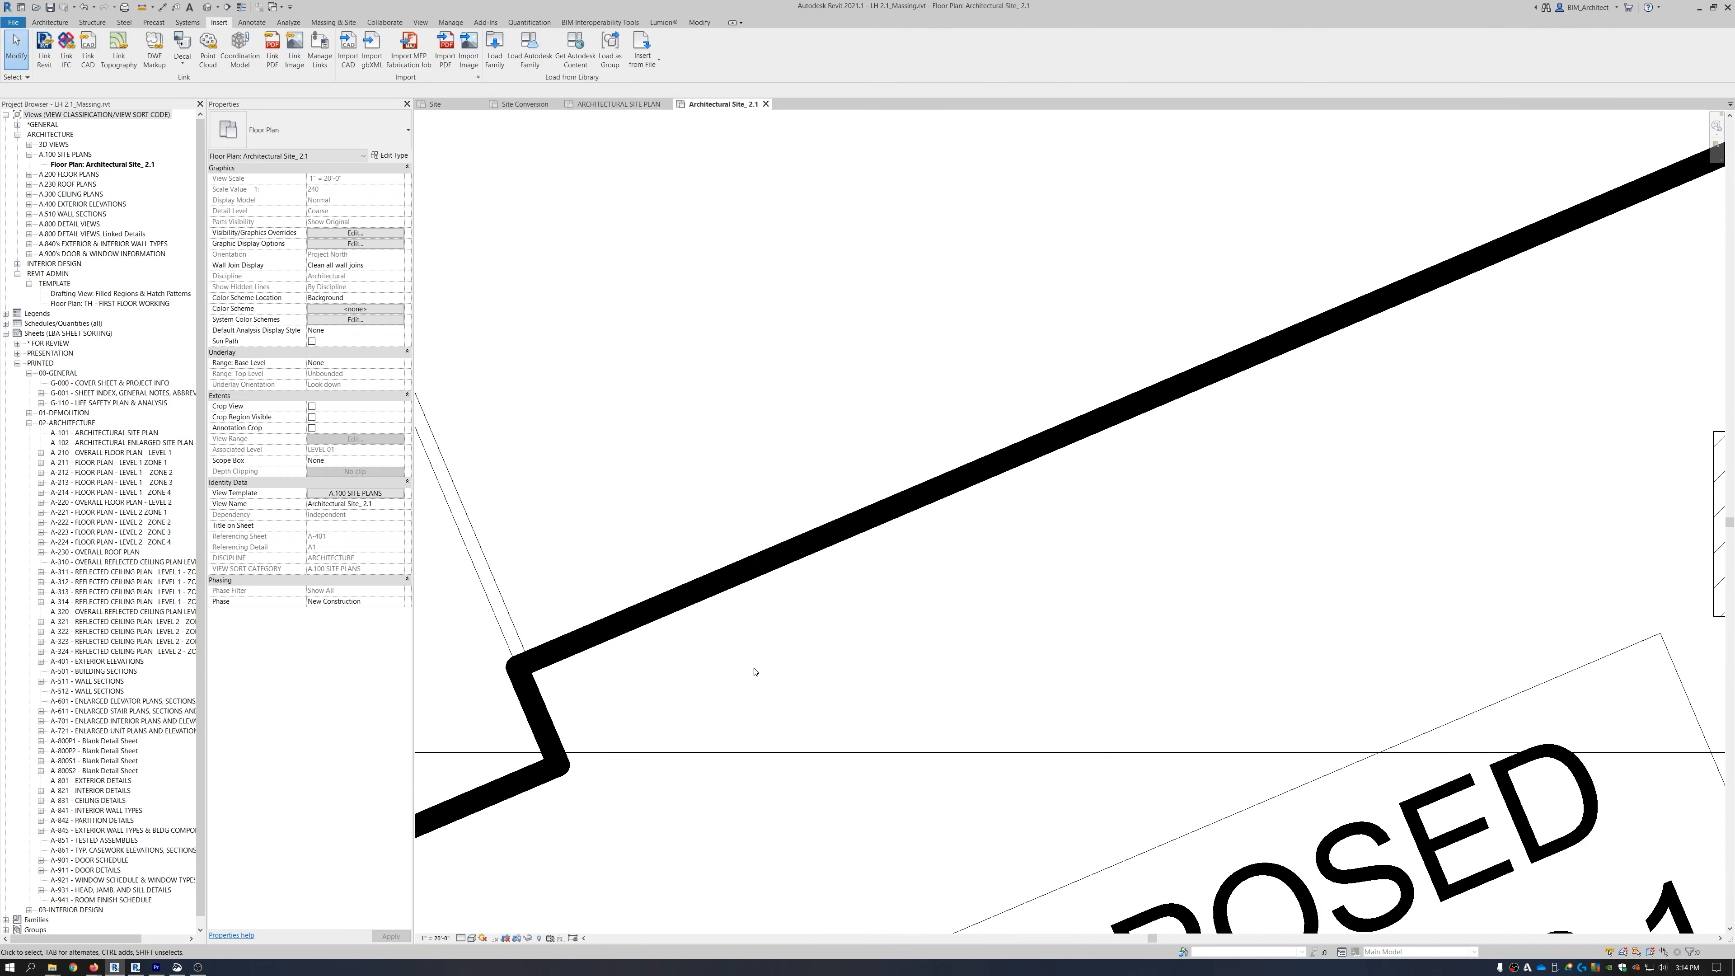
{"action": "scroll", "coordinate": [869, 599], "scroll_direction": "down", "scroll_amount": 8}
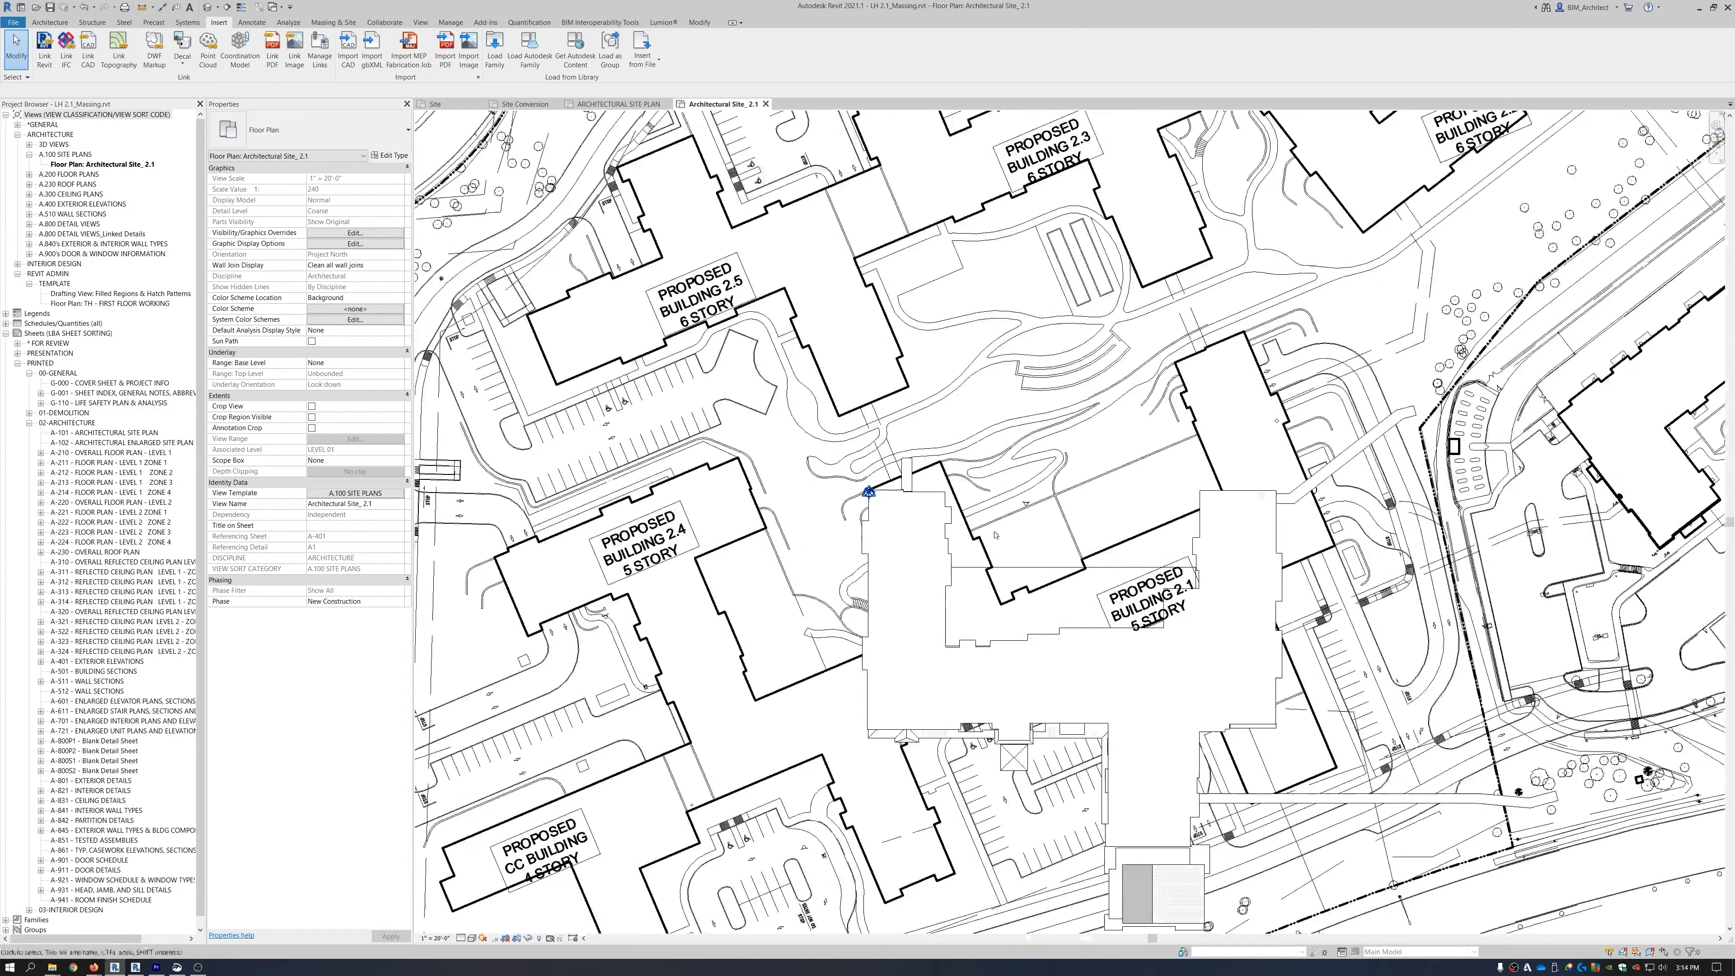
Rotate the linked site-plan DWG 23.02° about the massing corner to square the buildings.
{"action": "left_click", "coordinate": [1026, 462]}
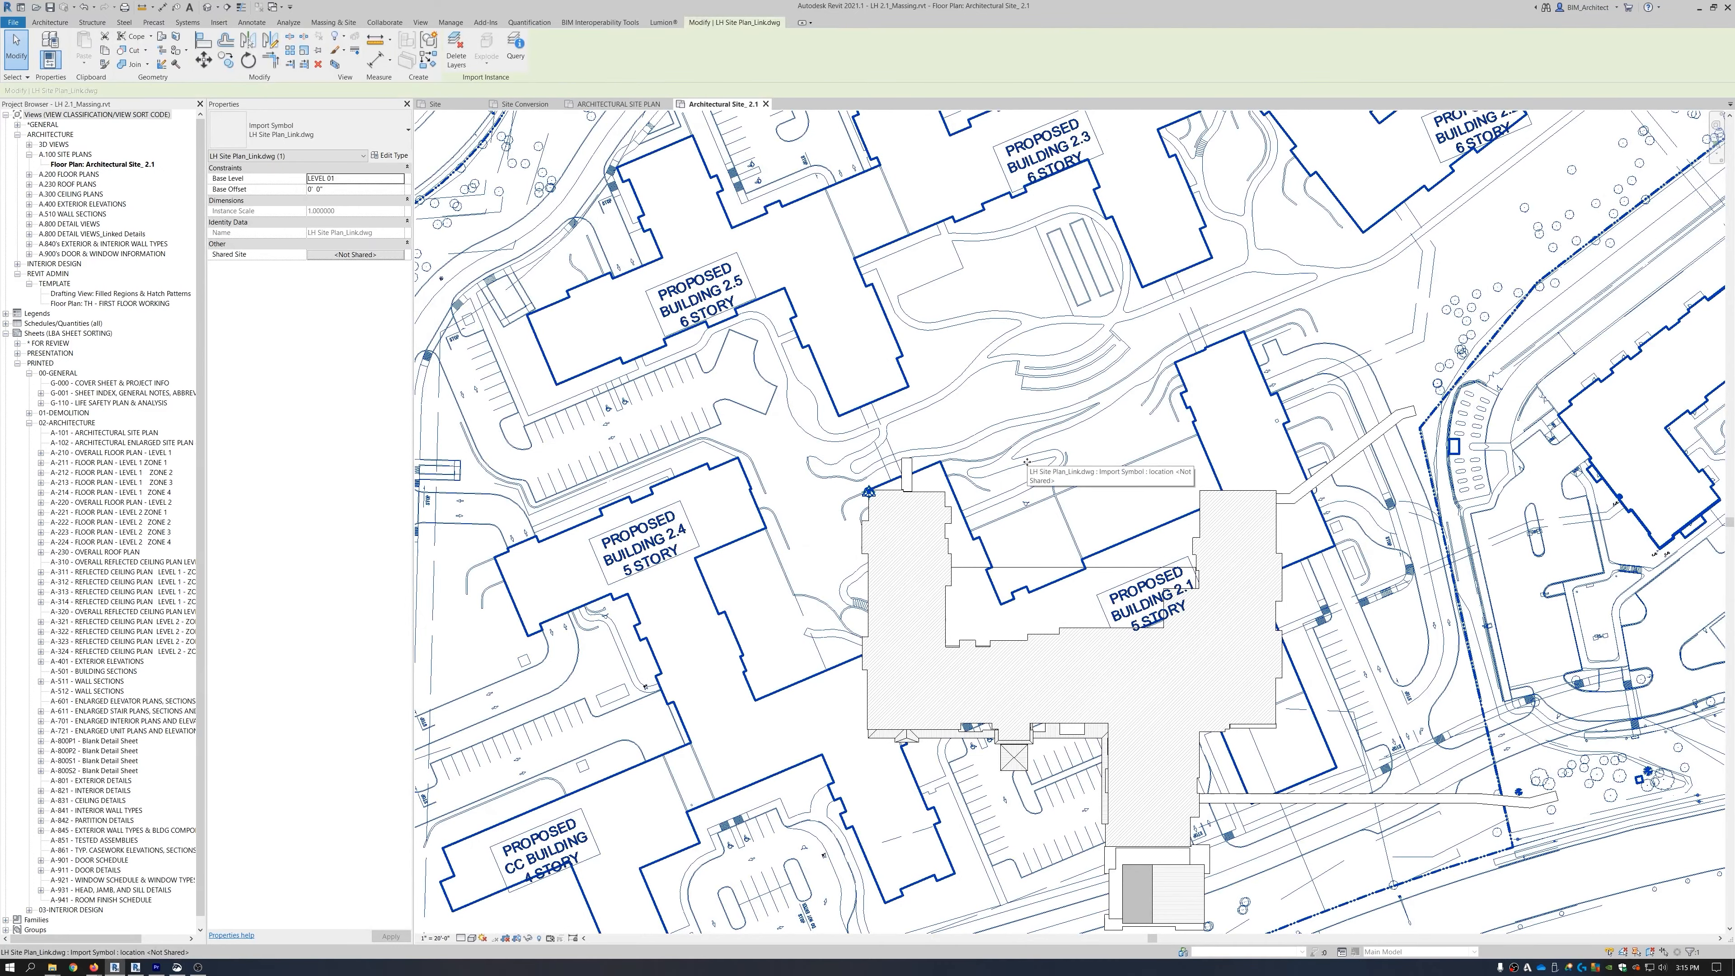
{"action": "key", "text": "r"}
{"action": "key", "text": "o"}
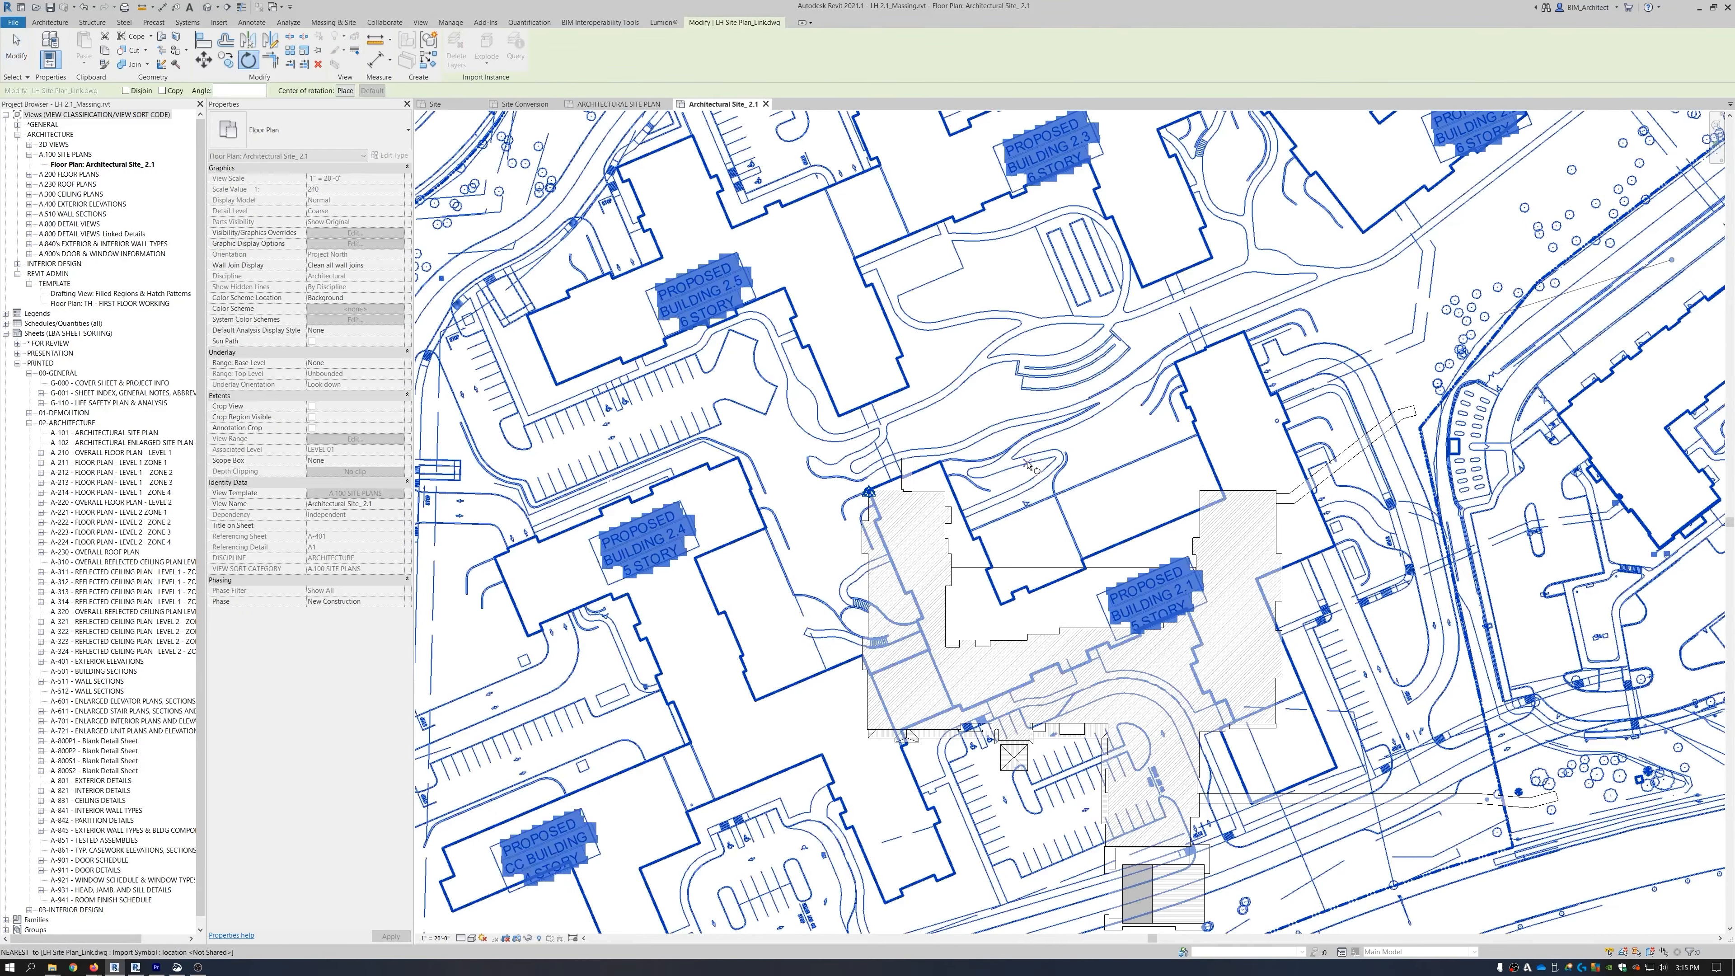
{"action": "scroll", "coordinate": [883, 468], "scroll_direction": "up", "scroll_amount": 3}
{"action": "scroll", "coordinate": [862, 499], "scroll_direction": "up", "scroll_amount": 10}
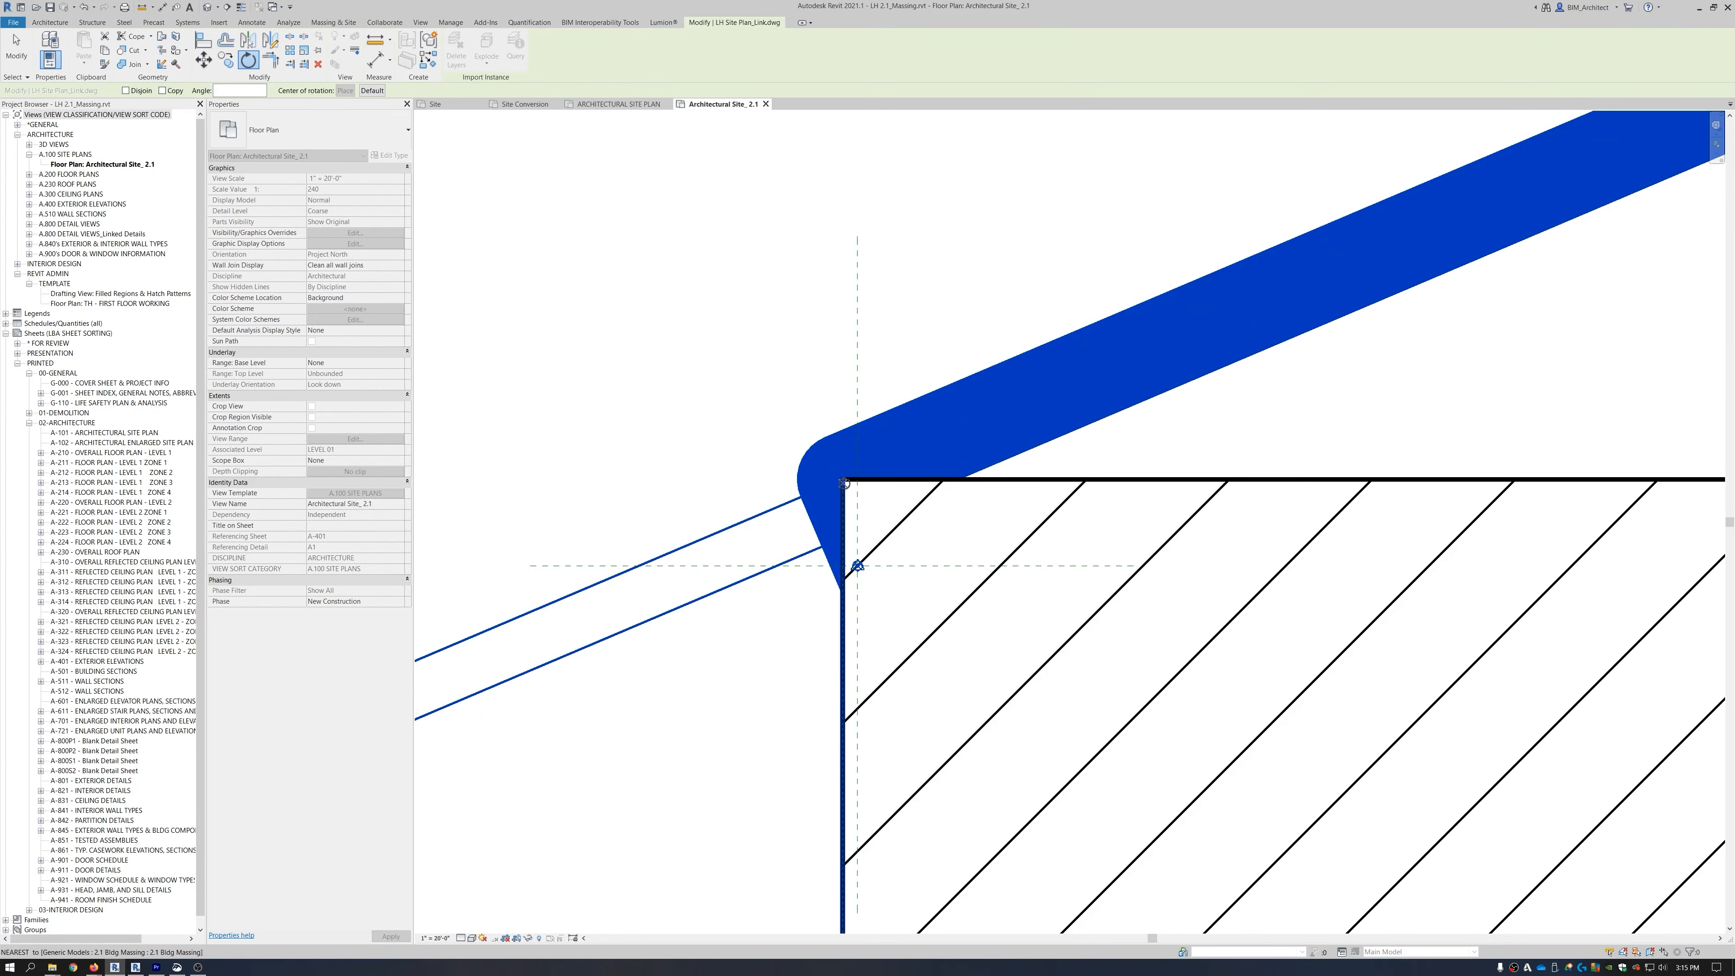
{"action": "left_click", "coordinate": [1197, 333]}
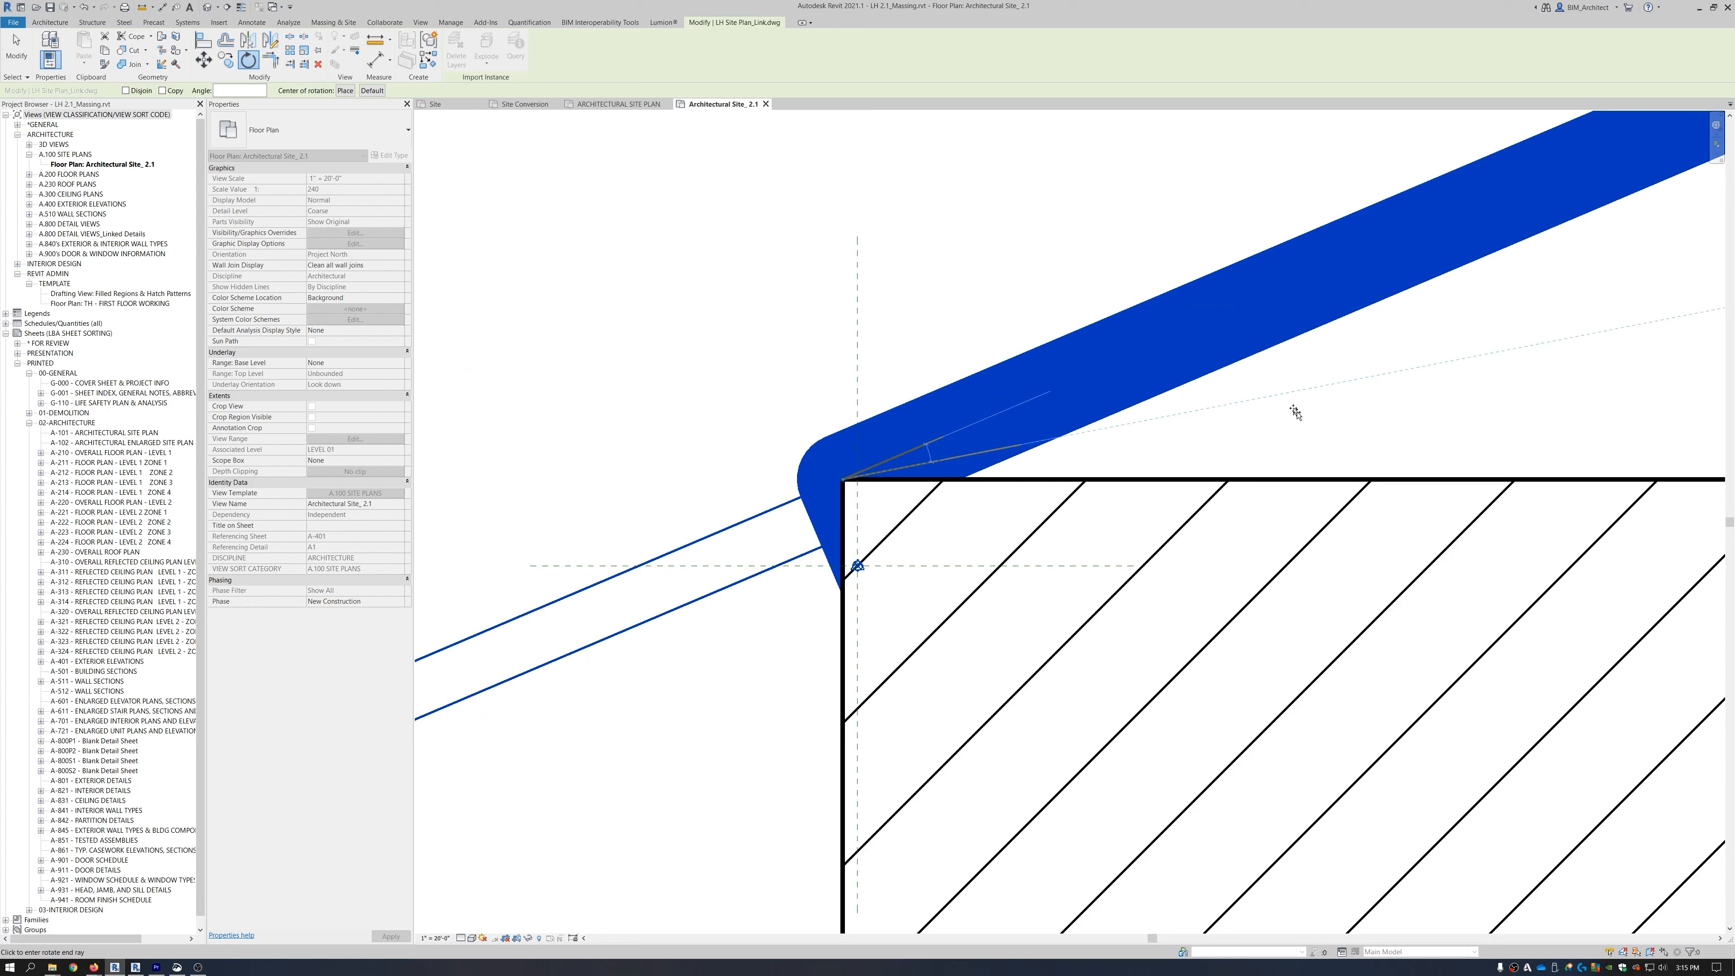
{"action": "type", "text": "23.02"}
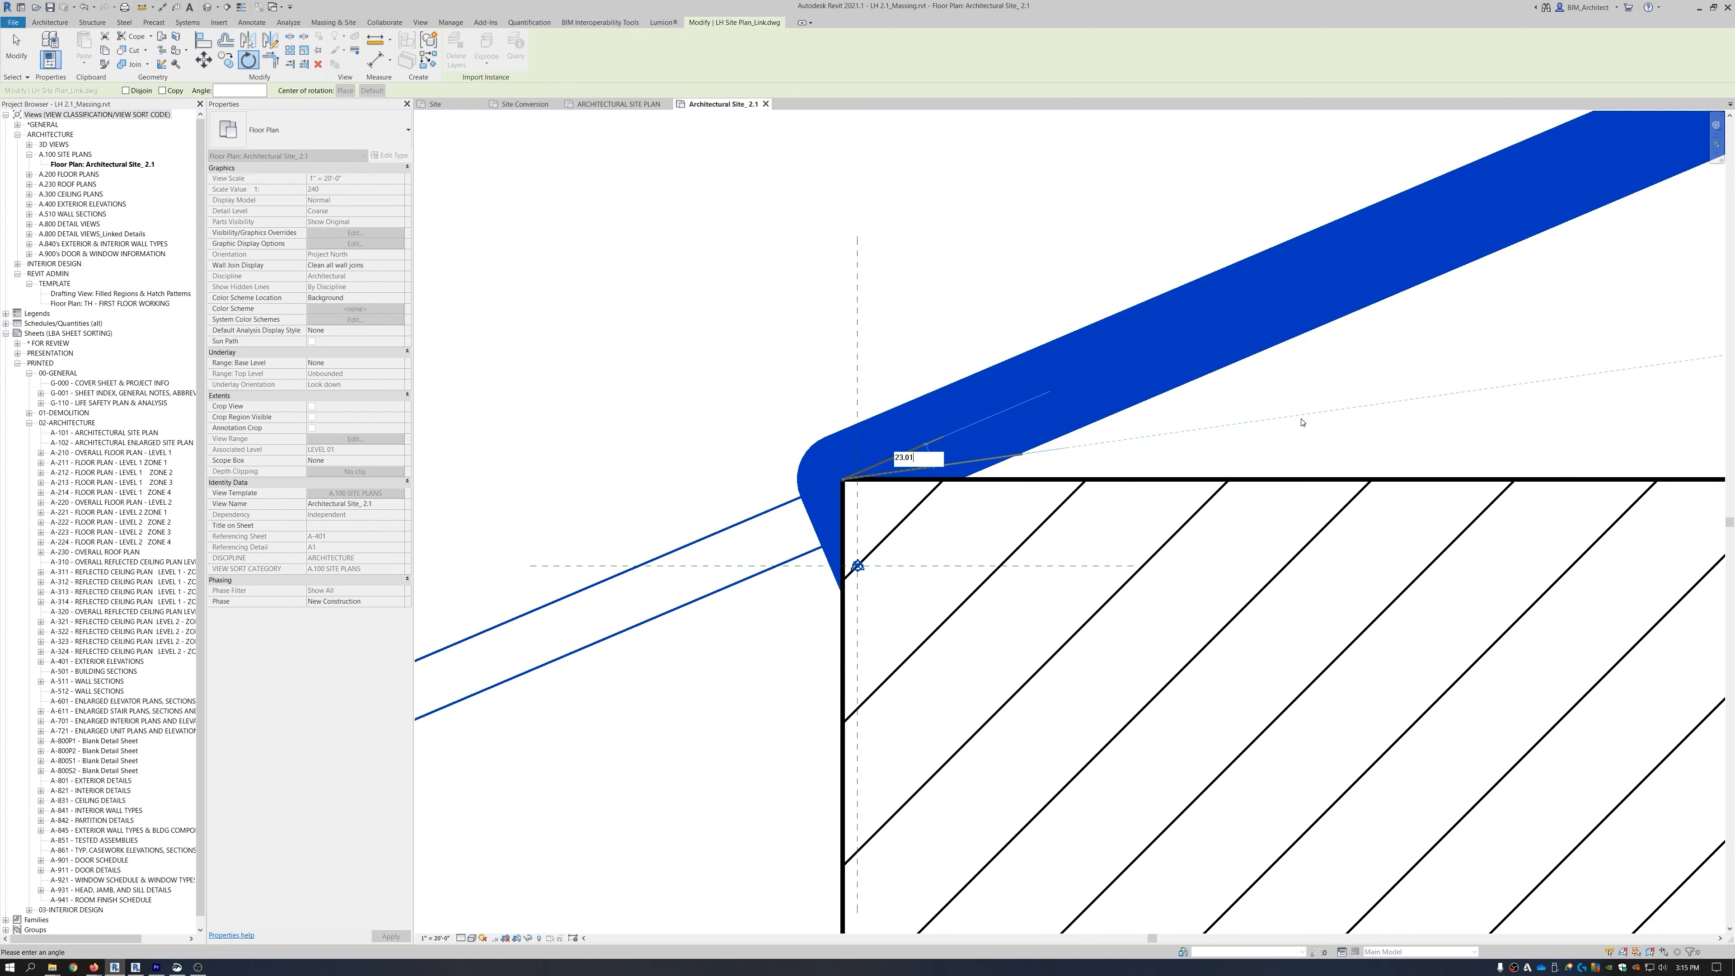
{"action": "key", "text": "Return"}
{"action": "scroll", "coordinate": [994, 293], "scroll_direction": "down", "scroll_amount": 8}
{"action": "scroll", "coordinate": [978, 424], "scroll_direction": "down", "scroll_amount": 10}
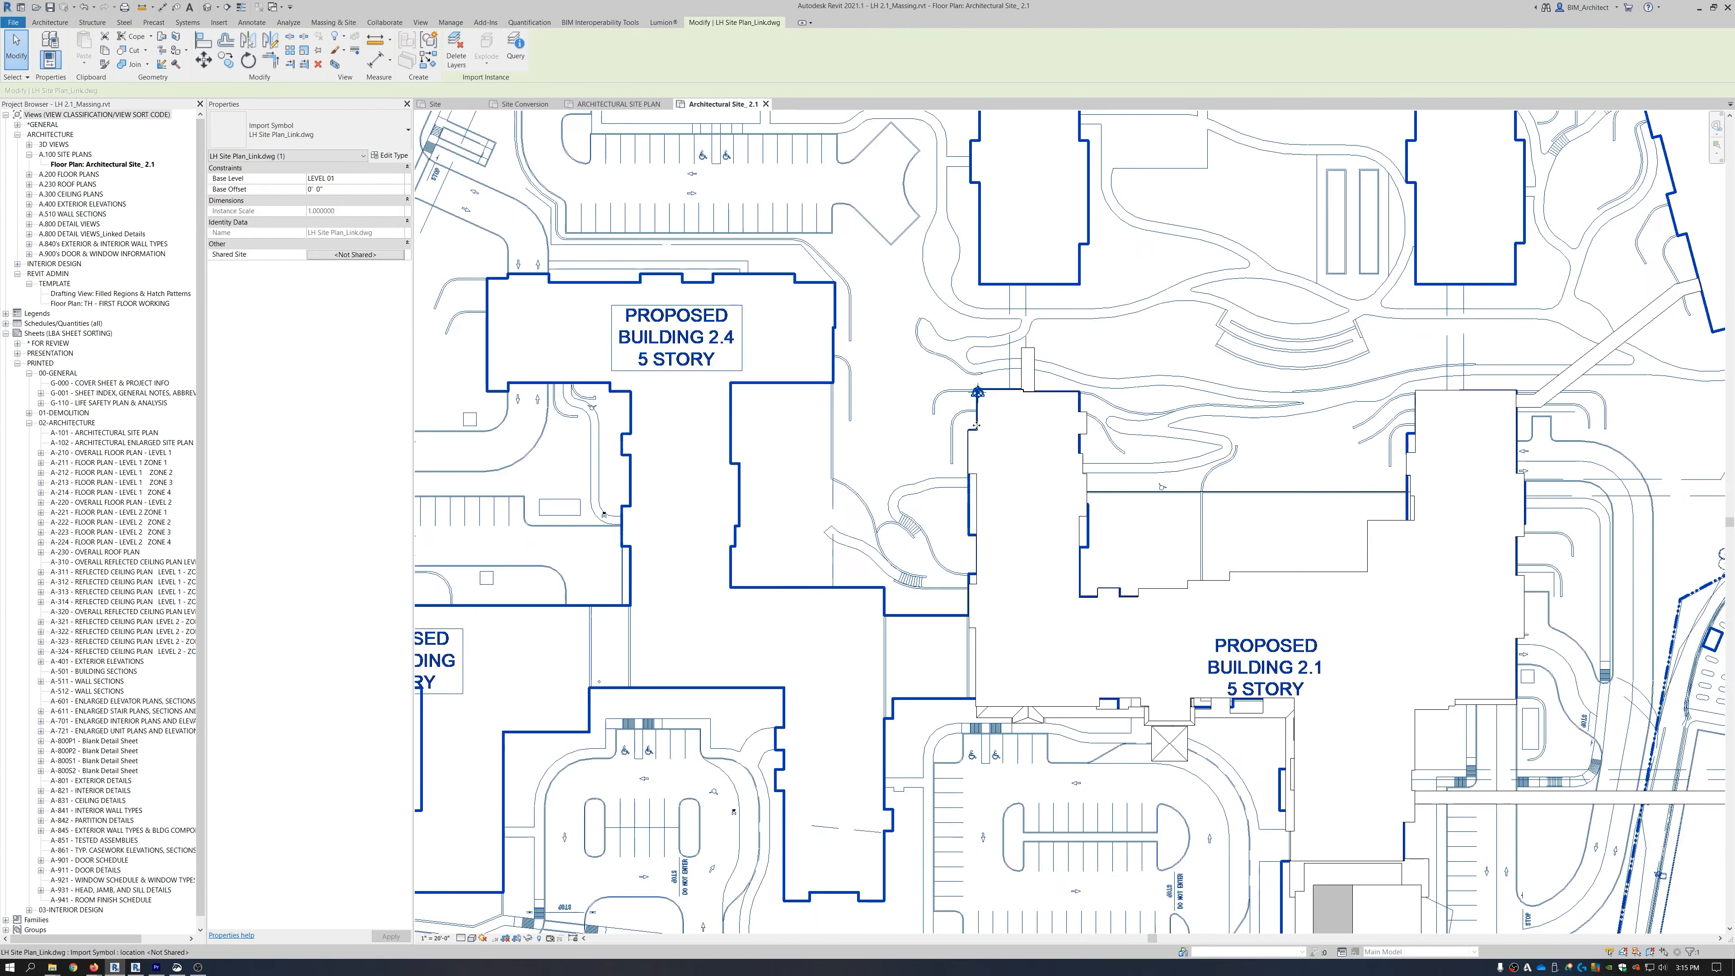
Deselect the DWG and set the view's template to <None>.
{"action": "key", "text": "Escape"}
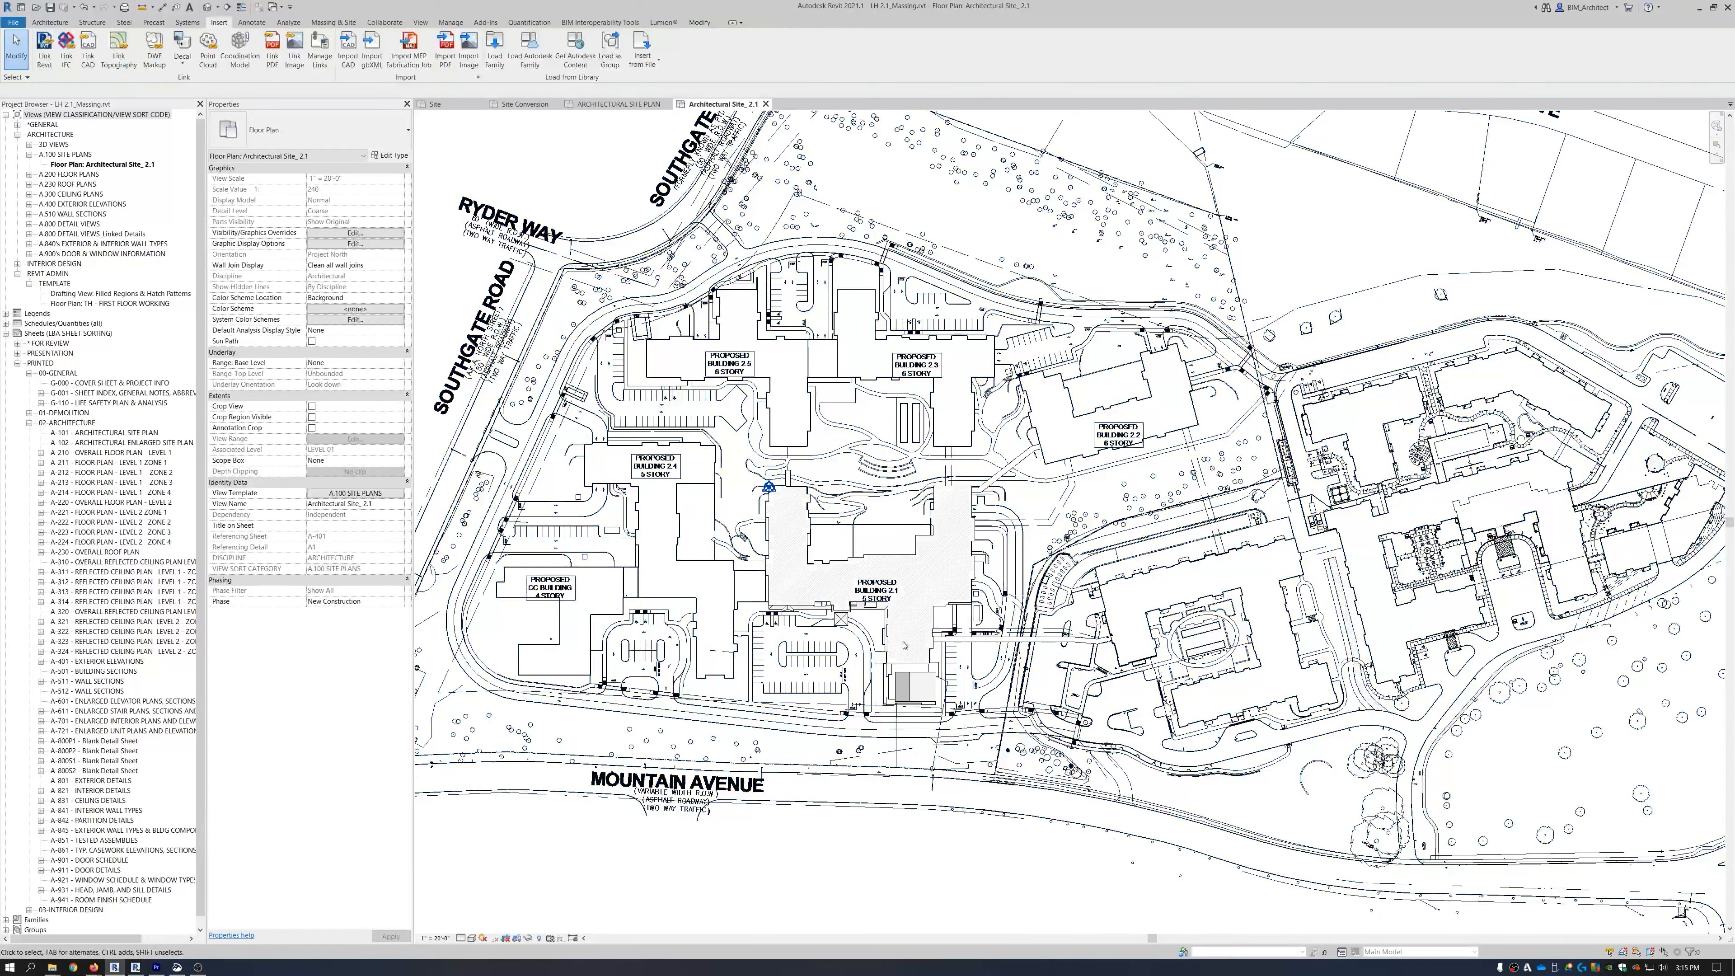
{"action": "scroll", "coordinate": [871, 589], "scroll_direction": "down", "scroll_amount": 4}
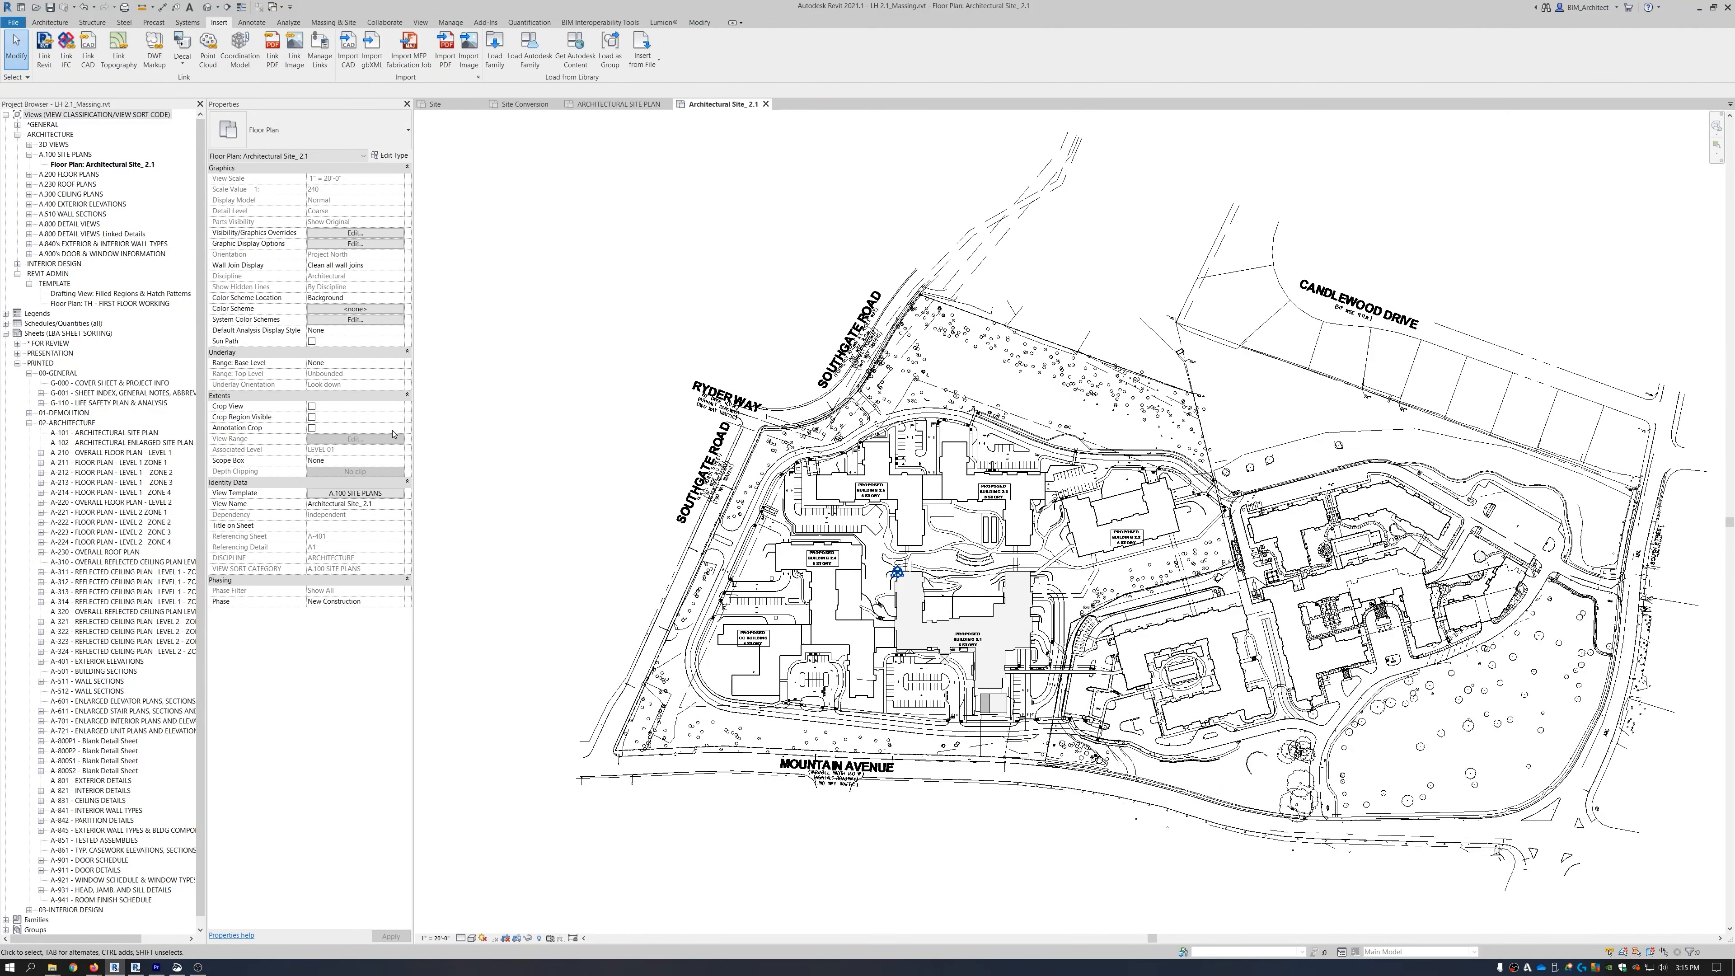
{"action": "left_click", "coordinate": [372, 493]}
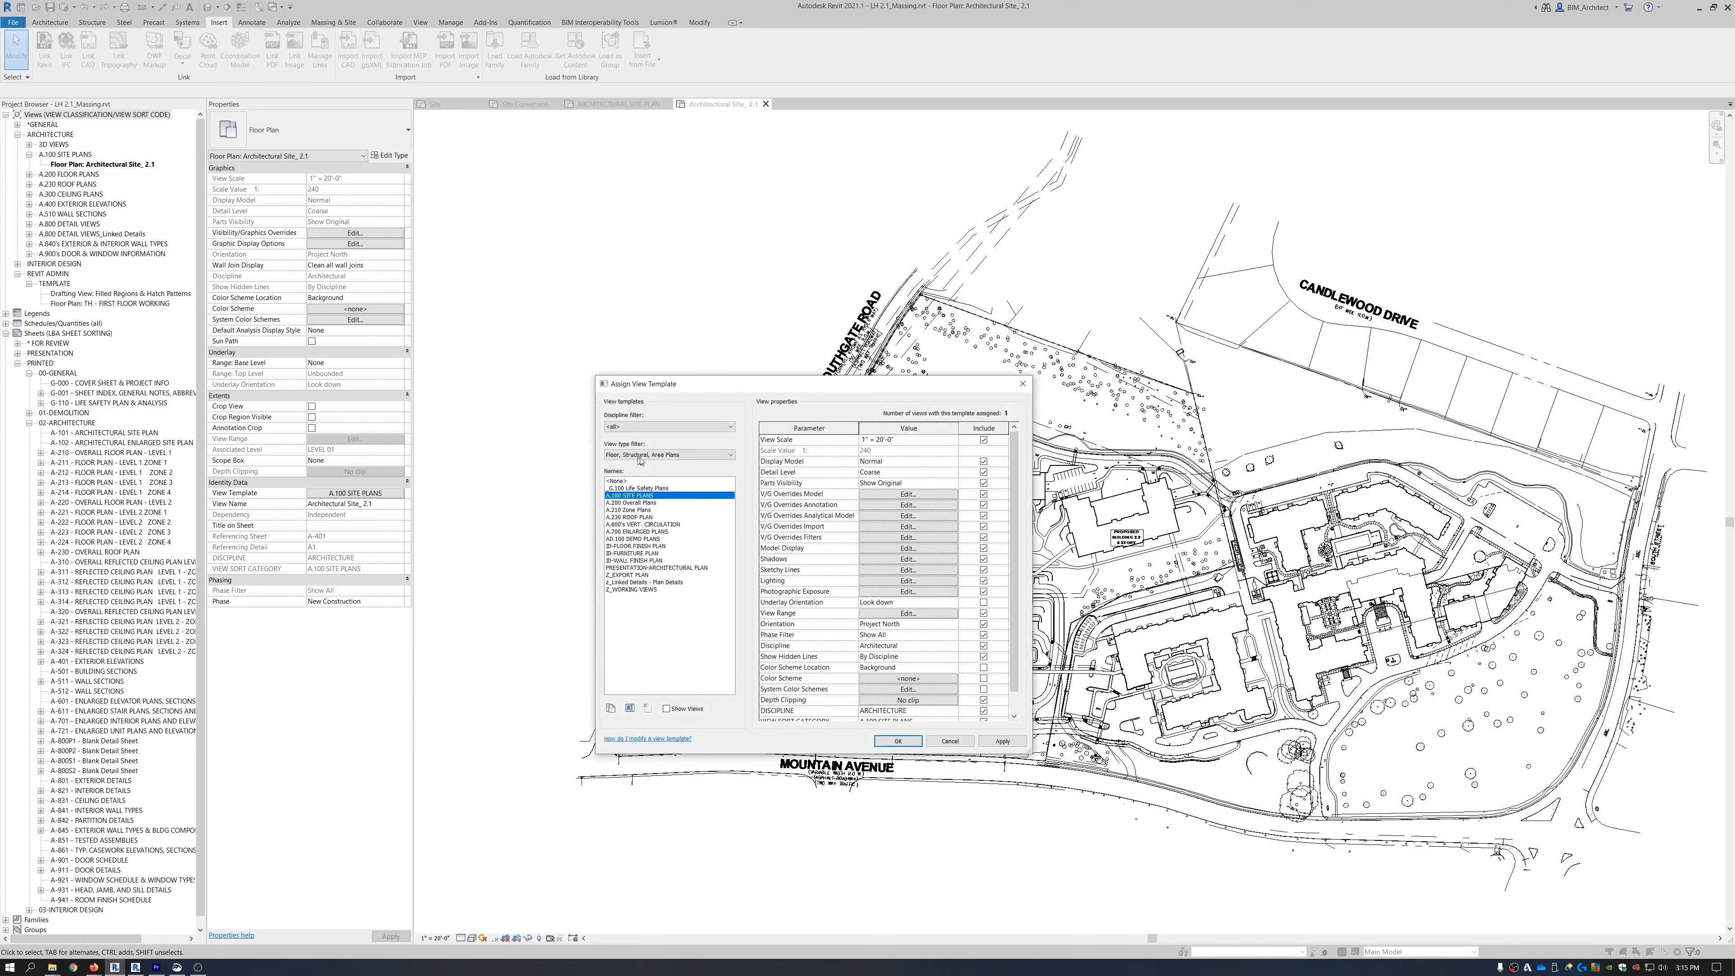
{"action": "left_click", "coordinate": [616, 481]}
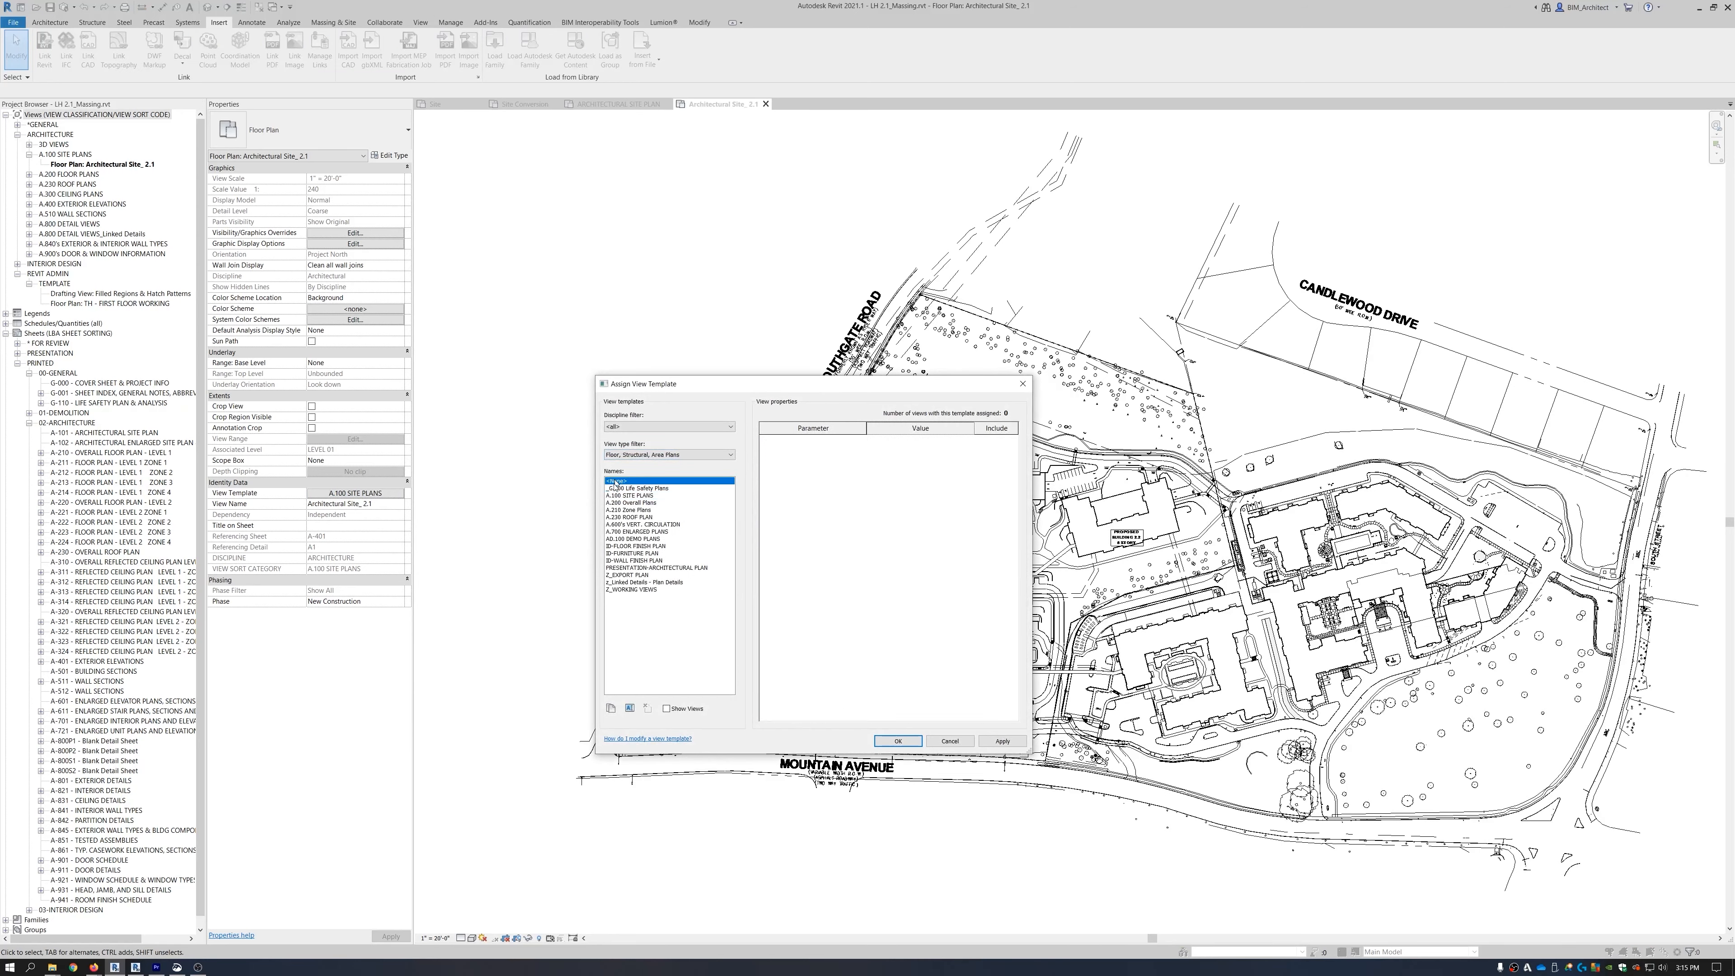
{"action": "left_click", "coordinate": [899, 741]}
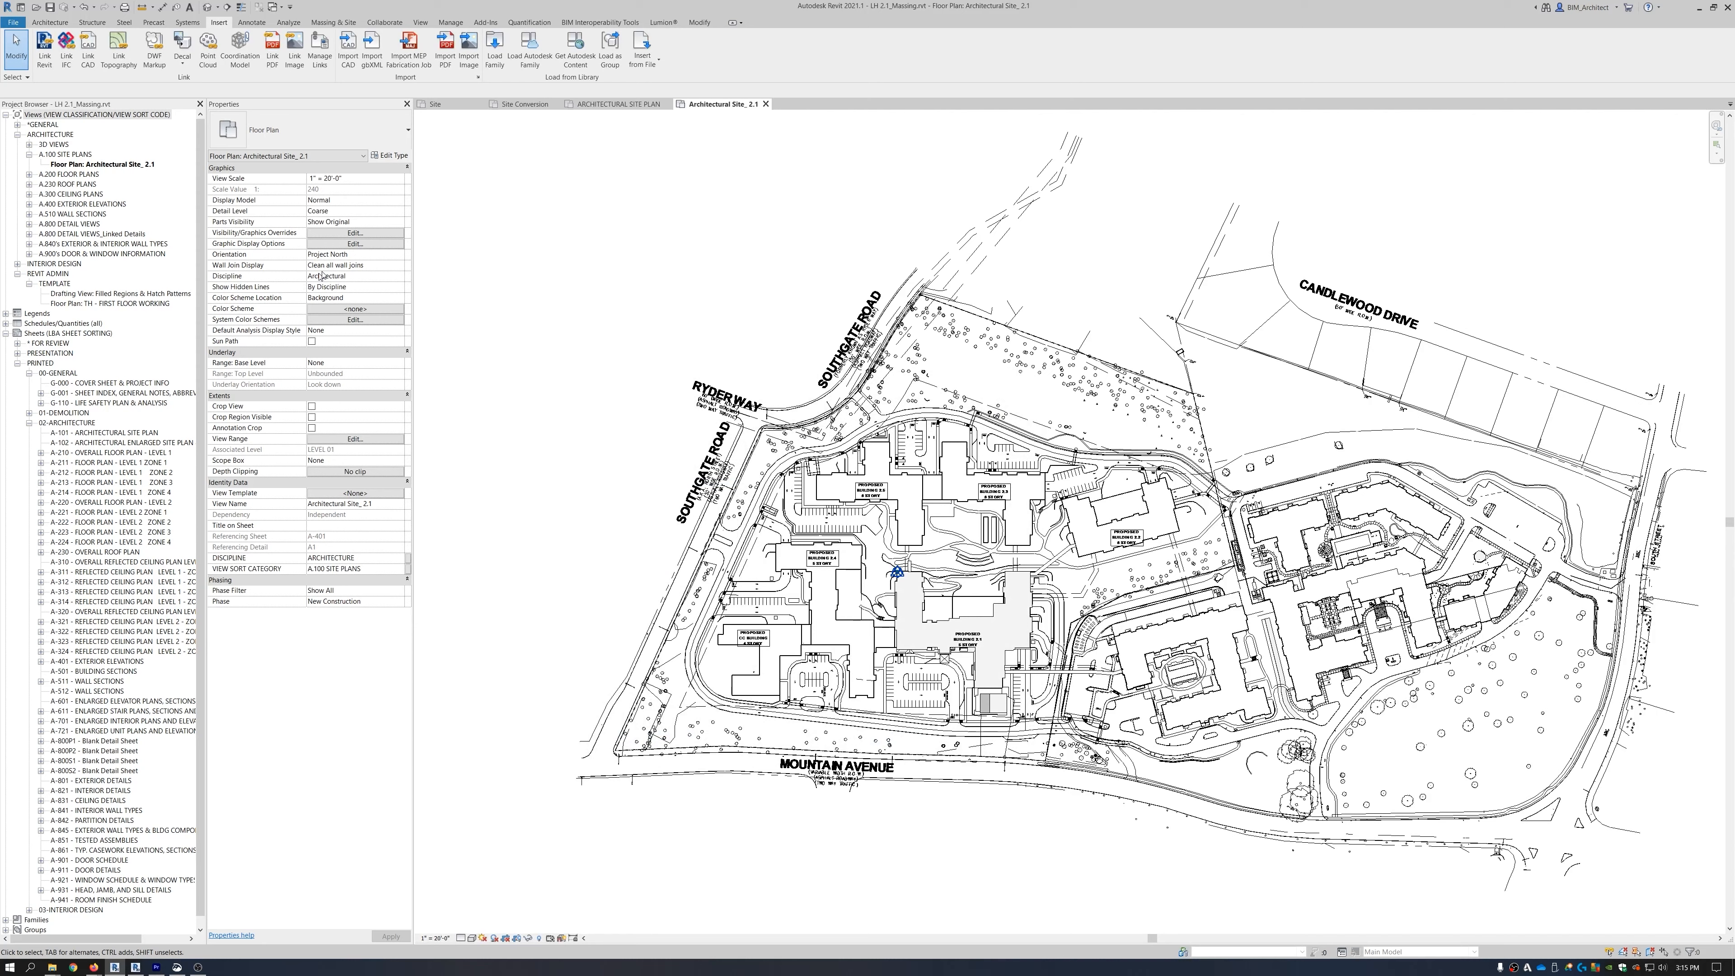
Set the view's Orientation to True North.
{"action": "left_click", "coordinate": [369, 256]}
{"action": "left_click", "coordinate": [398, 255]}
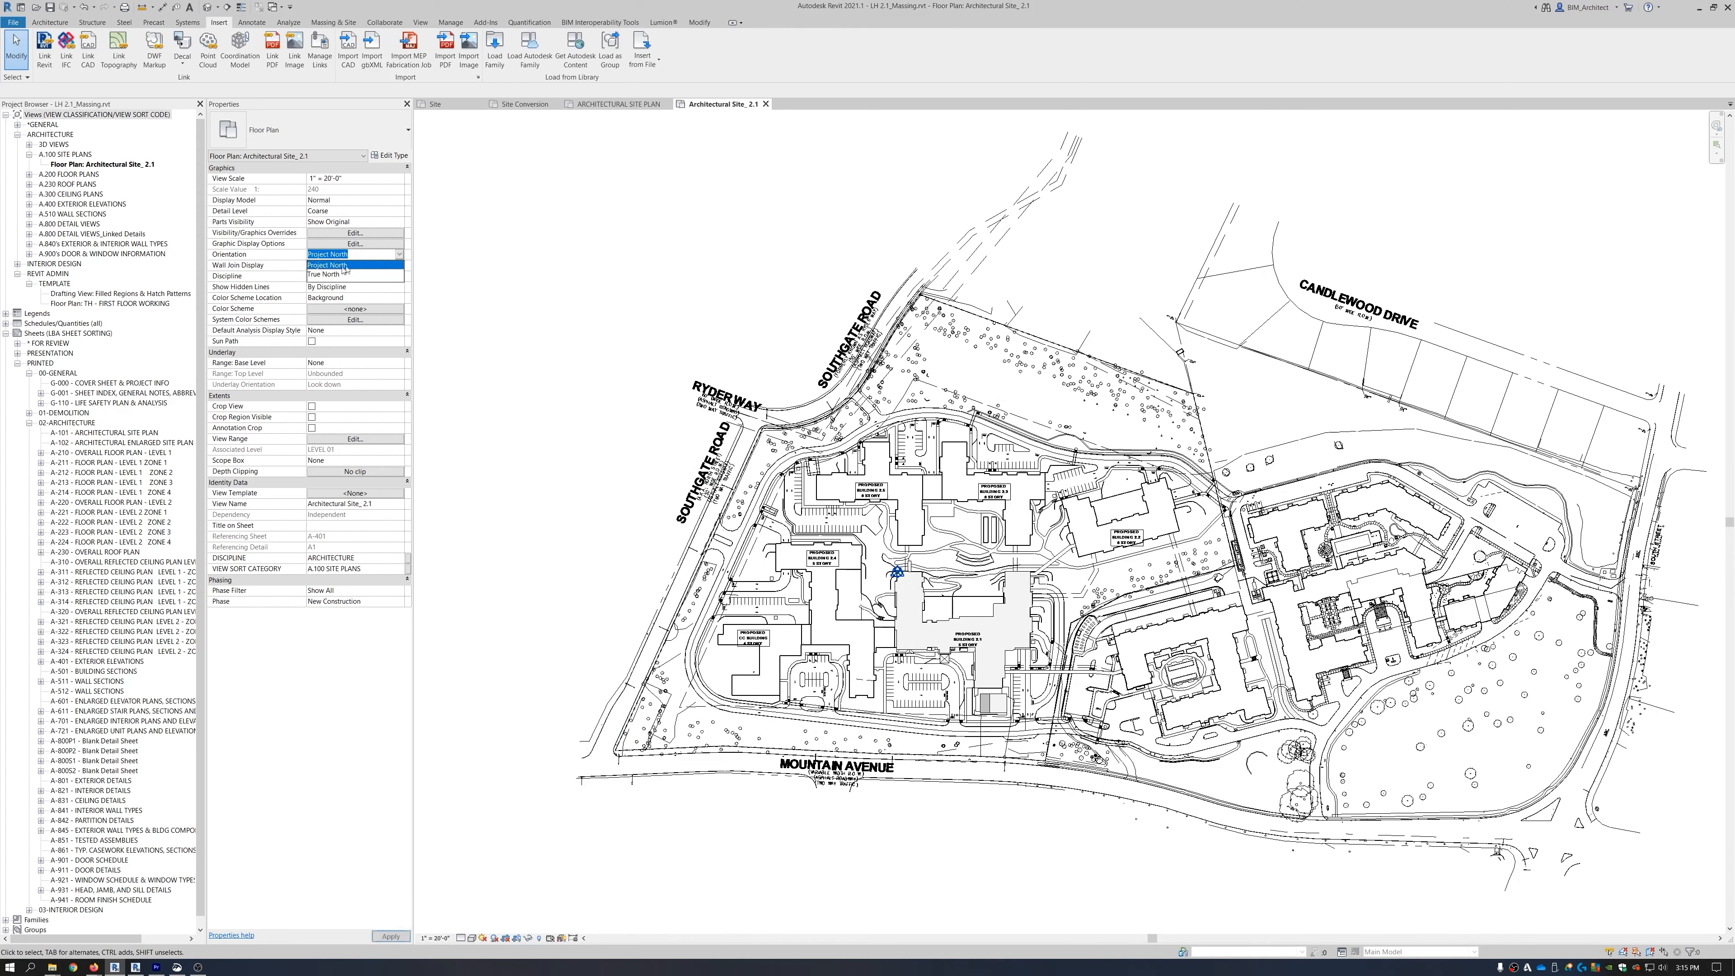
{"action": "left_click", "coordinate": [321, 275]}
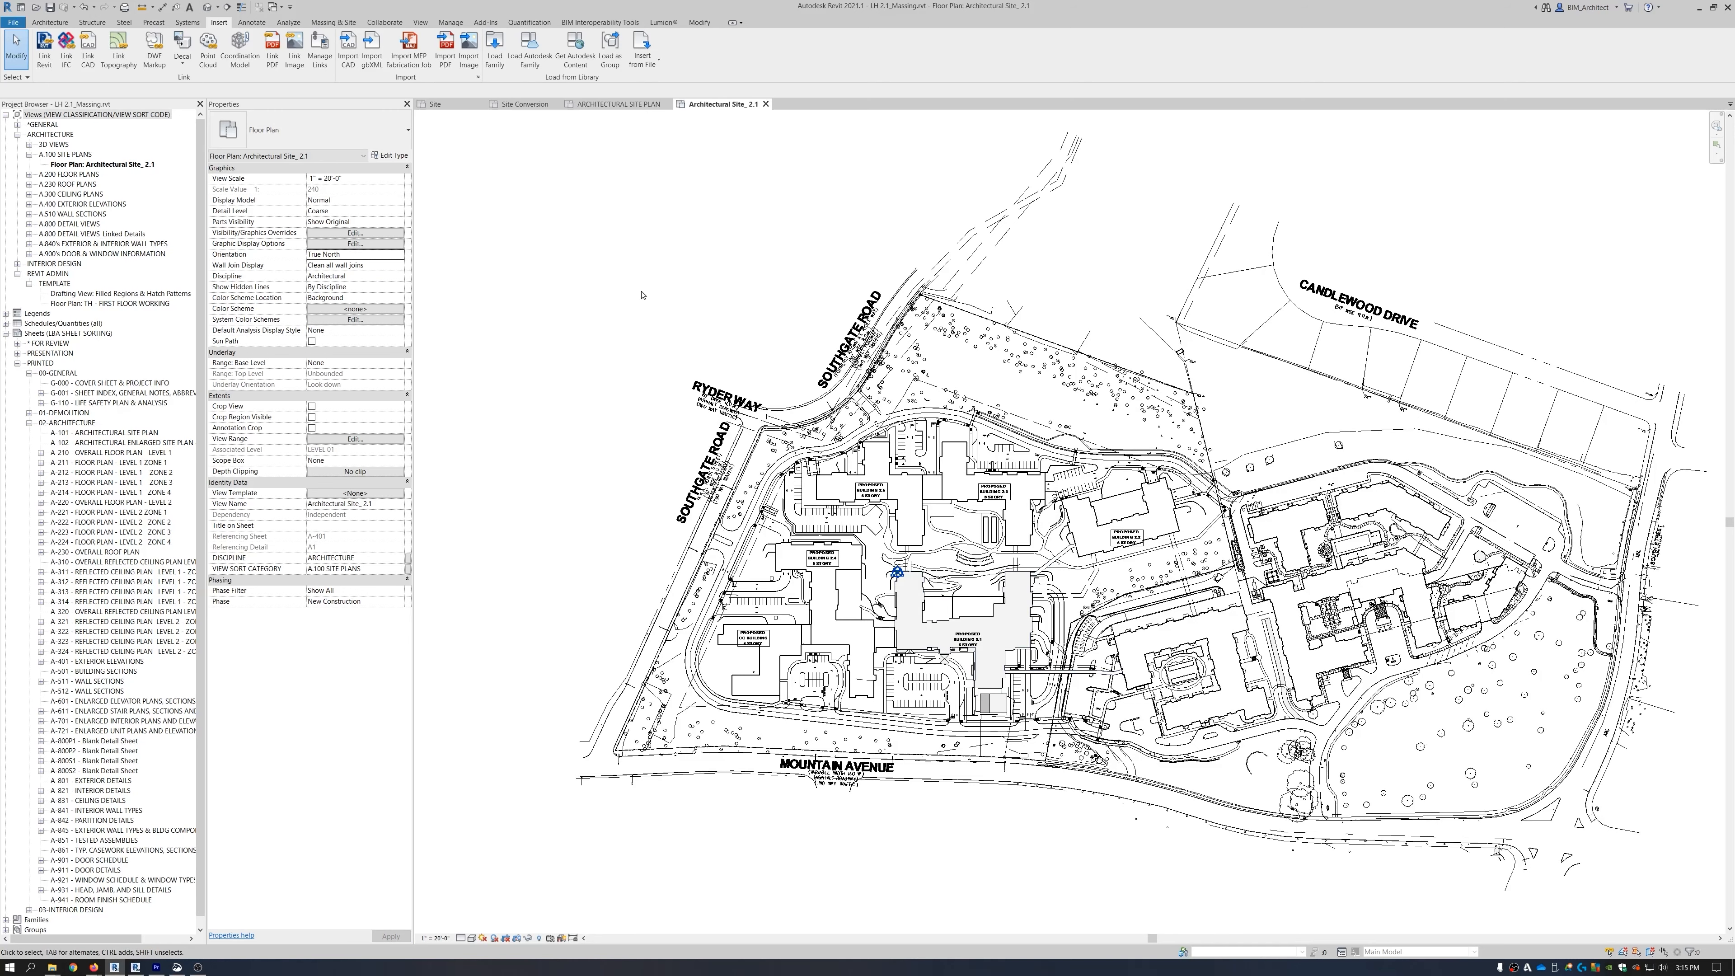
Acquire shared coordinates from the linked LH Site Plan_Link.dwg and review the whole site.
{"action": "left_click", "coordinate": [451, 23]}
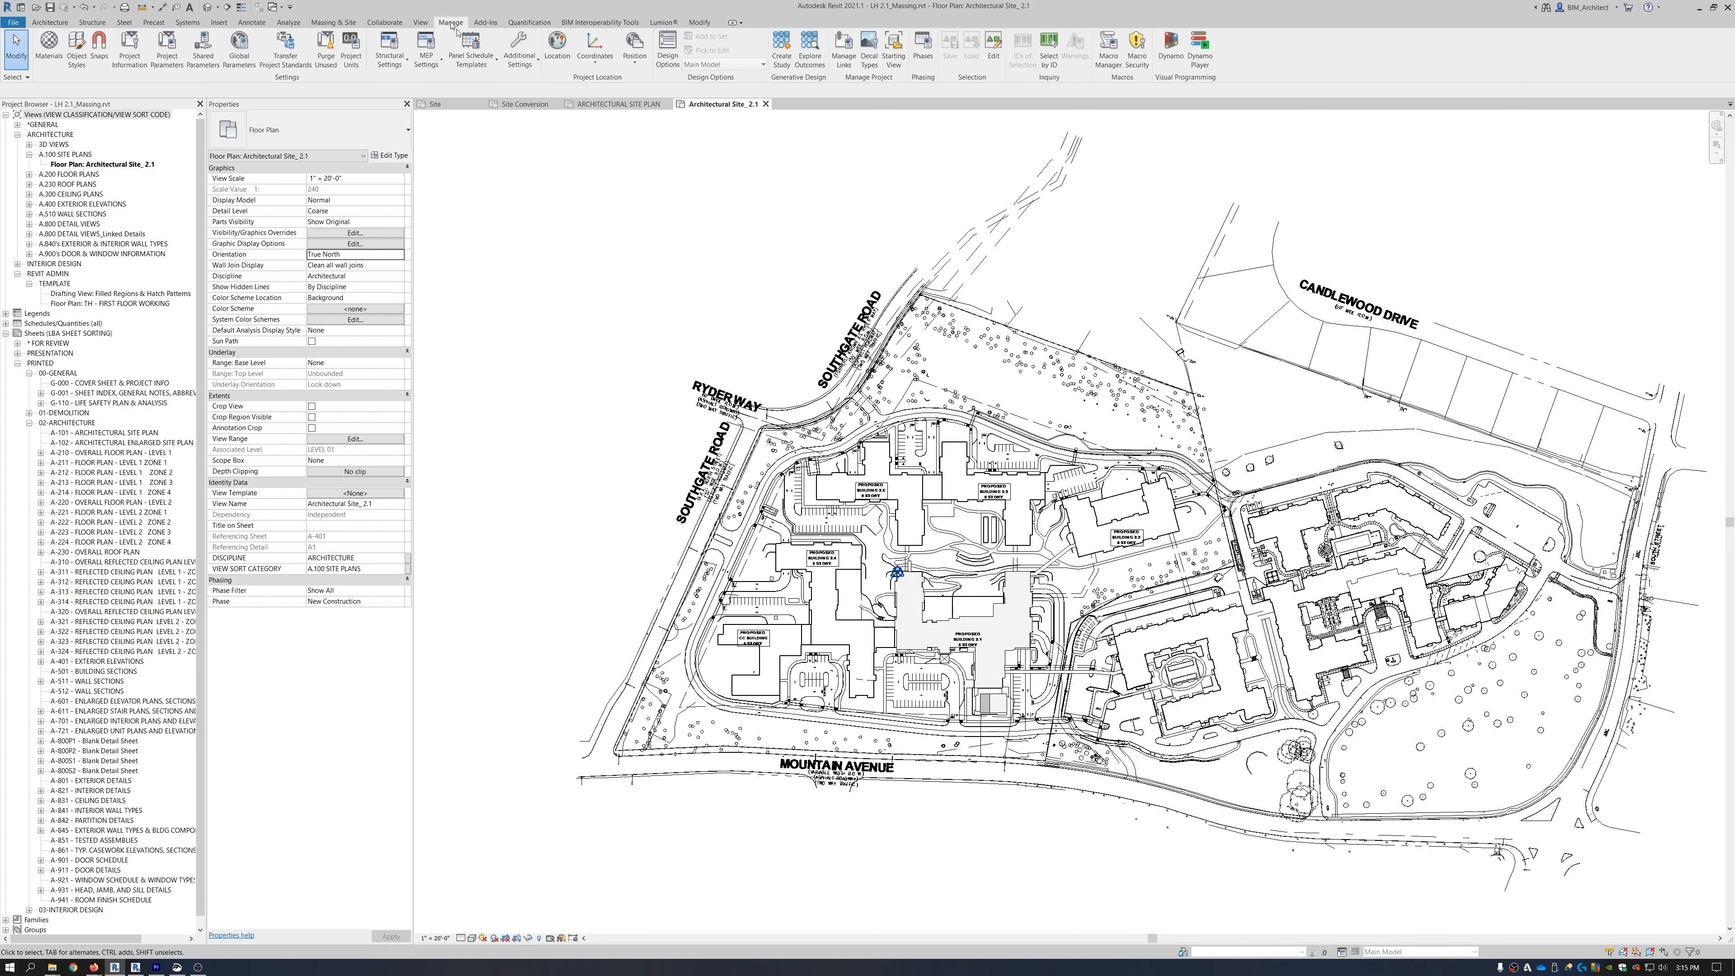
{"action": "left_click", "coordinate": [594, 49]}
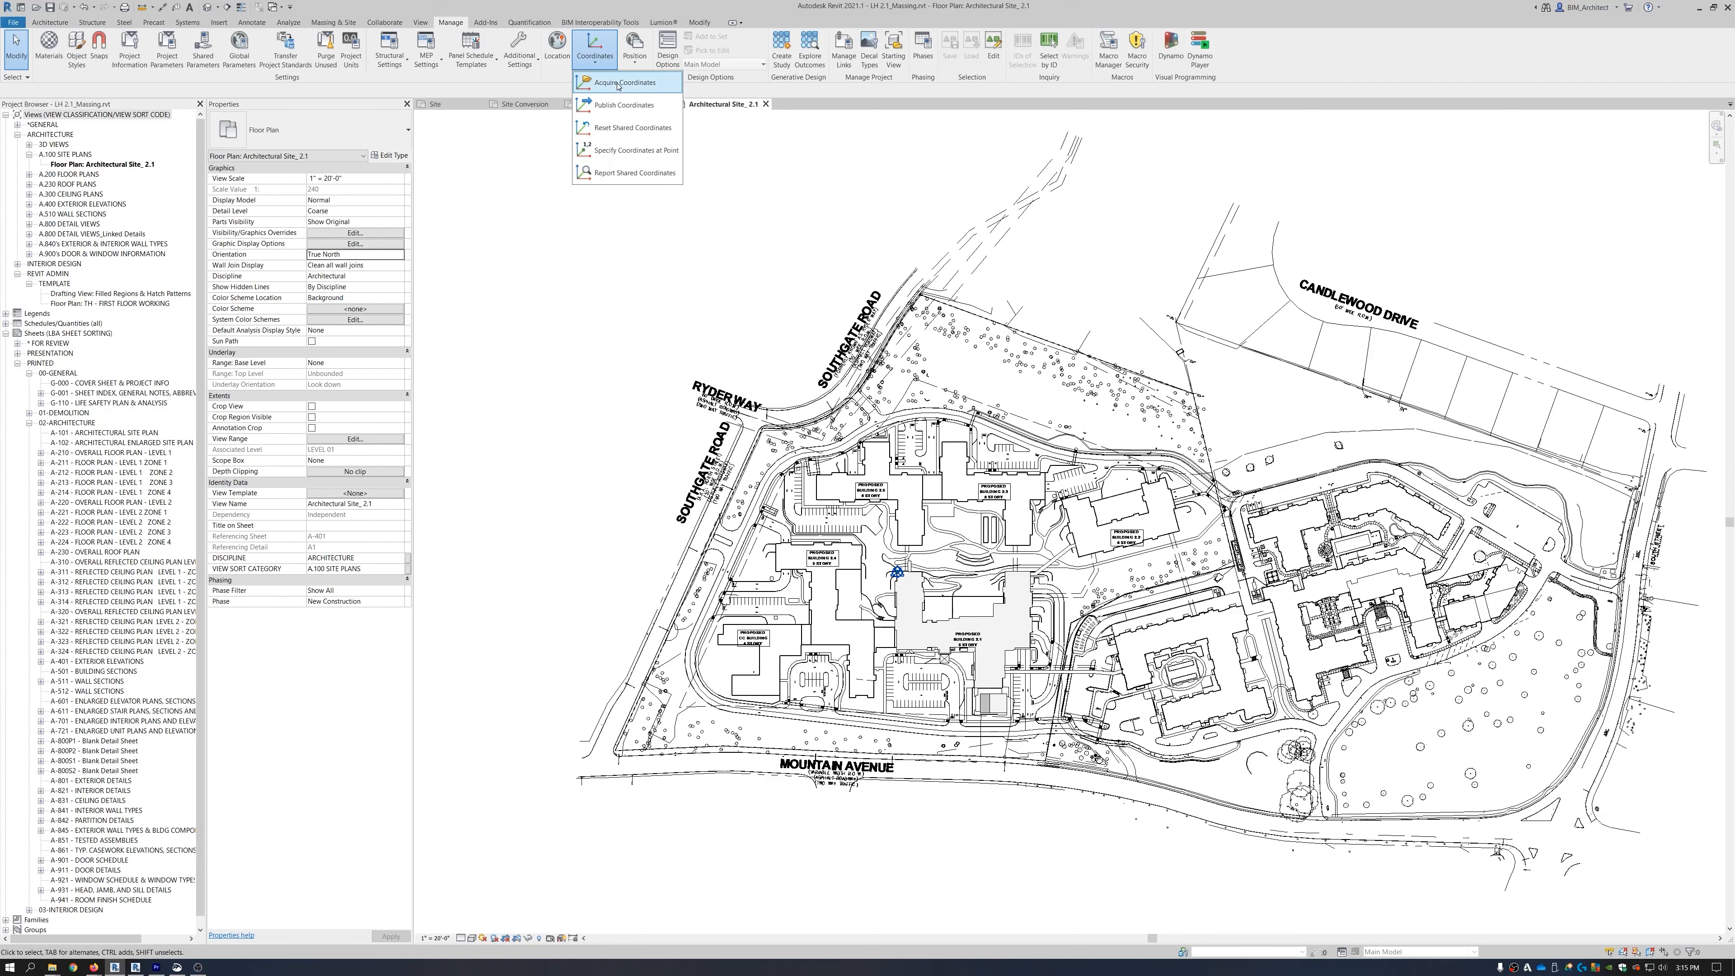
{"action": "left_click", "coordinate": [623, 104]}
{"action": "left_click", "coordinate": [859, 500]}
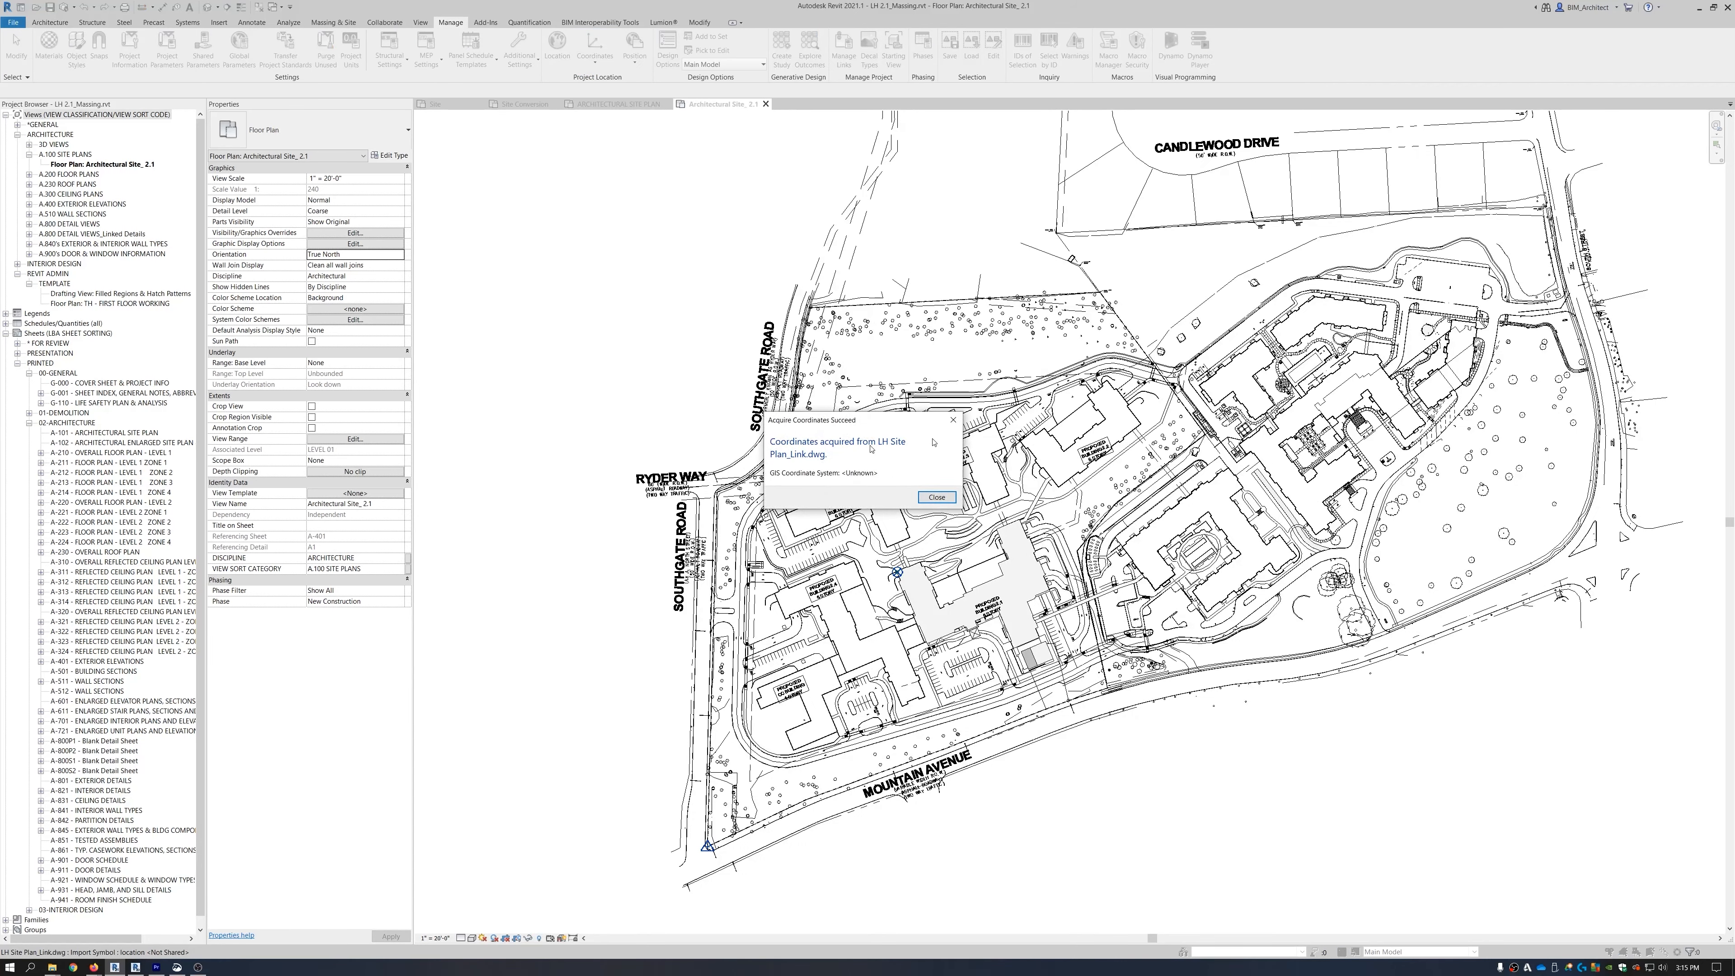
{"action": "left_click", "coordinate": [936, 498]}
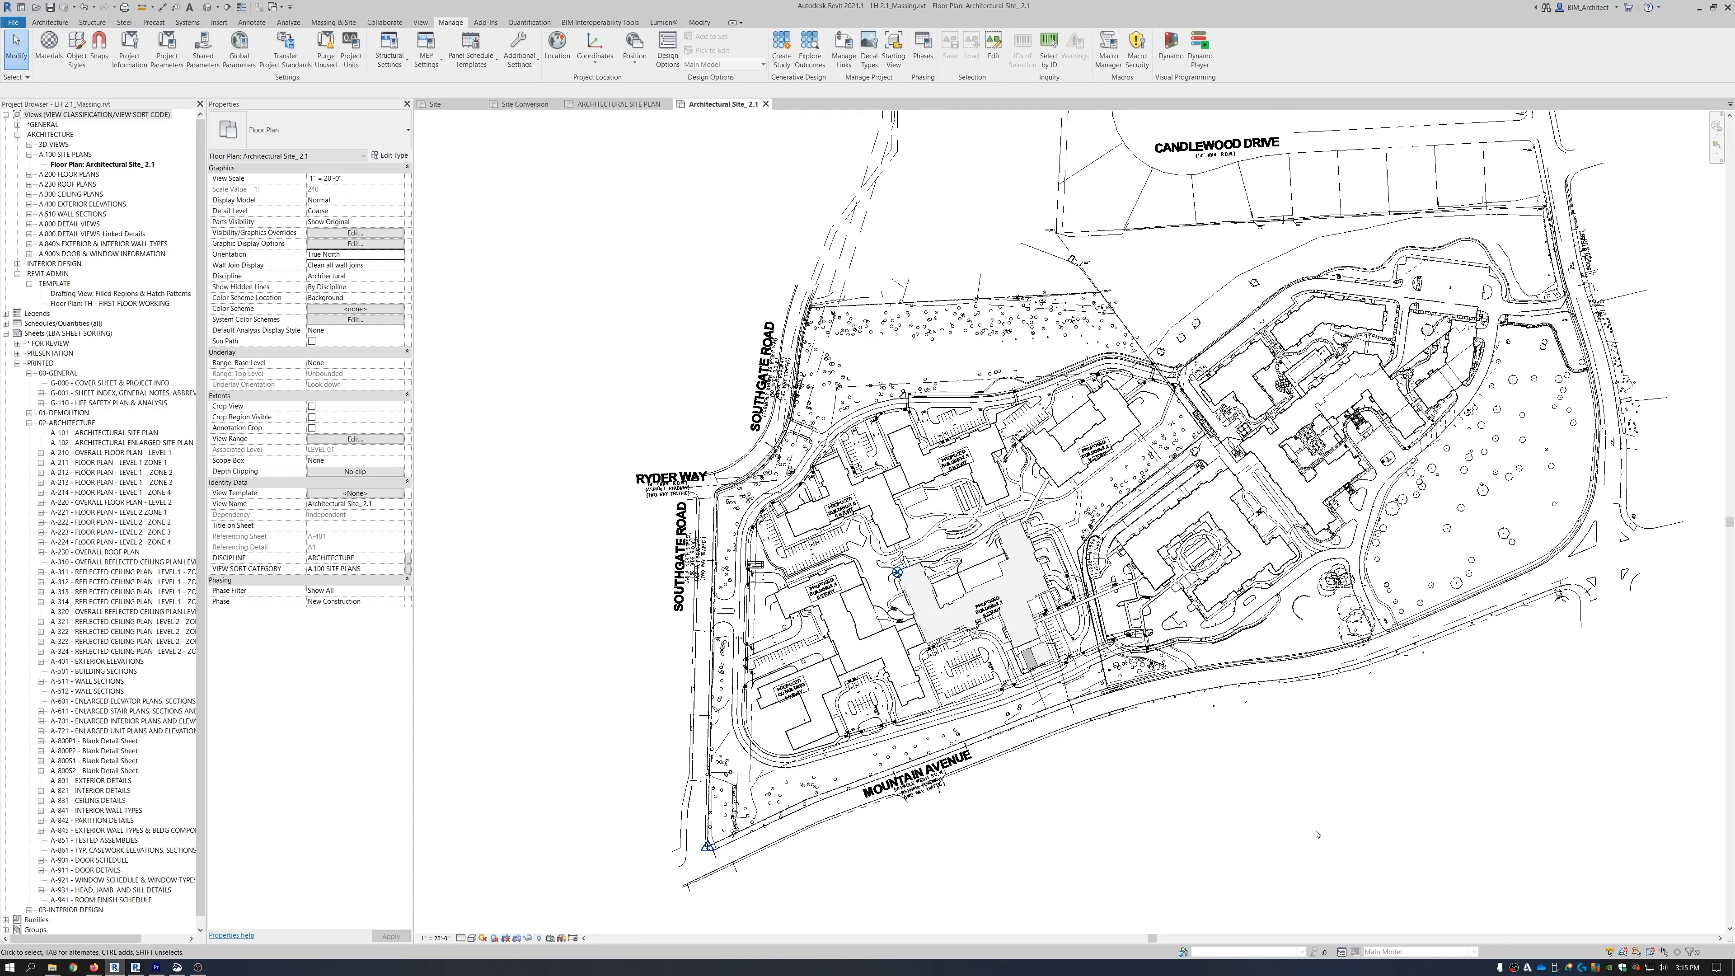
{"action": "scroll", "coordinate": [709, 845], "scroll_direction": "up", "scroll_amount": 10}
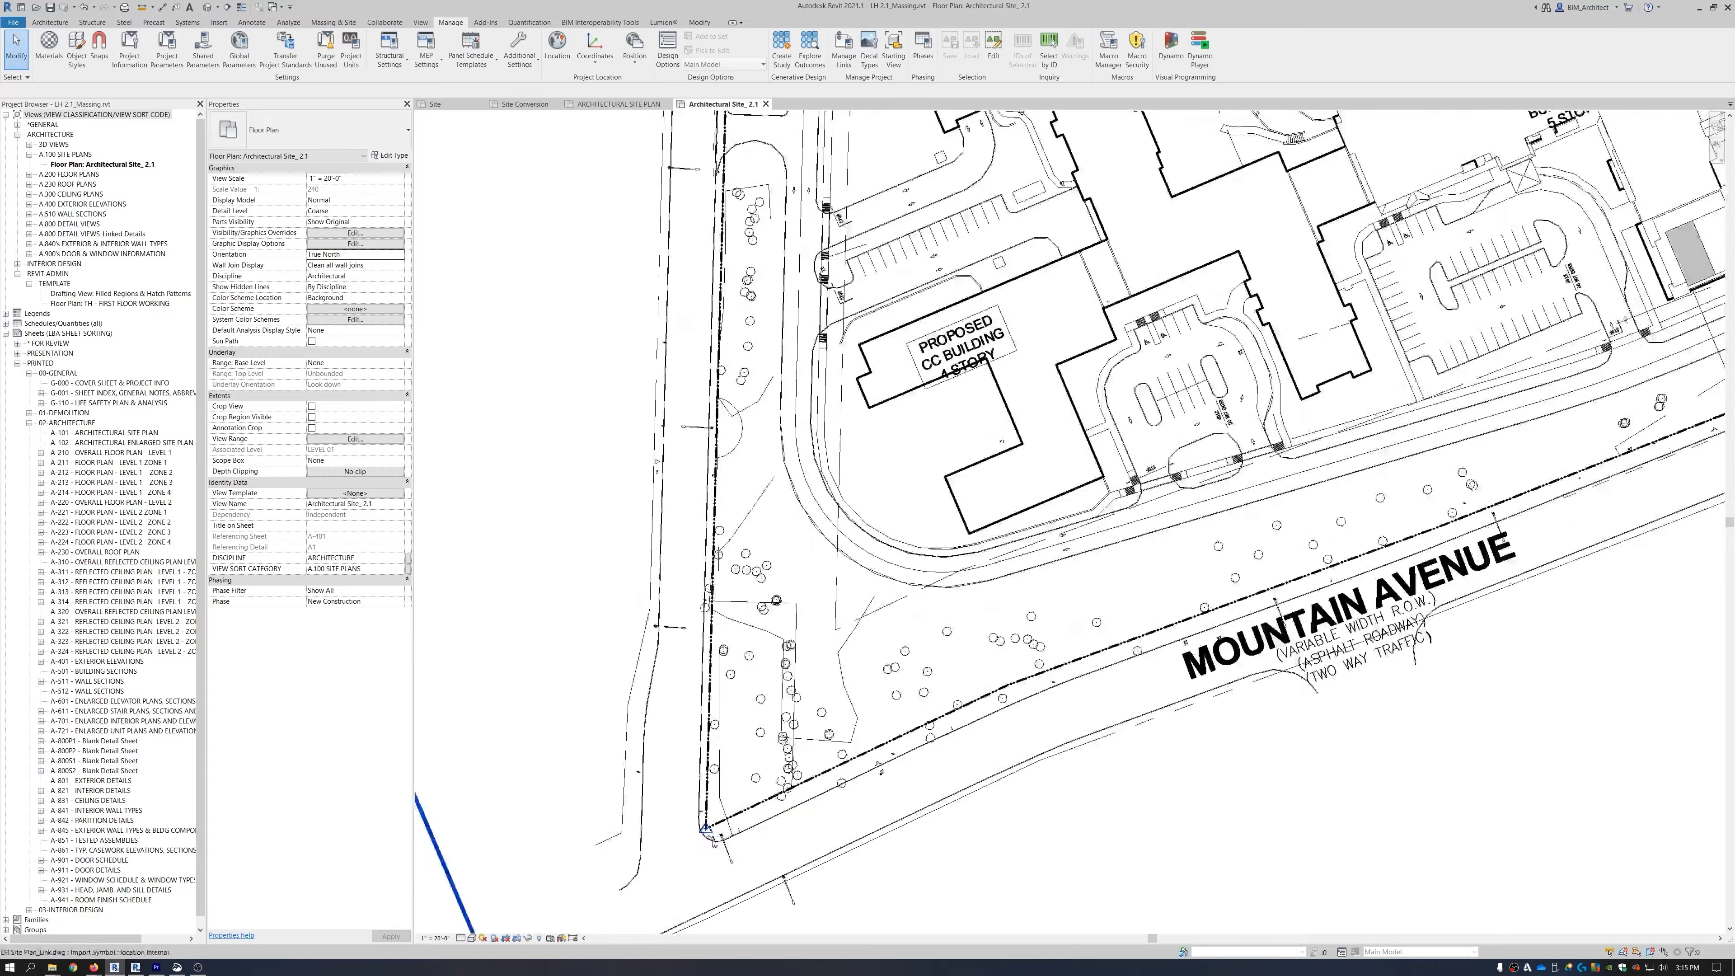
{"action": "scroll", "coordinate": [710, 817], "scroll_direction": "down", "scroll_amount": 10}
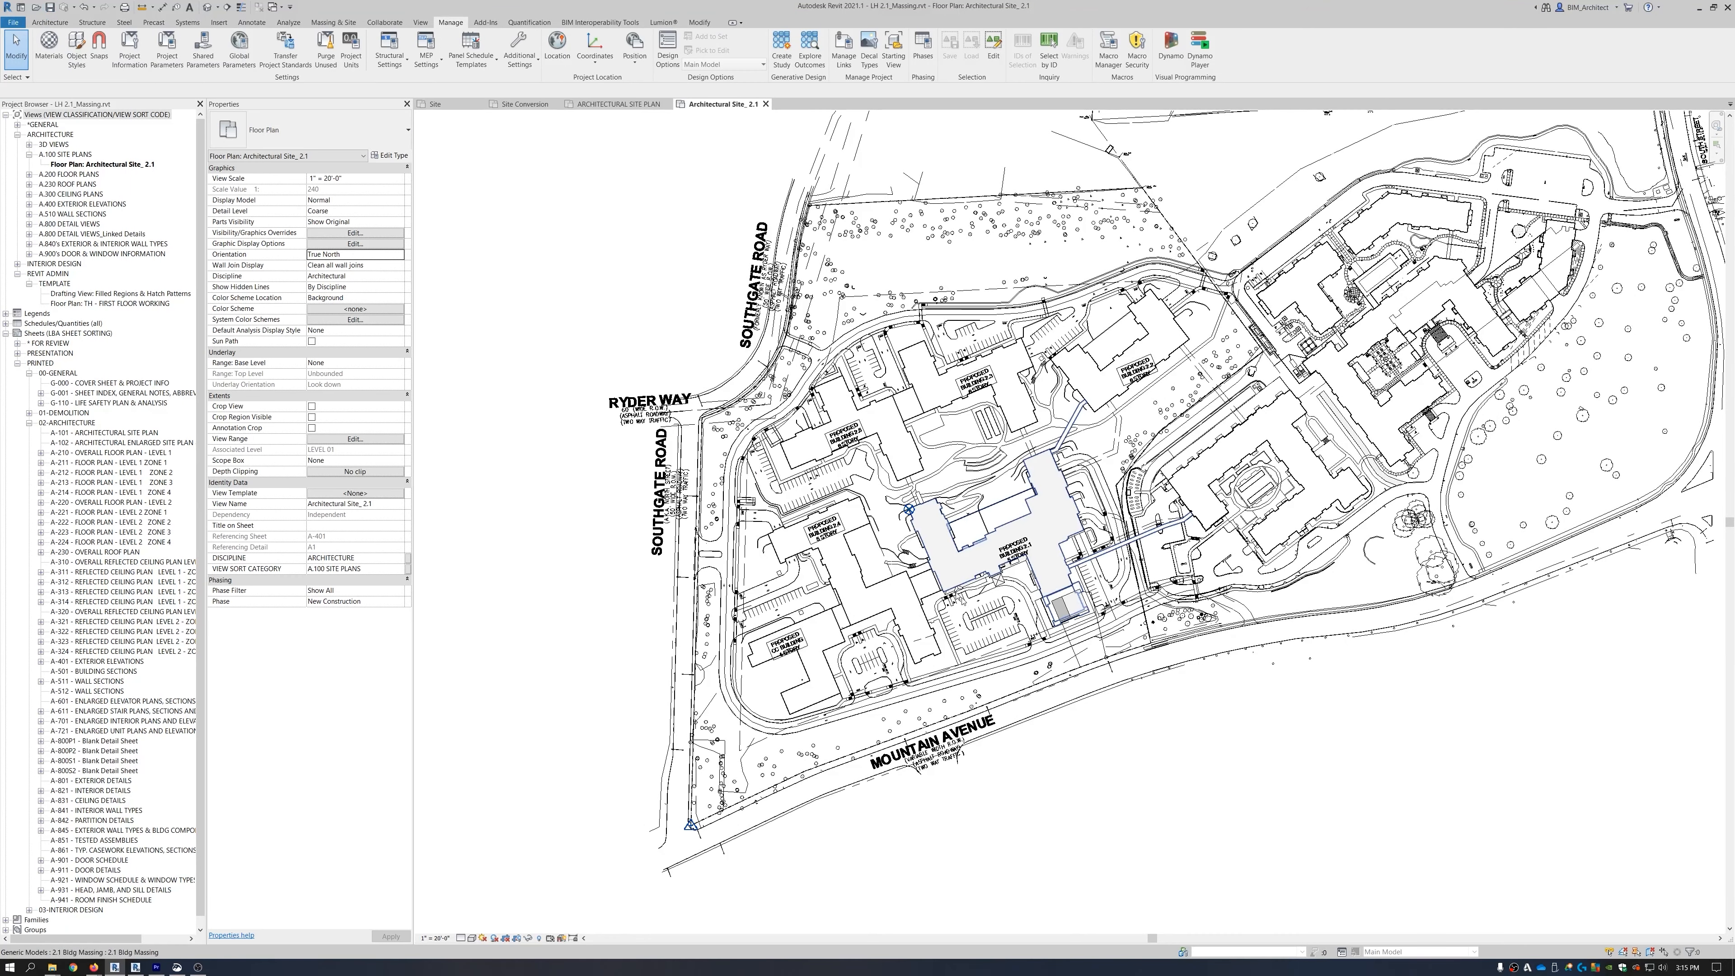
{"action": "scroll", "coordinate": [963, 559], "scroll_direction": "down", "scroll_amount": 2}
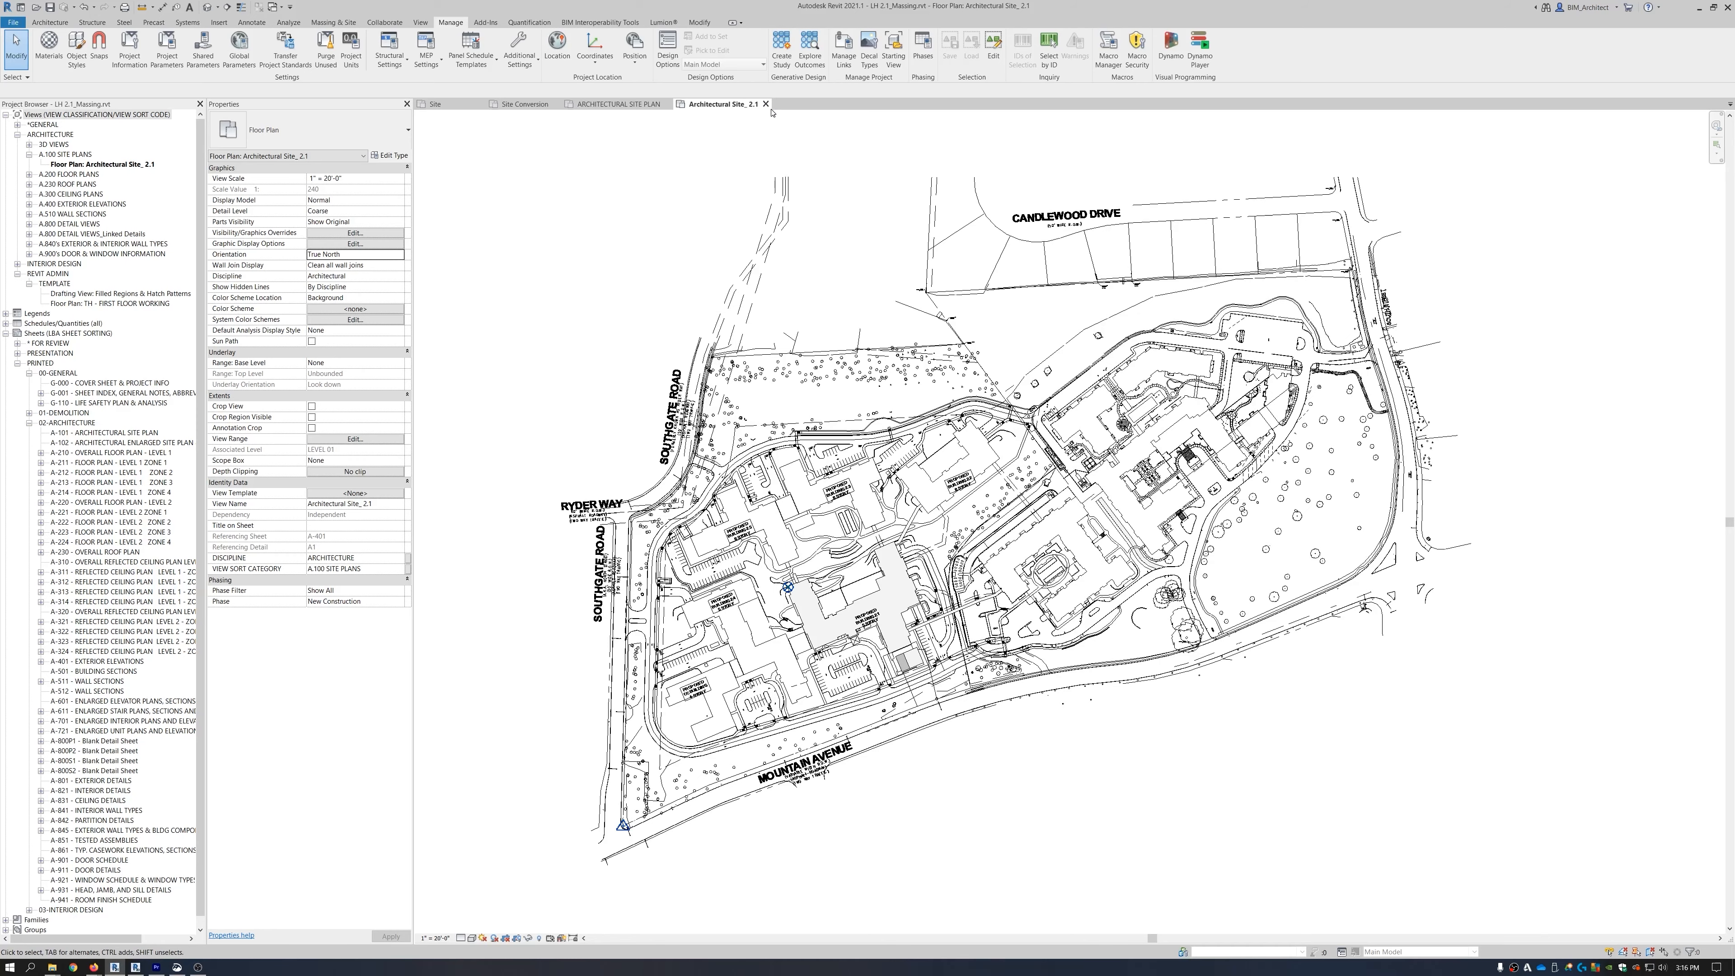
Close the massing view and link LH 2.1_Massing.rvt into the main project by shared coordinates.
{"action": "left_click", "coordinate": [766, 104]}
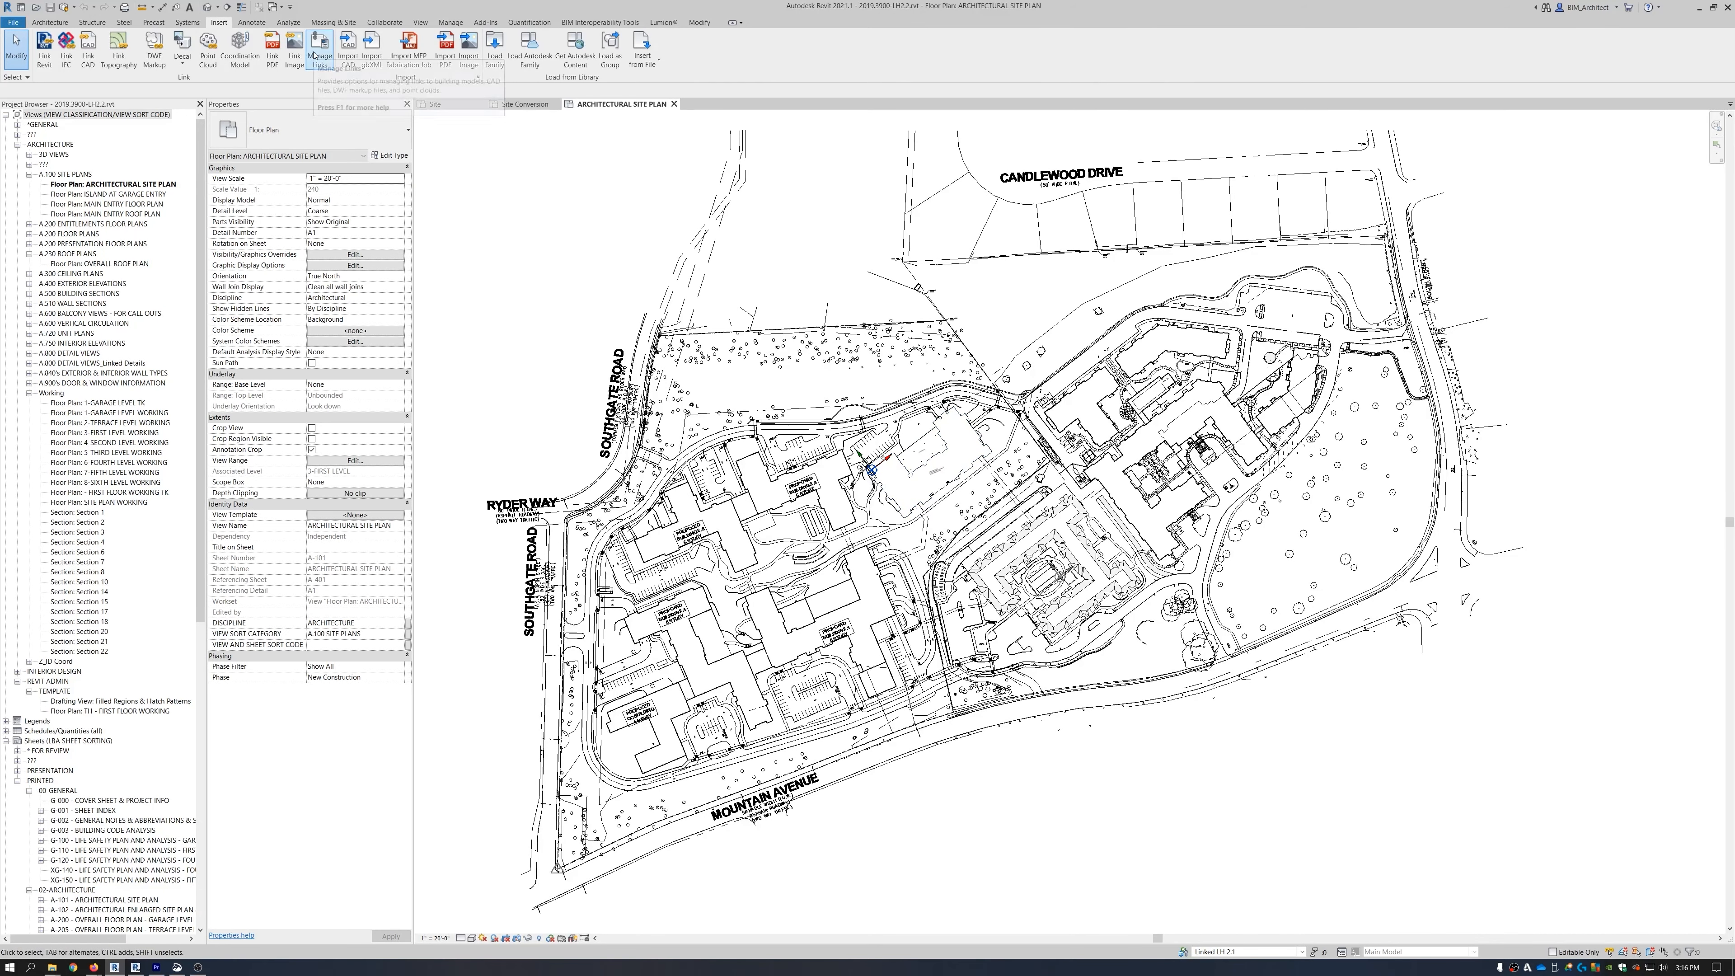
{"action": "left_click", "coordinate": [42, 57]}
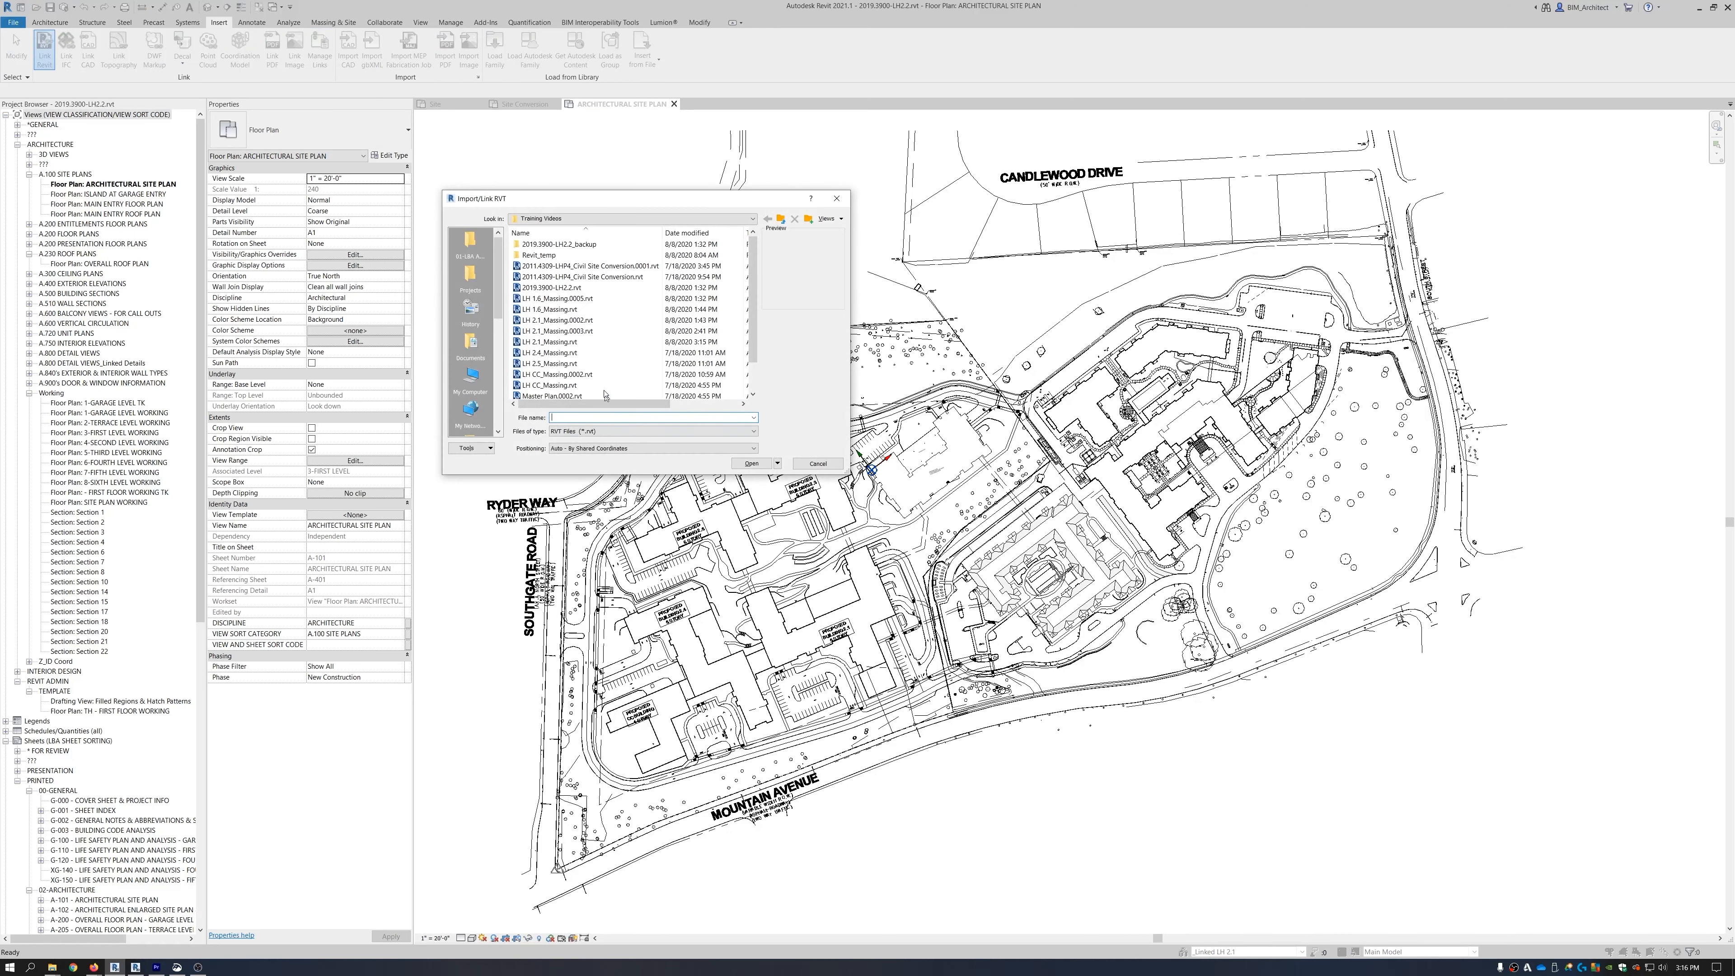
{"action": "left_click", "coordinate": [551, 343]}
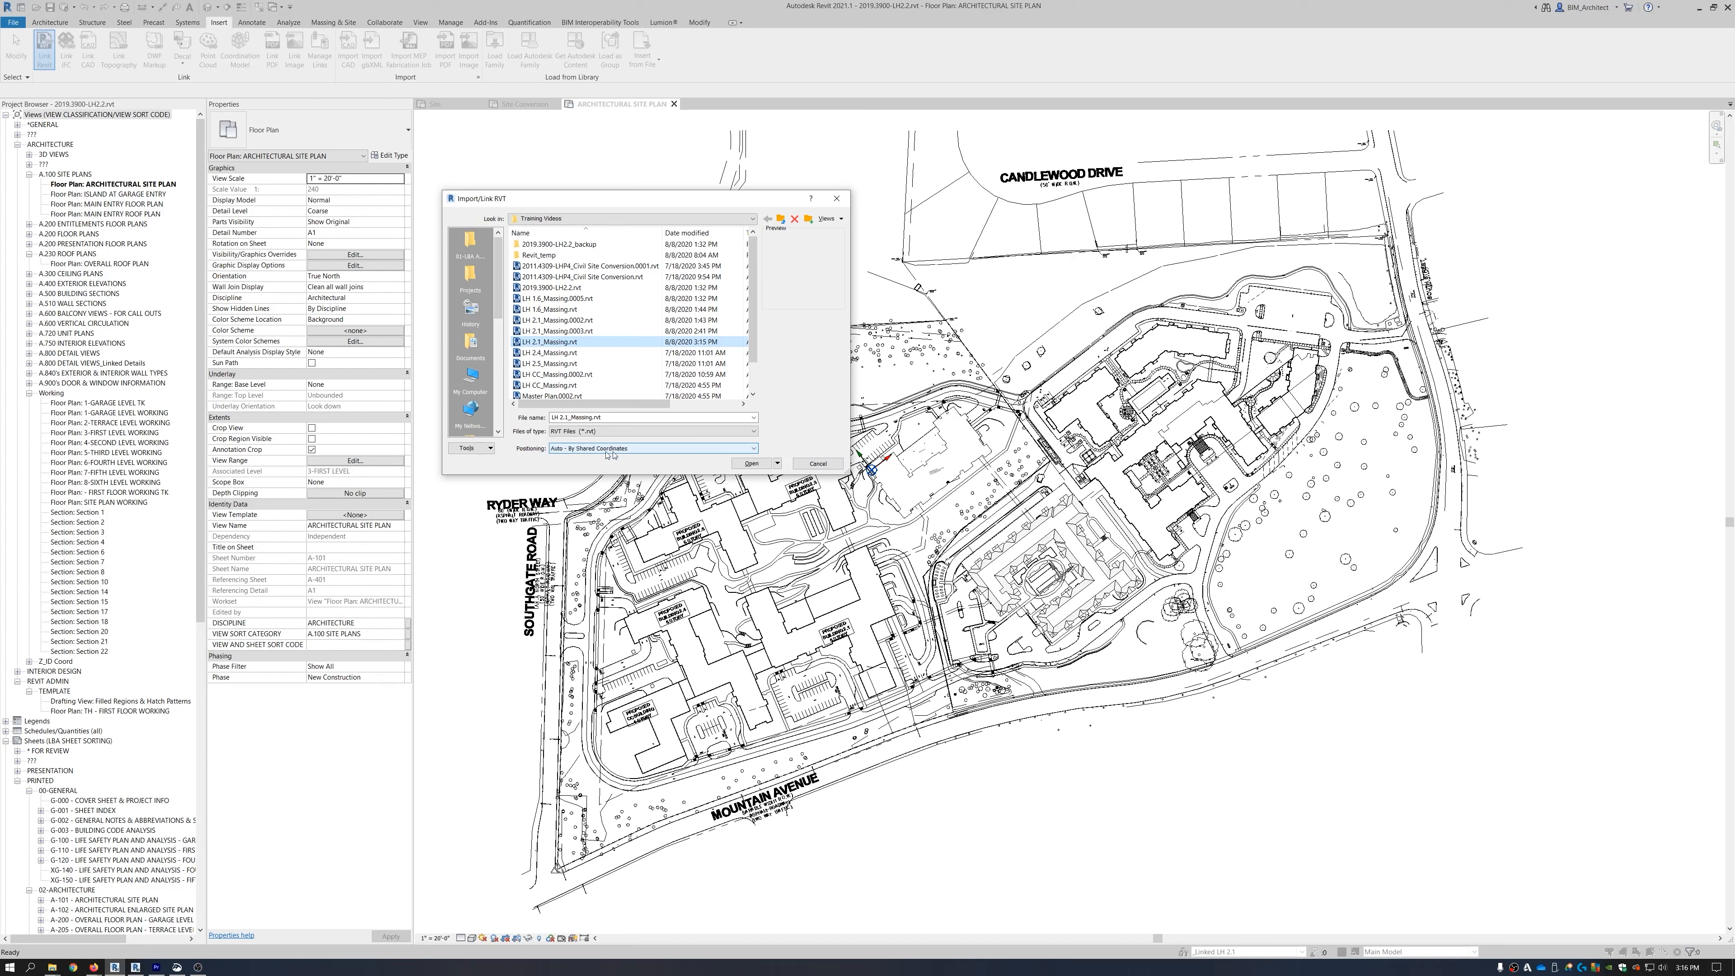
{"action": "left_click", "coordinate": [752, 463]}
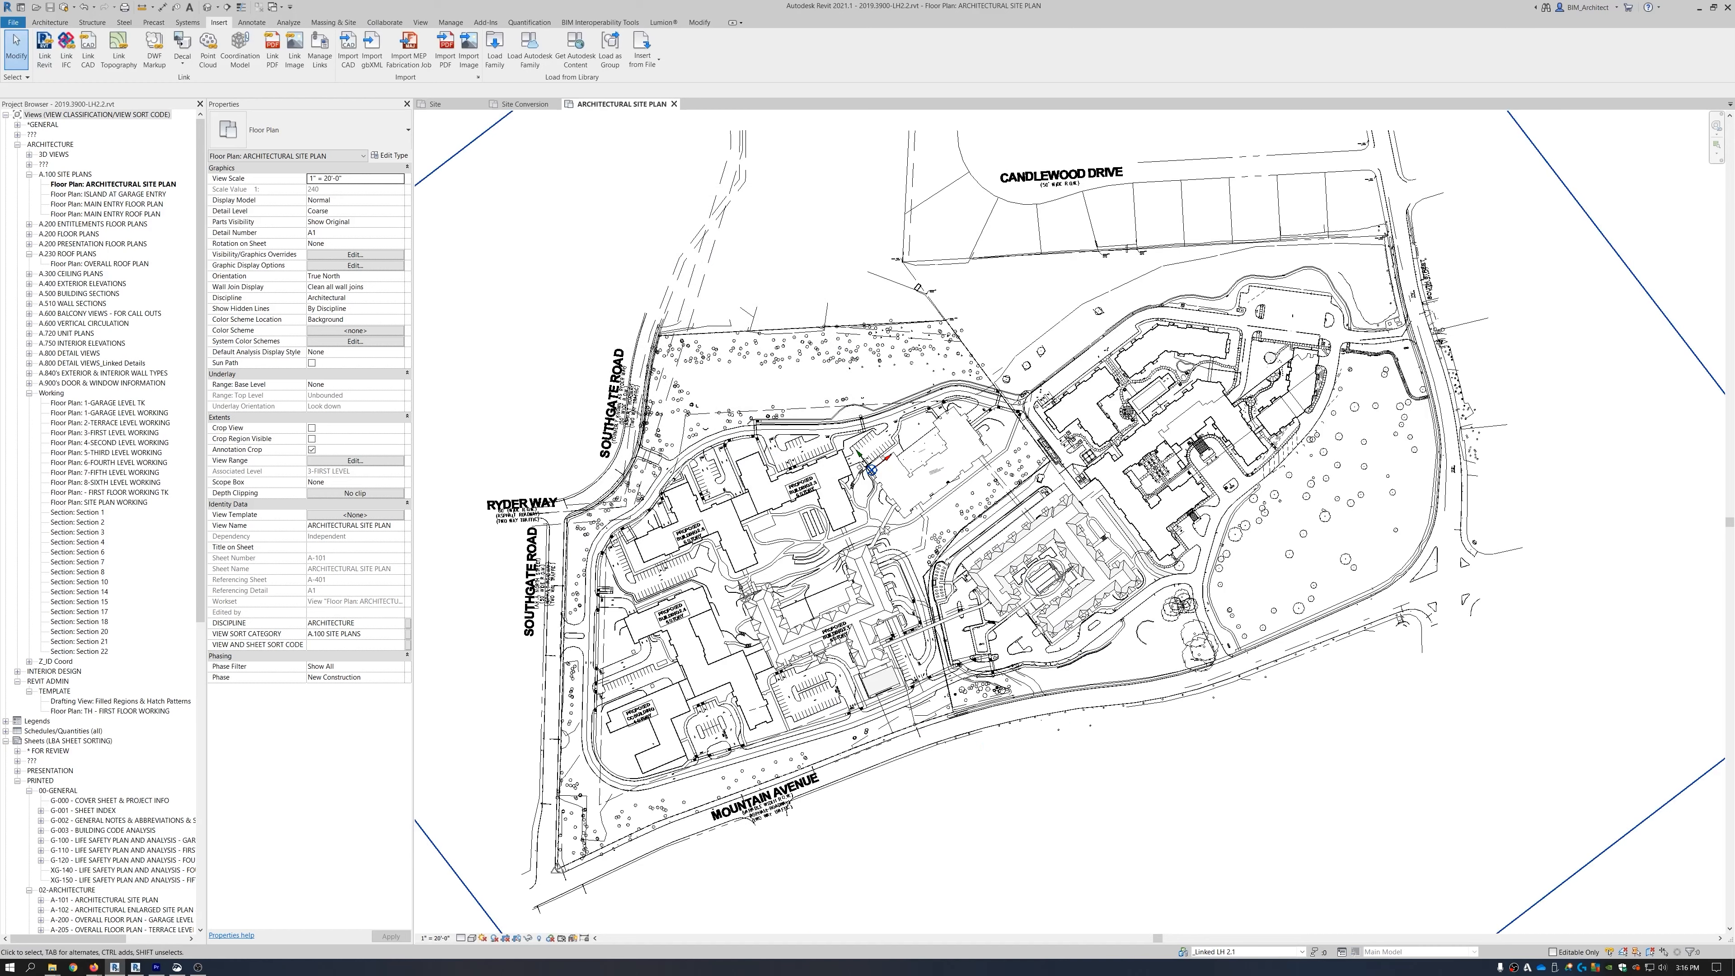
Check the placement of the LH 2.1 and LH 1.6 massing links in plan.
{"action": "scroll", "coordinate": [847, 630], "scroll_direction": "up", "scroll_amount": 4}
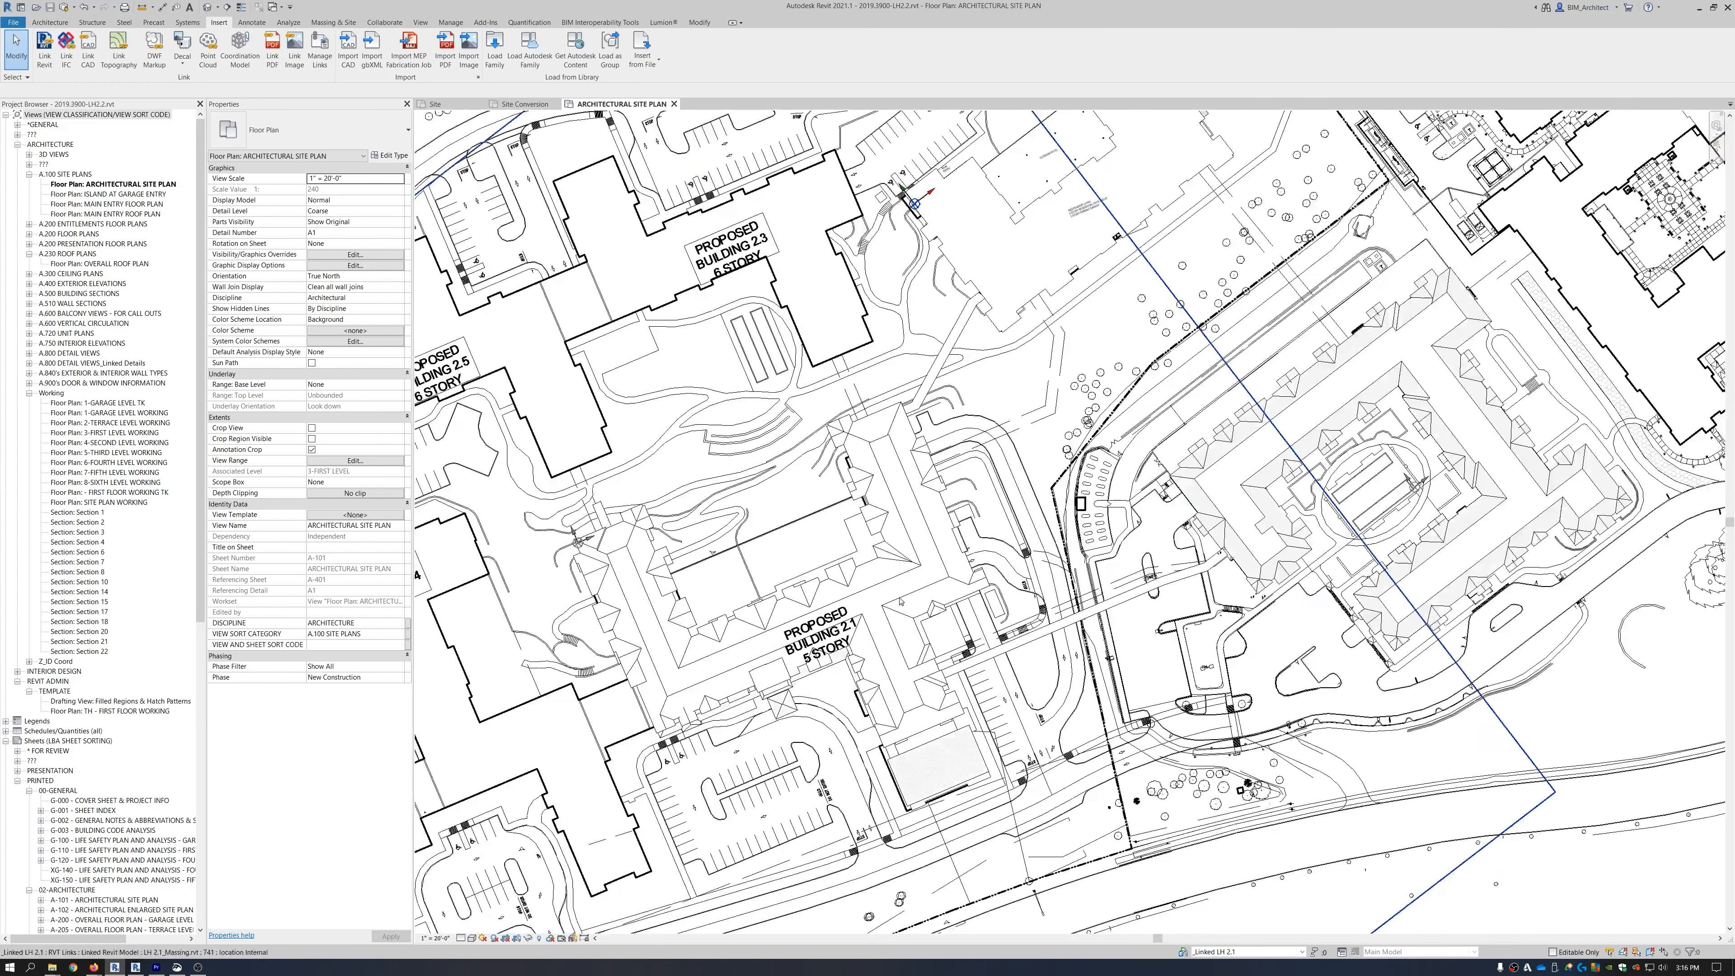
{"action": "left_click", "coordinate": [901, 601]}
{"action": "scroll", "coordinate": [901, 601], "scroll_direction": "down", "scroll_amount": 4}
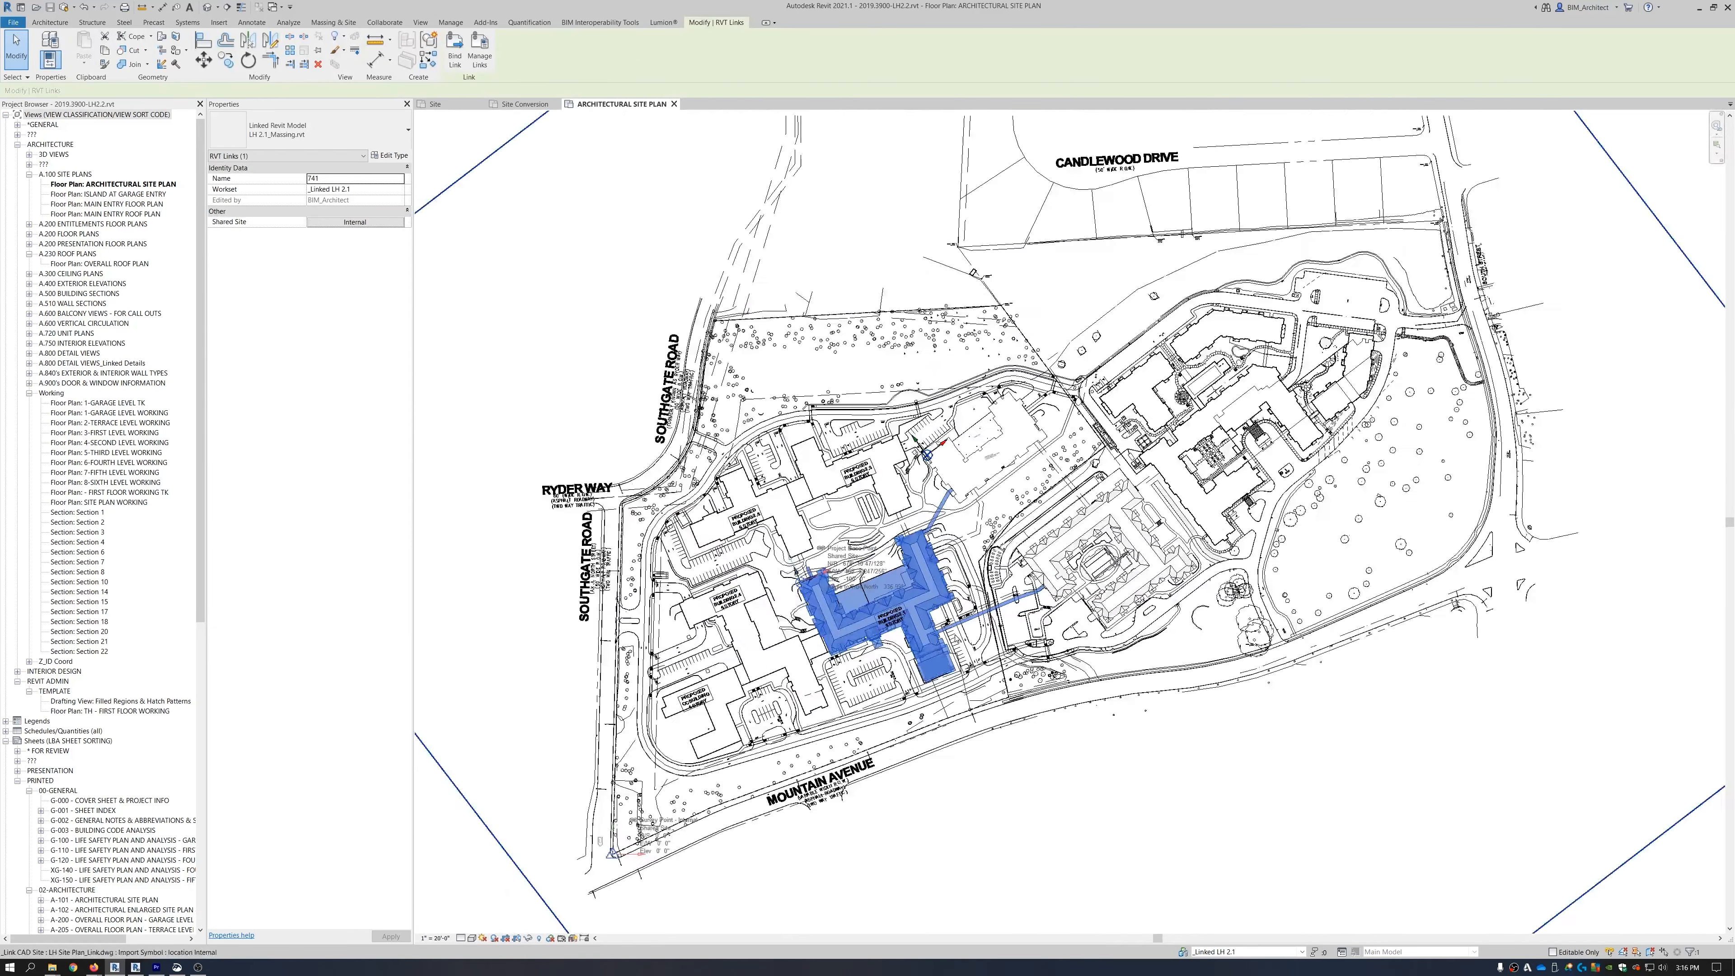
{"action": "left_click", "coordinate": [1152, 584]}
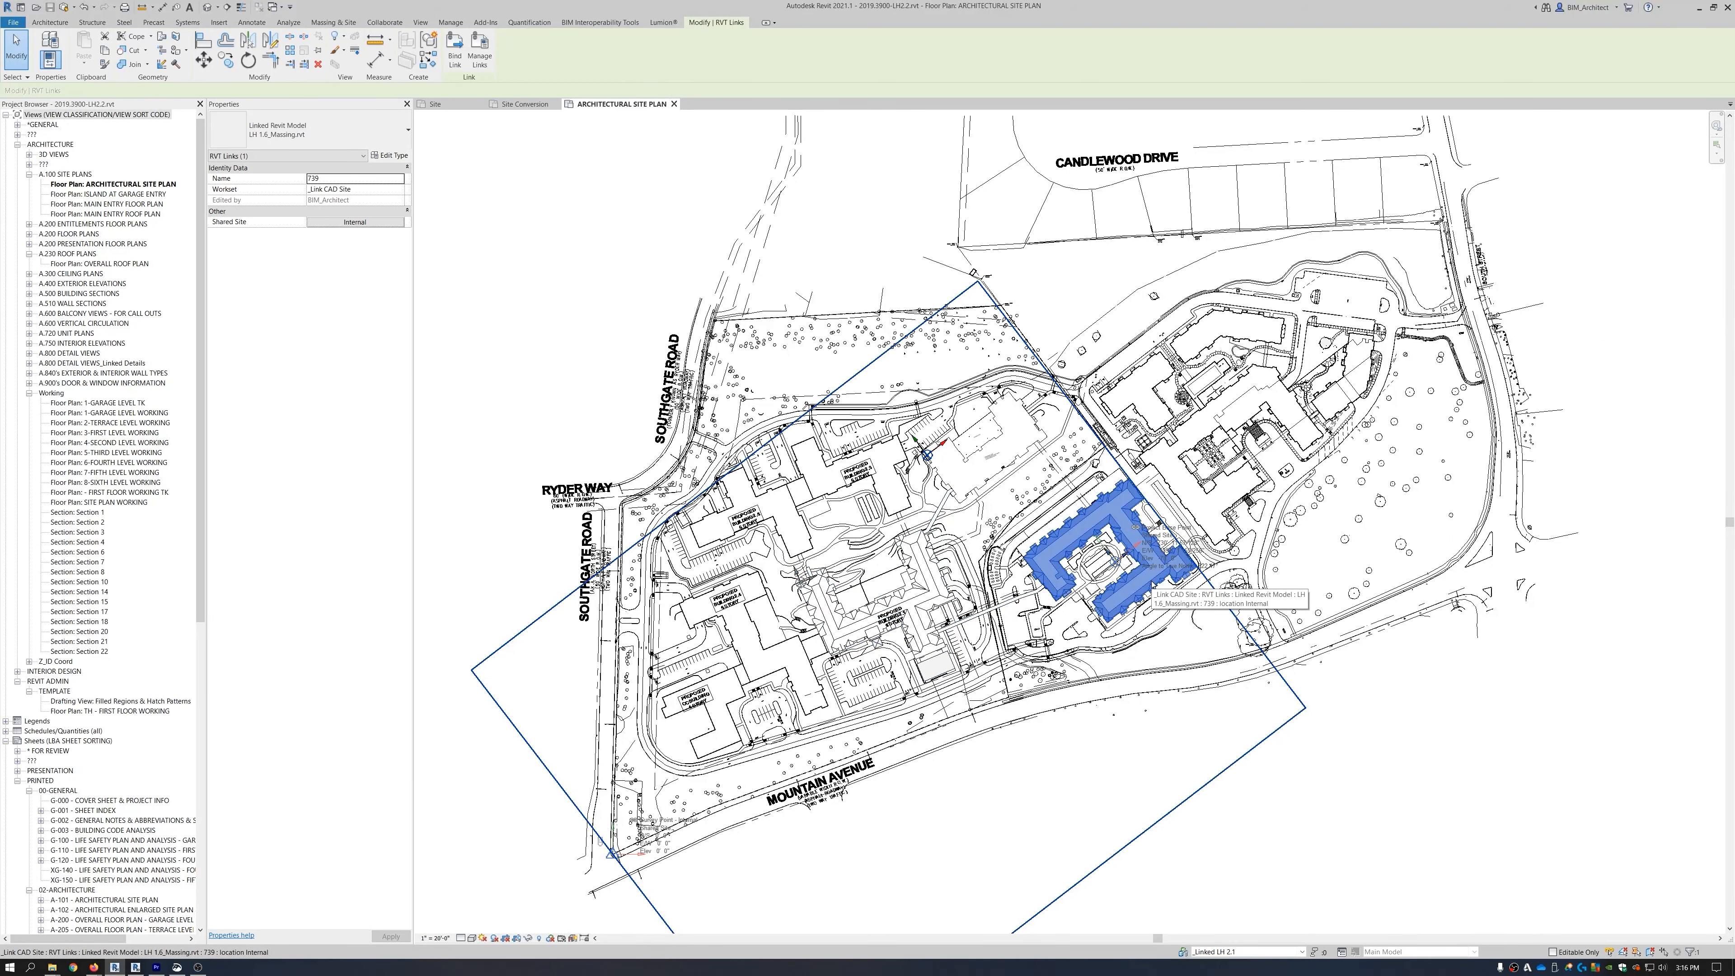
{"action": "left_click", "coordinate": [921, 603]}
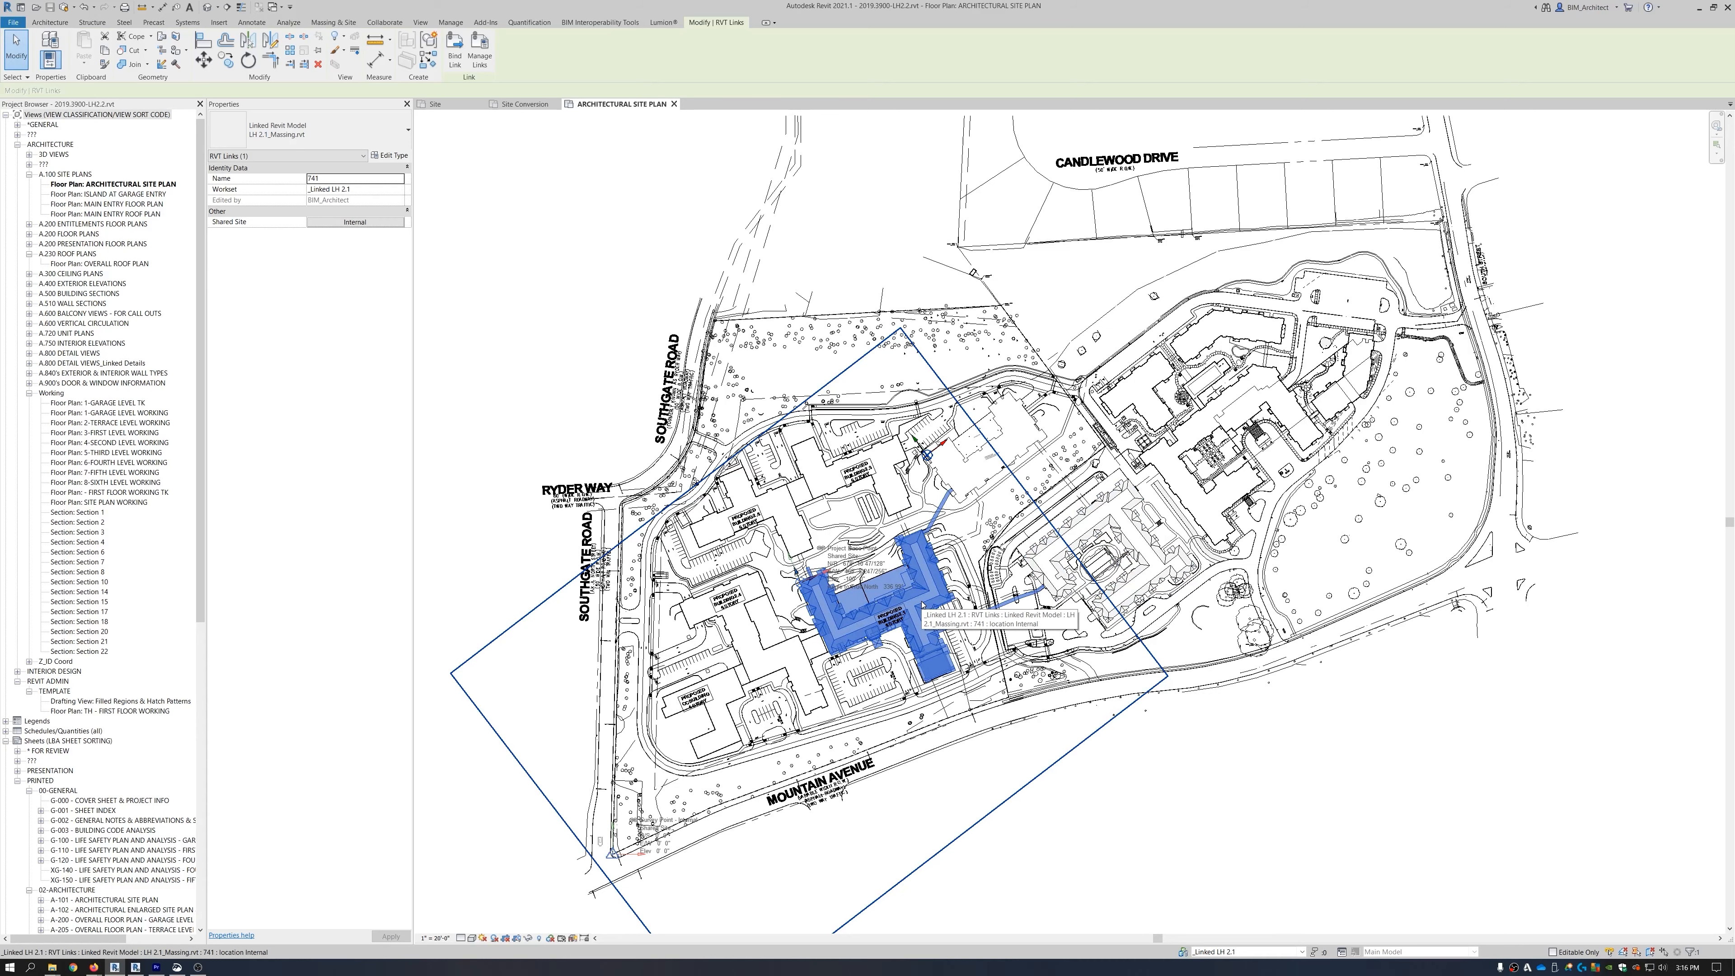
{"action": "left_click", "coordinate": [1109, 789]}
{"action": "scroll", "coordinate": [1107, 769], "scroll_direction": "down", "scroll_amount": 1}
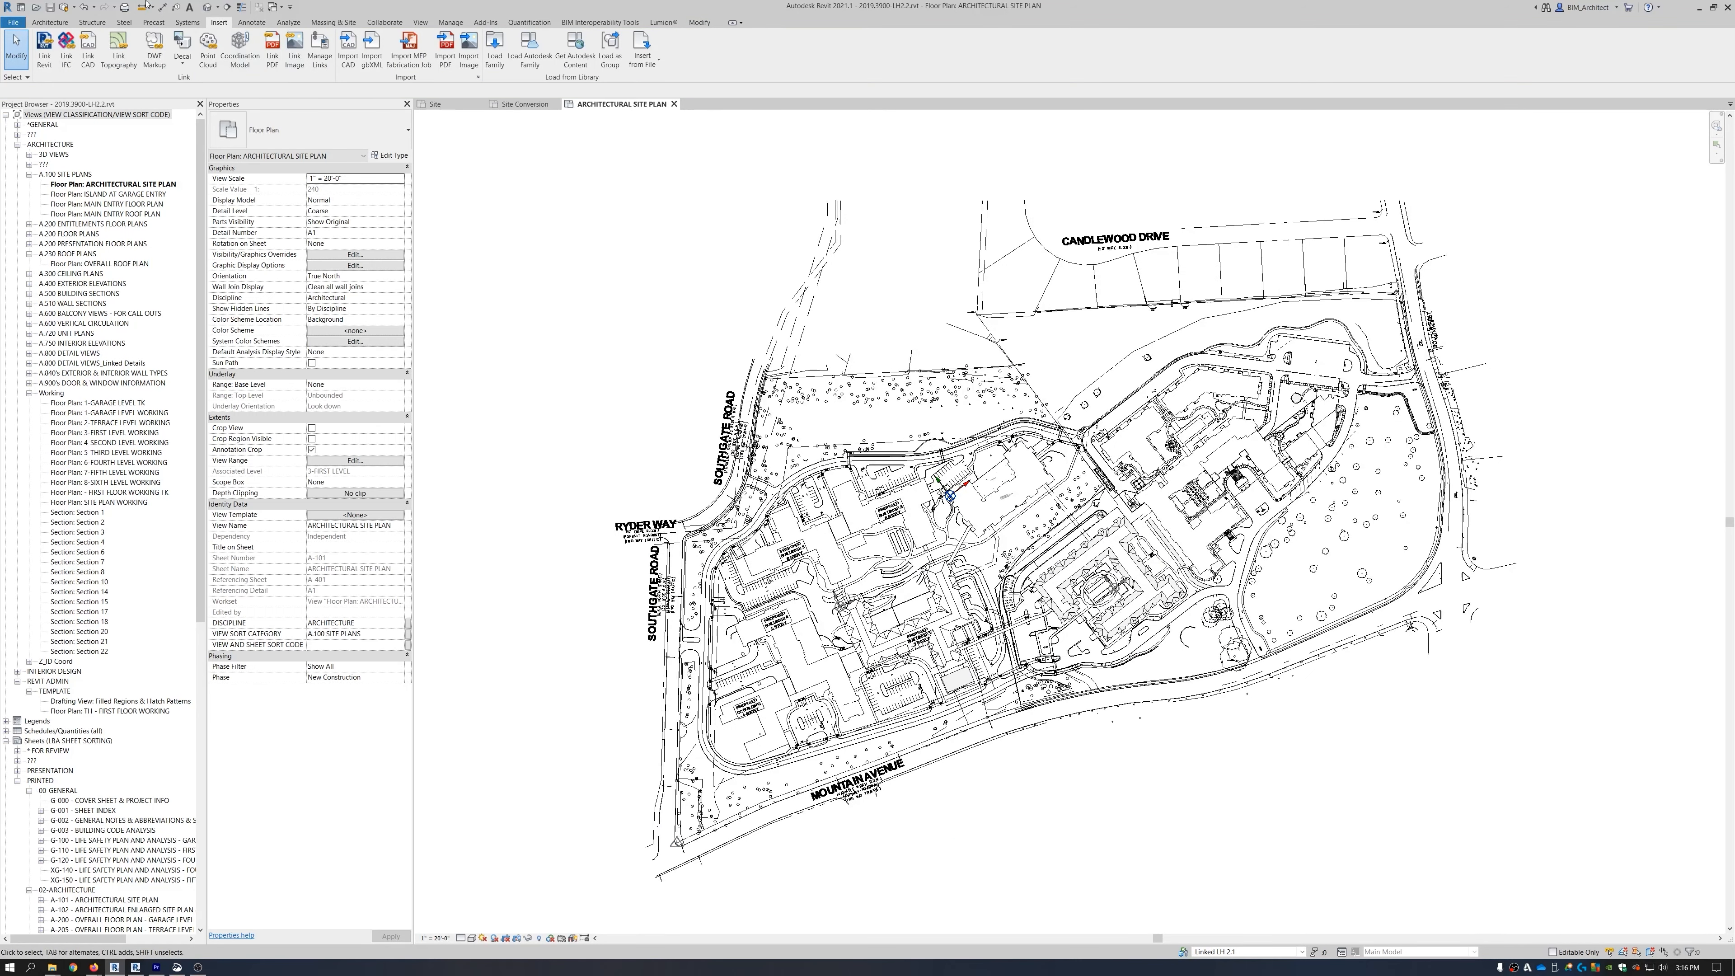
Open the Default 3D View and orbit to see the LH 2.1 massing on the site.
{"action": "left_click", "coordinate": [209, 7]}
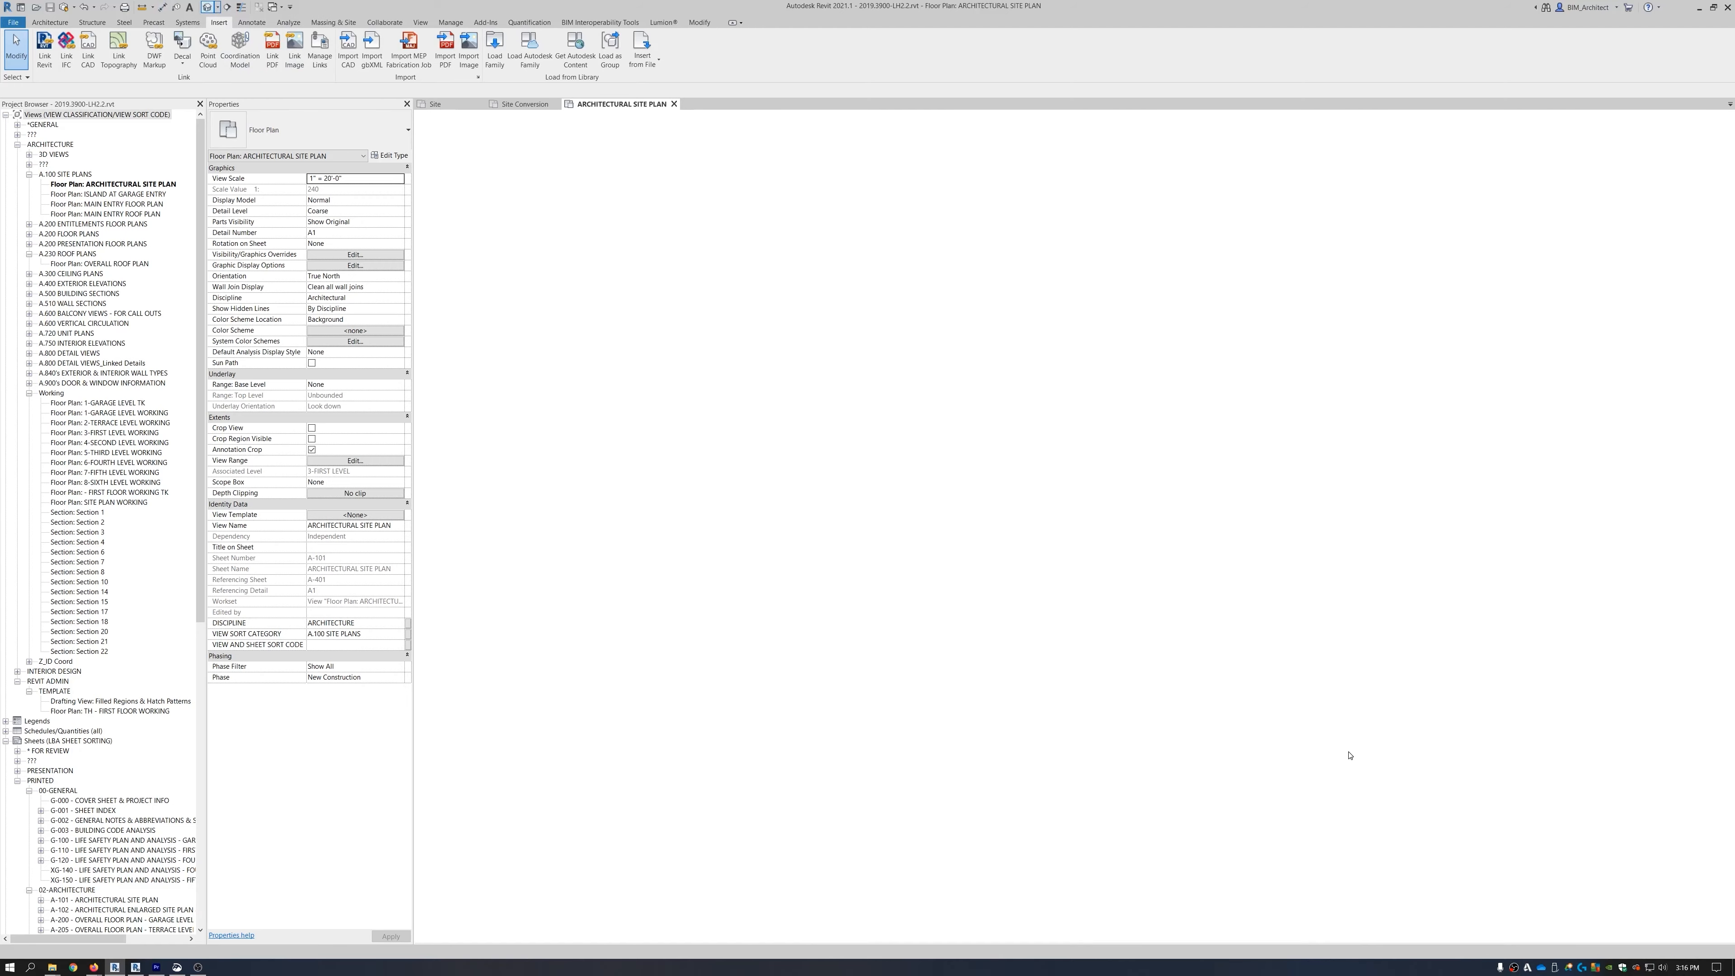
{"action": "scroll", "coordinate": [1106, 789], "scroll_direction": "up", "scroll_amount": 5}
{"action": "middle_click_drag", "start_coordinate": [1106, 789], "coordinate": [1124, 867], "text": "shift"}
{"action": "scroll", "coordinate": [1174, 828], "scroll_direction": "down", "scroll_amount": 2}
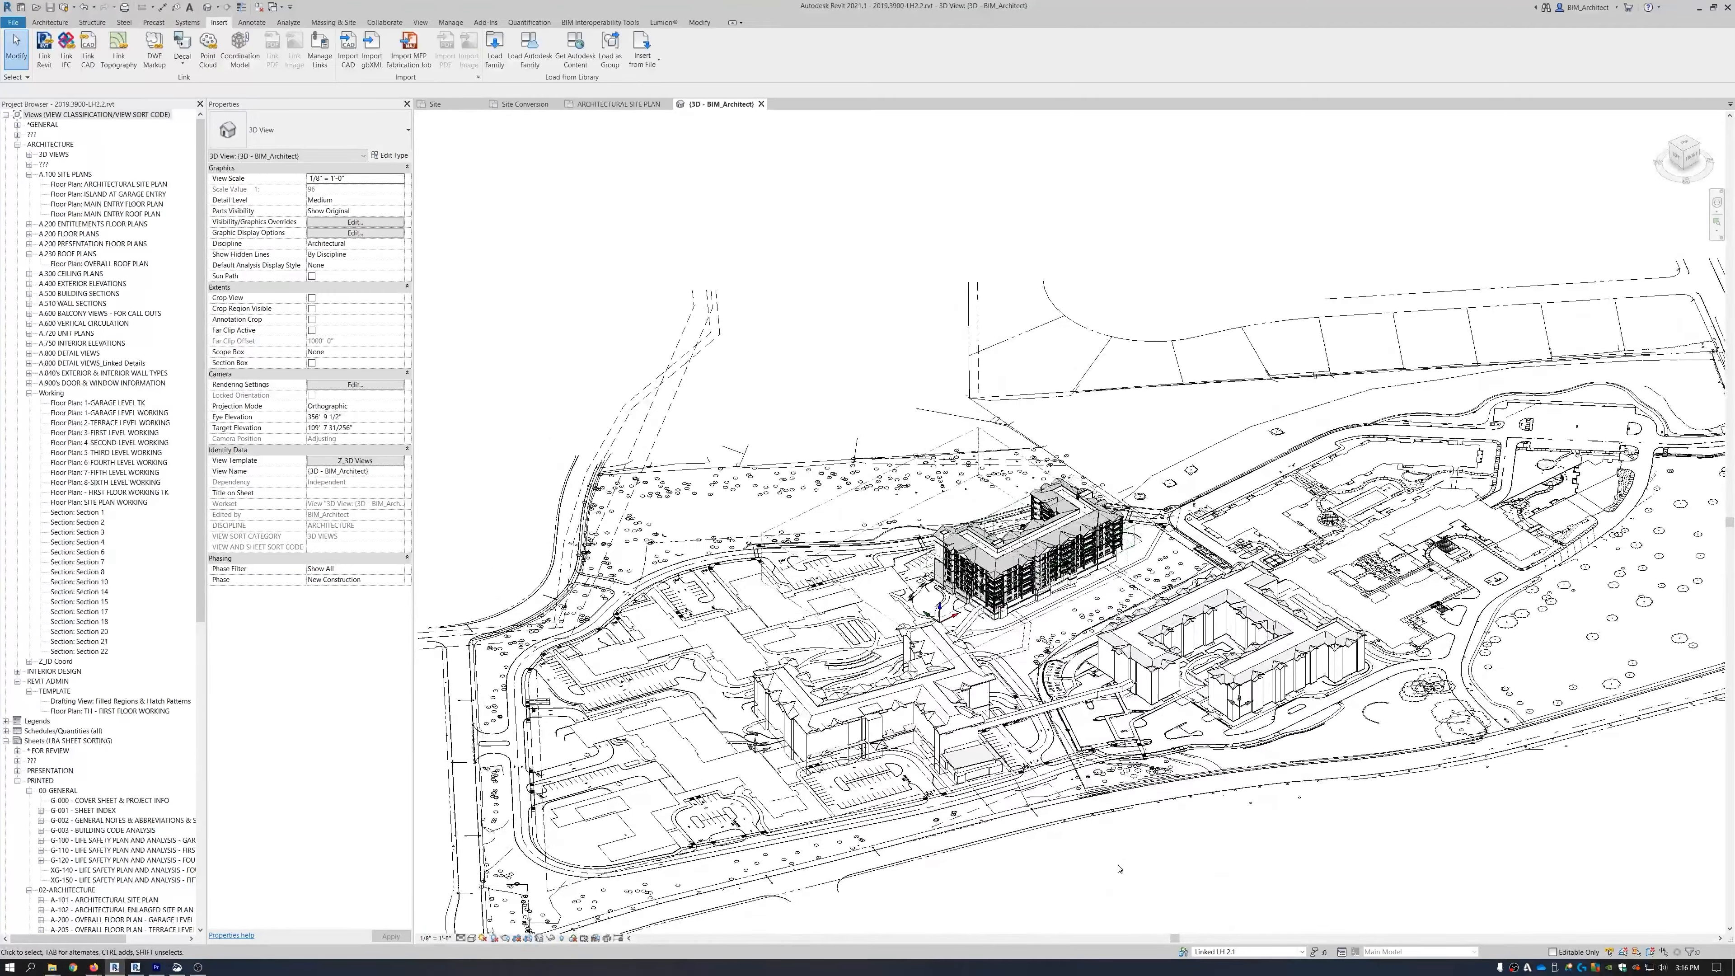